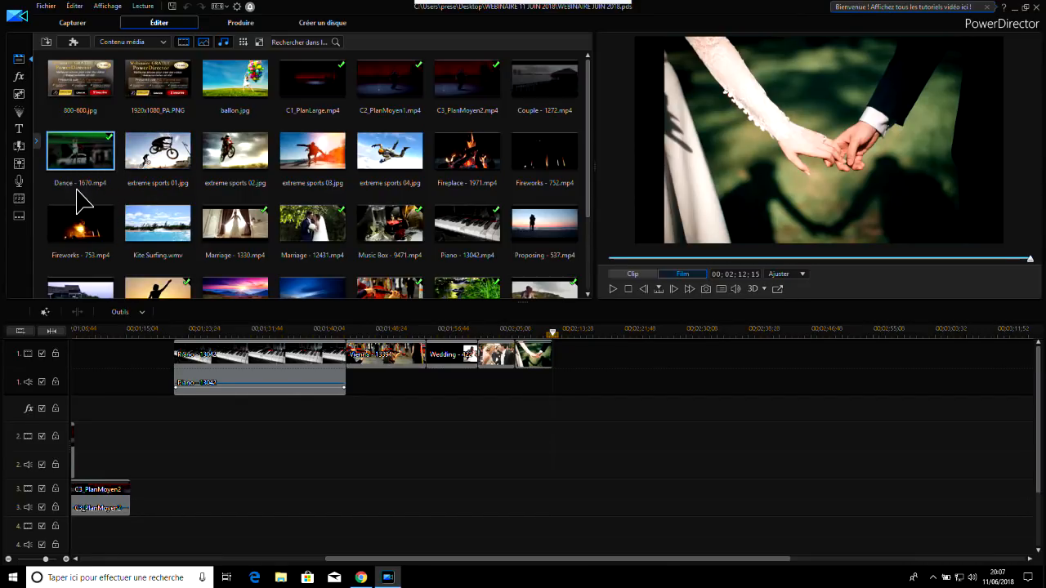
Place Dance - 1670.mp4 on video track 1 past the last photo, leaving a gap before it, and preview its opening
click(82, 152)
drag(88, 155, 647, 376)
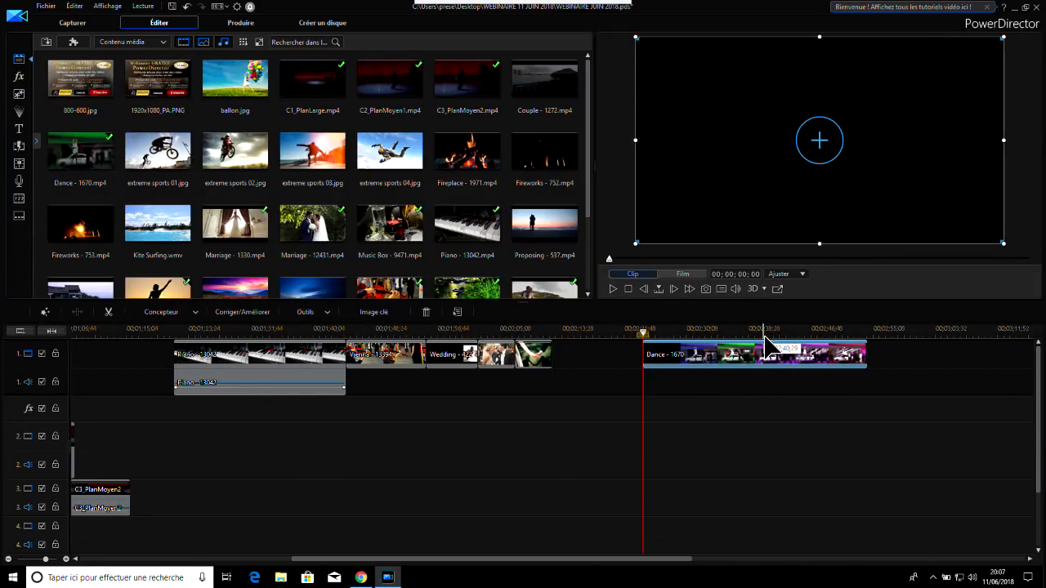
click(615, 289)
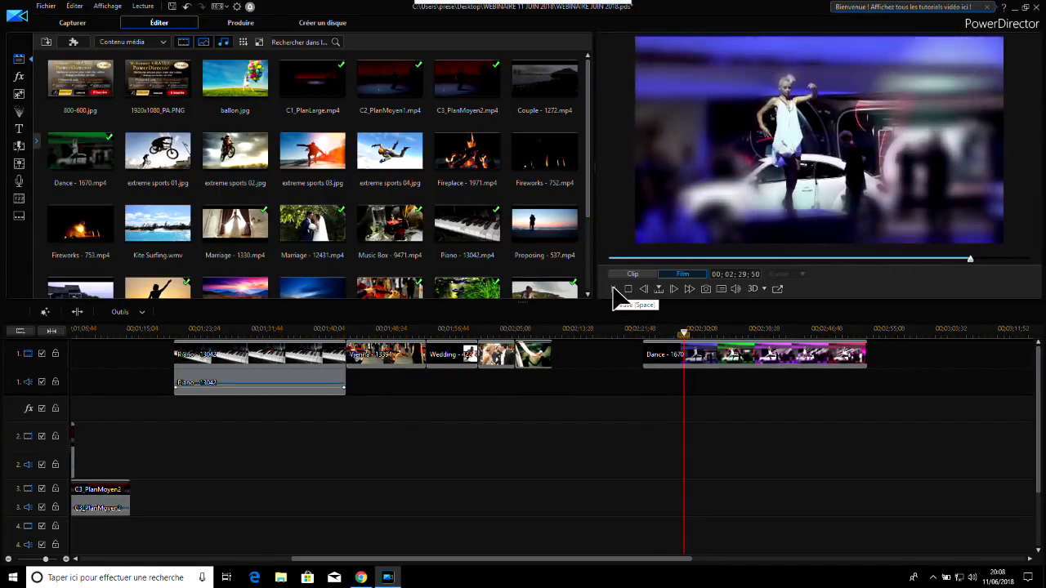
click(614, 289)
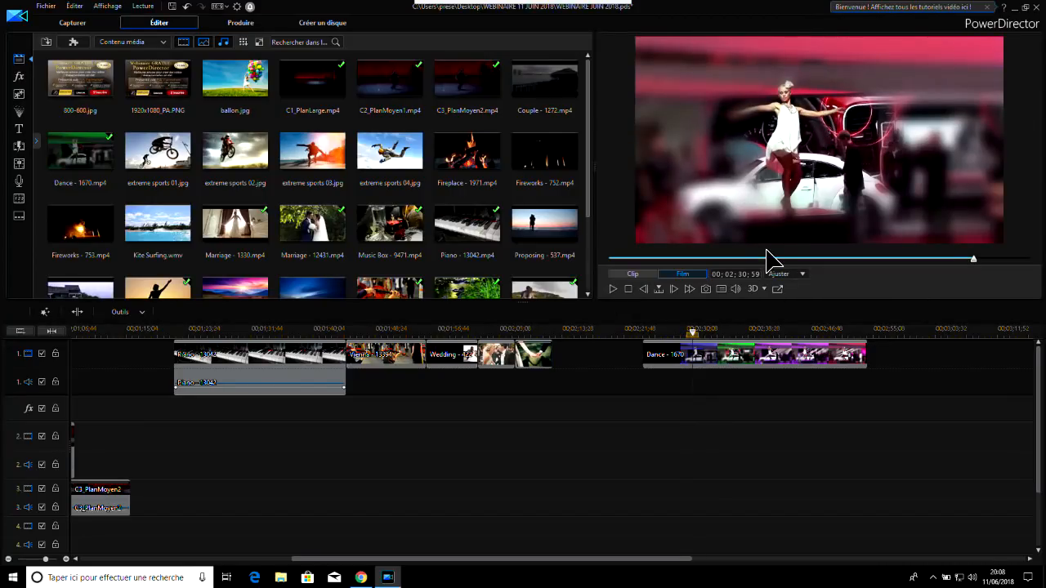
click(774, 353)
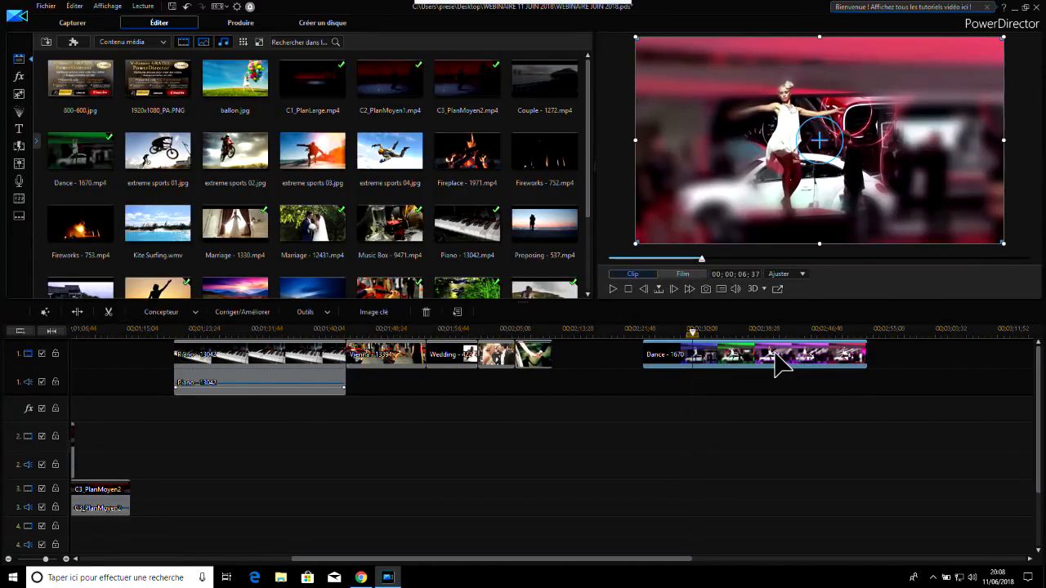
Add Proposing - 537.mp4 directly after the Dance clip on video track 1 and play through the junction between them
click(474, 230)
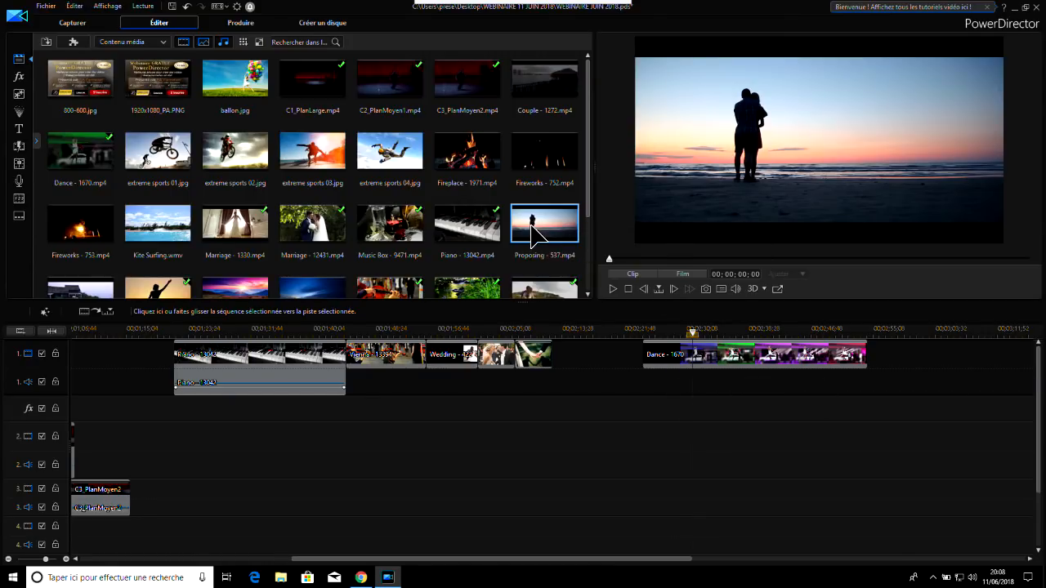
drag(529, 217, 876, 374)
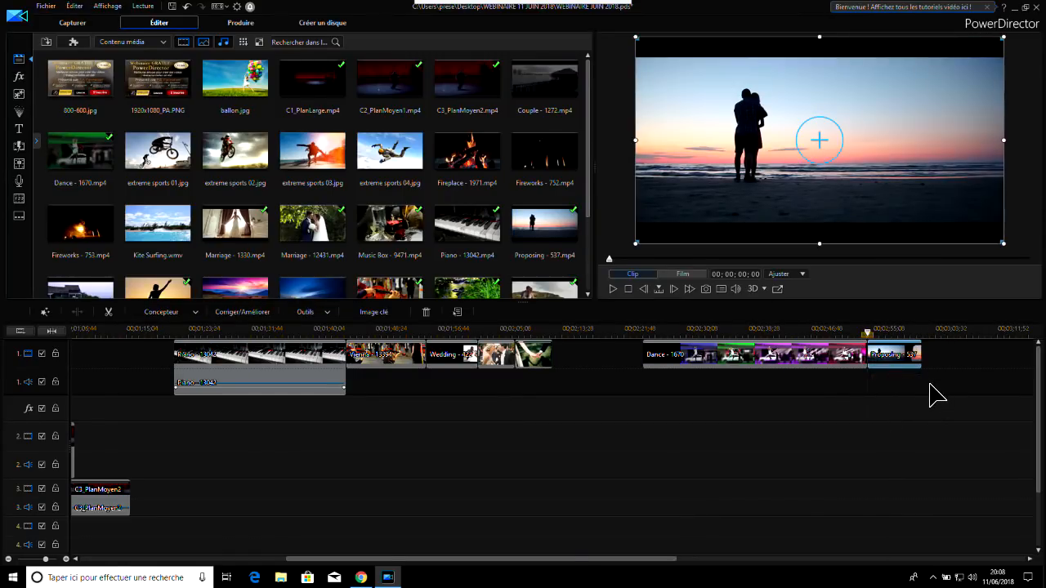
click(832, 335)
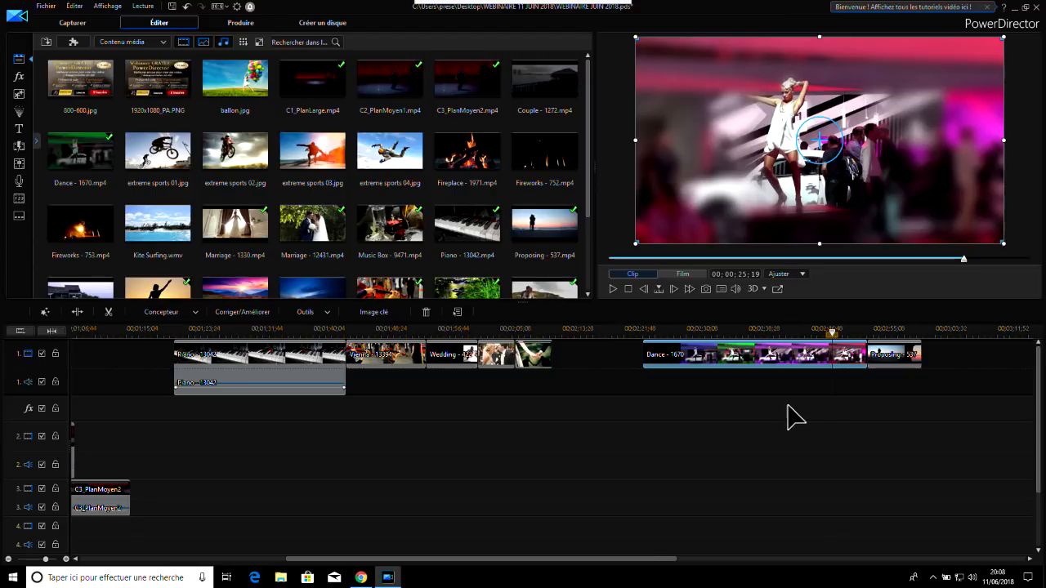
click(613, 290)
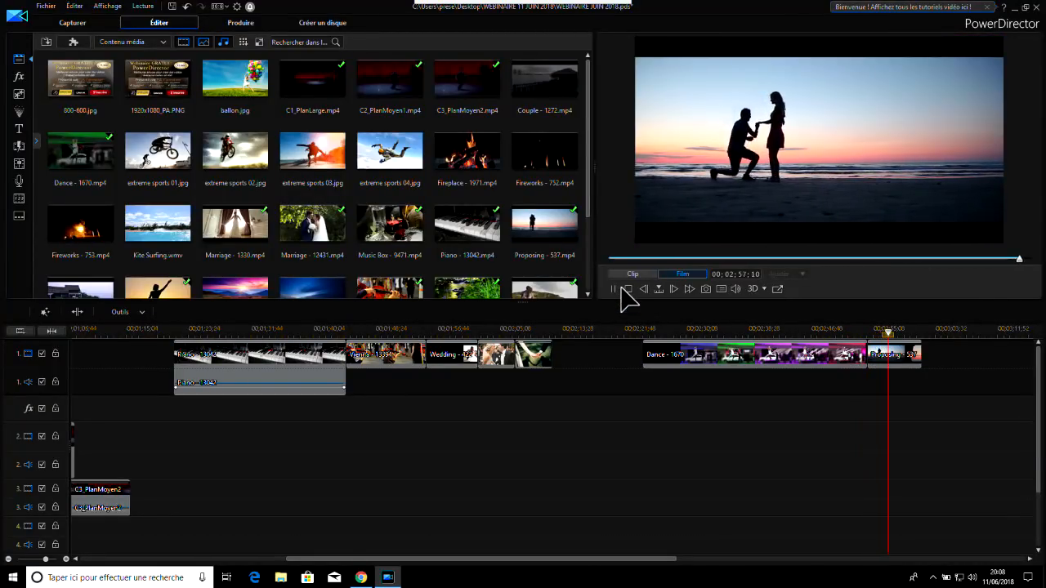
click(613, 289)
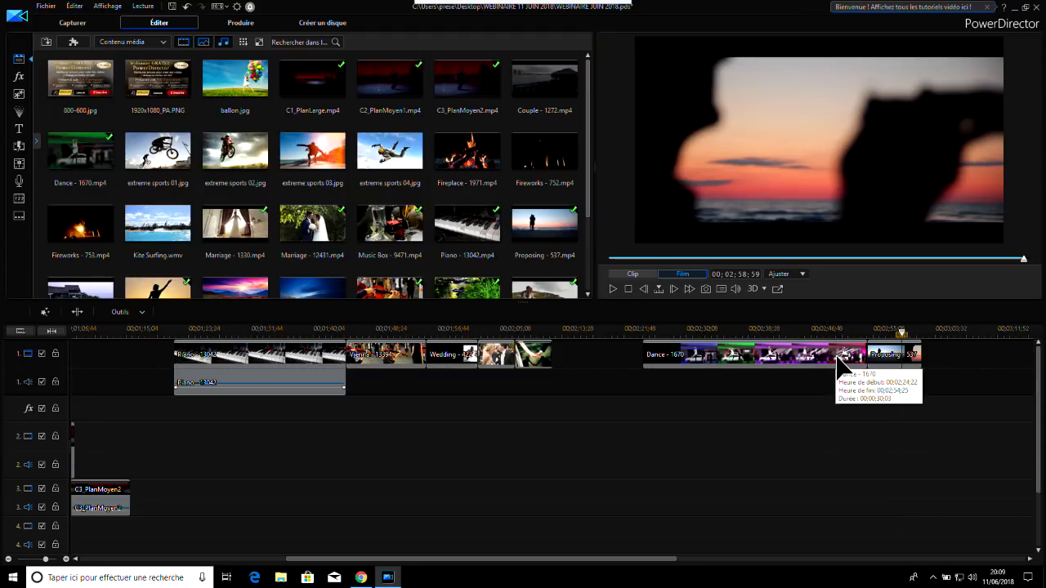
click(799, 331)
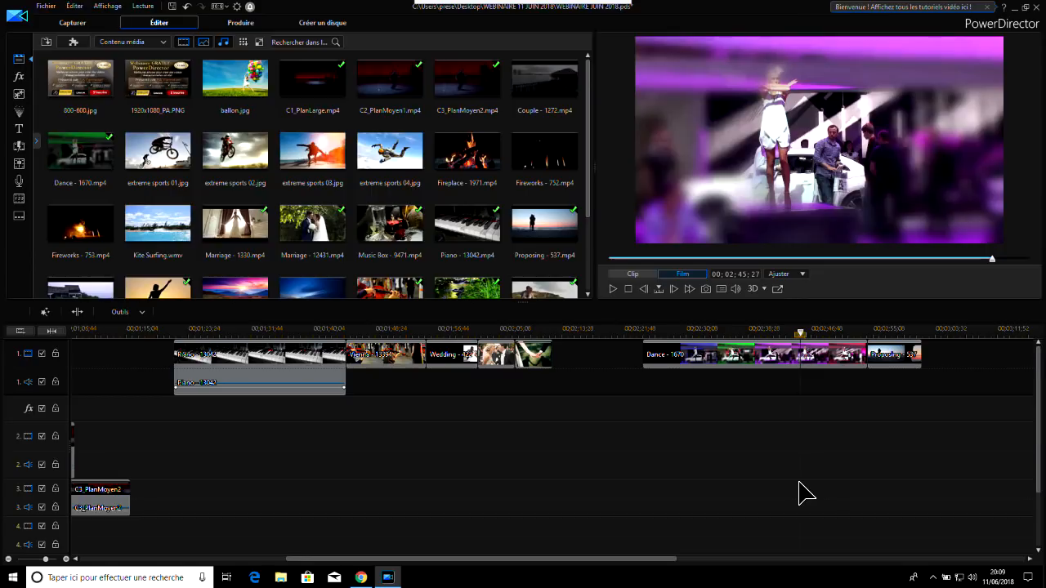
click(723, 356)
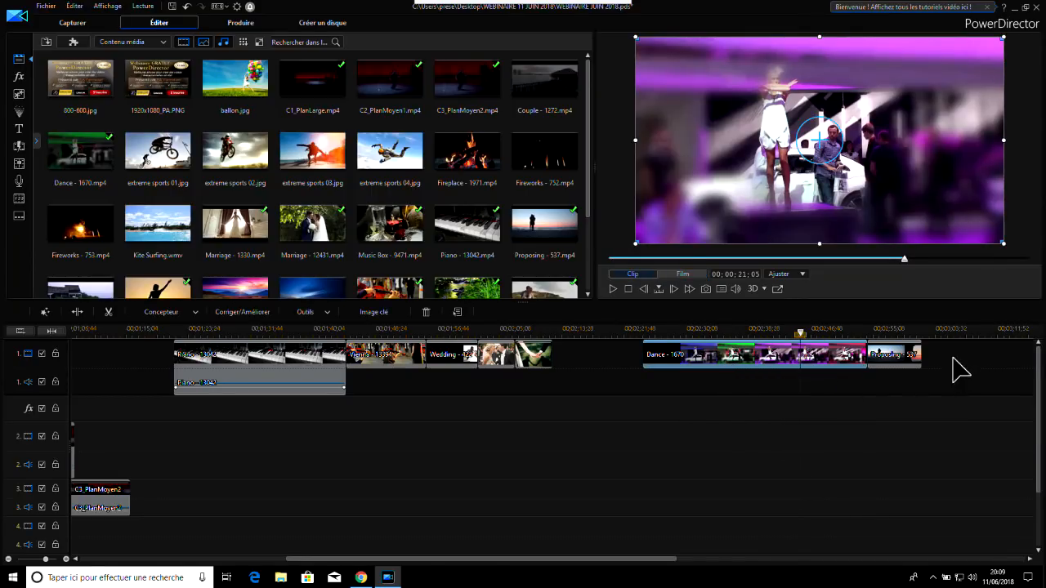
click(899, 360)
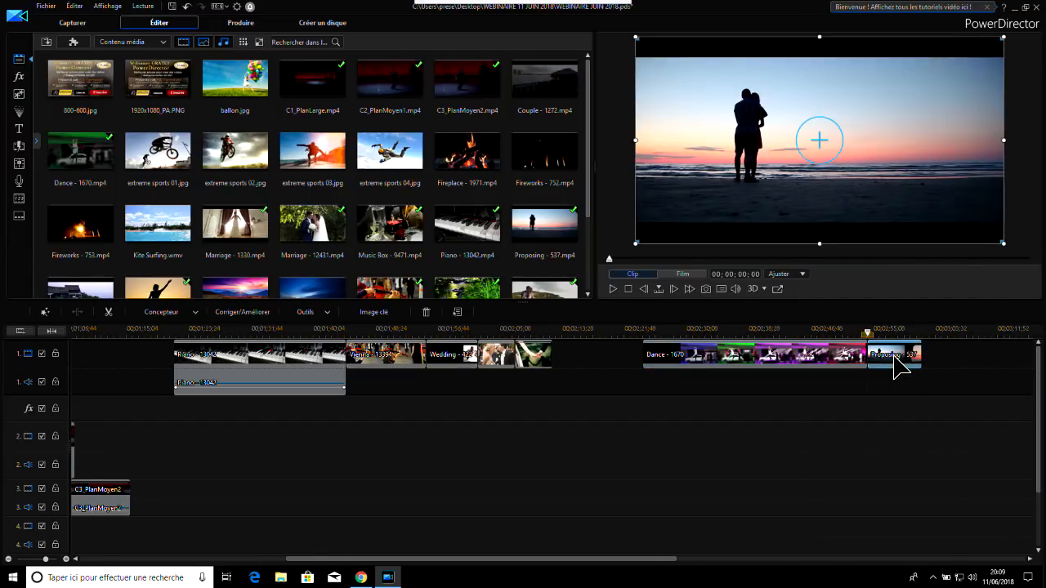
Split the Dance - 1670 clip on video track 1 at its 00:00:06:29 point
click(809, 331)
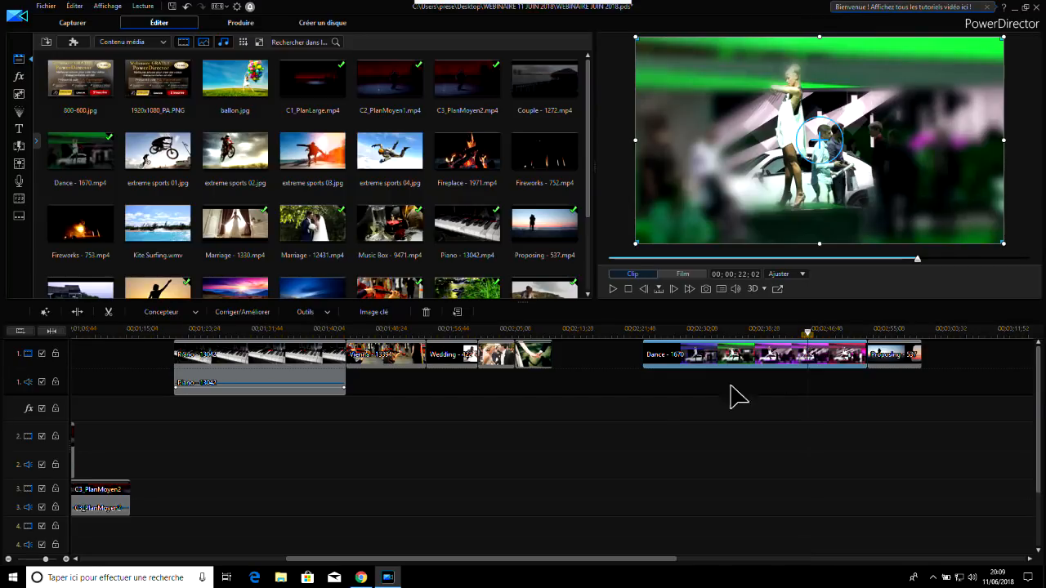
click(672, 330)
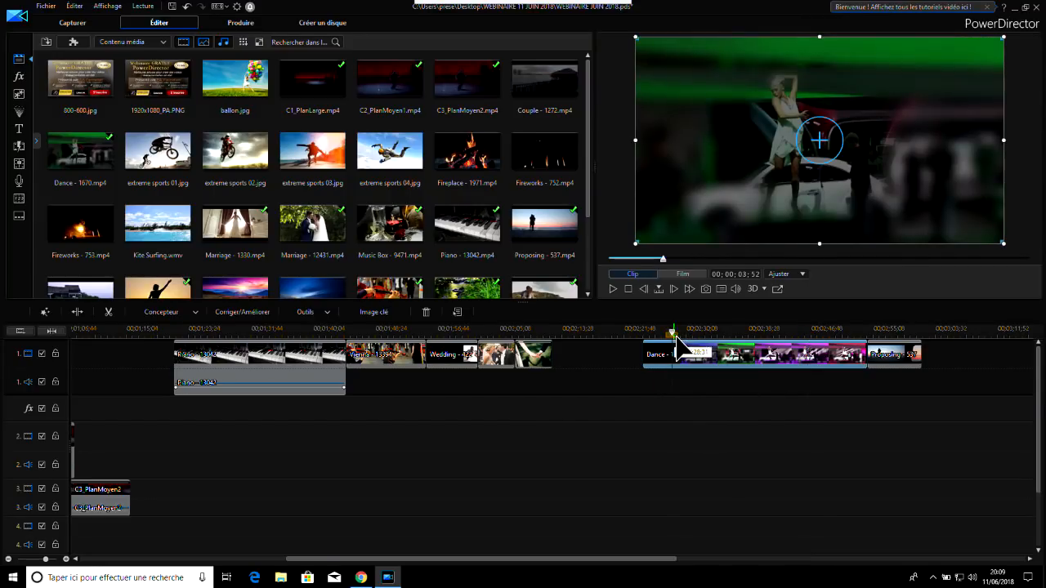
click(672, 332)
mouse_move(673, 331)
mouse_down()
mouse_move(690, 332)
mouse_move(644, 333)
mouse_move(704, 333)
mouse_move(691, 333)
mouse_up()
click(693, 339)
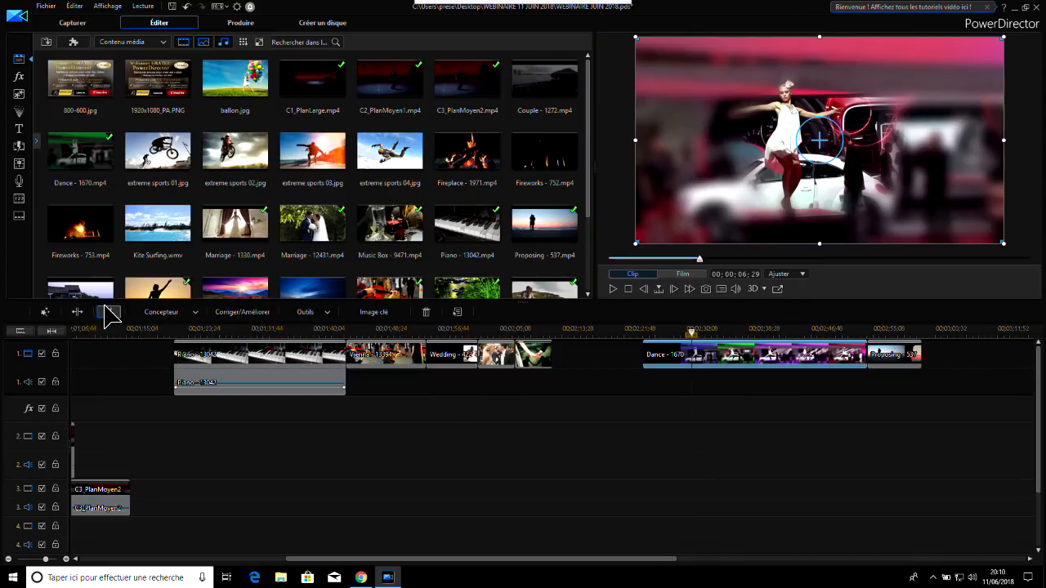
click(76, 311)
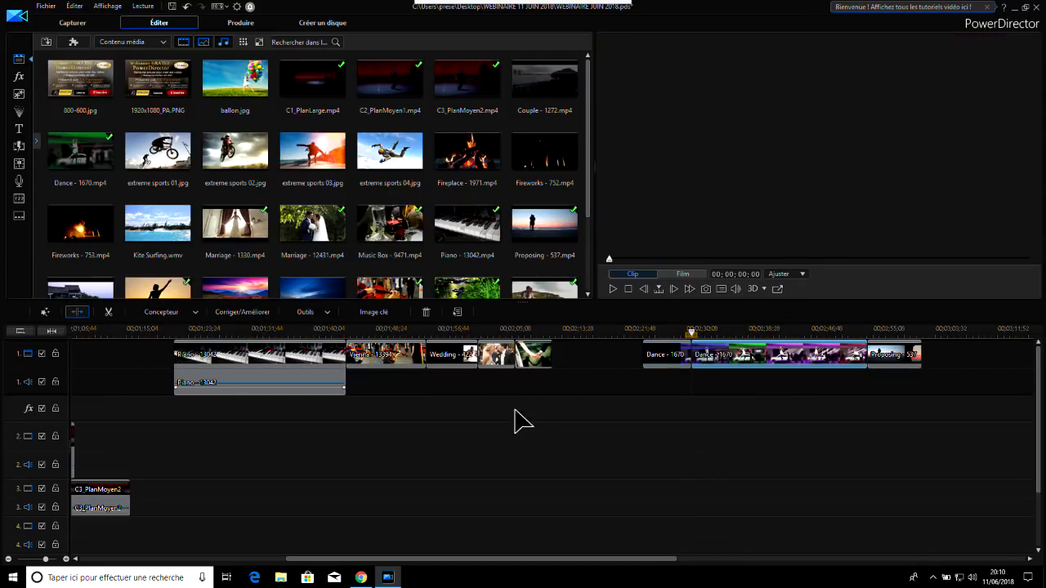
Delete the short first part of the split Dance clip with the option that leaves its space empty
click(675, 360)
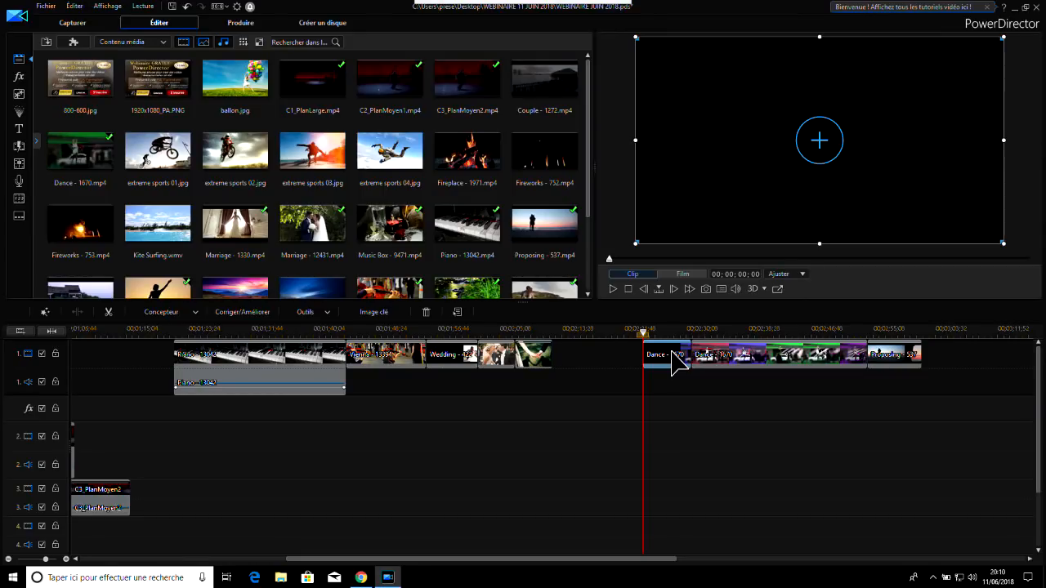
key(Delete)
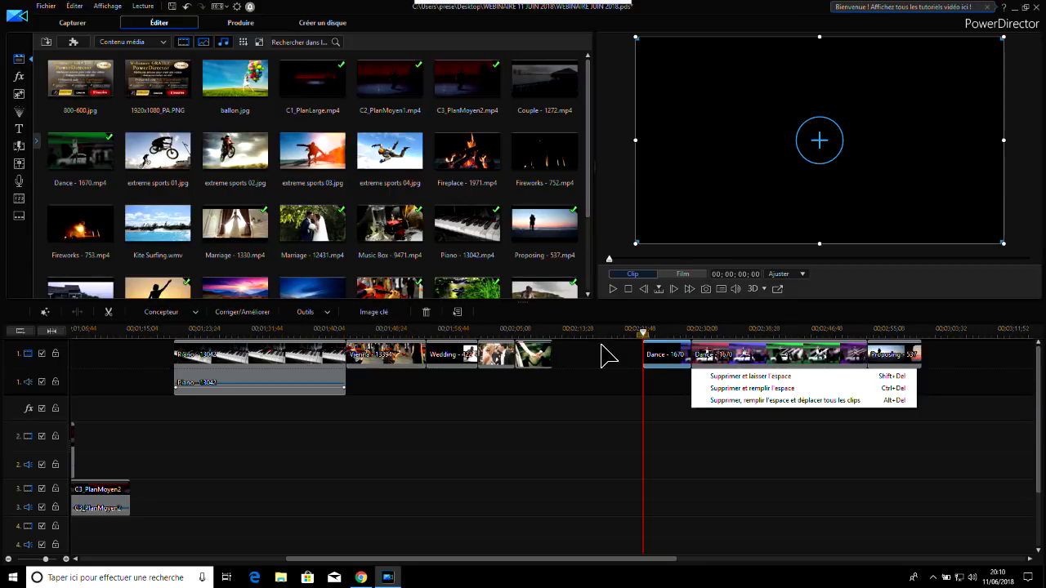
click(665, 356)
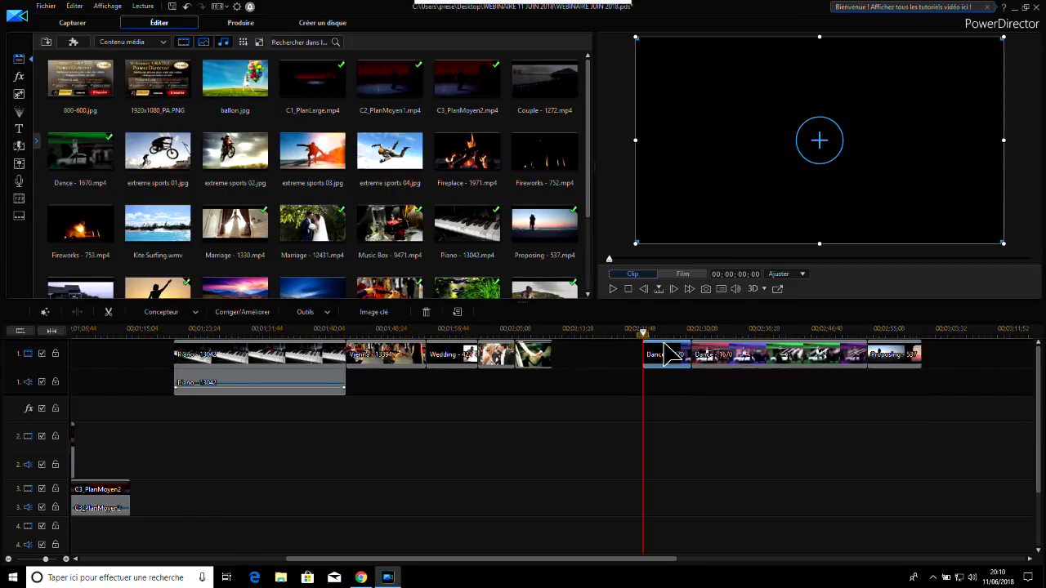
click(426, 312)
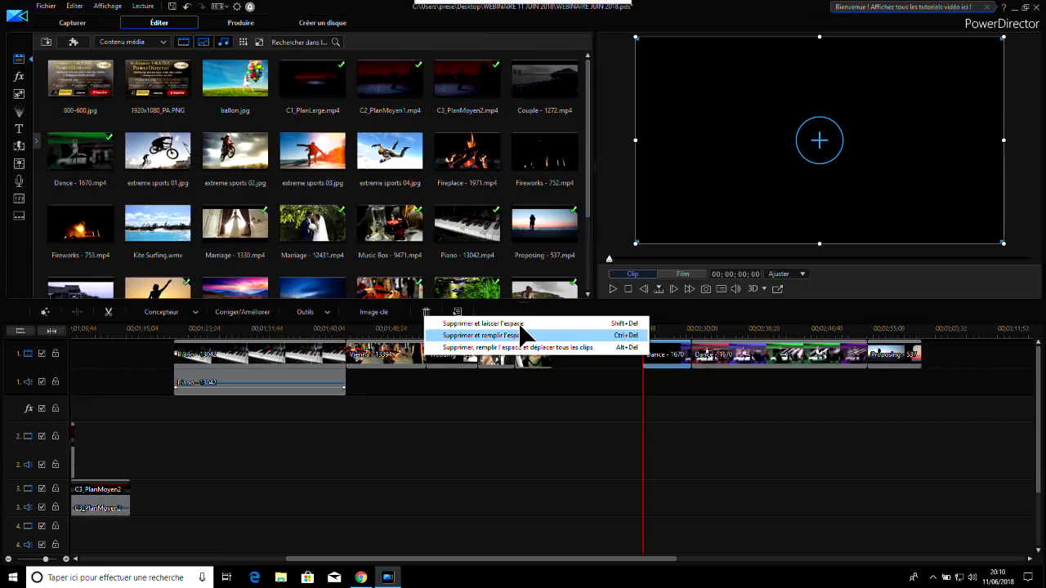
click(524, 325)
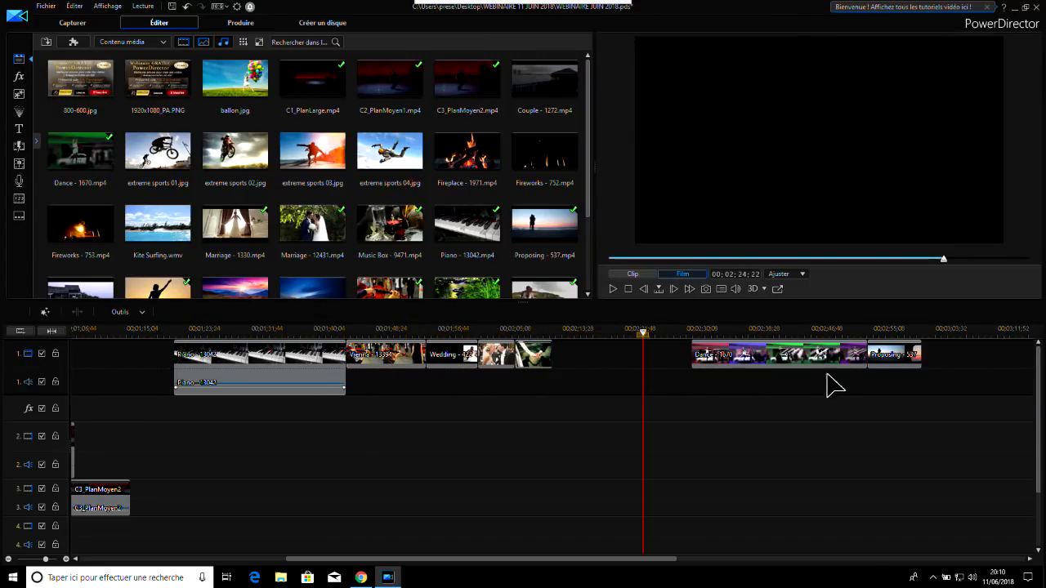
Add Fireplace - 1971.mp4 with its audio to track 1 directly after the Proposing clip
click(827, 331)
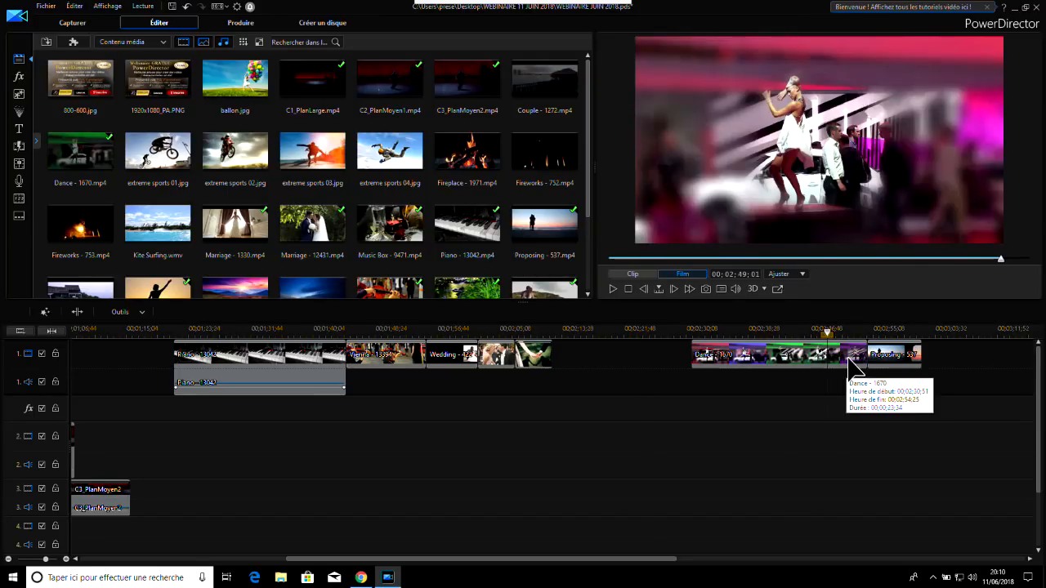
click(845, 354)
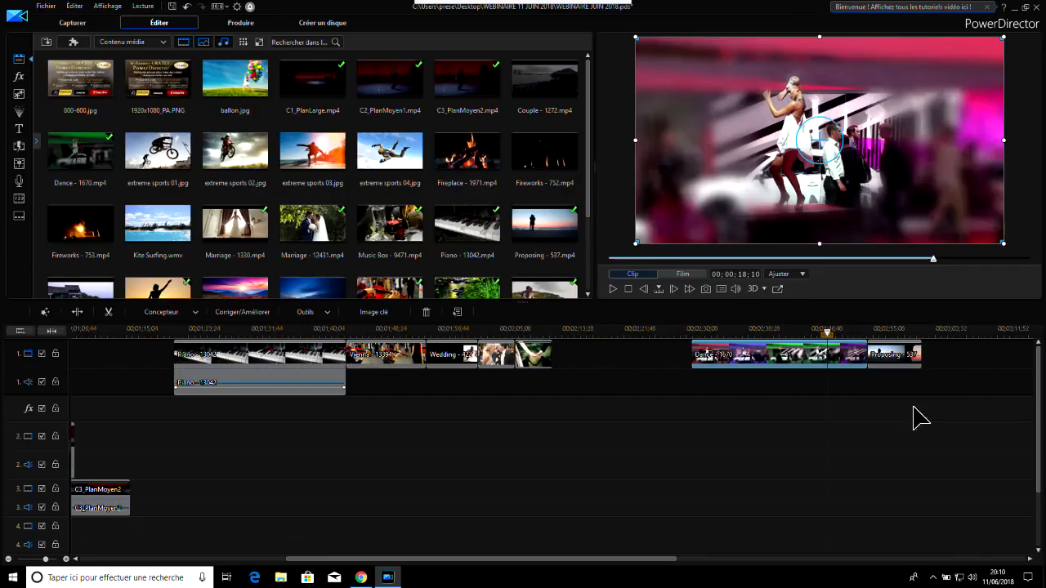
click(472, 157)
drag(469, 148, 939, 453)
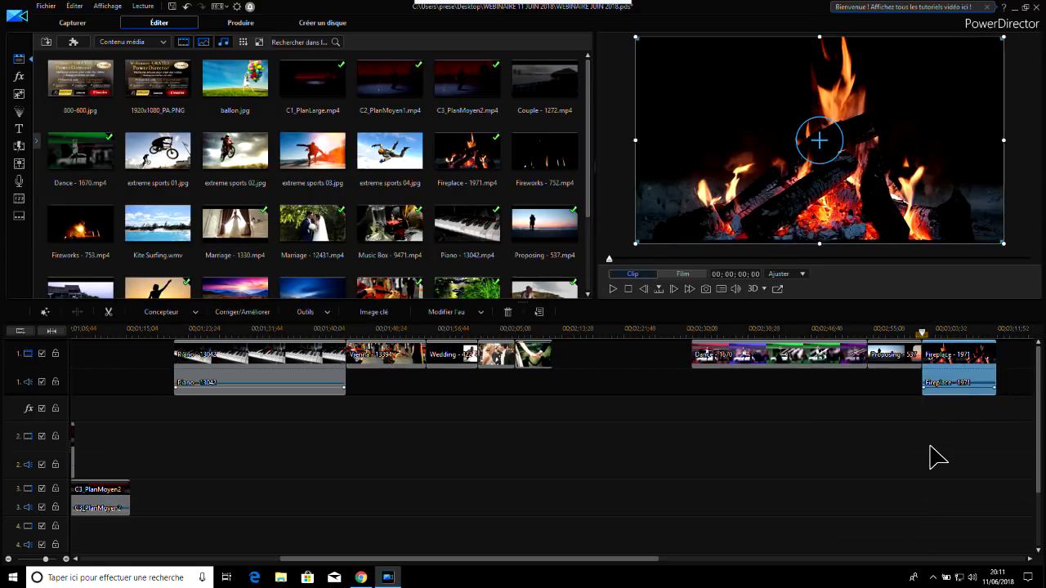
Split the Dance clip at its 00:00:19:03 point and delete the trailing part, filling the space and moving all clips
click(833, 330)
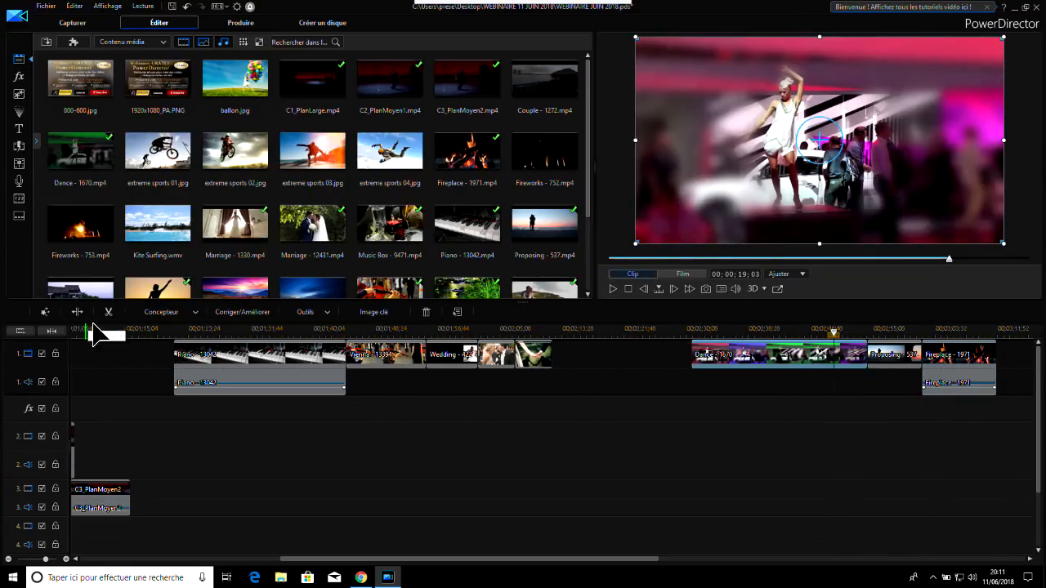
click(77, 313)
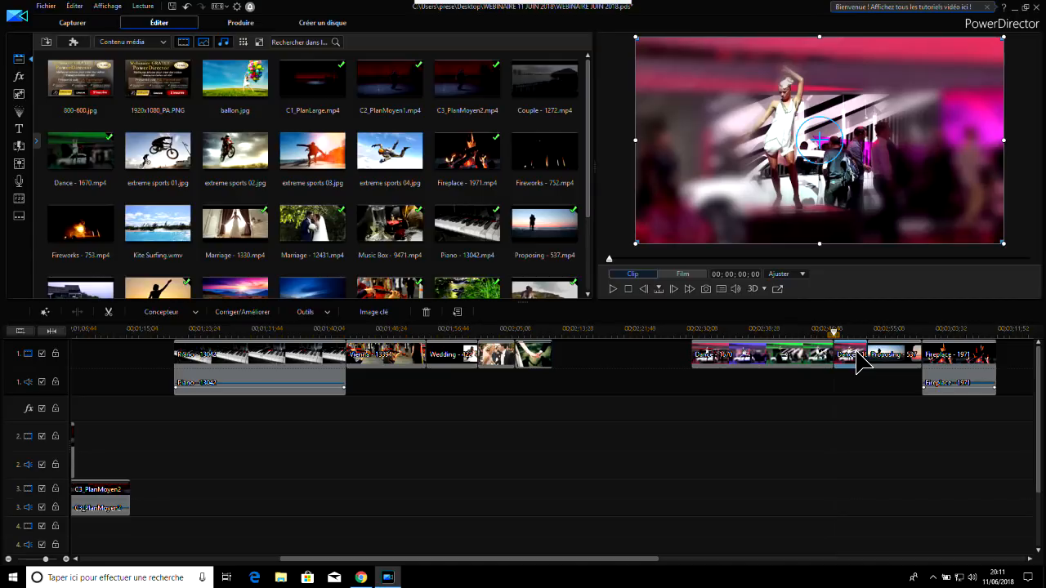
click(424, 312)
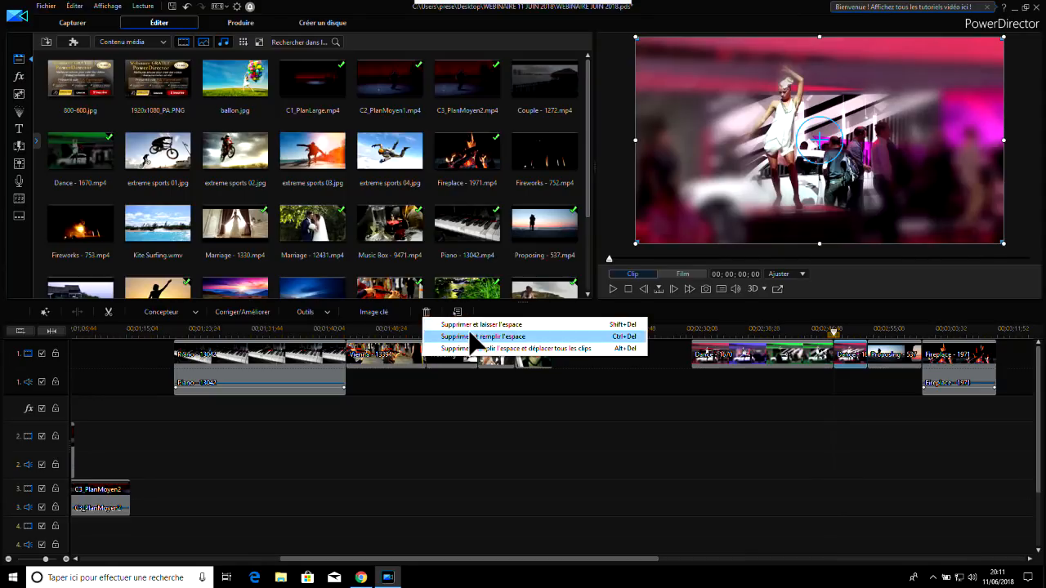
click(528, 353)
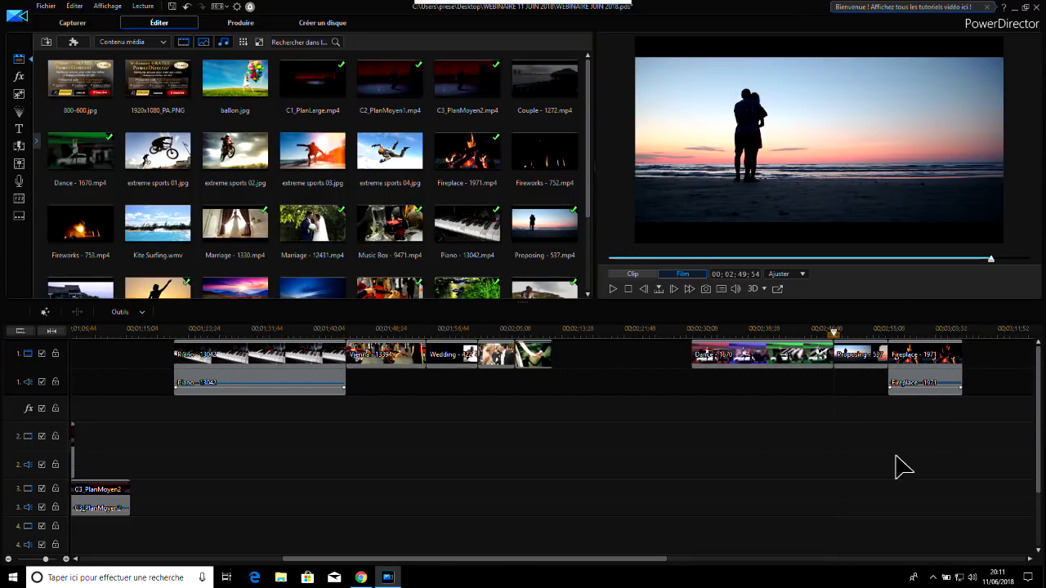
Review the Dance, Proposing and Fireplace clips on track 1 and look through the remaining clips in the media library
click(805, 333)
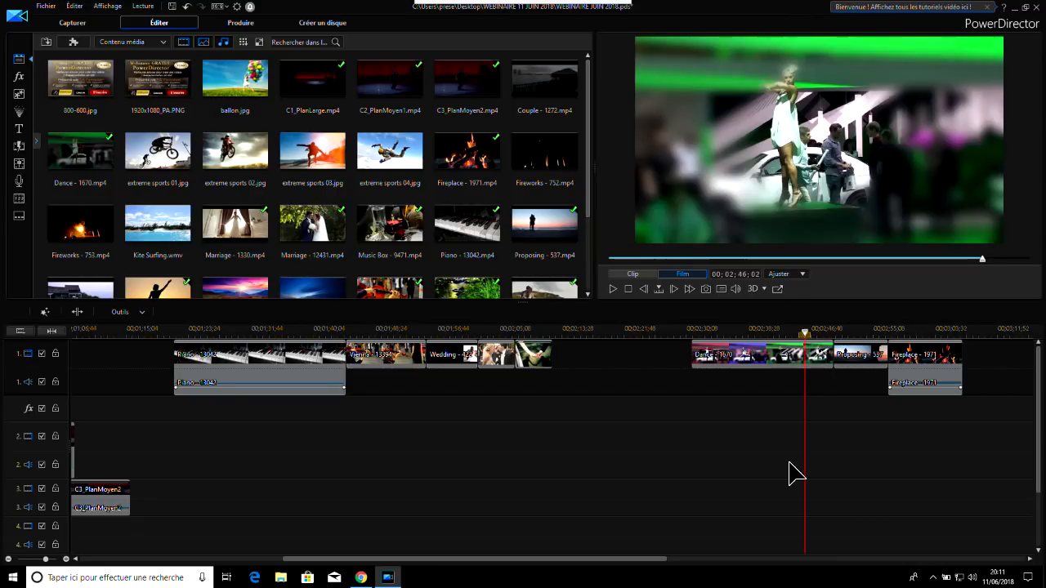
click(752, 367)
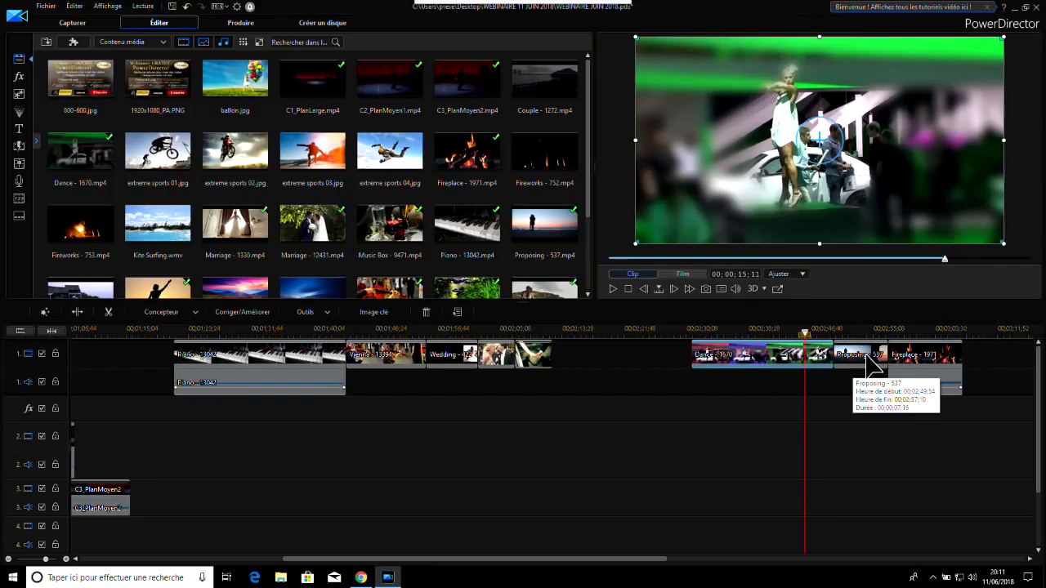
click(875, 356)
click(938, 358)
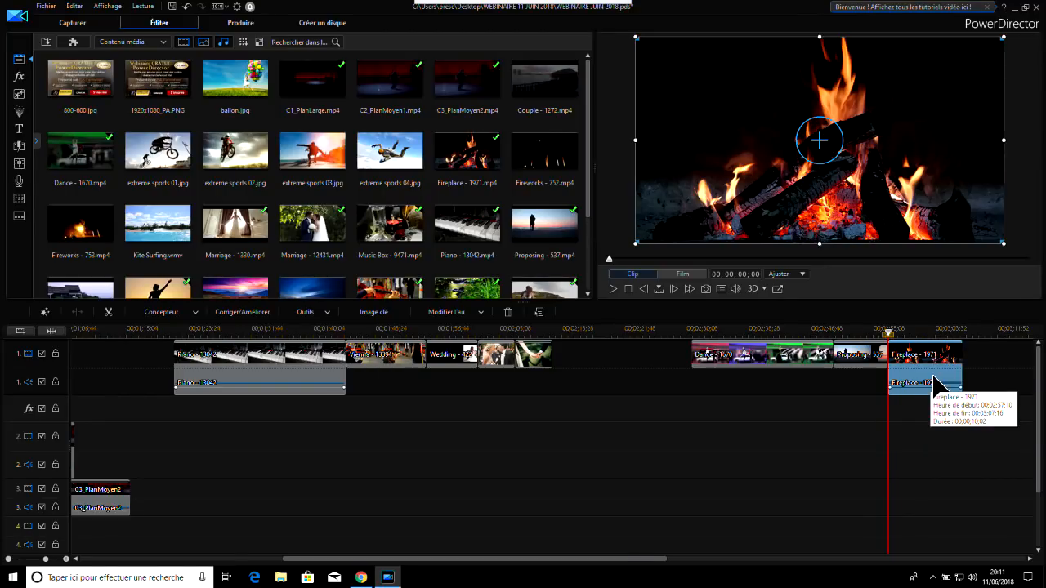
drag(567, 561, 691, 561)
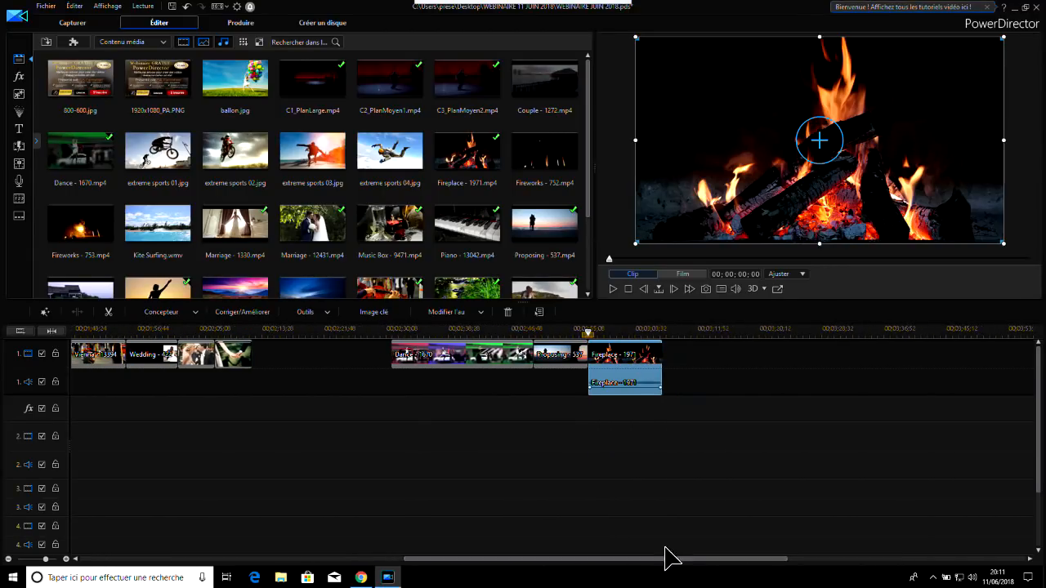
click(700, 335)
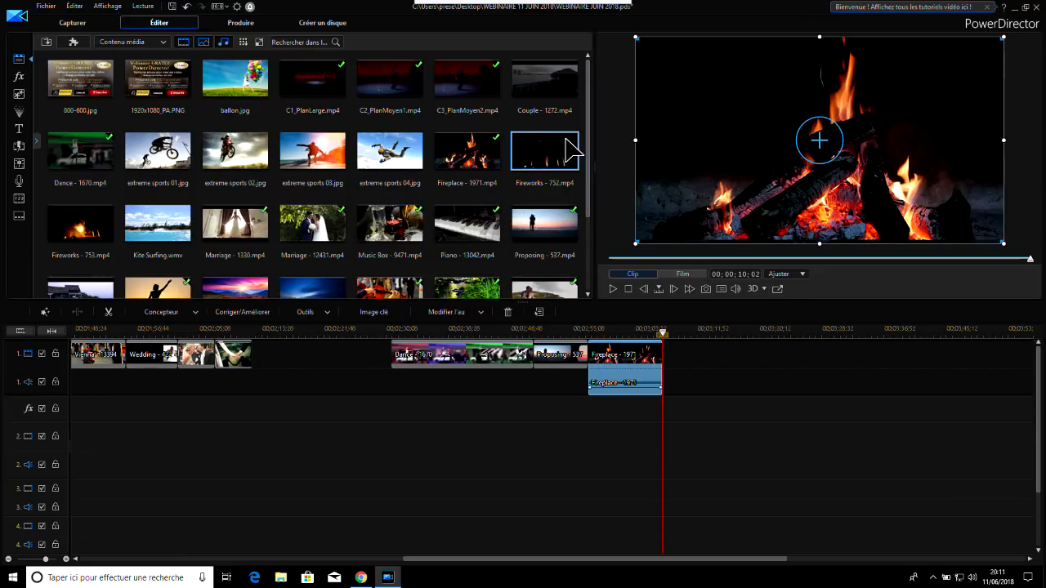
scroll(593, 135, down, 1)
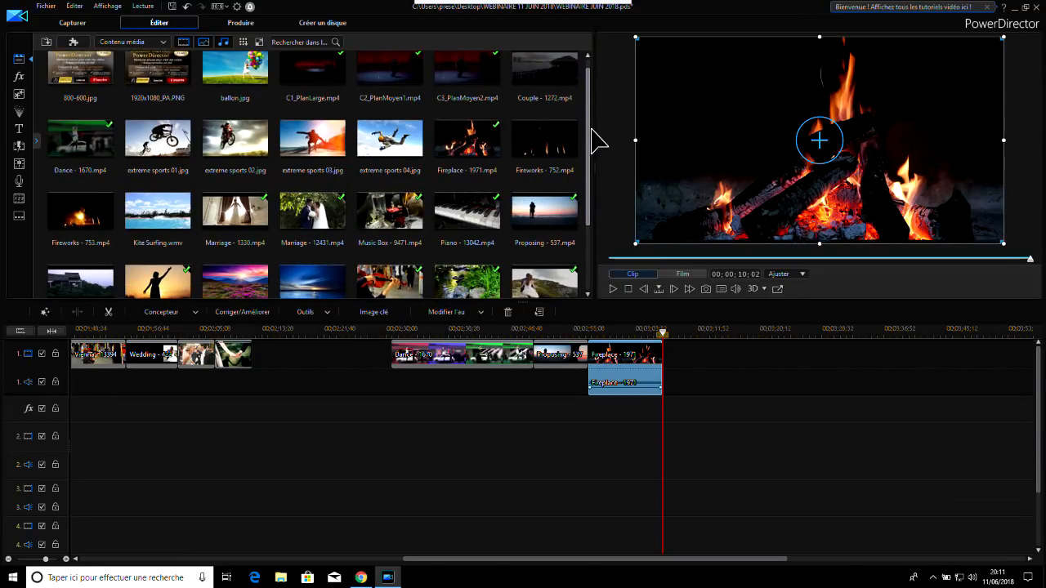
scroll(595, 147, down, 1)
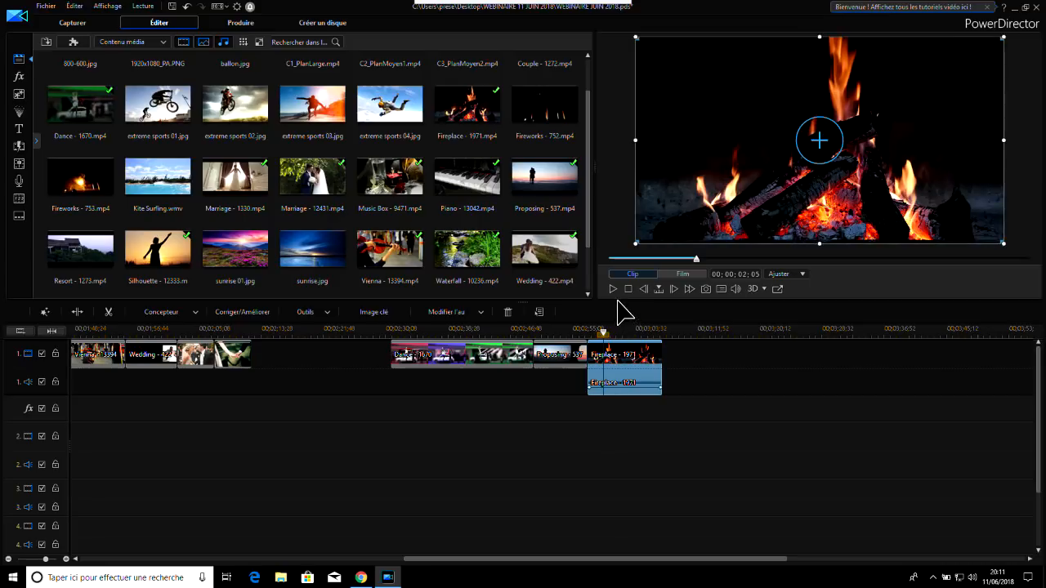
Play the film over the Fireplace clip and pause it, then select the clip to look at its editing options
click(614, 289)
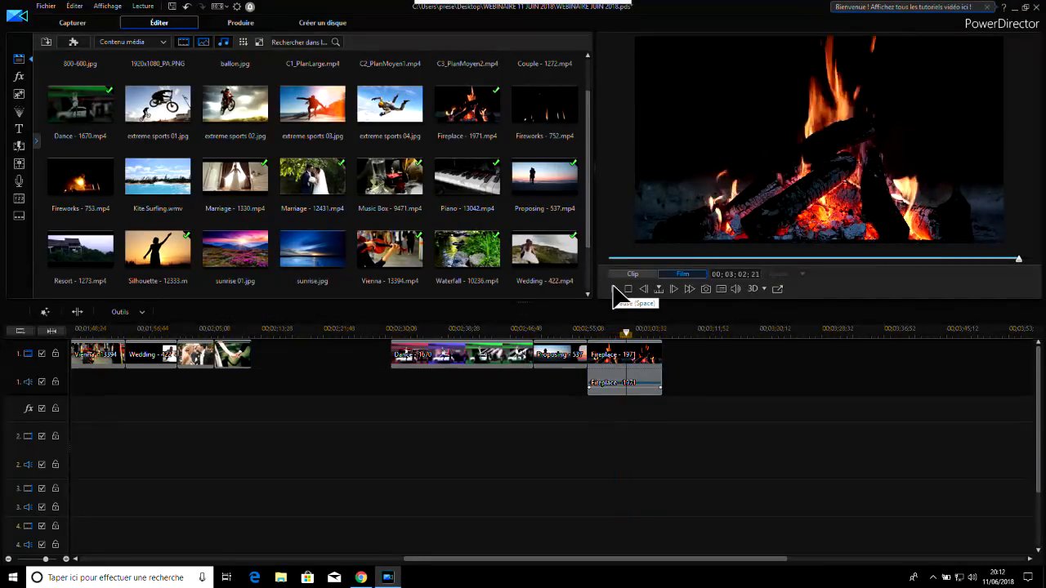
click(614, 289)
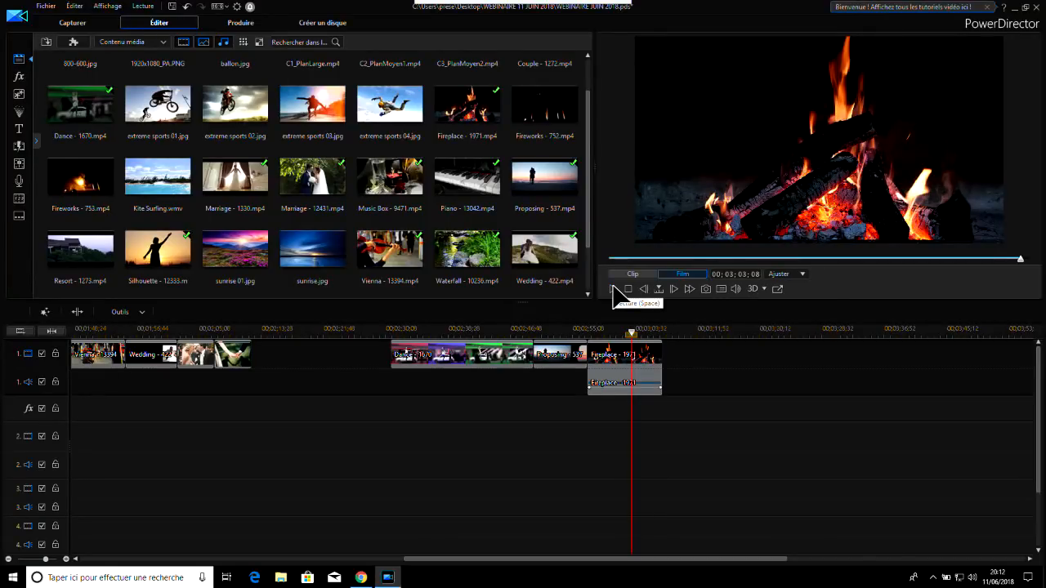
click(605, 362)
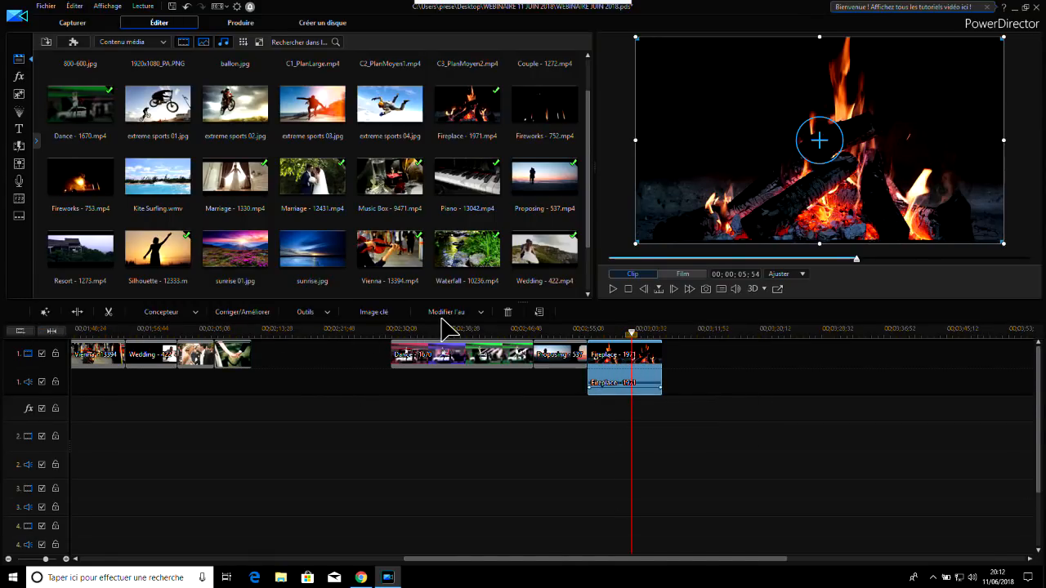
click(732, 364)
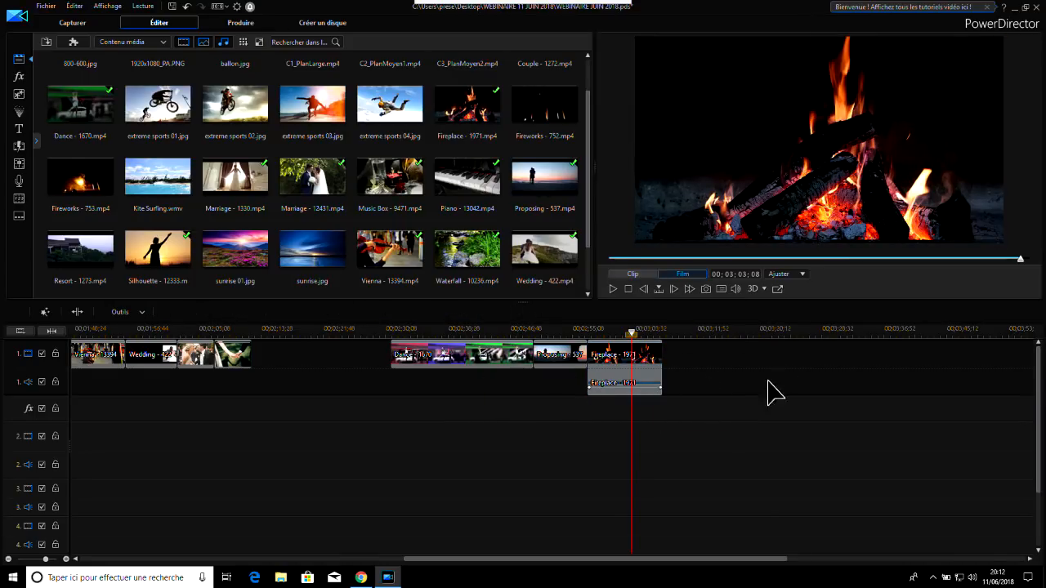
Place extreme sports 03.jpg on track 1 with a gap after the Fireplace clip and compare both clips' editing options
drag(304, 121, 719, 365)
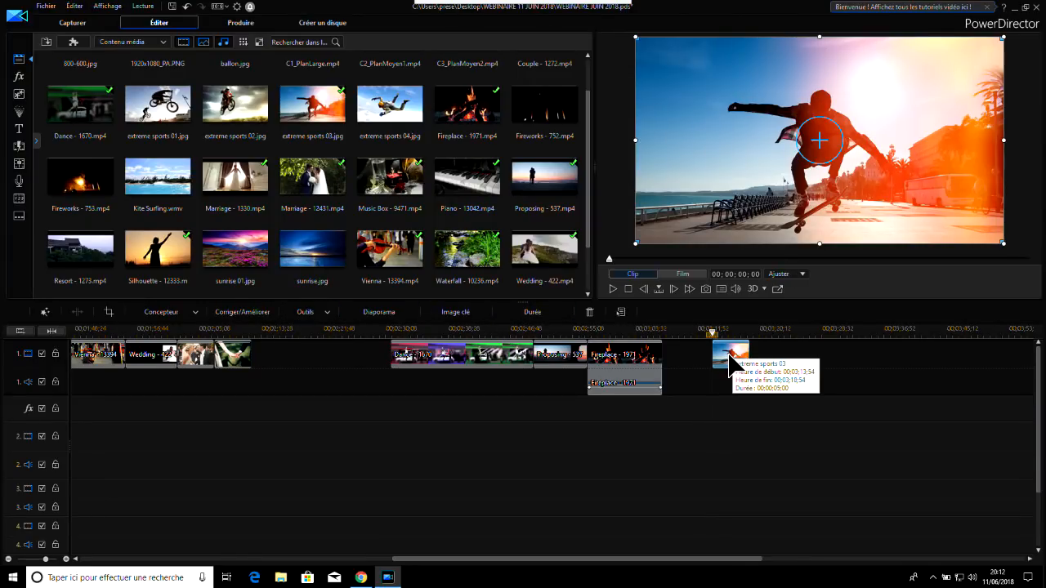
click(631, 363)
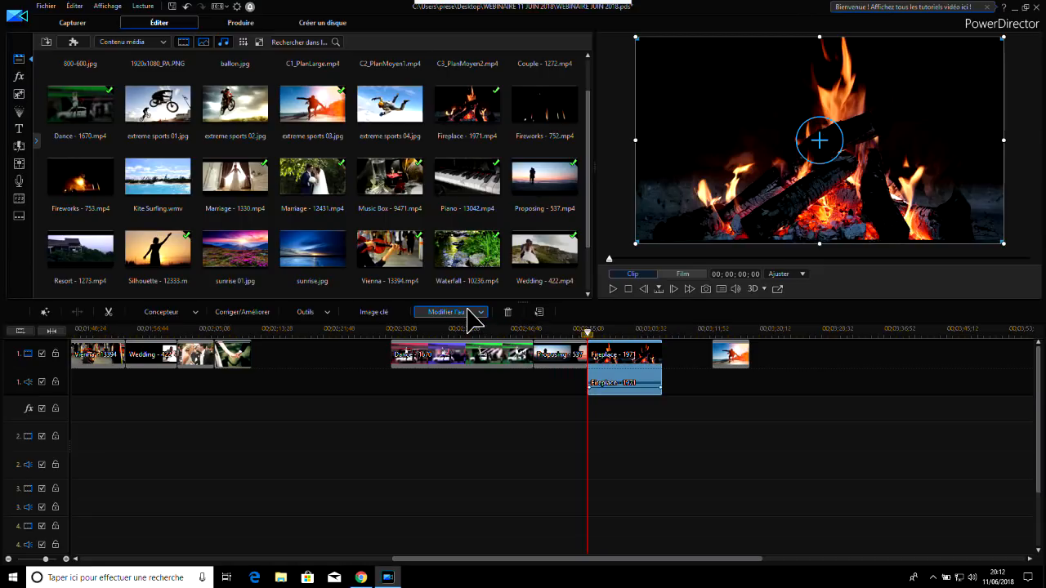
click(734, 353)
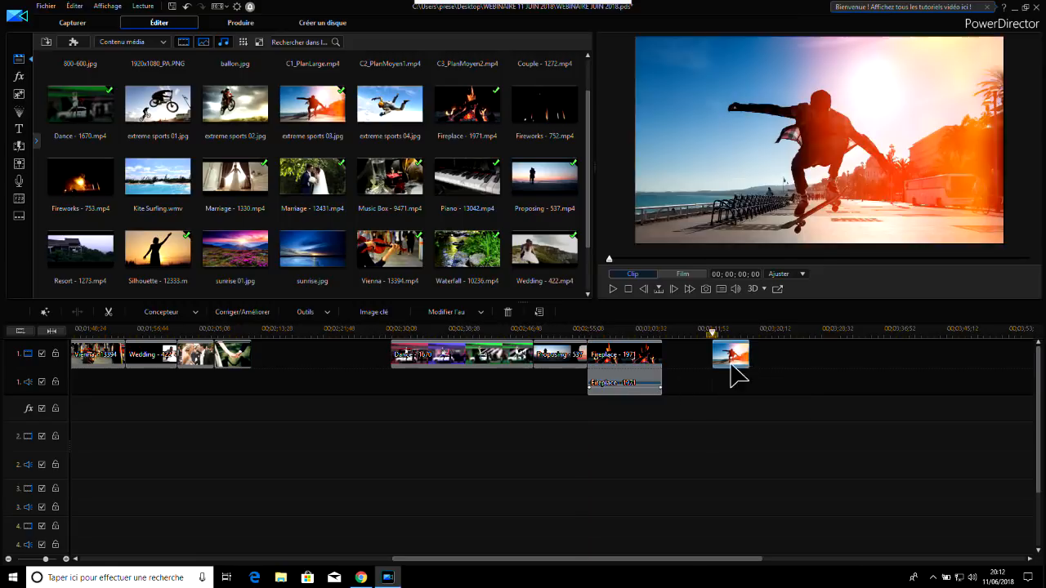
click(682, 362)
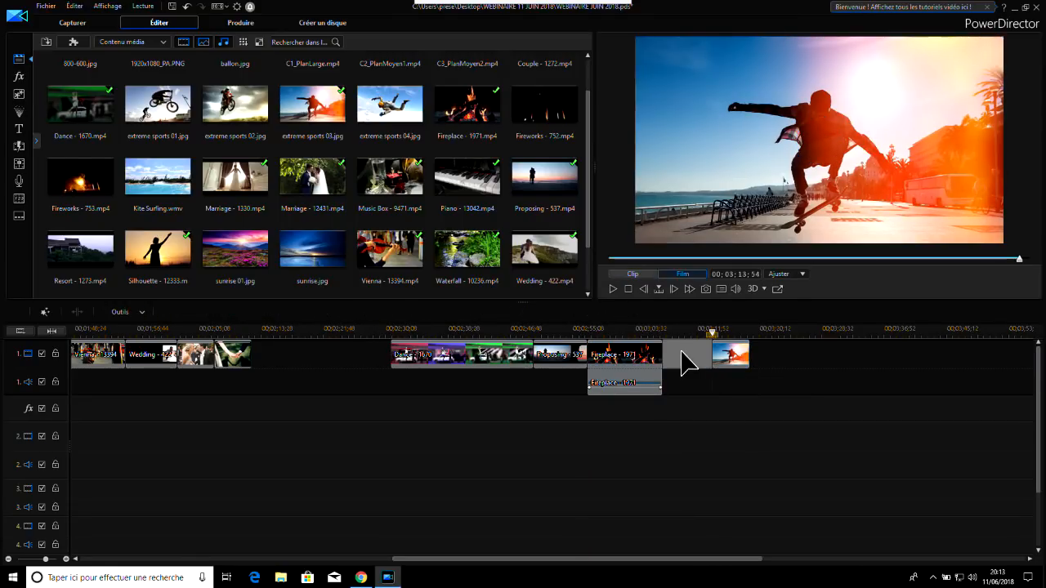
click(730, 360)
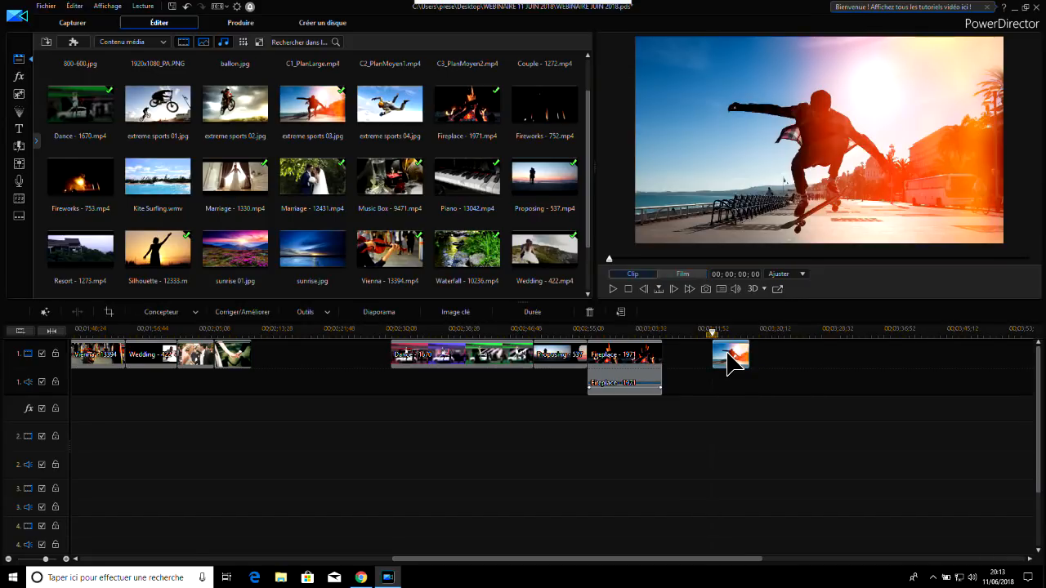
Delete the extreme sports 03 image and the Fireplace clip with its audio from track 1
click(590, 314)
click(613, 381)
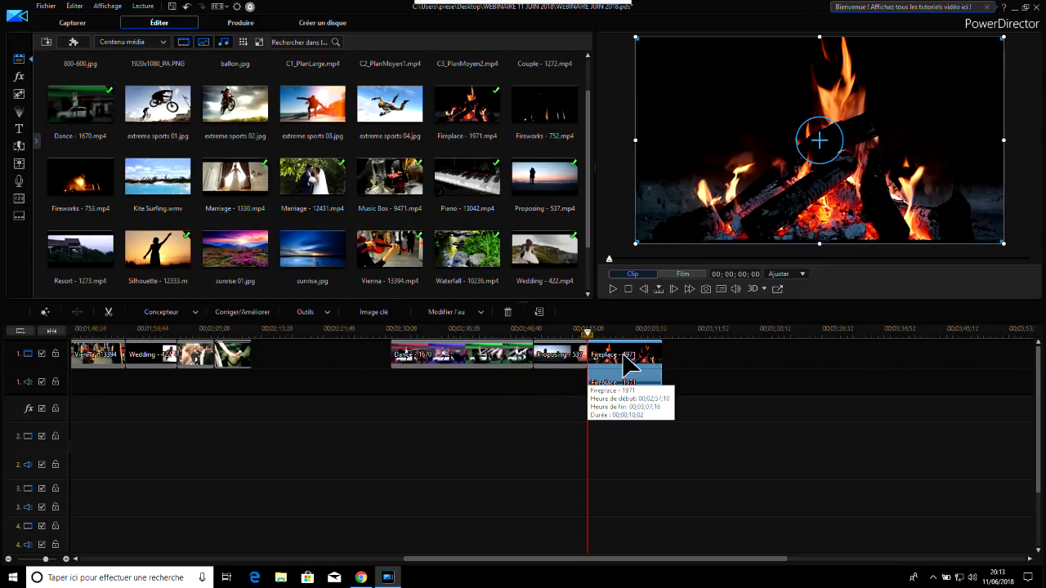
click(507, 312)
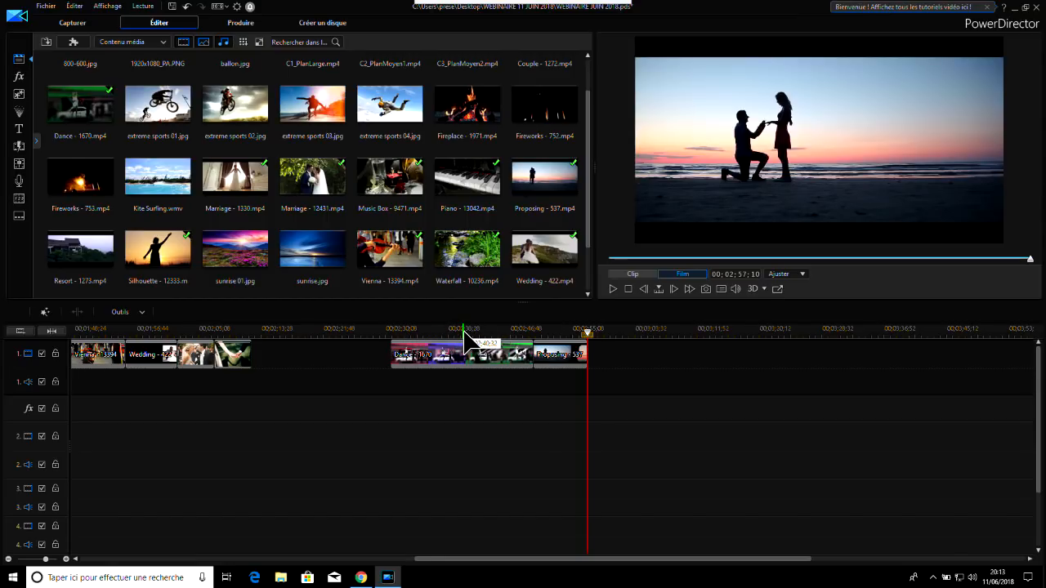
Stretch the timeline scale and slightly increase the height of video track 1, placing the playhead at 00:02:46:47 in the Dance clip
drag(464, 330, 692, 331)
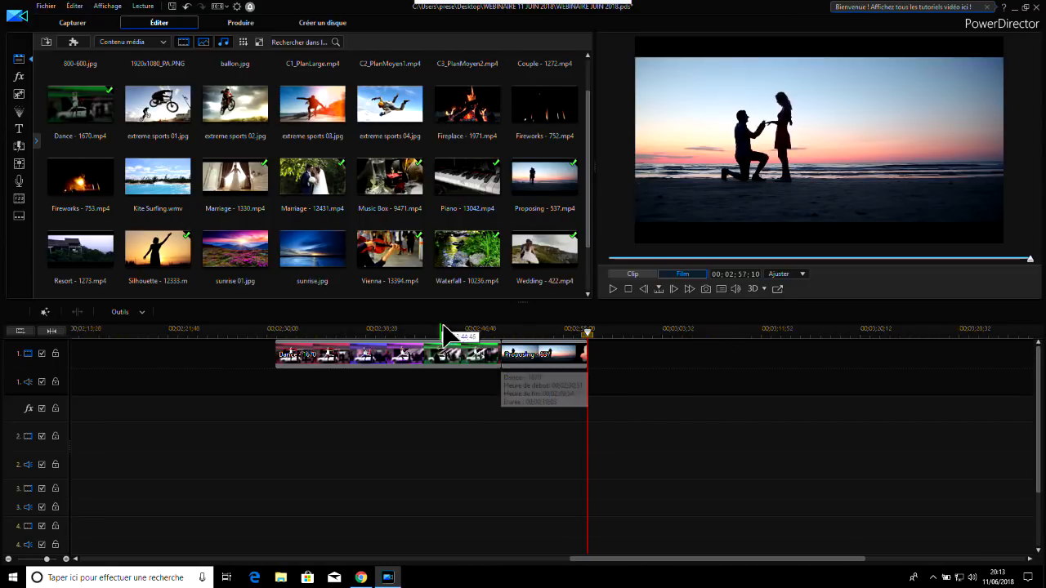
drag(512, 334, 476, 332)
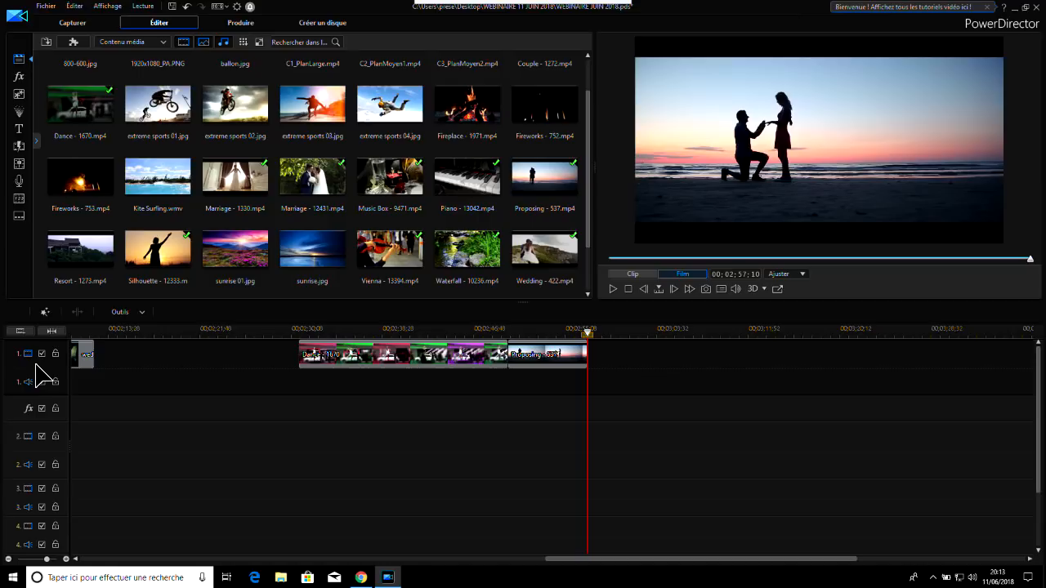
drag(36, 366, 48, 399)
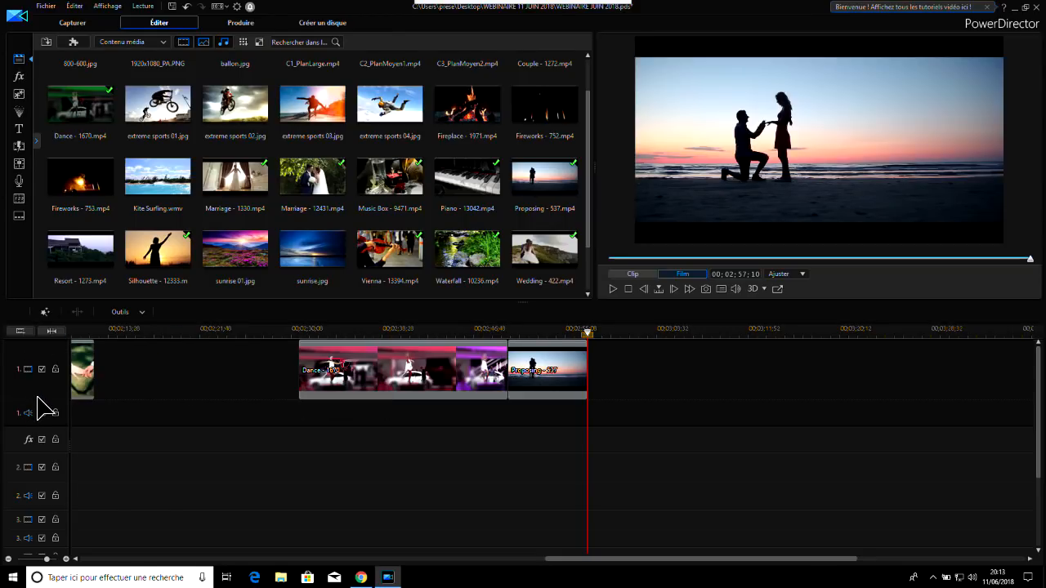
drag(43, 396, 52, 377)
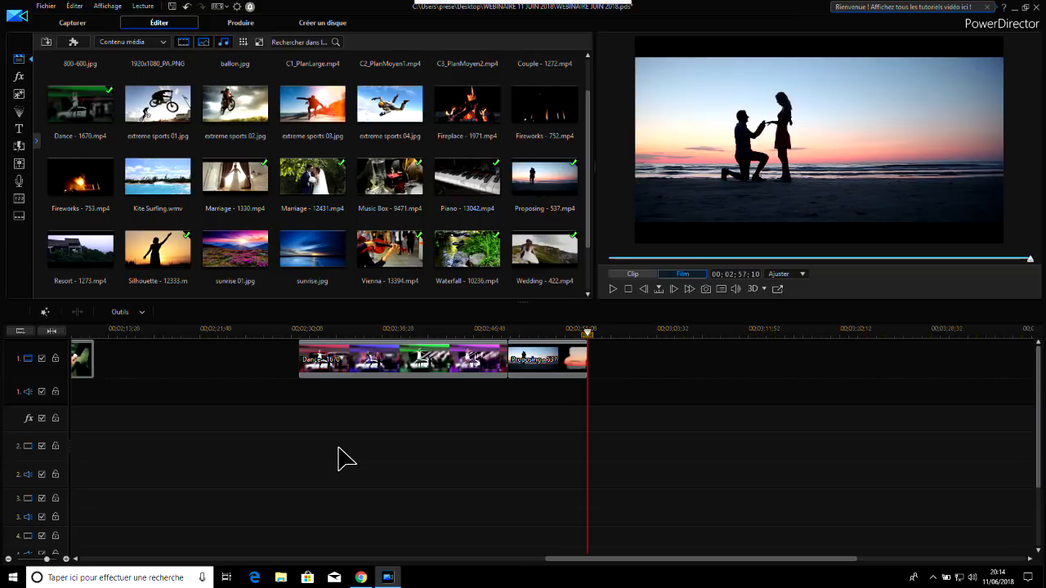
click(474, 331)
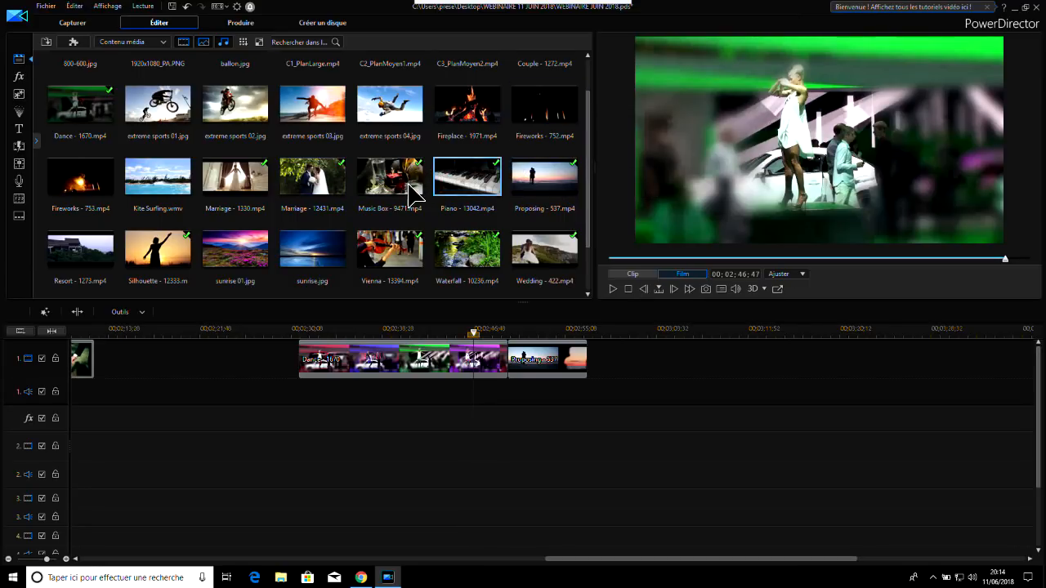
Show the media library's category list and try the video, image and audio filters, ending with all media types shown
click(37, 138)
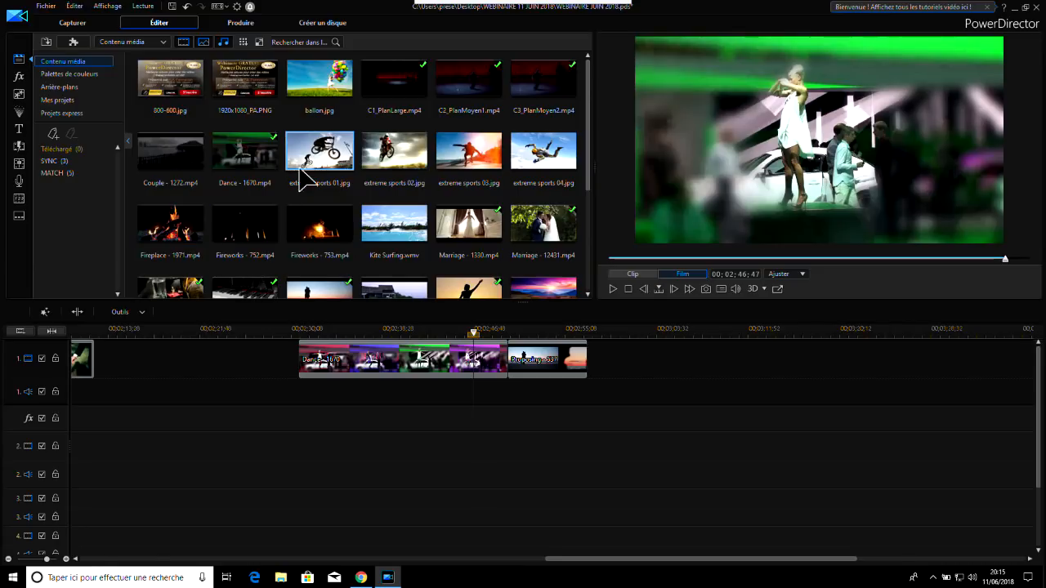
drag(588, 131, 563, 65)
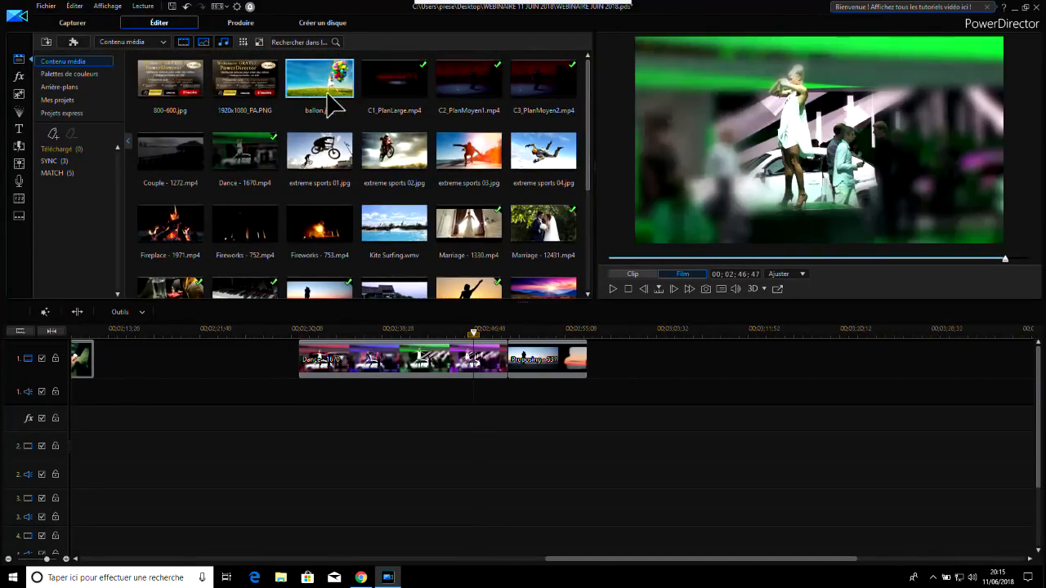
click(186, 43)
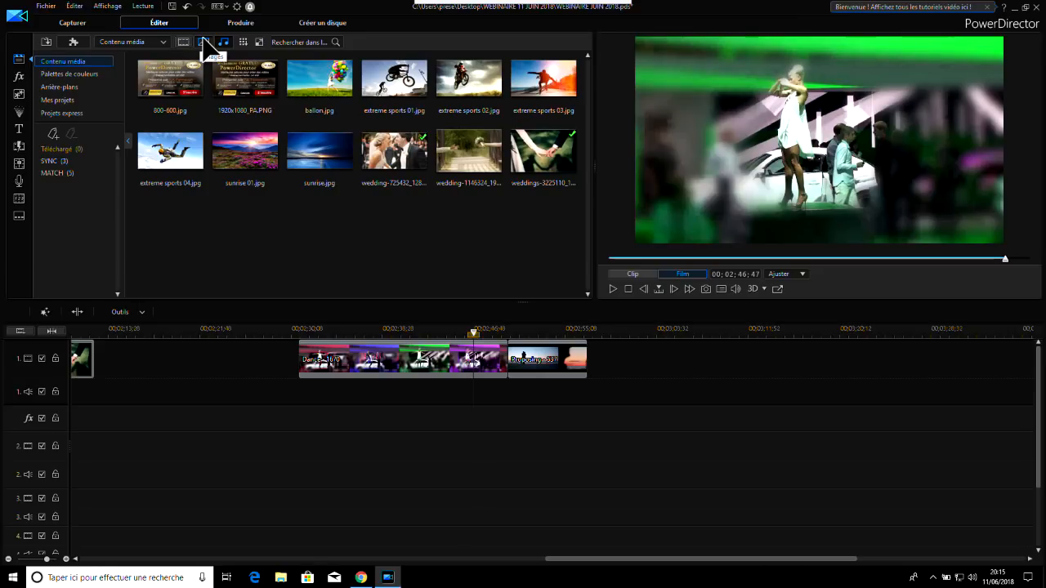
click(203, 41)
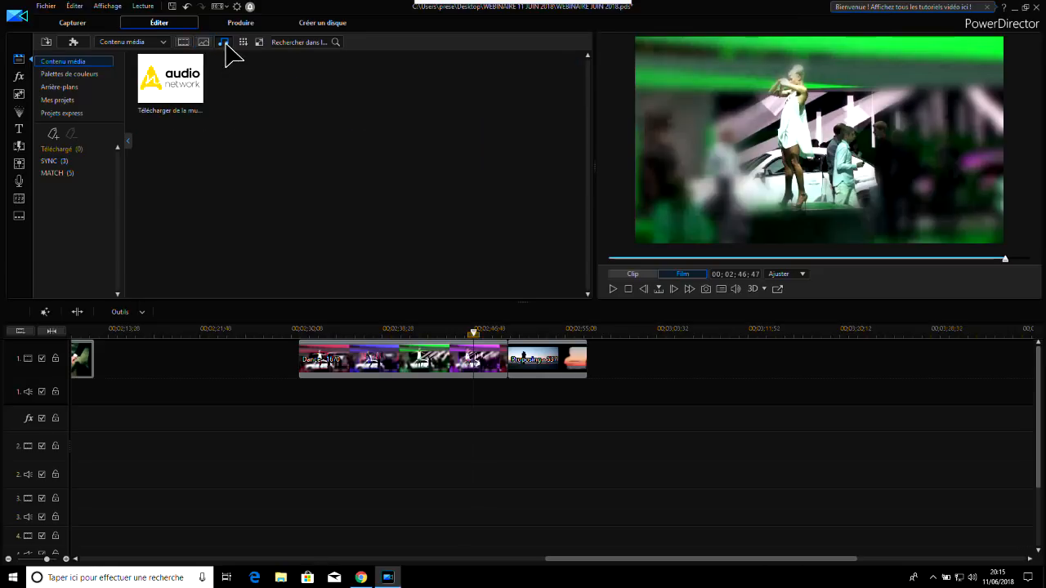
click(224, 43)
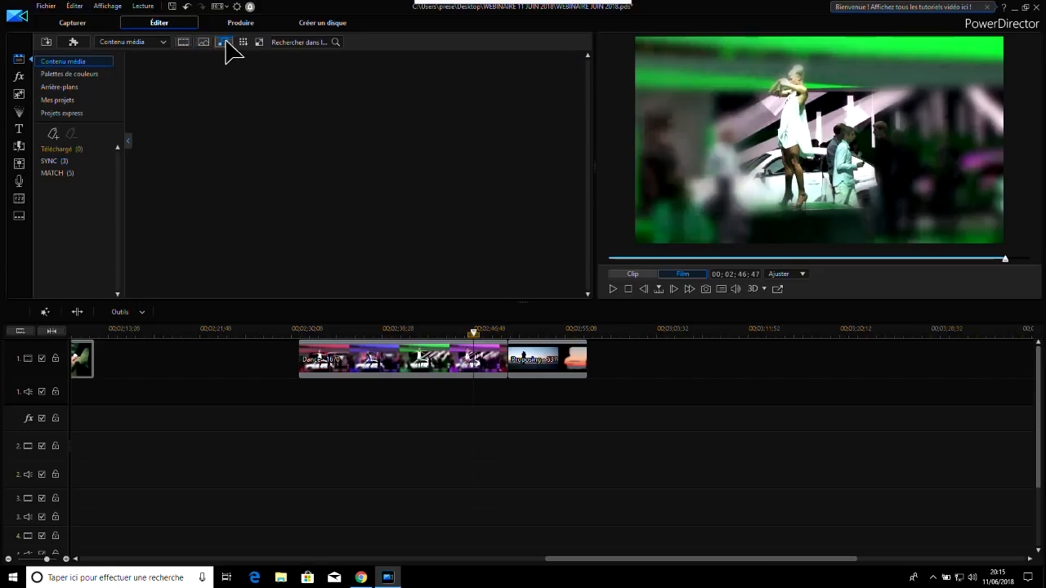
click(183, 42)
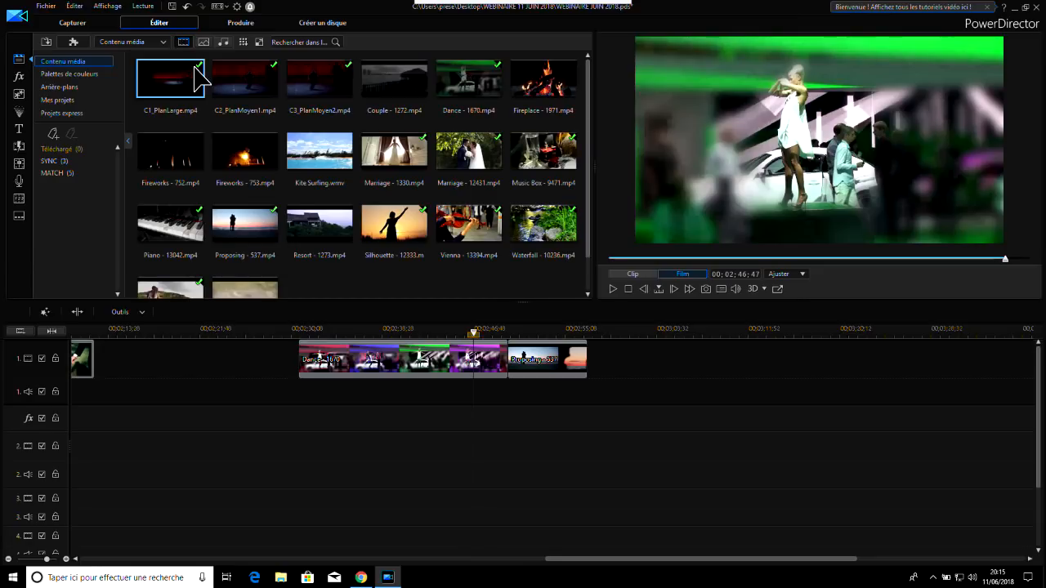
click(204, 41)
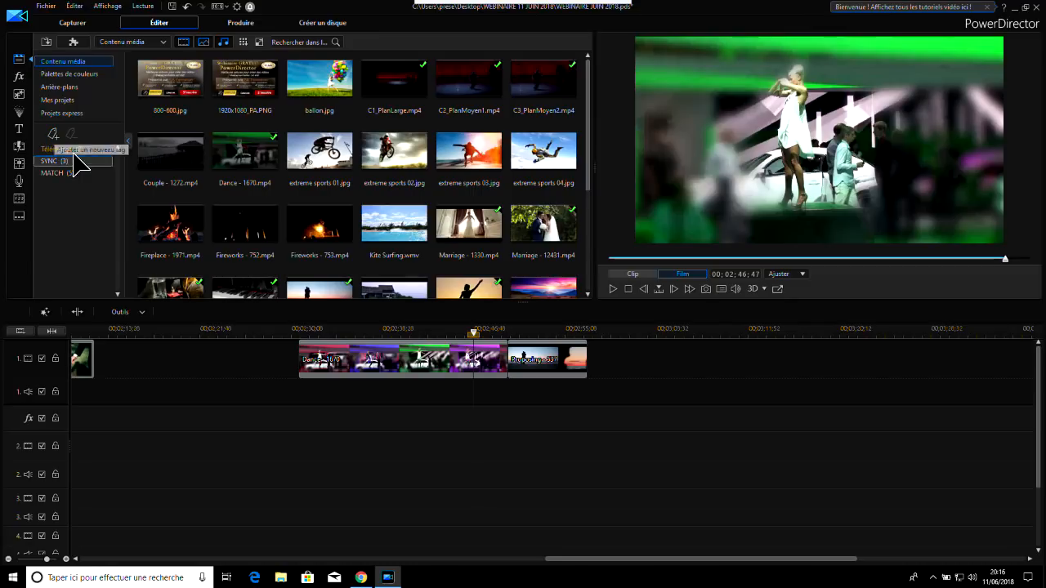
Create a new media library tag named Matin
click(53, 134)
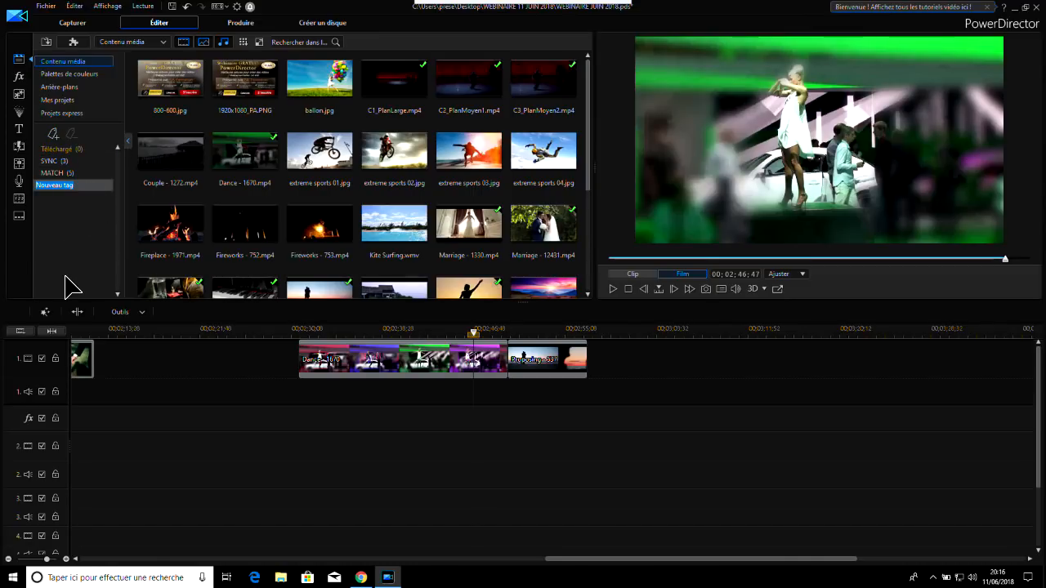
text(Matin)
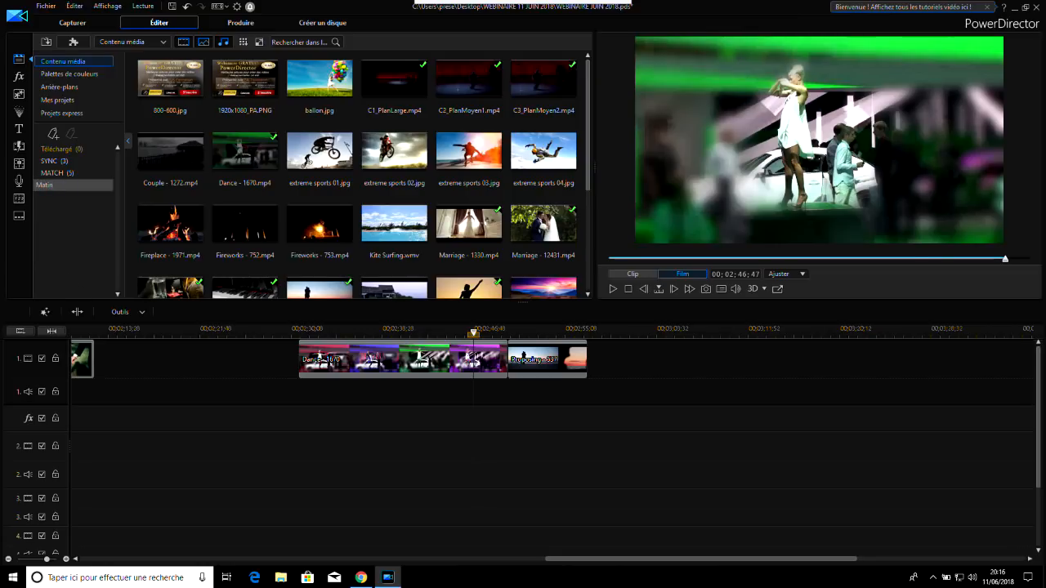
key(Return)
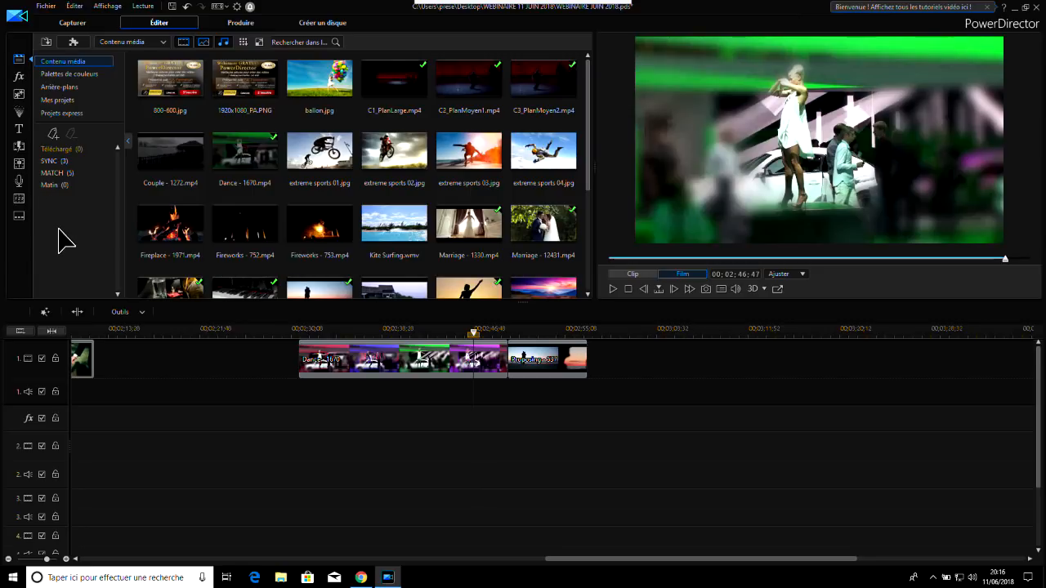
click(42, 184)
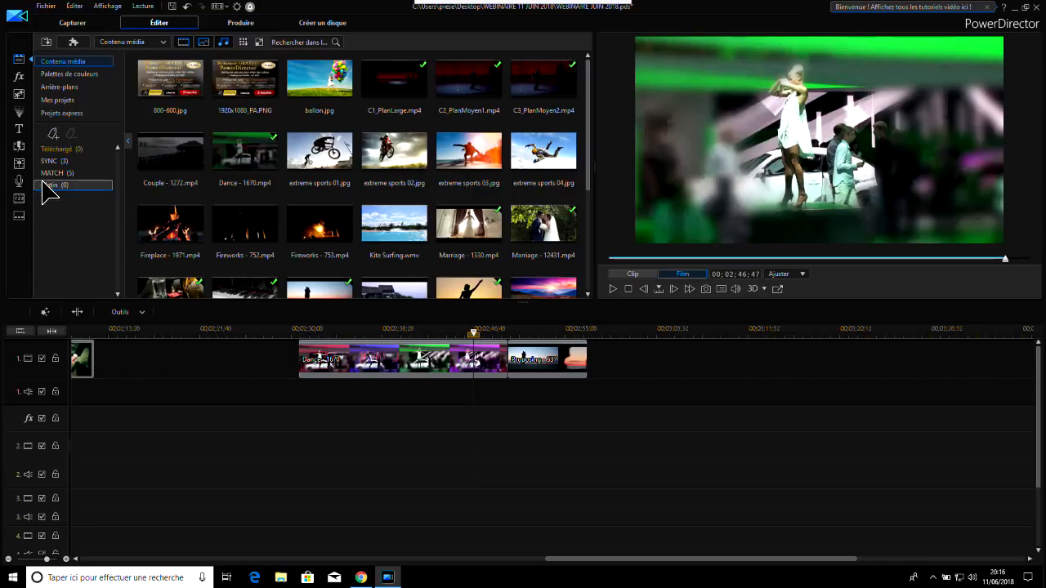
Create two more media library tags named mairie and soirée
click(53, 133)
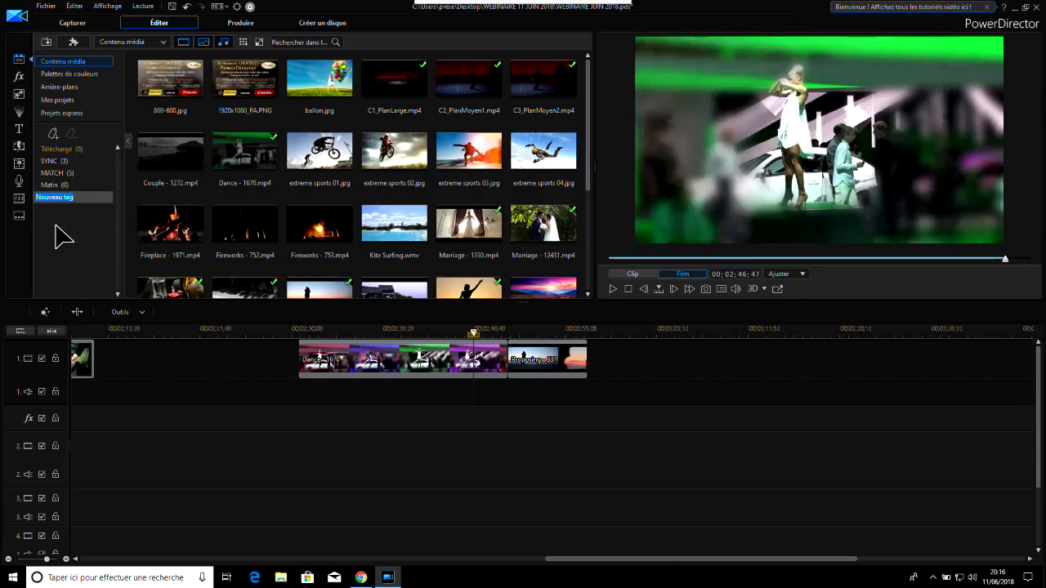
text(mairie)
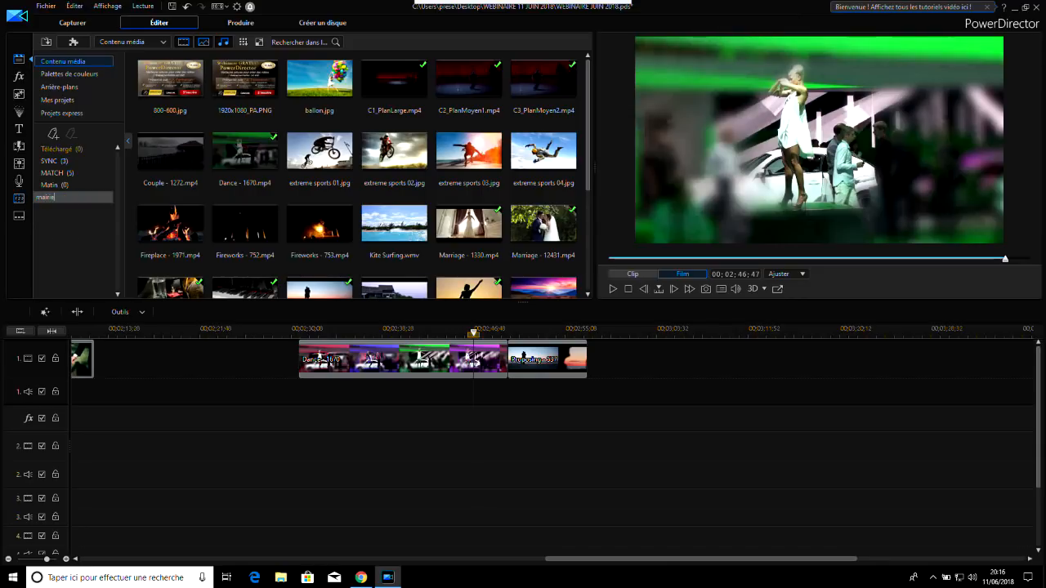
click(65, 235)
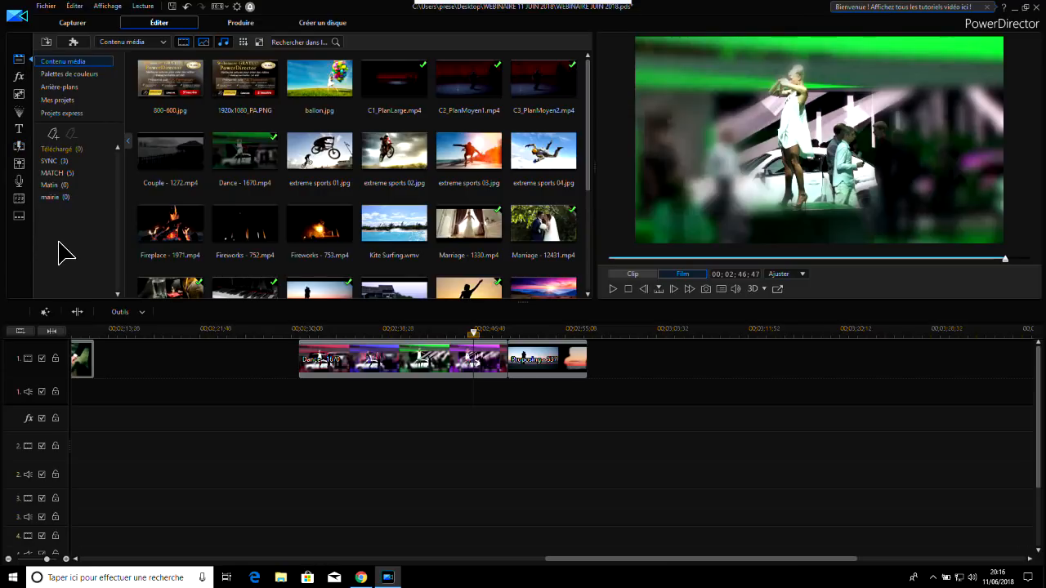
click(52, 133)
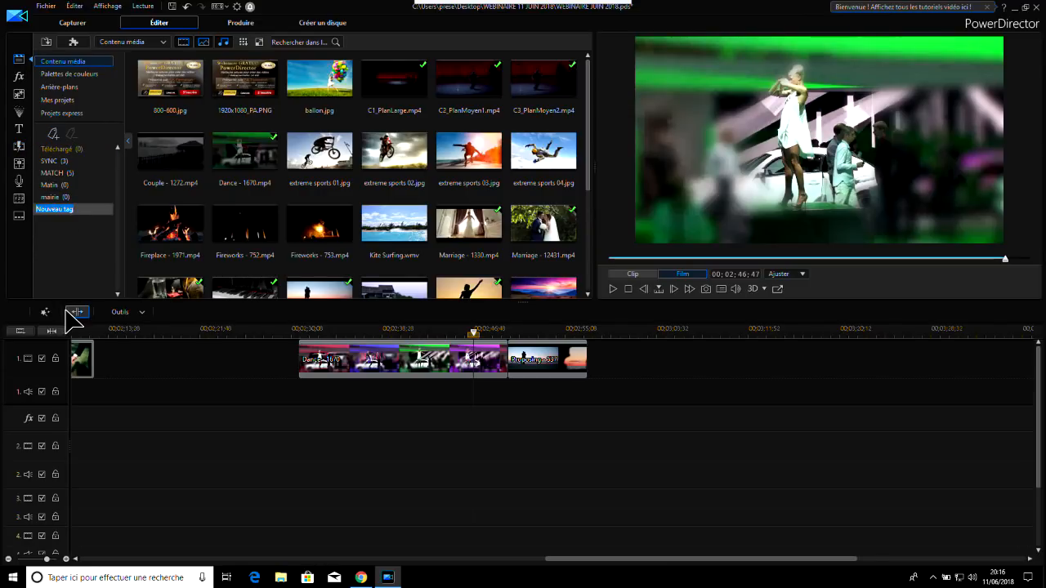
text(soiré)
key(Return)
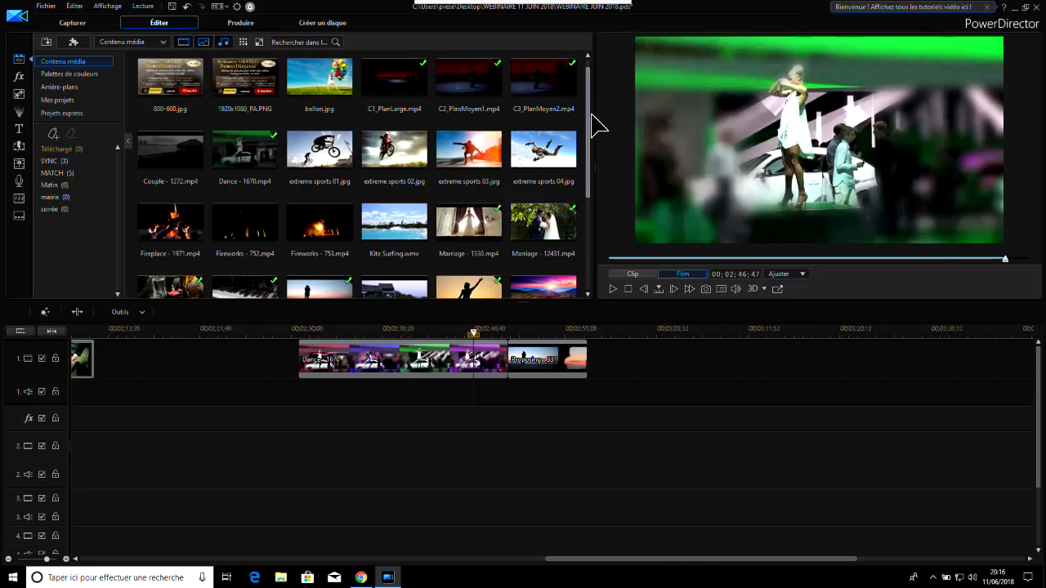
Add the Marriage - 1330.mp4 and Music Box - 9471.mp4 clips to the Matin tag in the media library
scroll(596, 128, down, 3)
click(467, 145)
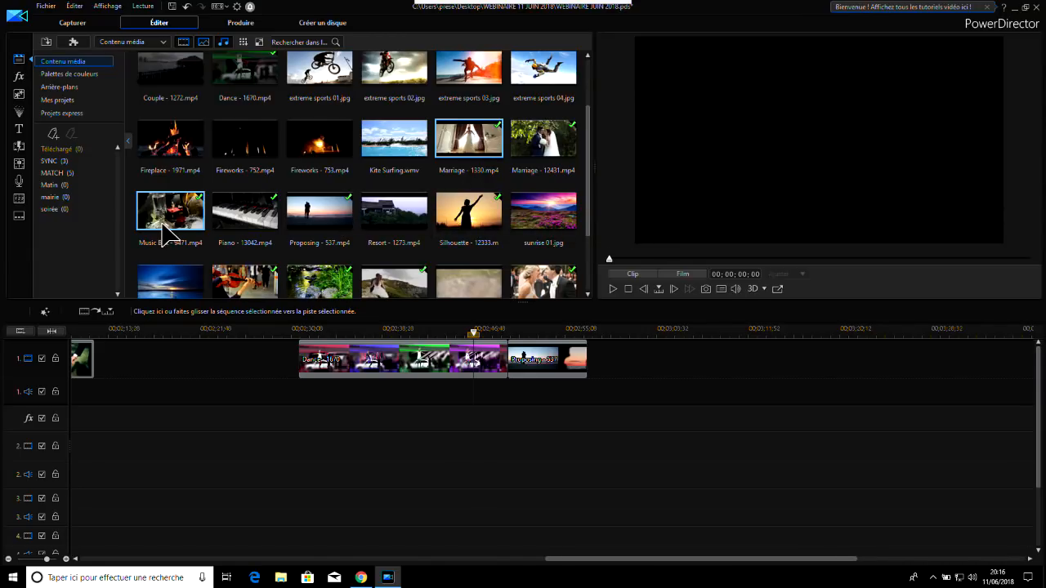
ctrl+click(163, 224)
right_click(479, 144)
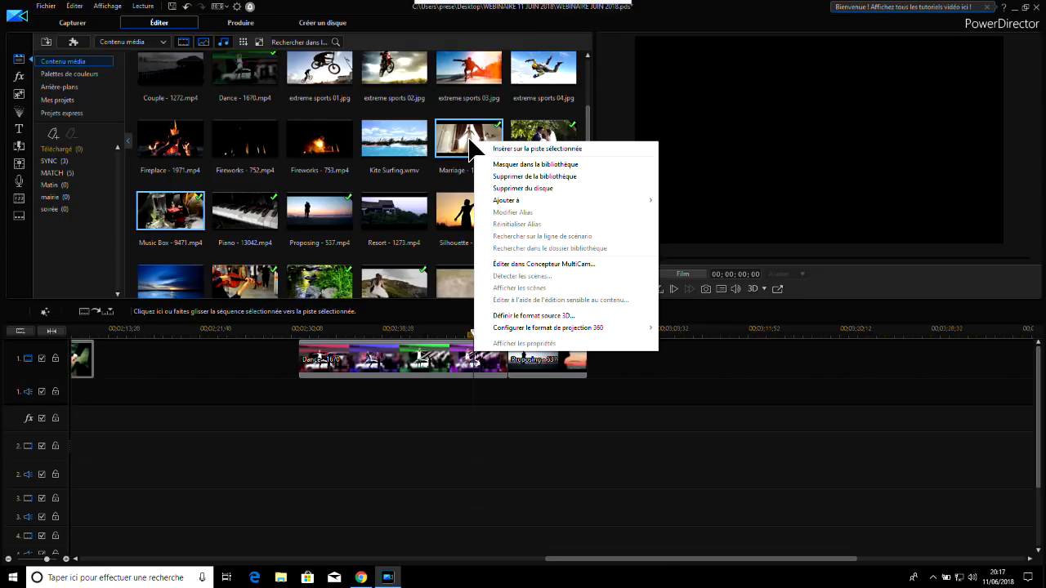
mouse_move(587, 203)
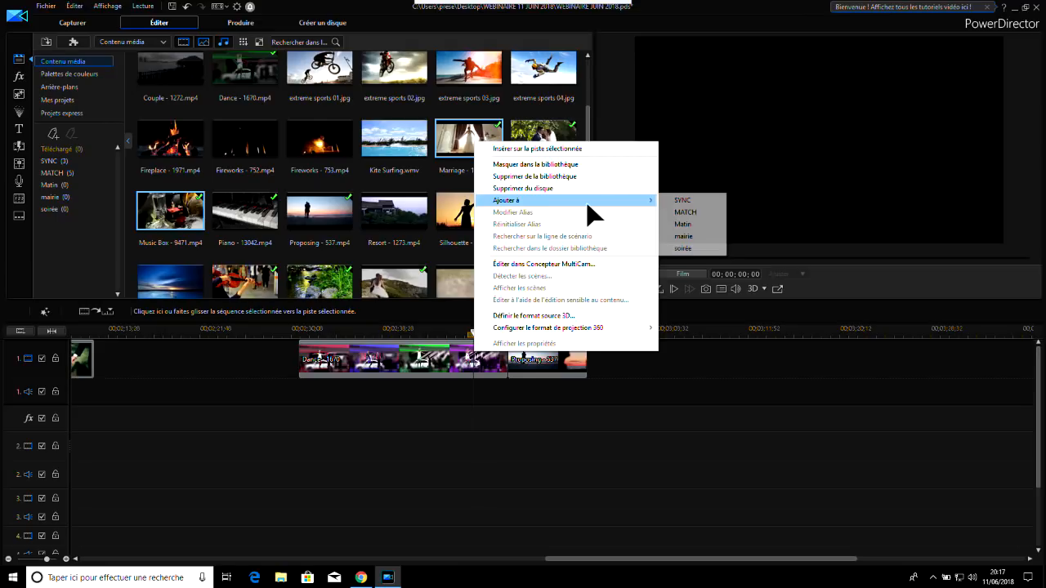
click(693, 224)
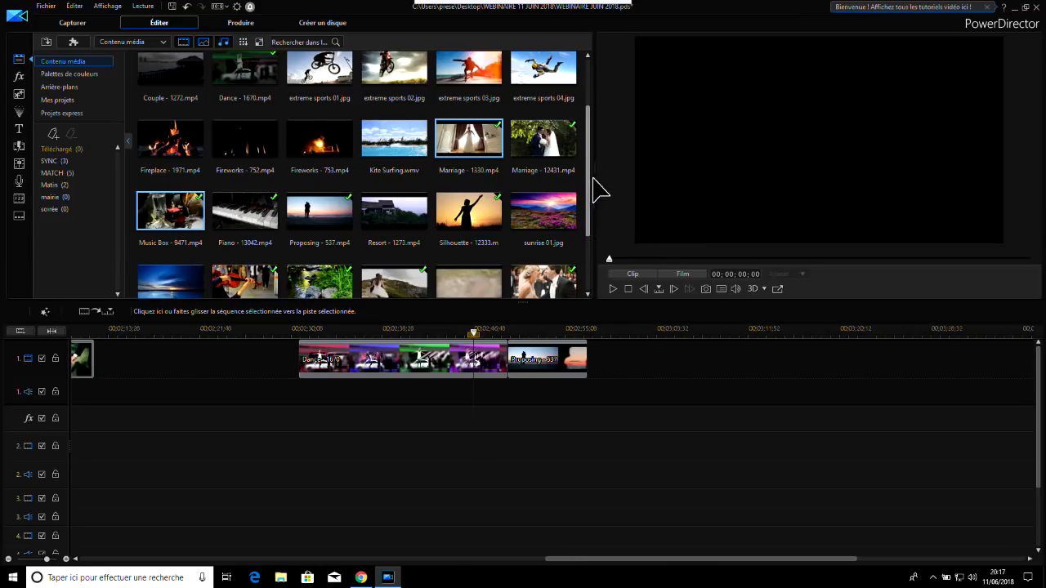
Add the Resort - 1273.mp4 clip to the mairie tag
scroll(596, 147, down, 2)
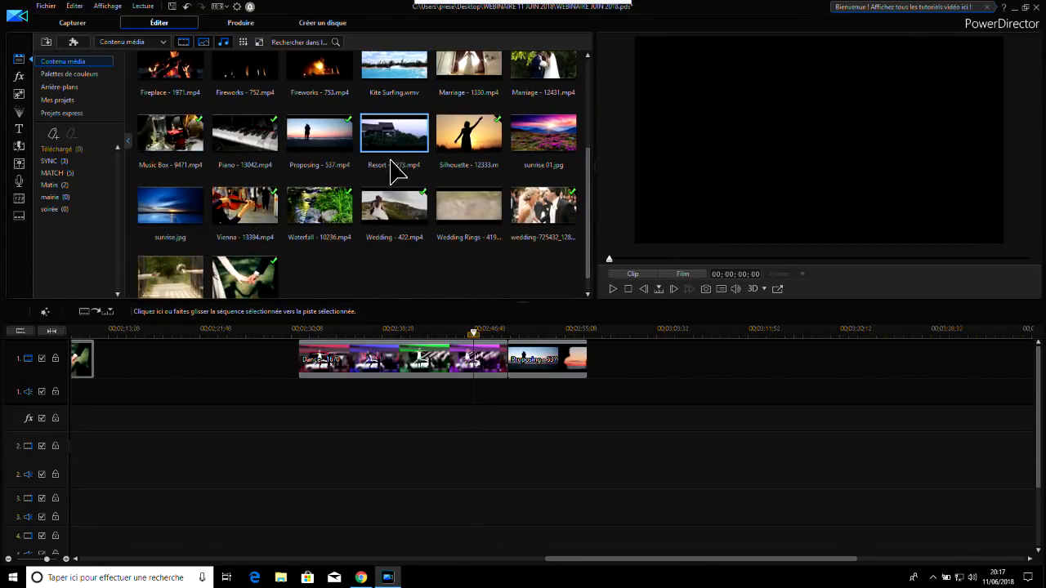
click(396, 144)
right_click(393, 141)
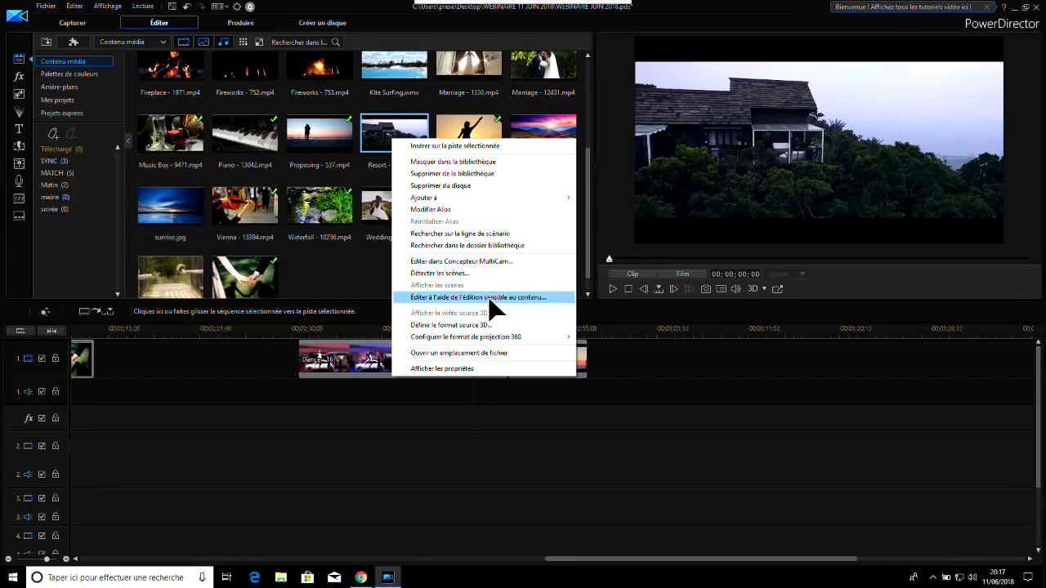
mouse_move(496, 204)
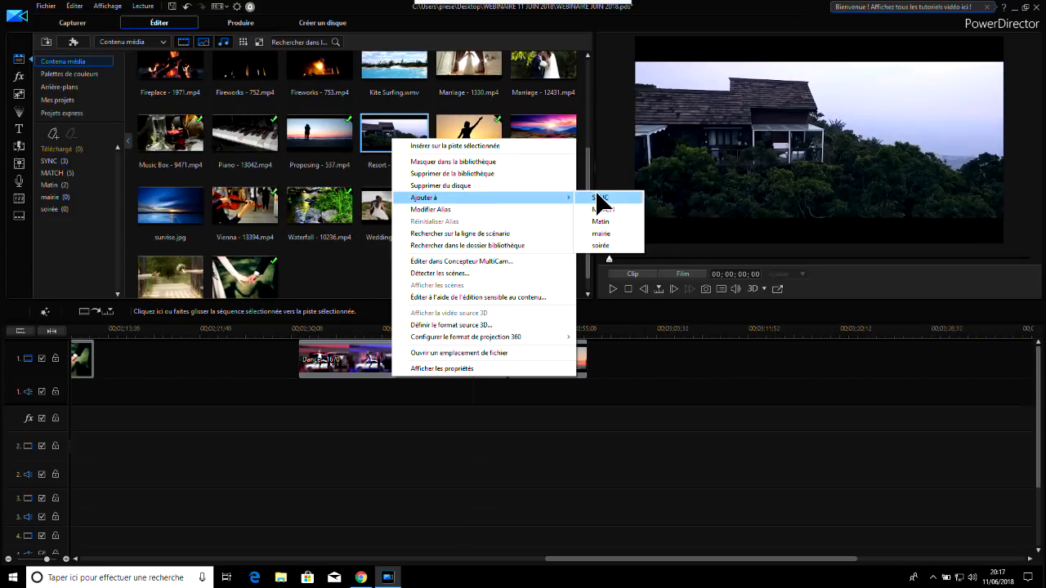
click(613, 235)
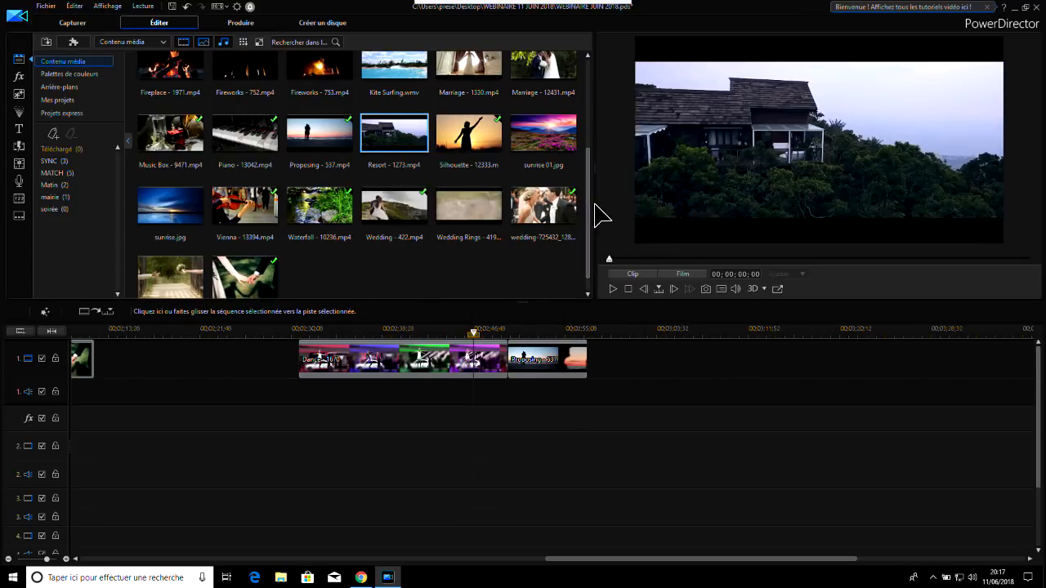
Add the Fireworks - 752.mp4 clip to the soirée tag
scroll(576, 172, up, 3)
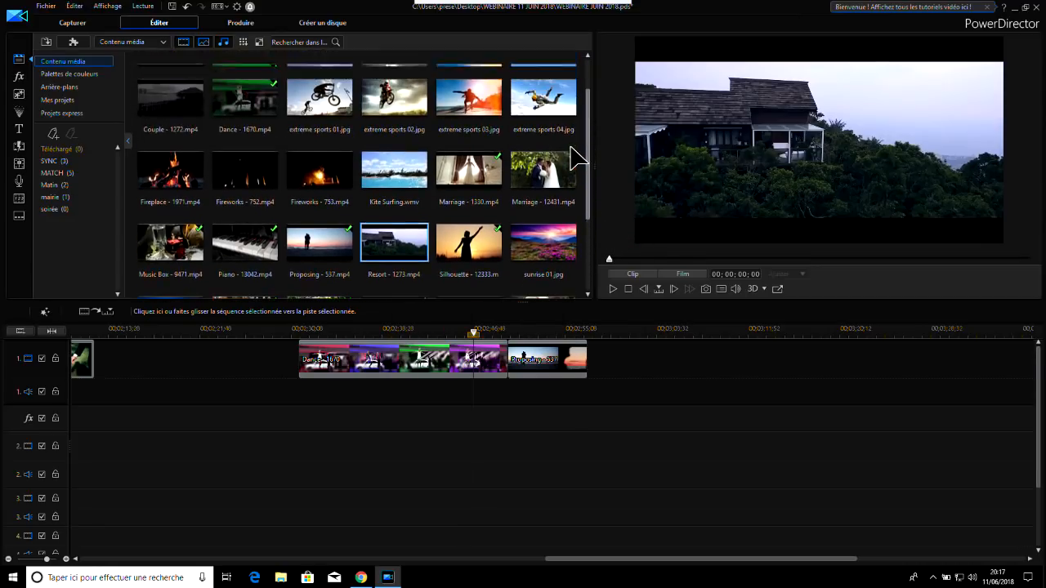
click(319, 174)
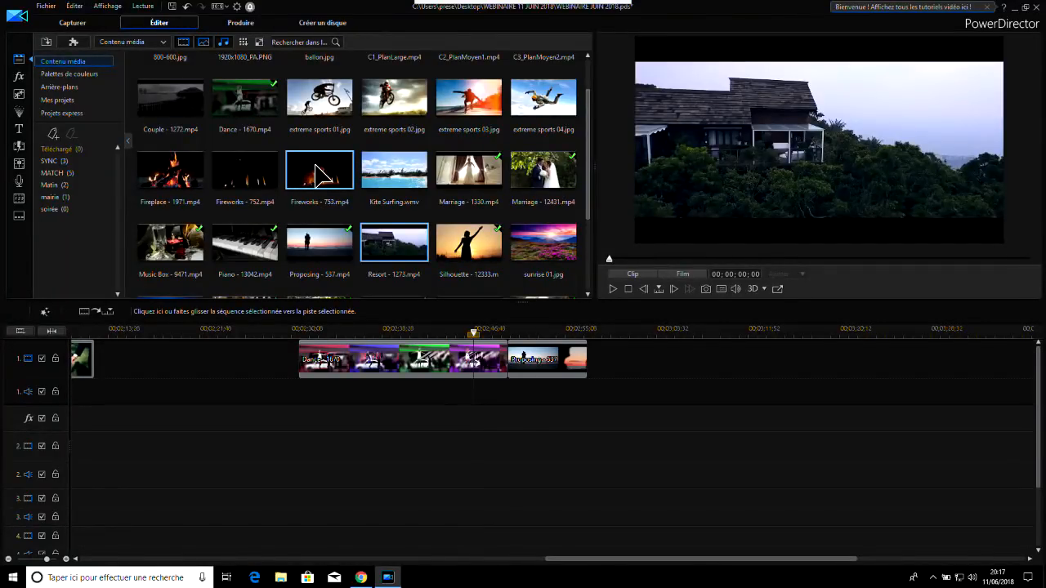
click(251, 178)
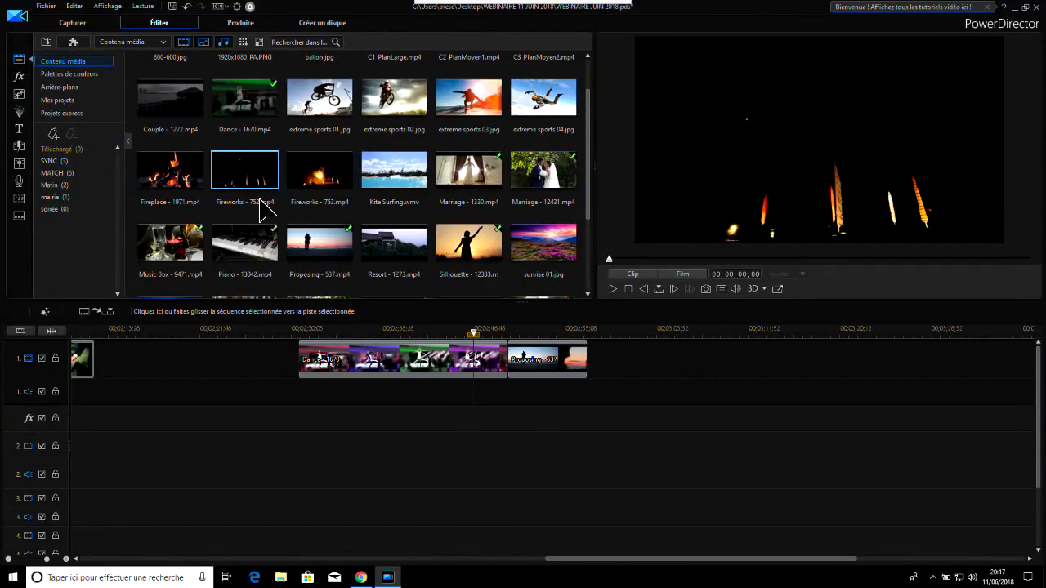
right_click(256, 172)
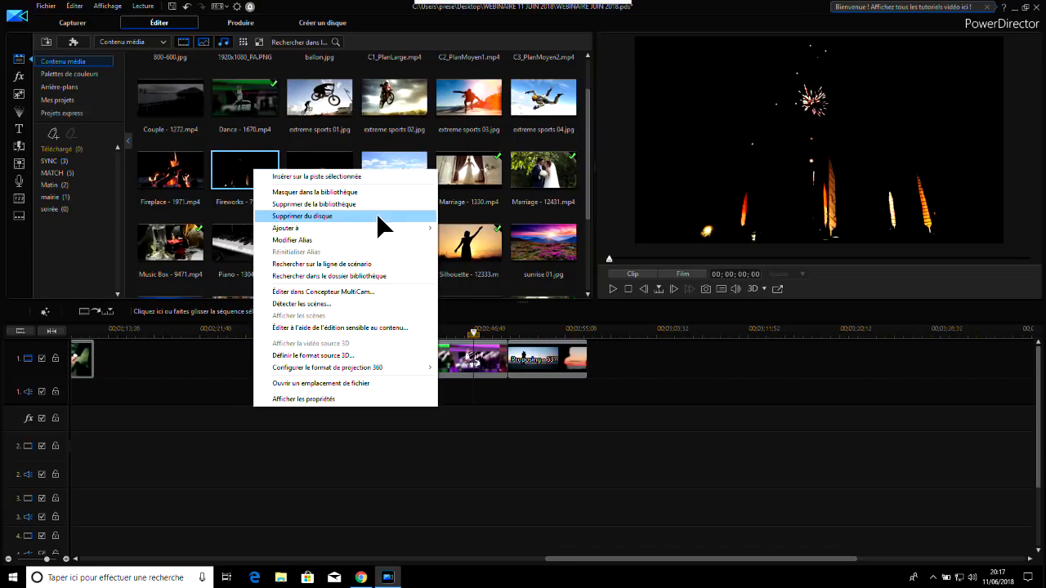
mouse_move(381, 231)
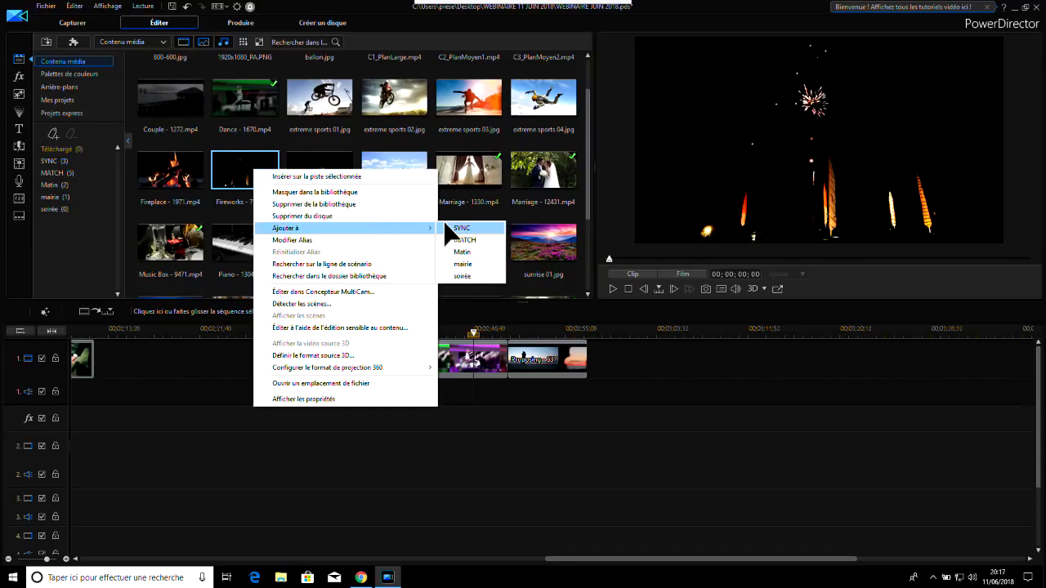
click(474, 275)
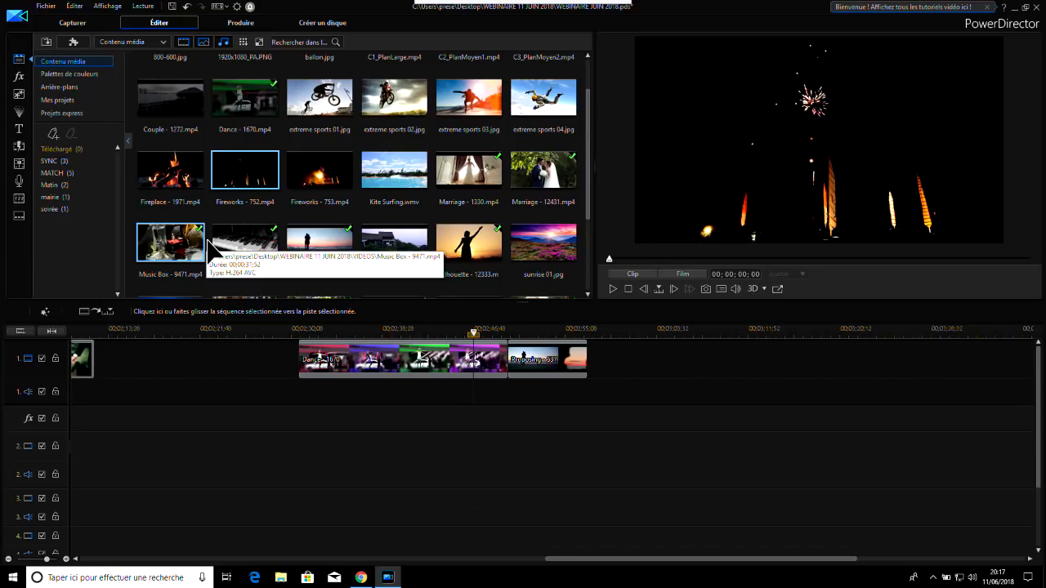
Show all media content, then filter the library by the Matin, mairie, soirée and SYNC tags in turn
click(56, 61)
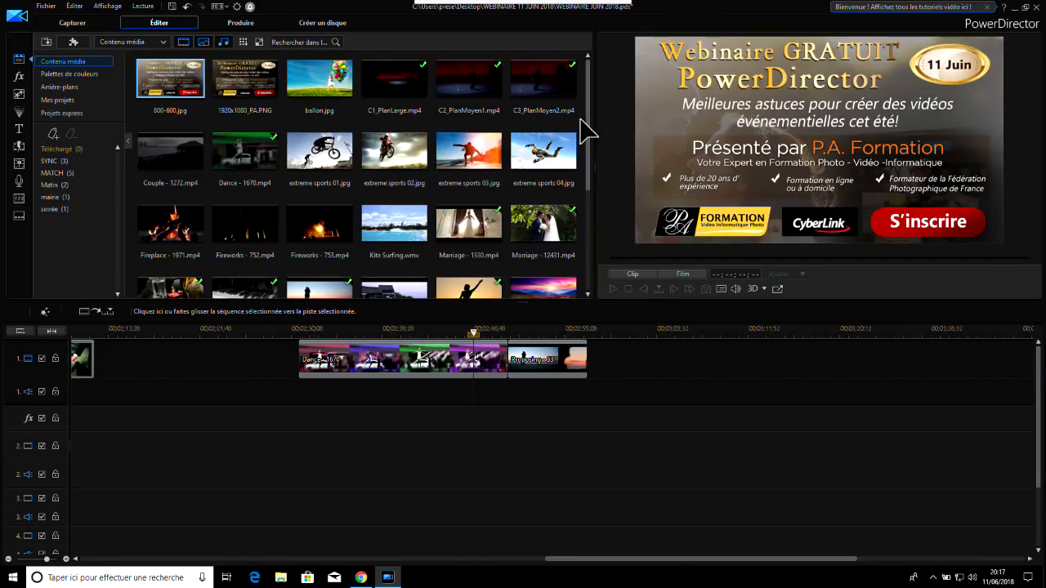
drag(590, 132, 584, 80)
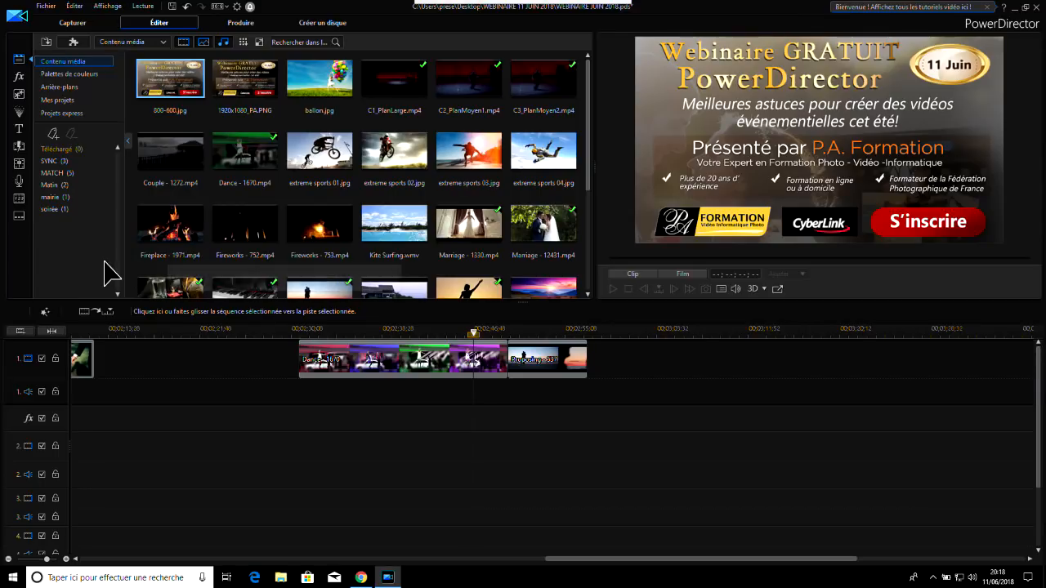
click(54, 186)
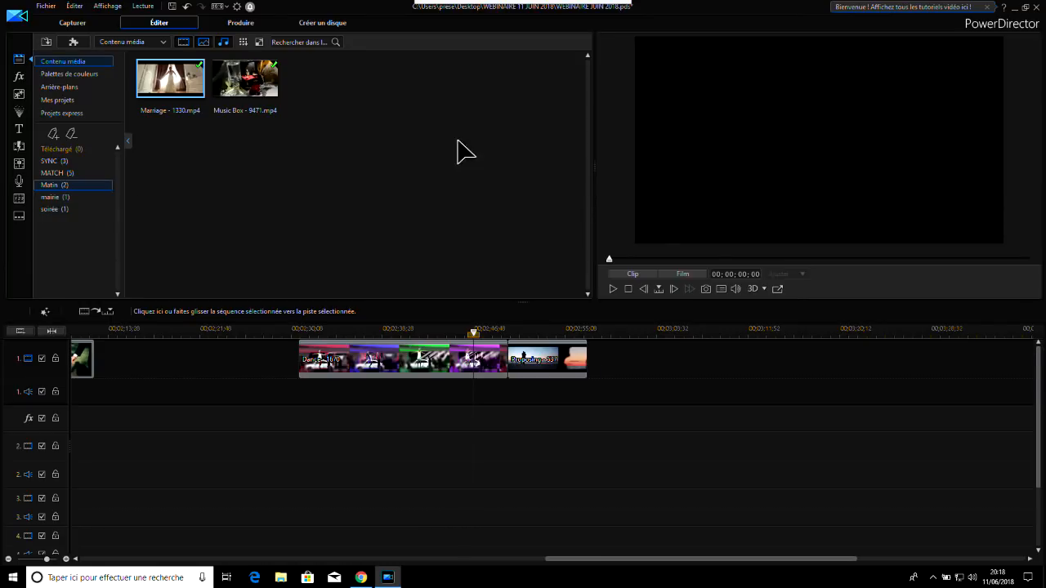
click(51, 199)
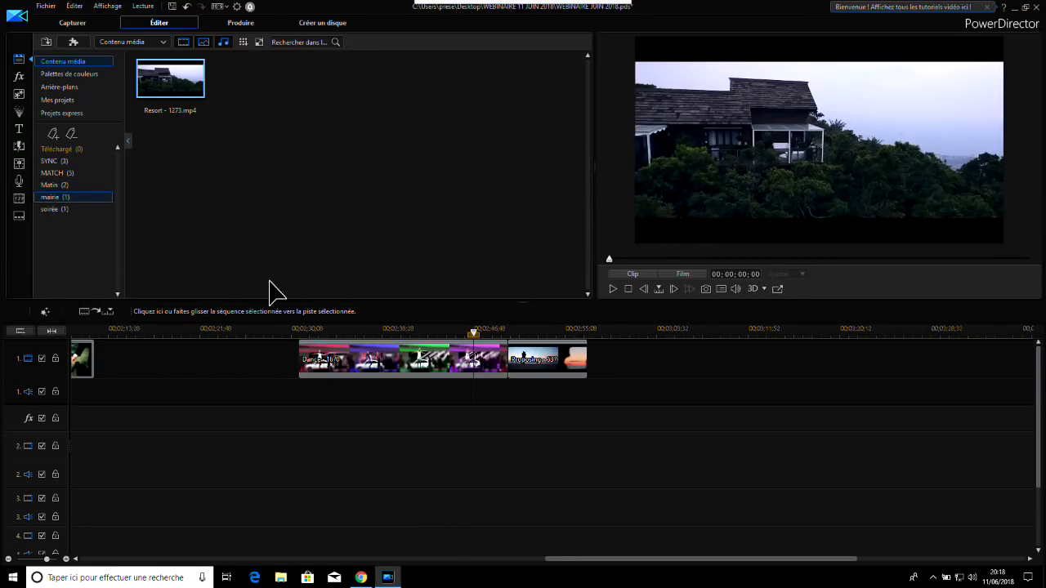
click(49, 209)
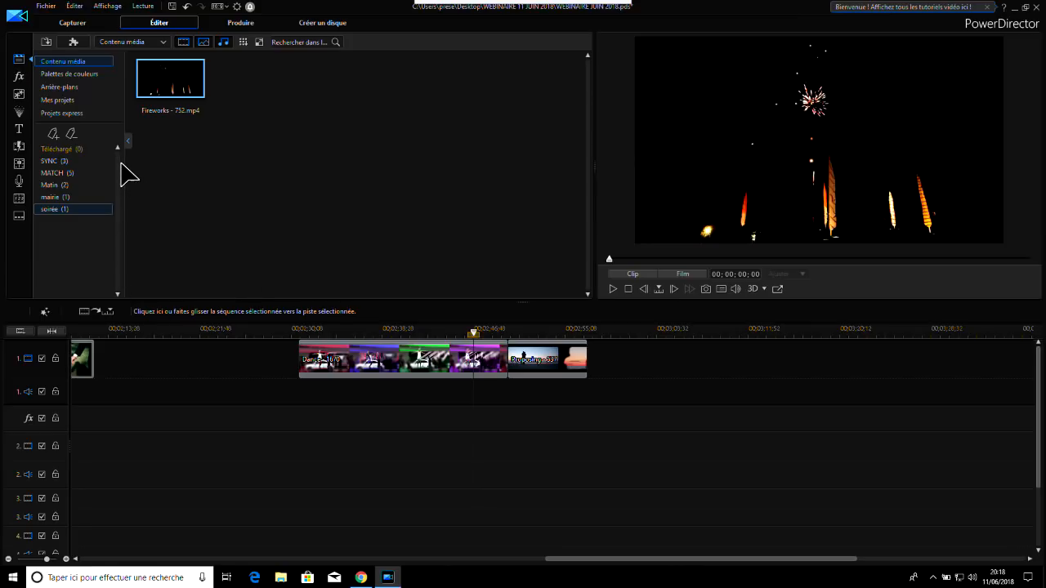
click(53, 162)
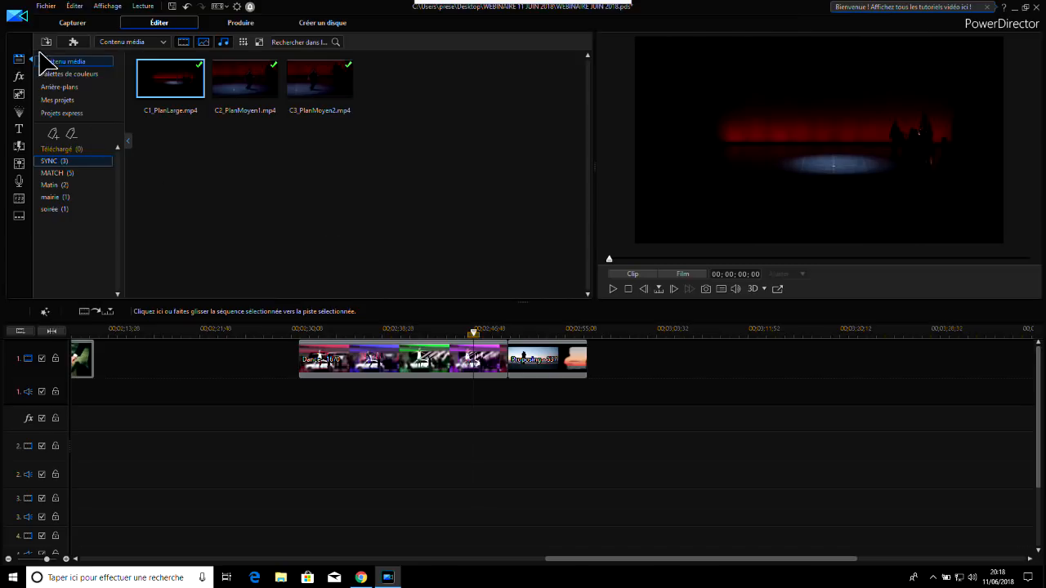
Add the Fondu transition between the Dance and Proposing clips on video track 1 and play it back
click(19, 145)
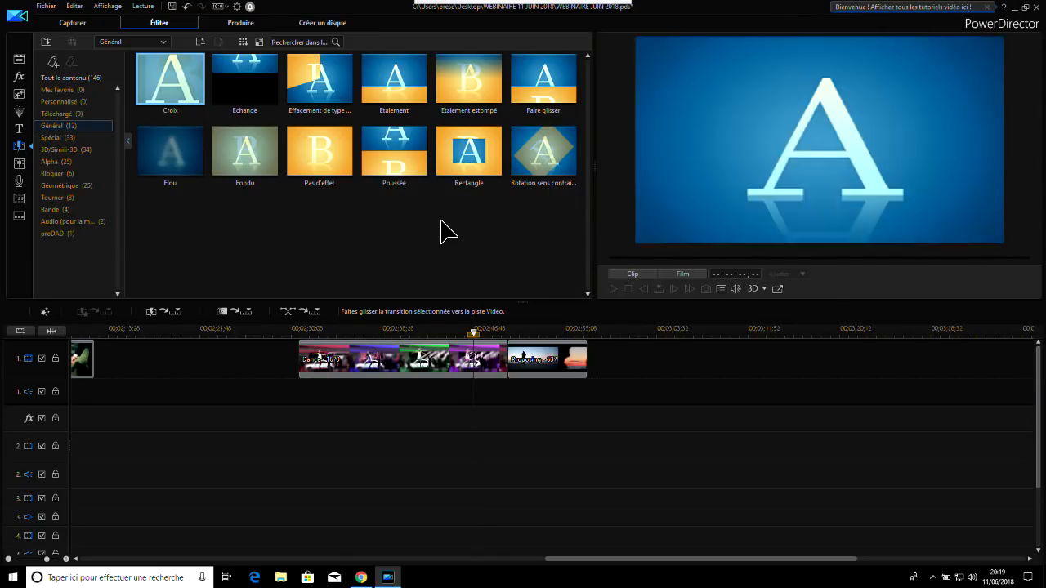
click(245, 155)
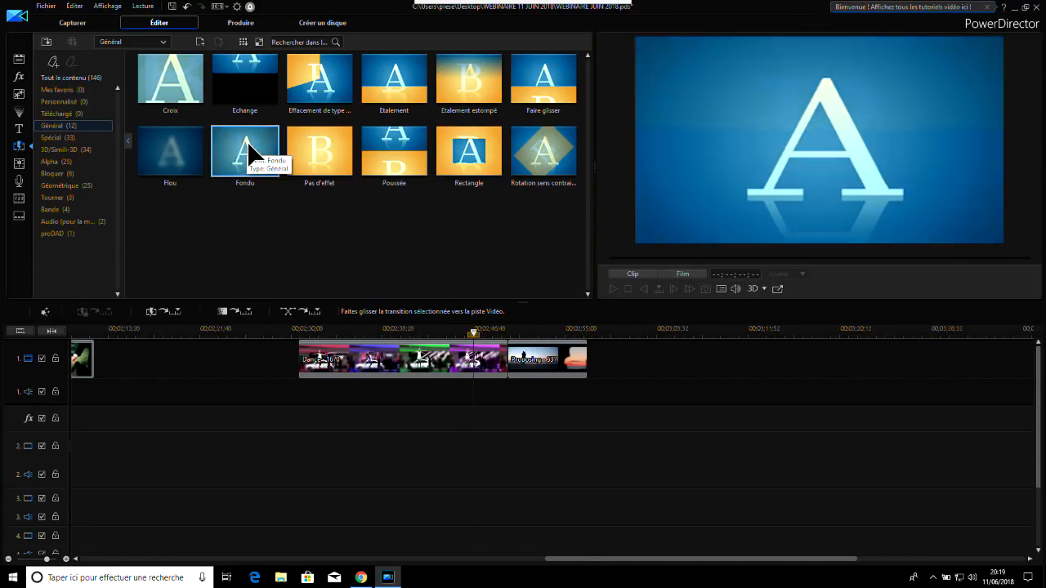
drag(245, 154, 506, 367)
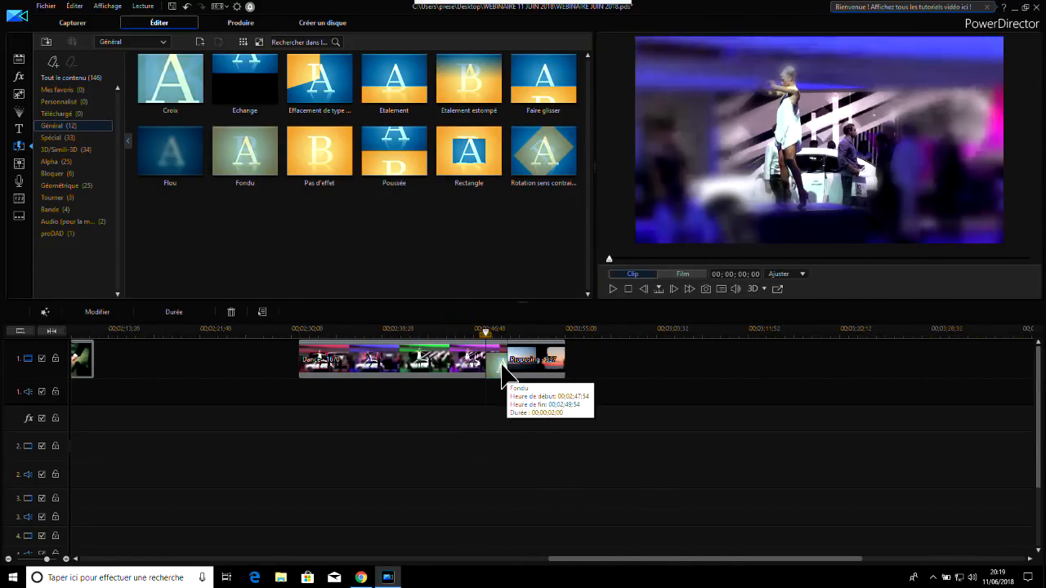
click(614, 288)
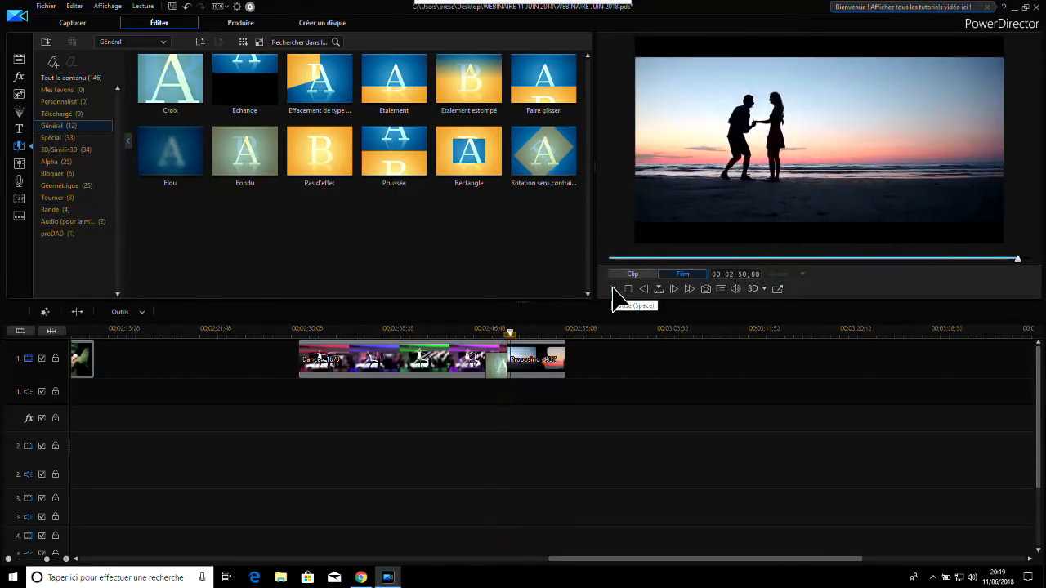
click(465, 331)
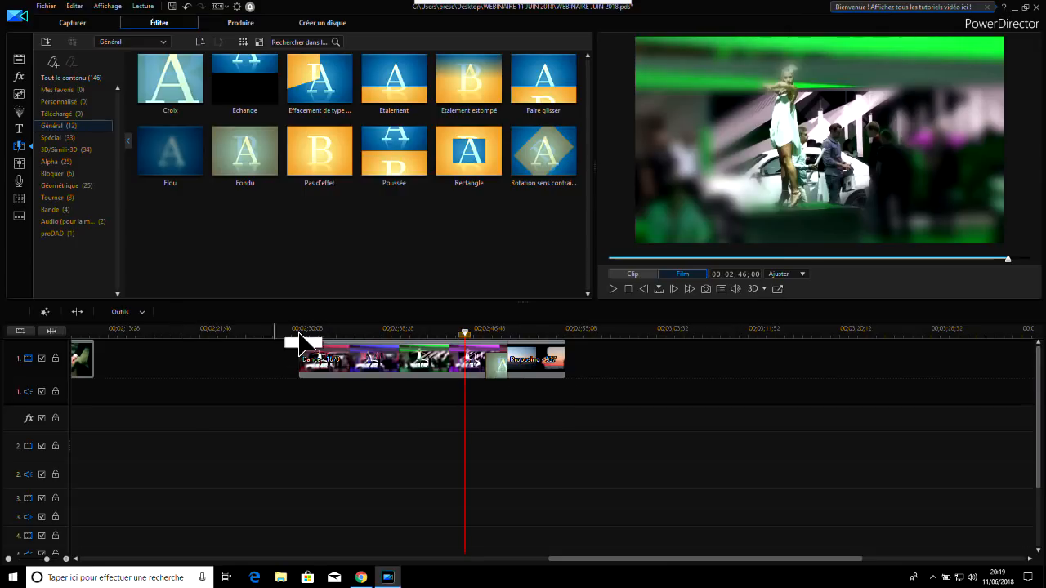
Set the Fondu transition's duration to 3 seconds and preview it from before the transition
click(501, 368)
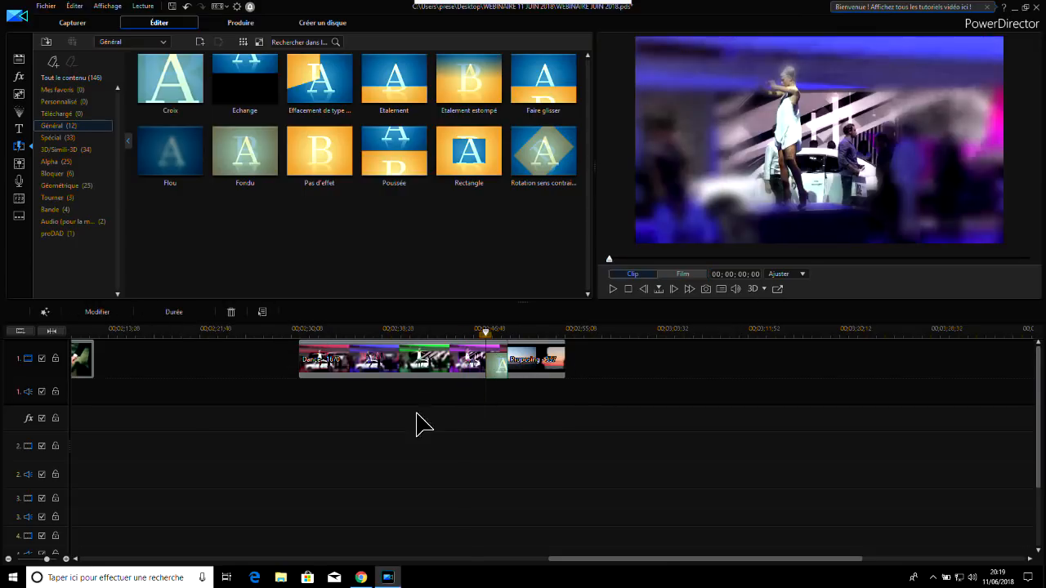
click(172, 314)
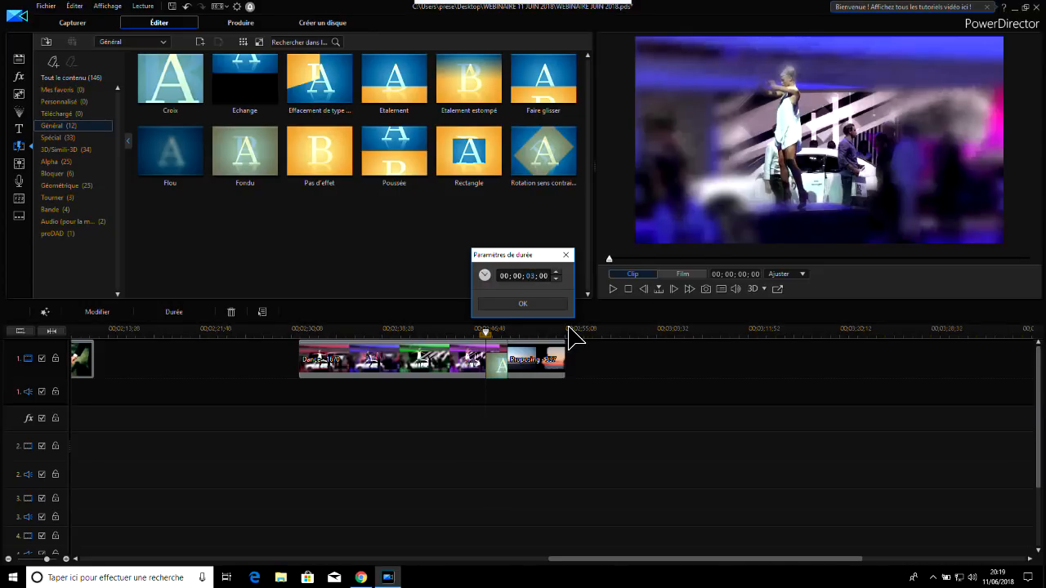
click(501, 306)
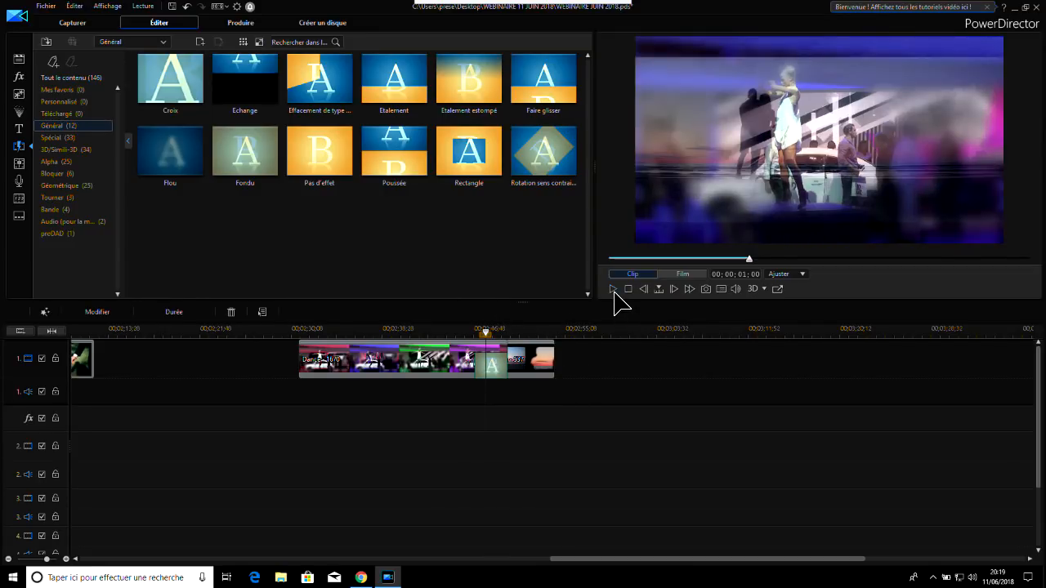
click(456, 331)
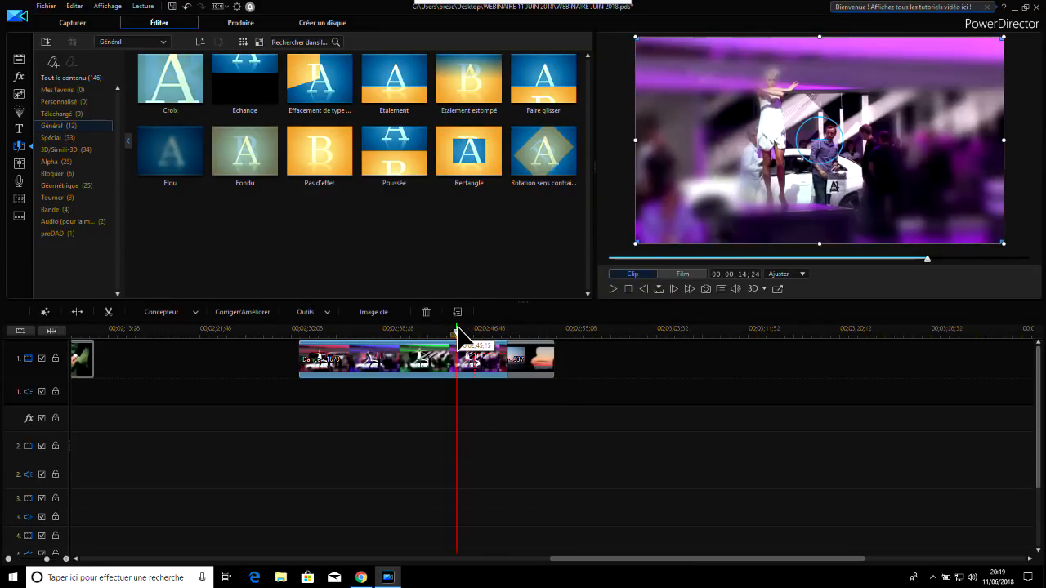
click(614, 288)
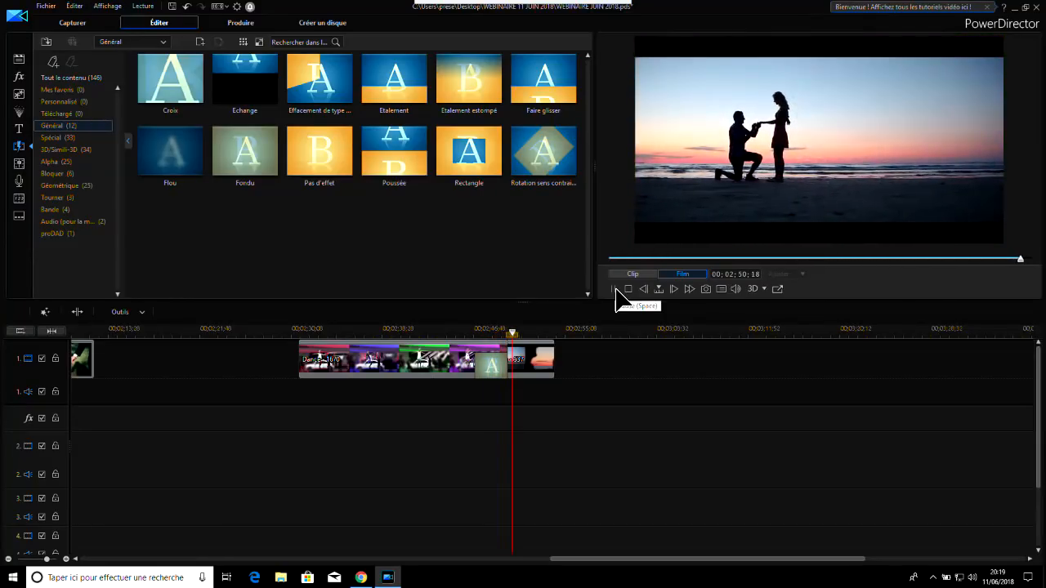
click(615, 289)
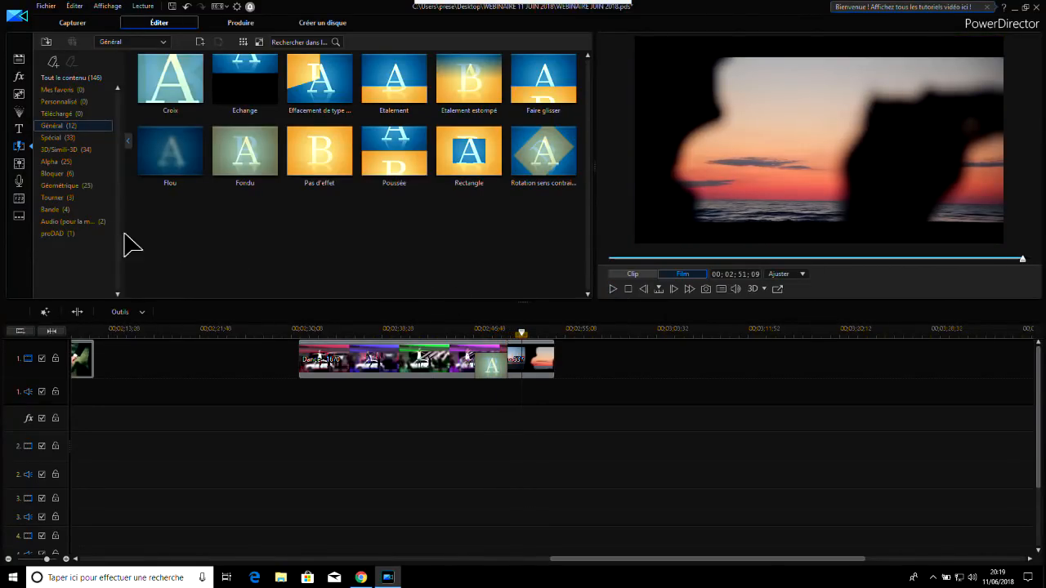
Replace the Fondu transition between the Dance and Proposing clips with Chéri from the full transition collection, and play it back from before the transition
click(61, 78)
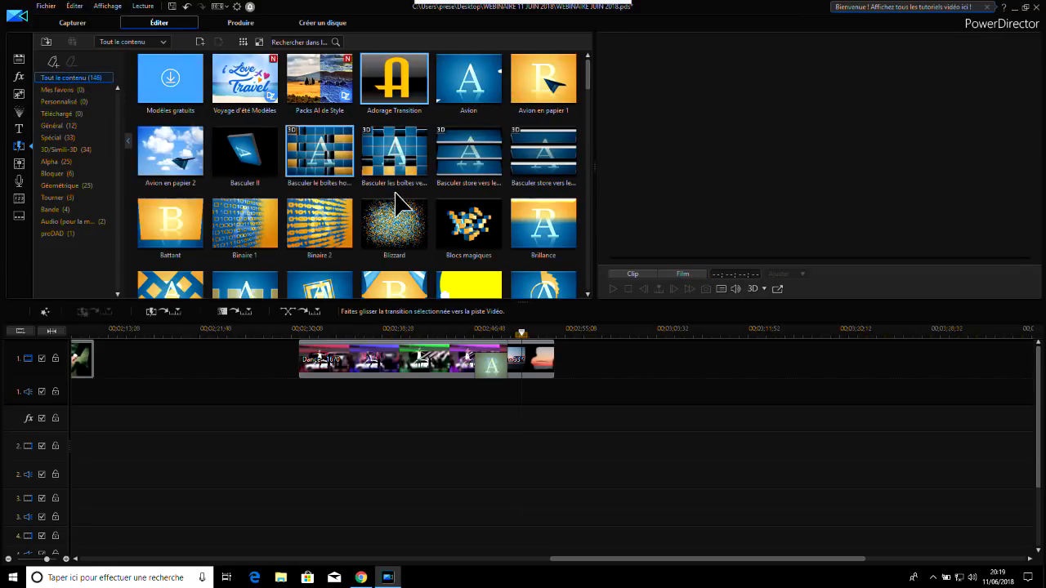
drag(586, 73, 591, 100)
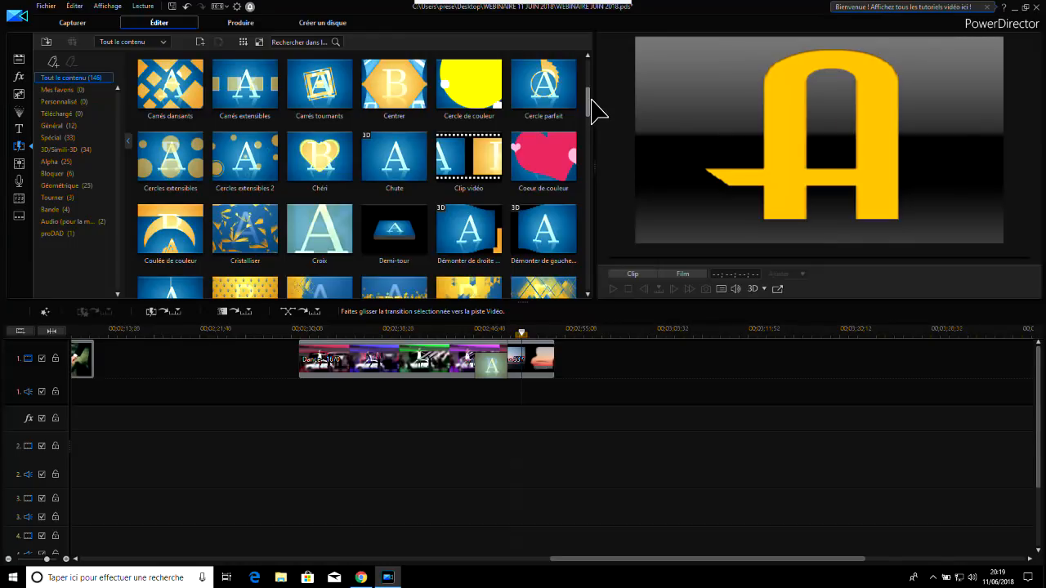
click(319, 167)
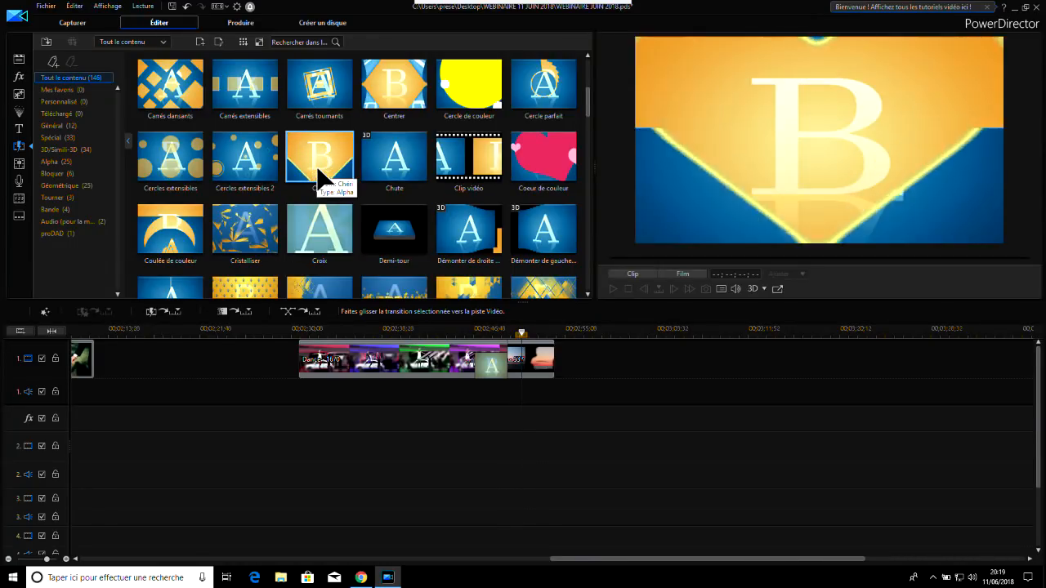
drag(318, 168, 490, 364)
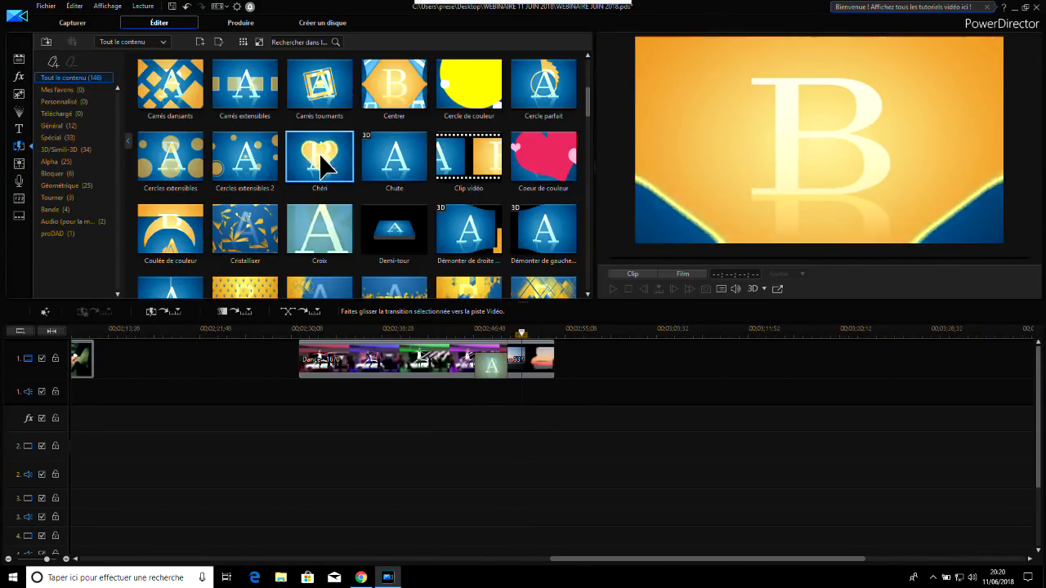
drag(495, 380, 493, 378)
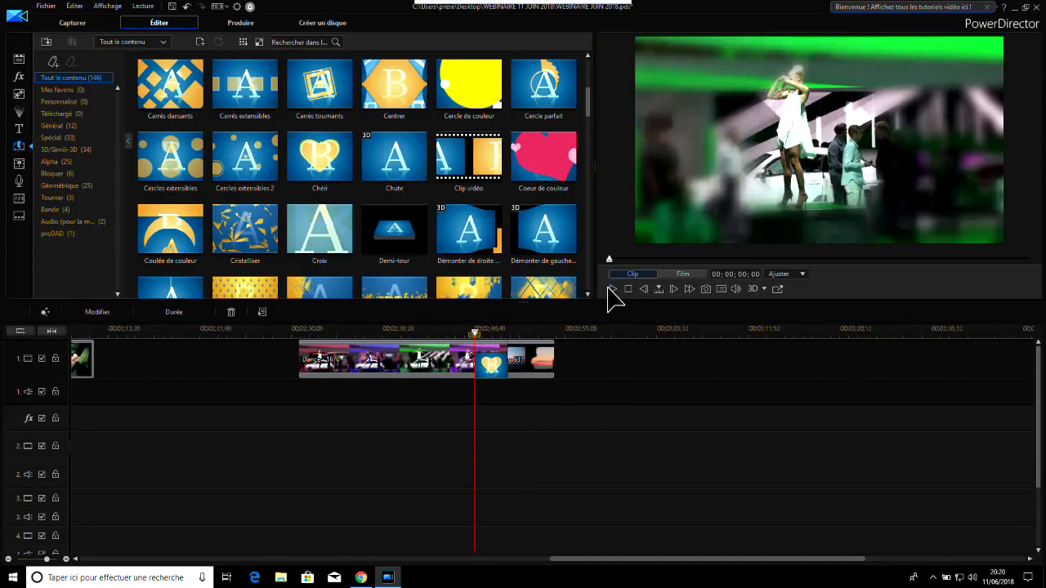
click(613, 288)
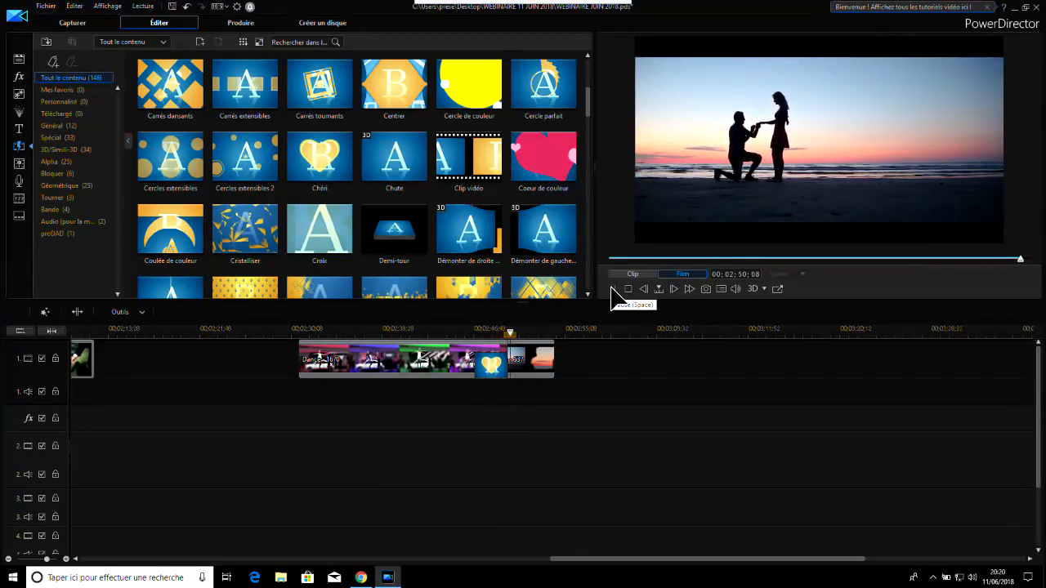
click(451, 331)
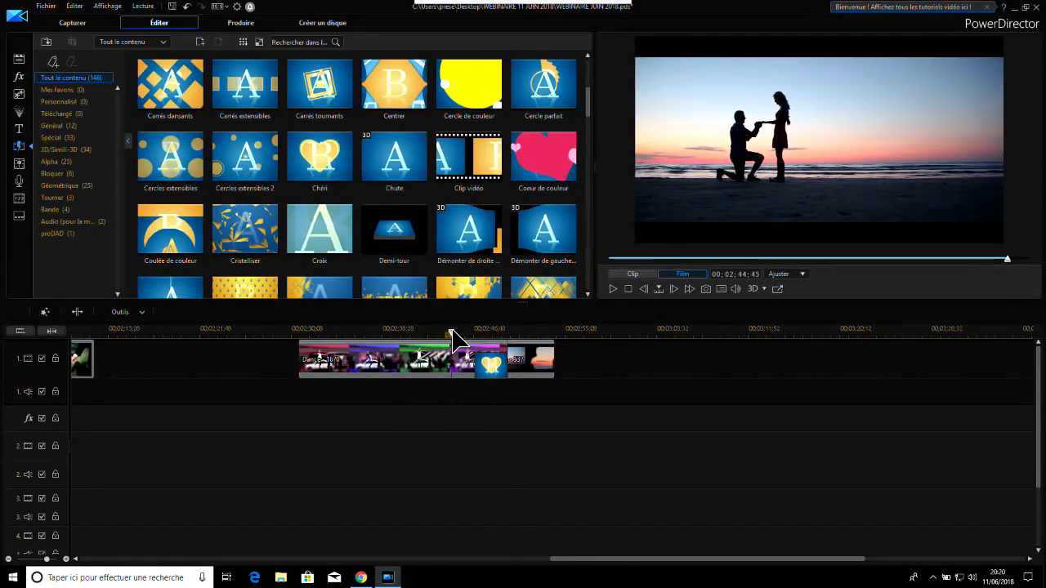
click(614, 291)
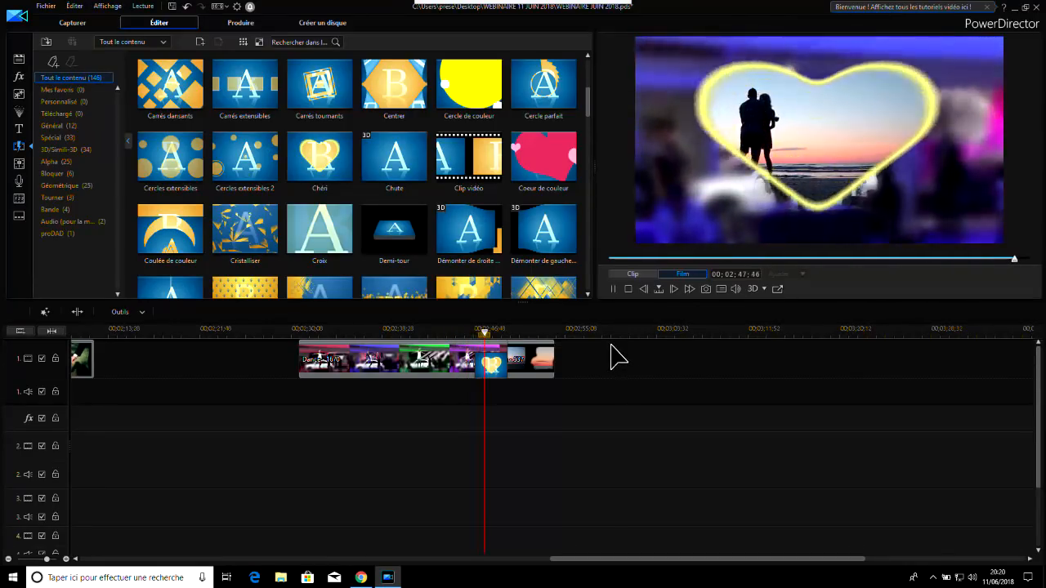
click(613, 290)
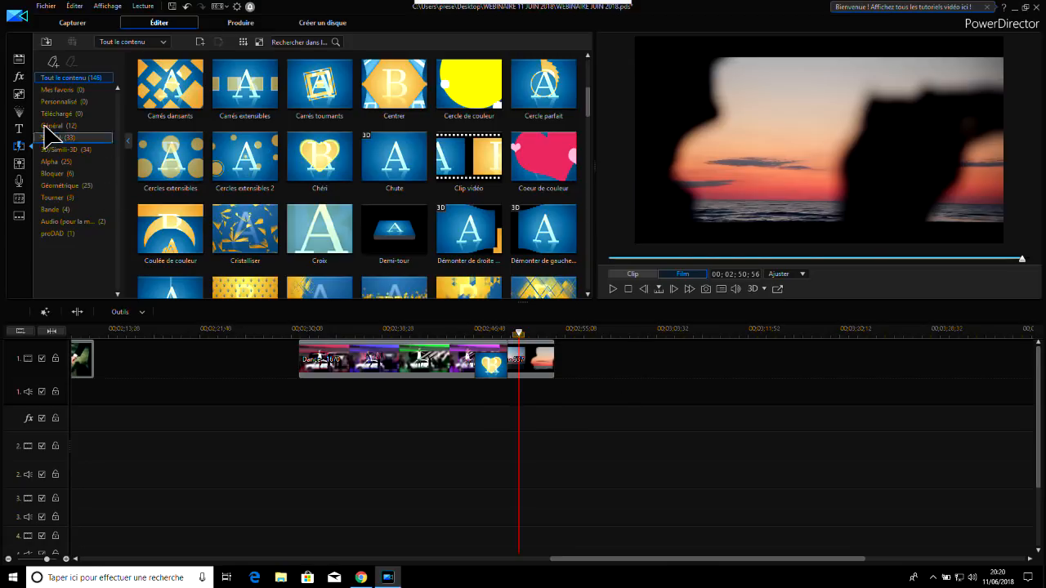
Show all media content, place extreme sports 01.jpg on video track 2 beneath the Dance clip at about 00;02;33;32, and play back the overlap
click(19, 60)
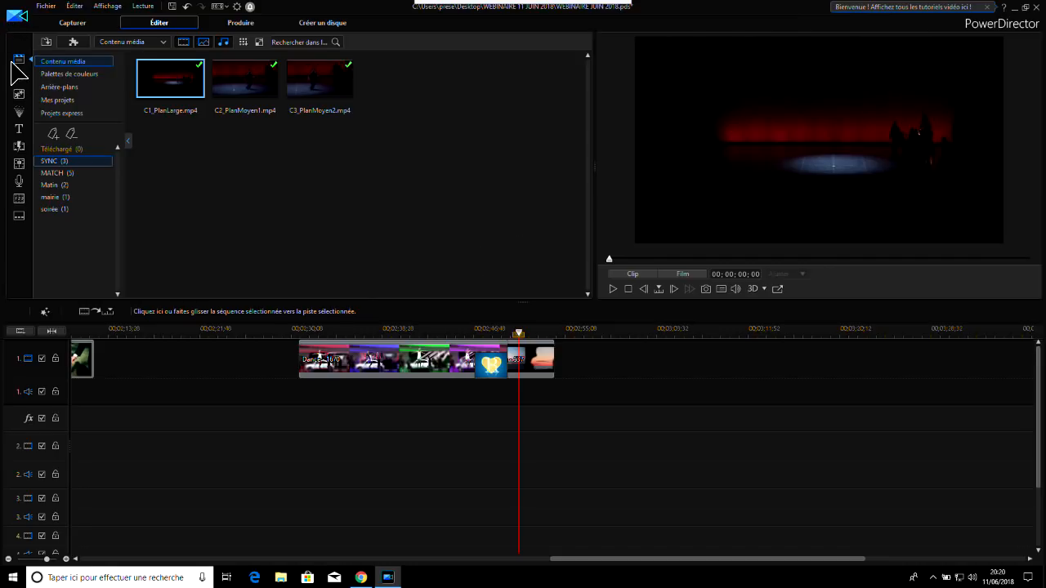
click(66, 62)
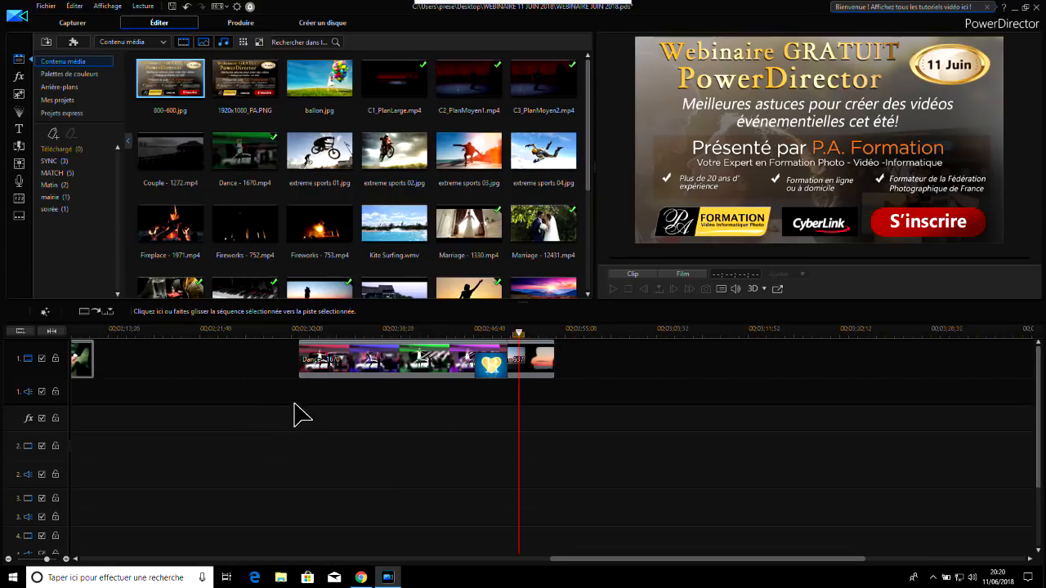
click(359, 366)
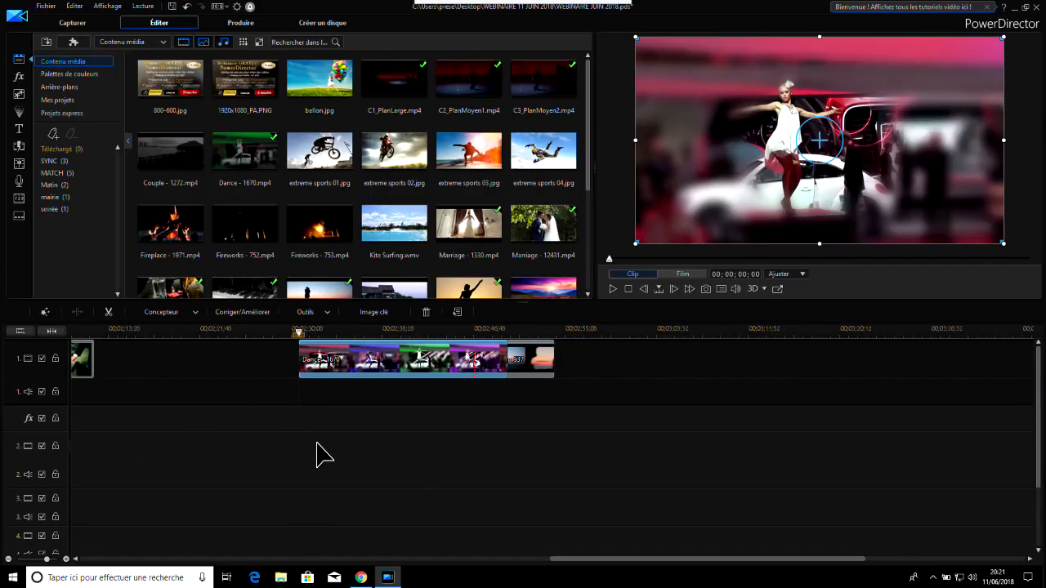
click(329, 160)
drag(327, 158, 329, 442)
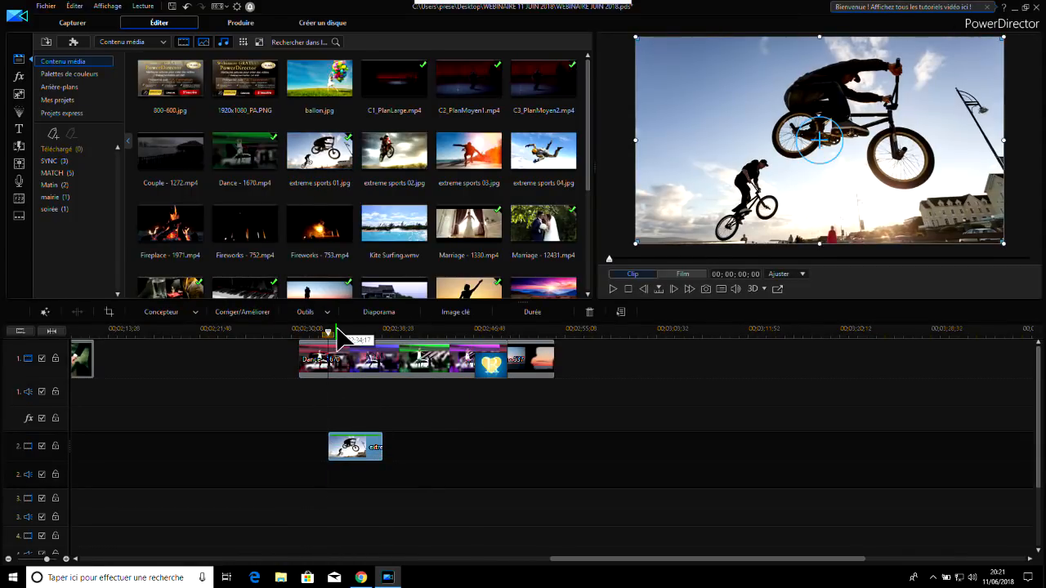
drag(330, 333, 315, 331)
click(320, 359)
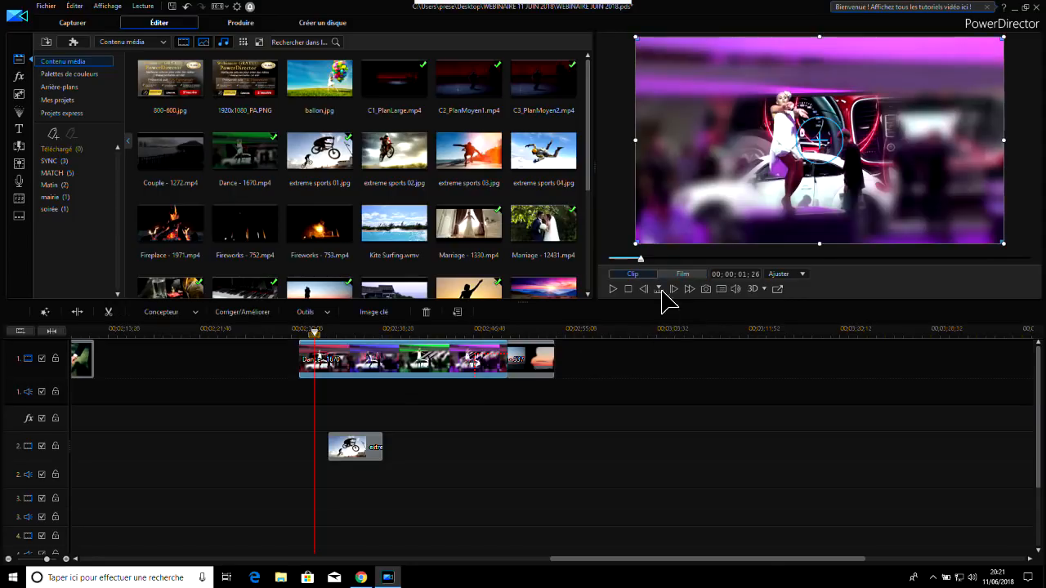
click(614, 290)
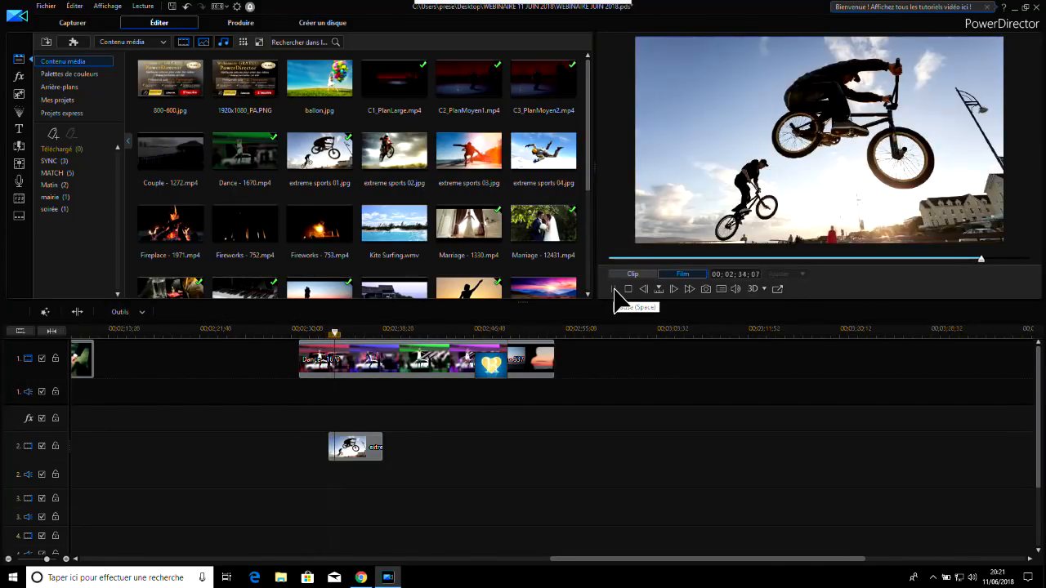
click(614, 291)
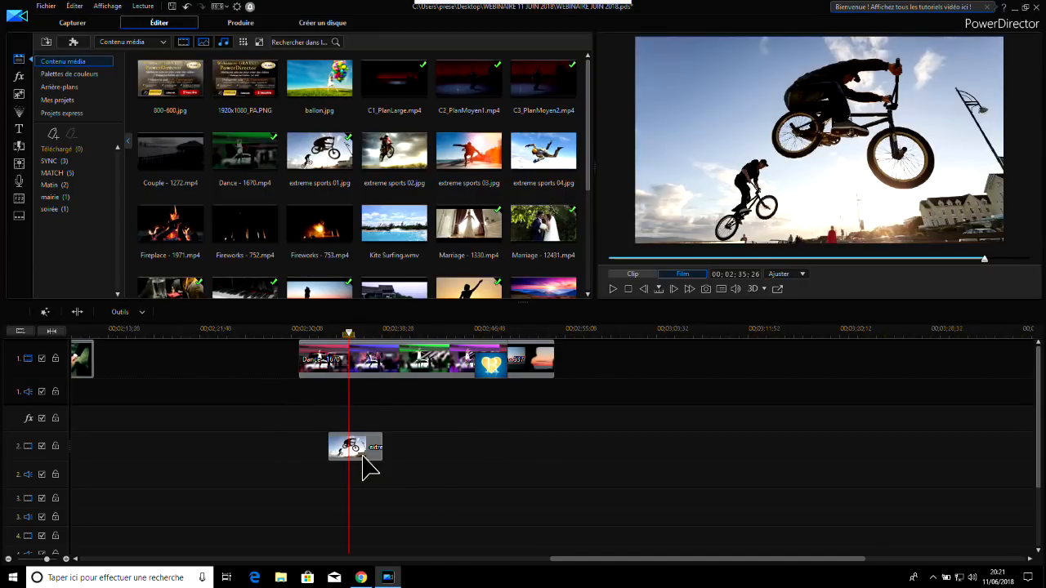
Place extreme sports 02.jpg on video track 3, starting midway through the extreme sports 01 image, and play back the overlapping clips
drag(406, 164, 357, 499)
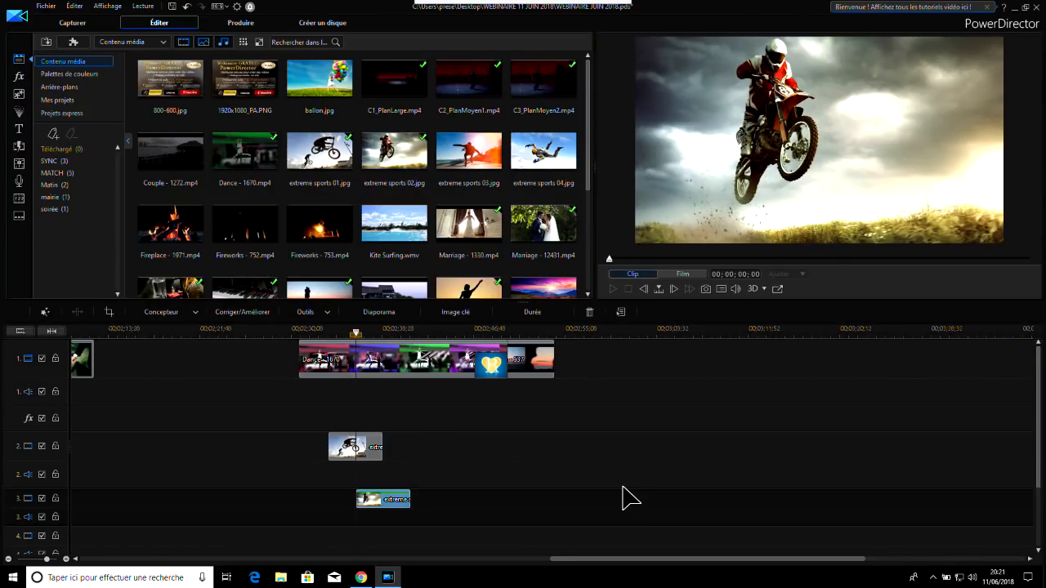
click(319, 347)
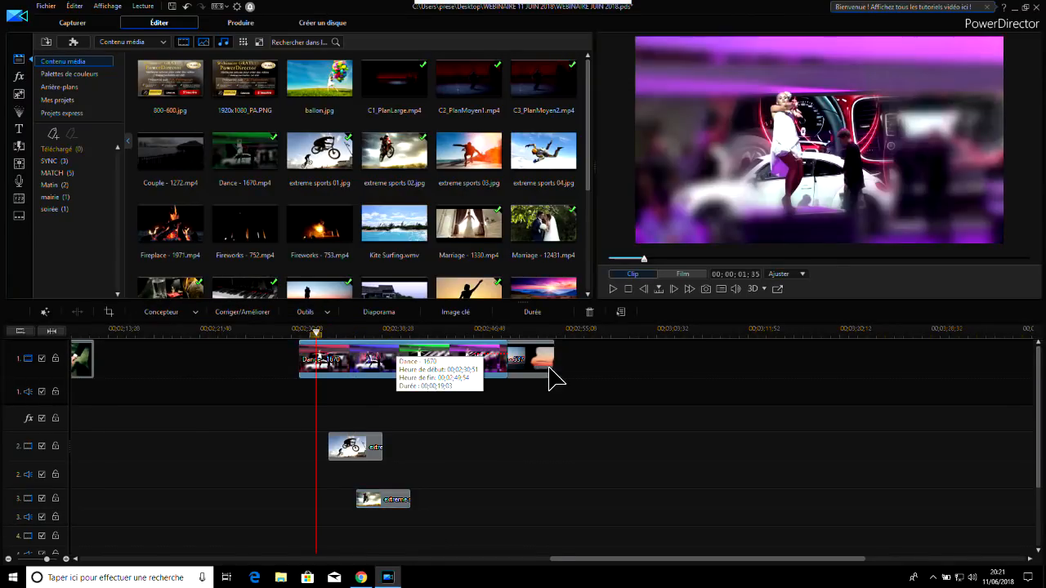
click(615, 288)
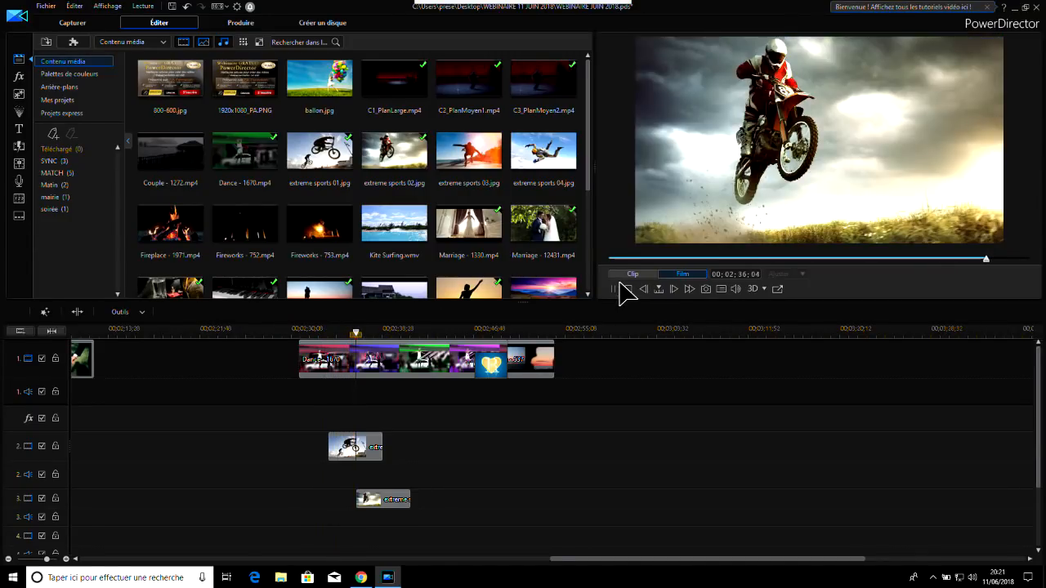
click(619, 287)
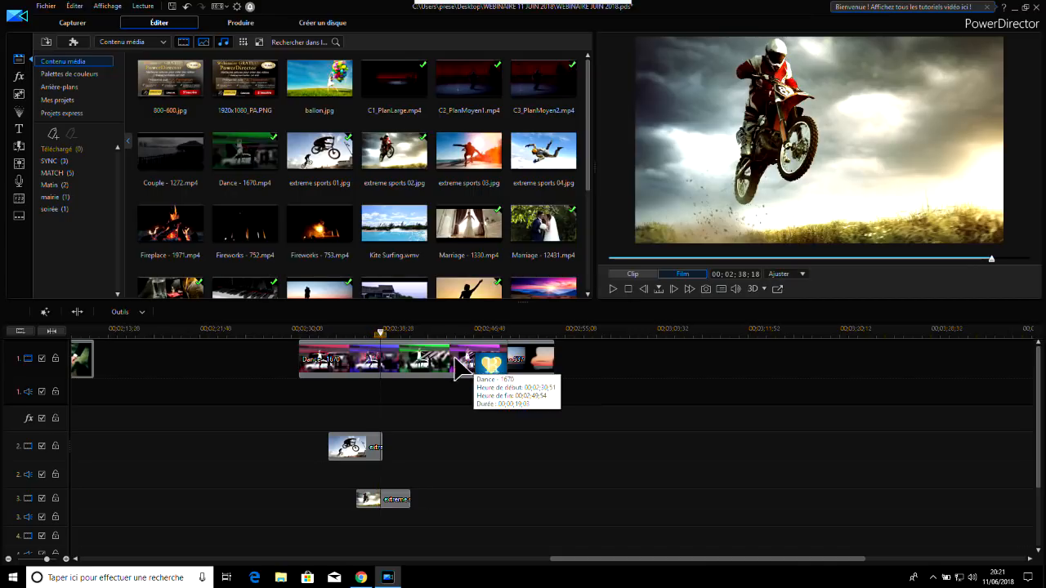
click(416, 330)
click(401, 330)
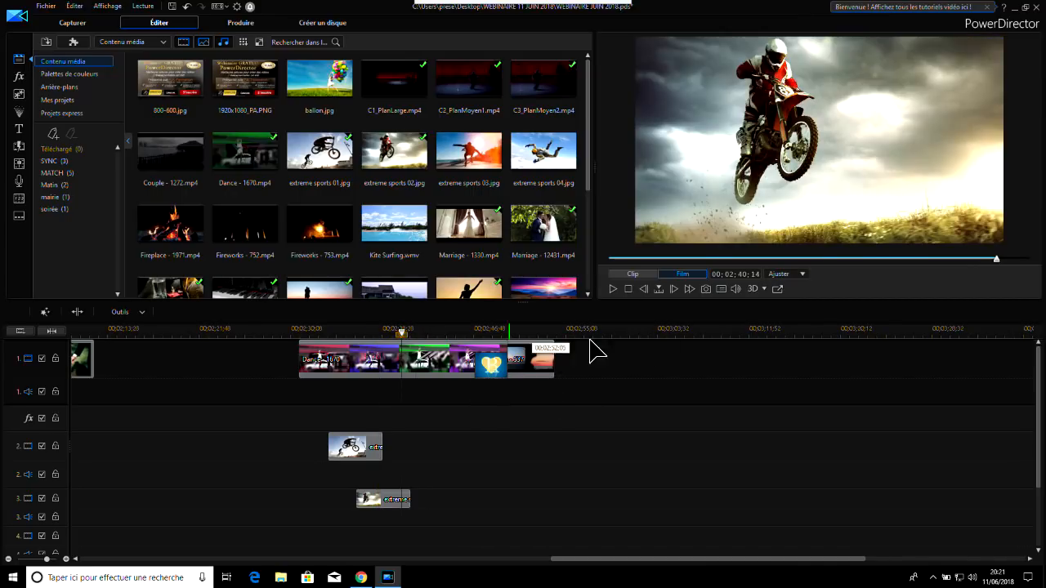
click(618, 288)
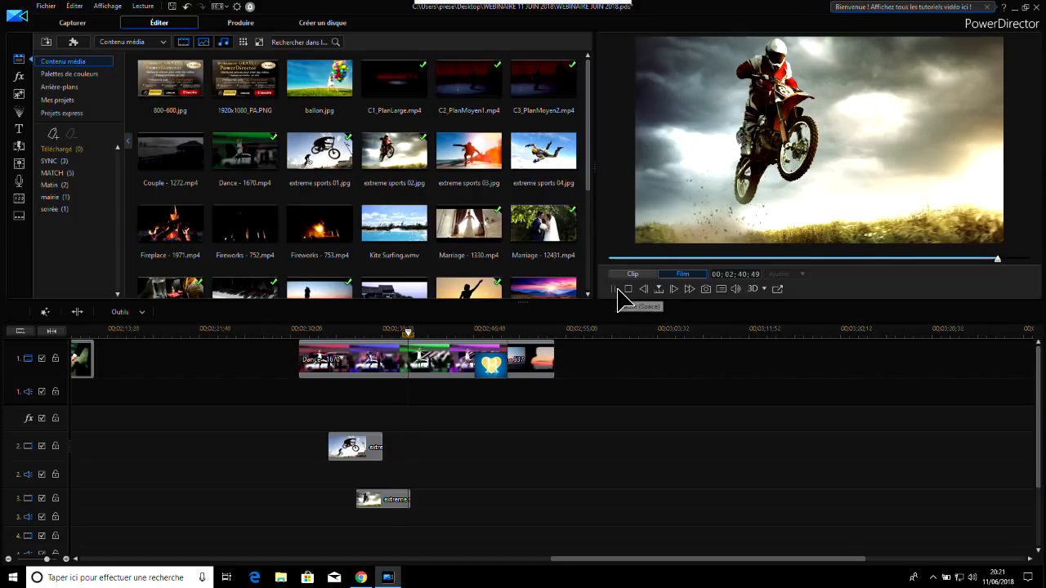
click(618, 289)
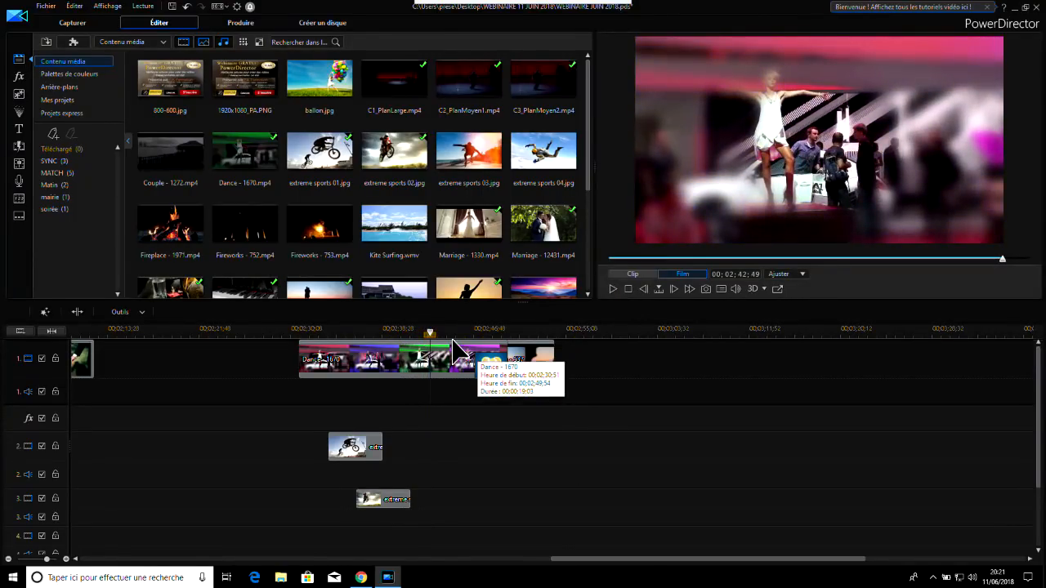
click(342, 331)
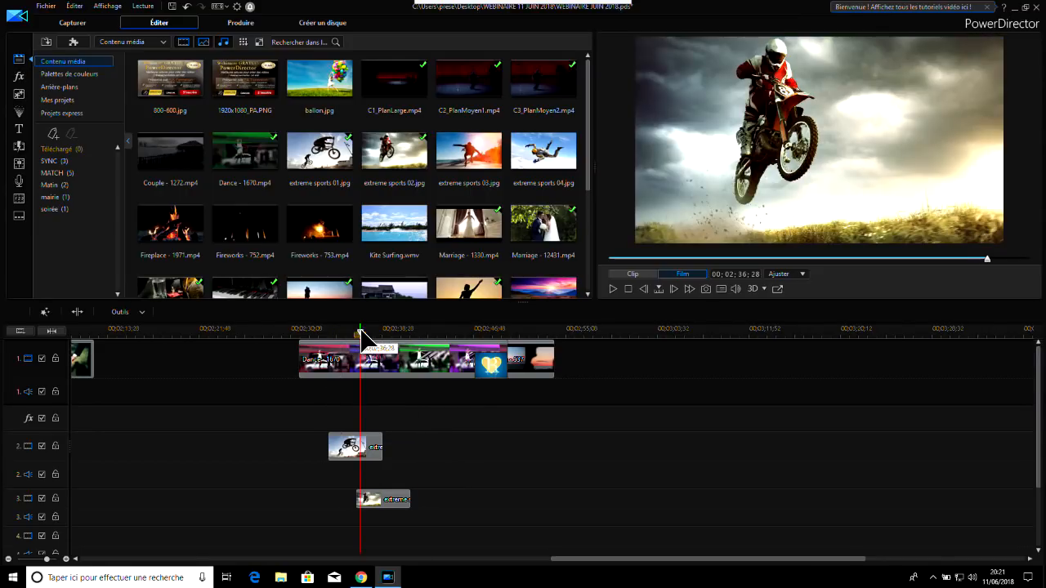
drag(358, 330, 315, 332)
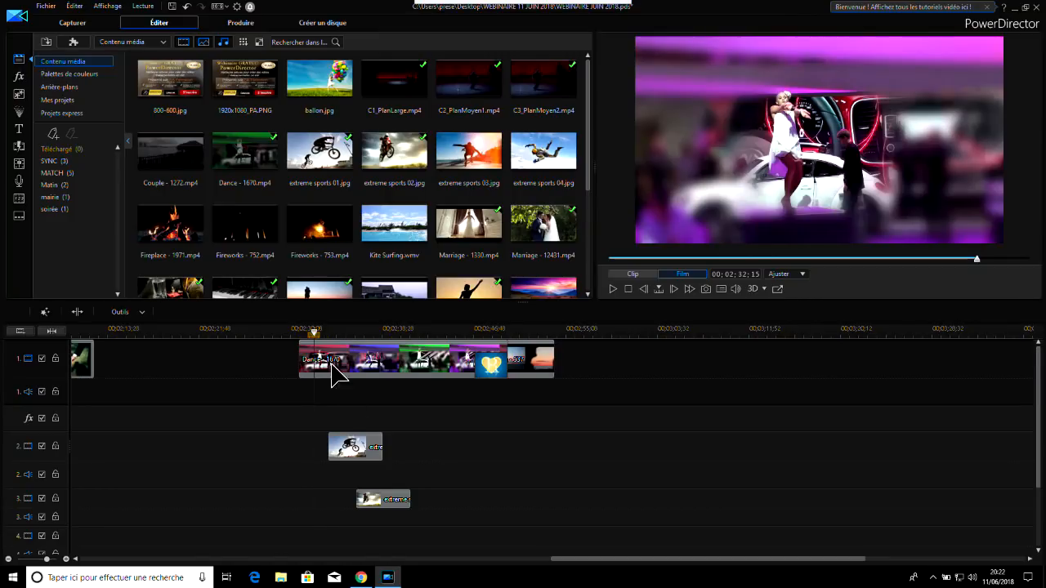
Shrink the extreme sports 01 image on track 2 to under a third of the frame width and position it in the frame's upper-left corner
click(351, 461)
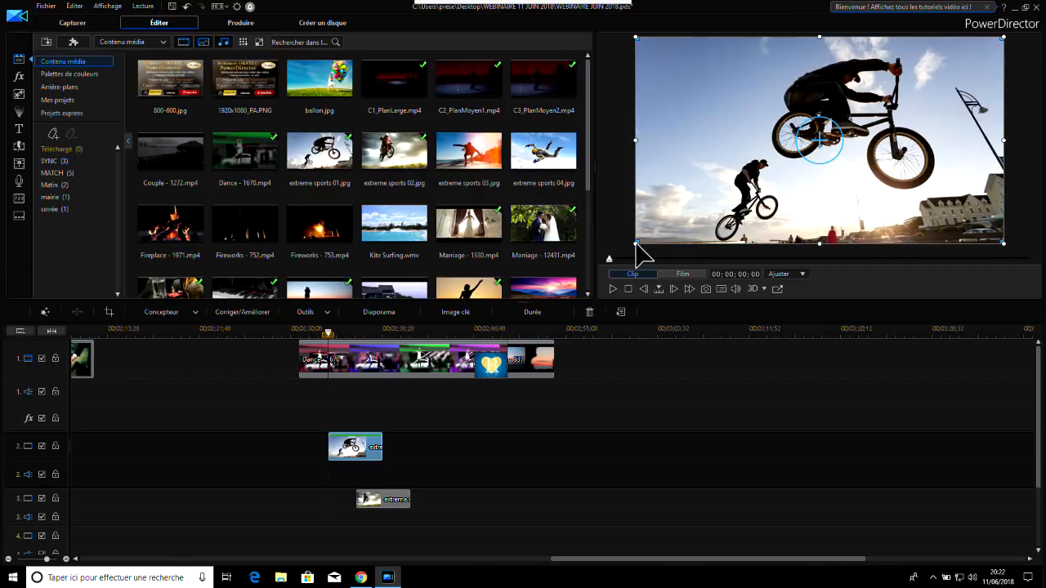
drag(636, 243, 860, 104)
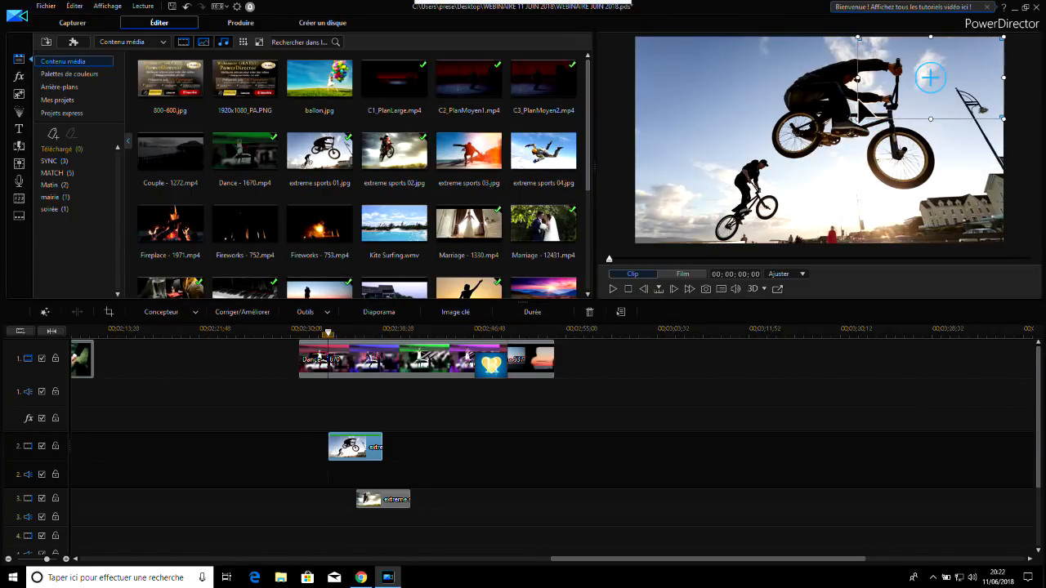
drag(896, 69, 696, 83)
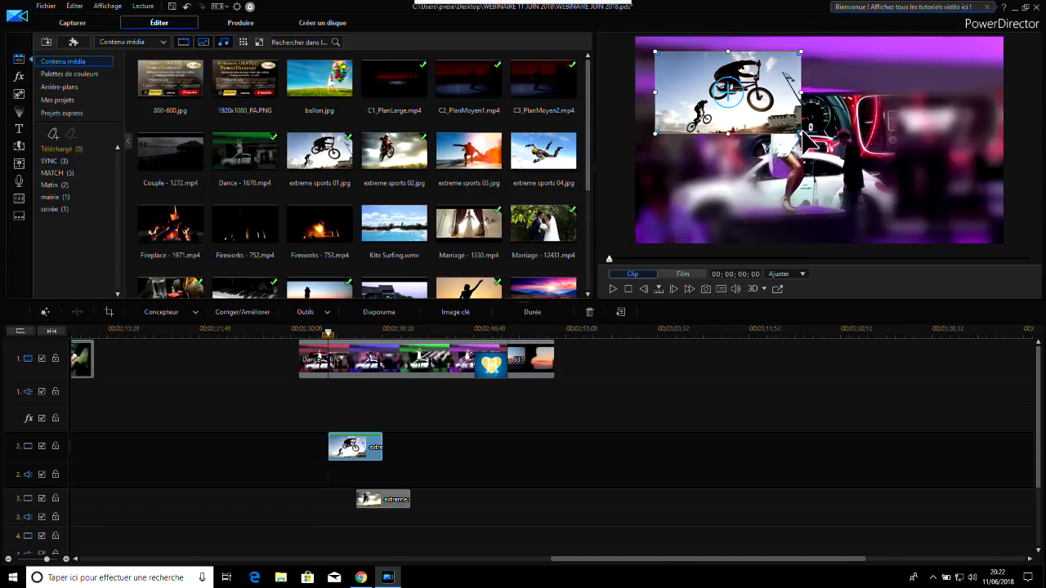
drag(801, 132, 765, 114)
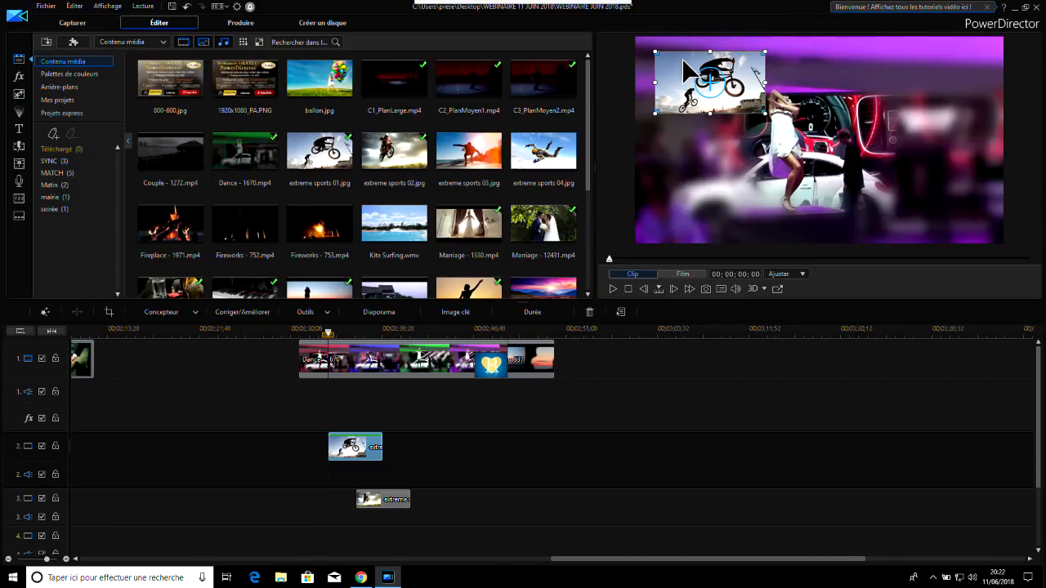
Shrink the extreme sports 02 image on track 3, position it at the frame's lower right, and play back the picture-in-picture sequence
click(387, 500)
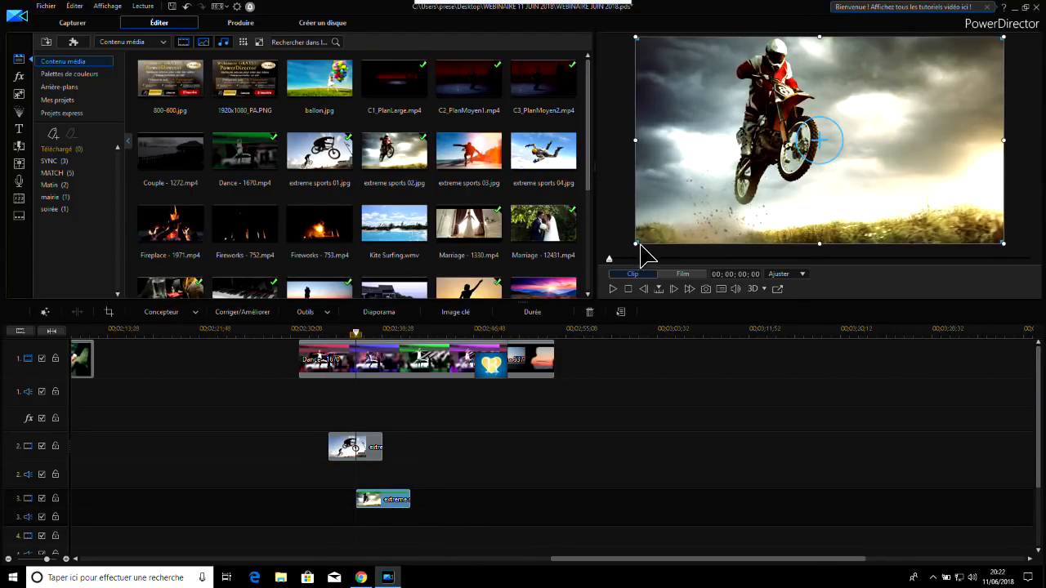
drag(637, 243, 841, 128)
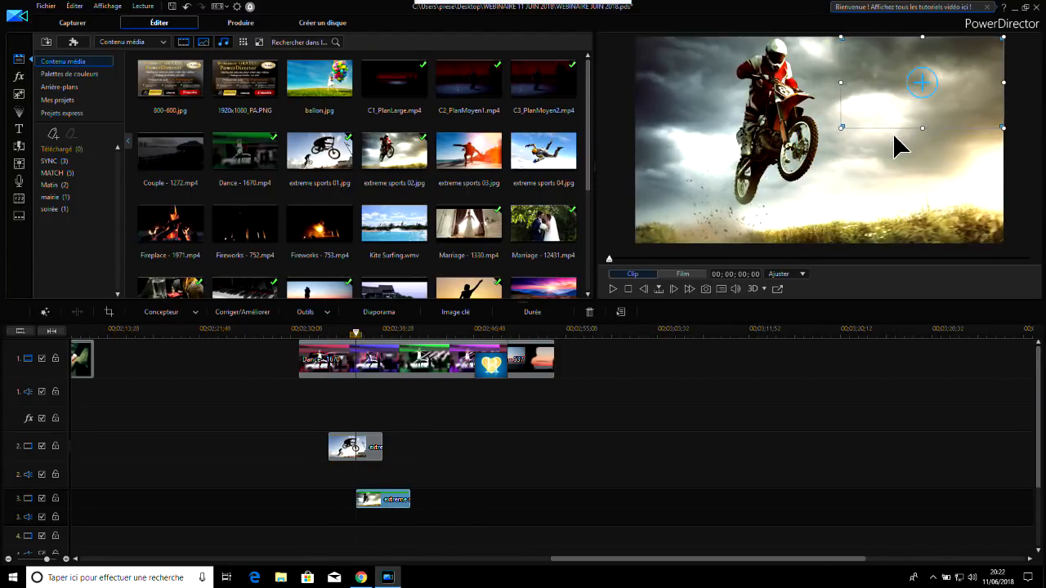
drag(866, 69, 849, 155)
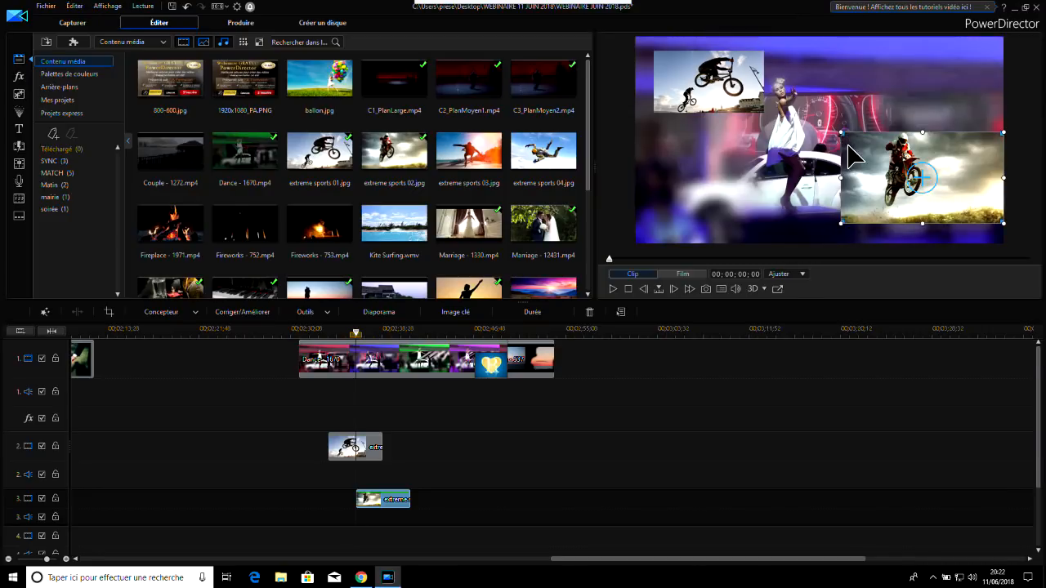
drag(842, 131, 864, 145)
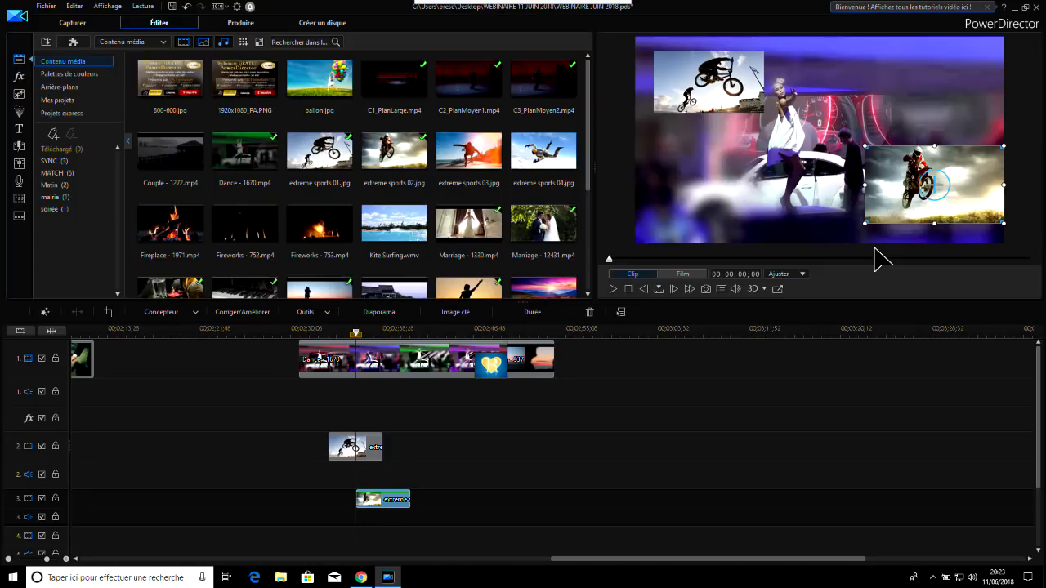
click(322, 343)
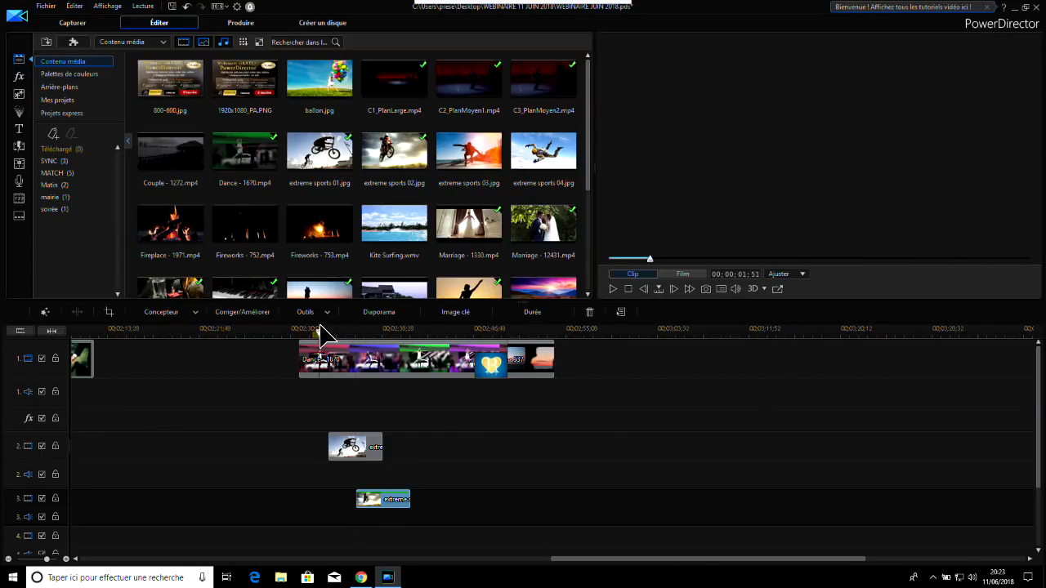
click(614, 291)
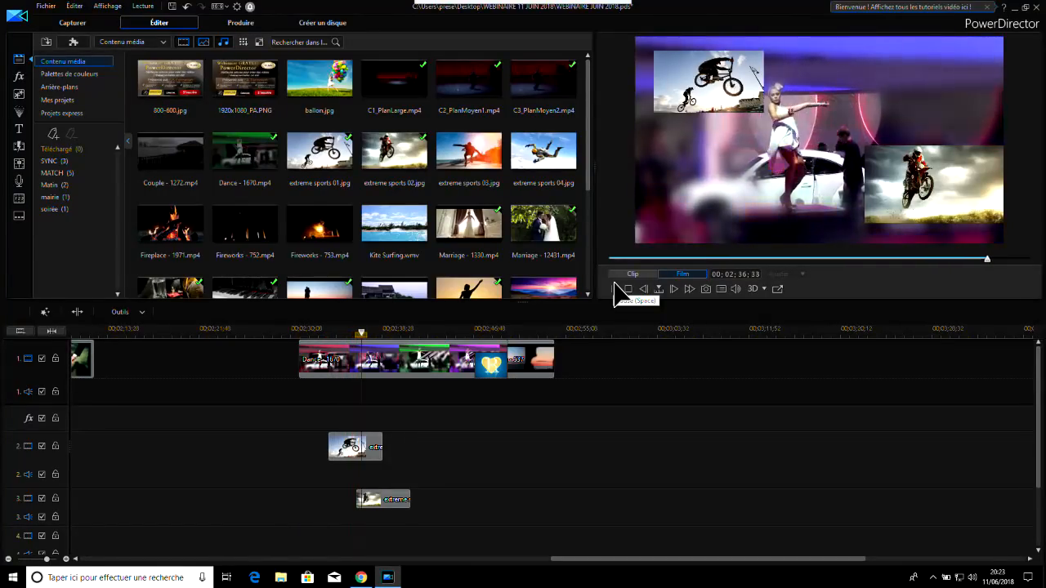
Stop playback, return to the start of extreme sports 01, and inspect both overlay images by selecting them on tracks 2 and 3
click(615, 290)
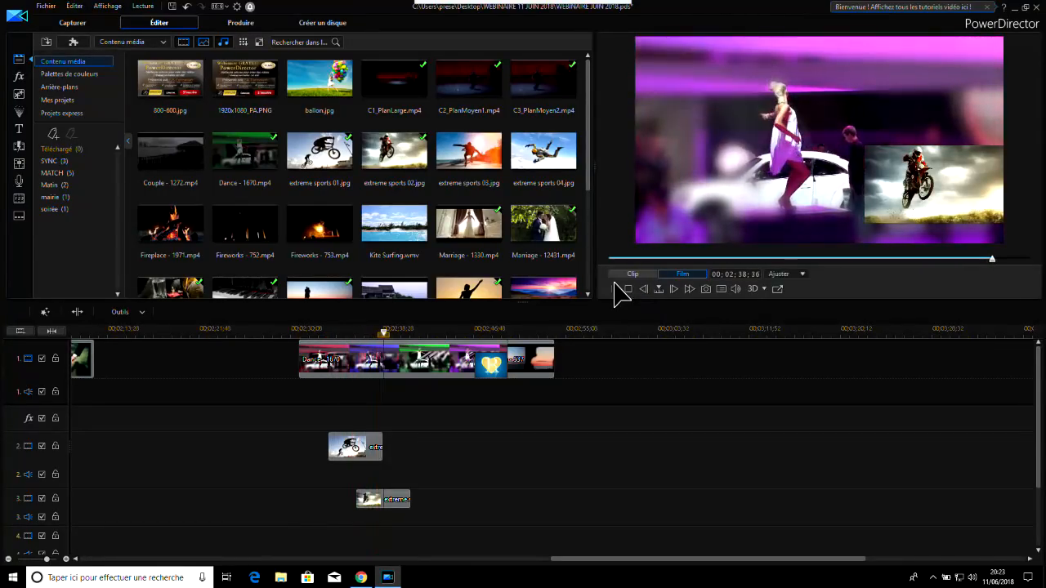
click(337, 332)
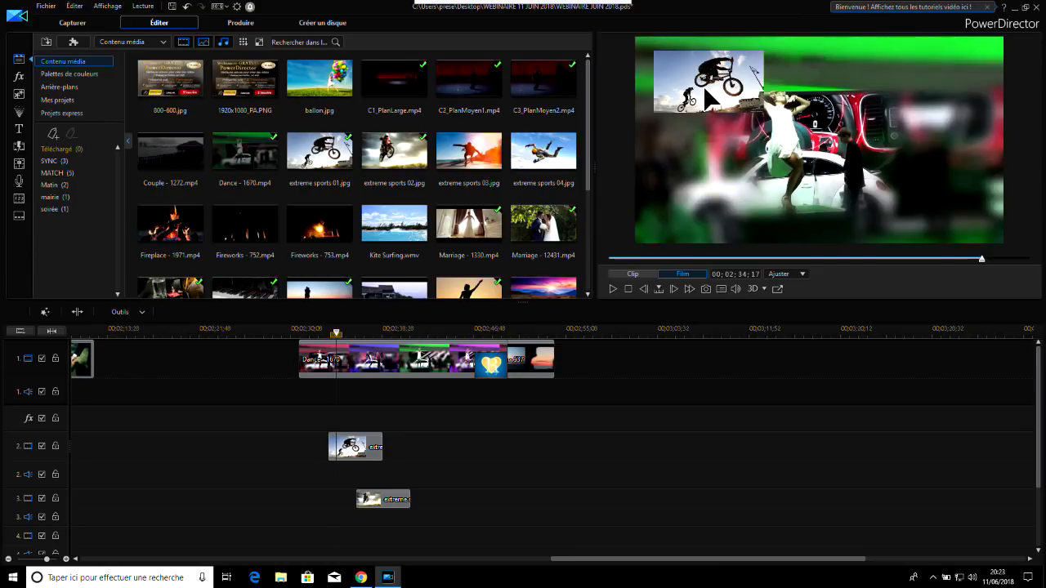
click(368, 452)
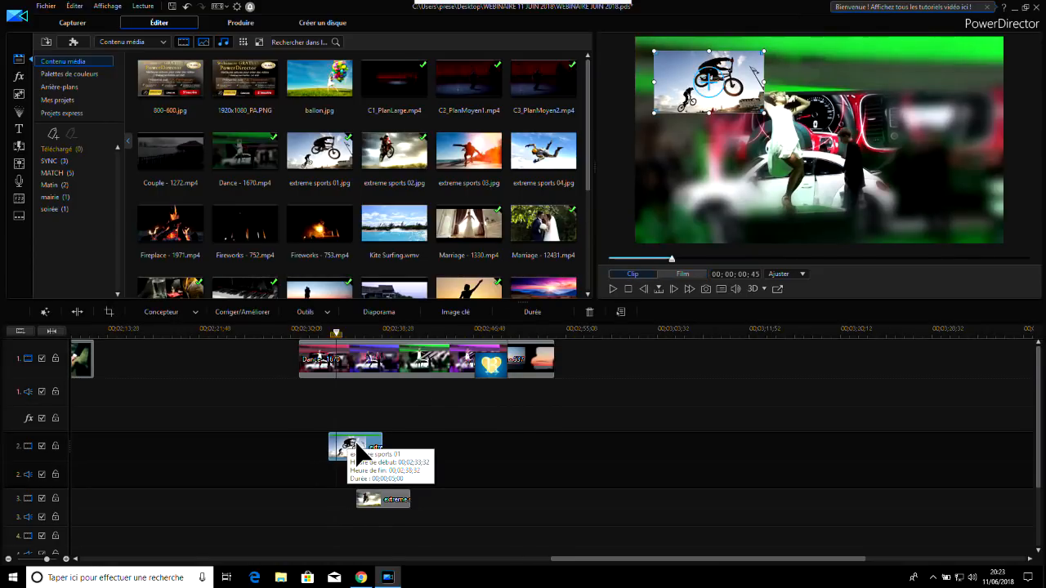
click(382, 501)
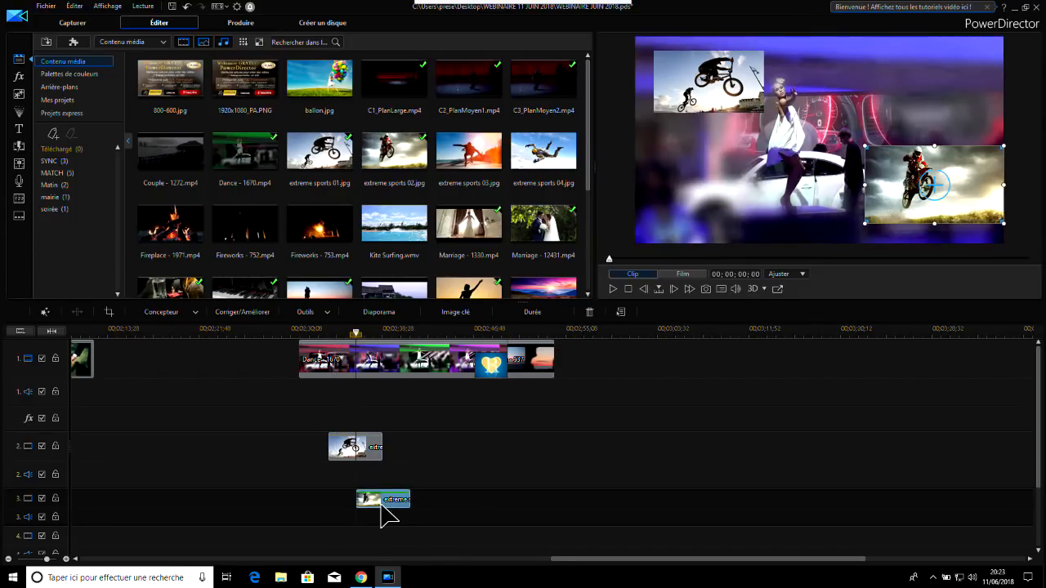
click(349, 454)
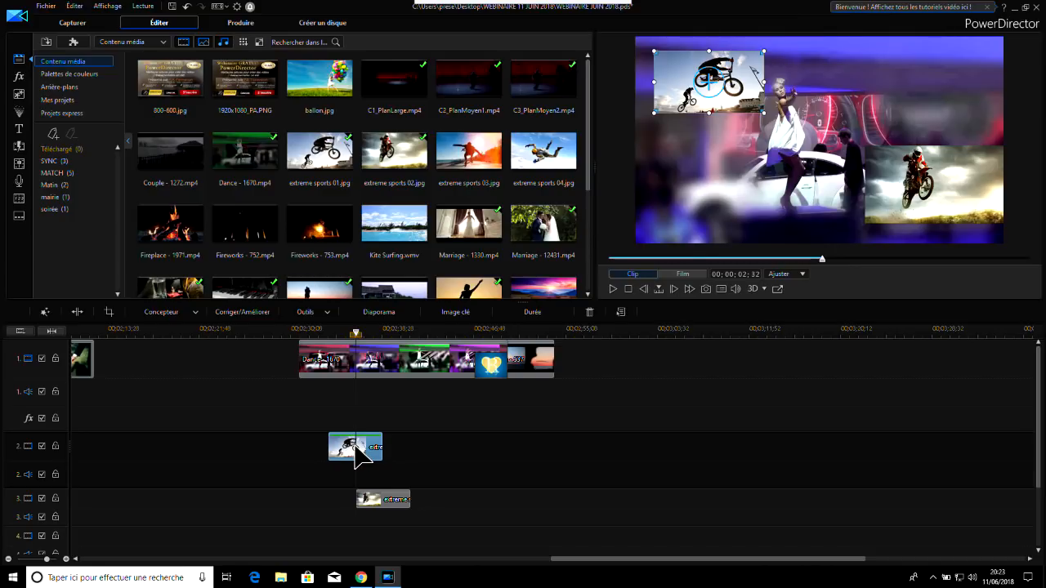
Open the extreme sports 01 clip in the PiP Designer and expand its object parameters
double_click(356, 447)
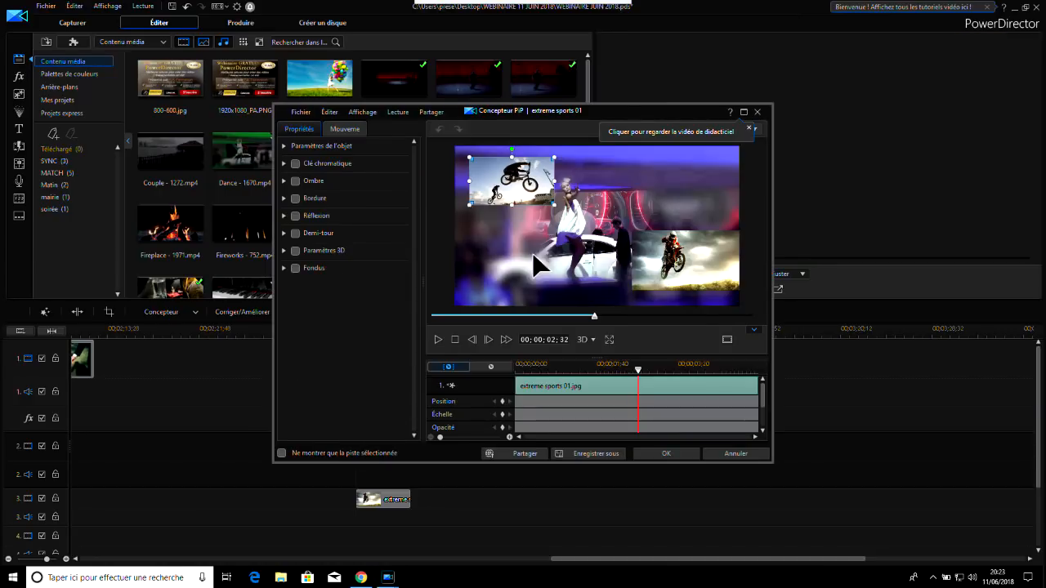
click(757, 112)
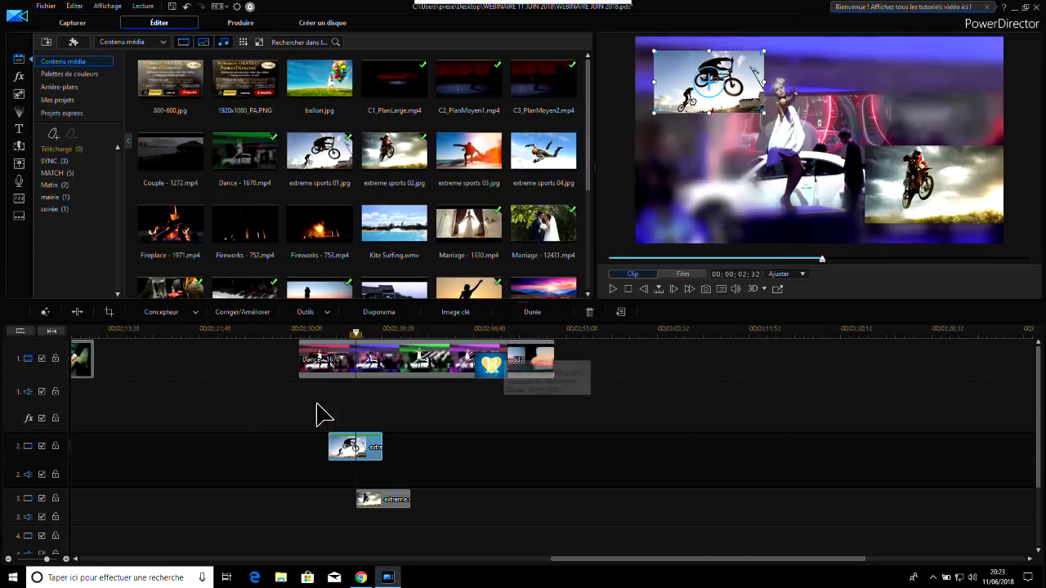
double_click(355, 447)
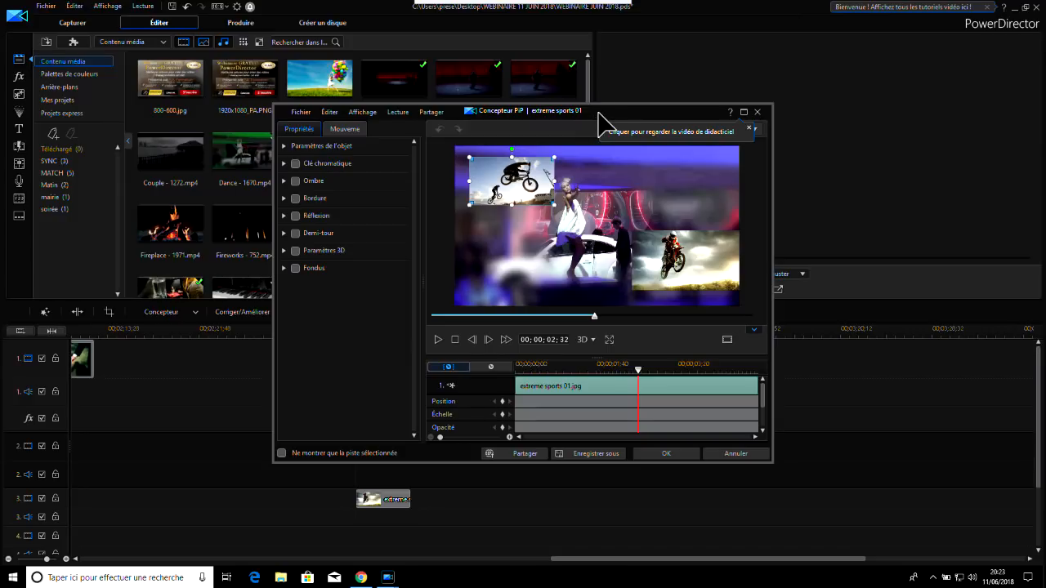
drag(618, 118, 668, 82)
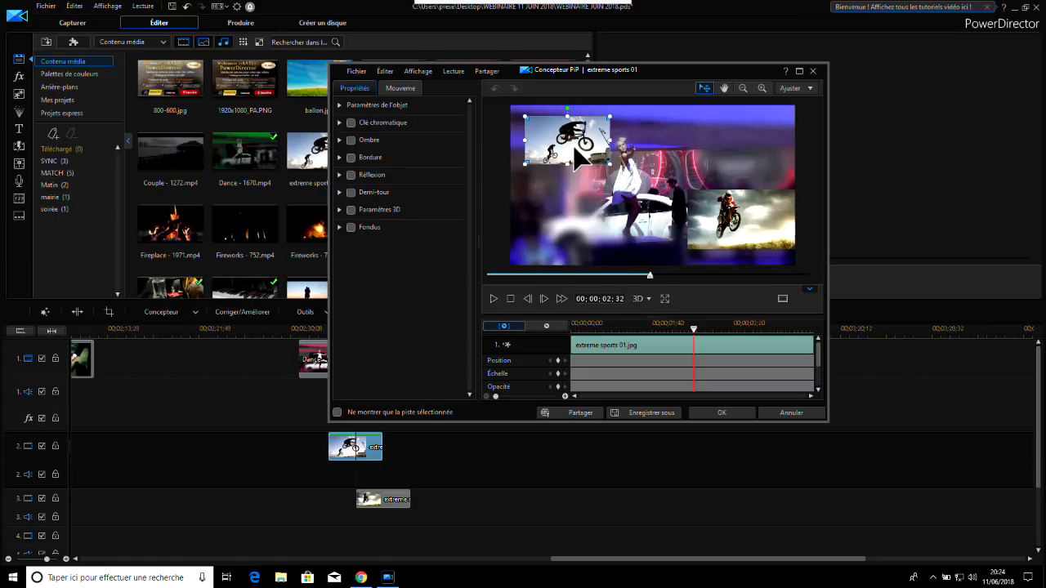
click(341, 105)
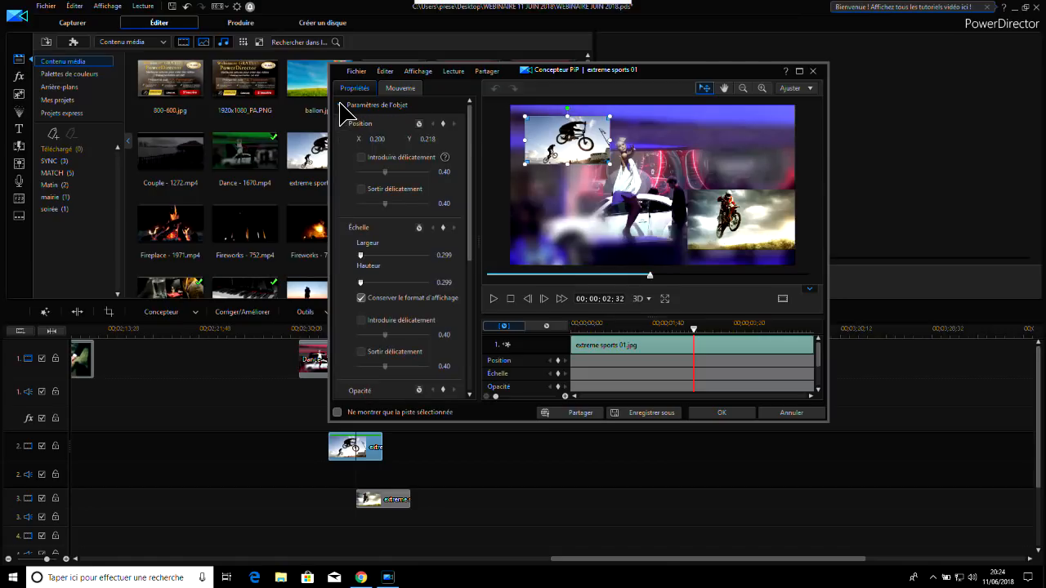
Enable a uniform white border of size 3 around the extreme sports 01 image
drag(474, 140, 474, 282)
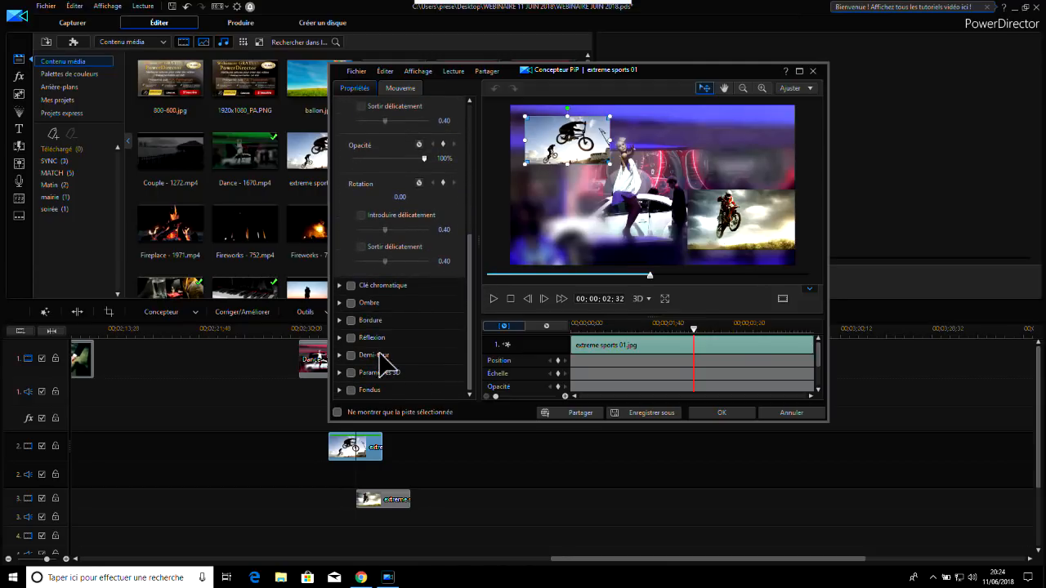
click(339, 320)
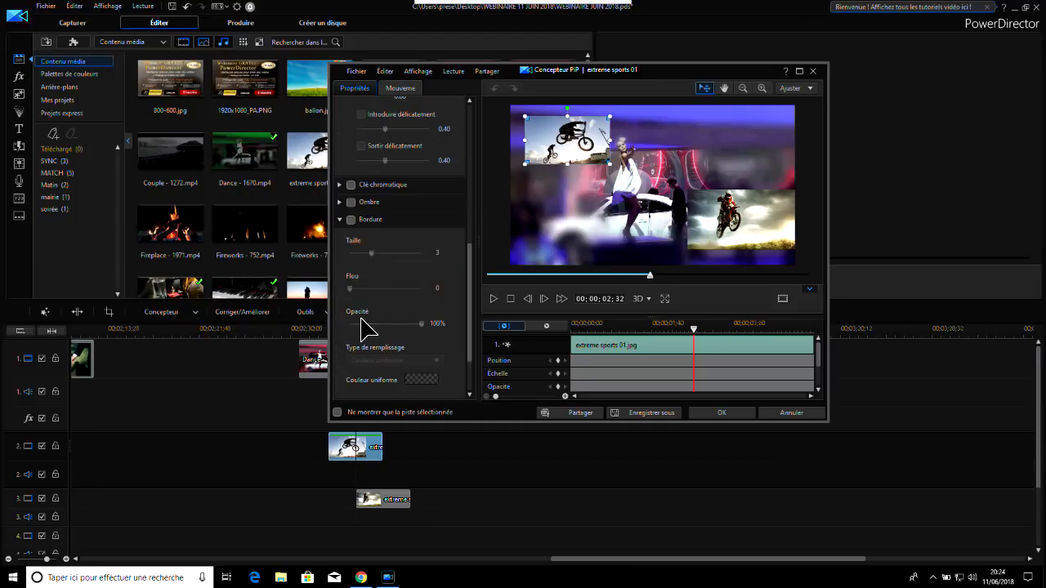
click(350, 220)
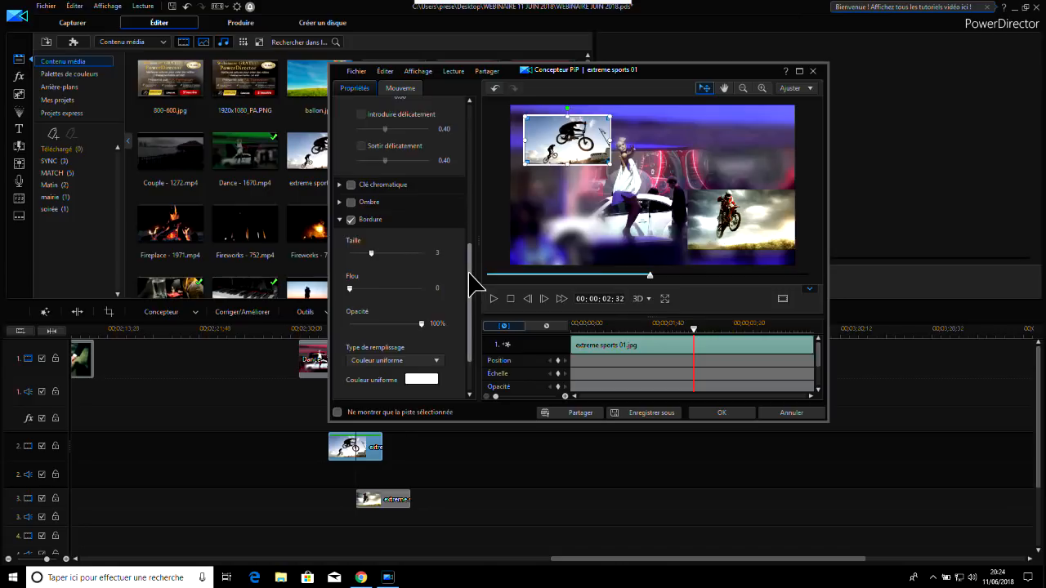
Enable both the fade-in and fade-out on the extreme sports 01 image and apply the PiP Designer changes
scroll(475, 285, down, 2)
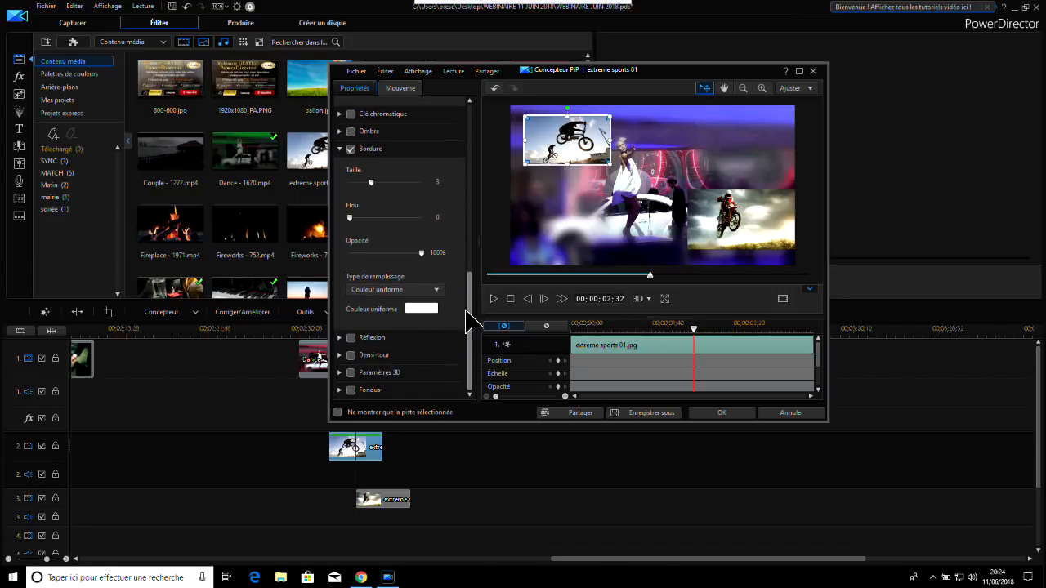
click(351, 390)
click(340, 390)
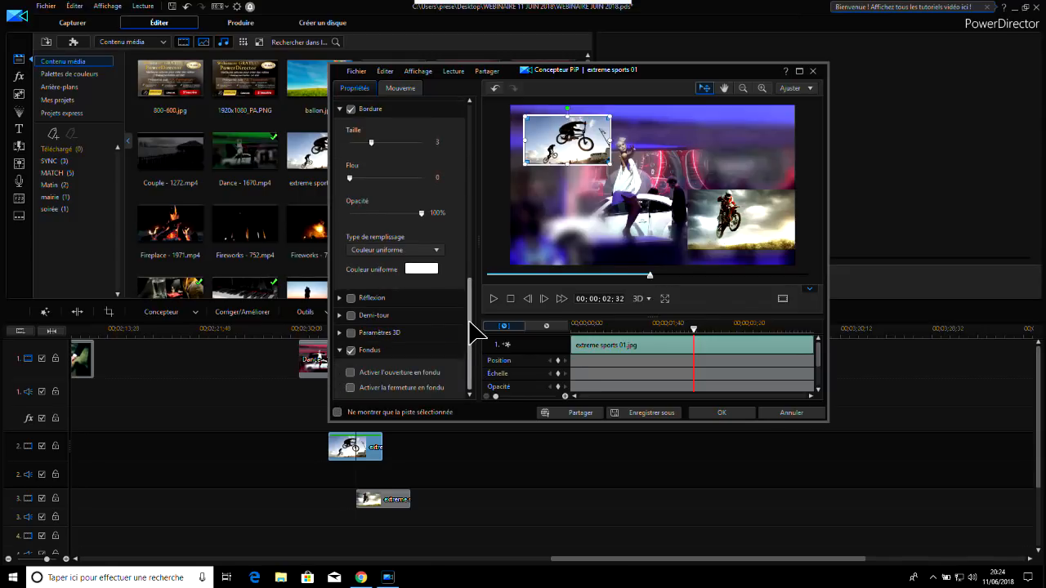
click(352, 372)
click(350, 387)
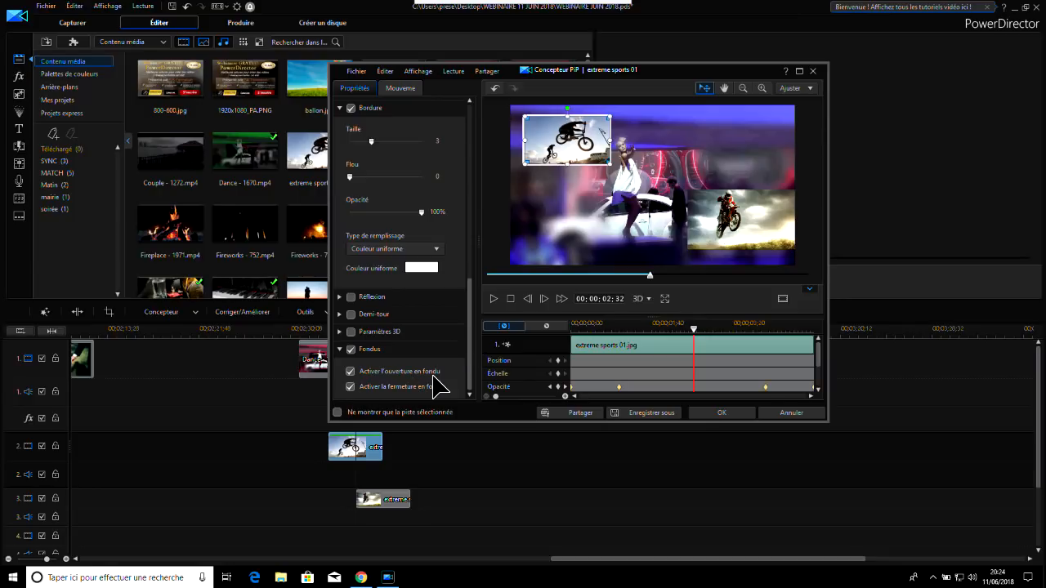
click(727, 414)
Give the extreme sports 02 image on track 3 a size 3 white border with fade-in and fade-out in the PiP Designer
click(386, 501)
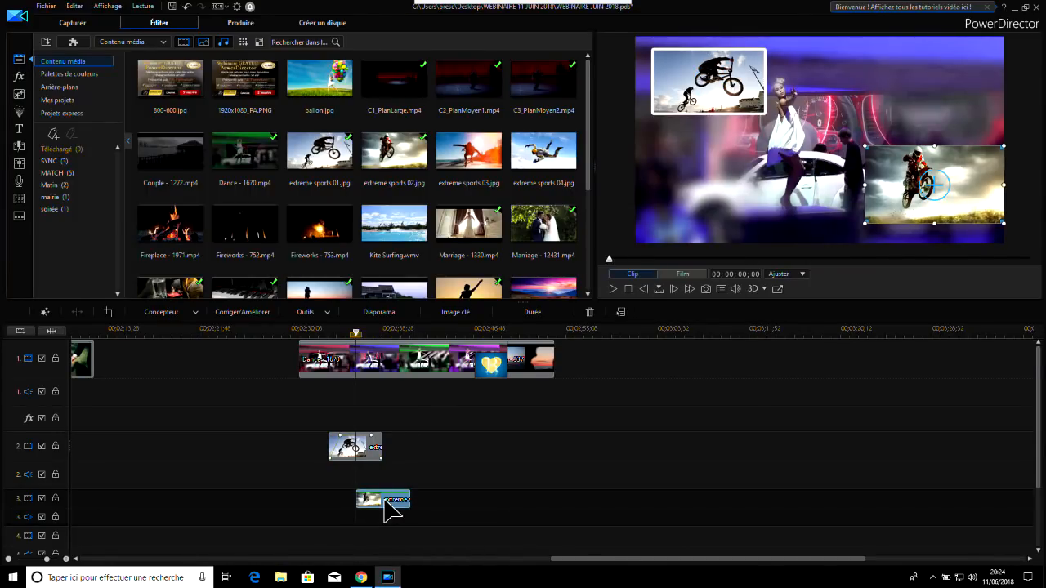
double_click(386, 501)
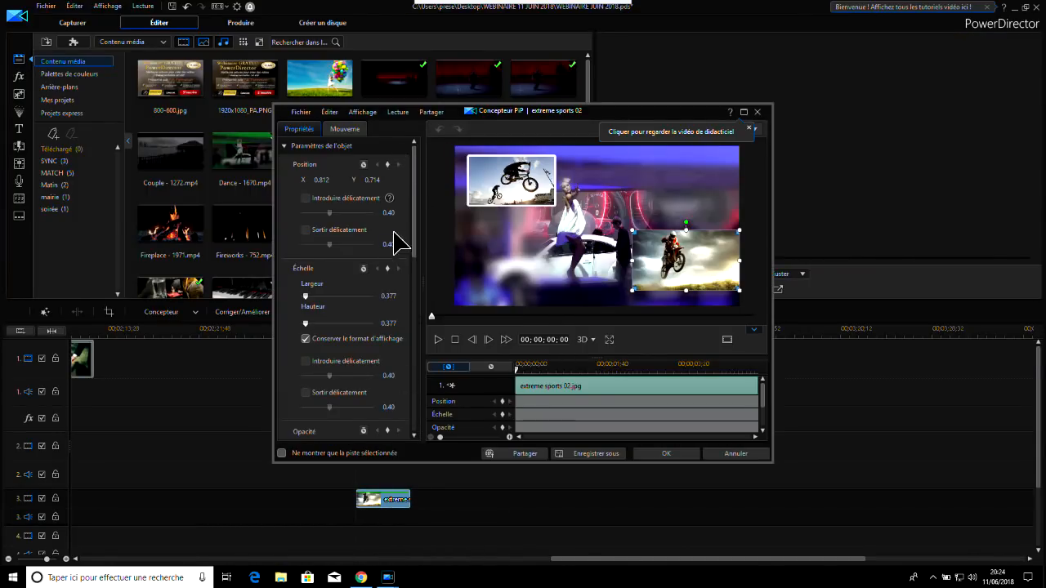
drag(416, 215, 412, 266)
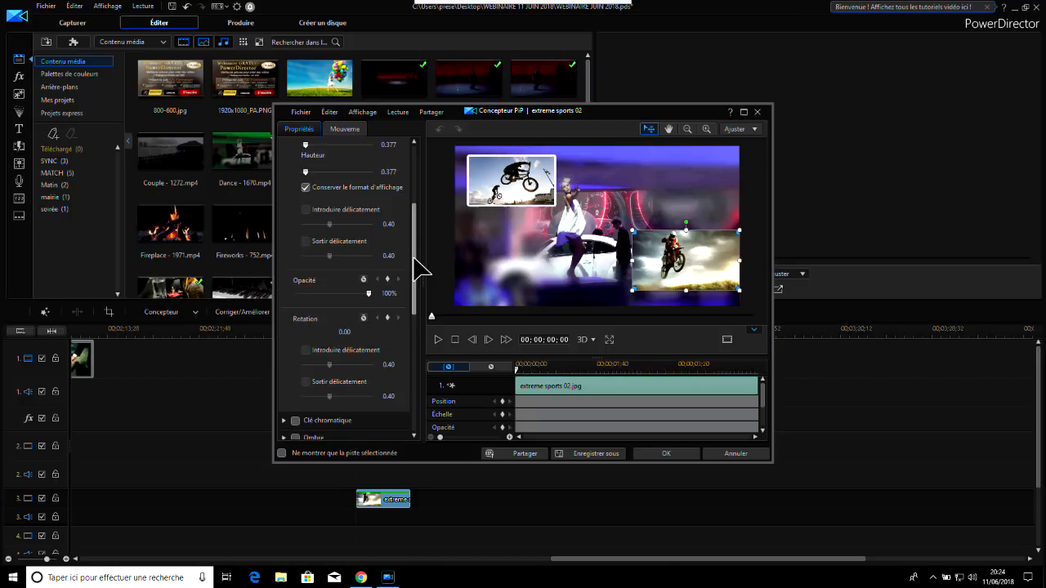
drag(414, 258, 415, 404)
click(295, 412)
click(295, 428)
click(296, 149)
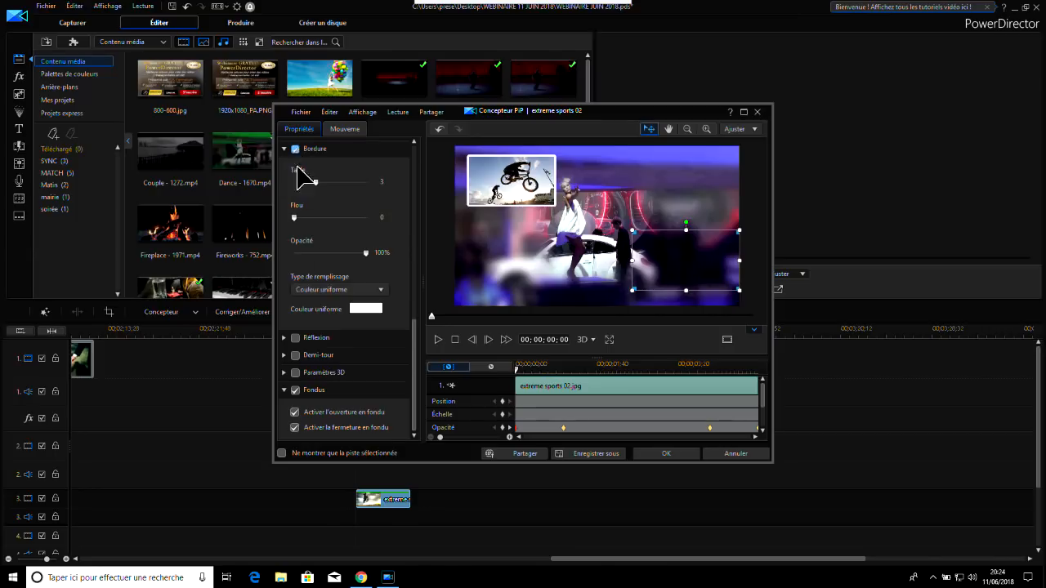
click(672, 454)
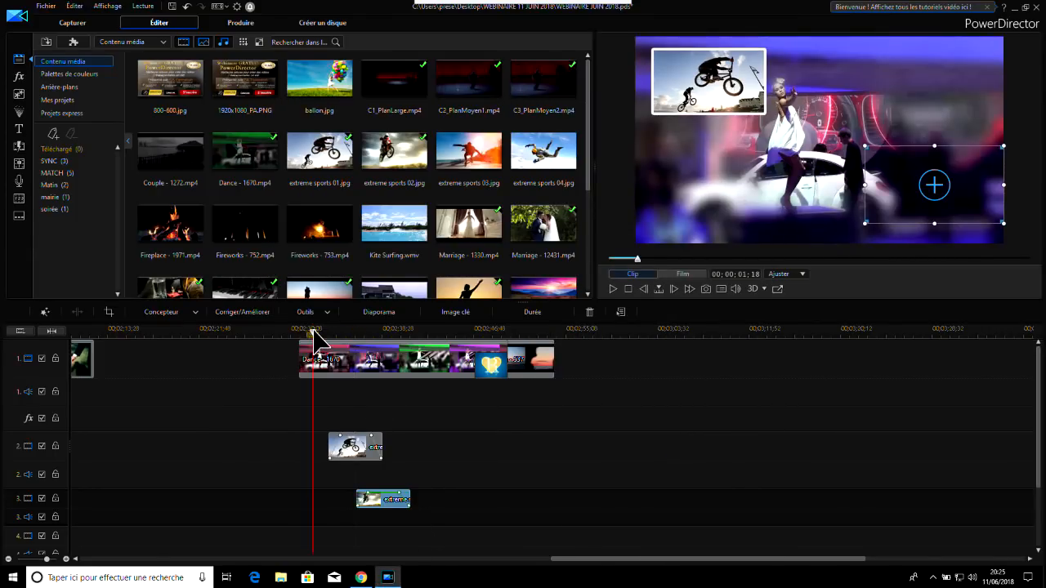
Play back the sequence from just before extreme sports 01 to review the borders and fades
click(314, 337)
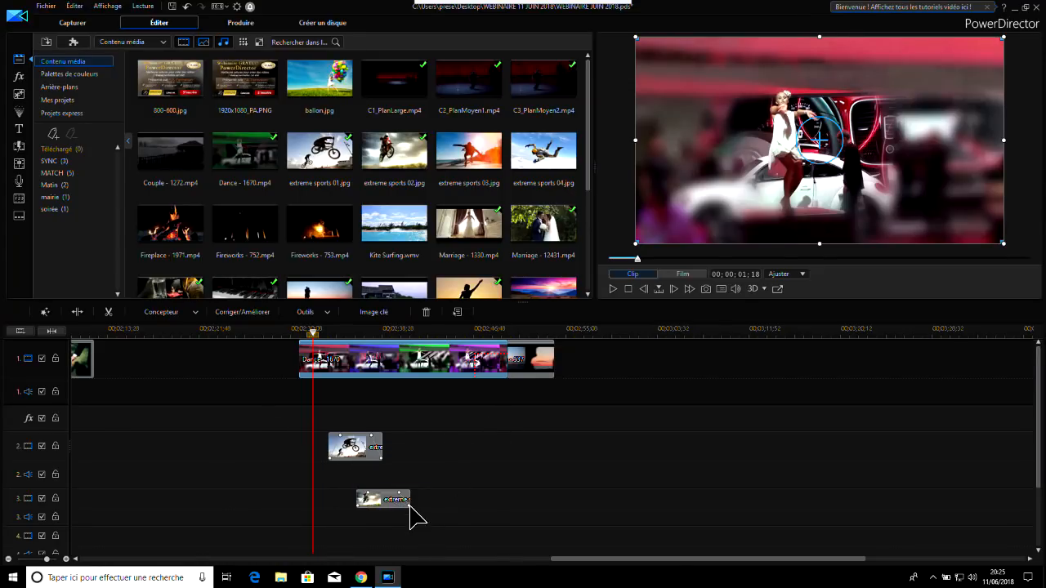
click(615, 289)
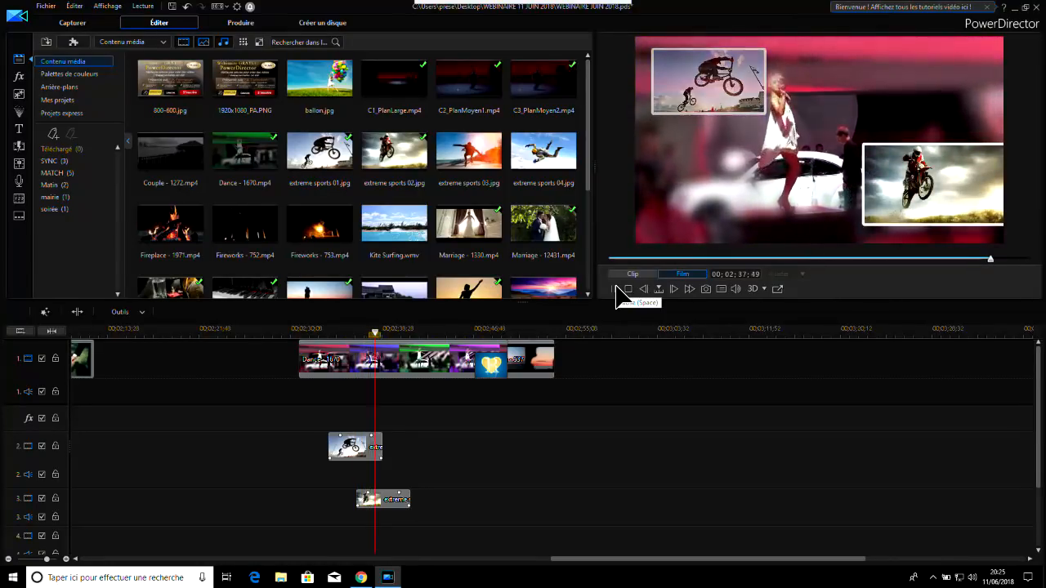
click(615, 288)
Move the extreme sports 02 image inward from the frame's right edge and play back the sequence from near the Dance clip's start
click(382, 500)
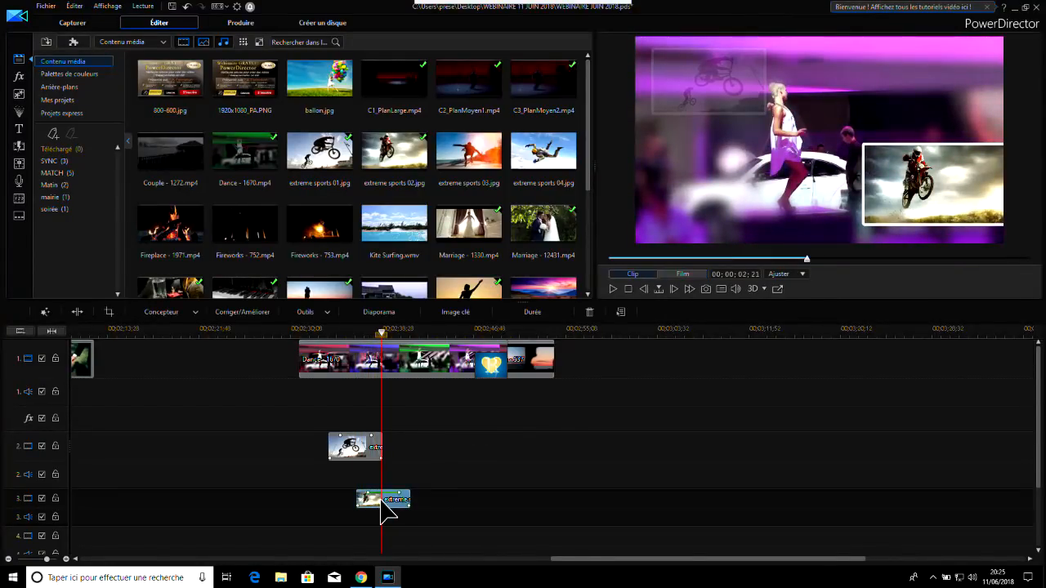
drag(907, 168, 890, 170)
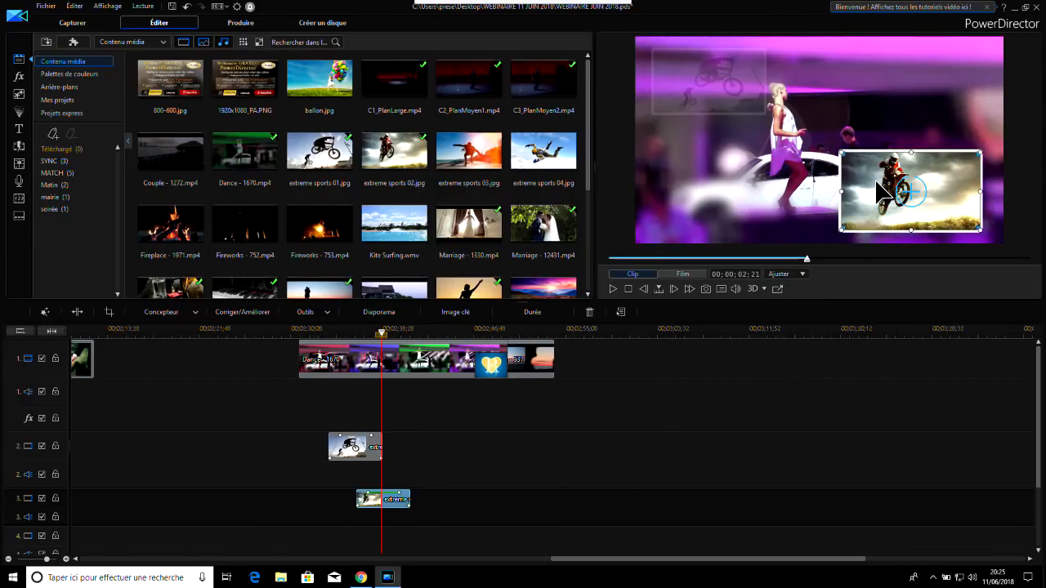
click(311, 335)
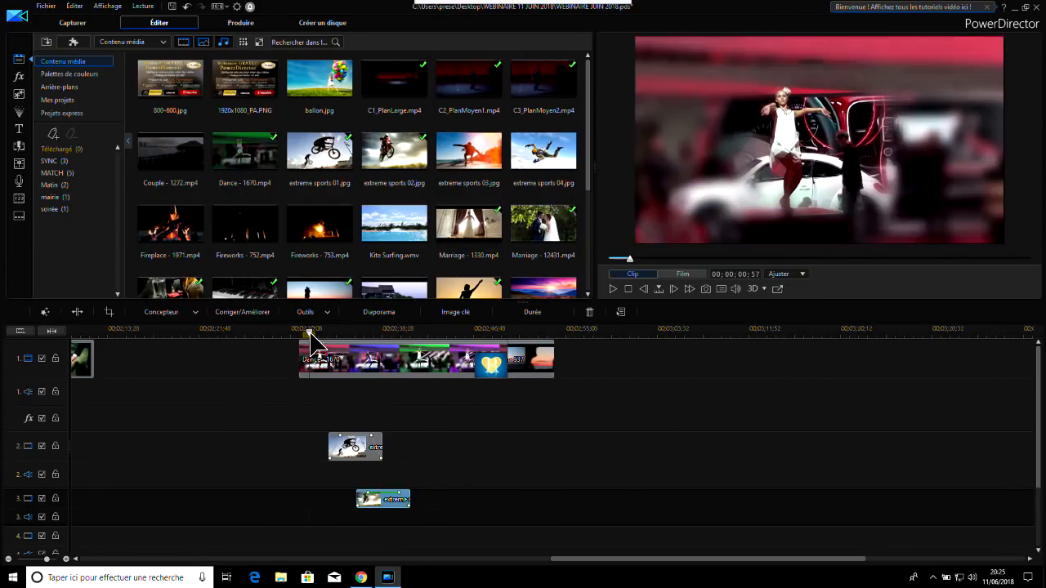
click(613, 289)
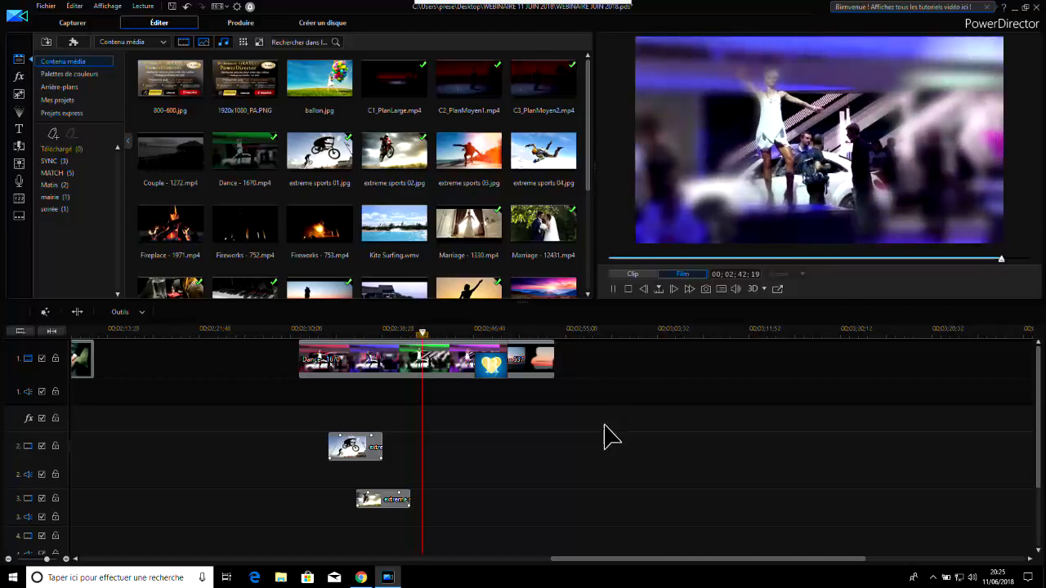
click(612, 289)
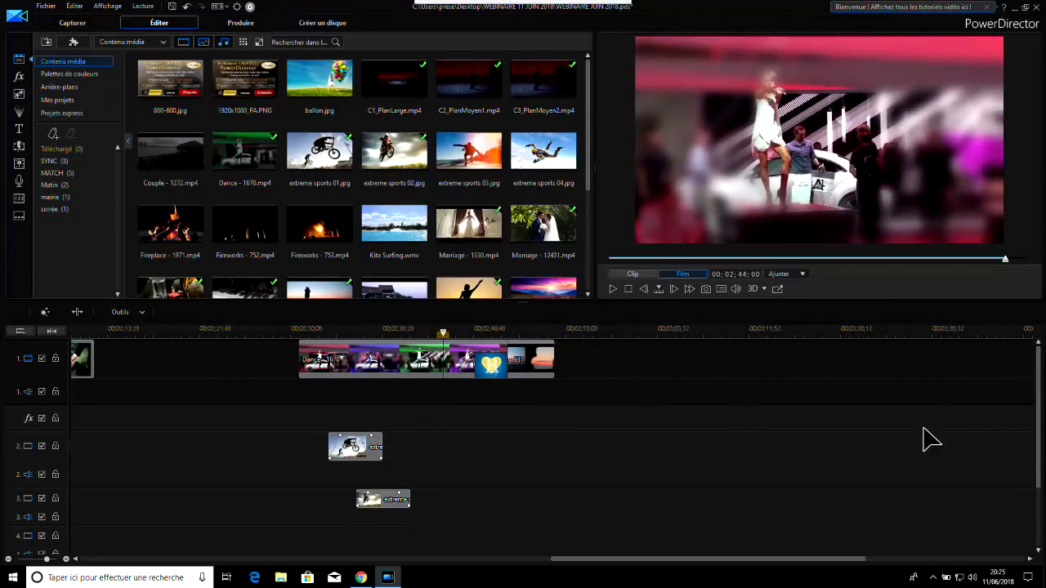
Open the title library and browse the text-only title templates
drag(1040, 377, 1040, 379)
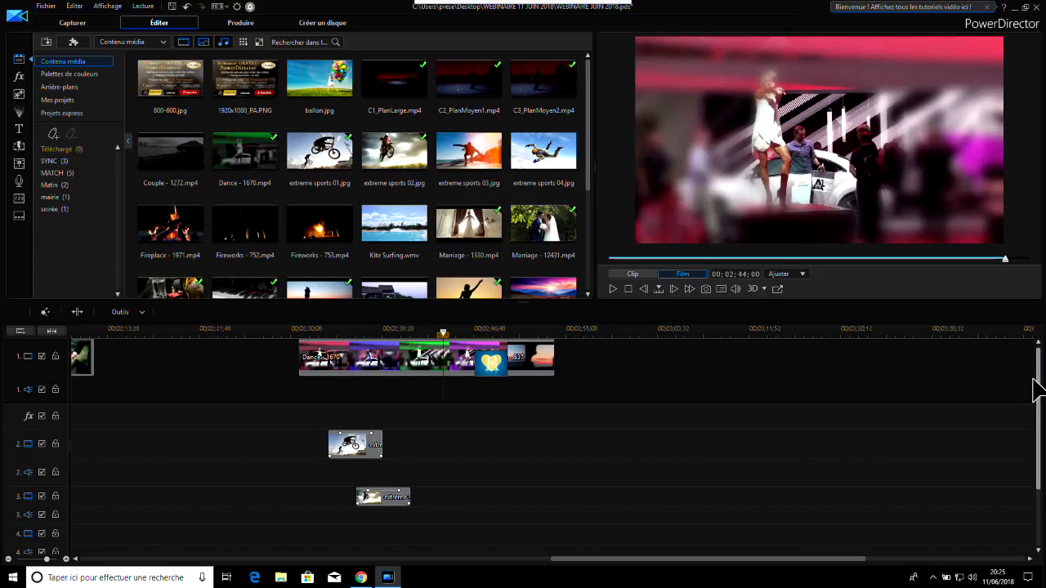
click(20, 127)
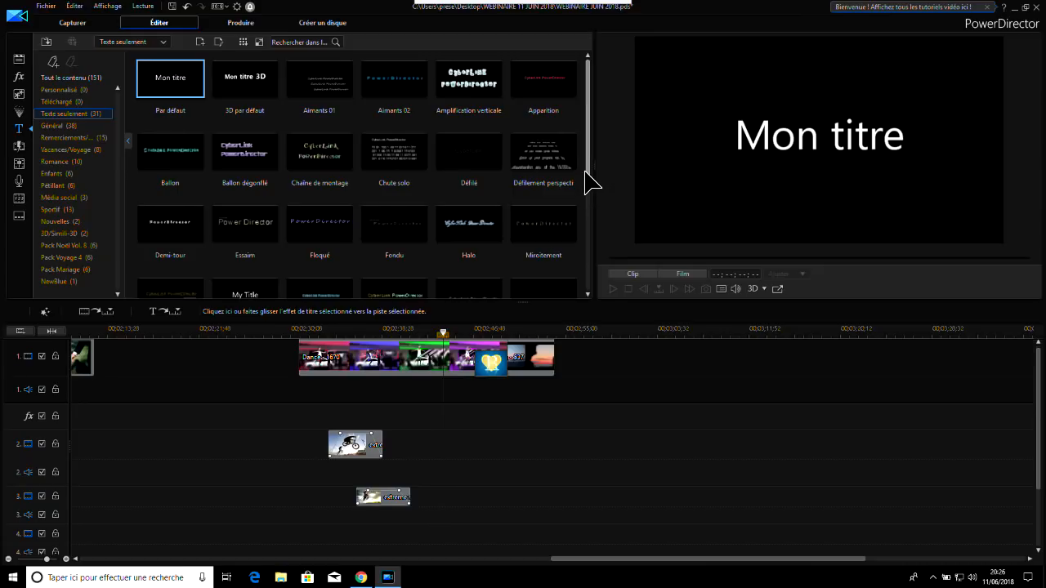
drag(586, 156, 582, 287)
scroll(567, 200, up, 4)
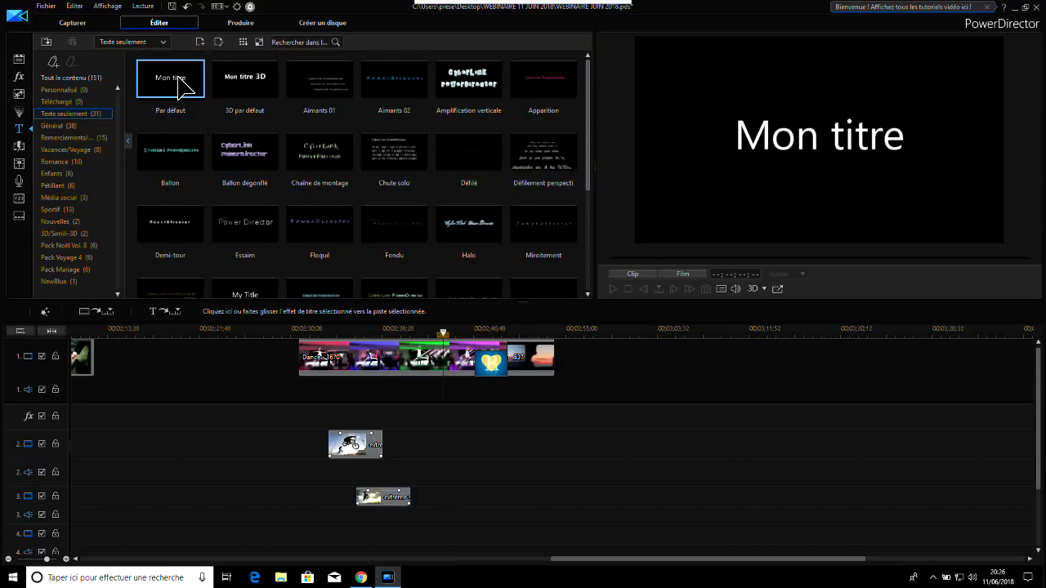
Place the default title template (Par défaut) on video track 4, starting near the beginning of the Dance clip
mouse_move(181, 85)
mouse_down()
mouse_move(398, 437)
mouse_move(173, 75)
mouse_up()
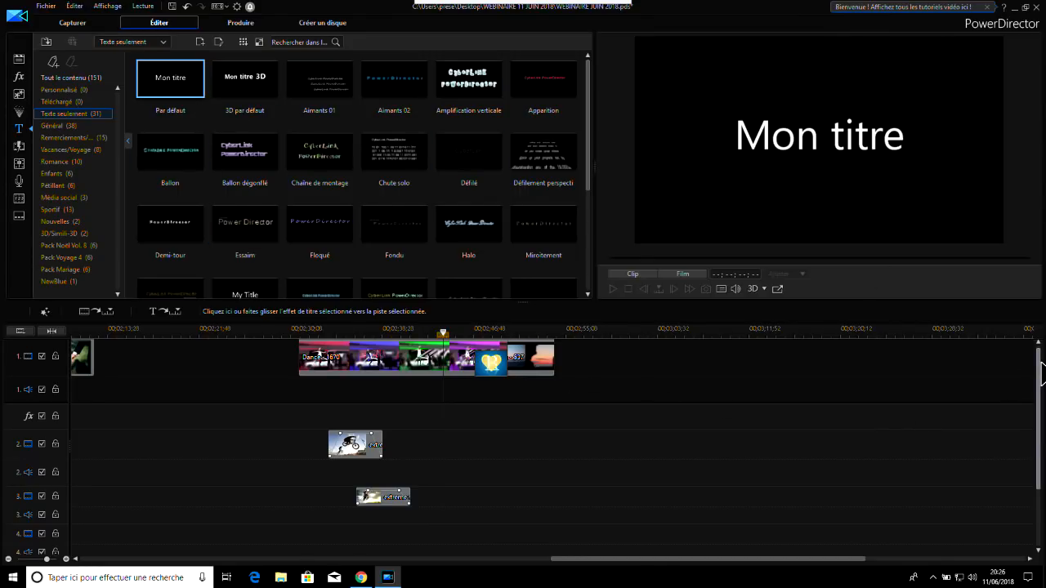
drag(1041, 374, 1041, 400)
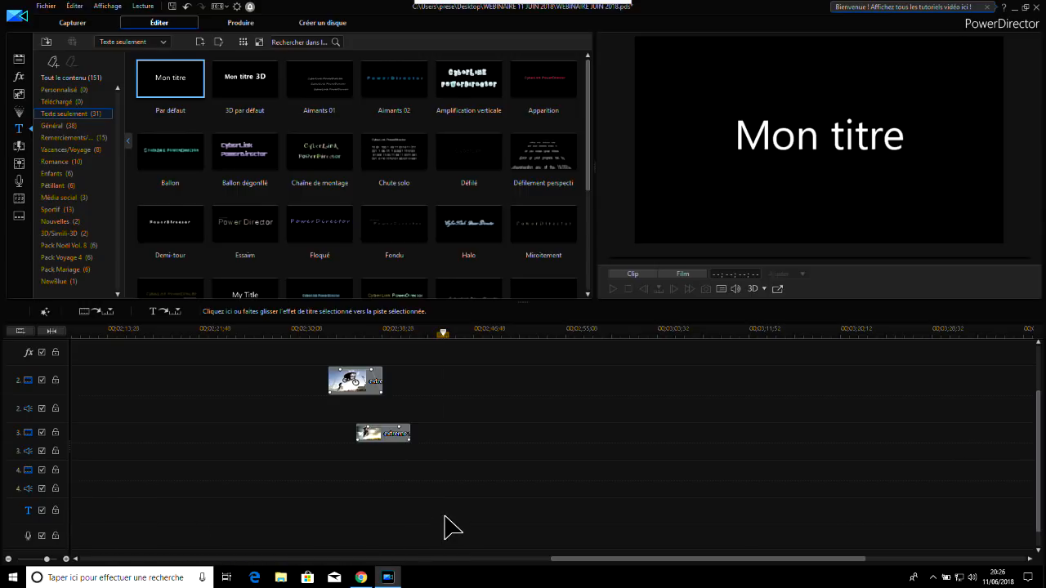
drag(161, 80, 305, 483)
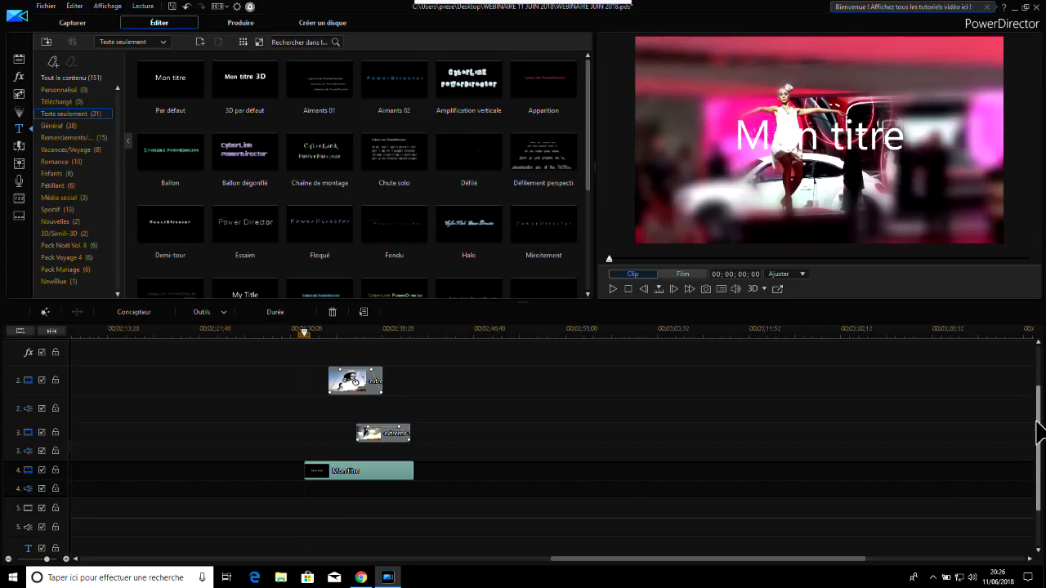
Play back the sequence from the title's start to review the default title over the overlay images
drag(1043, 418, 1039, 384)
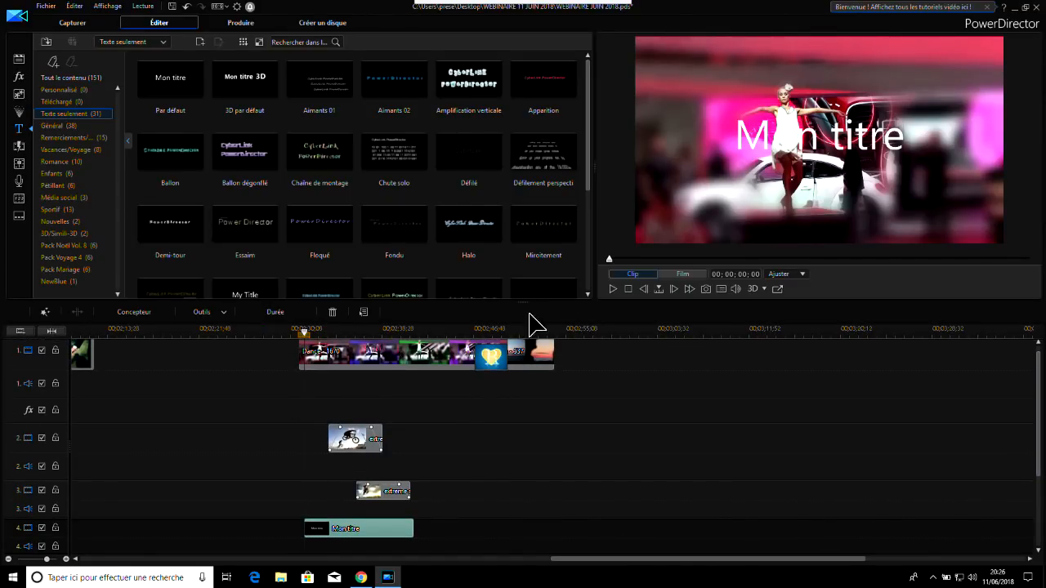
click(614, 288)
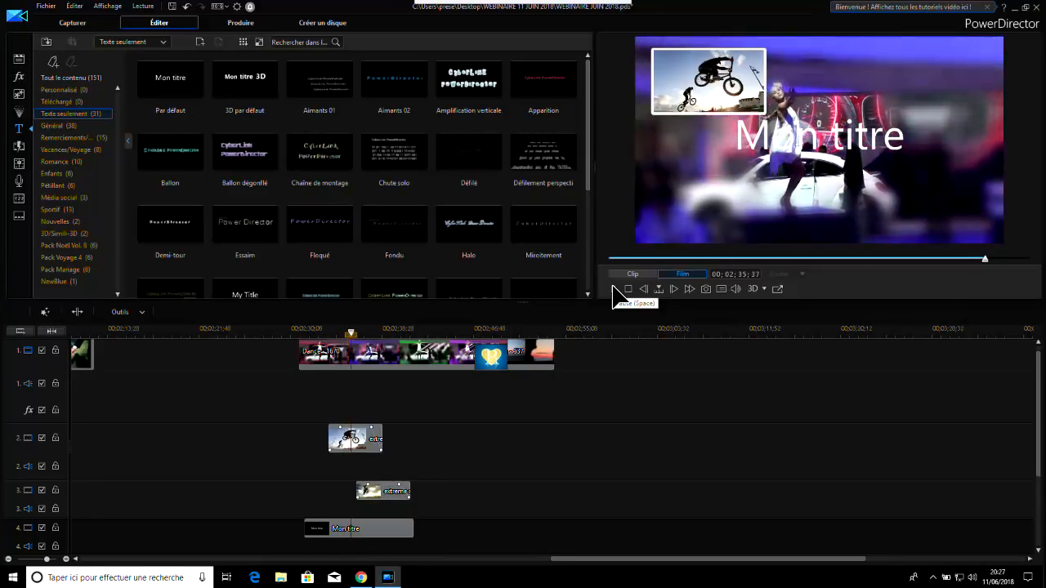
click(613, 288)
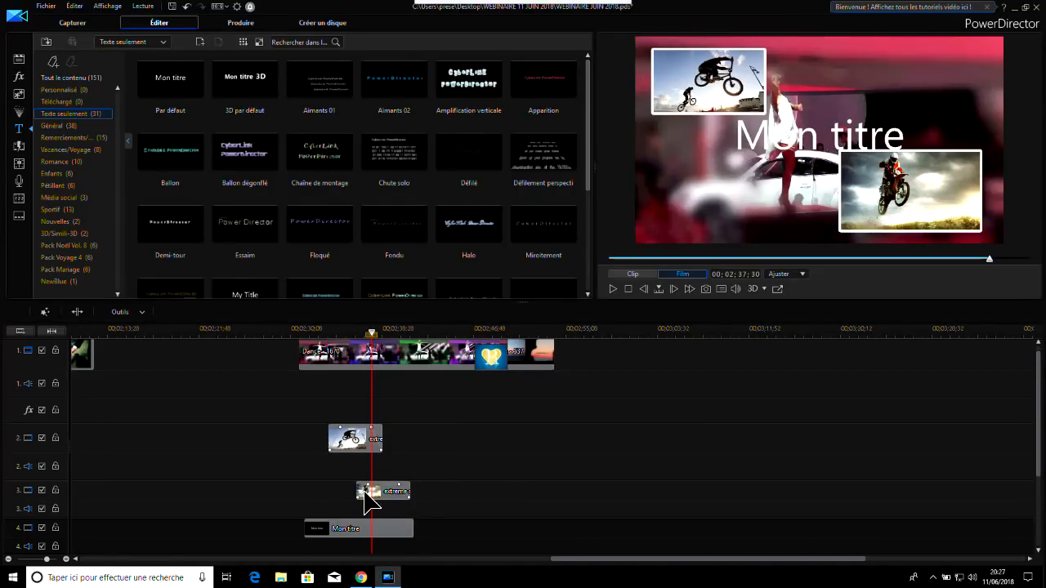
Open the title on video track 4 in the title designer and replace its text with "Webinaire"
click(353, 528)
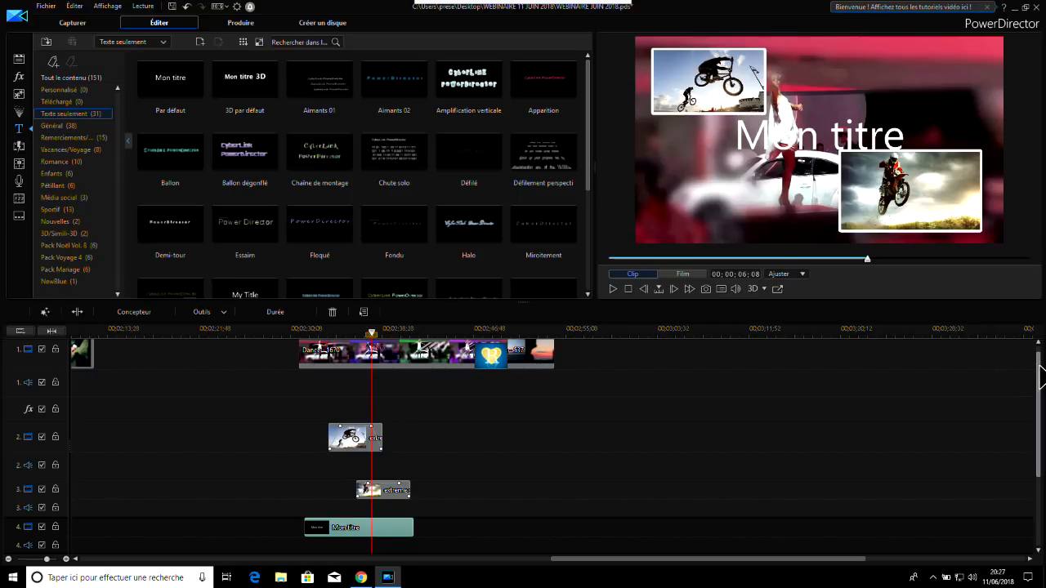
drag(1041, 378, 1040, 401)
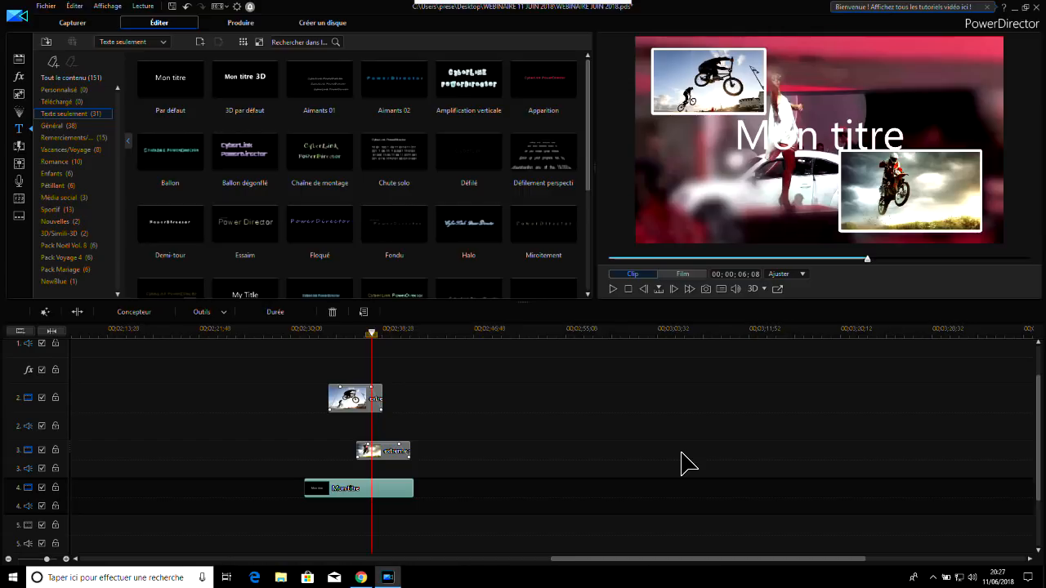
double_click(349, 500)
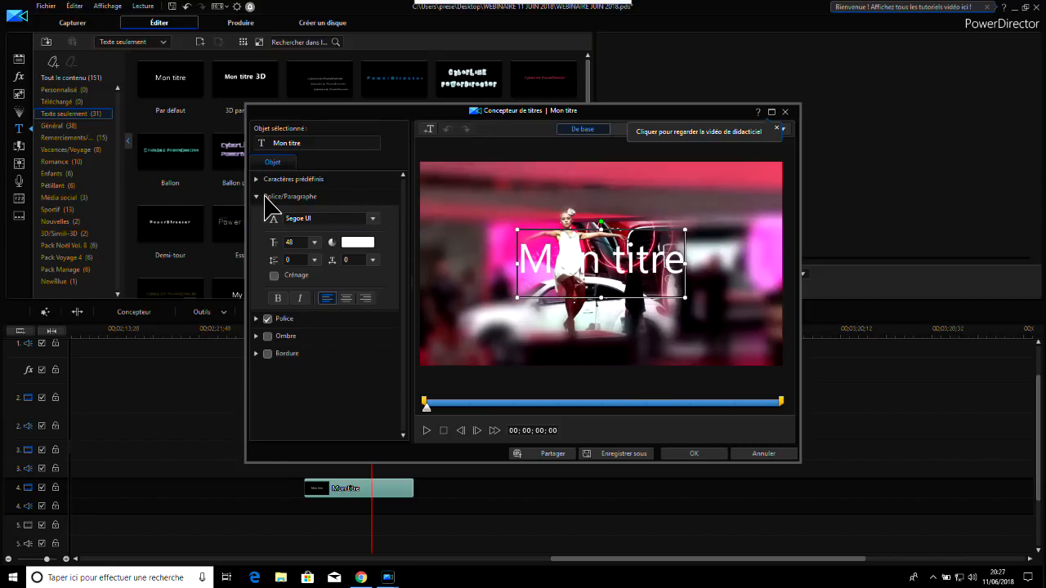
drag(596, 110, 576, 57)
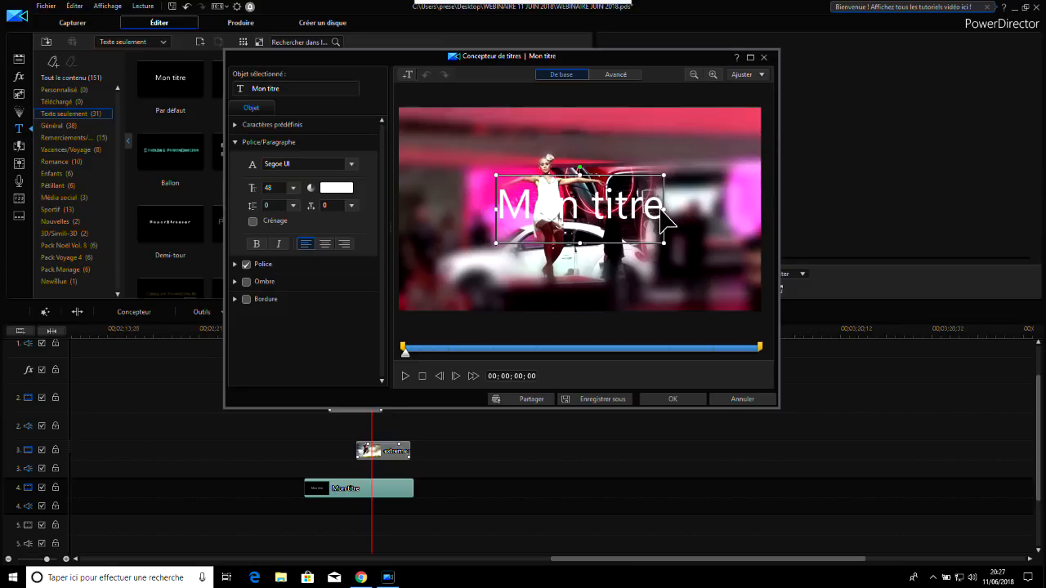
drag(661, 205, 428, 211)
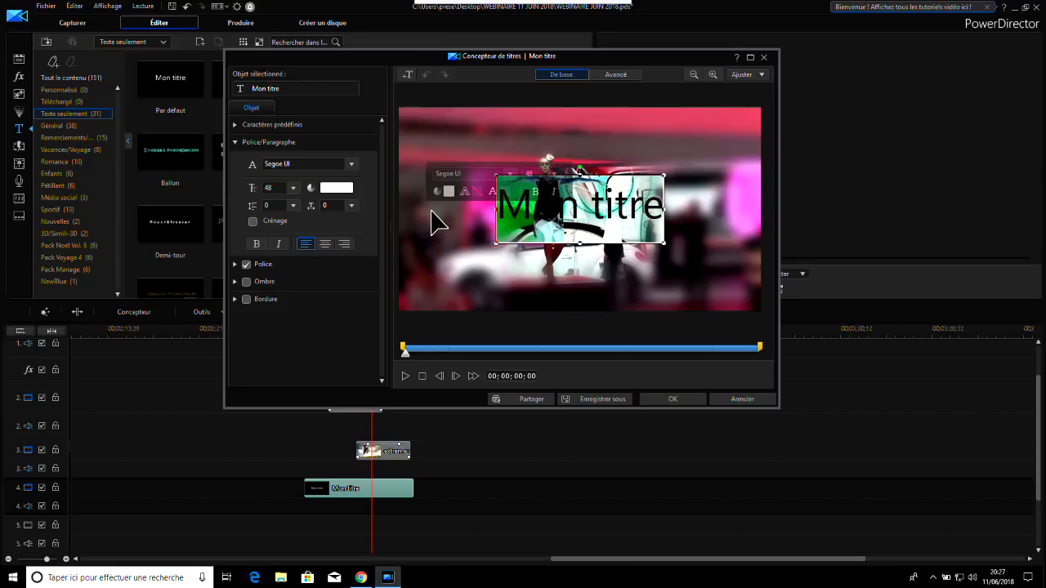
text(Webinaire)
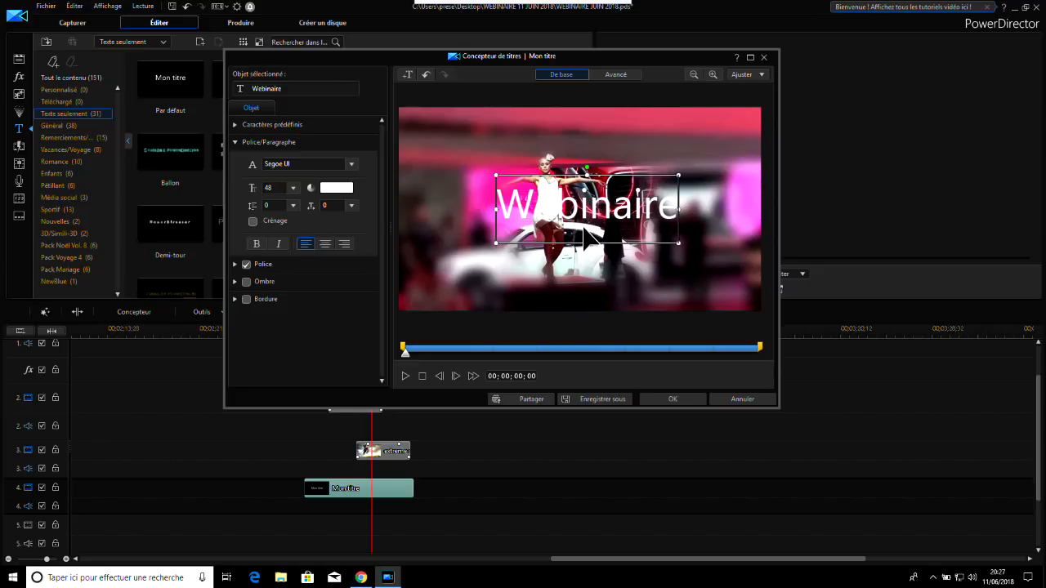
Move the Webinaire text to the upper-right corner of the video frame and accept the title changes
click(603, 253)
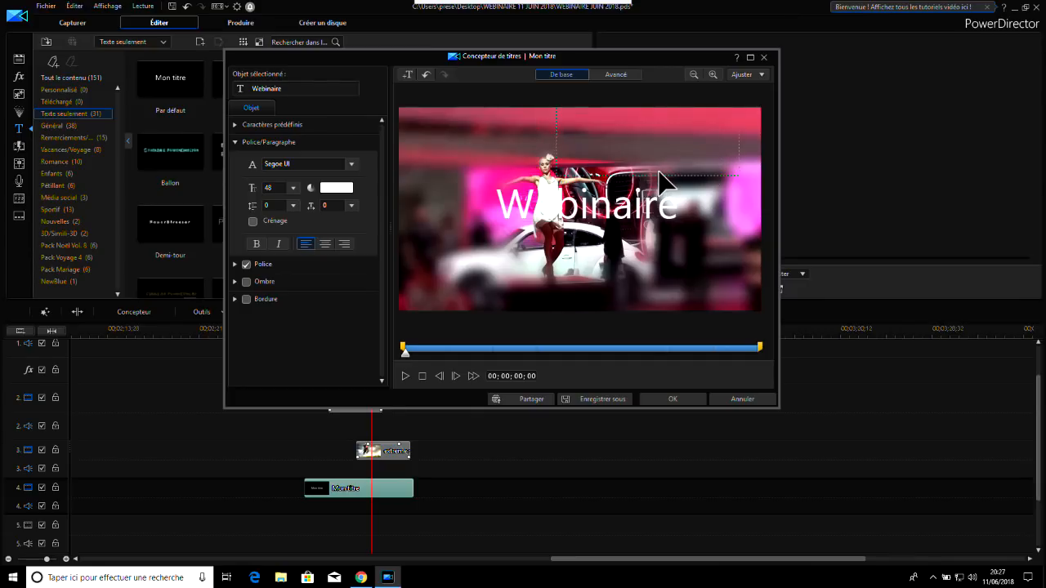
drag(671, 192, 669, 189)
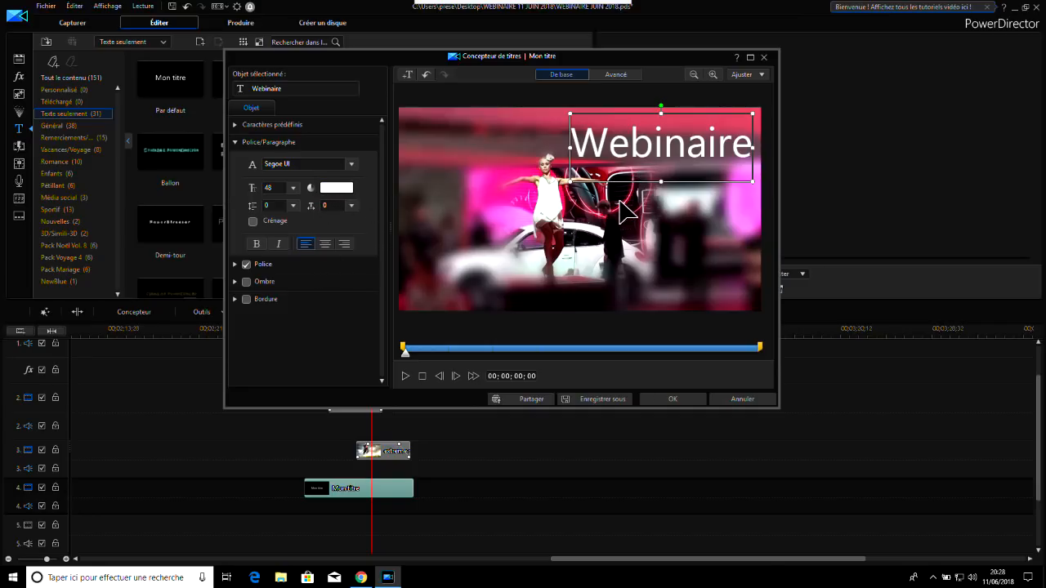
click(695, 398)
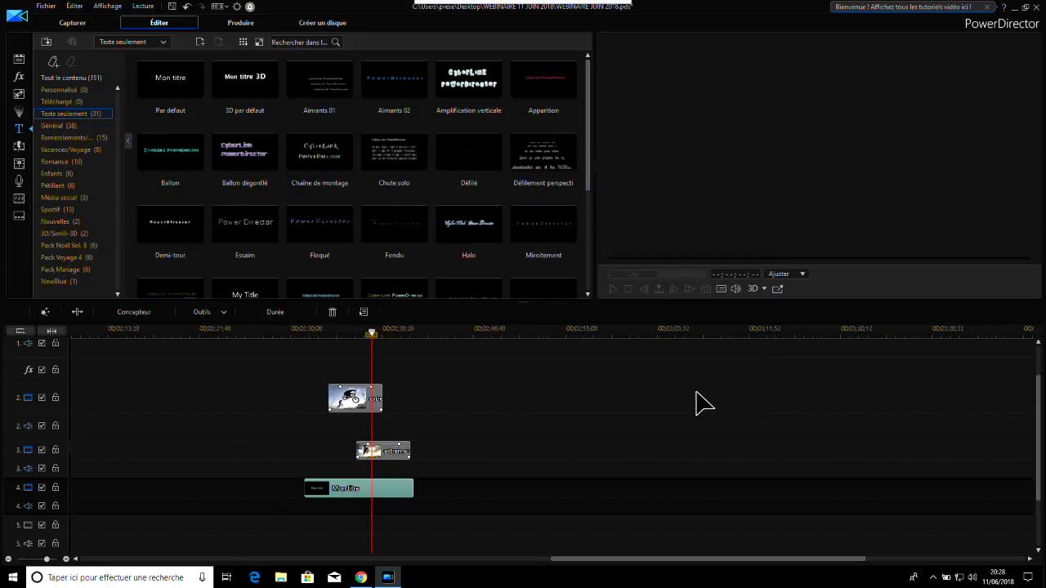
Play back the sequence from near the Webinaire title's start to check the text's new position
click(307, 333)
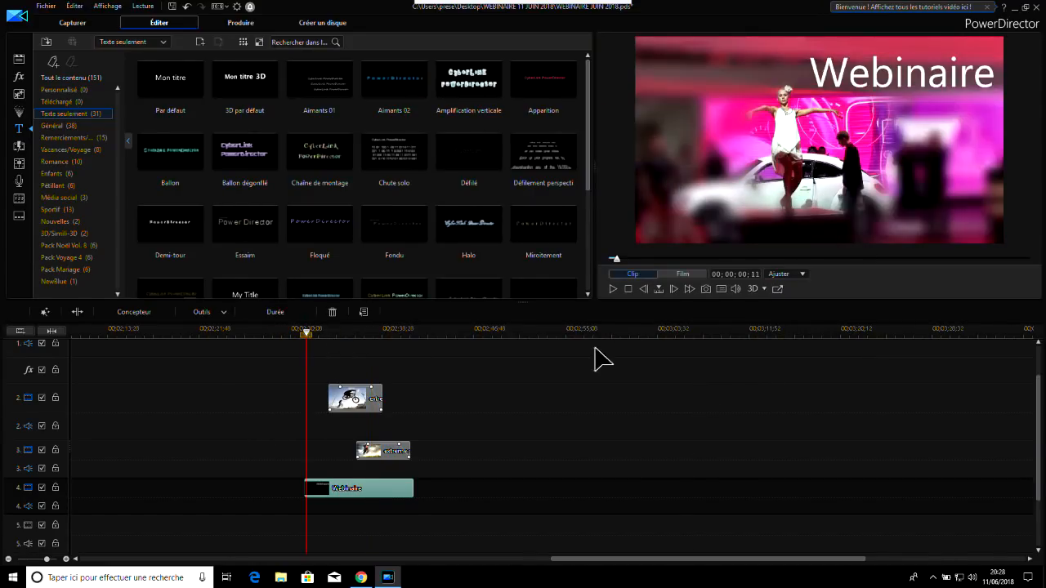
click(612, 291)
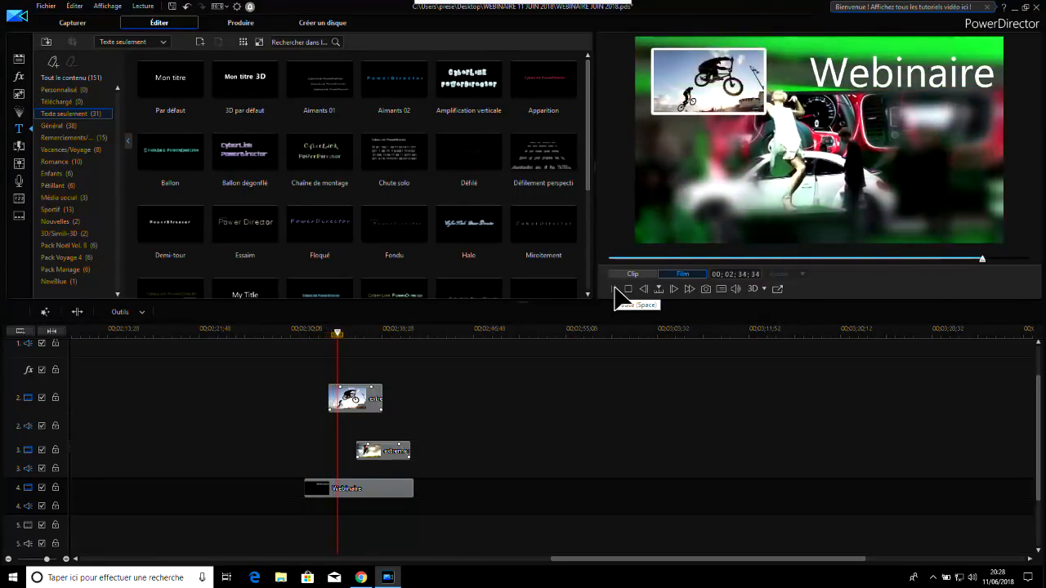
click(615, 290)
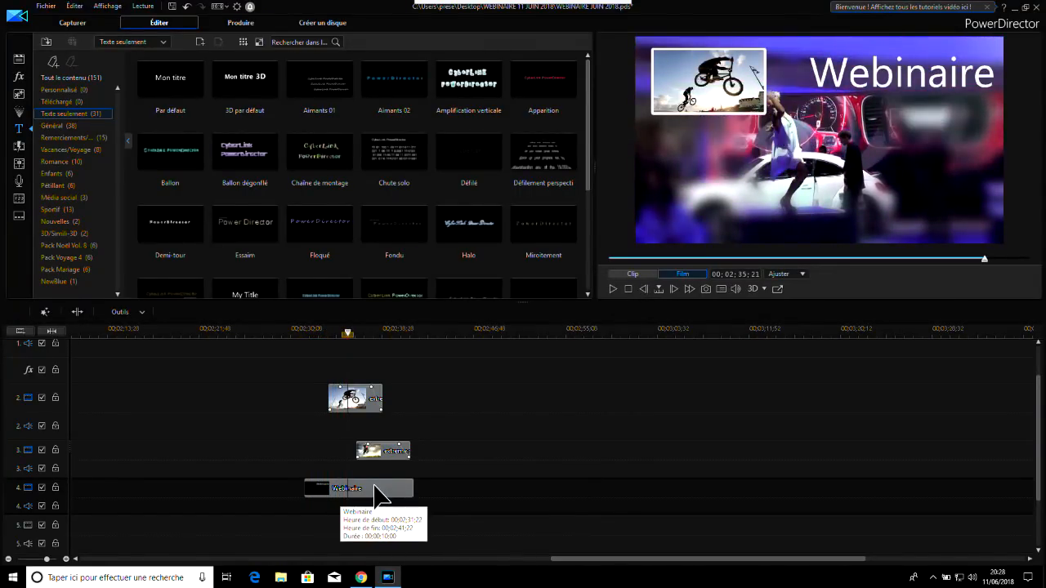
Reopen the Webinaire title in the title designer's advanced mode and apply the Aimants I starting effect
click(375, 490)
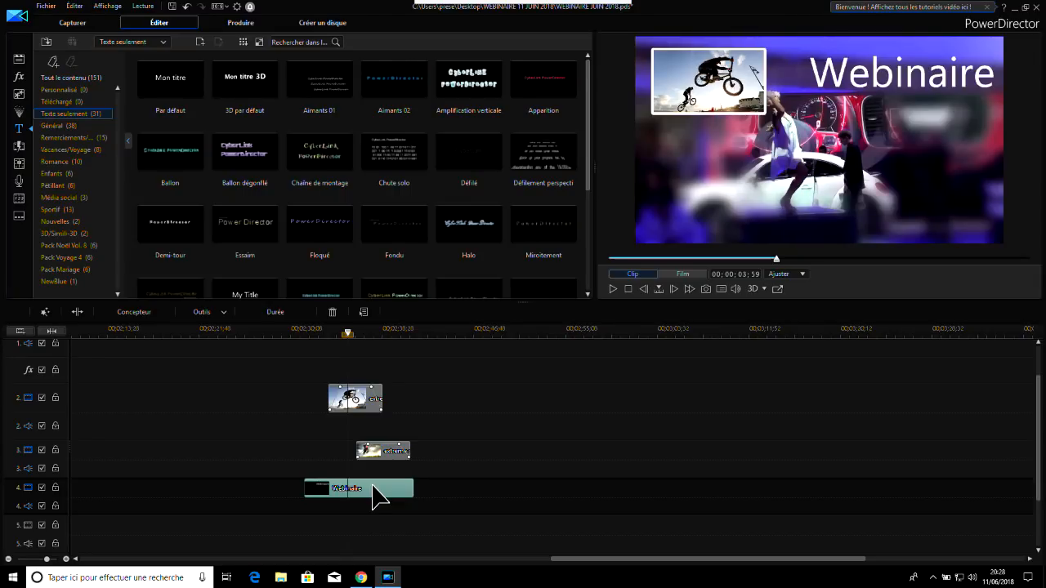
double_click(374, 489)
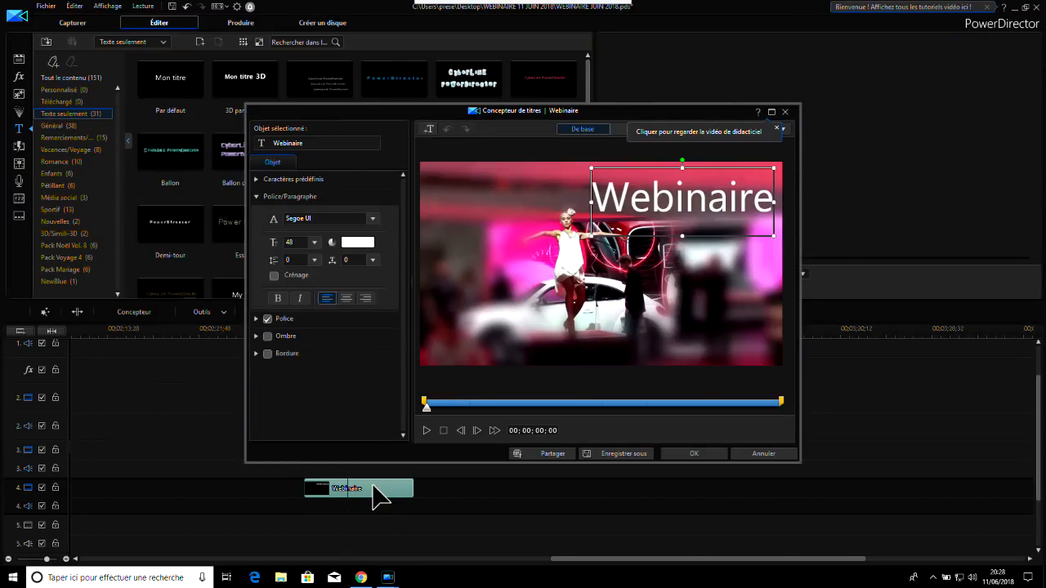
drag(515, 115, 556, 100)
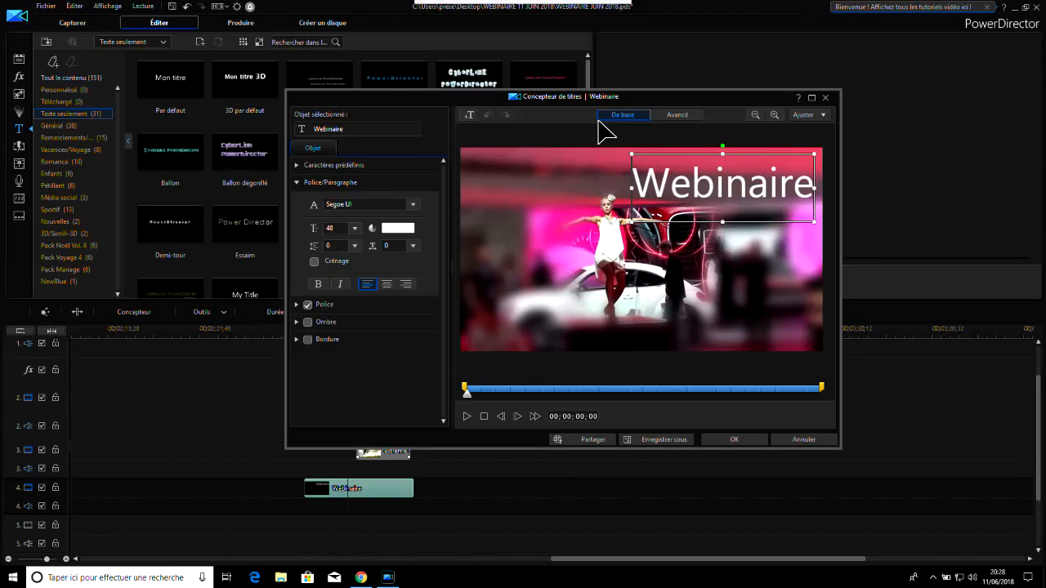
click(680, 117)
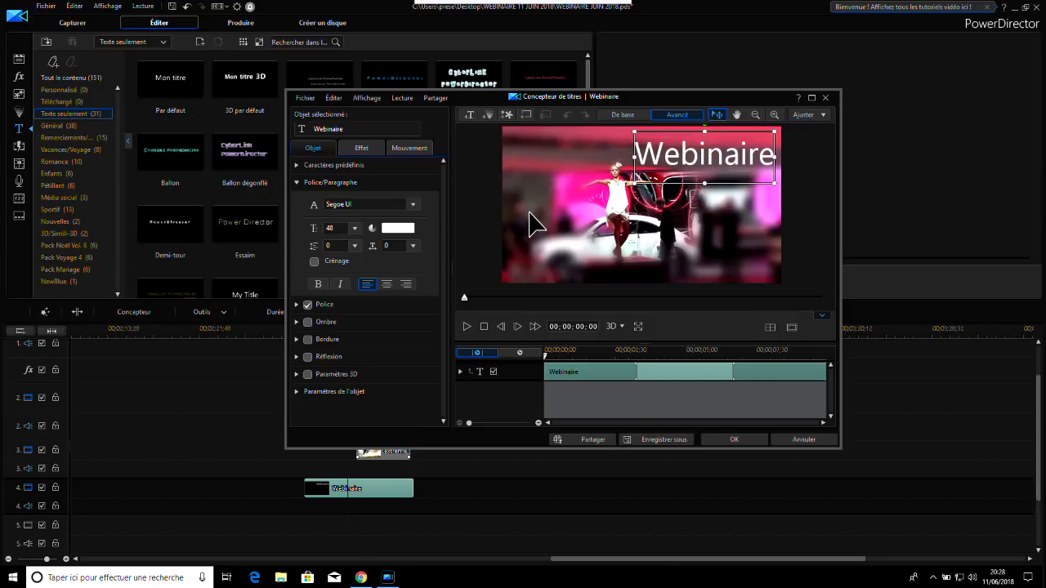
click(367, 154)
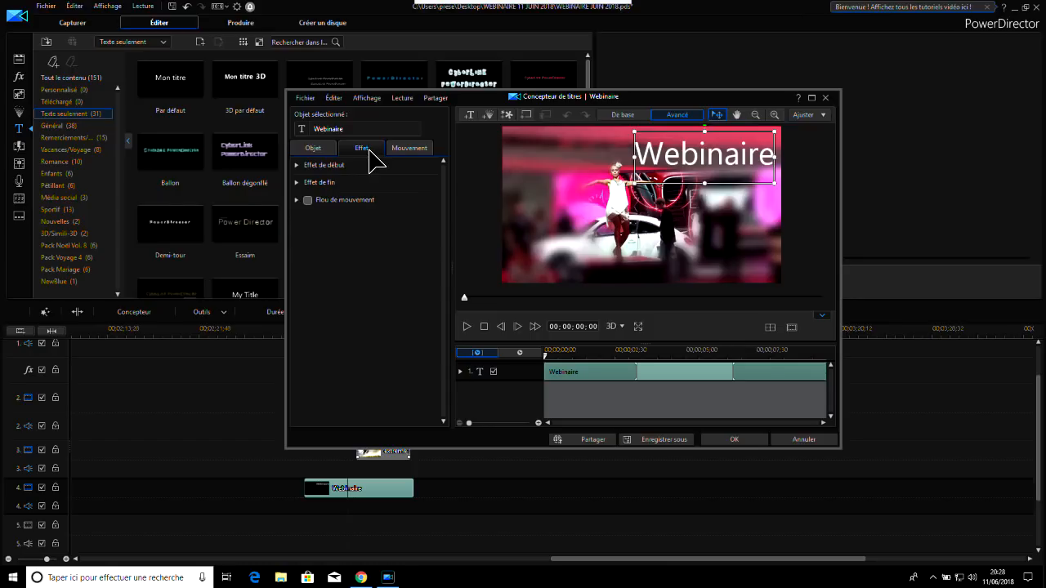
click(302, 166)
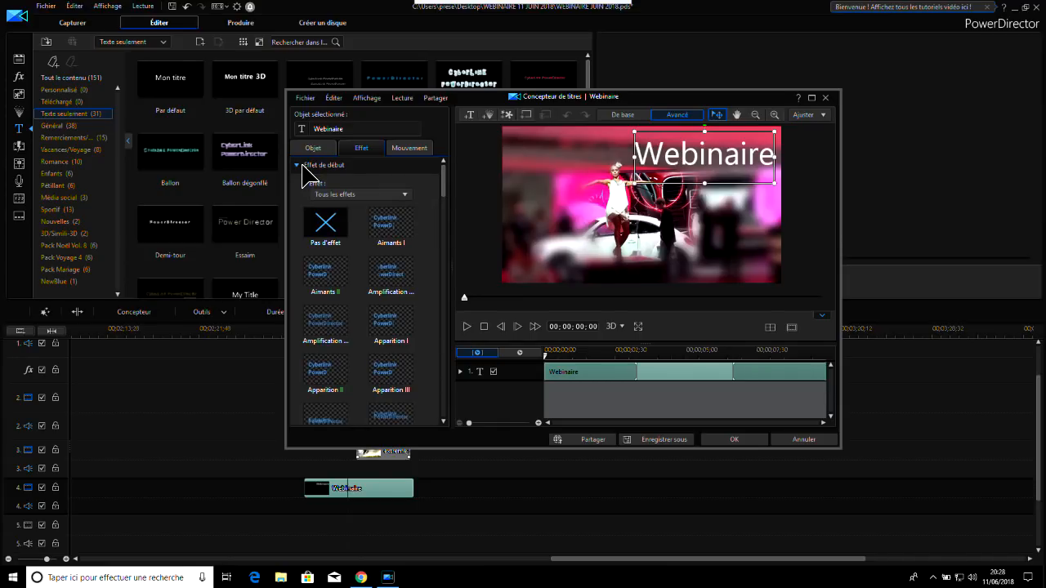
click(301, 165)
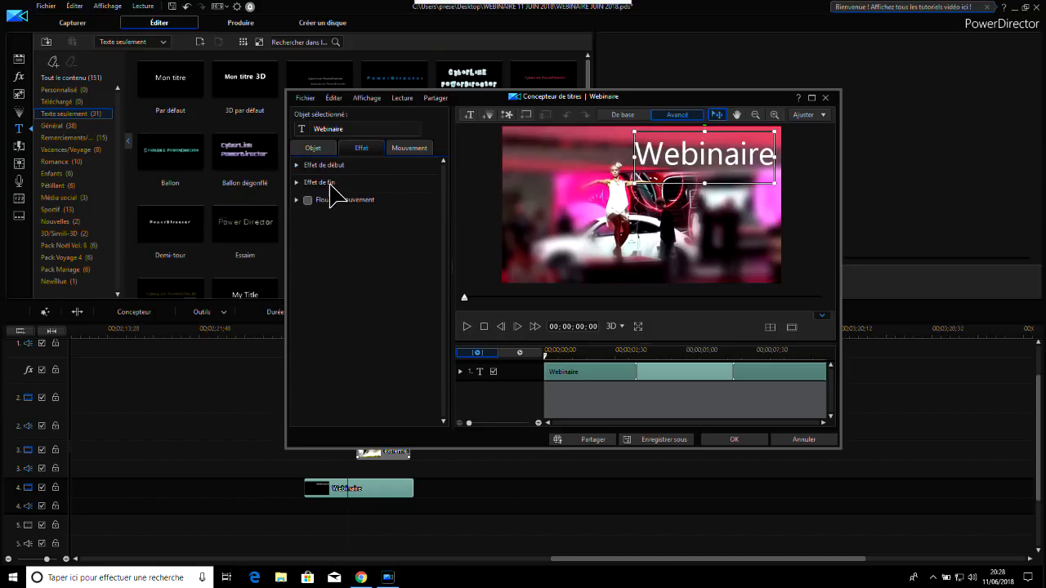
click(301, 164)
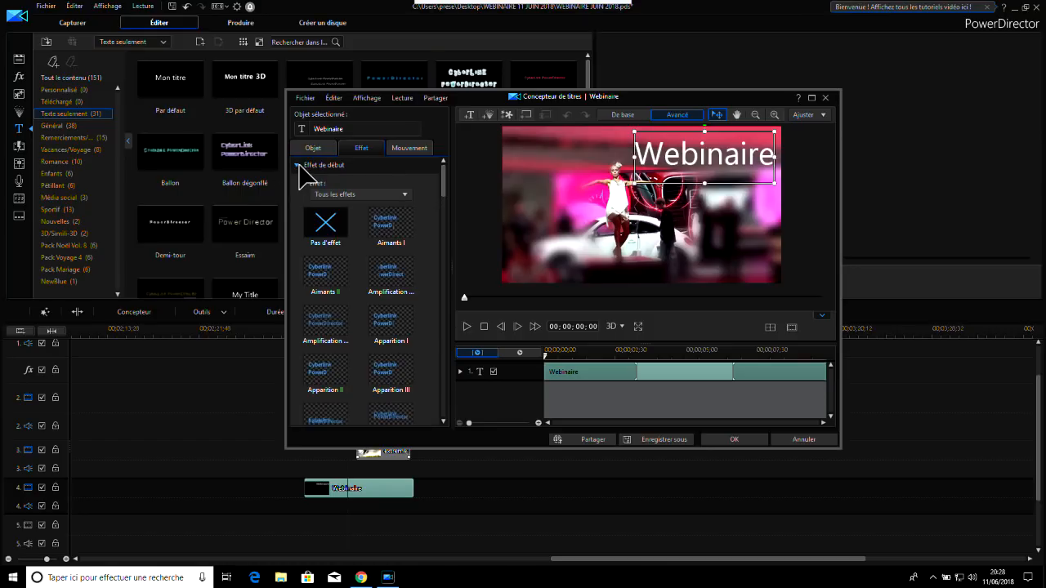
click(399, 240)
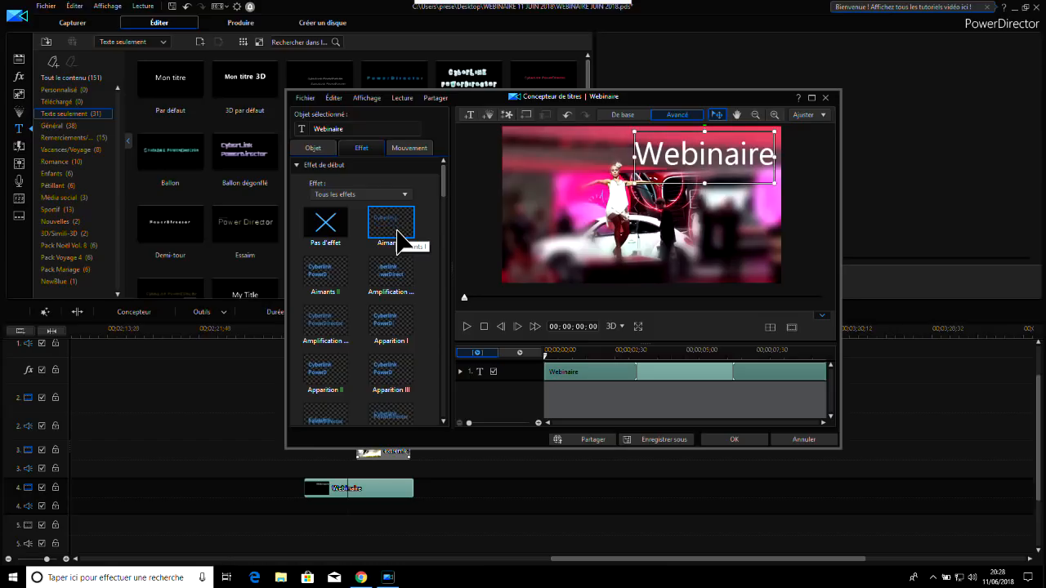
click(302, 166)
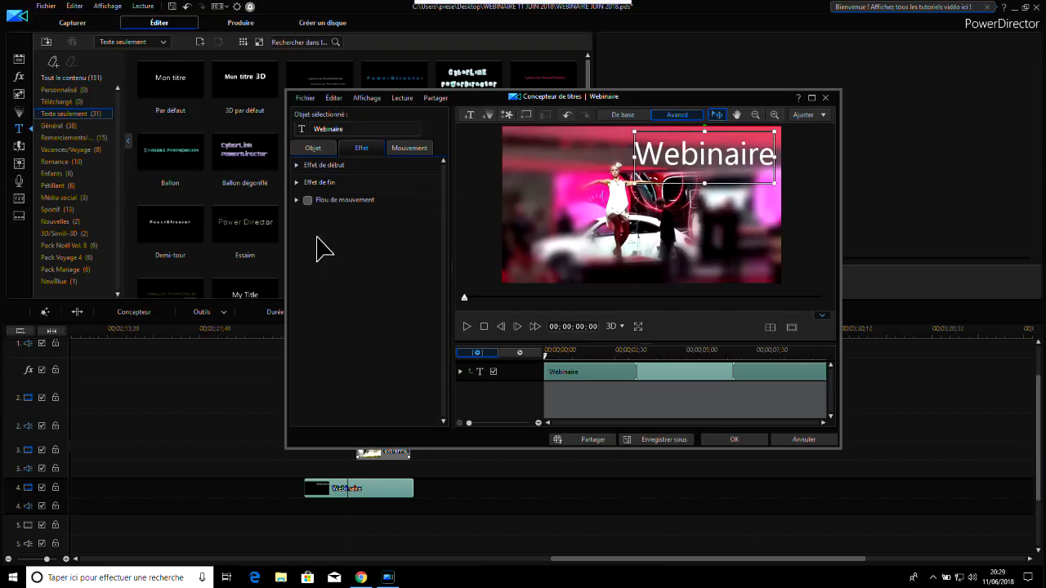
Apply the Demi-tour ending effect to the Webinaire title and accept the changes
click(303, 183)
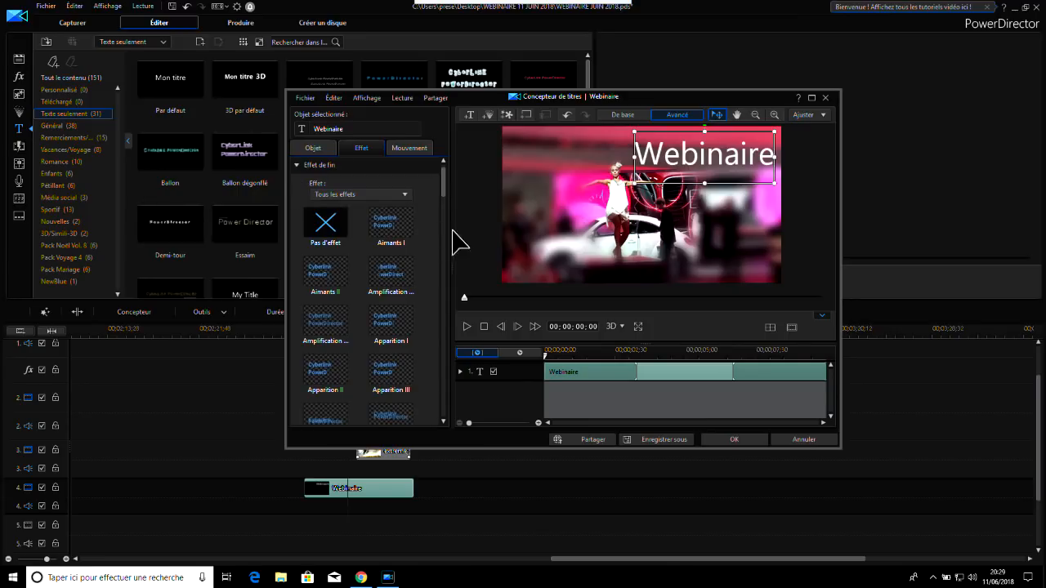
drag(442, 191, 442, 221)
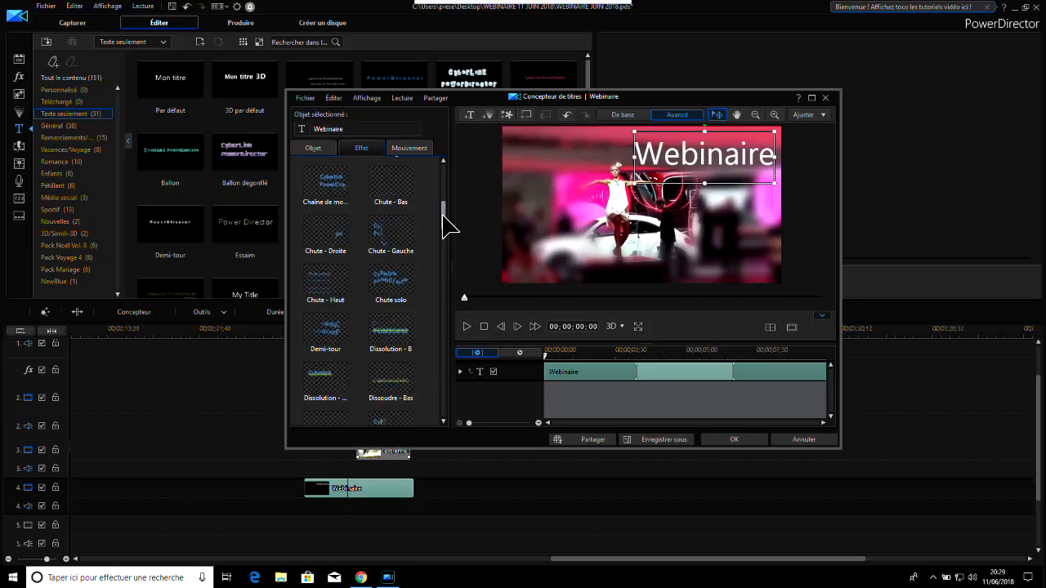
click(325, 331)
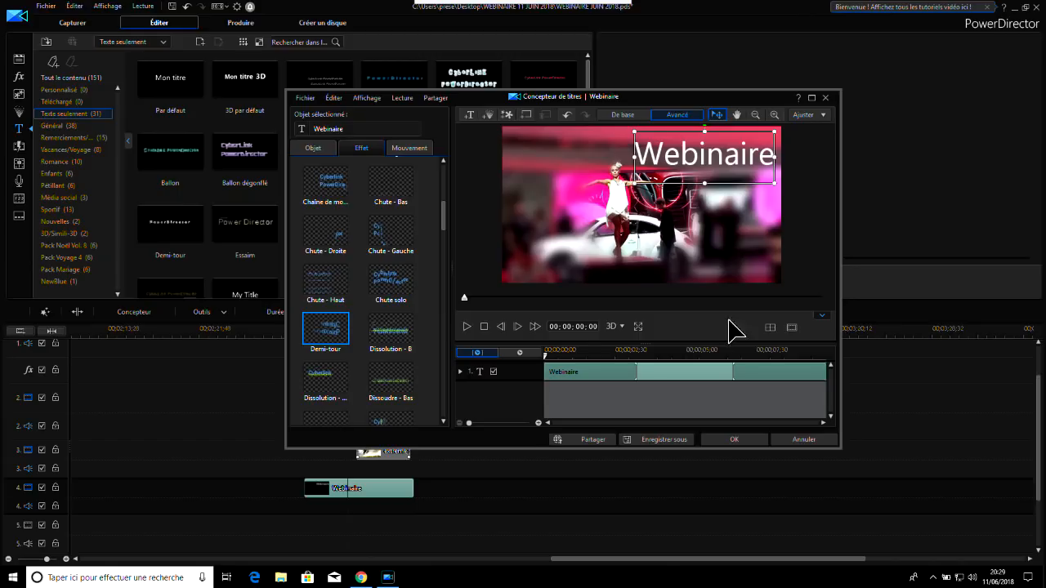
click(738, 441)
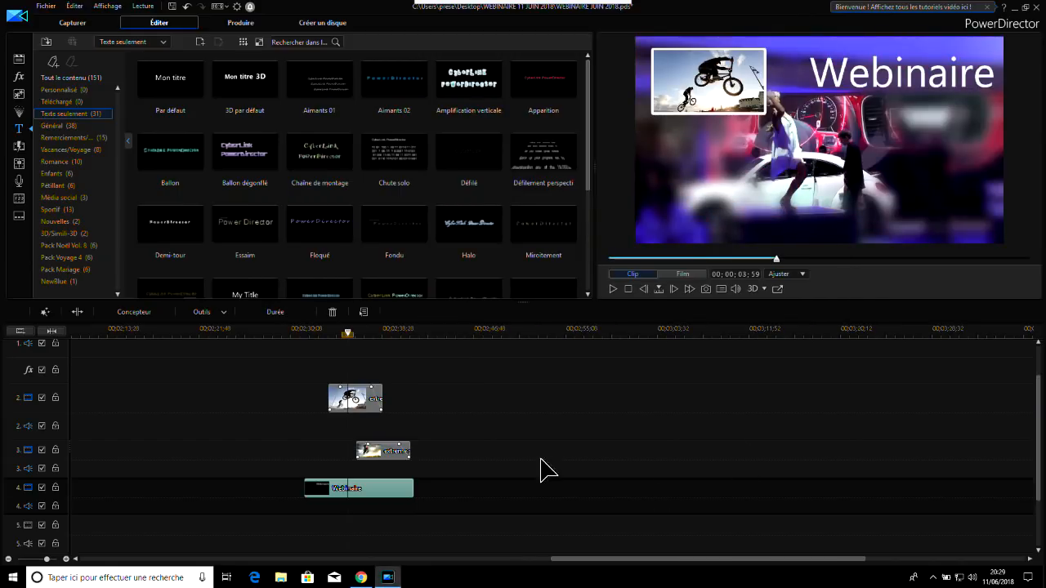
Play back the sequence from the Webinaire title's start past its end to review its starting and ending effects
click(294, 332)
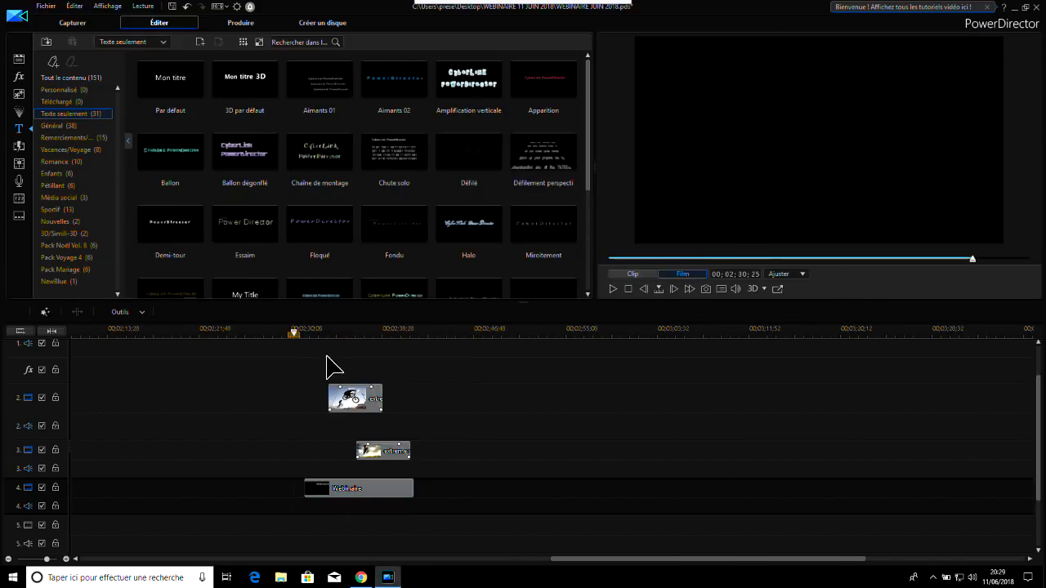
click(304, 335)
click(613, 289)
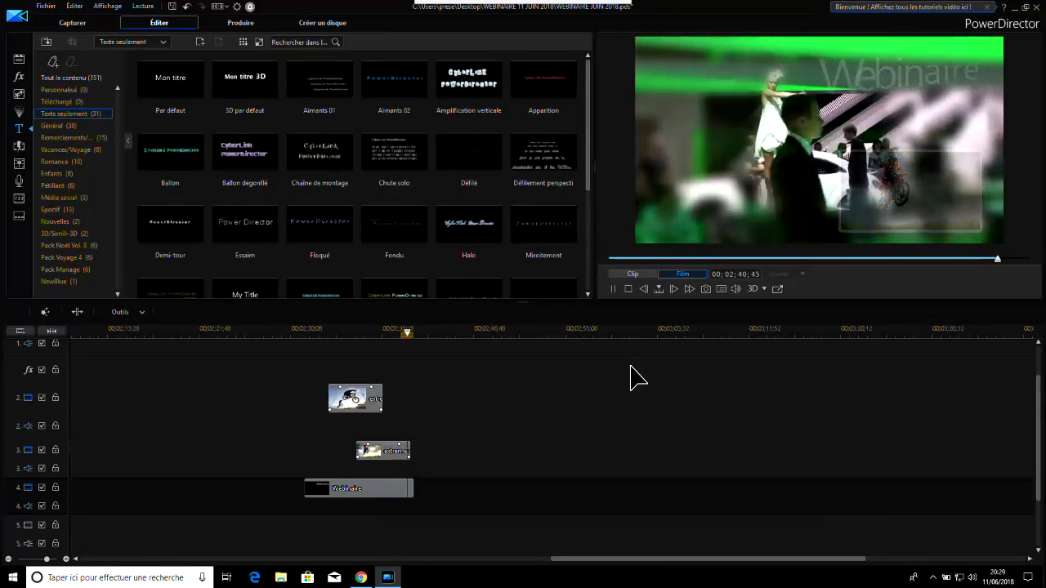
click(613, 290)
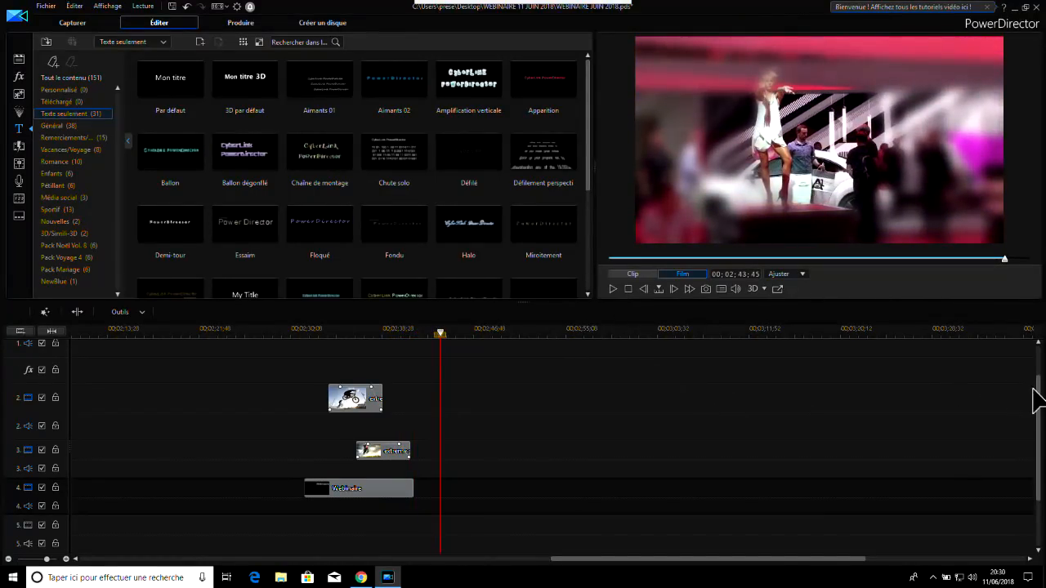
Preview the perspective scrolling and Chute solo title templates and browse the other text-only templates
mouse_move(1039, 402)
mouse_down()
mouse_move(1039, 421)
mouse_move(1037, 399)
mouse_up()
click(541, 164)
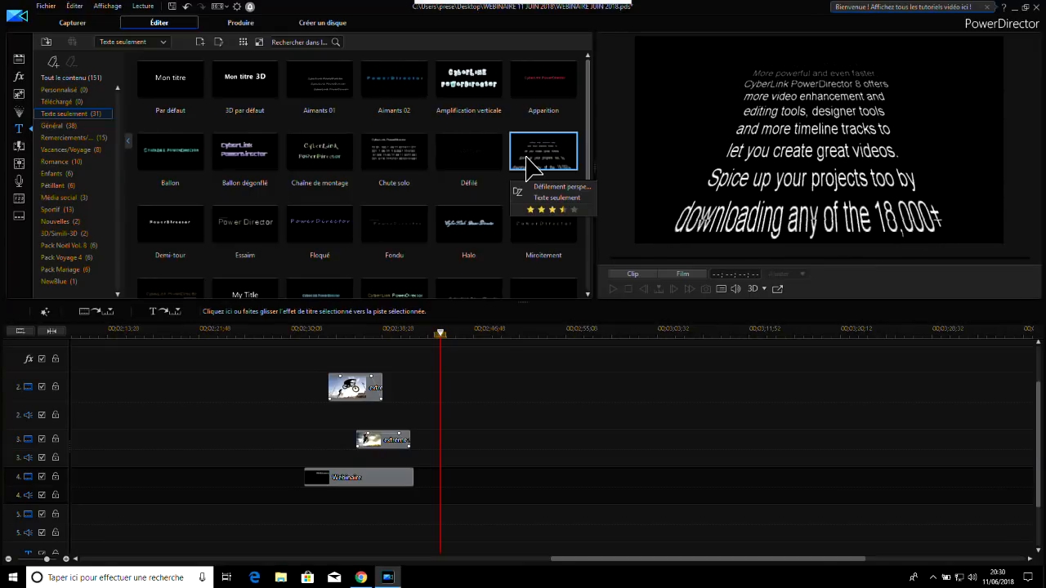
click(409, 159)
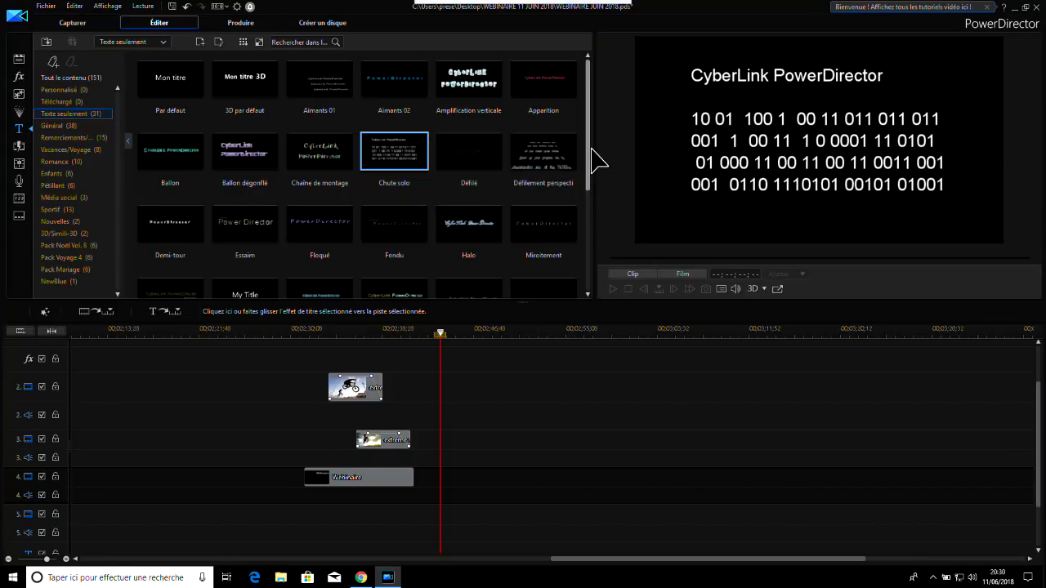
scroll(589, 163, down, 1)
scroll(586, 179, down, 3)
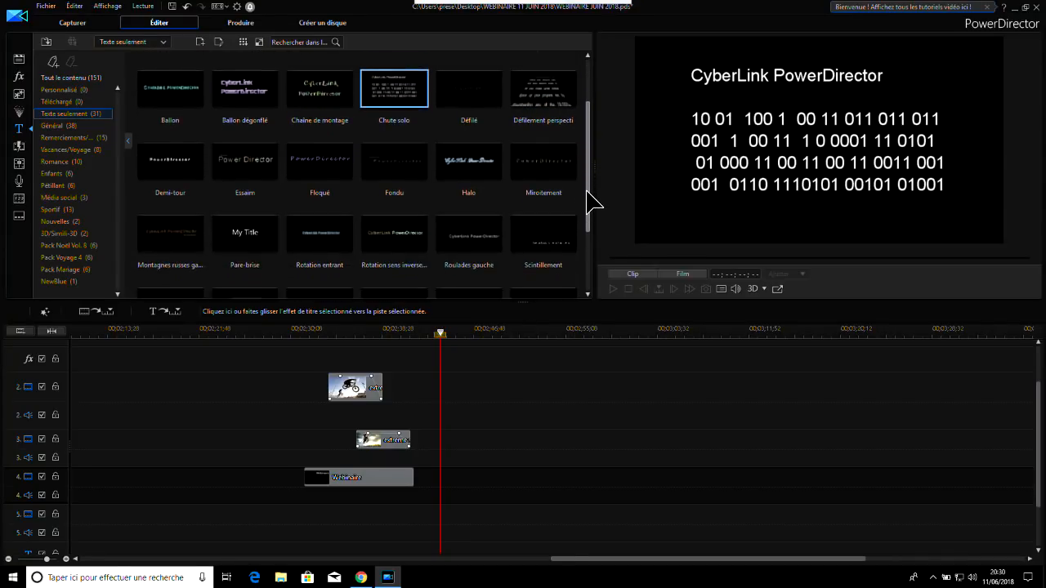
drag(586, 208, 582, 131)
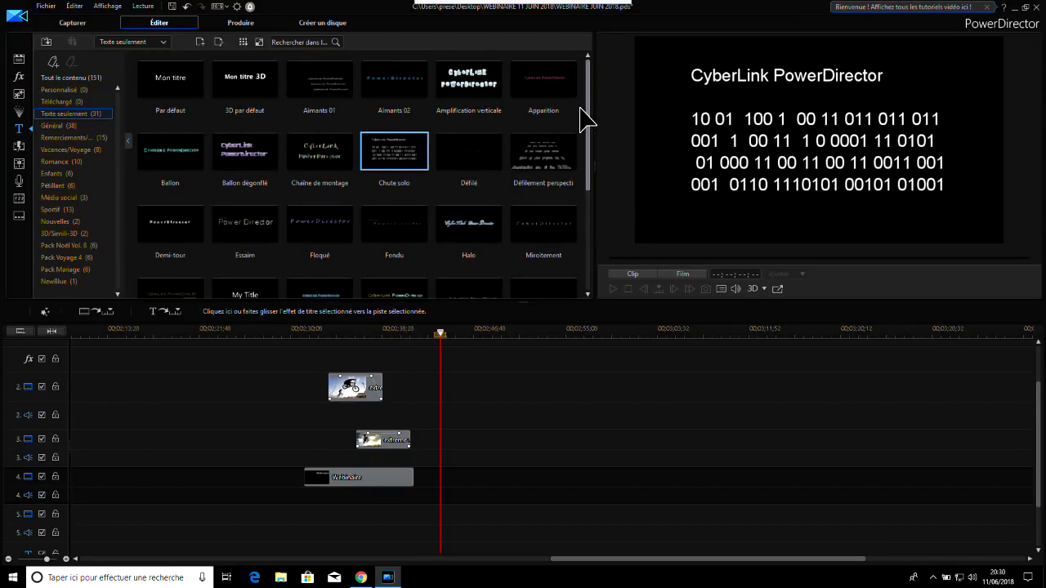
Add the perspective scrolling title template to track 4, just after the Webinaire title
click(550, 160)
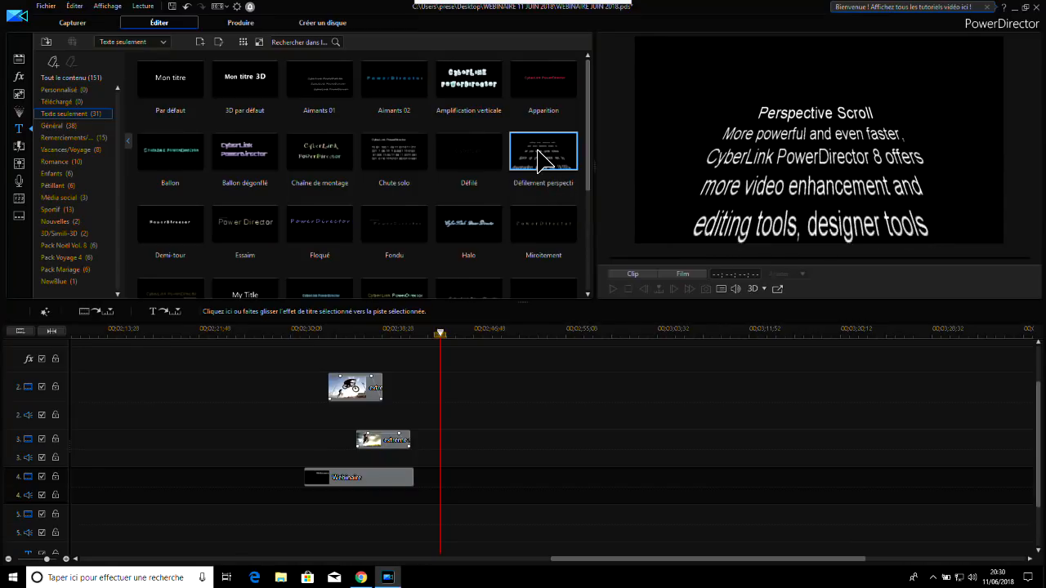
drag(538, 151, 423, 482)
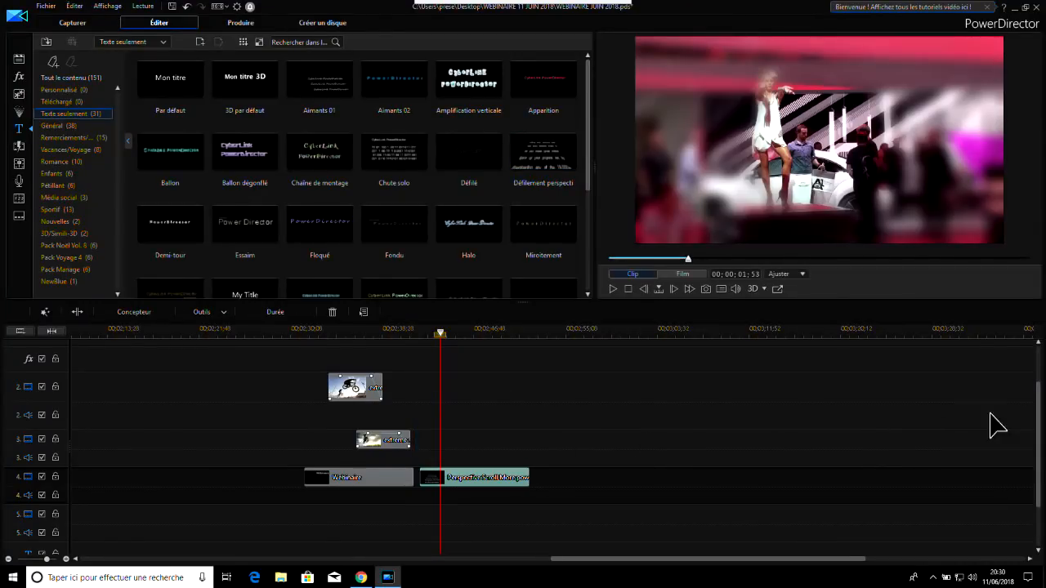
scroll(1039, 423, down, 2)
scroll(1039, 424, up, 3)
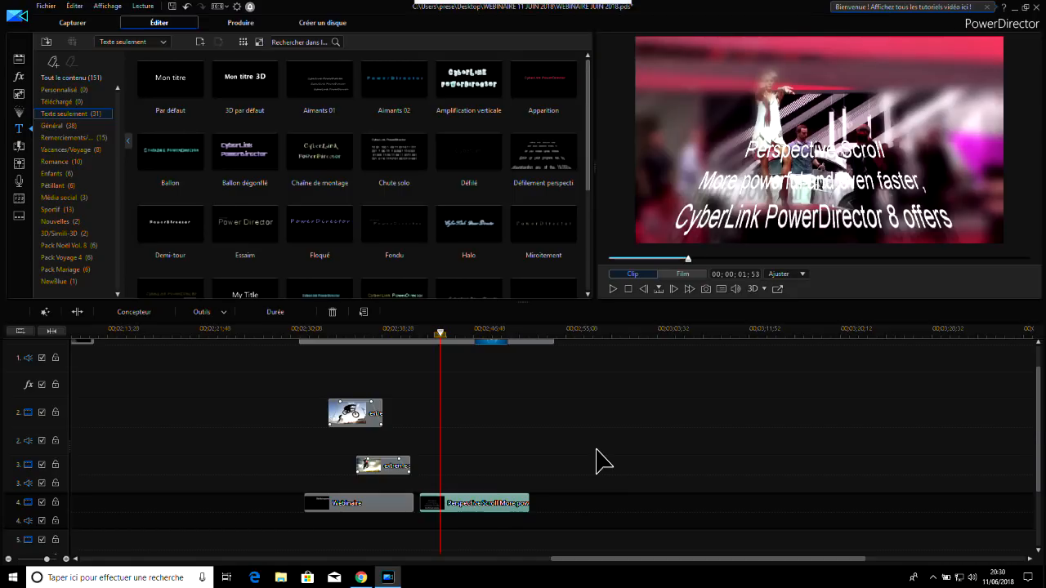
Replace the opening text of the scrolling title with "dhdhhh" and "dknskngkng" separated by blank lines, and accept the changes
double_click(473, 505)
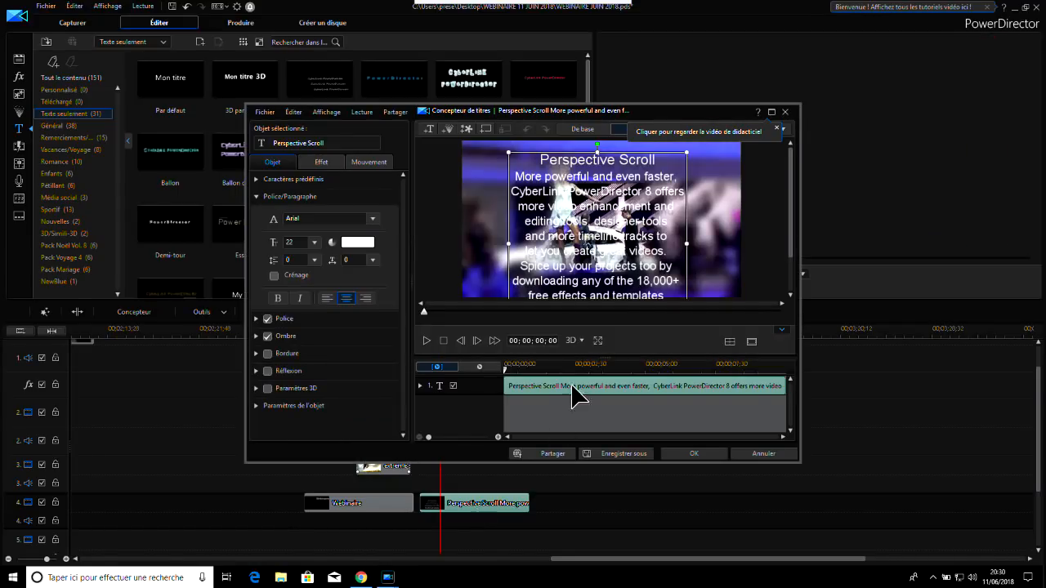
drag(540, 163, 733, 243)
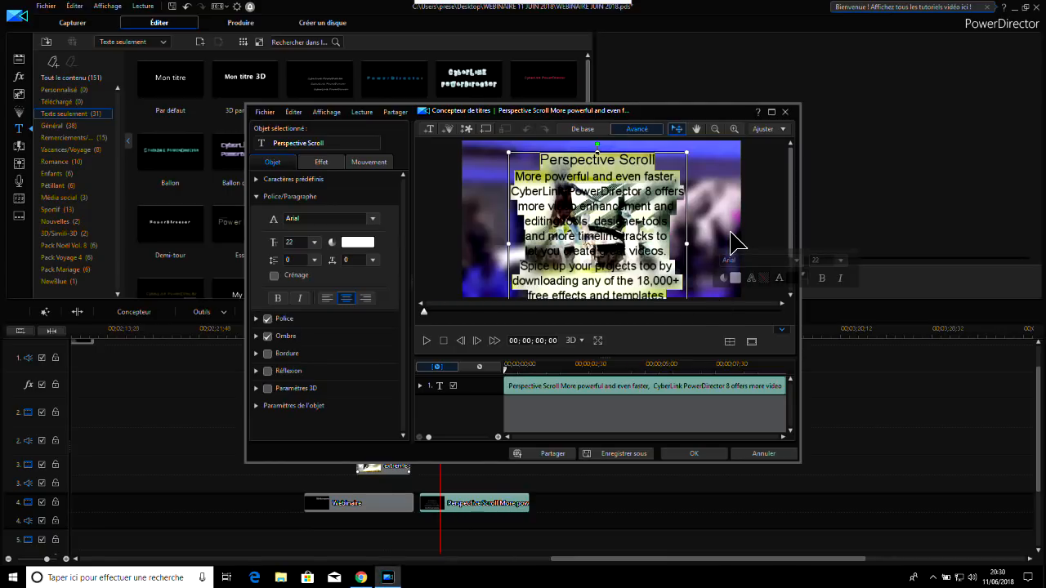
click(633, 169)
drag(539, 160, 660, 282)
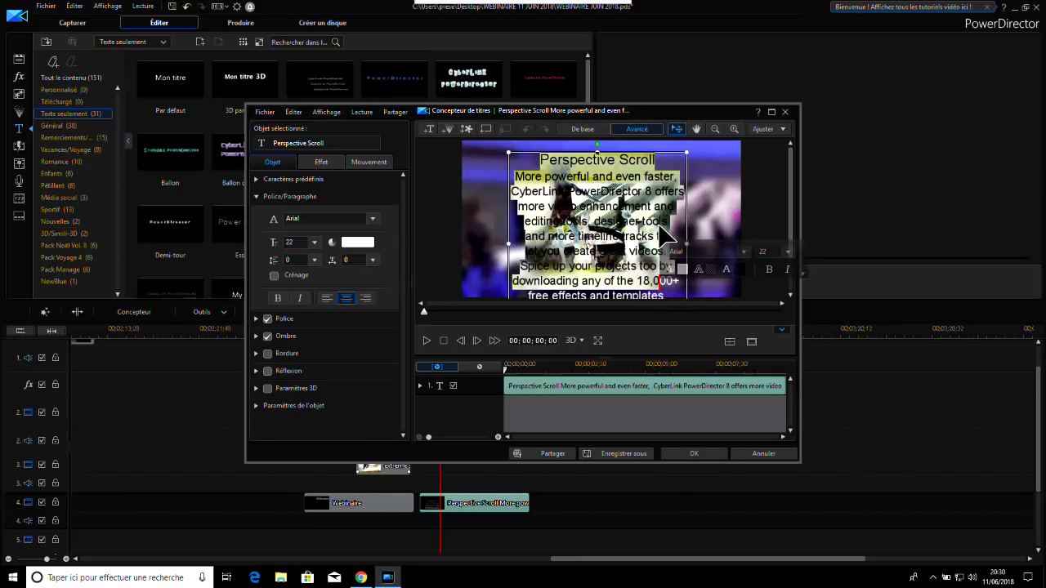
text(dhdhhh)
key(Return)
key(Return)
text(dknskngkng)
key(Return)
key(Return)
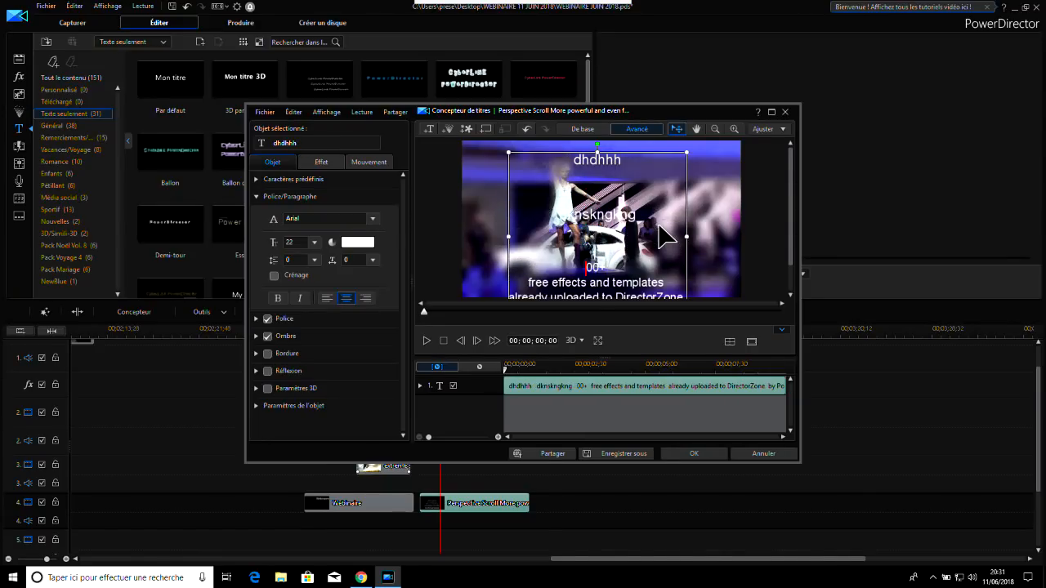
click(694, 453)
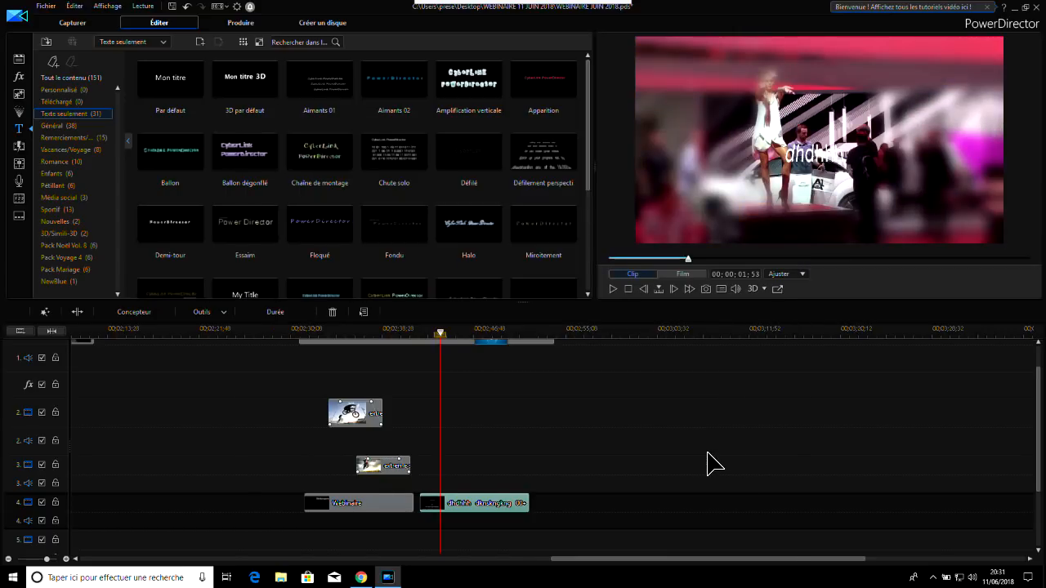
Play back the film over the edited scrolling title to review its perspective animation
click(614, 289)
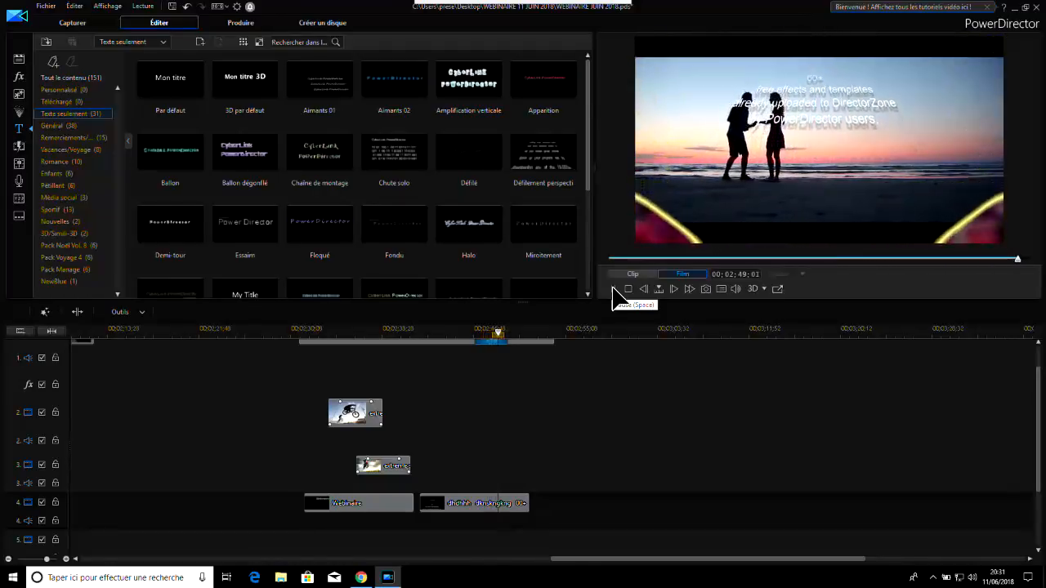
click(613, 289)
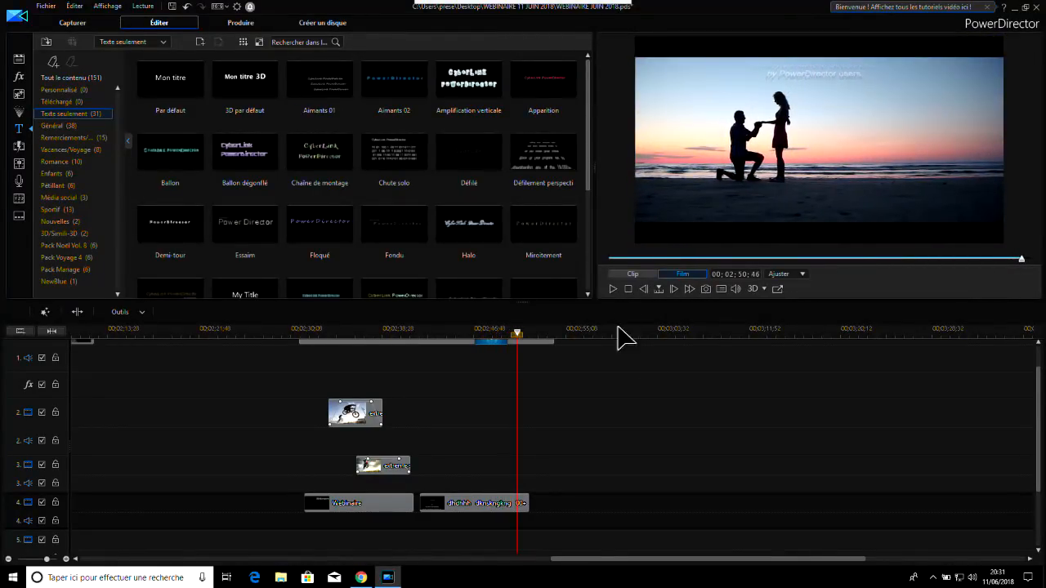
scroll(1040, 391, up, 2)
scroll(1041, 391, down, 1)
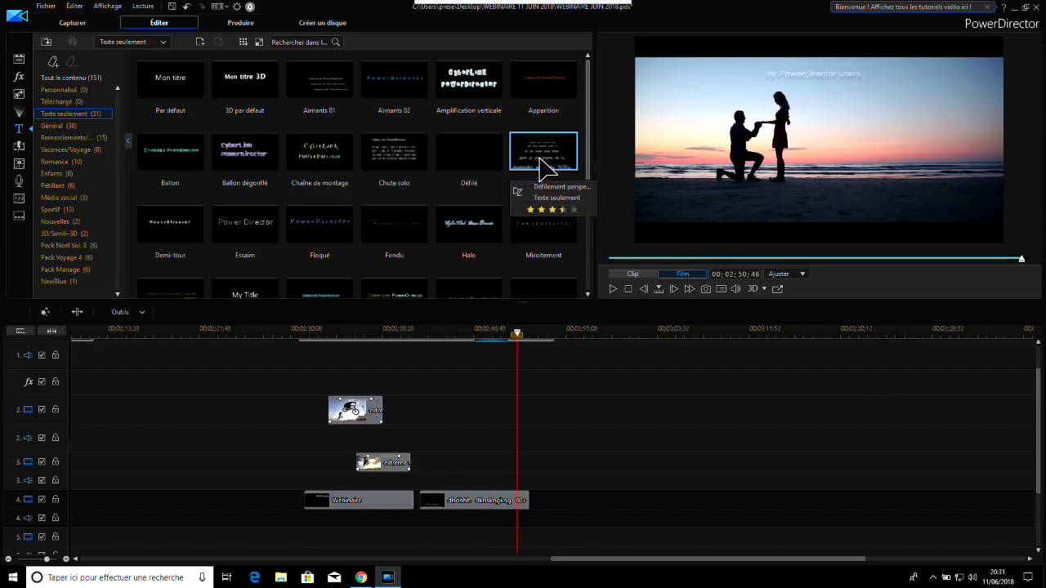
Display all title templates, preview Aimants 01 and browse further through the collection
click(51, 77)
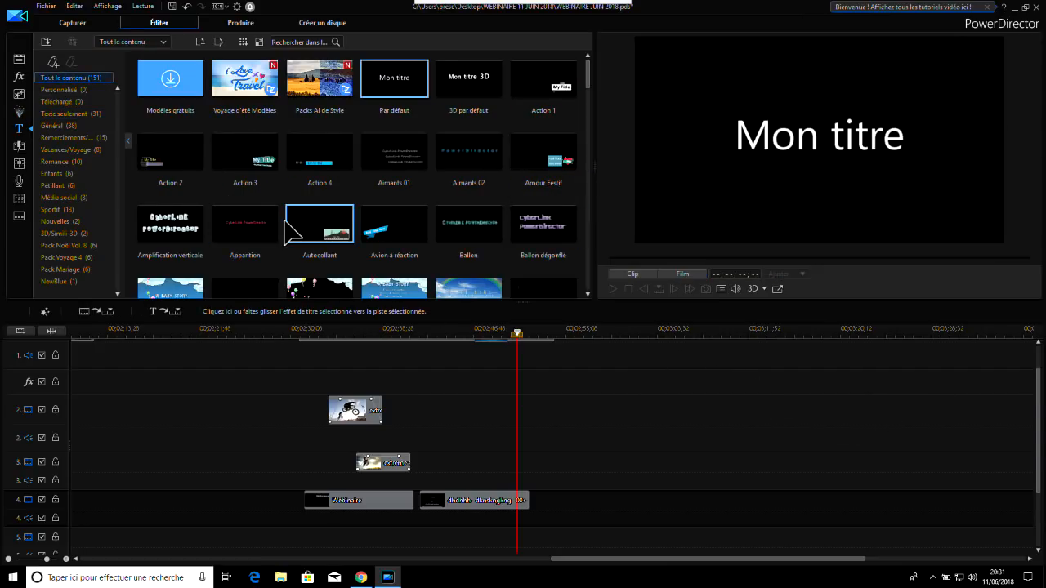
click(401, 155)
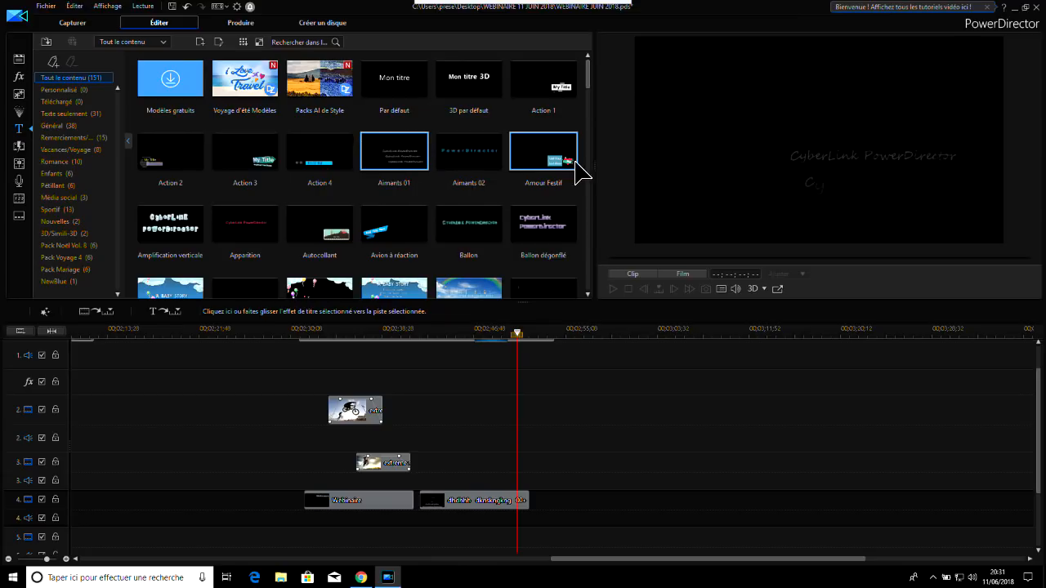
drag(587, 68, 589, 100)
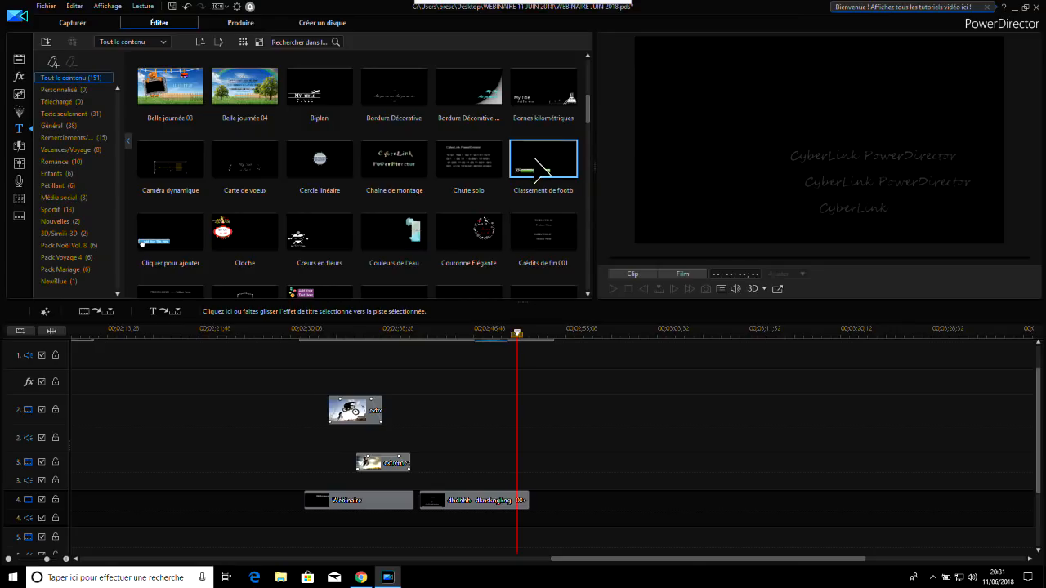
Try the Cliquer pour ajouter title on track 4 after the scrolling title, view it partway through, and delete it
click(168, 237)
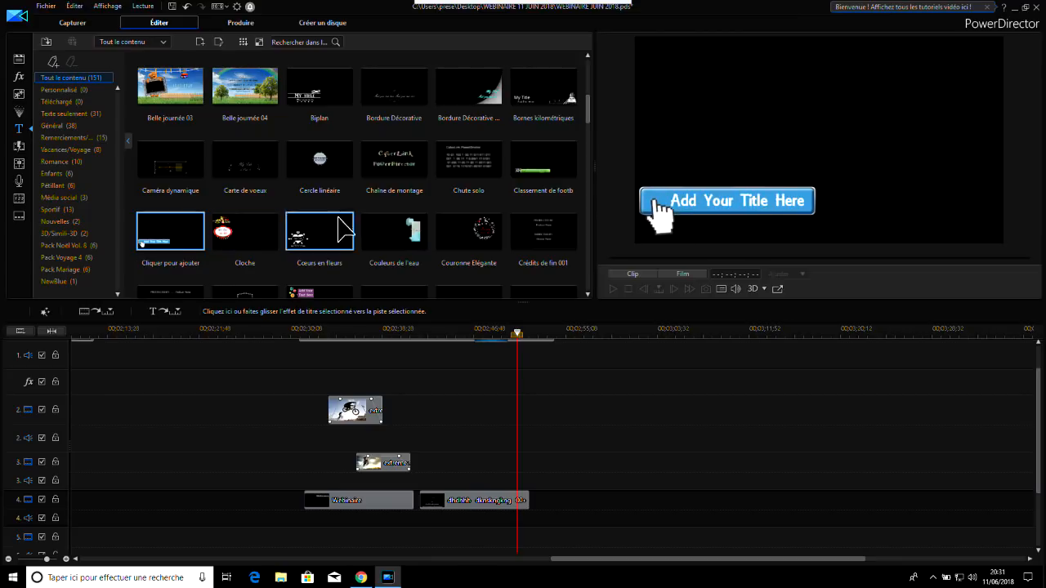
drag(535, 430, 577, 501)
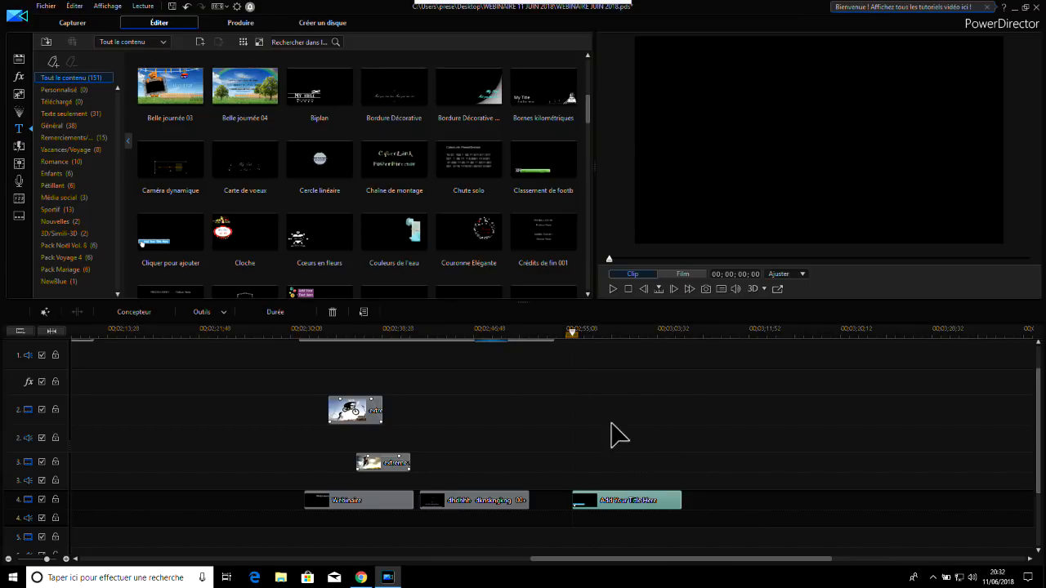
click(615, 331)
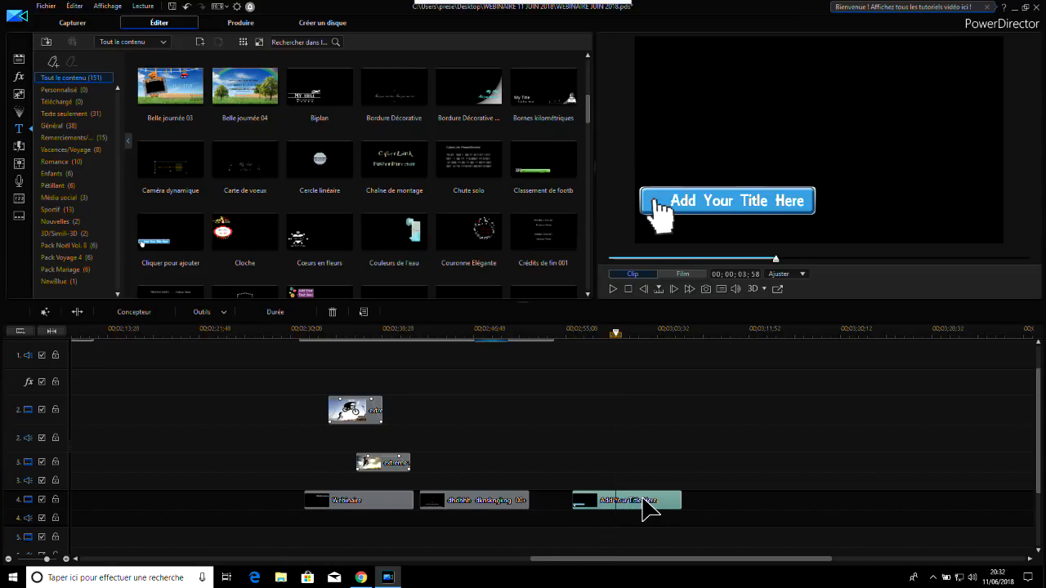
key(Delete)
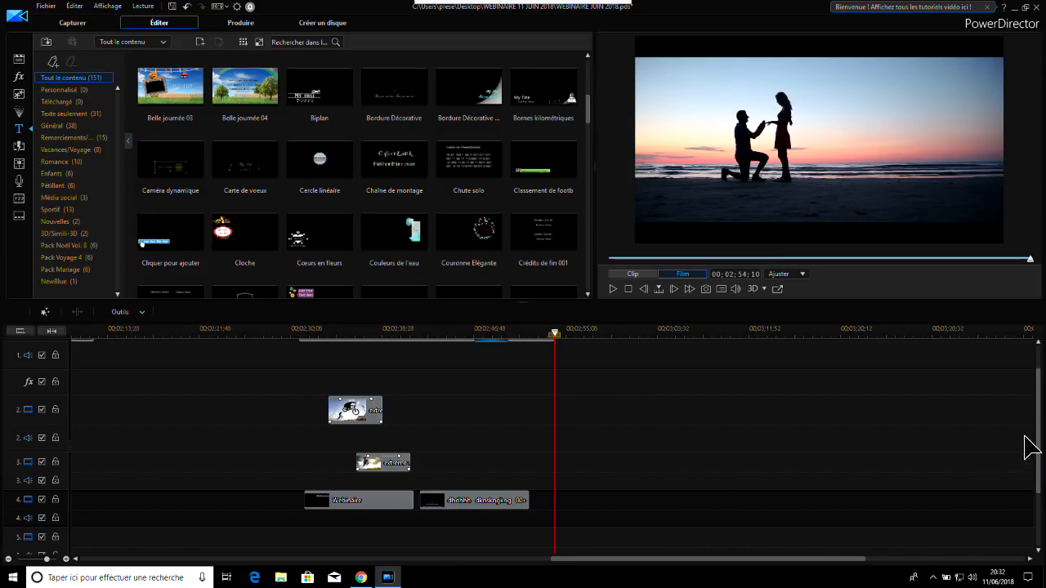
Play back the sequence from the start of the Dance clip through the picture-in-picture images and both titles
scroll(1040, 430, up, 3)
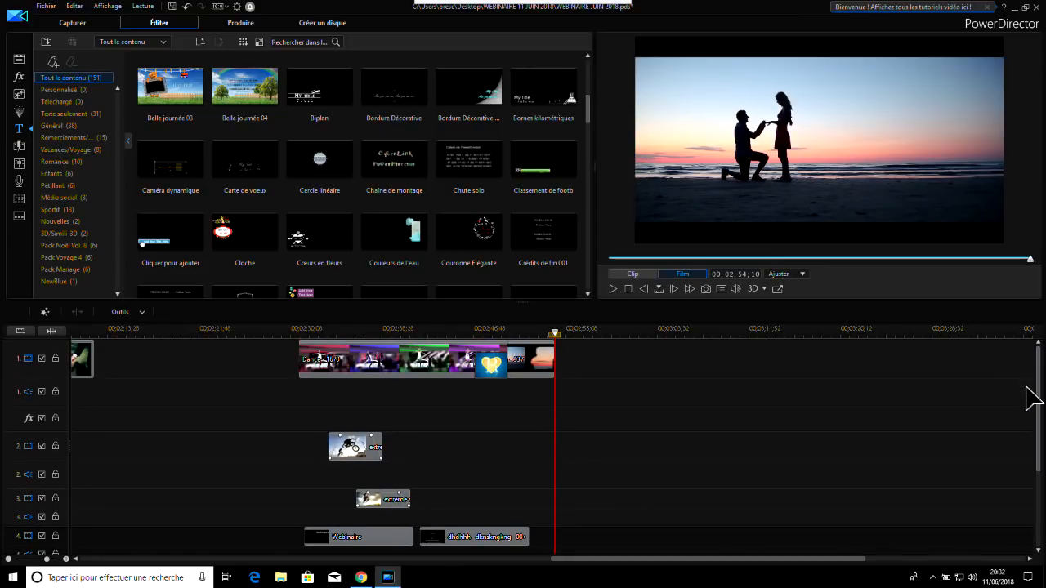
click(301, 328)
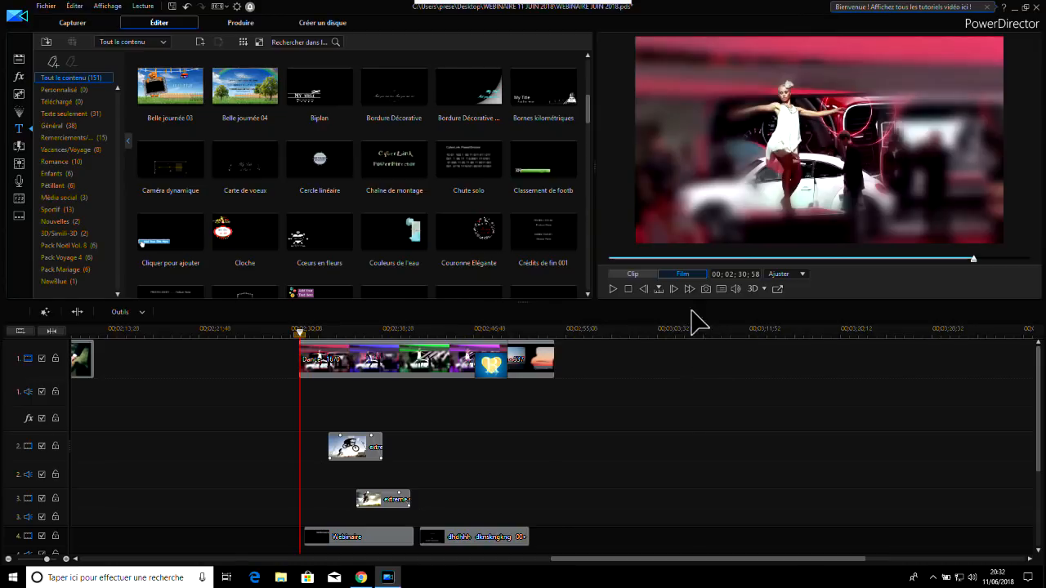
click(615, 289)
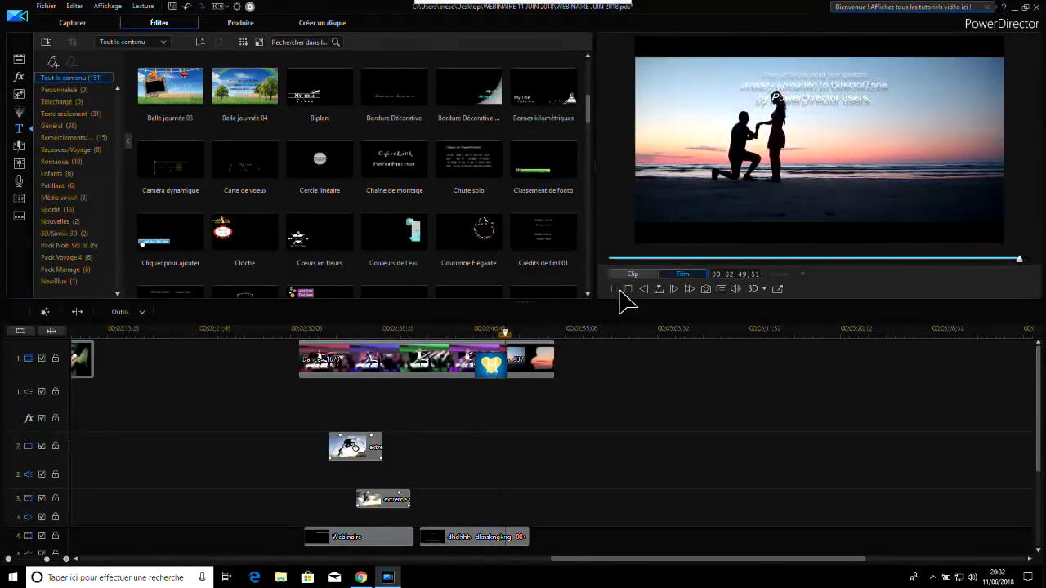
click(615, 289)
drag(726, 558, 725, 558)
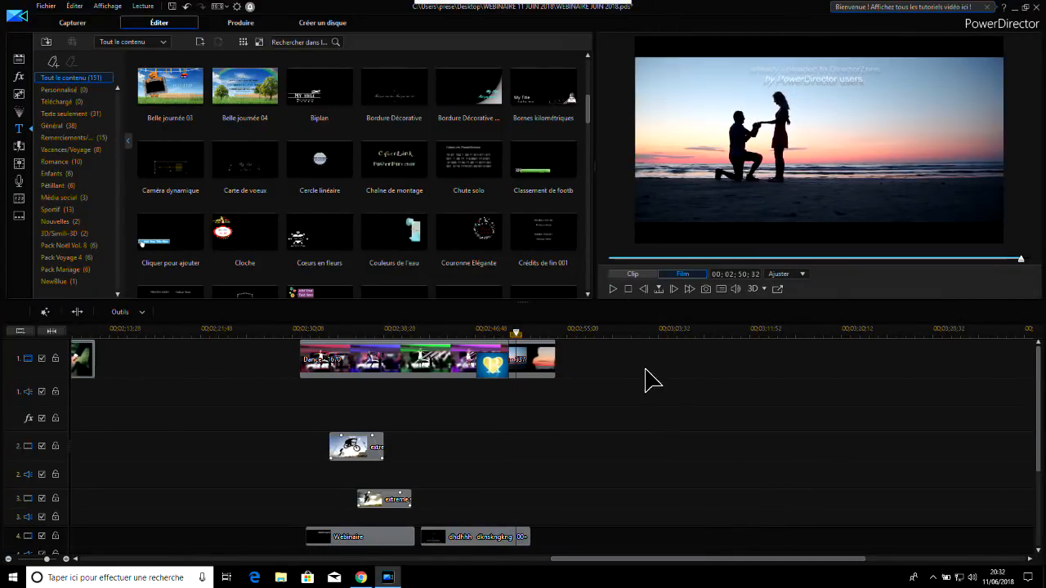
click(531, 331)
Return to the beginning of the timeline and show only the media library clips tagged SYNC
drag(659, 558, 141, 563)
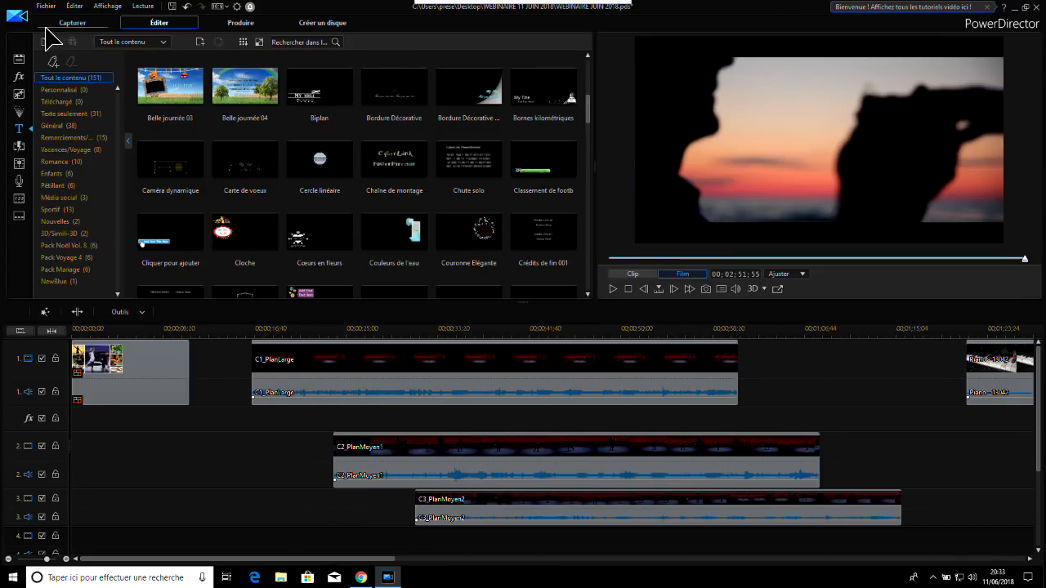
click(18, 60)
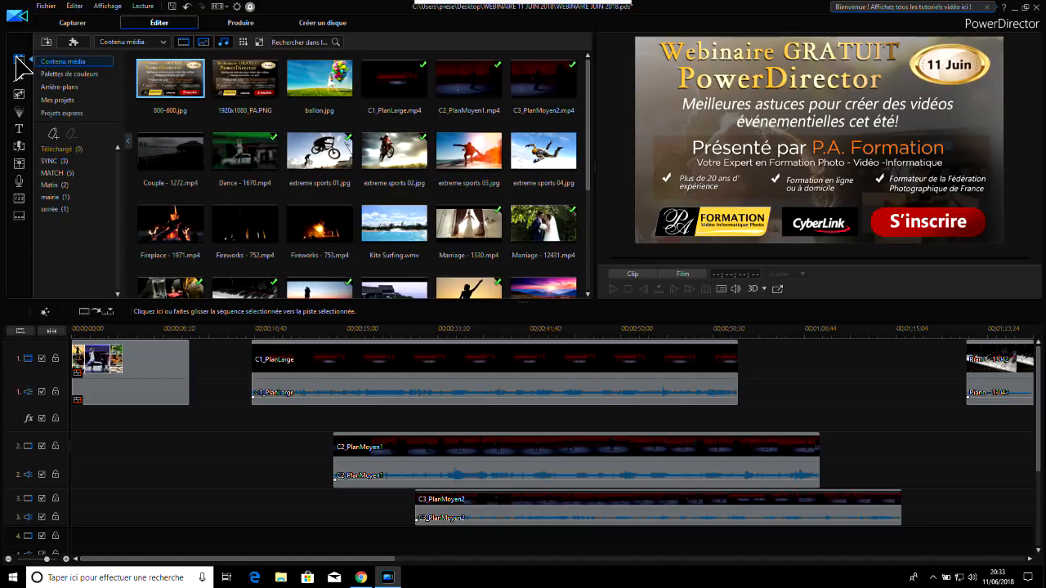
click(52, 162)
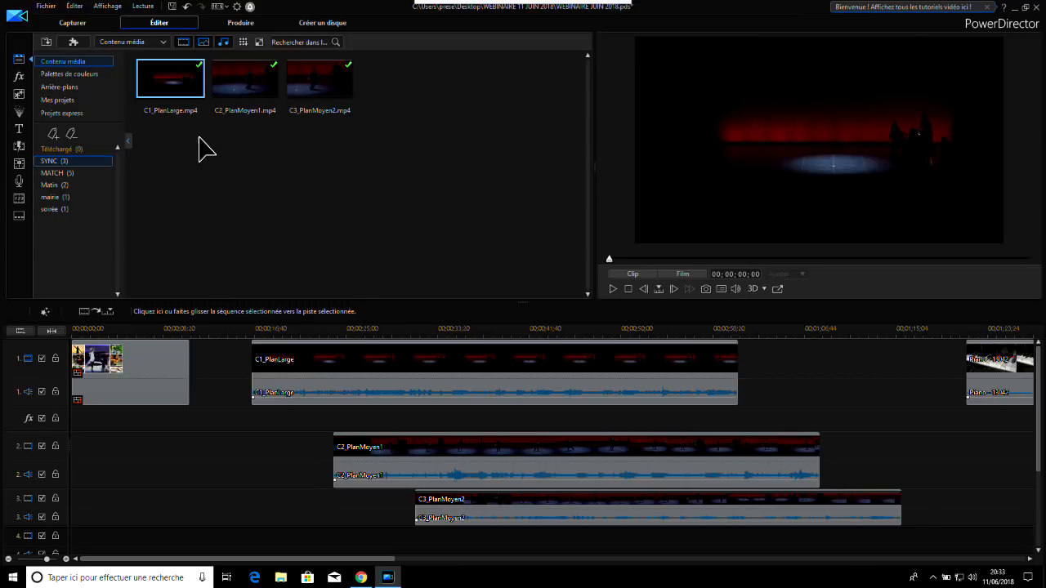
Examine the C1_PlanLarge, C2_PlanMoyen1 and C3_PlanMoyen2 clips on their tracks, comparing their framing and audio offsets
click(354, 361)
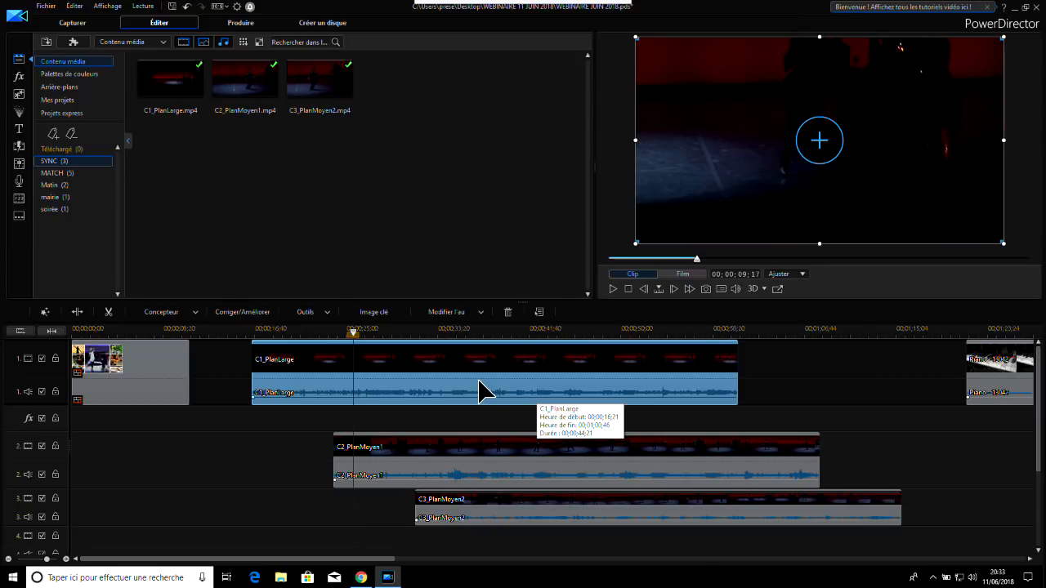
click(262, 90)
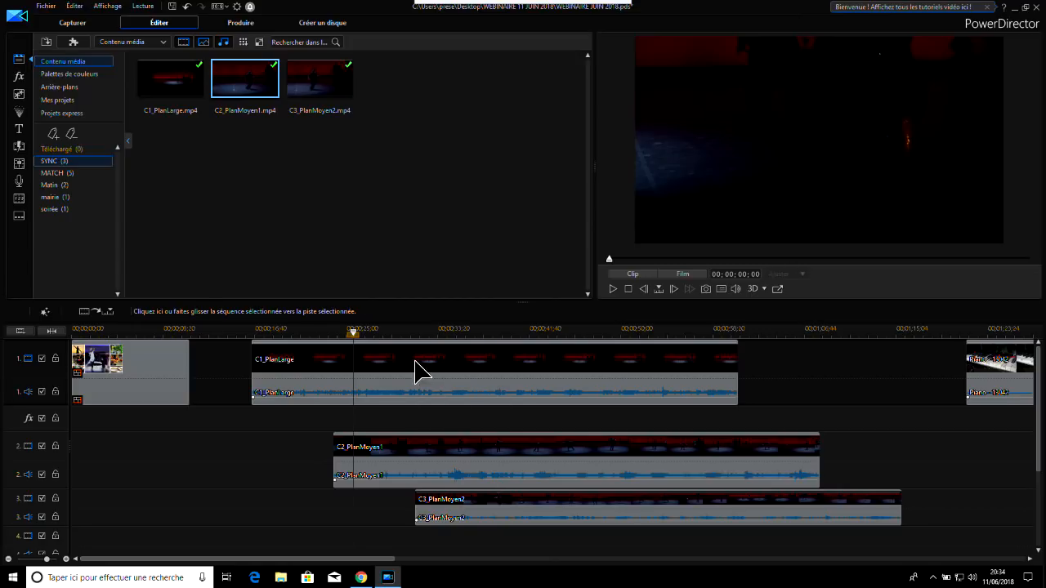
click(431, 330)
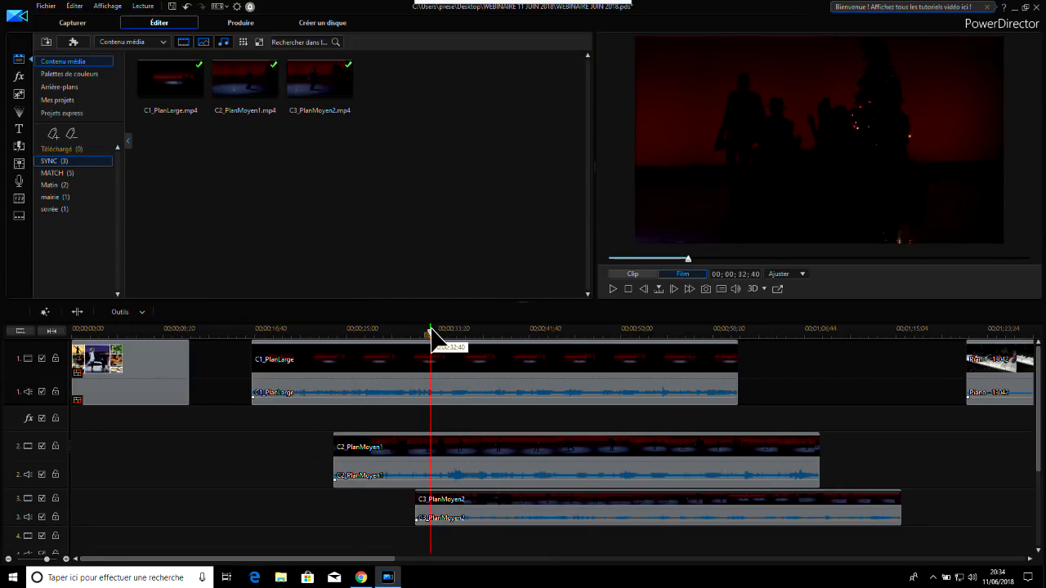
click(281, 330)
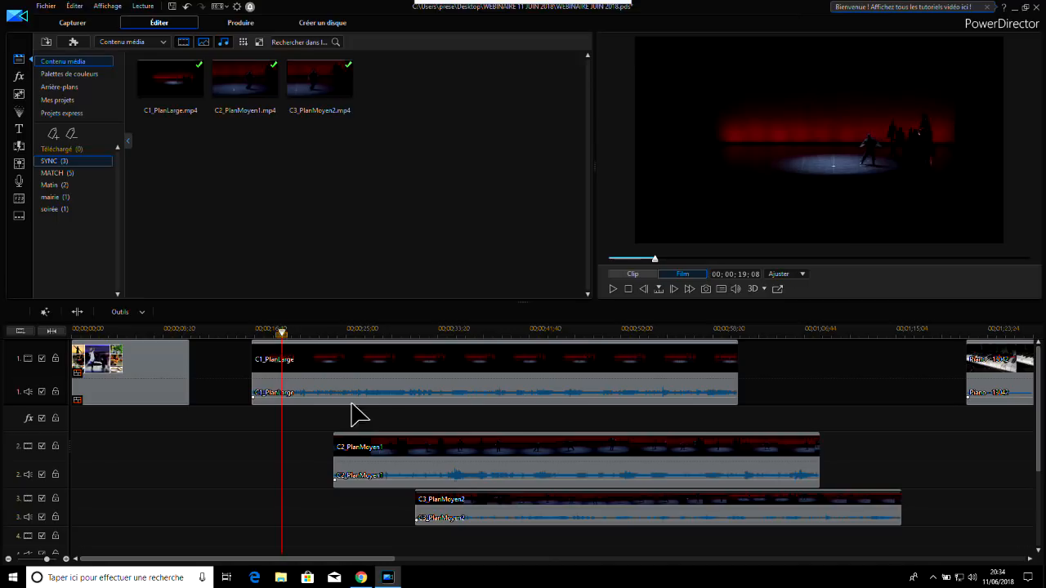
click(388, 376)
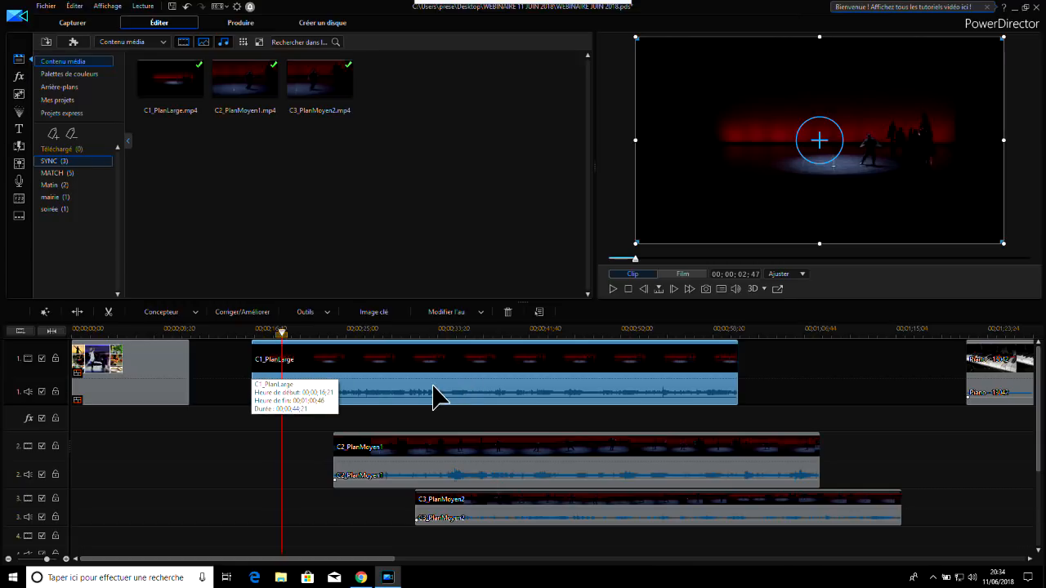
click(445, 474)
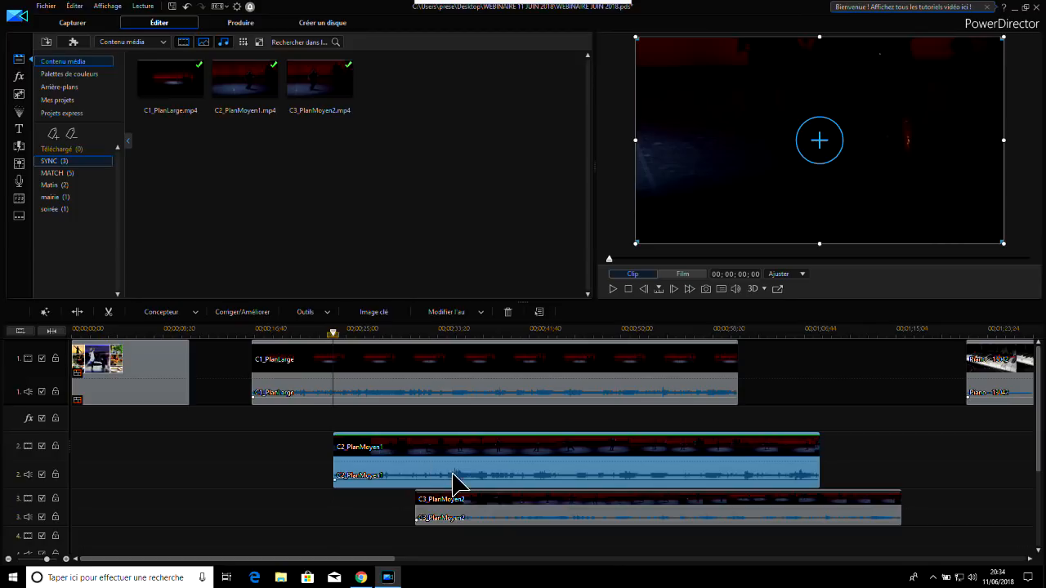
click(483, 509)
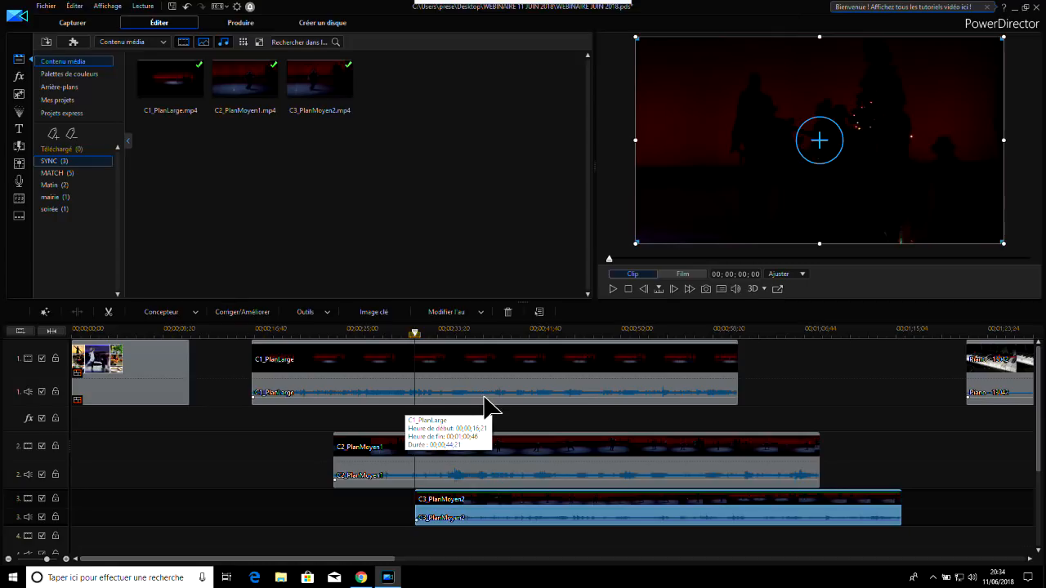
click(502, 468)
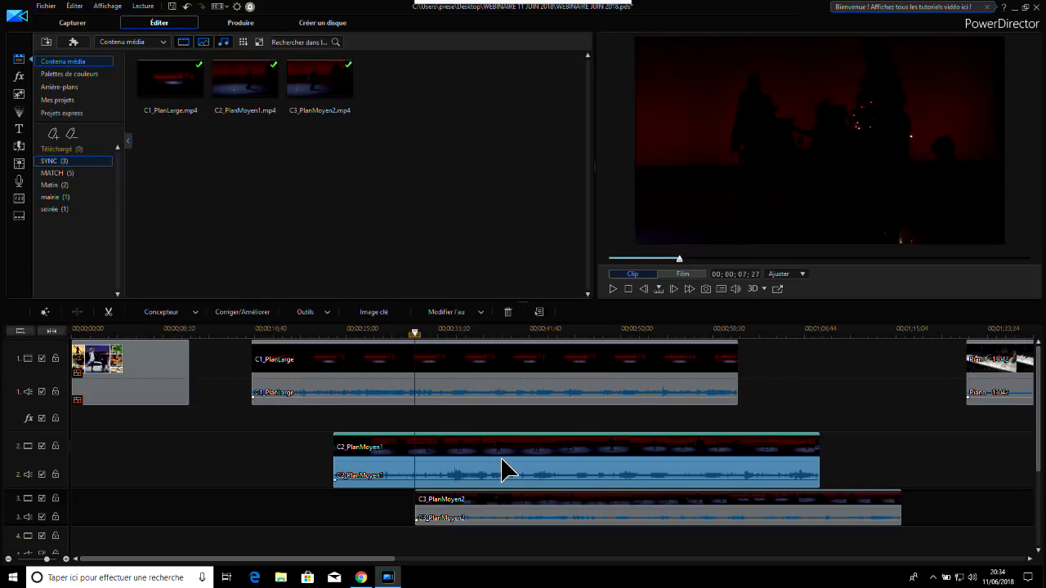
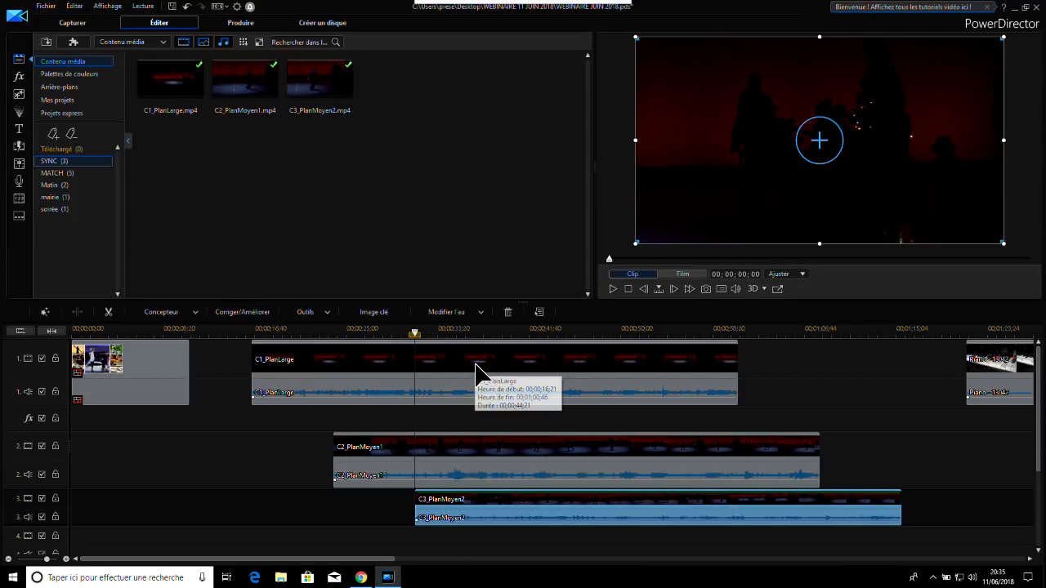
Play back the timeline twice from about 00;00;21 through C1_PlanLarge into C2_PlanMoyen1 to compare the two shots
click(476, 369)
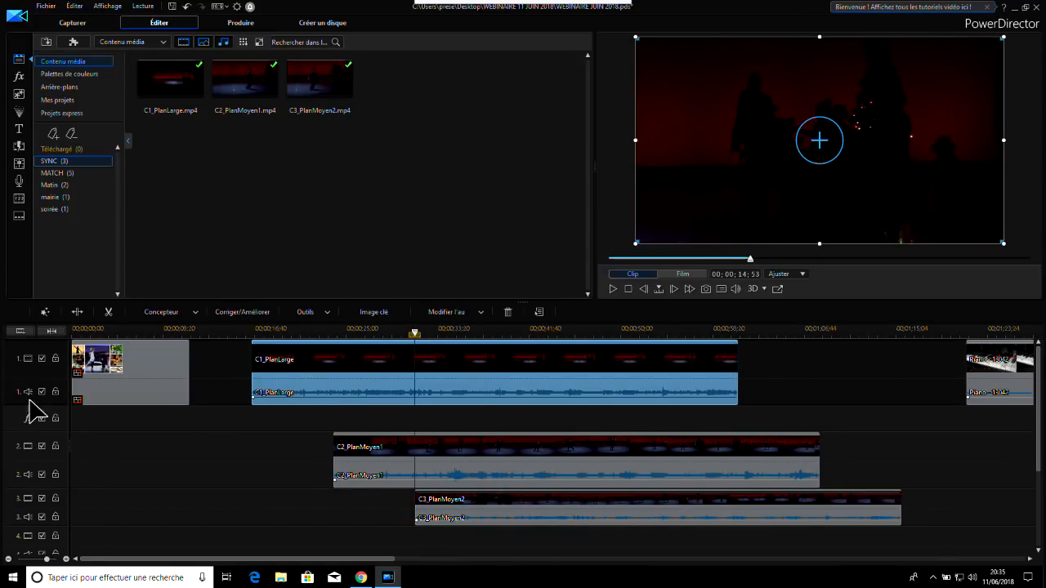
click(308, 331)
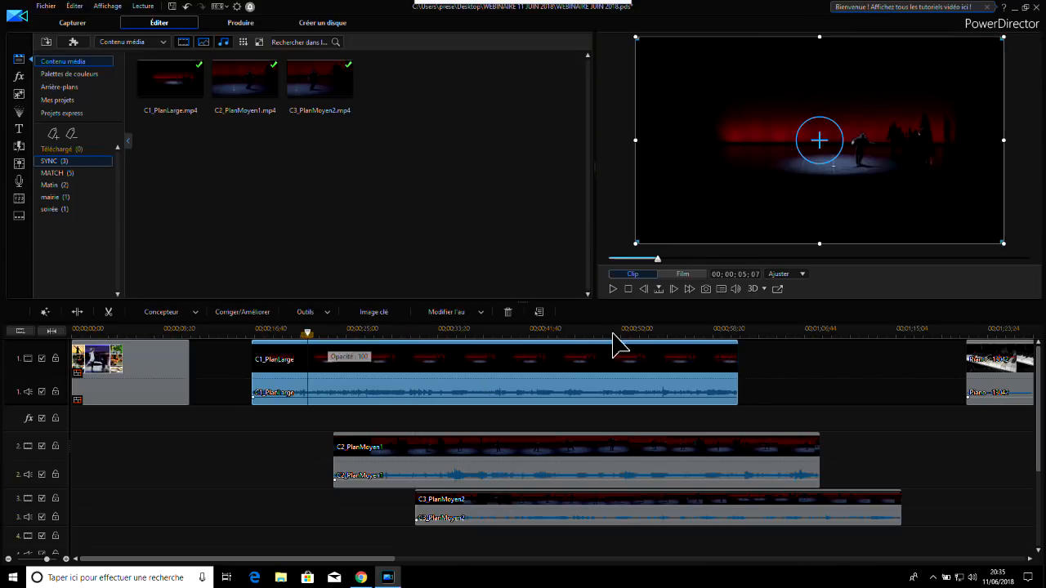
click(614, 289)
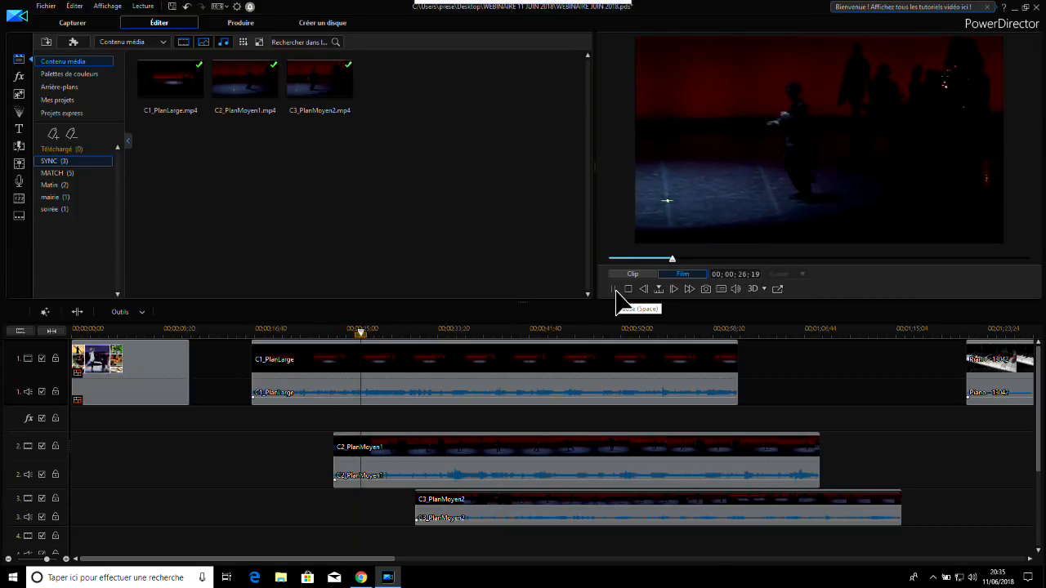
click(615, 291)
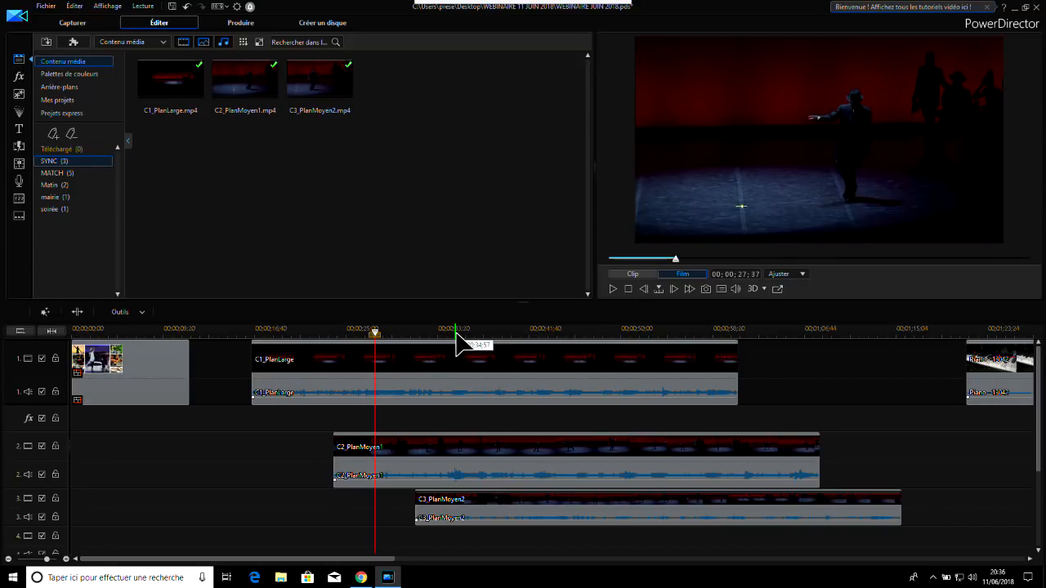
click(304, 332)
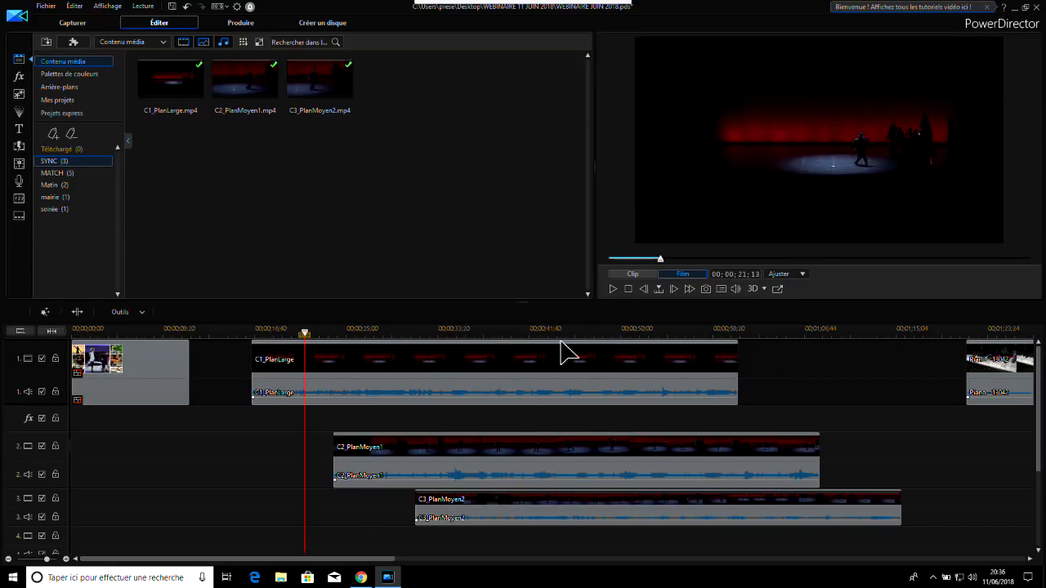
click(614, 289)
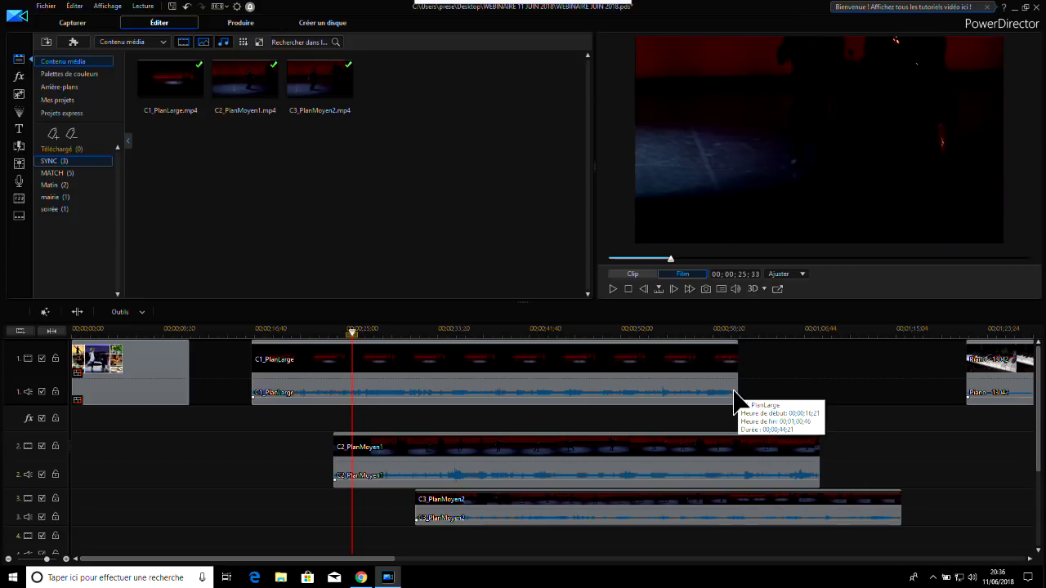
Disable both the video and the audio of track 3, which holds C3_PlanMoyen2
click(396, 360)
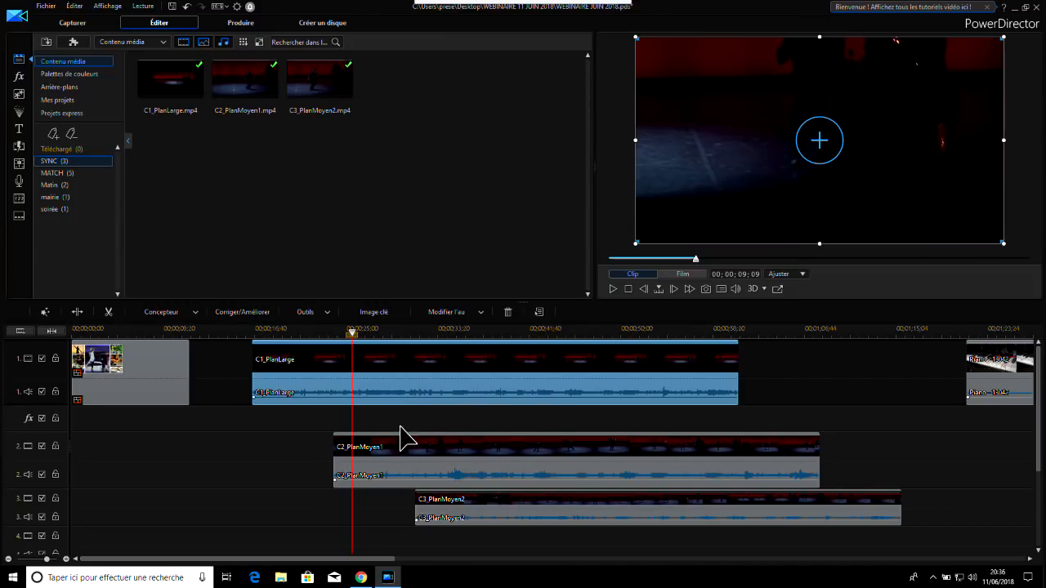
click(452, 459)
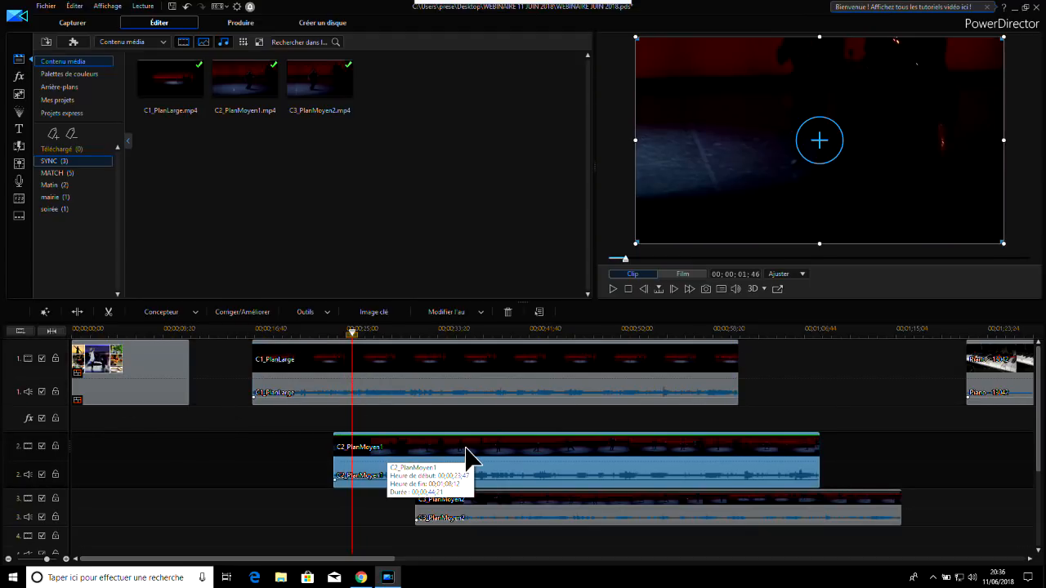
click(633, 513)
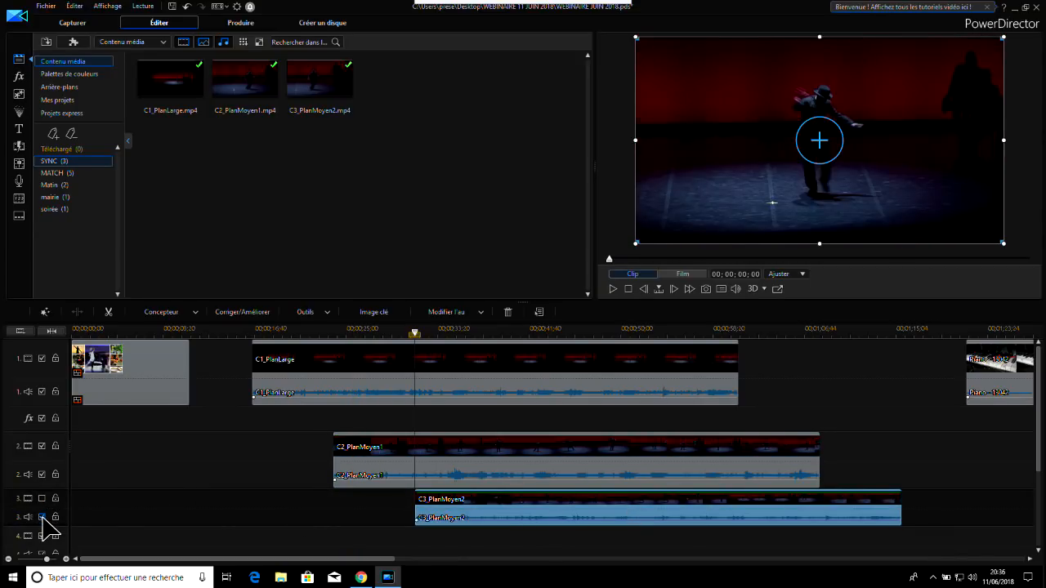
click(42, 517)
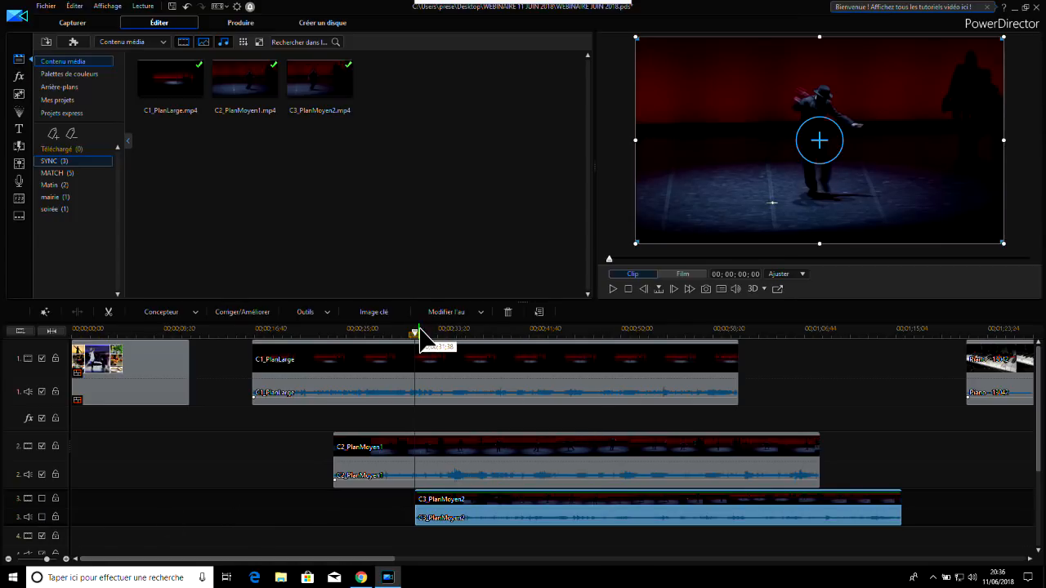
Split C2_PlanMoyen1 at 00;00;33;16 and delete its opening part, leaving the gap in place
drag(418, 335, 439, 350)
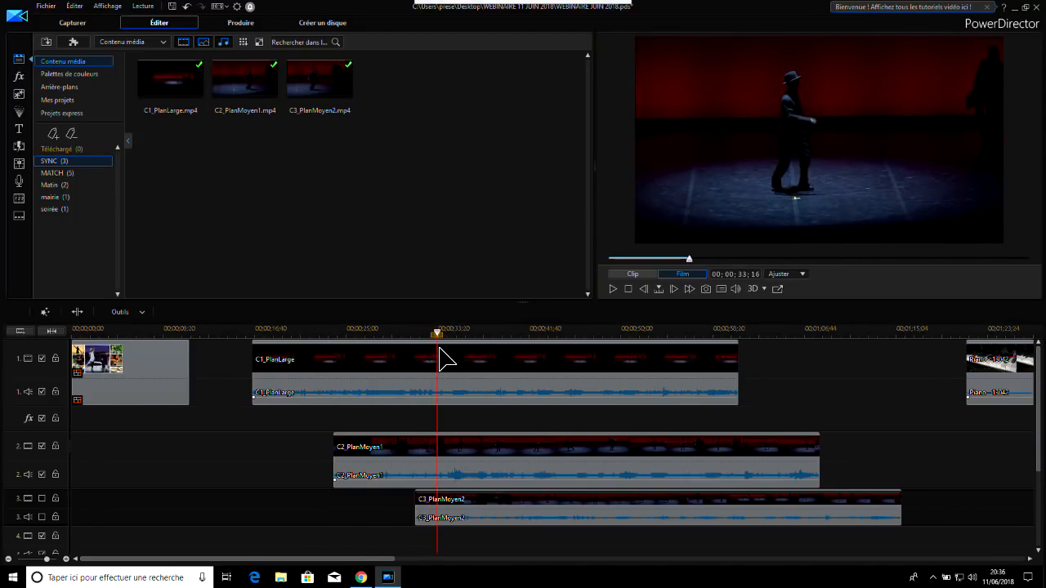
click(488, 457)
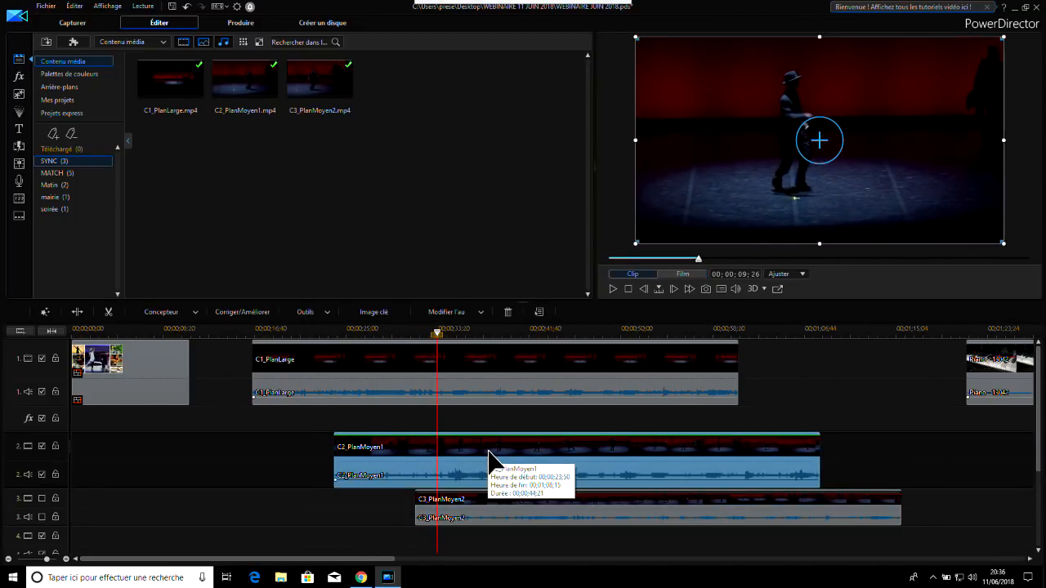
click(77, 311)
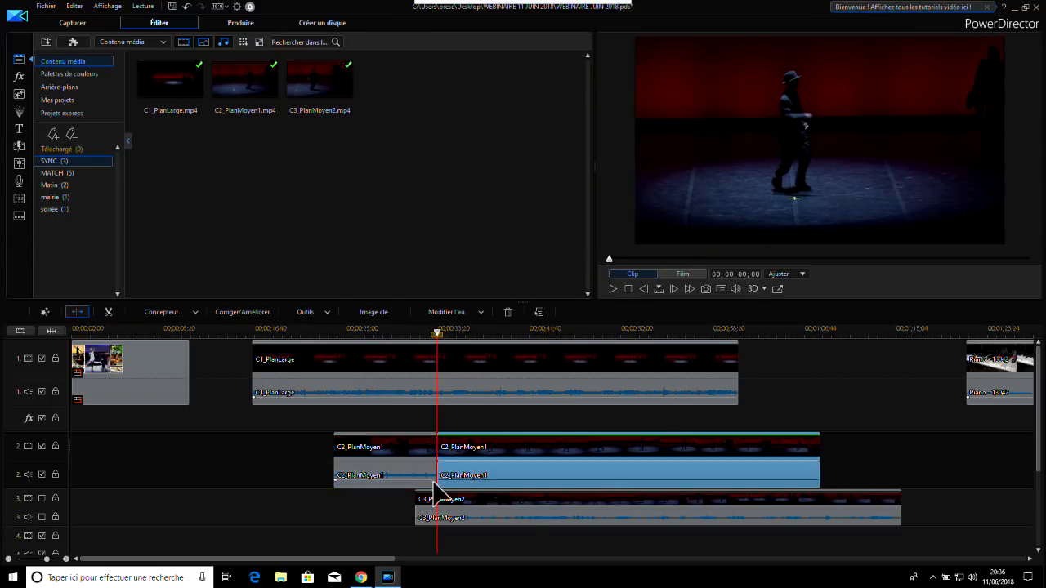
click(393, 449)
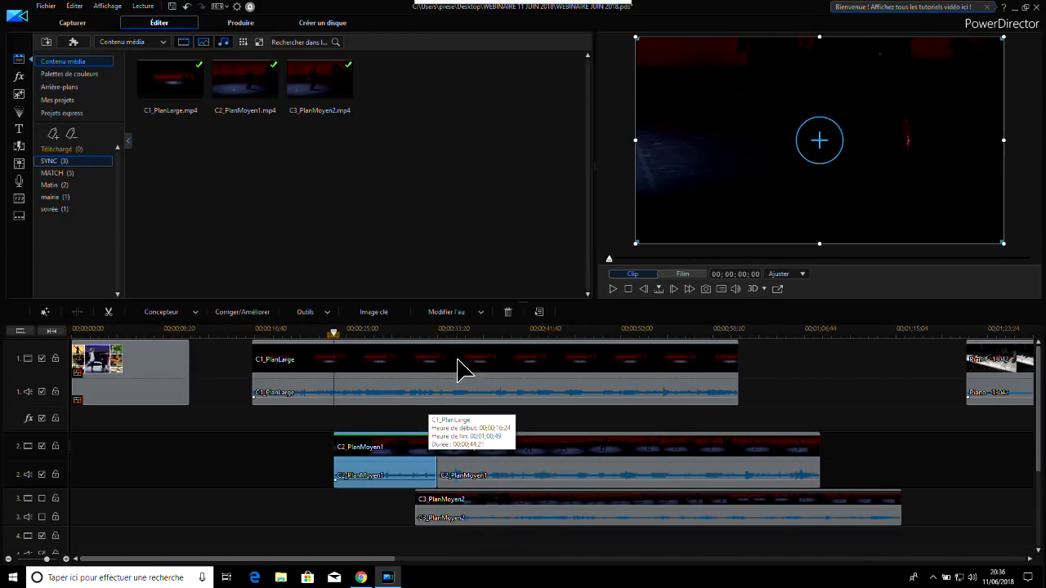
click(511, 311)
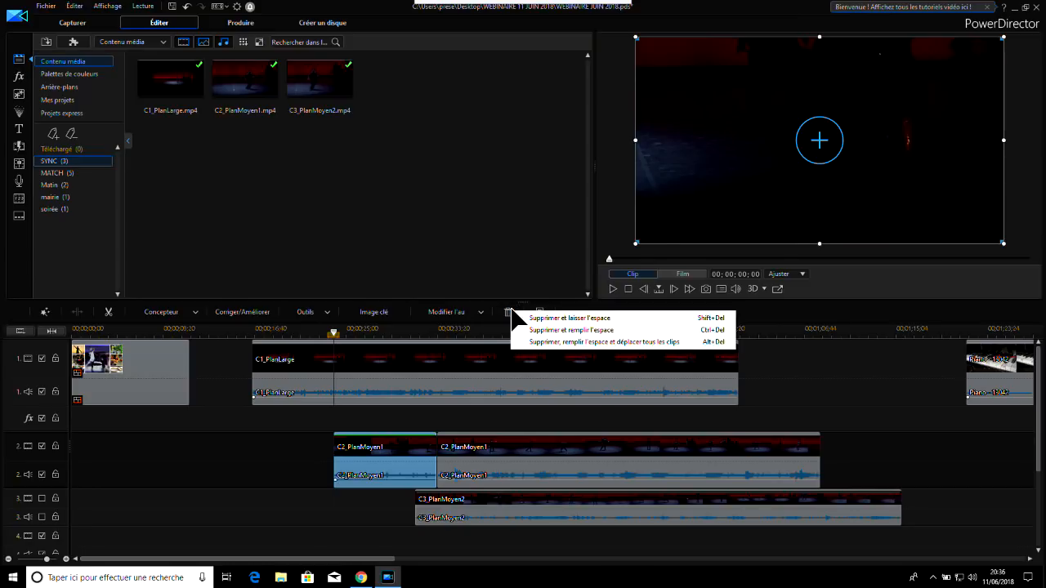
click(558, 319)
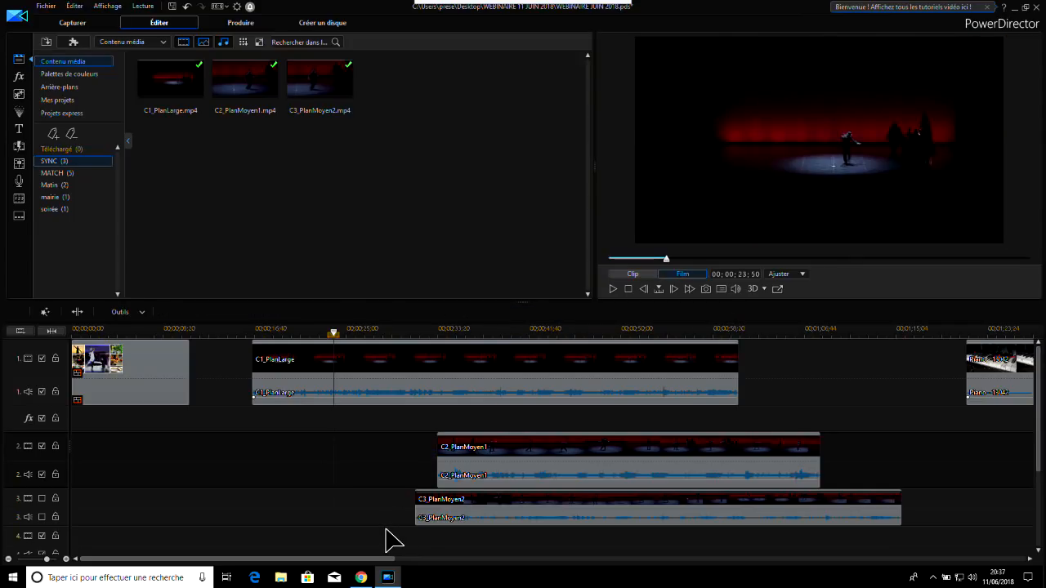
Split the remaining C2_PlanMoyen1 clip at 00;00;07;20 from its start
click(575, 462)
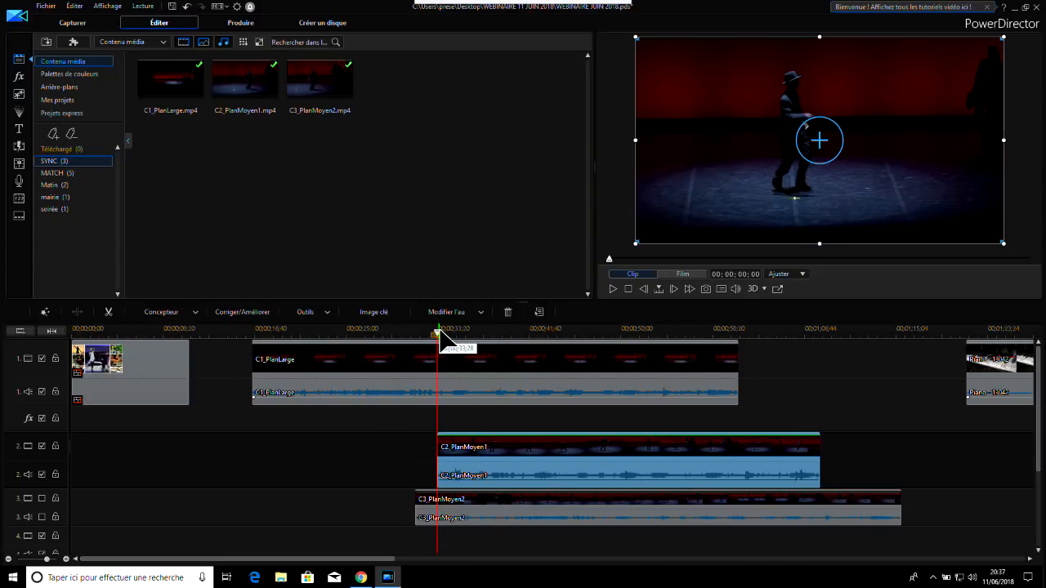
drag(439, 335, 520, 355)
click(579, 449)
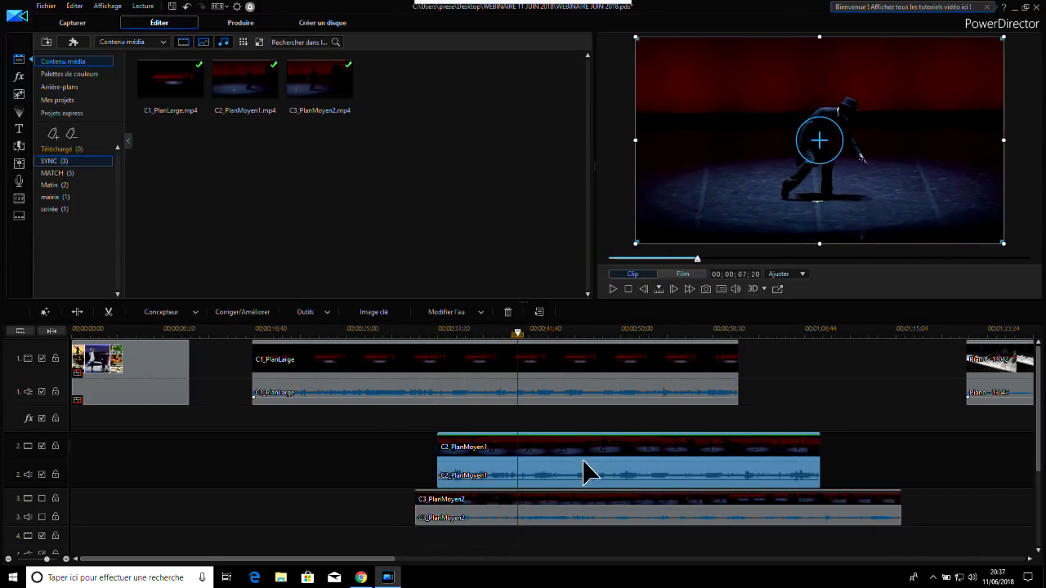
click(78, 311)
Split the rest of C2_PlanMoyen1 at 00;00;52;27 on the timeline and delete the middle section, leaving its gap
click(542, 334)
drag(555, 333, 628, 351)
key(space)
click(629, 464)
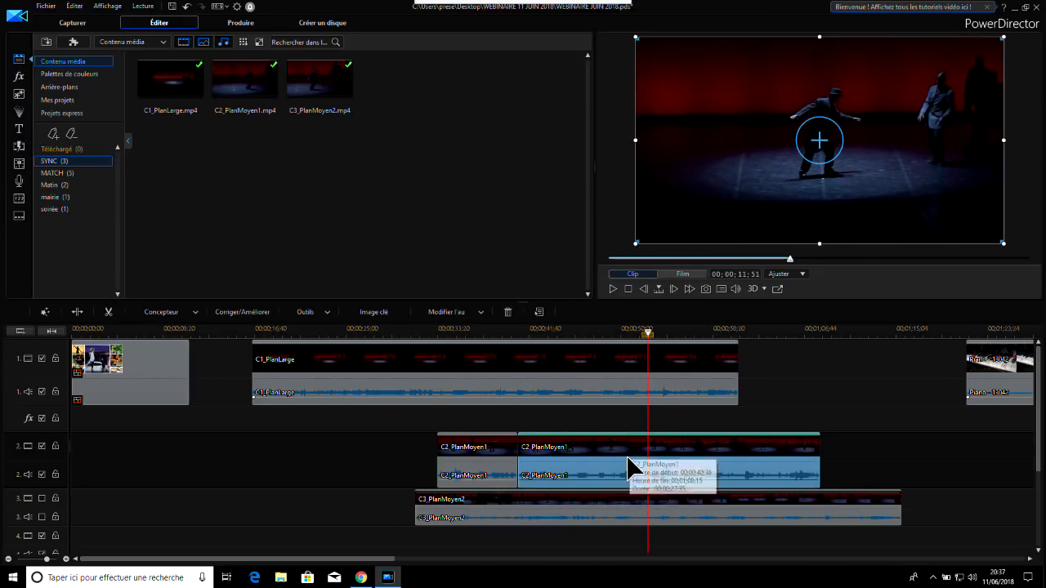
click(79, 313)
click(576, 444)
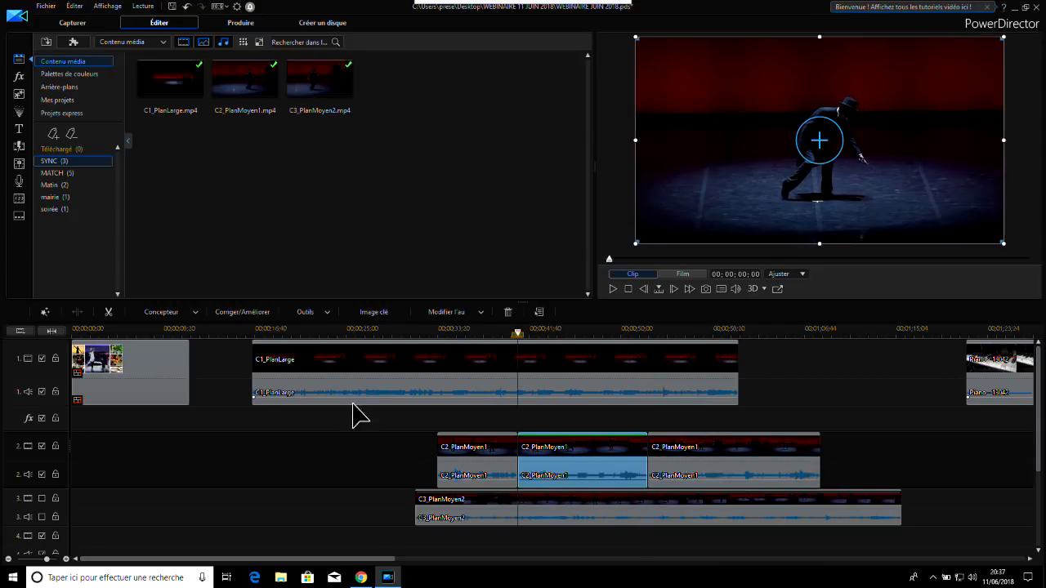
click(508, 312)
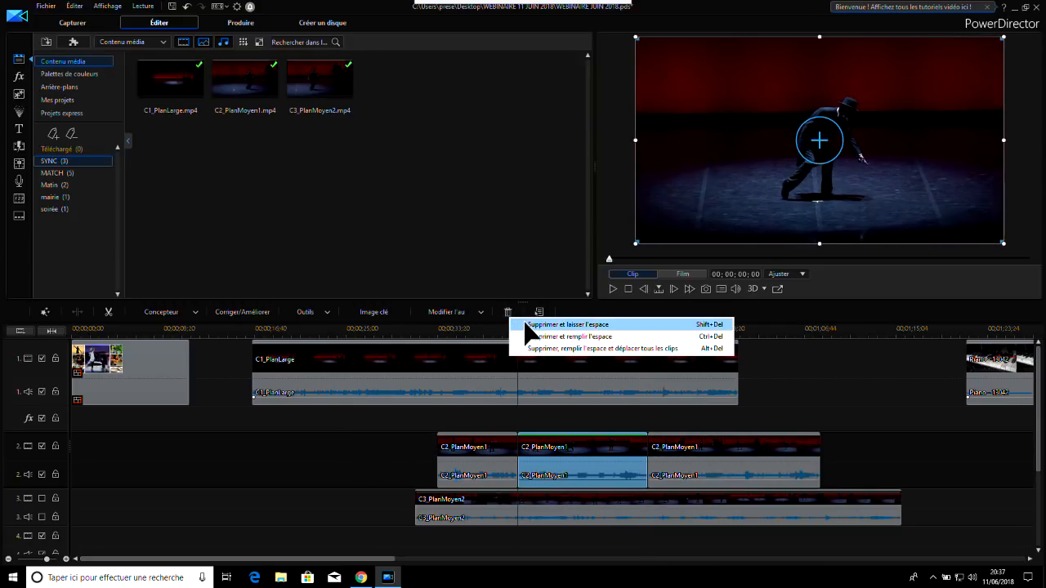
click(527, 325)
Split the last C2_PlanMoyen1 section at 00;01;02;38 on the timeline
drag(540, 343, 759, 376)
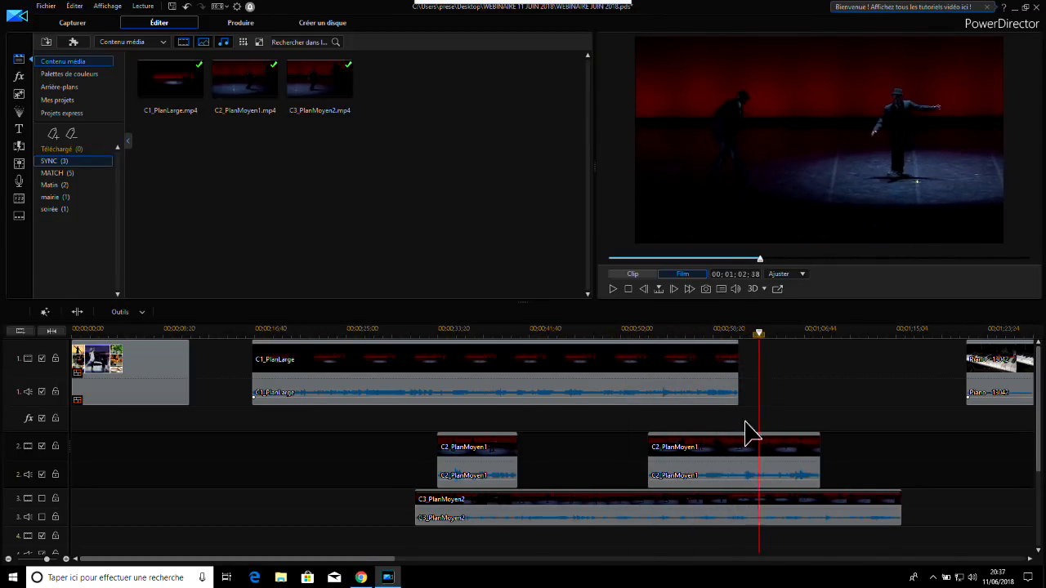
click(741, 460)
click(77, 312)
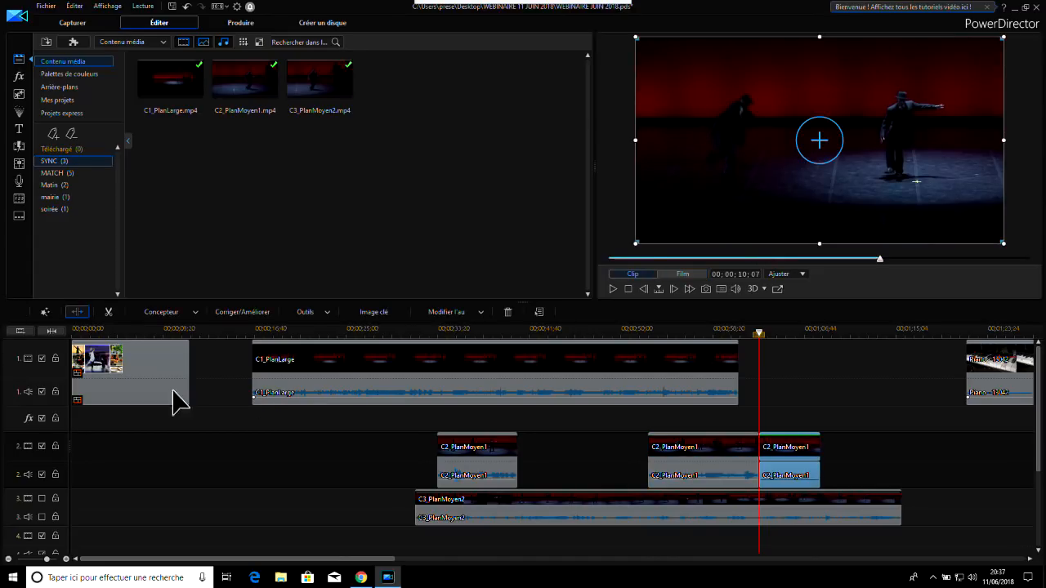
Split the C2_PlanMoyen1 section at 00;00;58;48 and delete the short piece after that cut, leaving the gap
click(699, 462)
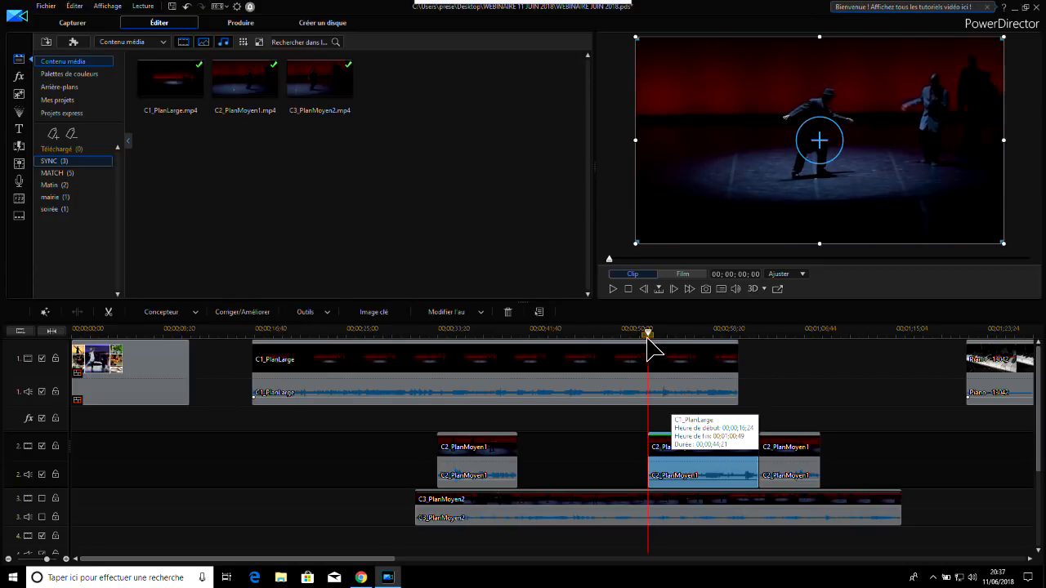
drag(648, 331, 718, 331)
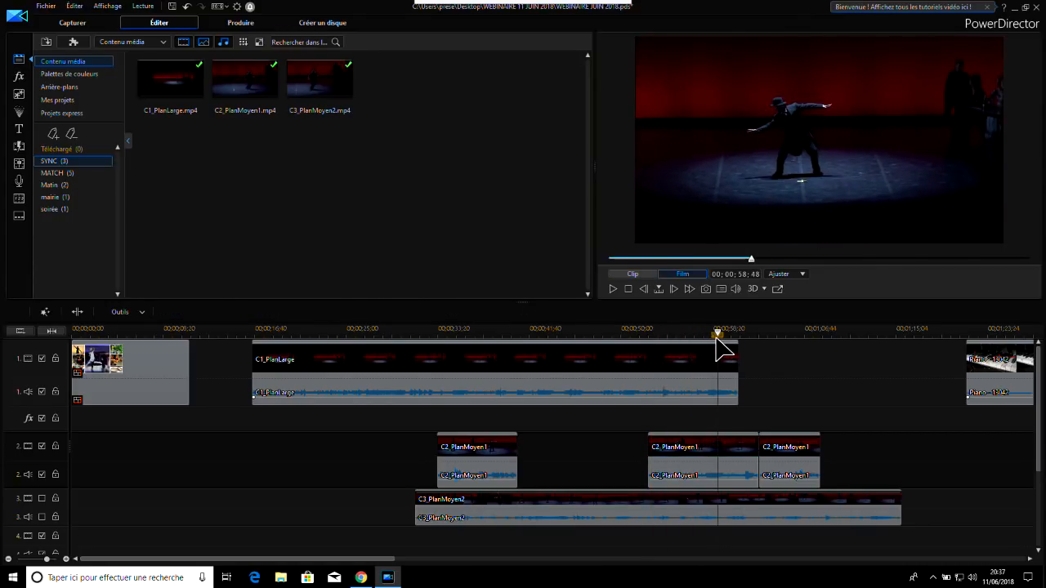
click(77, 311)
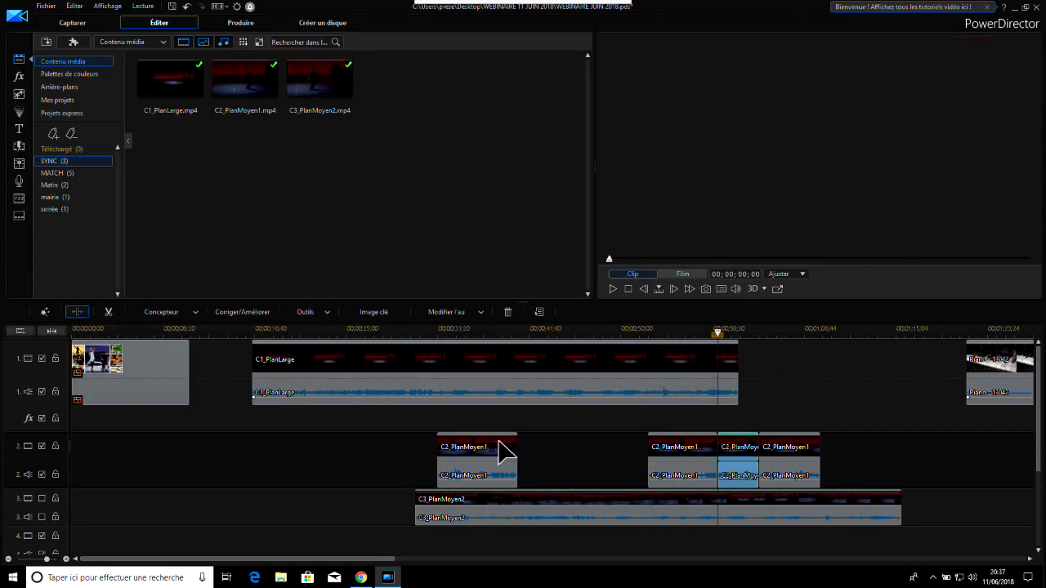
click(722, 461)
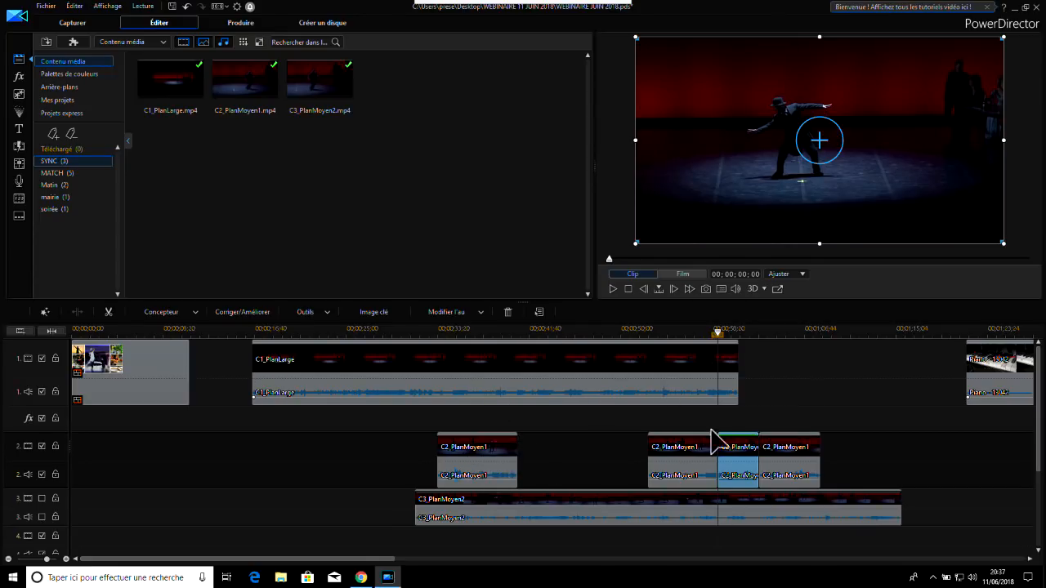
click(507, 312)
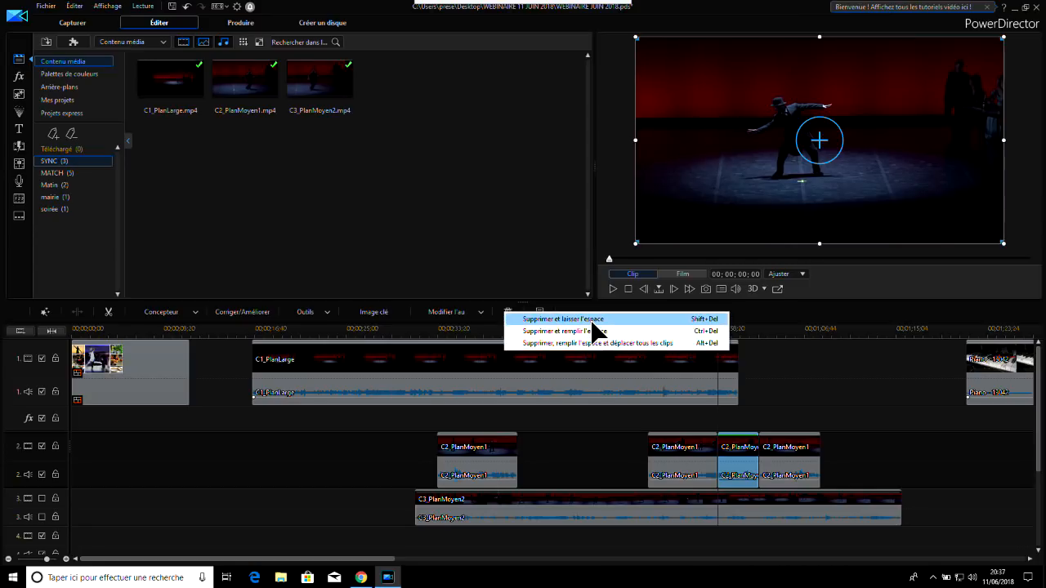
click(590, 319)
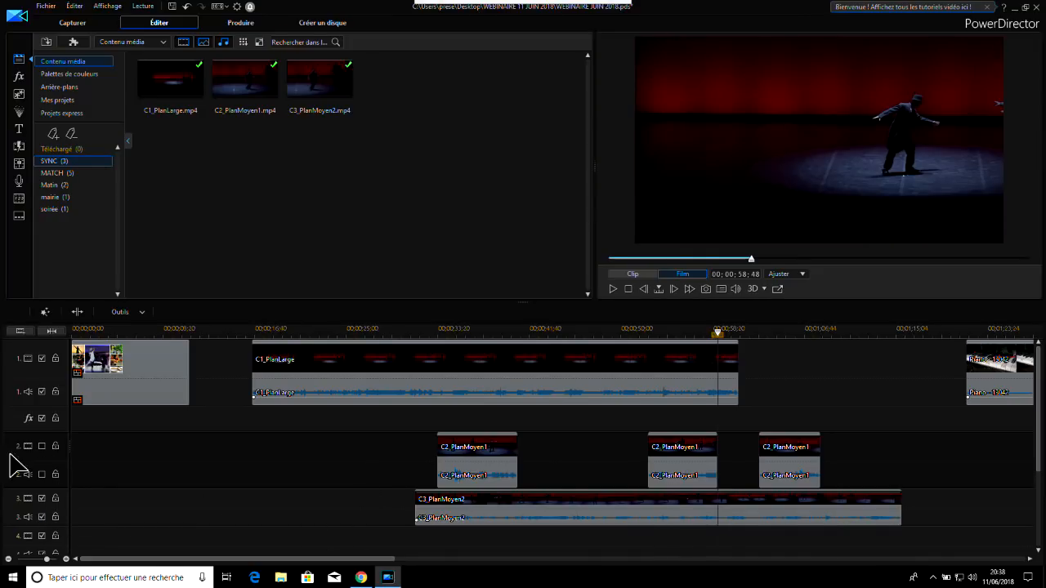
Split C3_PlanMoyen2 on track 3 at 00;00;11;51 from the clip's start
click(523, 503)
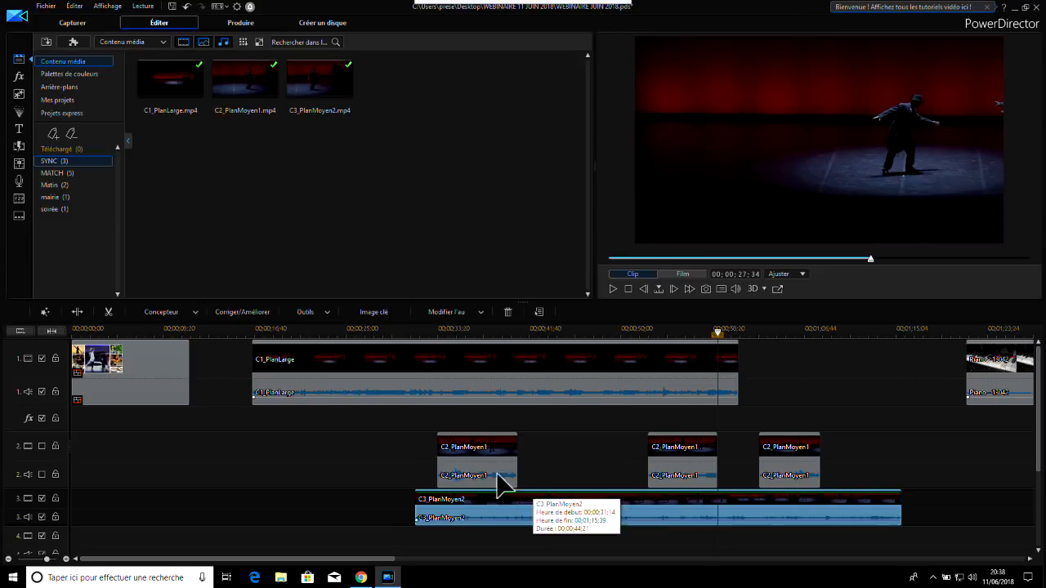
click(392, 335)
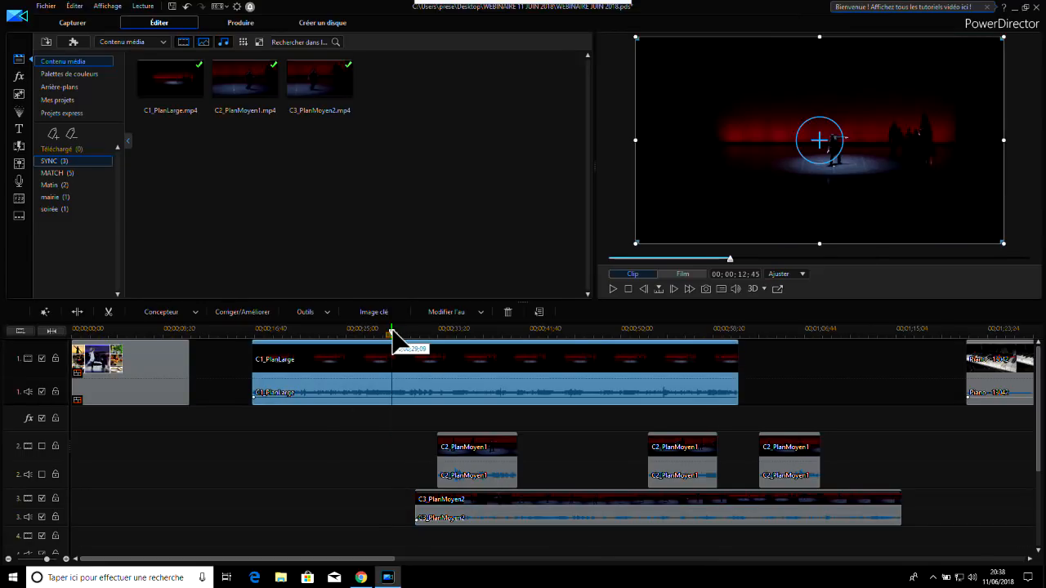
click(556, 518)
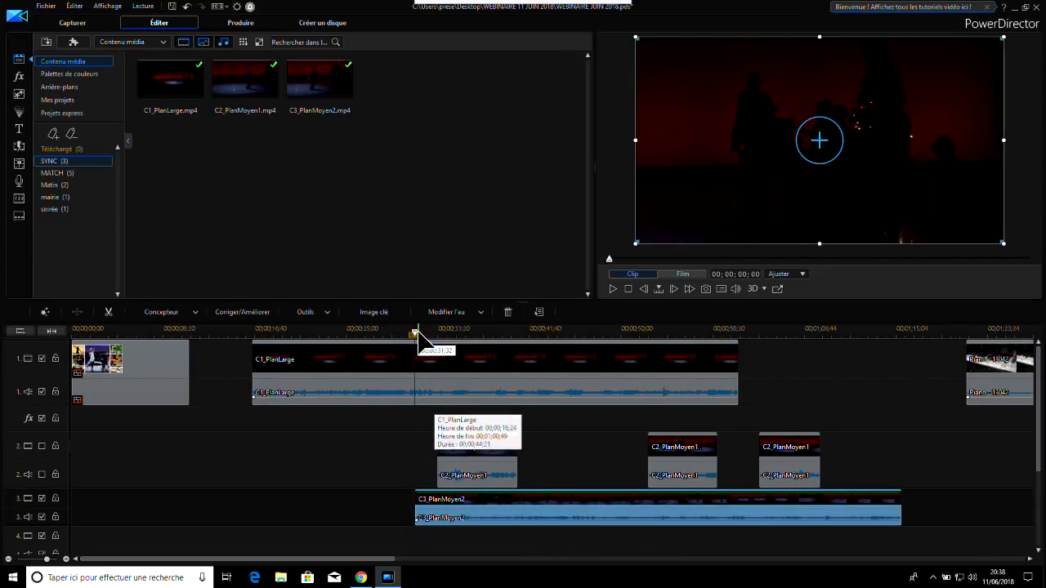
drag(415, 331, 544, 332)
click(602, 514)
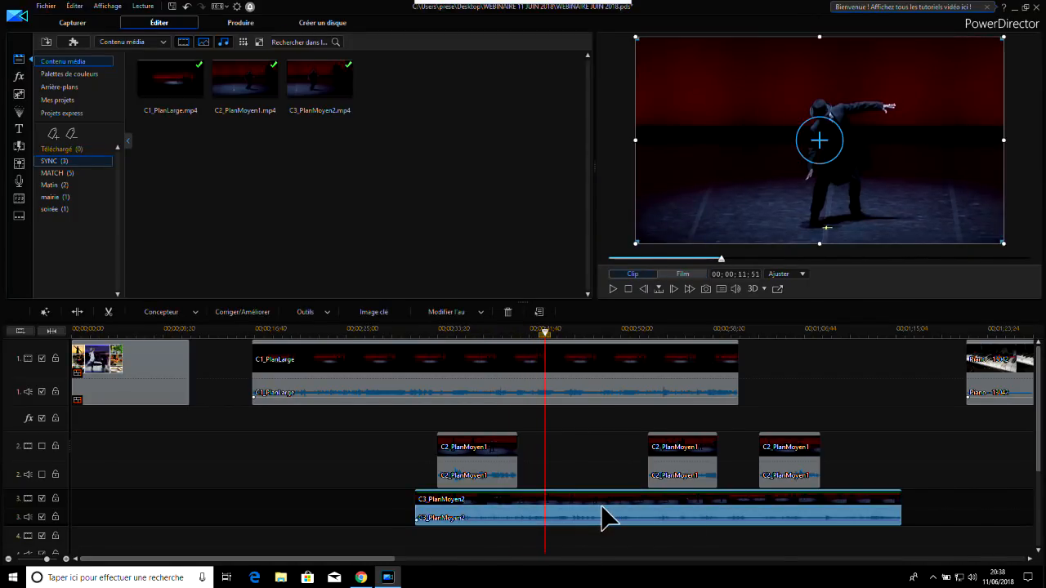
click(77, 312)
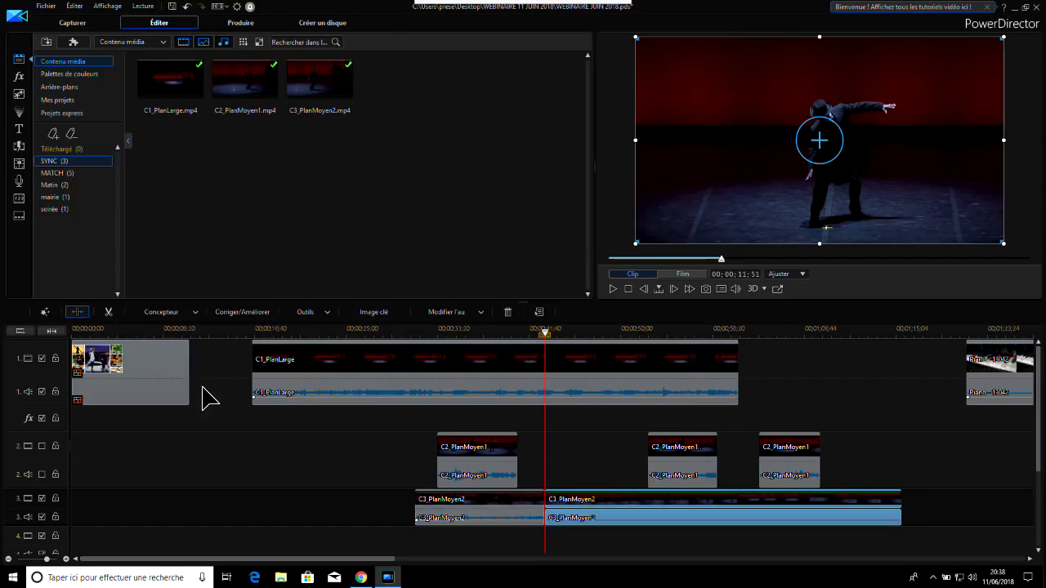
Split the rest of C3_PlanMoyen2 at 00;00;07;59 from its start and delete the clip's first section on track 3, leaving the gap
drag(548, 337, 633, 357)
click(613, 521)
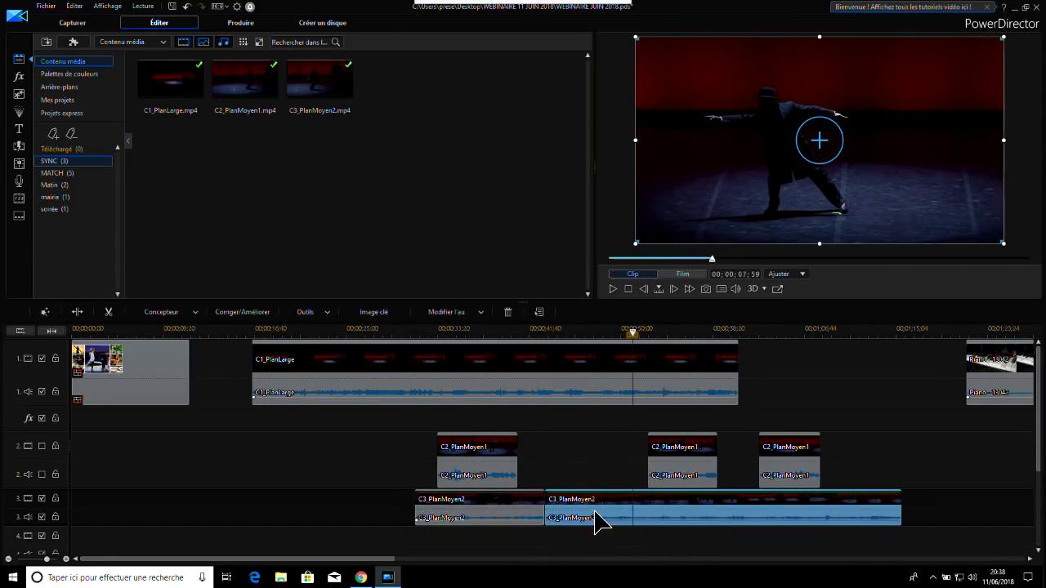
click(77, 312)
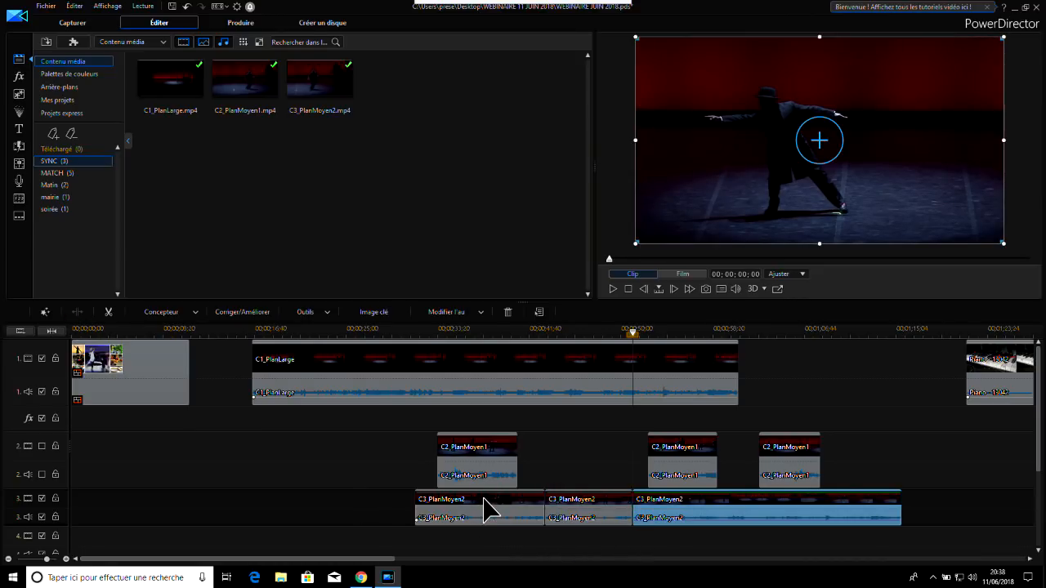
click(523, 506)
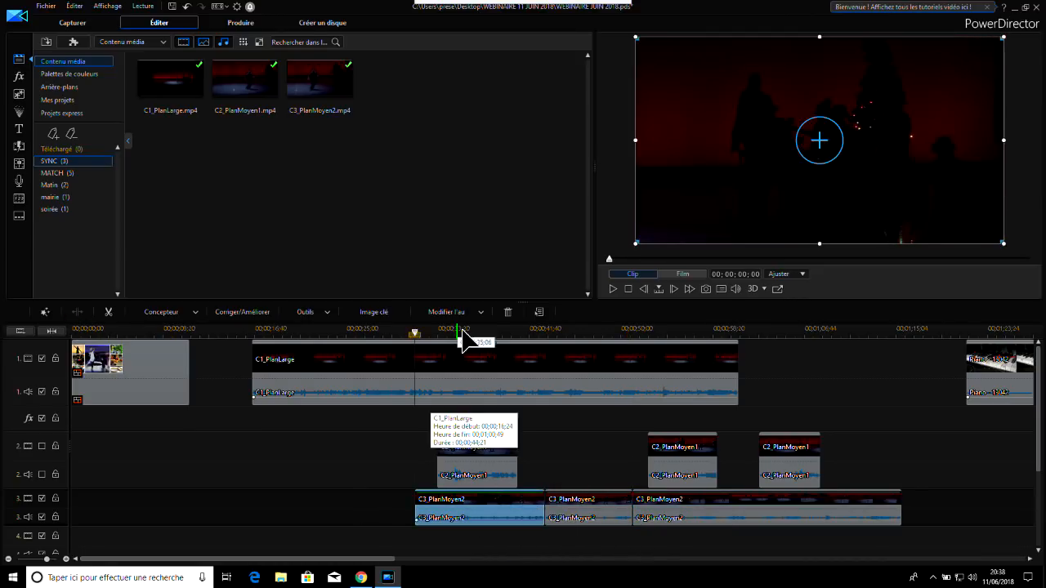
click(506, 311)
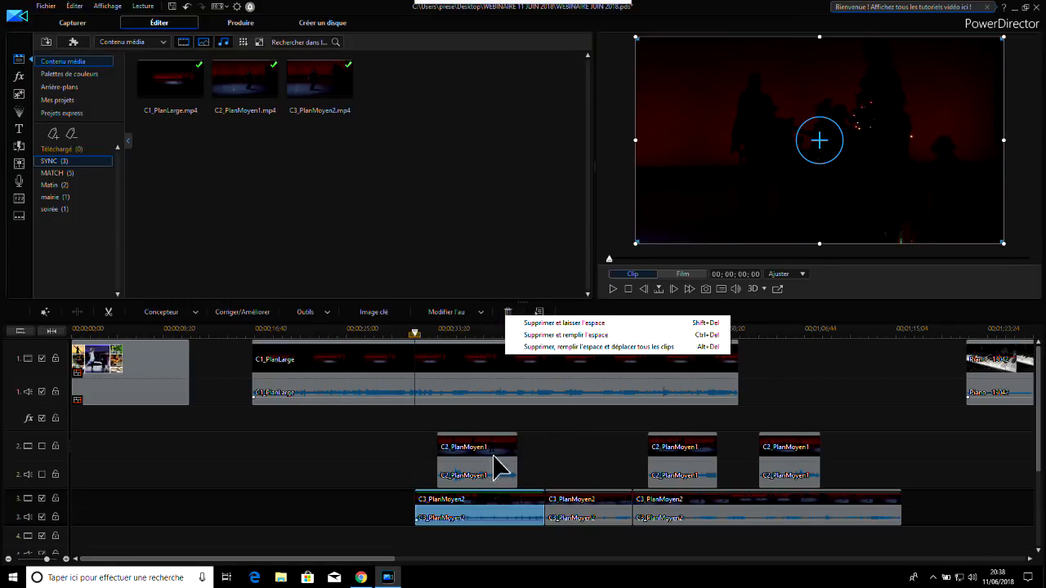
click(589, 324)
Split the last C3_PlanMoyen2 section at 00;00;09;25 from its start and delete the piece before that cut, leaving the gap
click(743, 514)
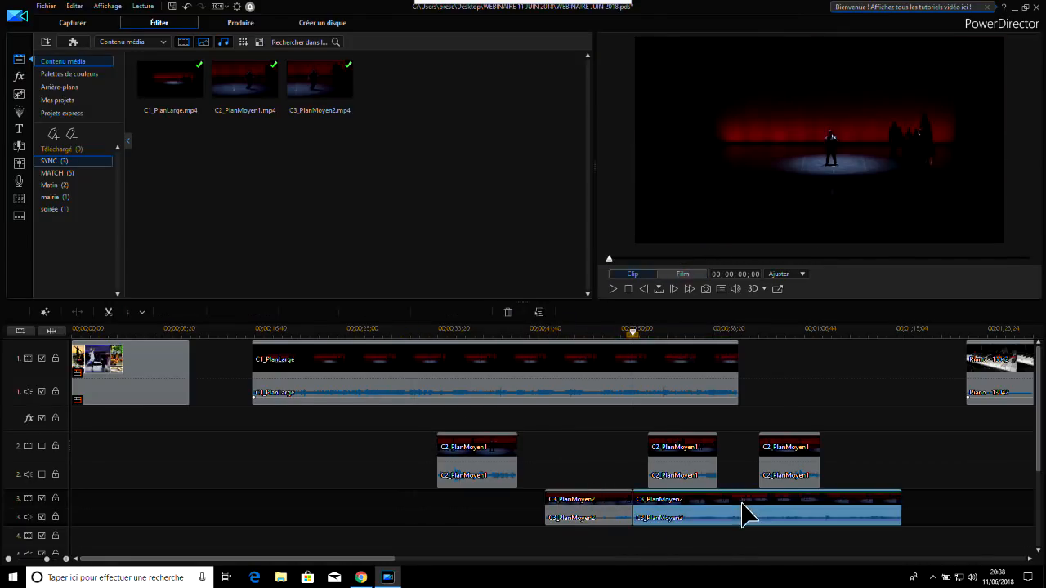
drag(670, 339, 737, 349)
click(704, 492)
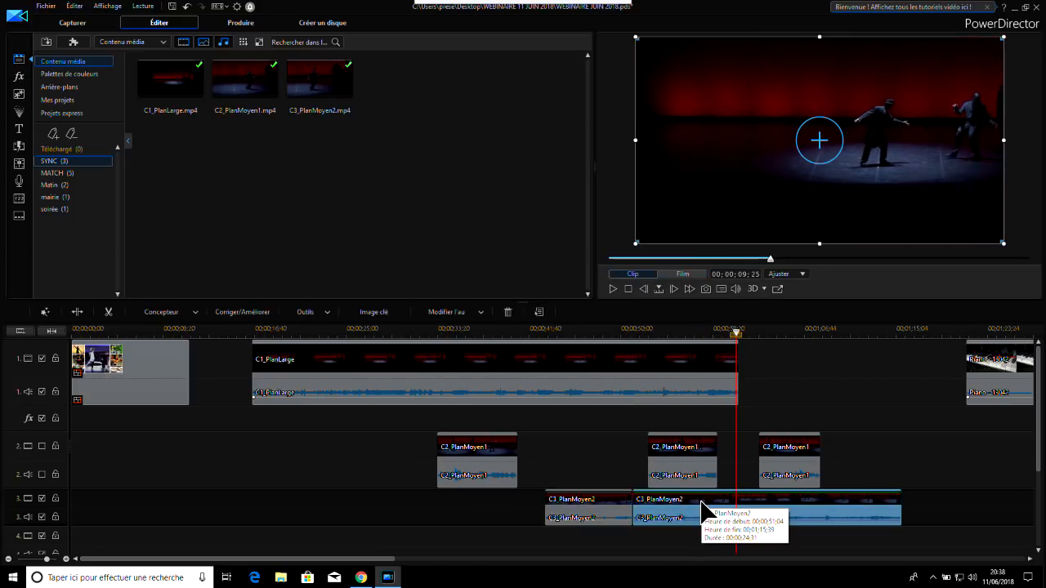
click(77, 311)
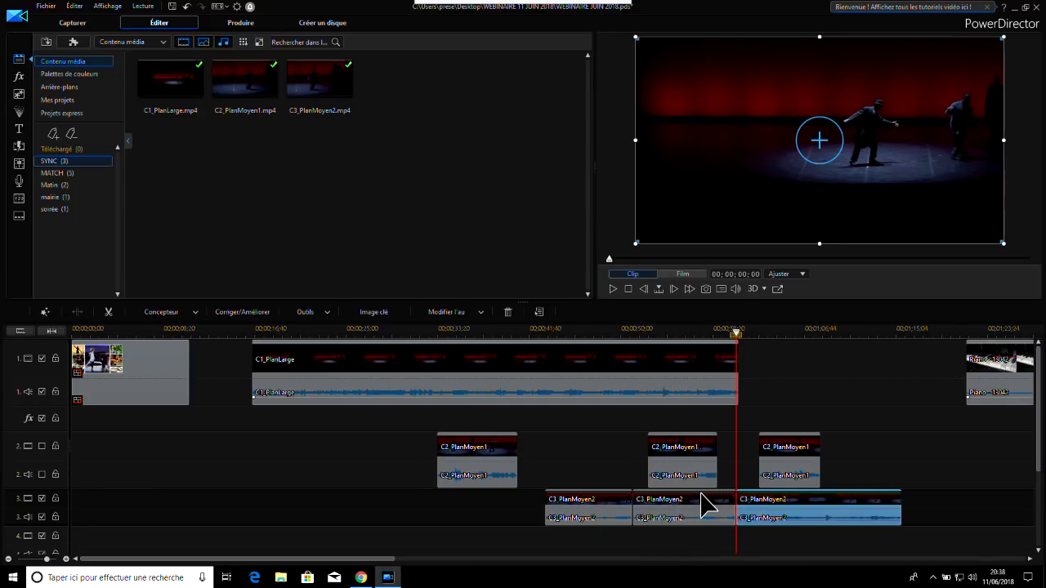
click(700, 500)
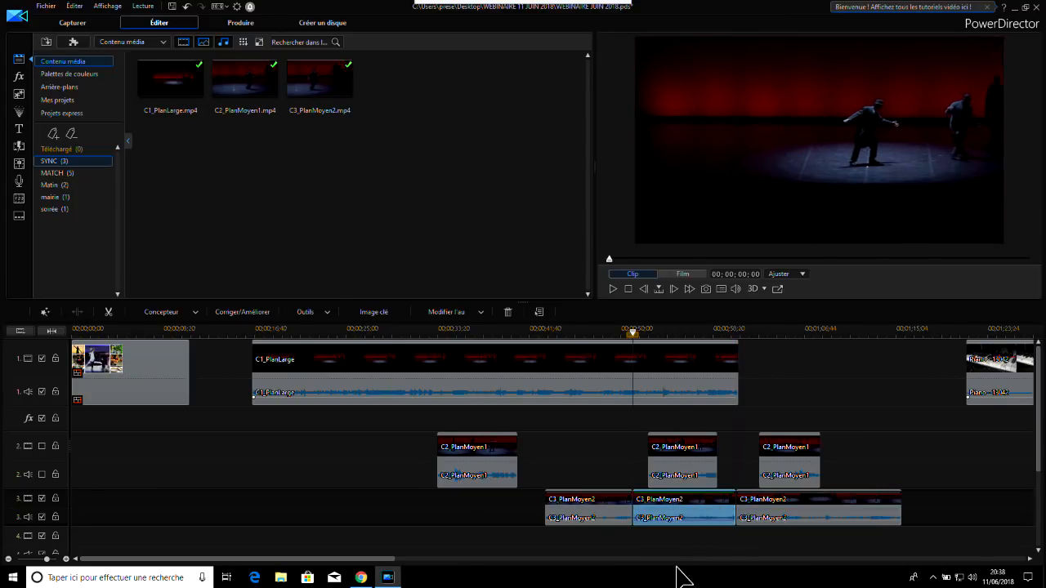
click(508, 313)
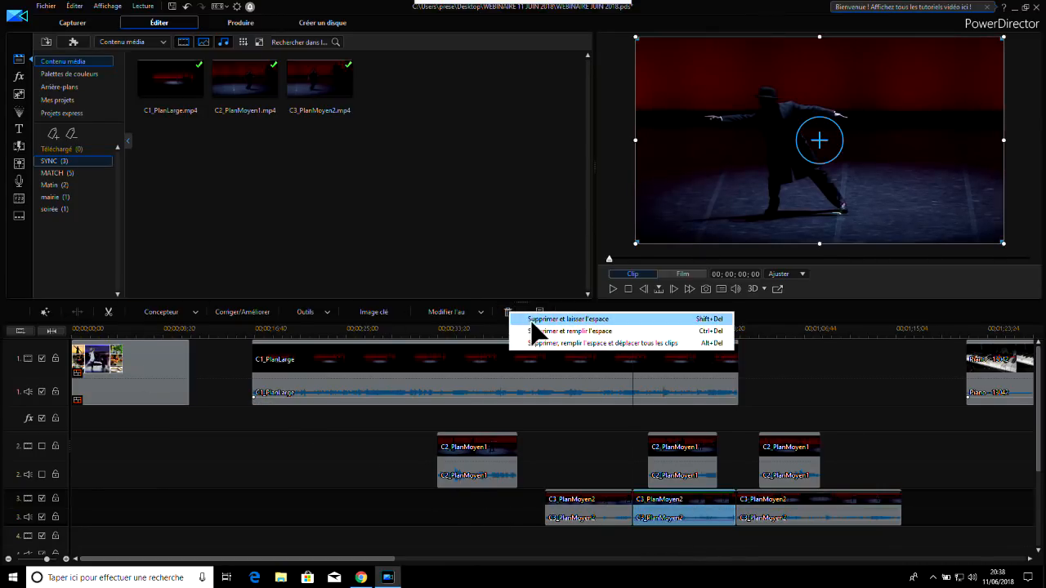
click(537, 323)
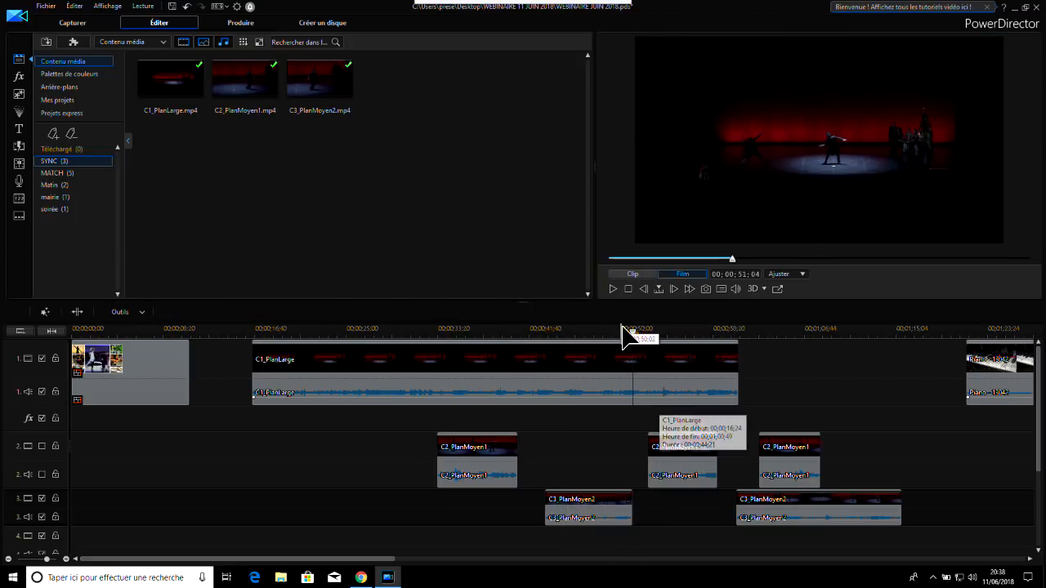
Split the last C3_PlanMoyen2 section at 00;01;09;08 on the timeline and delete the piece before that cut, leaving the gap
click(830, 380)
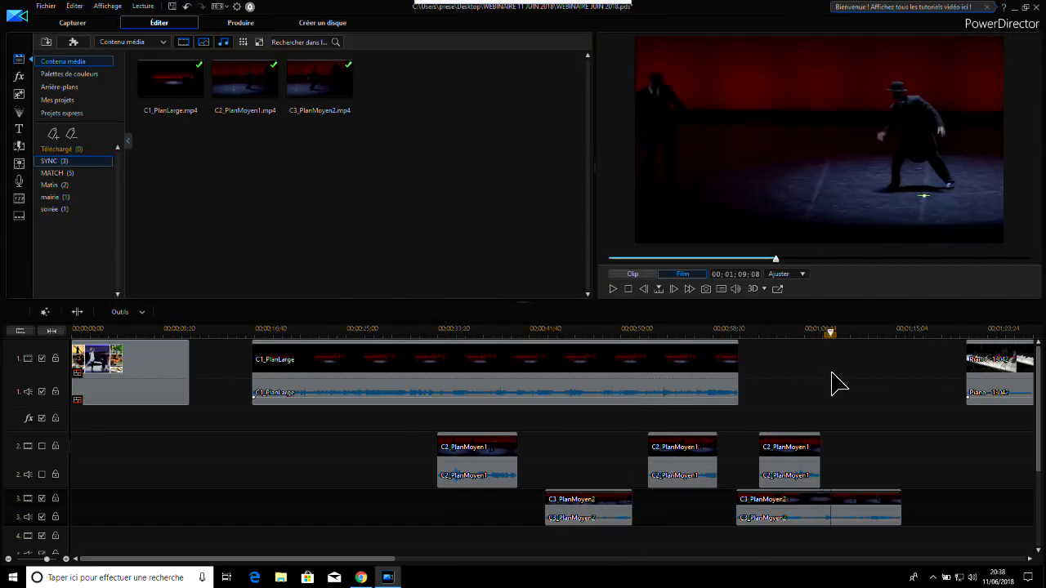
click(817, 511)
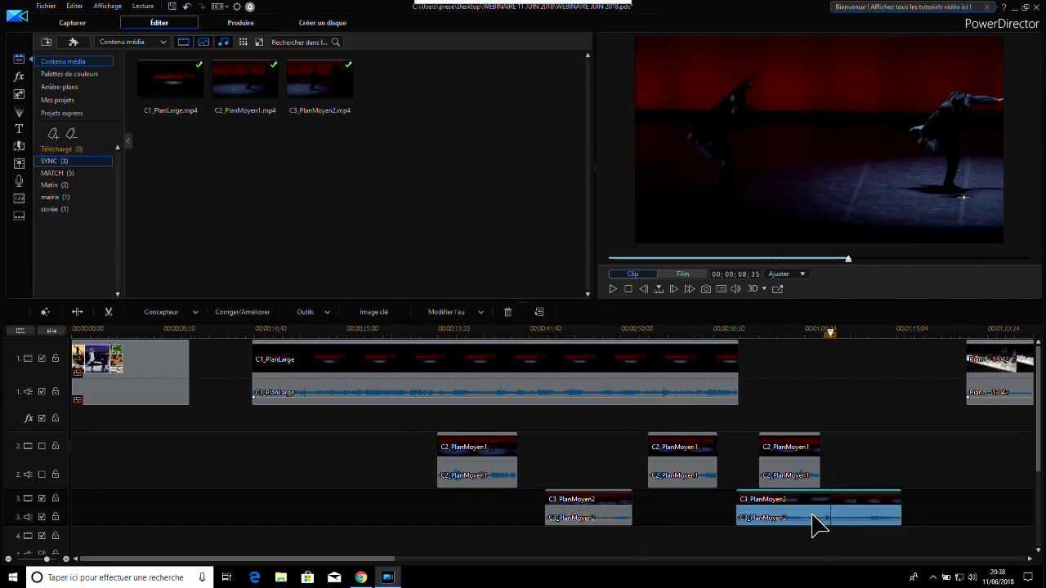
click(87, 313)
click(777, 509)
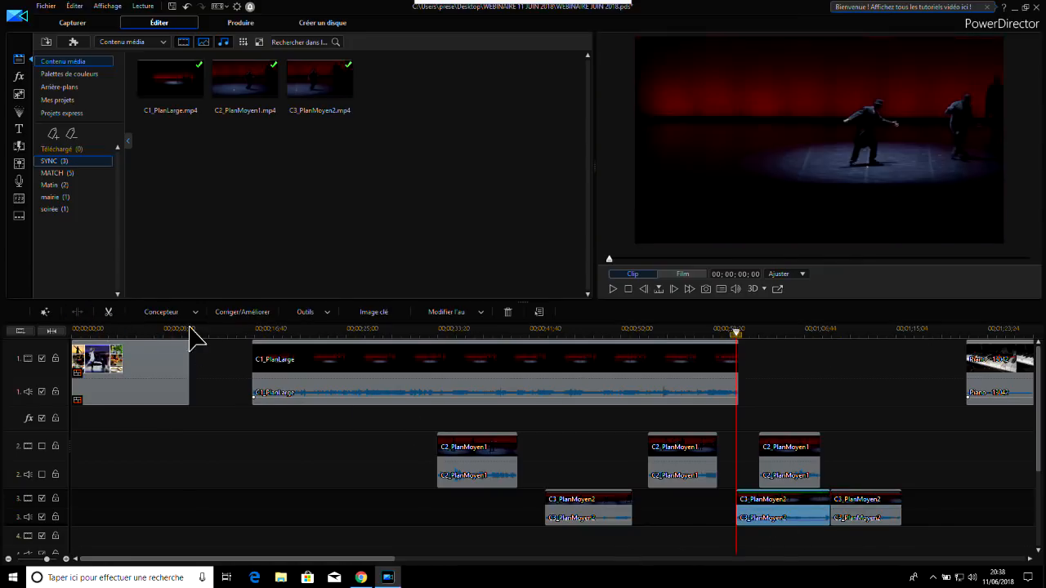
click(507, 312)
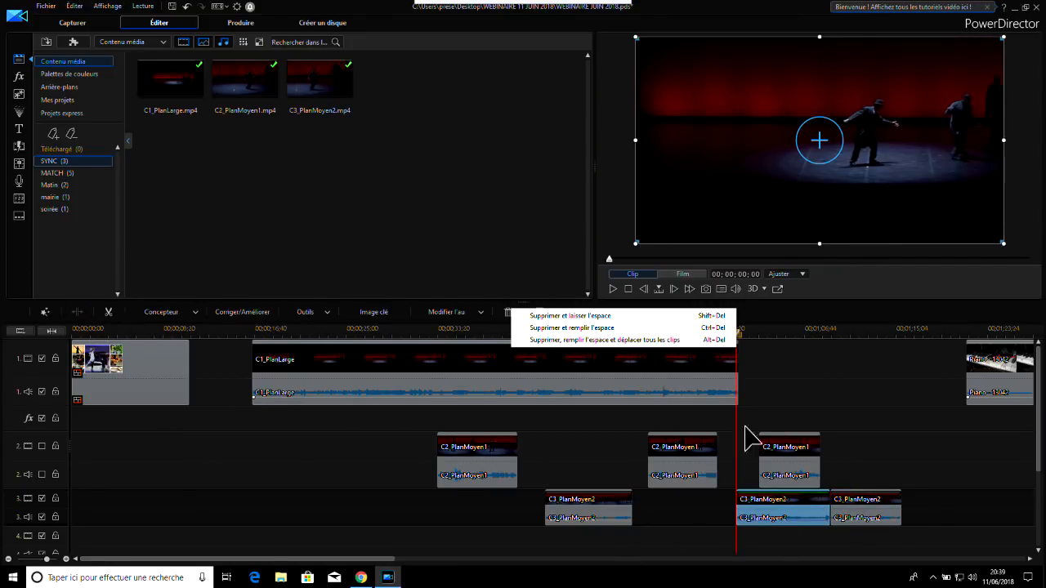
click(624, 315)
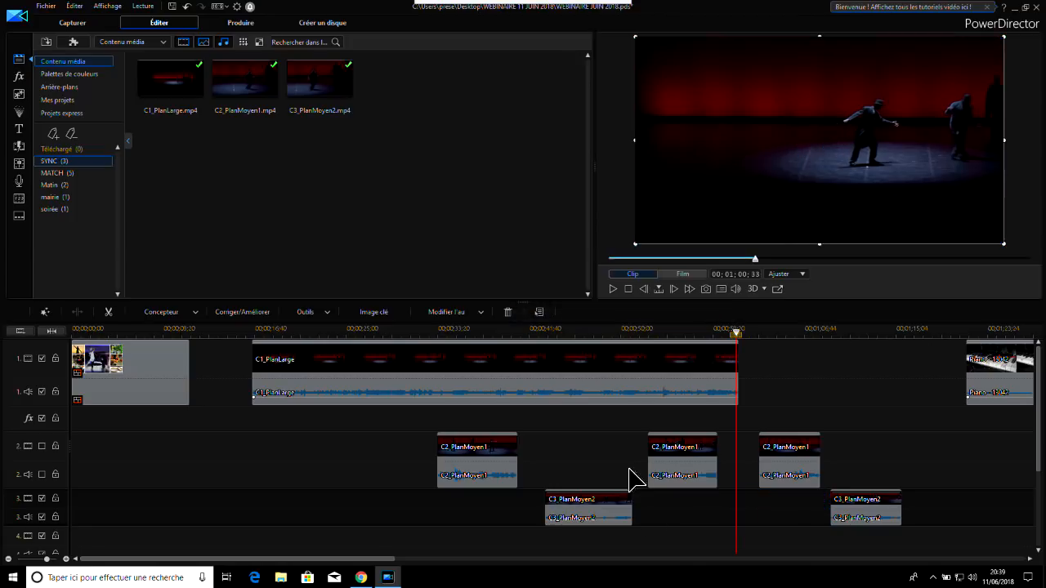
Shrink the first C2_PlanMoyen1 section to a picture-in-picture about a third of the frame's width in the video's lower-left corner
click(861, 400)
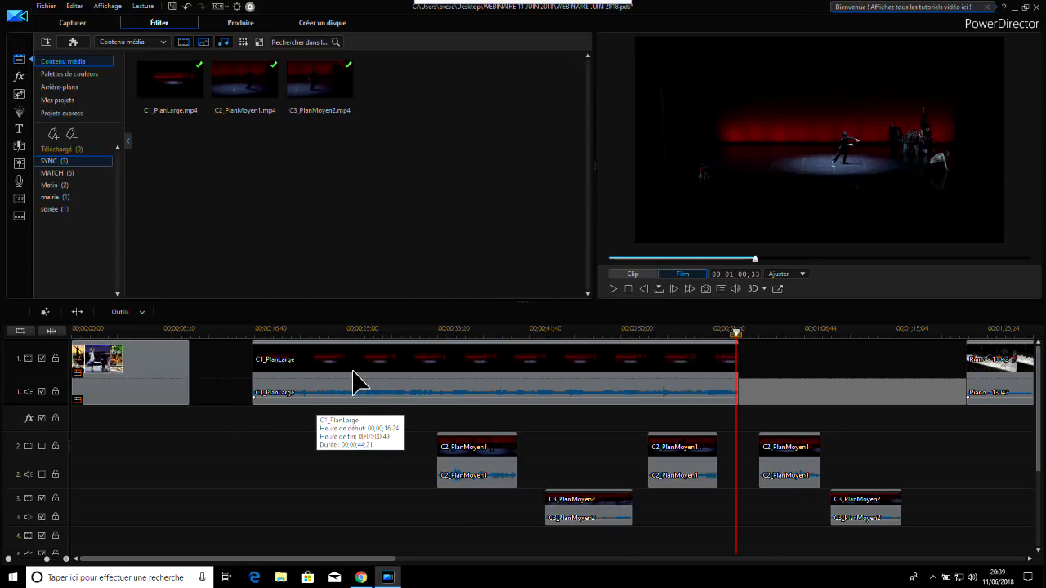
click(506, 377)
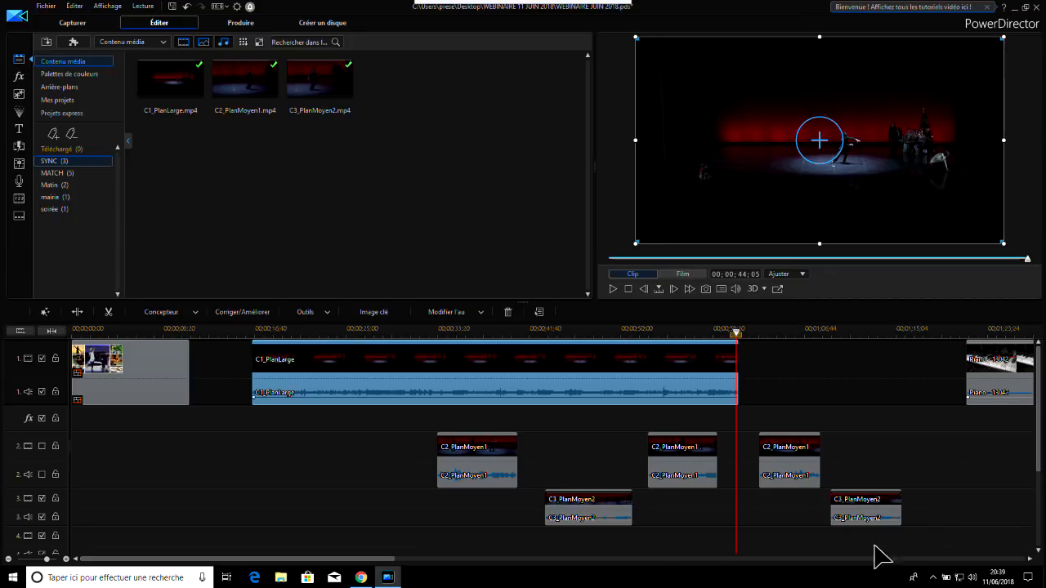
click(466, 338)
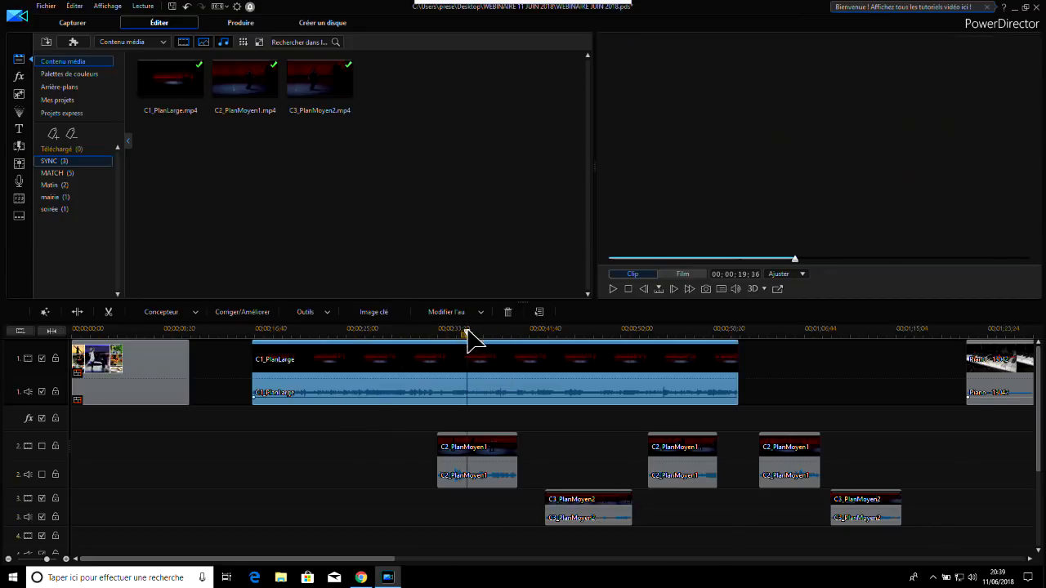
click(476, 458)
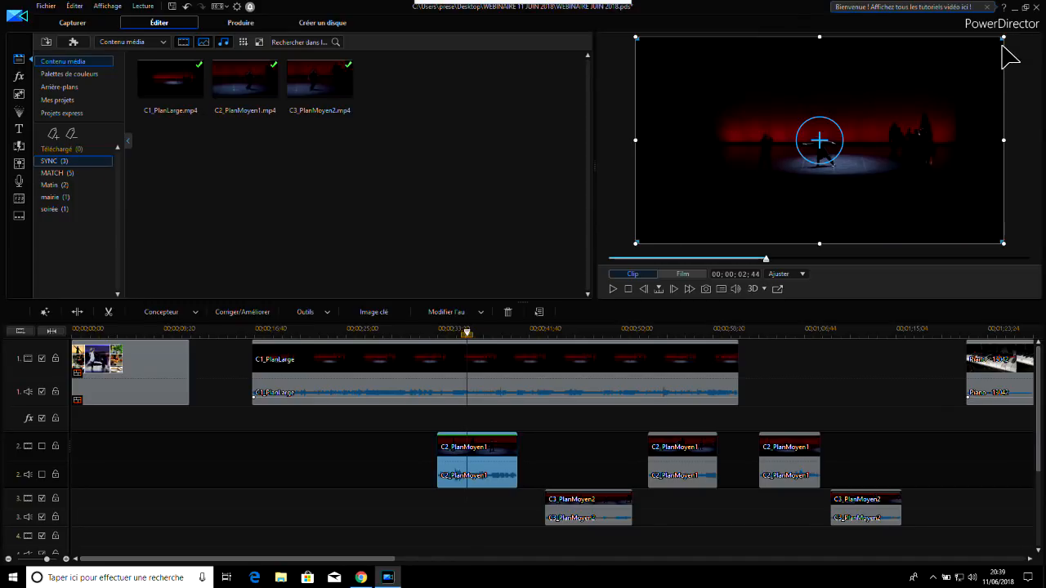
drag(1004, 36, 740, 172)
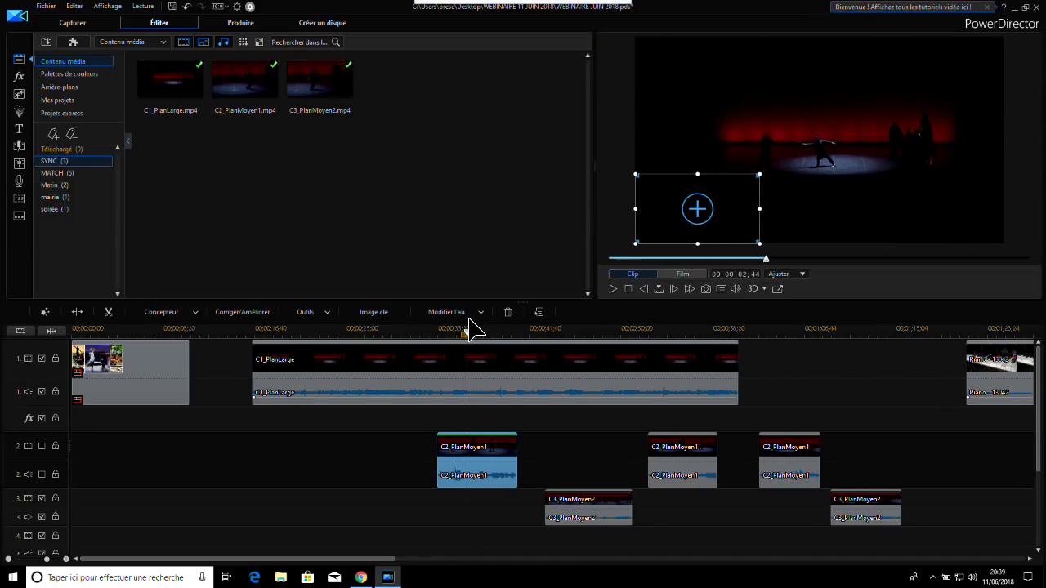
Enable track 2's video and play the movie from 00;00;31;53 to check the picture-in-picture
click(613, 289)
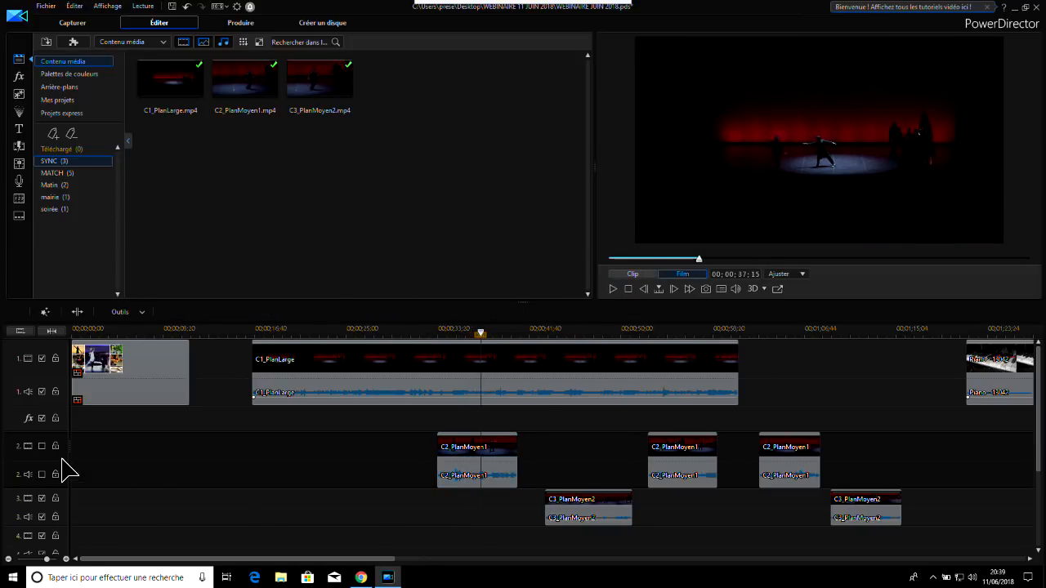
click(42, 446)
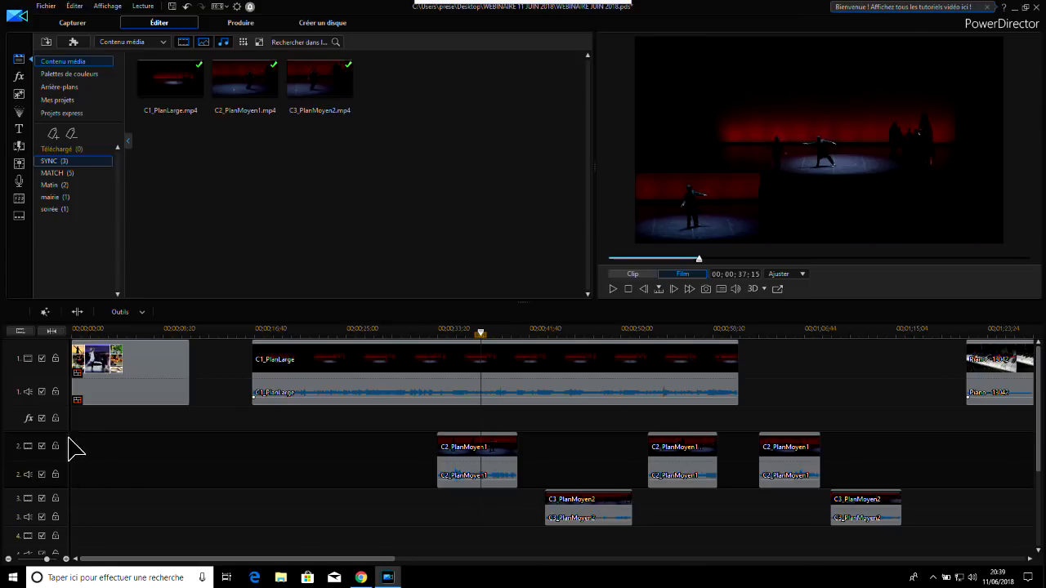
click(422, 332)
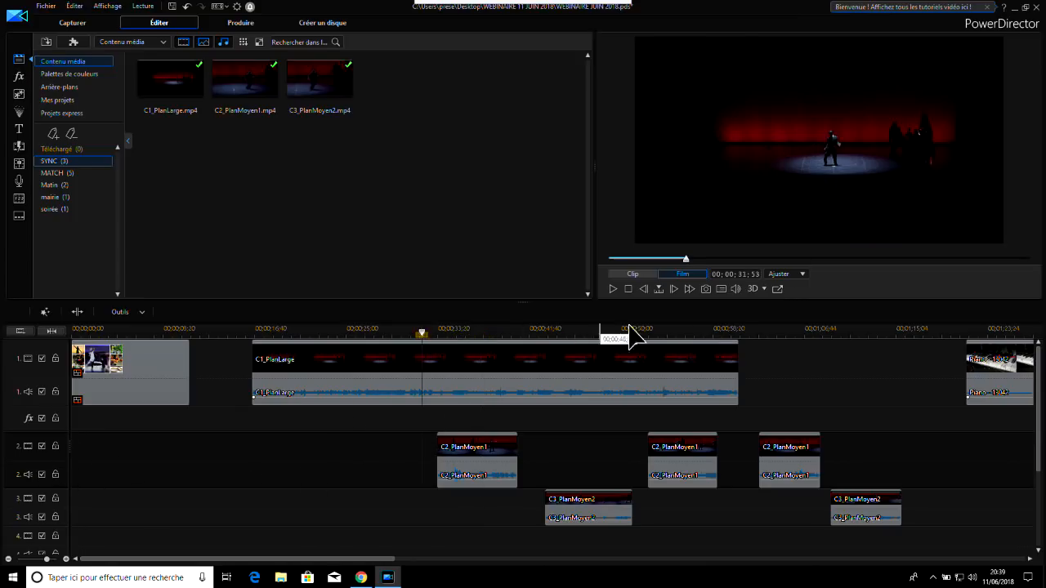
click(611, 288)
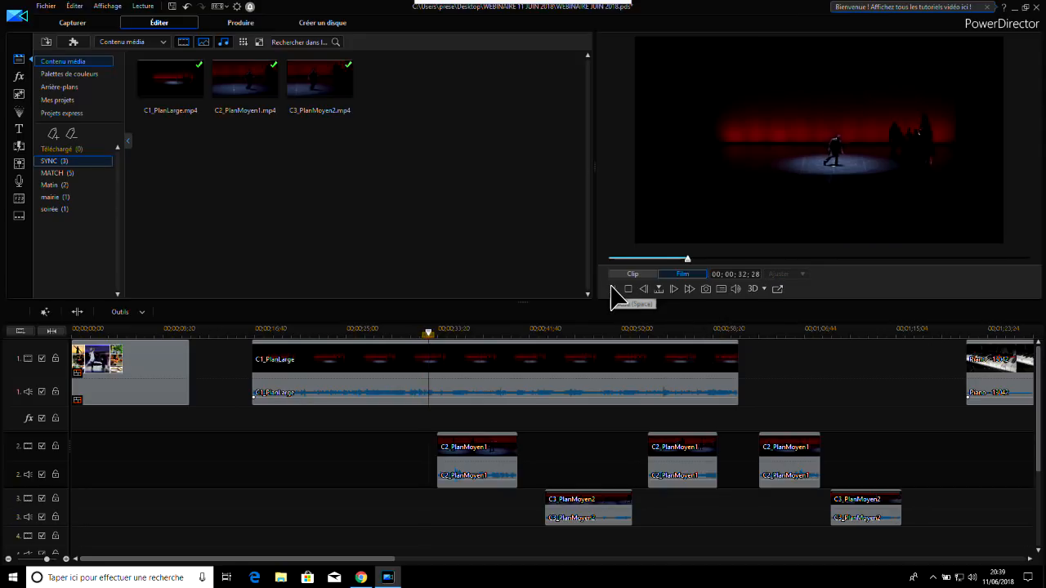
click(613, 288)
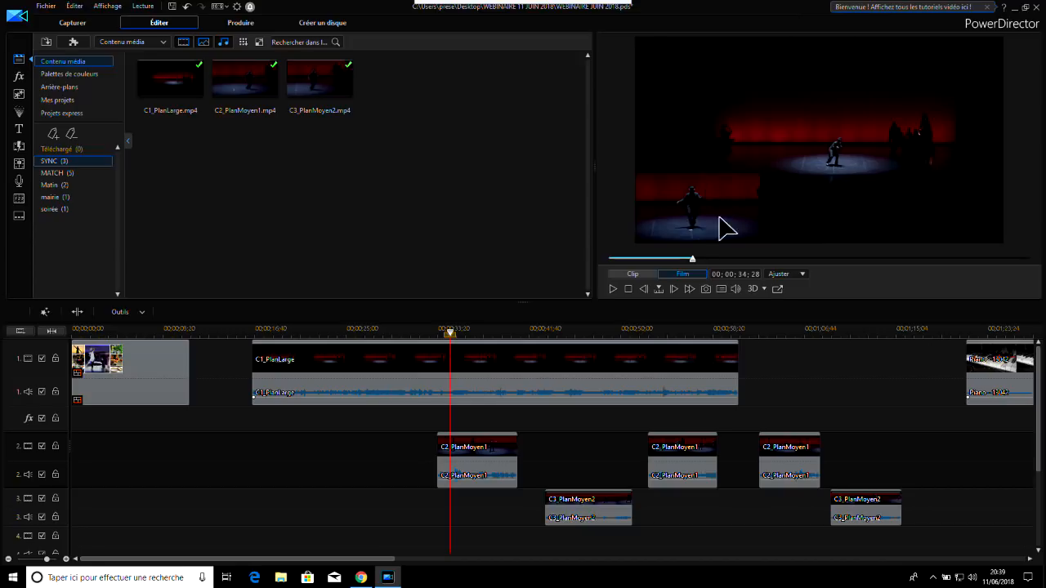
Select C1_PlanLarge and all C2_PlanMoyen1 and C3_PlanMoyen2 sections together and synchronise them by audio
click(854, 374)
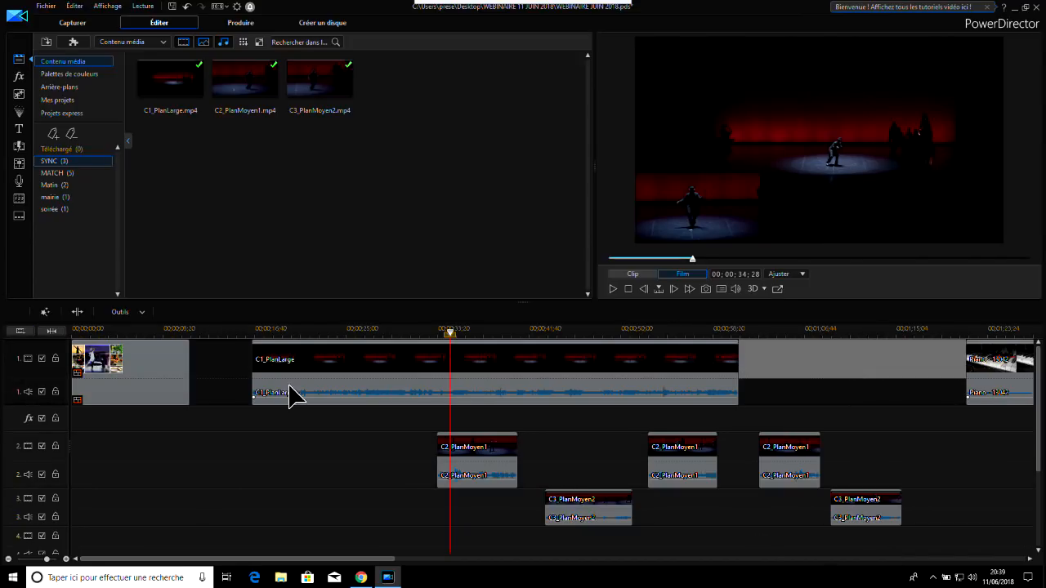
click(235, 335)
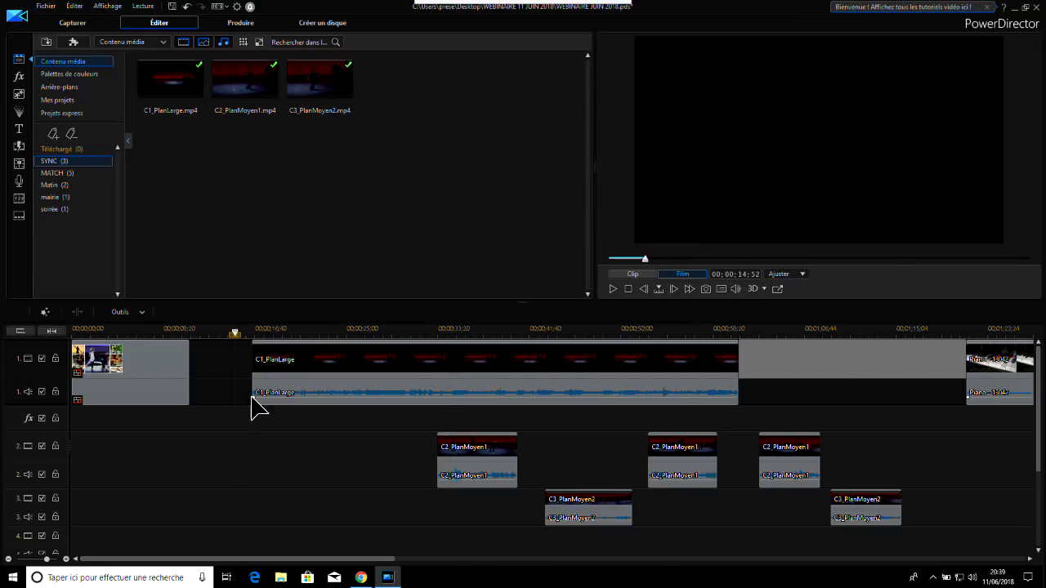
click(926, 445)
drag(930, 543, 242, 331)
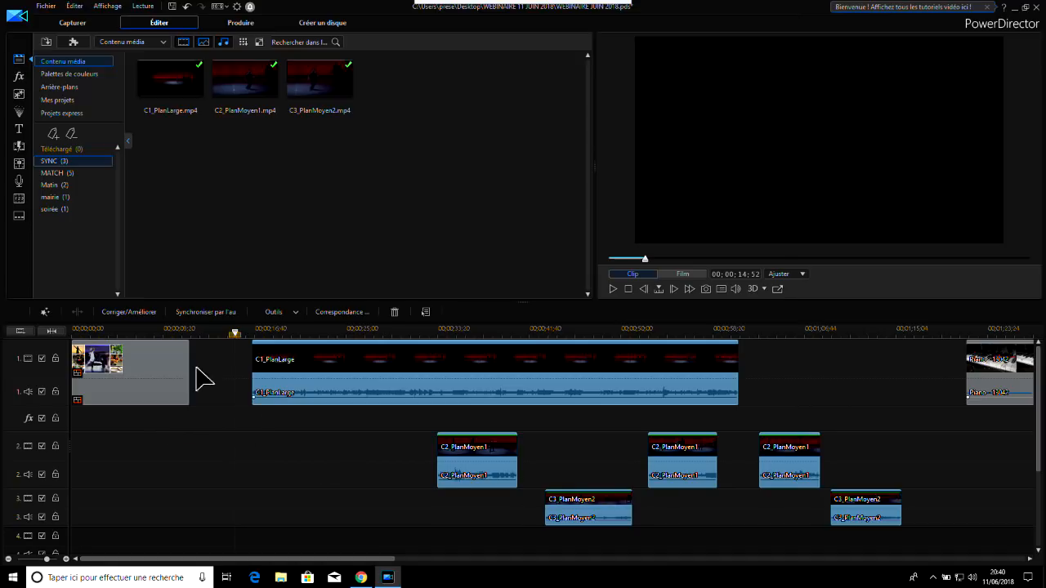
click(219, 315)
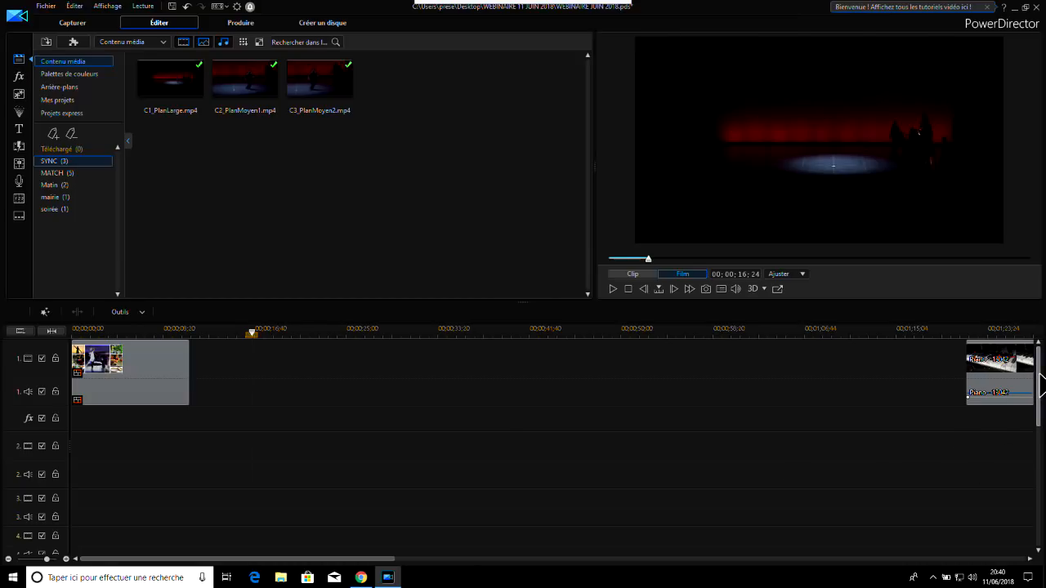
Examine where the synchronised clips sit on tracks 5 to 10 and play the movie from about 00;00;24;06 to check the match
drag(1042, 386, 1044, 465)
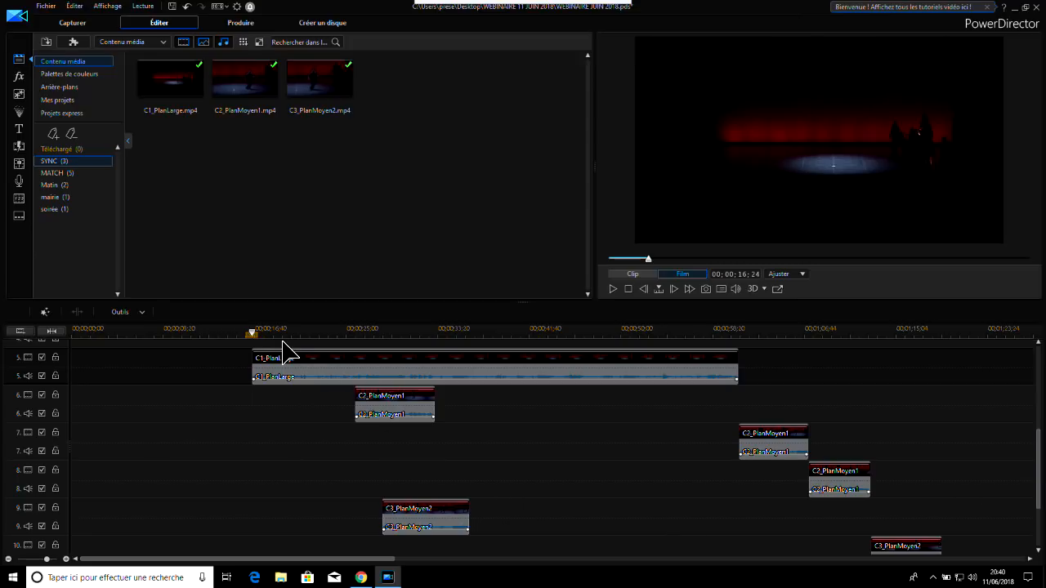
click(336, 331)
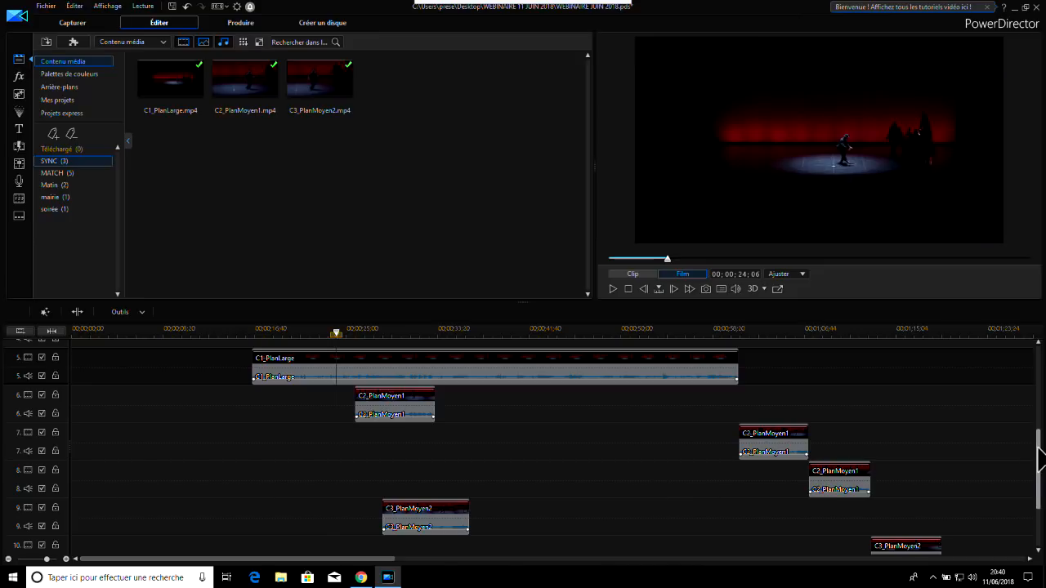
mouse_move(1041, 448)
mouse_down()
mouse_move(1041, 427)
mouse_move(1041, 452)
mouse_up()
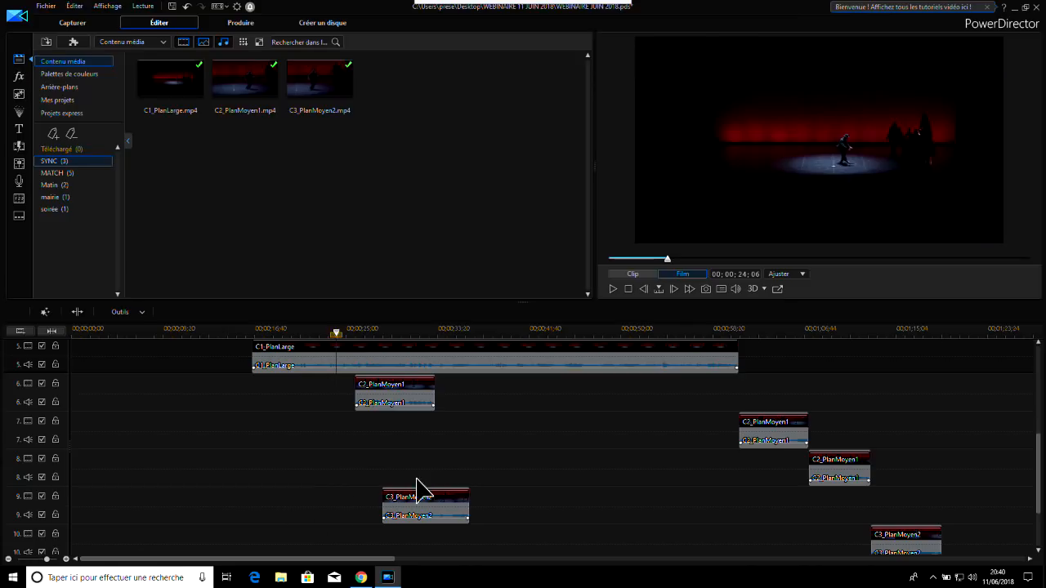
mouse_move(394, 402)
click(616, 285)
click(615, 287)
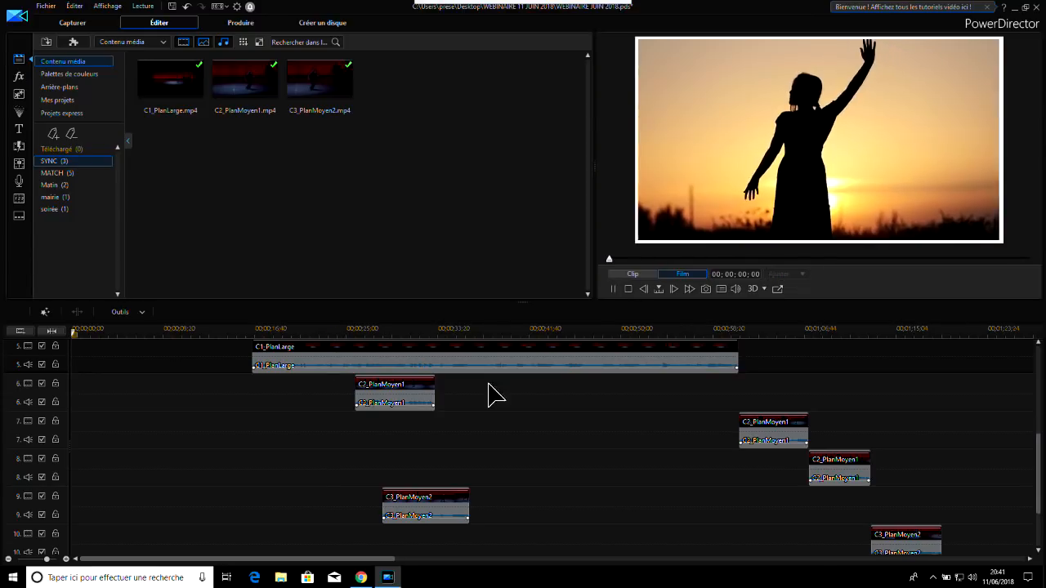
click(337, 330)
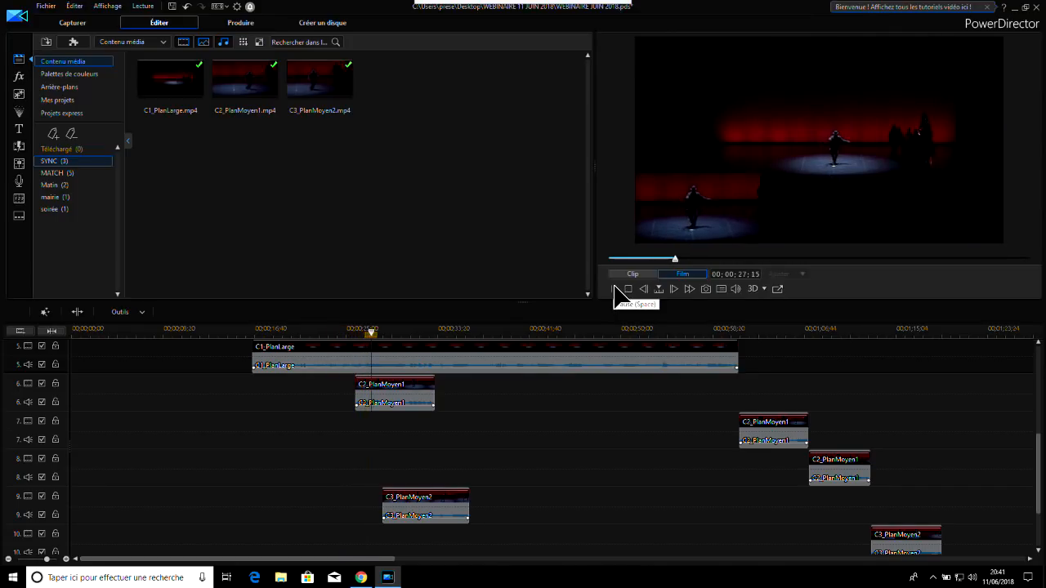
click(613, 289)
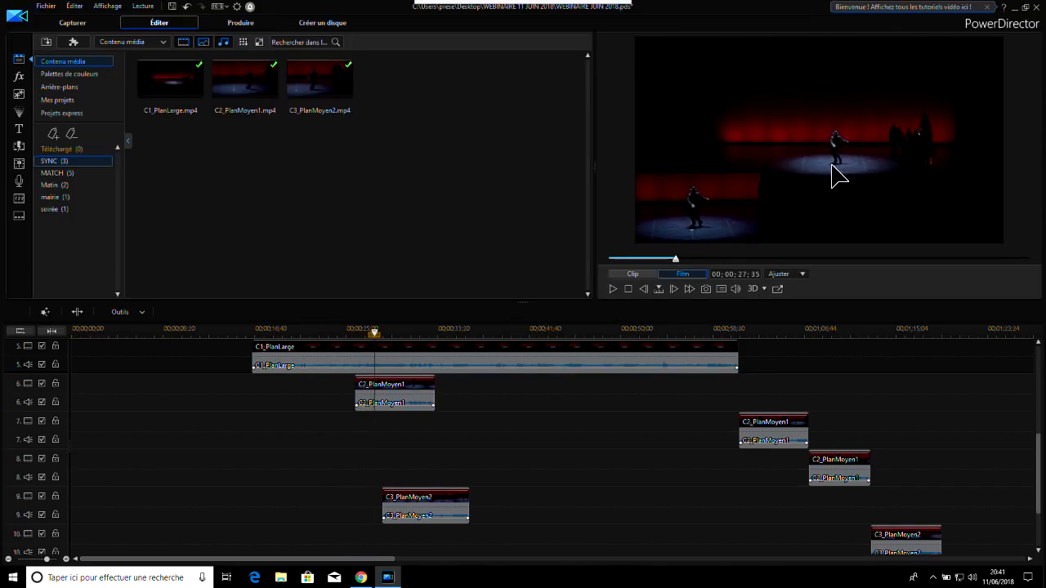
Shrink the C3_PlanMoyen2 section on track 9 to a picture-in-picture over a third of the frame's width near the video's upper-right corner
click(614, 289)
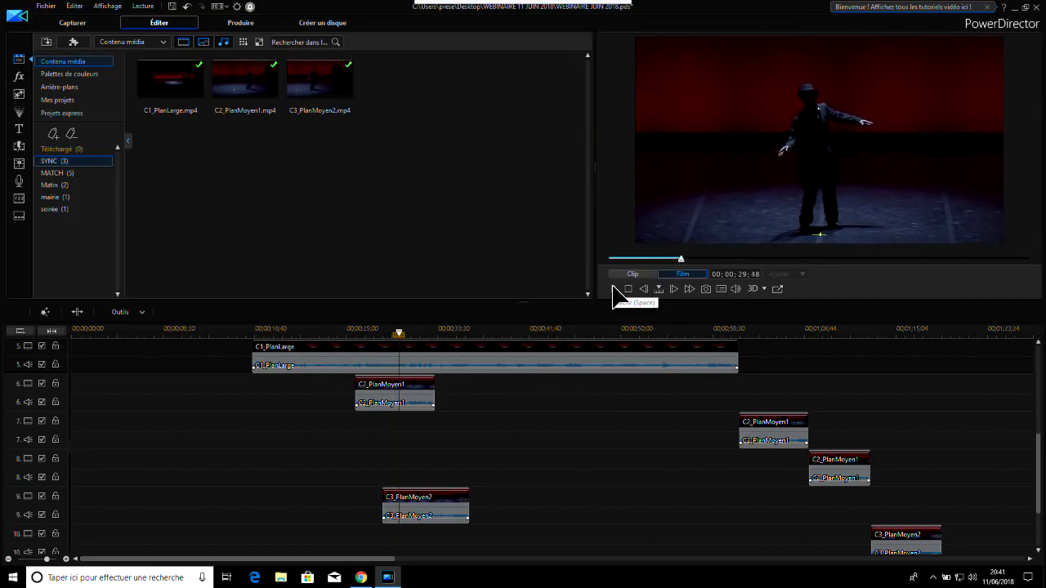
click(613, 291)
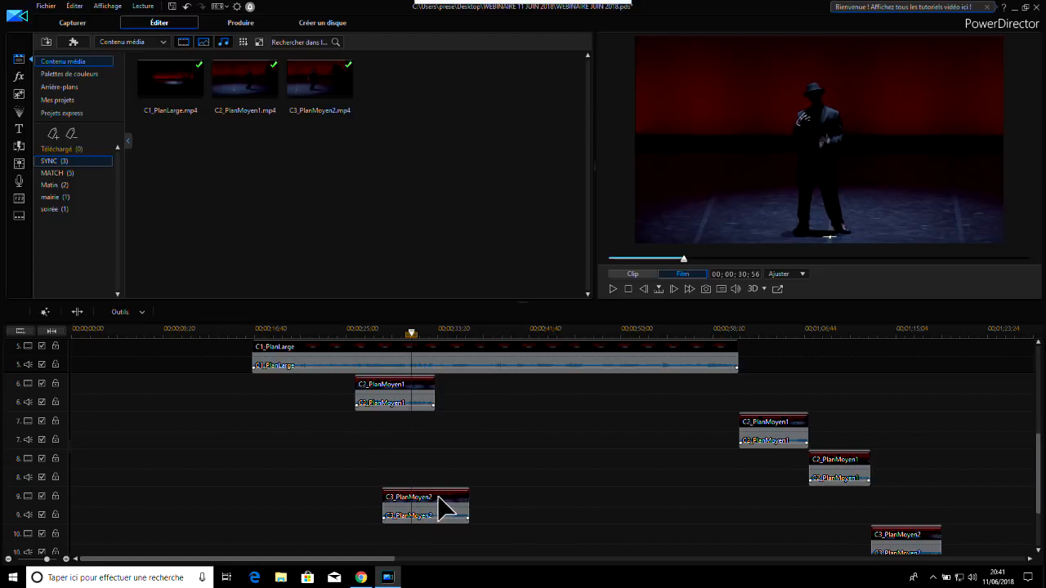
click(442, 508)
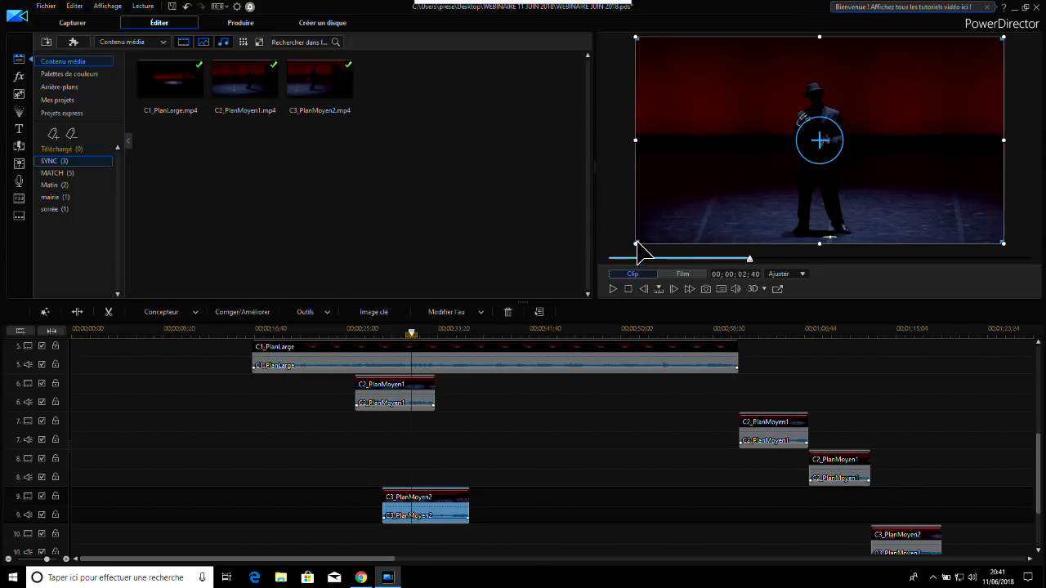
drag(635, 242, 787, 170)
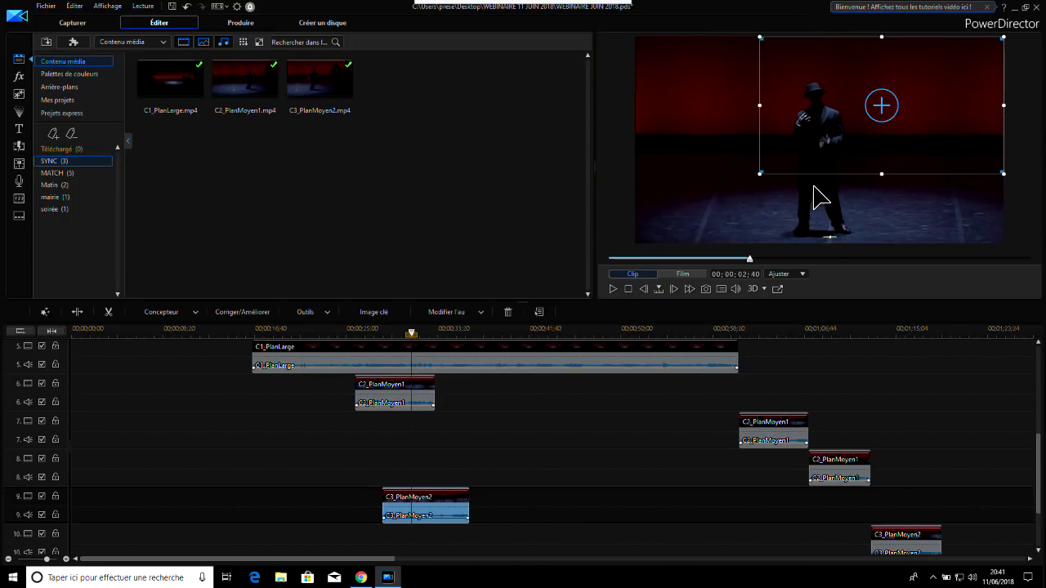
drag(760, 174, 835, 130)
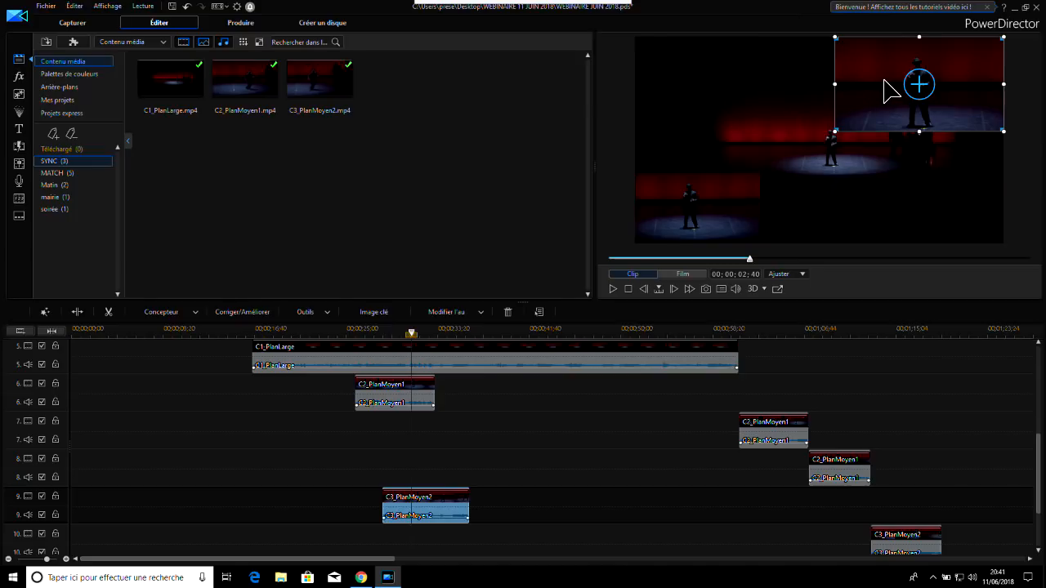
drag(881, 80, 887, 80)
drag(842, 130, 870, 102)
drag(892, 57, 874, 74)
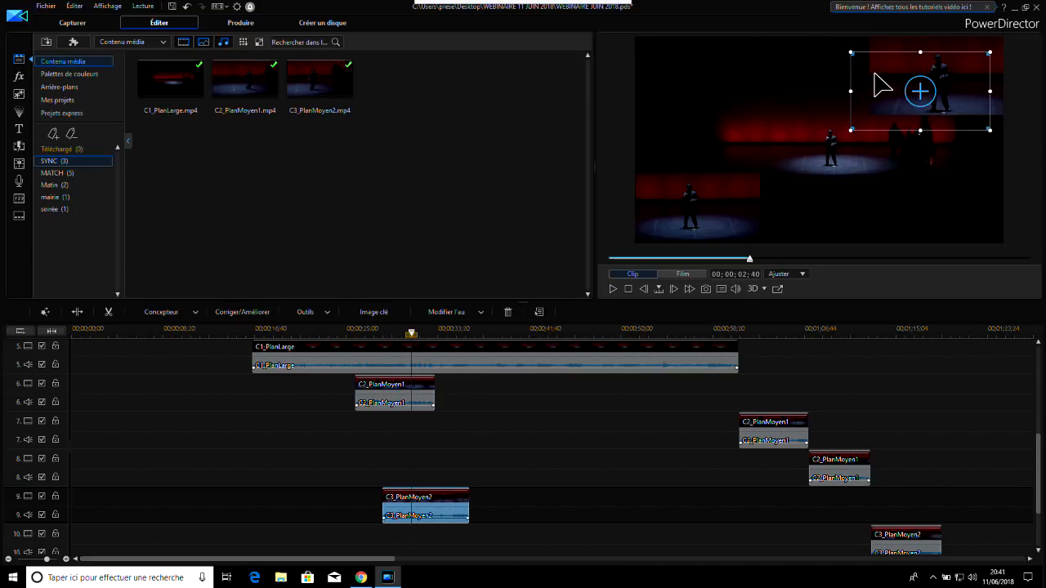
Play the movie from the start of the first C2_PlanMoyen1 section to check that both picture-in-pictures match the wide shot
click(356, 332)
click(572, 364)
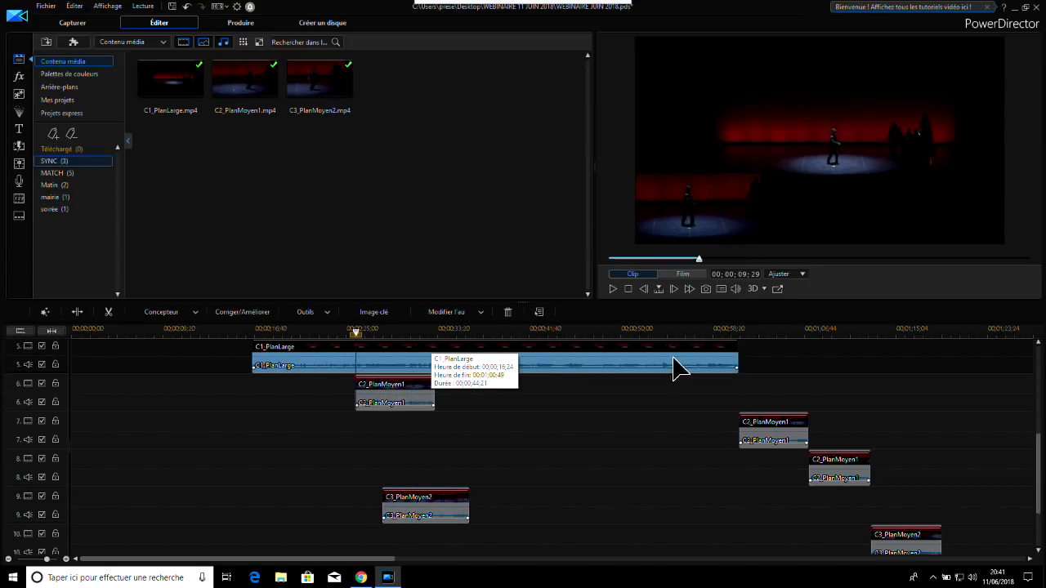
click(613, 289)
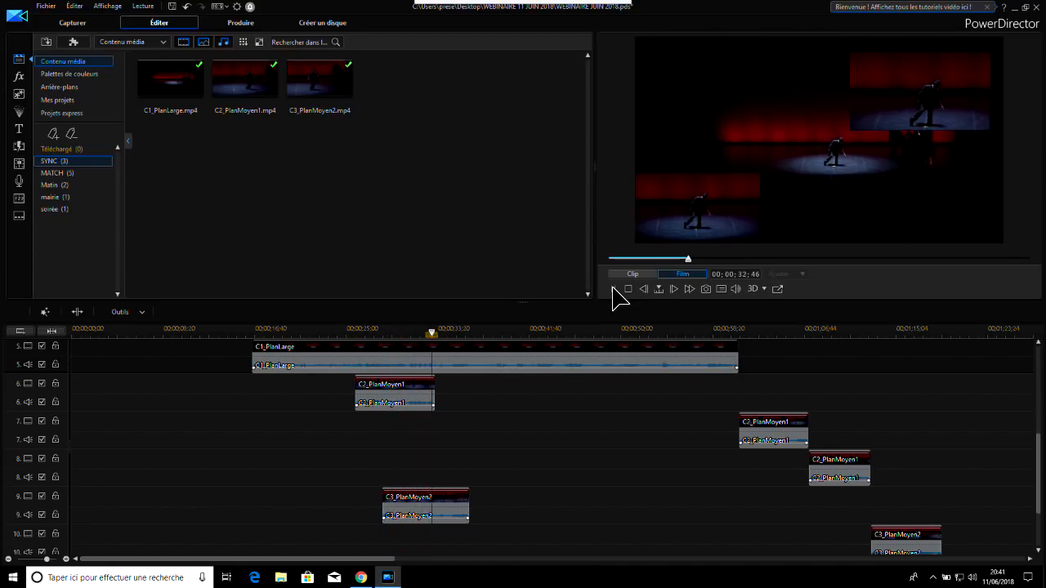
click(612, 288)
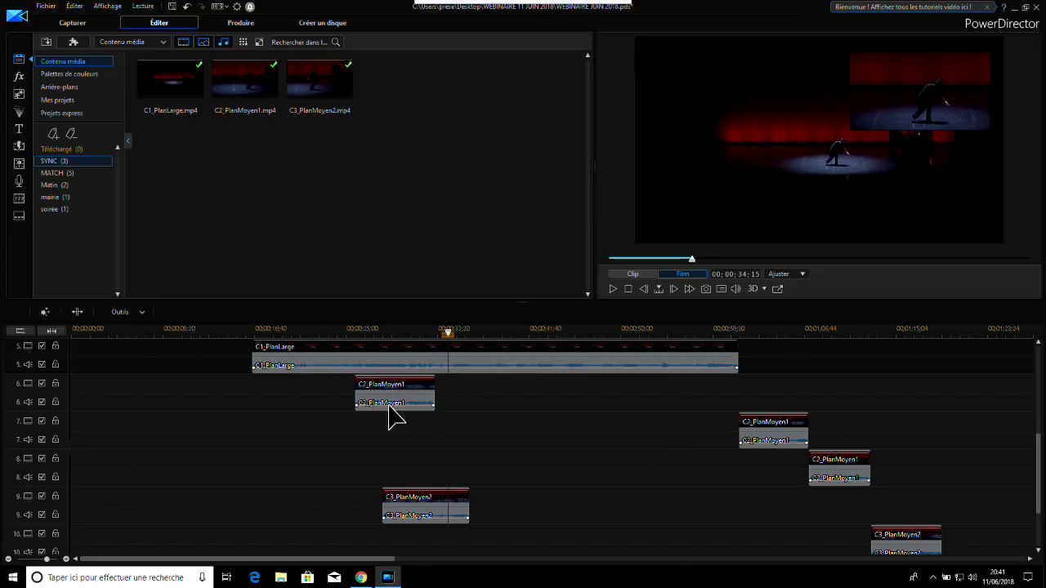
Extend the end of C1_PlanLarge on track 5 just past the end of the C3_PlanMoyen2 section on track 10
click(694, 364)
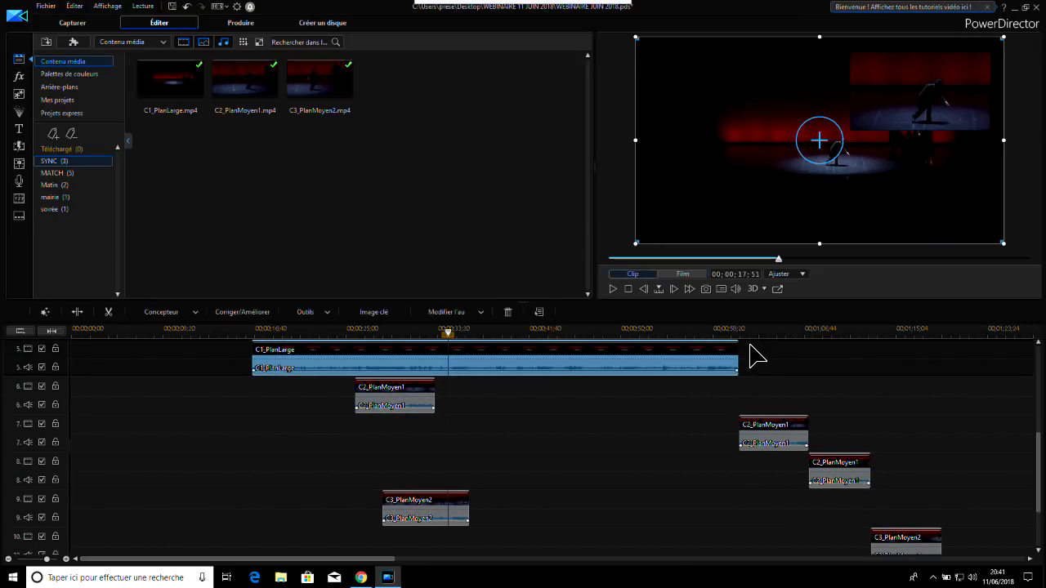
drag(740, 356, 904, 356)
drag(946, 361, 946, 359)
Shrink the C2_PlanMoyen1 section on track 7 to a picture-in-picture about a quarter of the frame's width in the video's lower-left corner
click(731, 335)
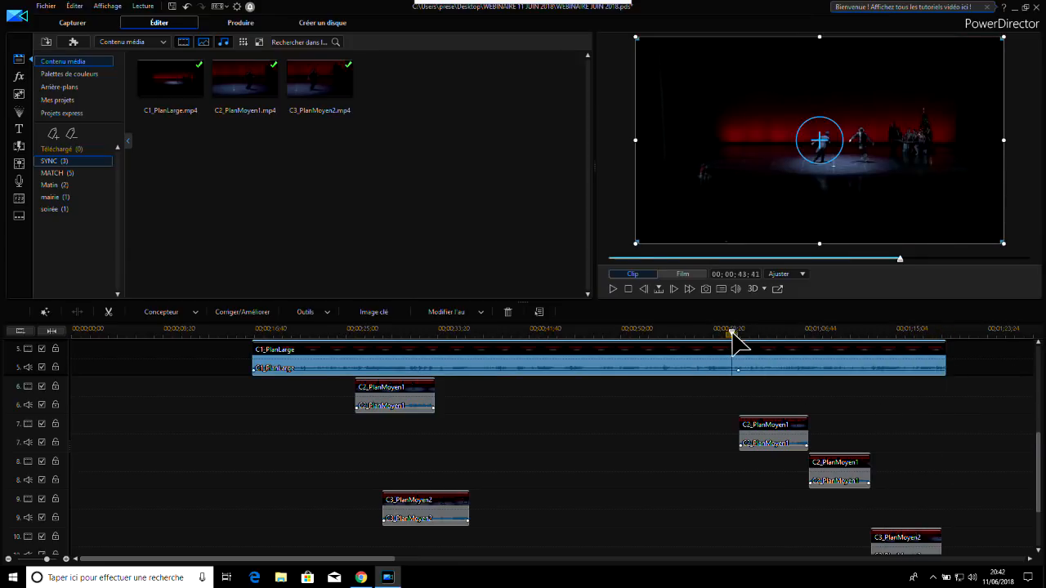
click(614, 288)
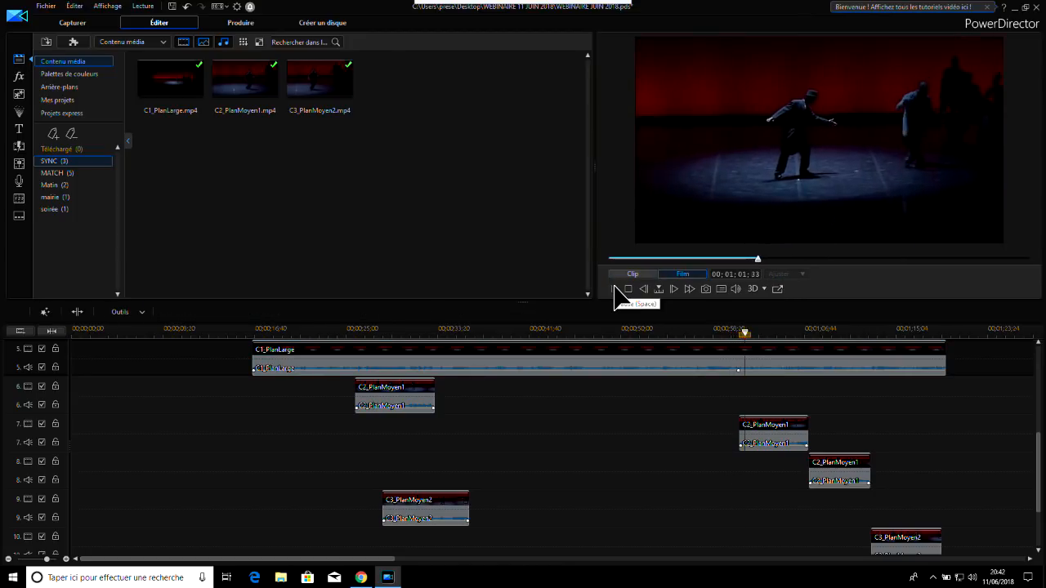
click(613, 288)
click(784, 441)
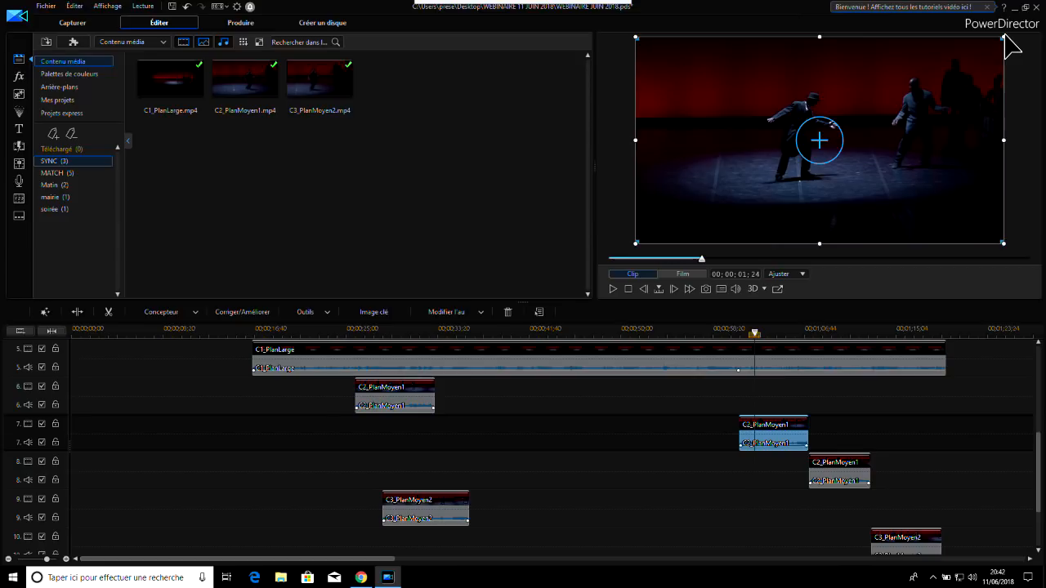
drag(1003, 37, 734, 188)
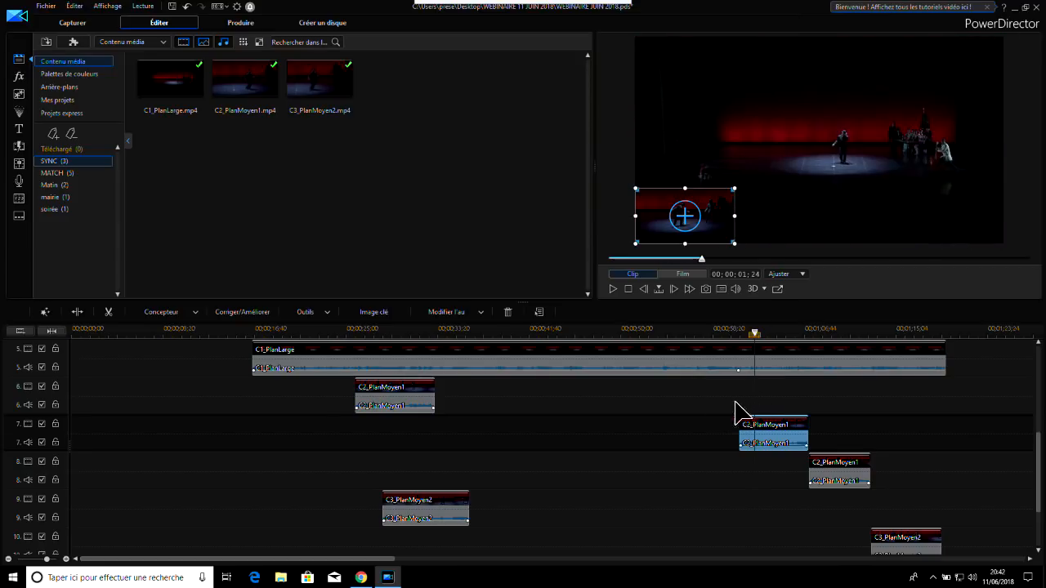
Check the frames around the start of track 7's C2_PlanMoyen1 section and replay the movie from just before track 6's section
click(703, 345)
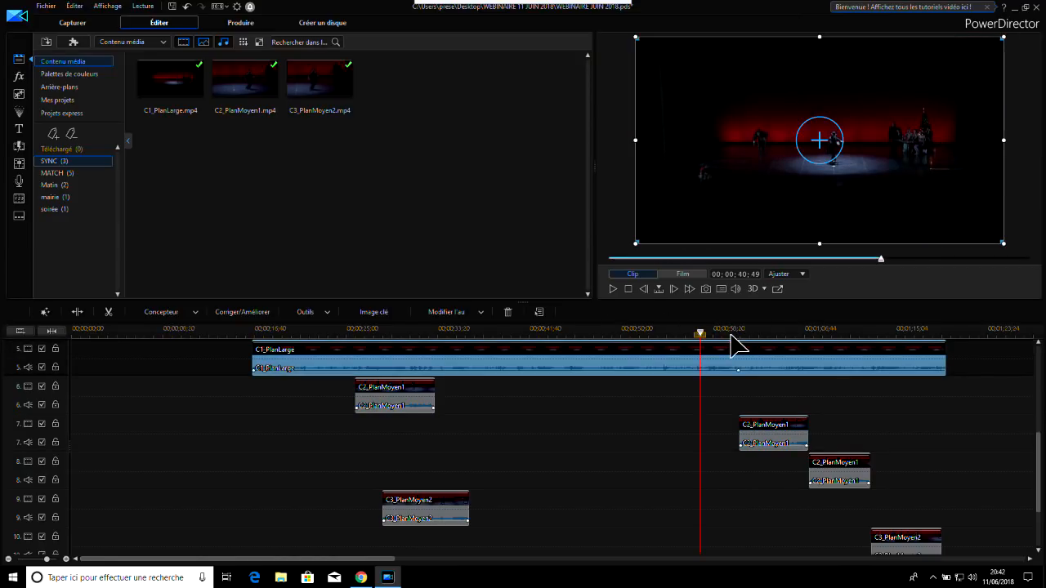
click(741, 331)
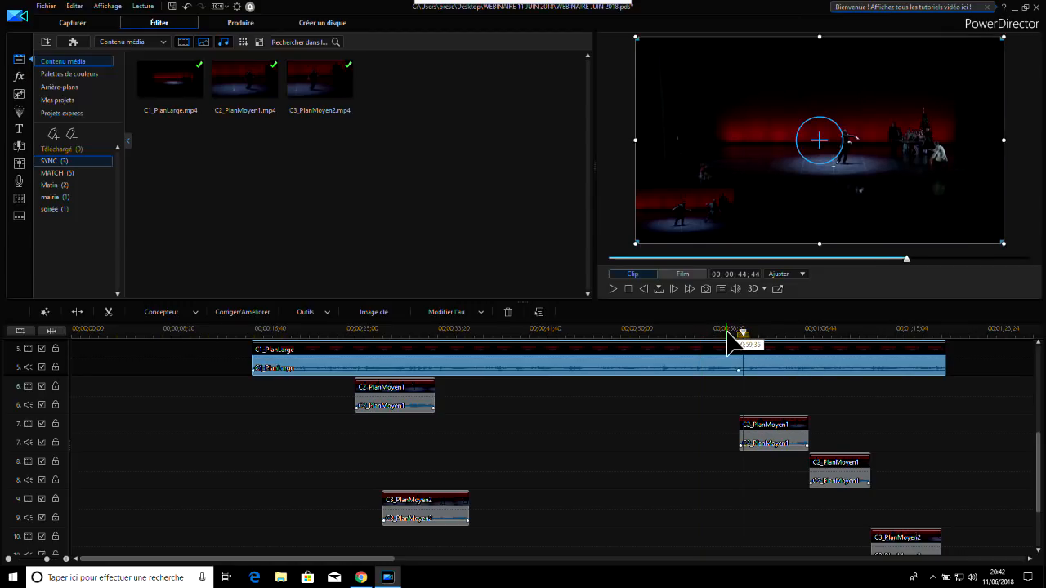
click(666, 426)
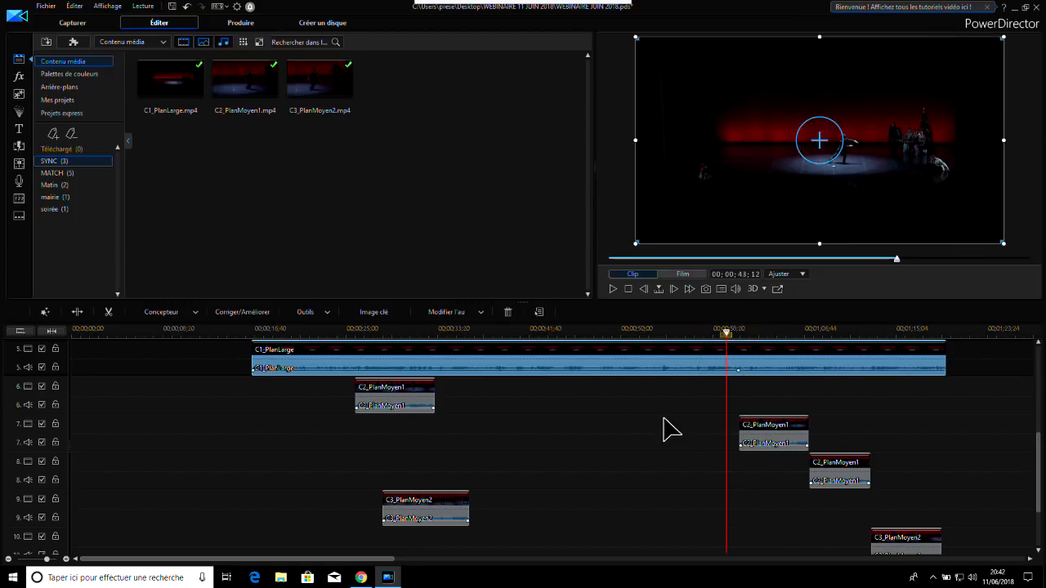
click(331, 331)
click(612, 287)
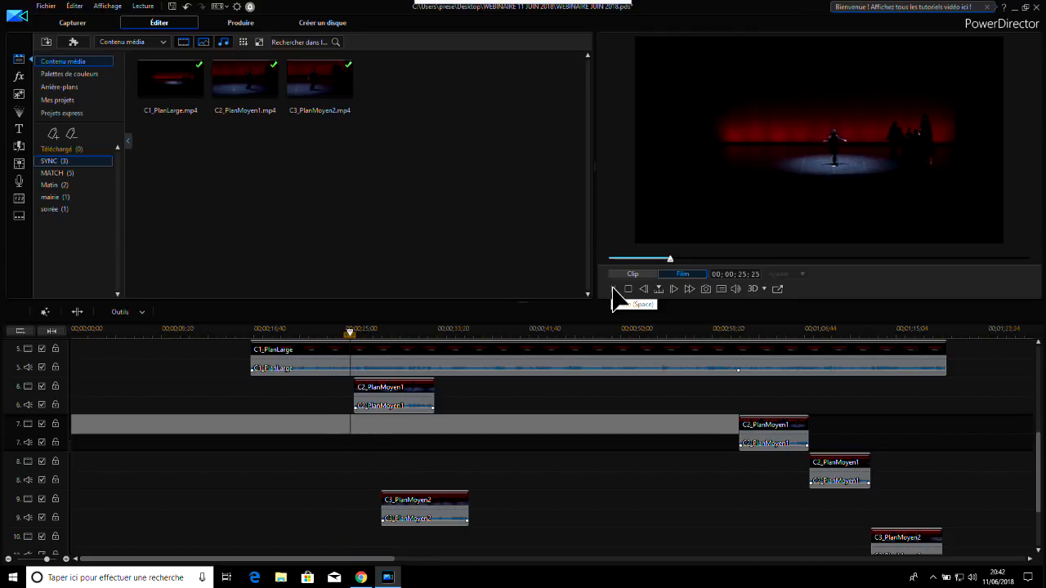
click(613, 288)
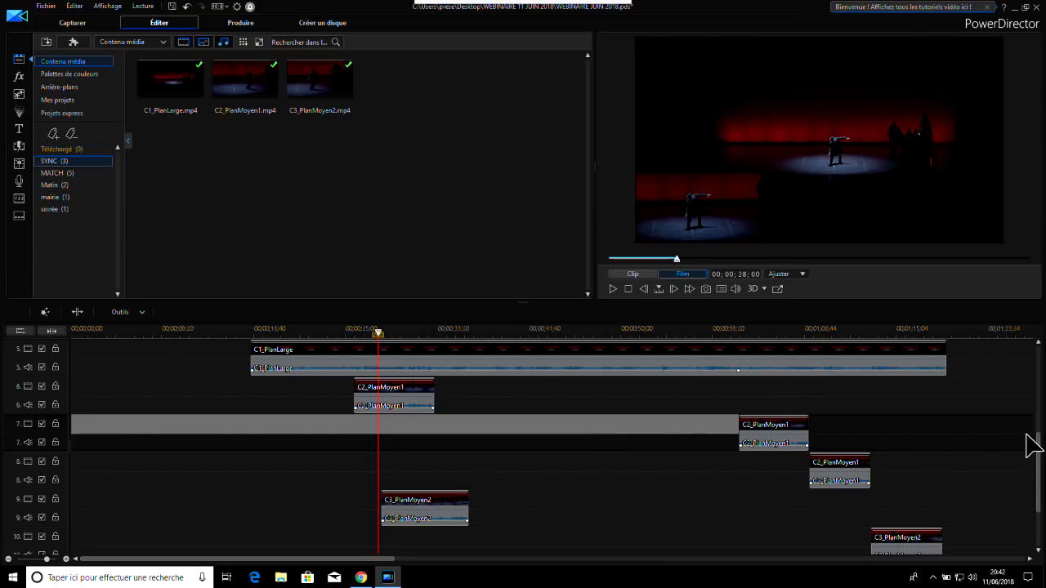
Select C1_PlanLarge together with all synchronised C2_PlanMoyen1 and C3_PlanMoyen2 sections and delete them from the timeline
mouse_move(1040, 447)
mouse_down()
mouse_move(1041, 466)
mouse_move(1042, 438)
mouse_up()
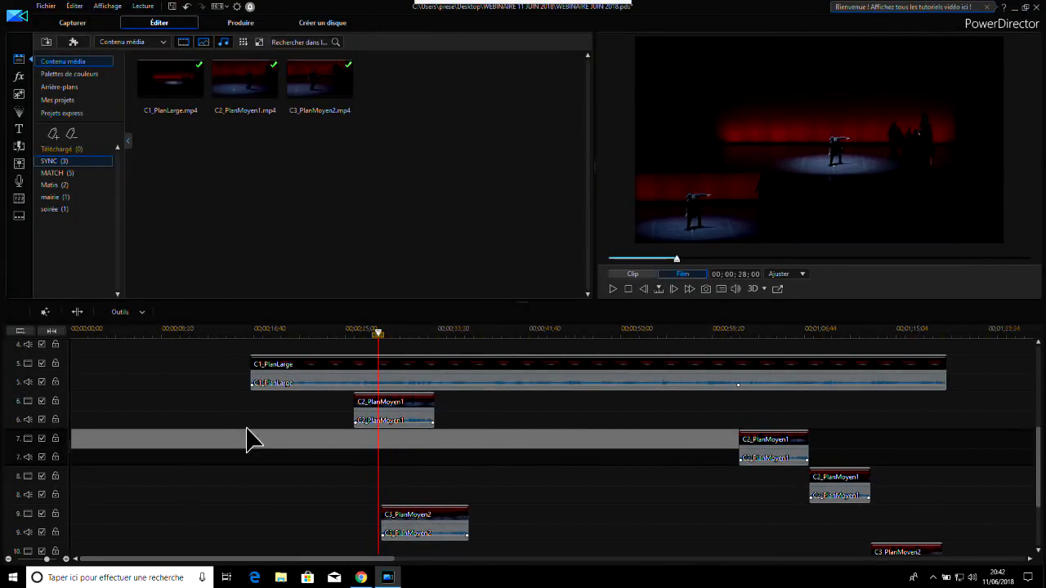
drag(211, 353, 939, 551)
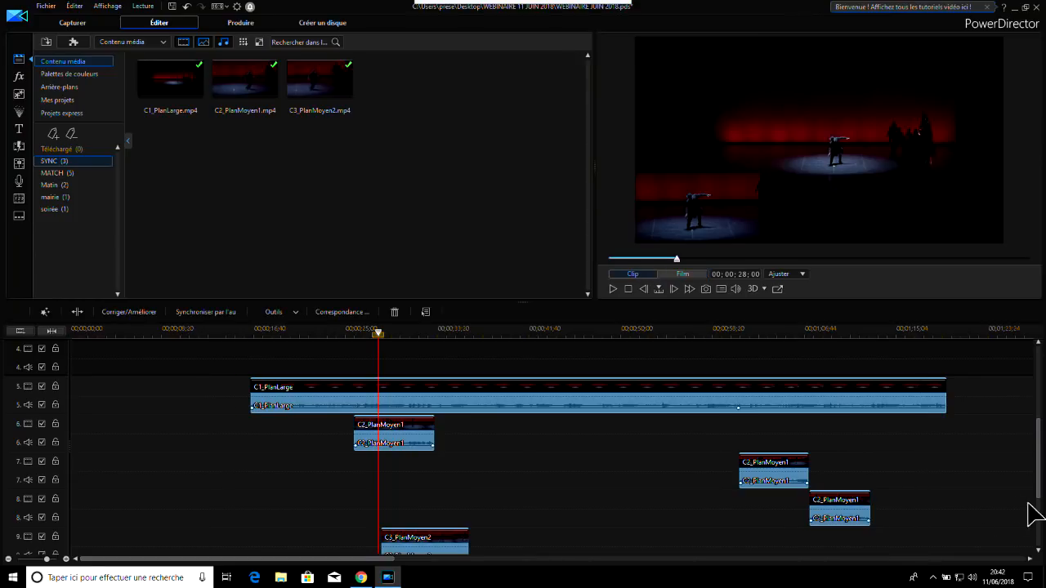
click(394, 312)
Place C1_PlanLarge, C2_PlanMoyen1 and C3_PlanMoyen2 on tracks 1, 2 and 3 at staggered start times beyond the existing clips
drag(338, 561, 567, 560)
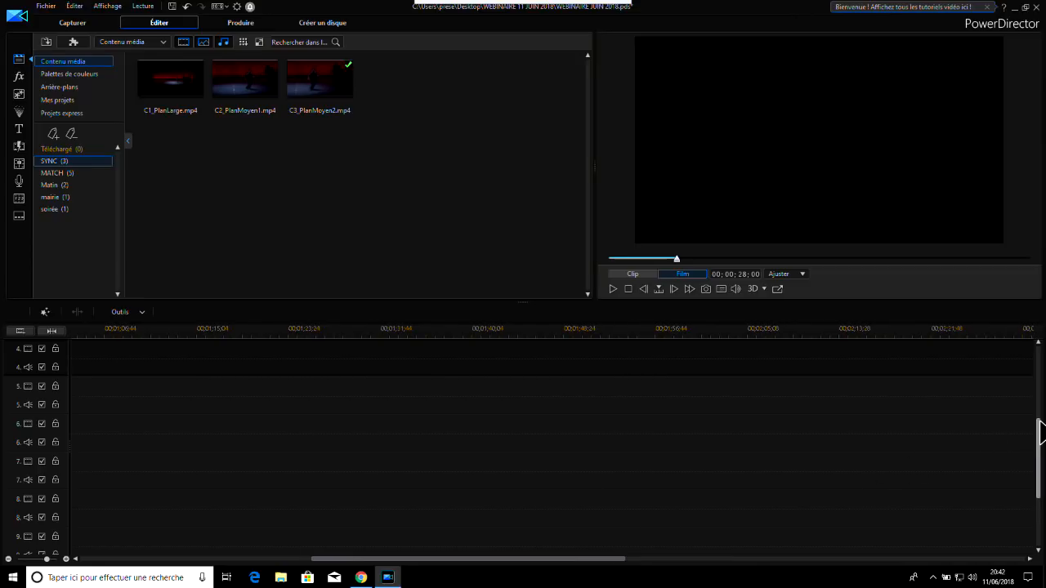
drag(1037, 449, 1038, 343)
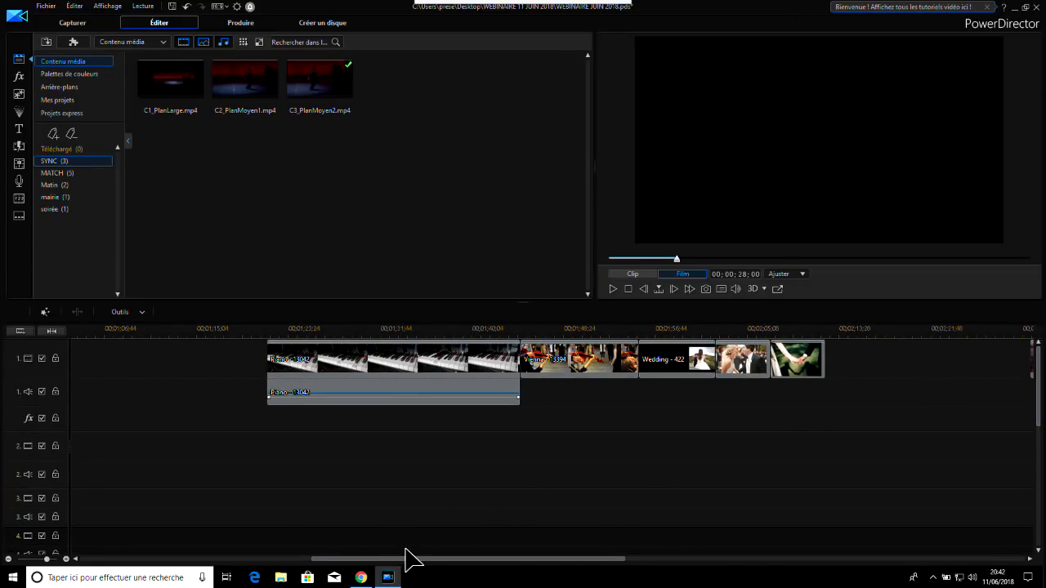
drag(412, 556, 772, 559)
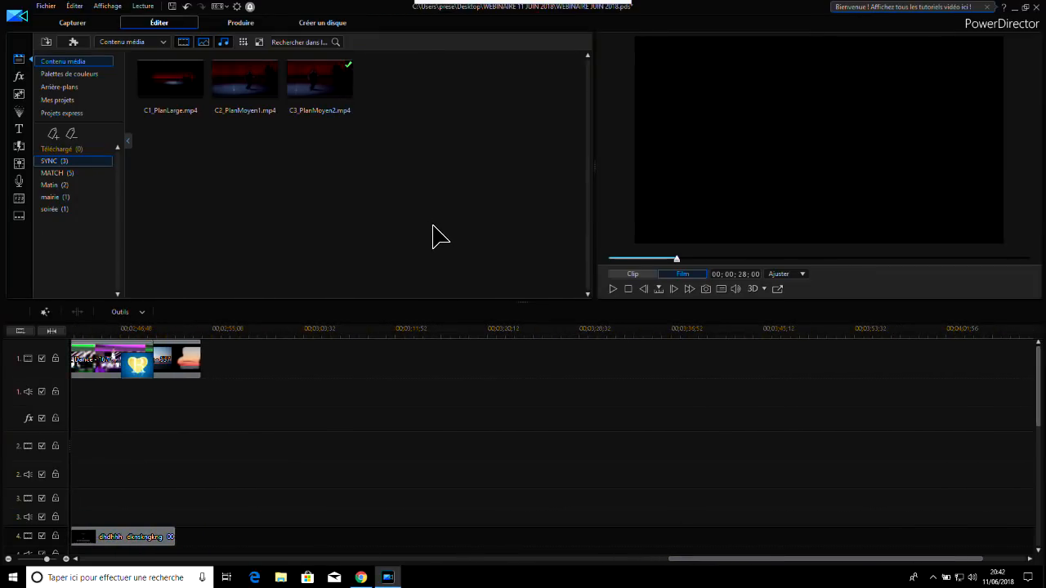
drag(181, 109, 486, 381)
click(248, 84)
drag(253, 90, 482, 485)
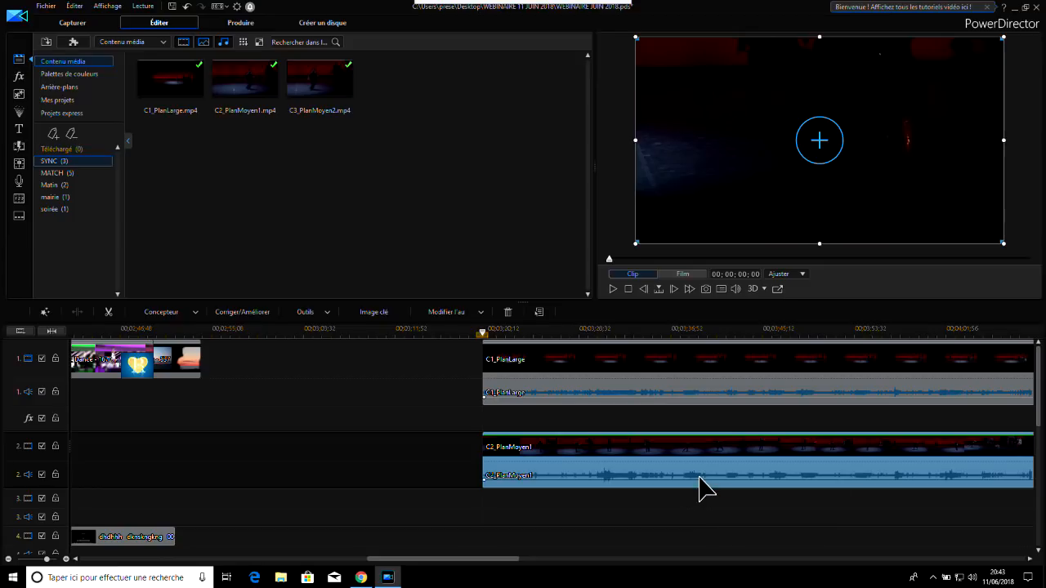
click(321, 86)
mouse_move(317, 85)
mouse_down()
mouse_move(649, 520)
mouse_move(565, 534)
mouse_move(523, 527)
mouse_move(702, 466)
mouse_move(878, 457)
mouse_up()
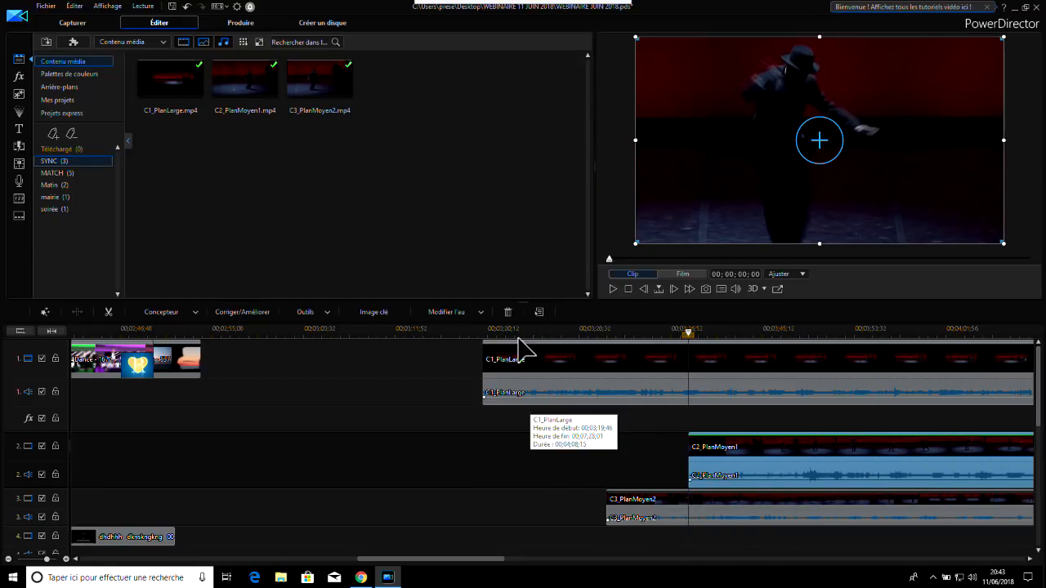
Split C1_PlanLarge on track 1 about 4 seconds in and delete the part before the cut, leaving the gap
click(532, 339)
click(518, 373)
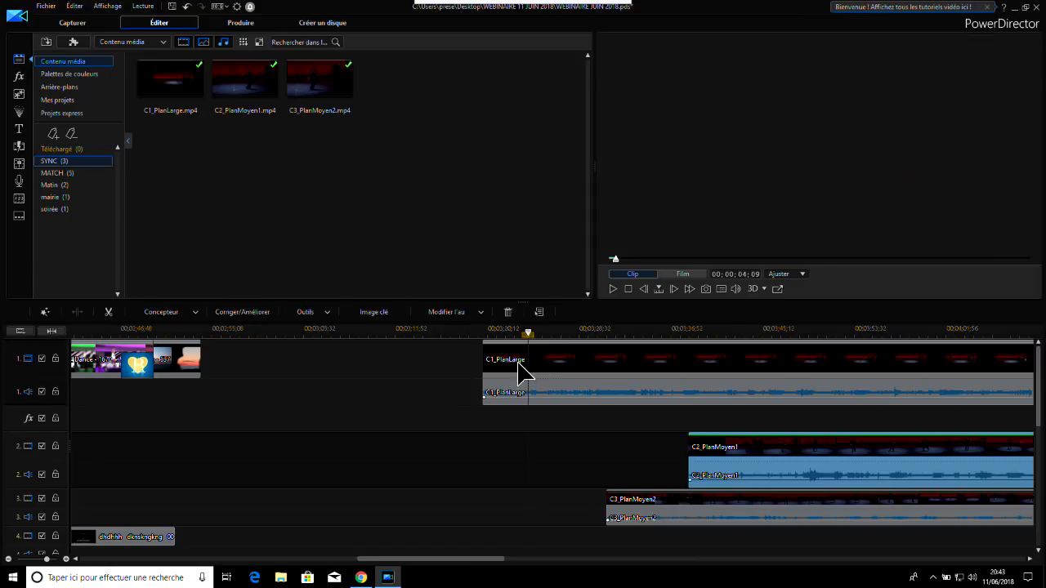
click(76, 311)
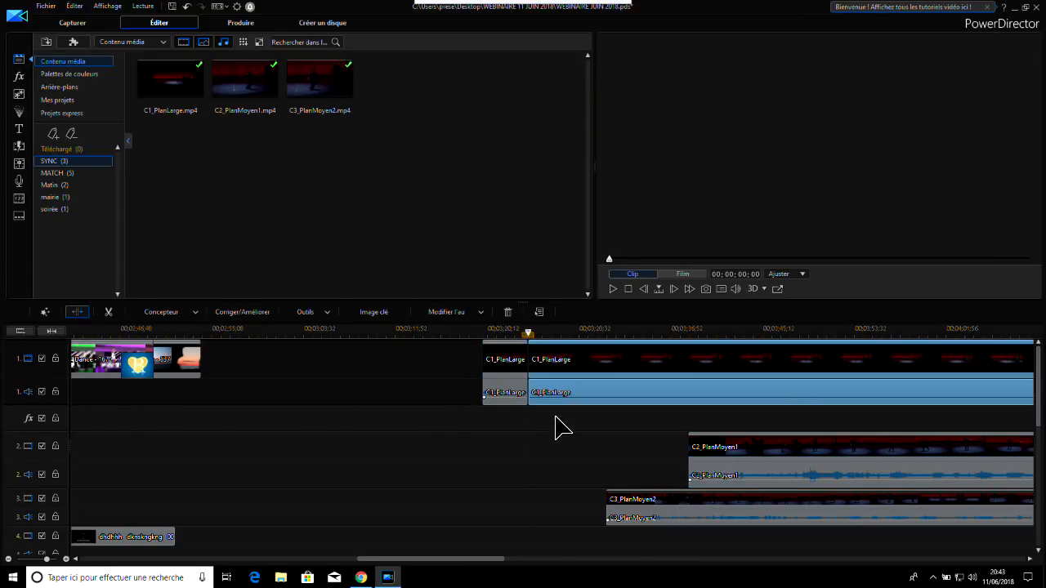
click(502, 367)
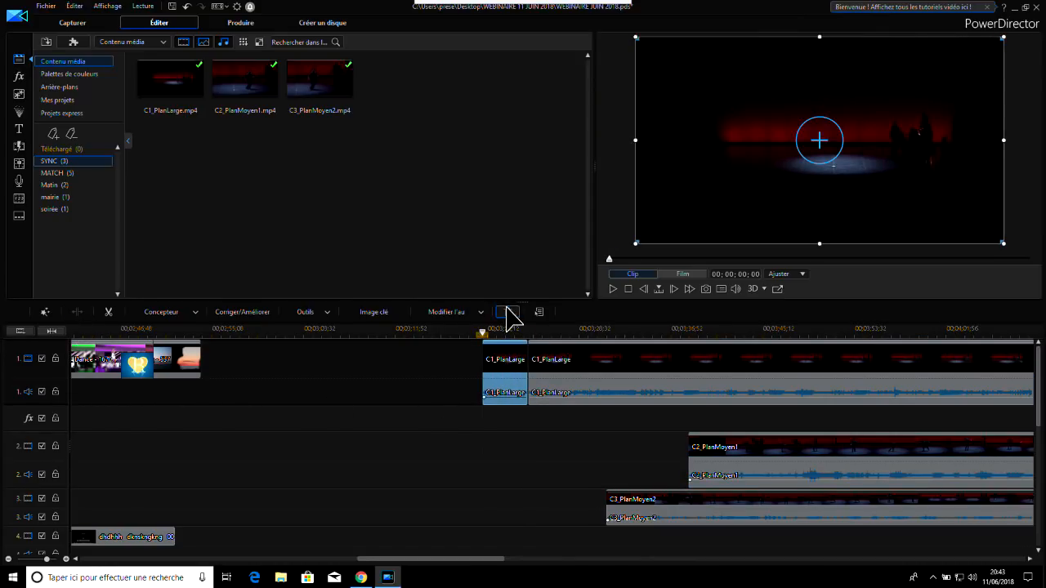
click(507, 311)
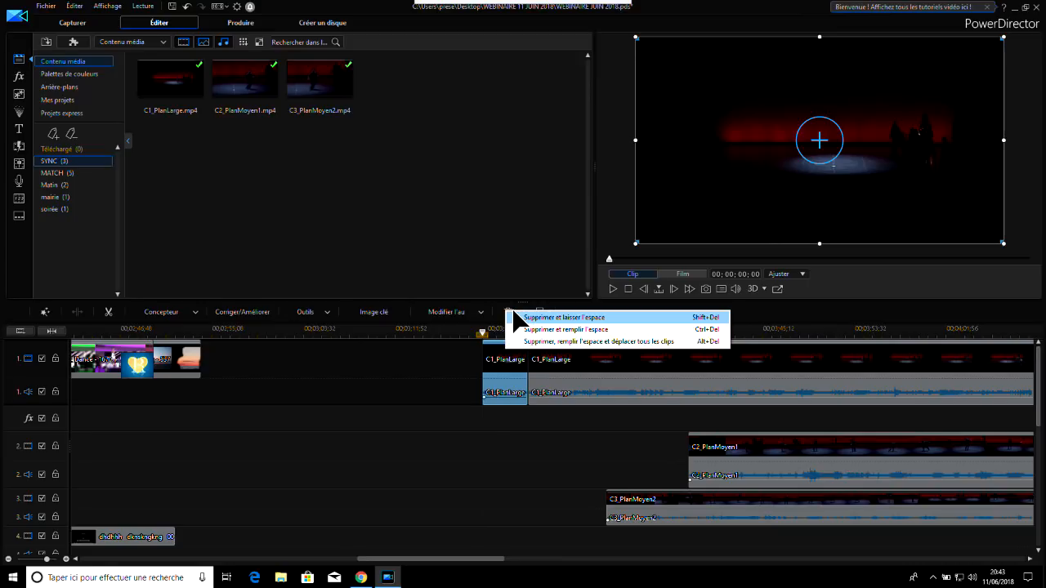
click(517, 317)
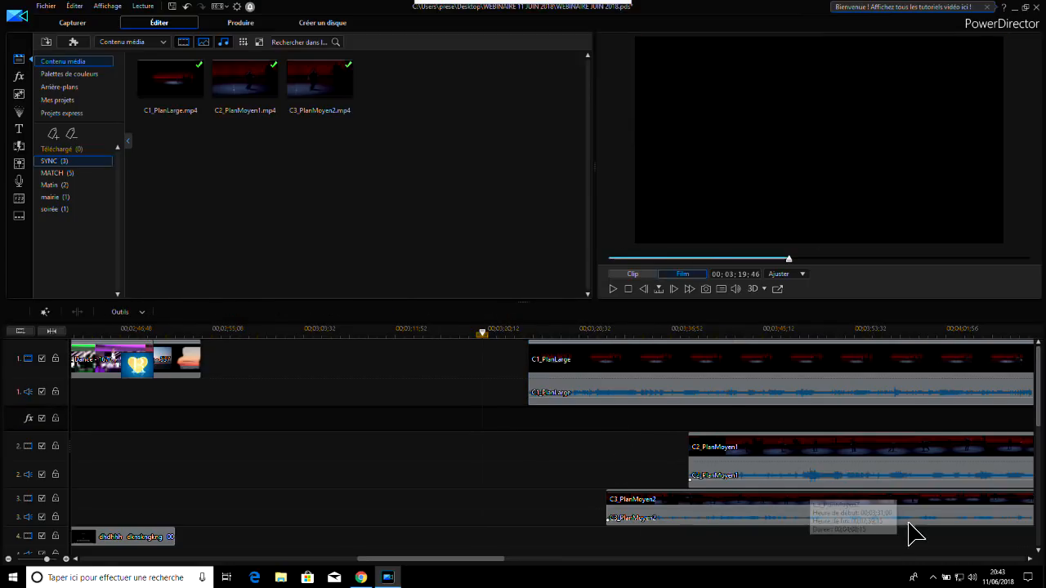
Move C3_PlanMoyen2 earlier on track 3 to start at 00;03;06;28 and cut away its first 10 seconds, leaving the gap
click(676, 514)
drag(696, 513, 425, 513)
click(447, 330)
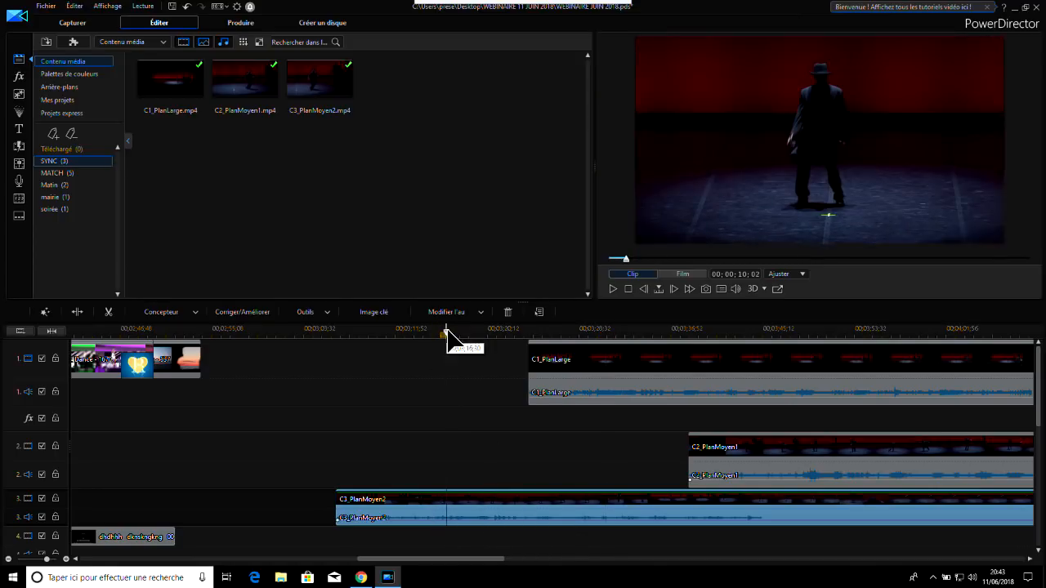
click(78, 311)
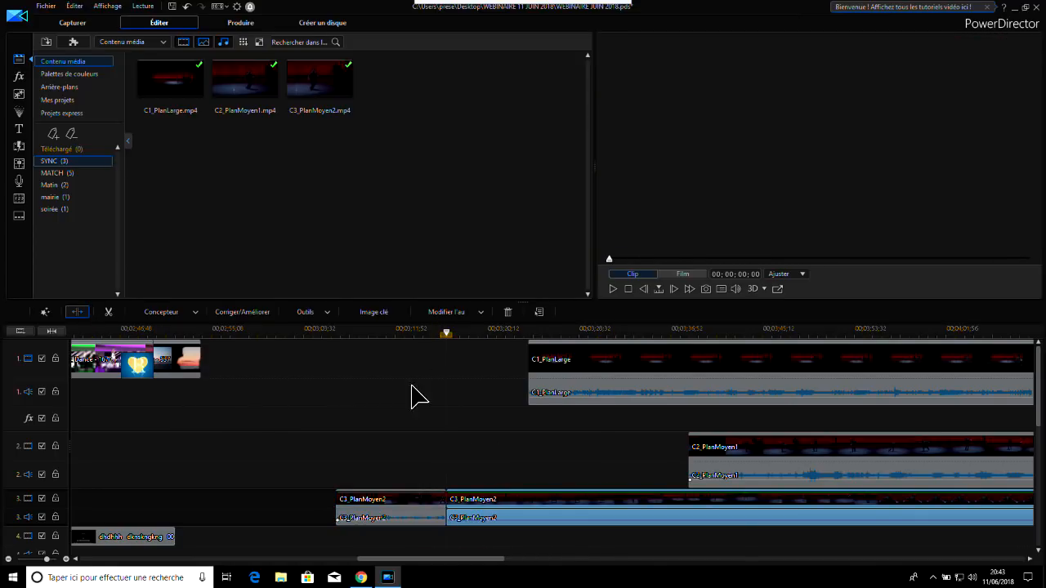
click(392, 508)
click(506, 312)
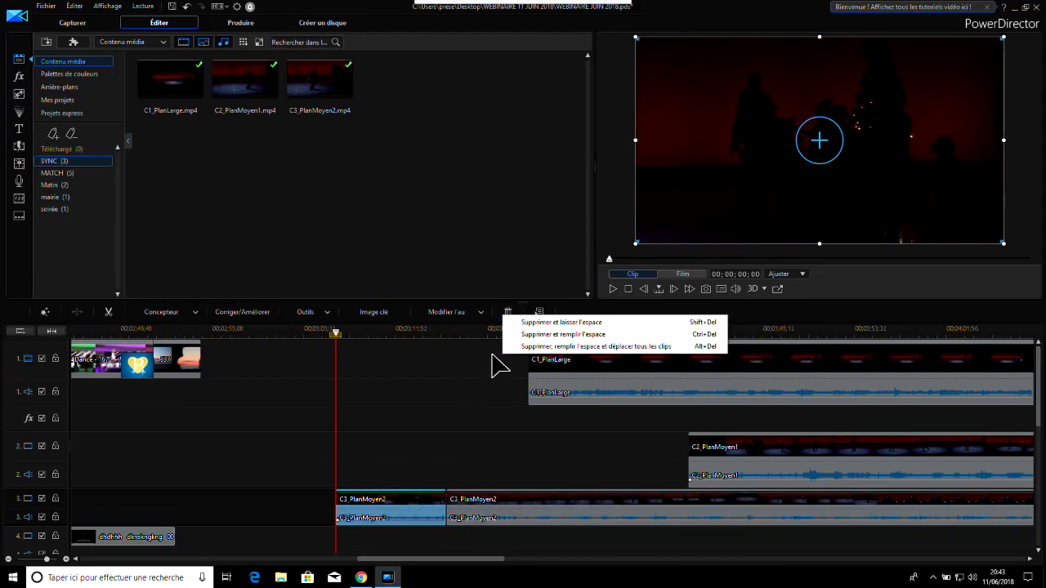
click(532, 322)
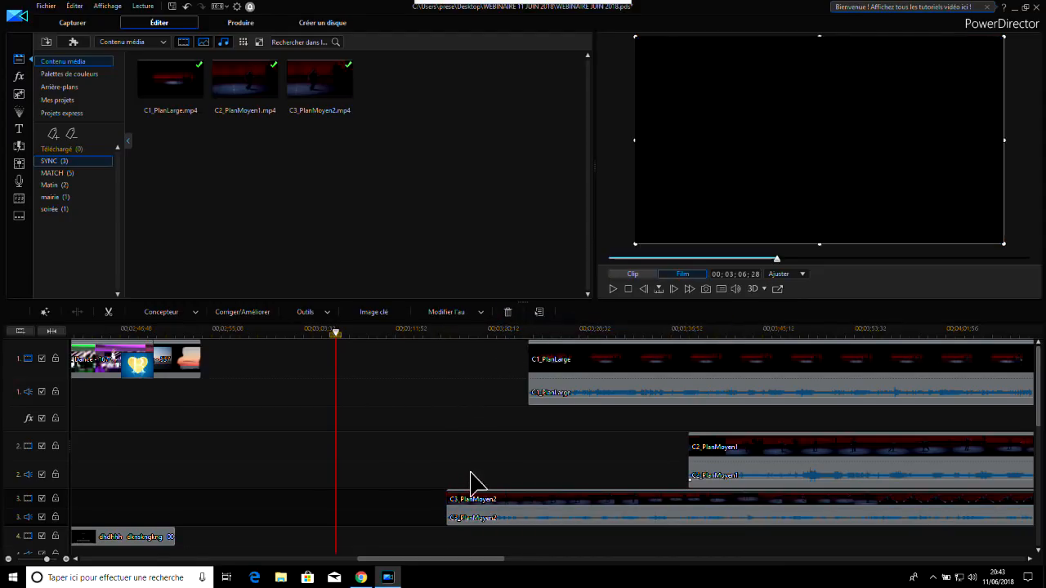
Select C1_PlanLarge, C2_PlanMoyen1 and C3_PlanMoyen2 together on tracks 1 to 3 and synchronise them by audio
drag(403, 561, 460, 564)
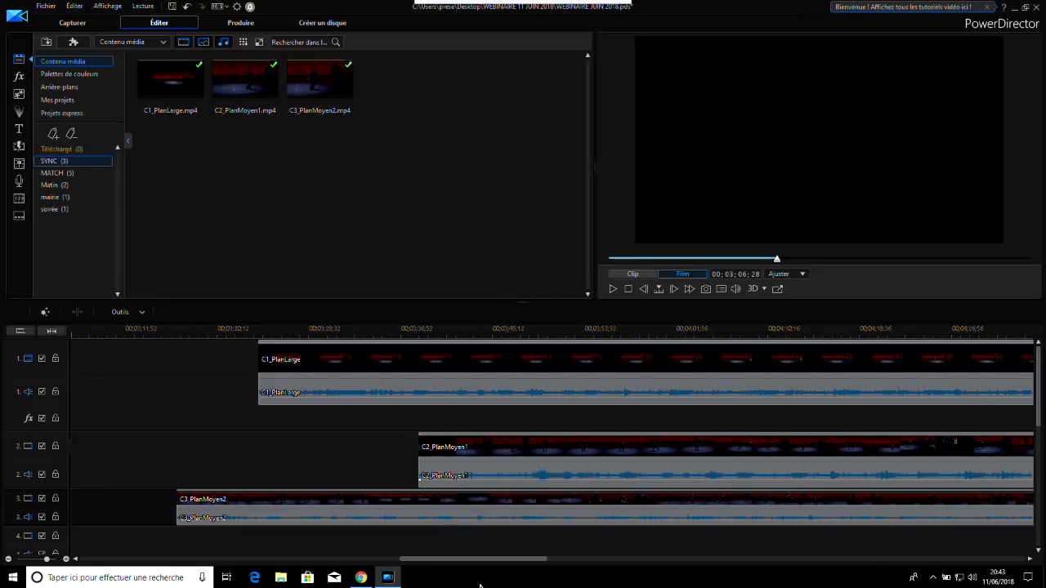
click(391, 374)
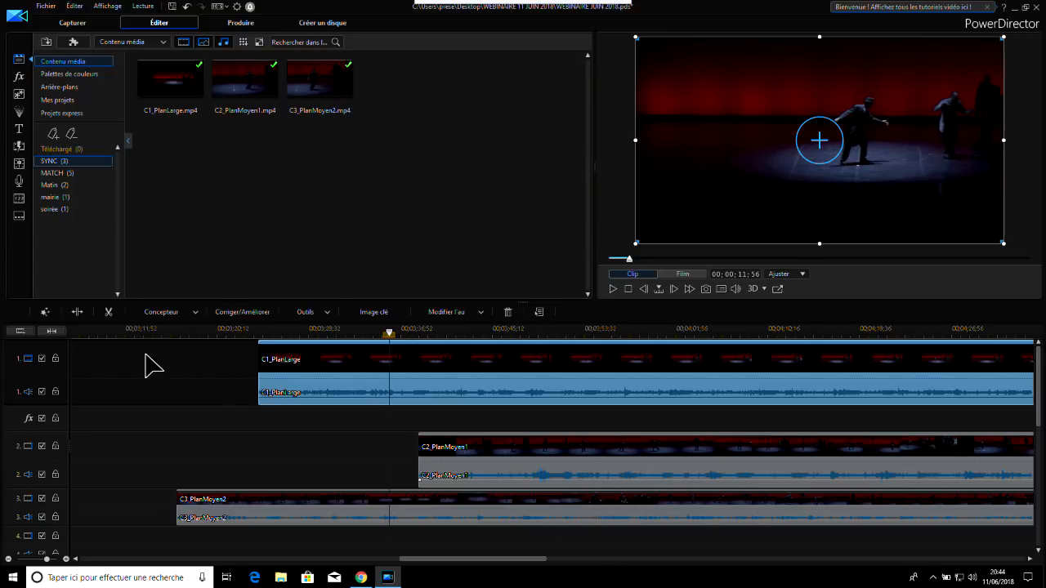
drag(130, 357, 665, 514)
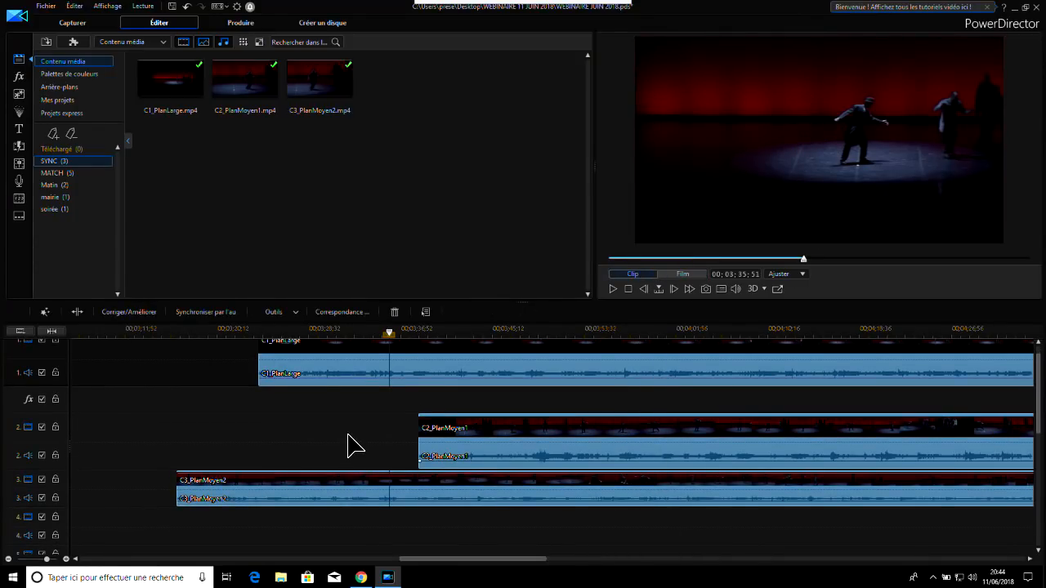
click(212, 314)
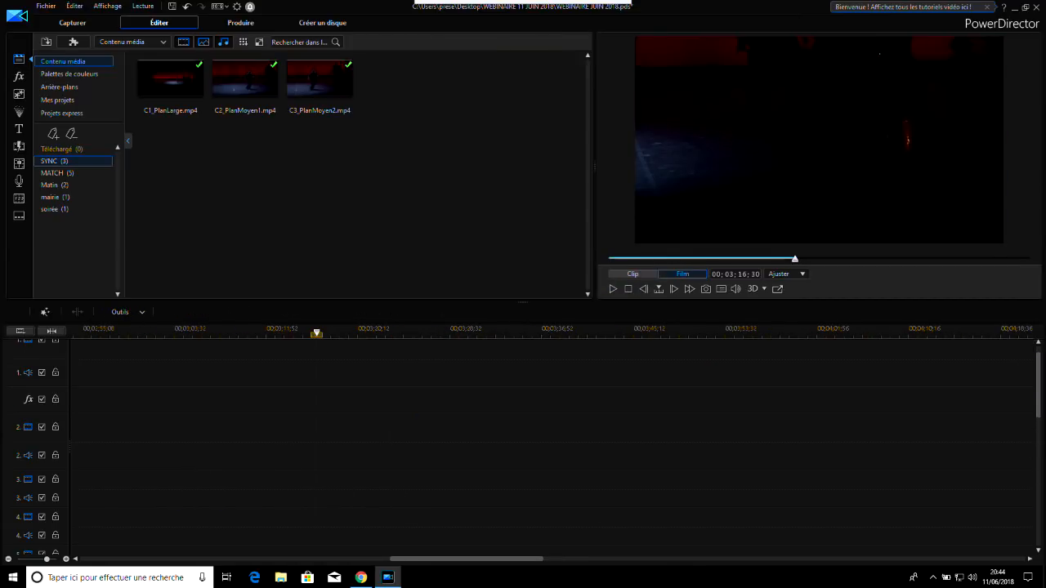
Shrink the synchronised C2_PlanMoyen1 on track 12 into a small picture-in-picture in the upper-right corner of the video frame
drag(1040, 360, 1042, 485)
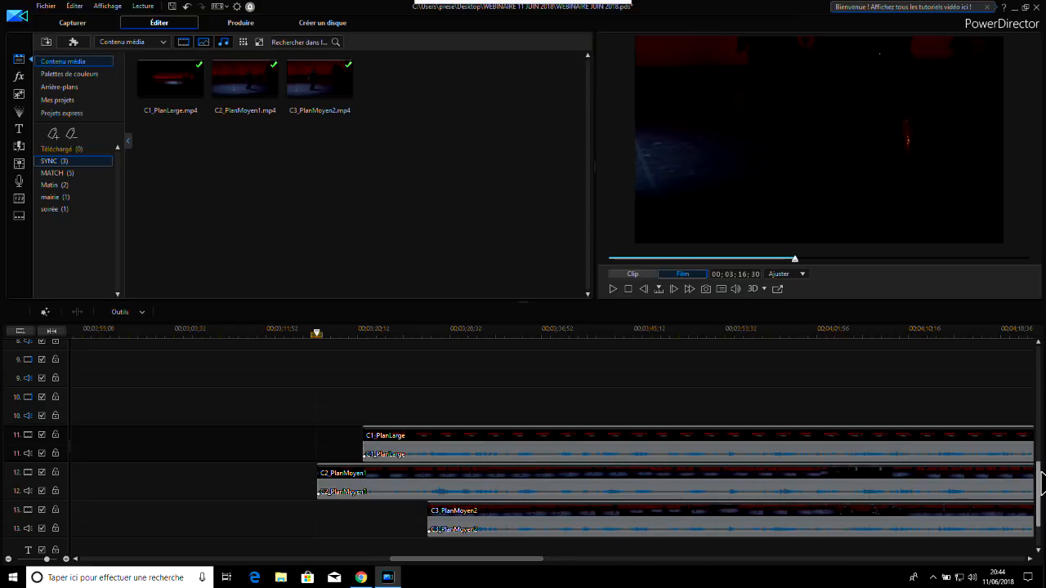
scroll(1041, 481, down, 2)
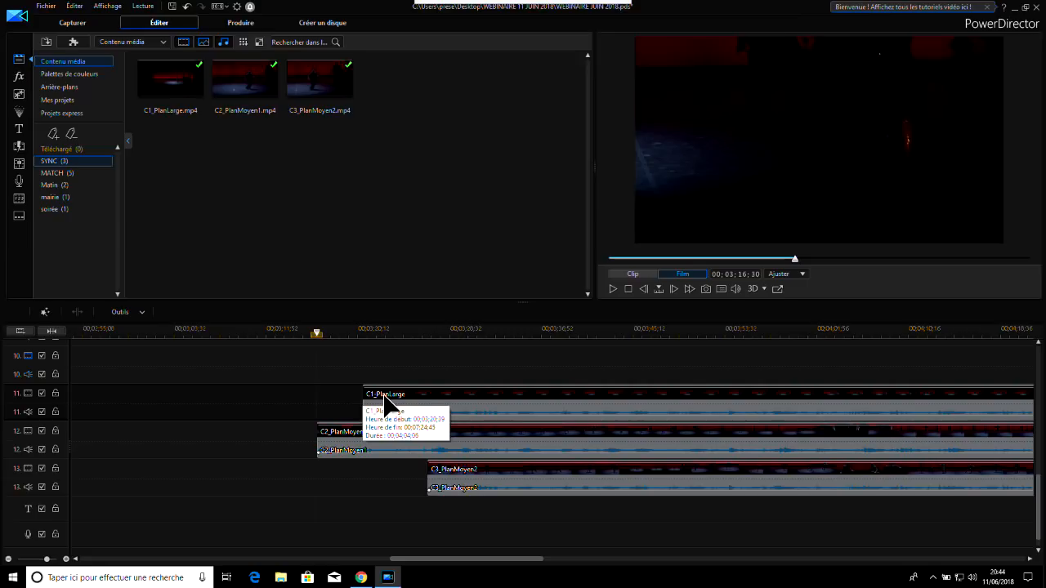
click(387, 335)
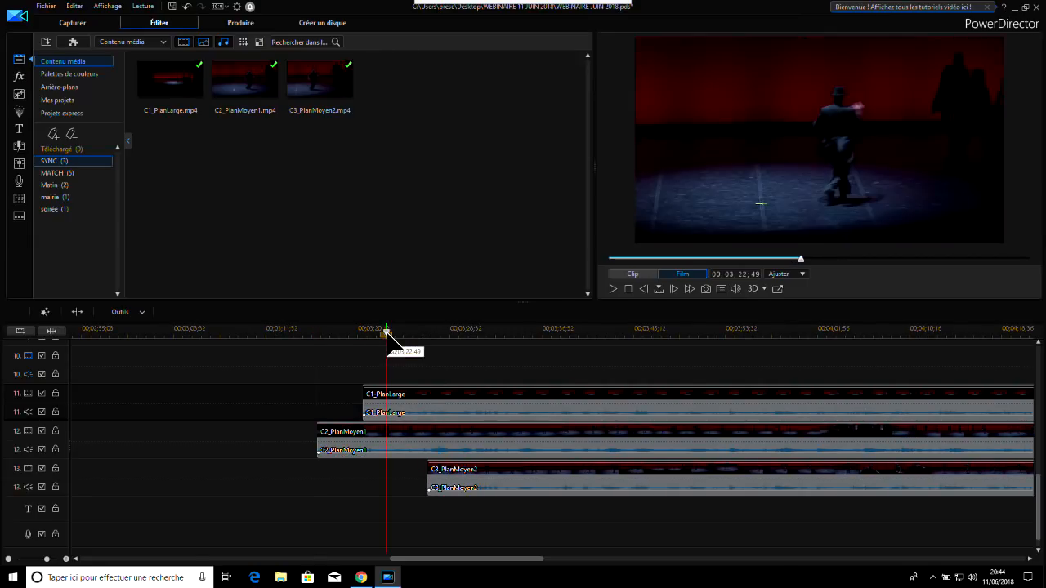
click(434, 433)
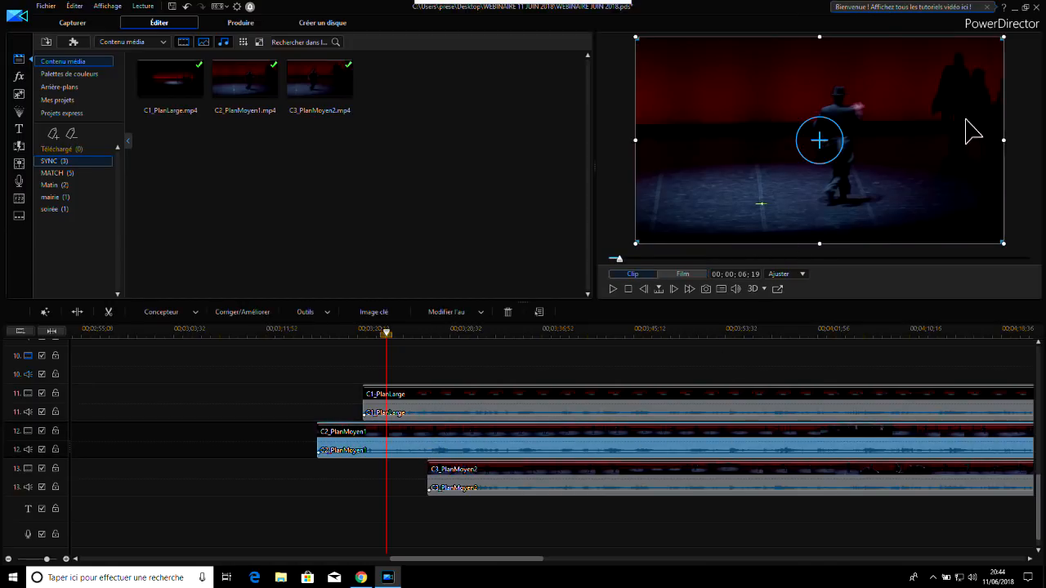
drag(636, 244, 891, 109)
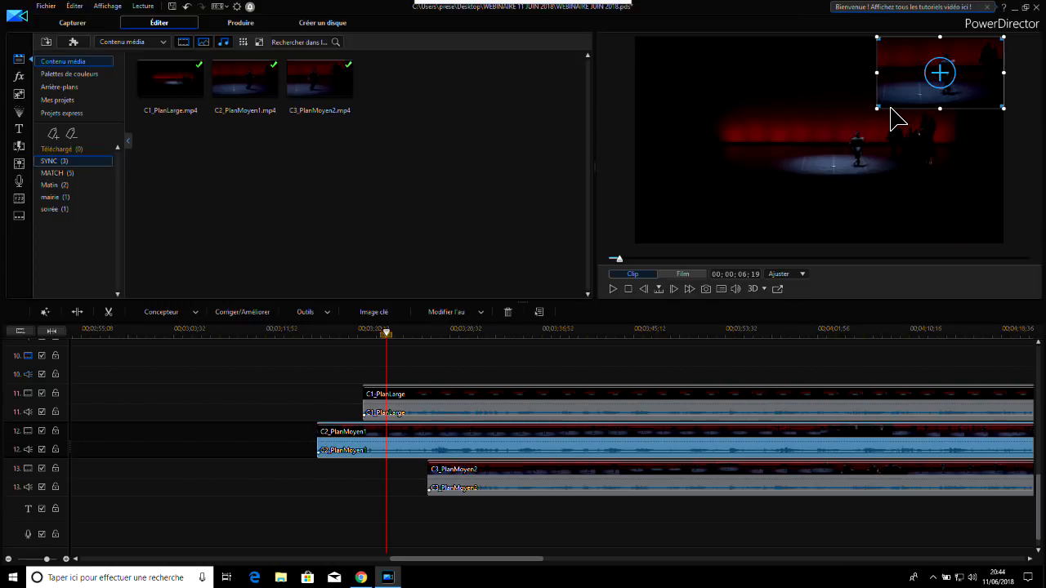
Shrink C3_PlanMoyen2 on track 13 into the lower-left corner of the video frame and play the three shots together
click(523, 476)
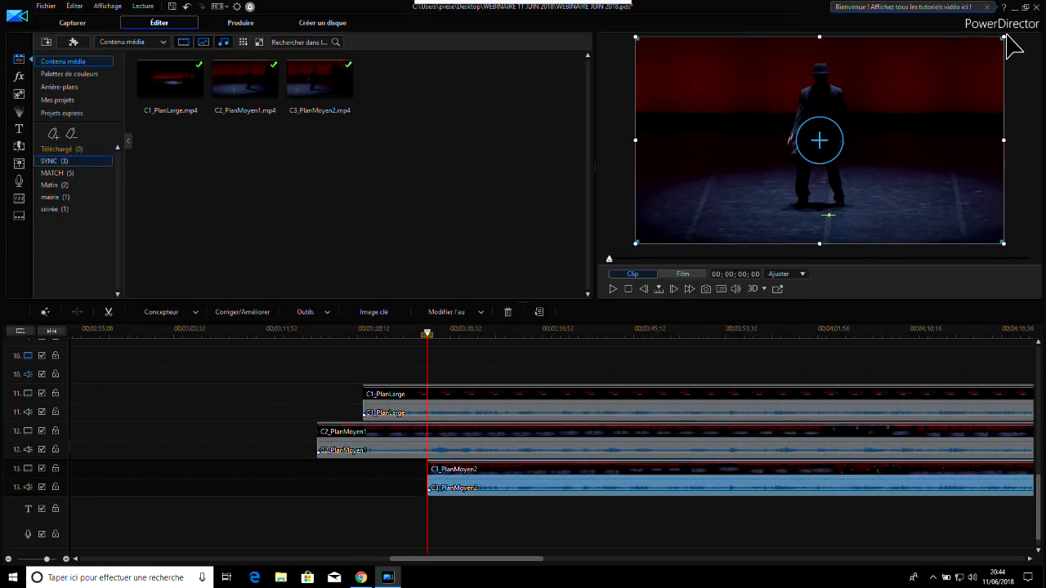
drag(1011, 45, 724, 175)
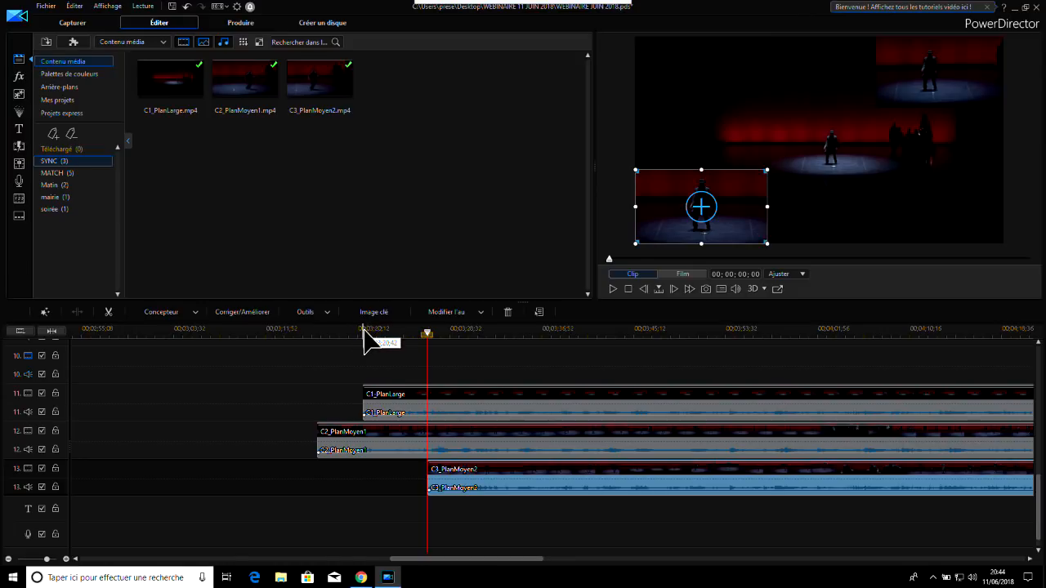
click(612, 287)
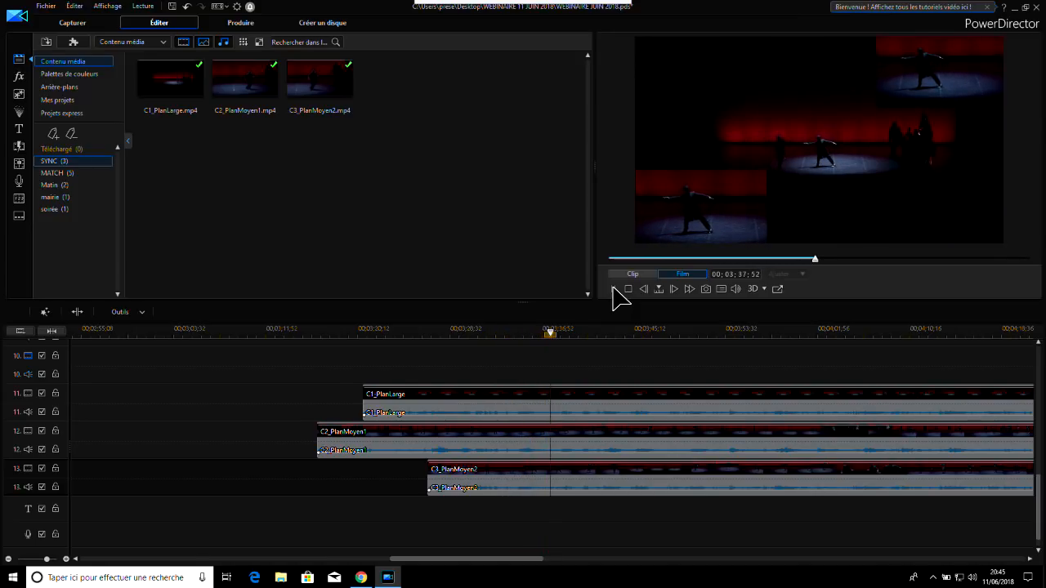
click(614, 287)
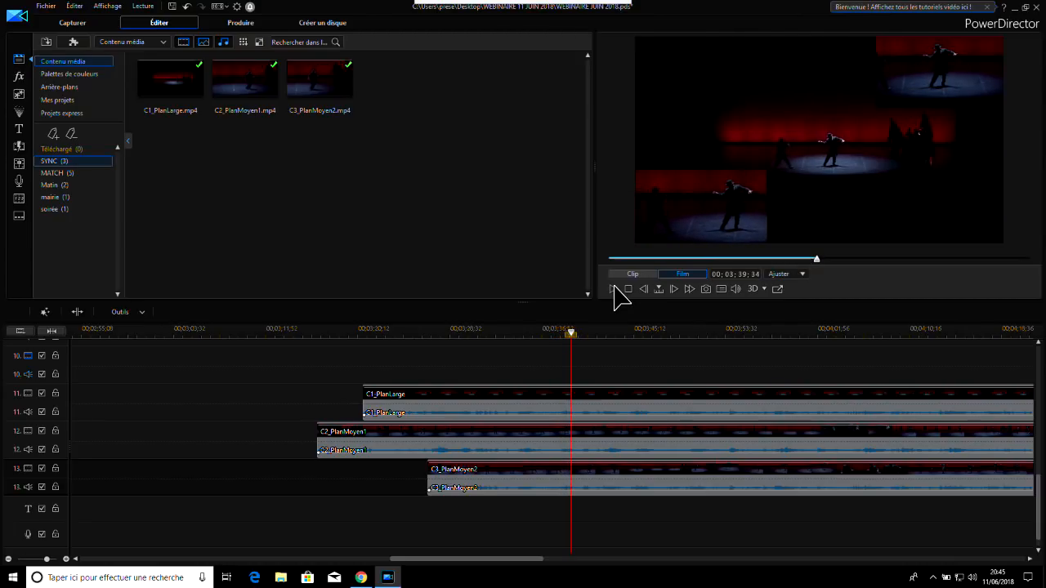
Split C2_PlanMoyen1 on track 12 at 00;03;39;34 and again at 00;03;56;16
click(626, 440)
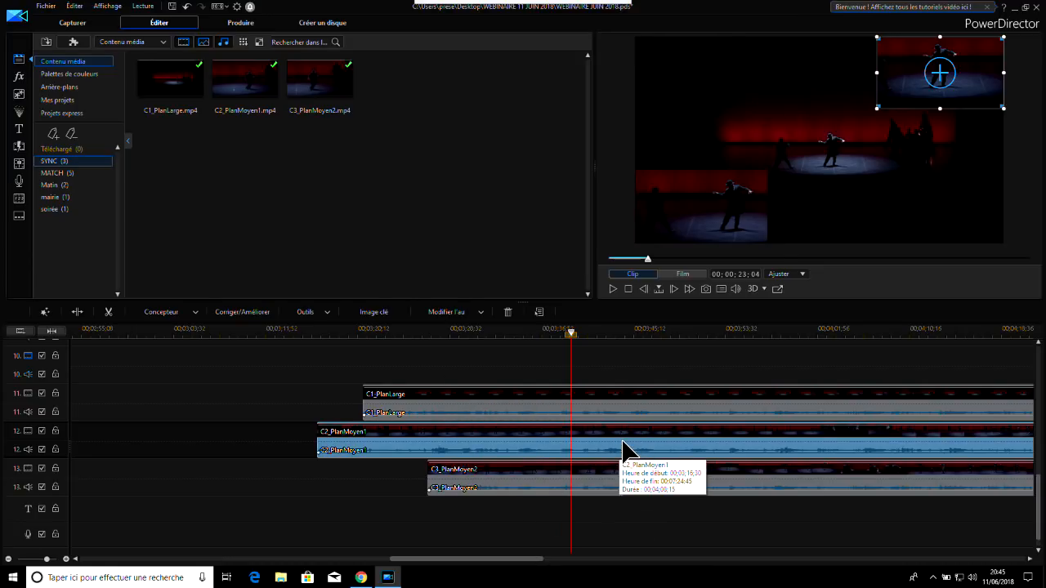
click(77, 311)
click(592, 460)
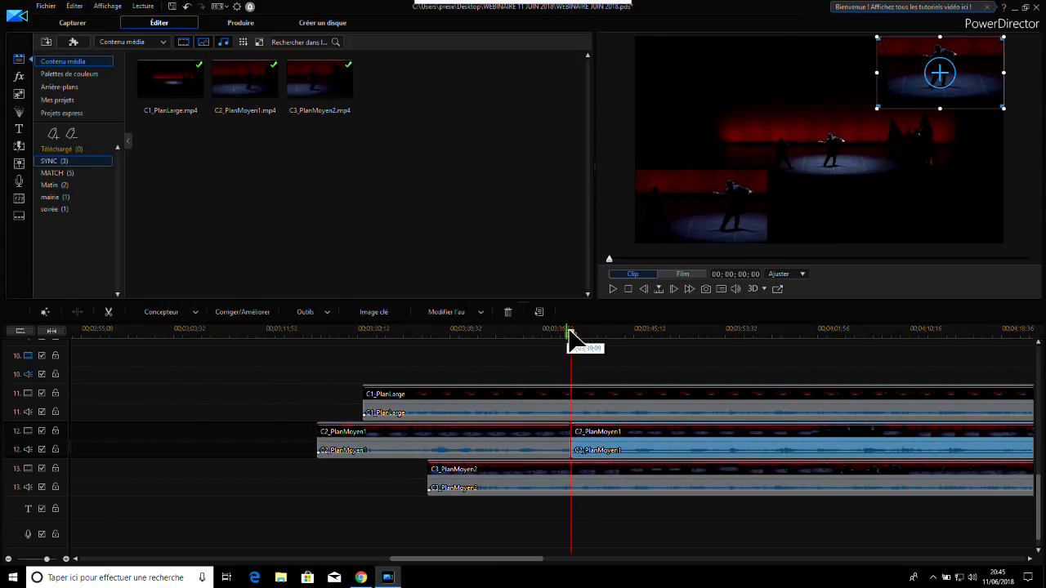
drag(572, 331, 756, 366)
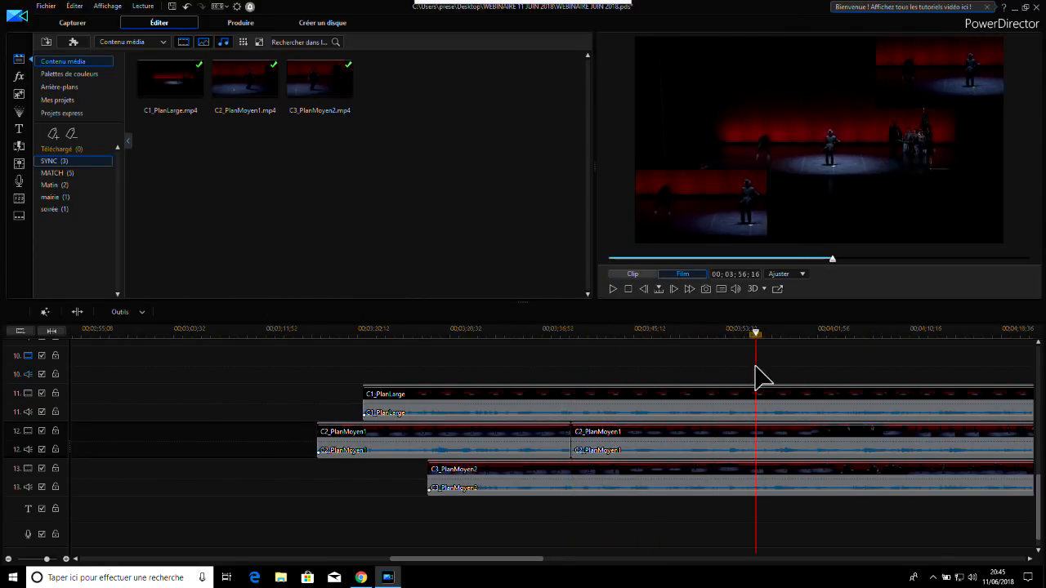
click(738, 444)
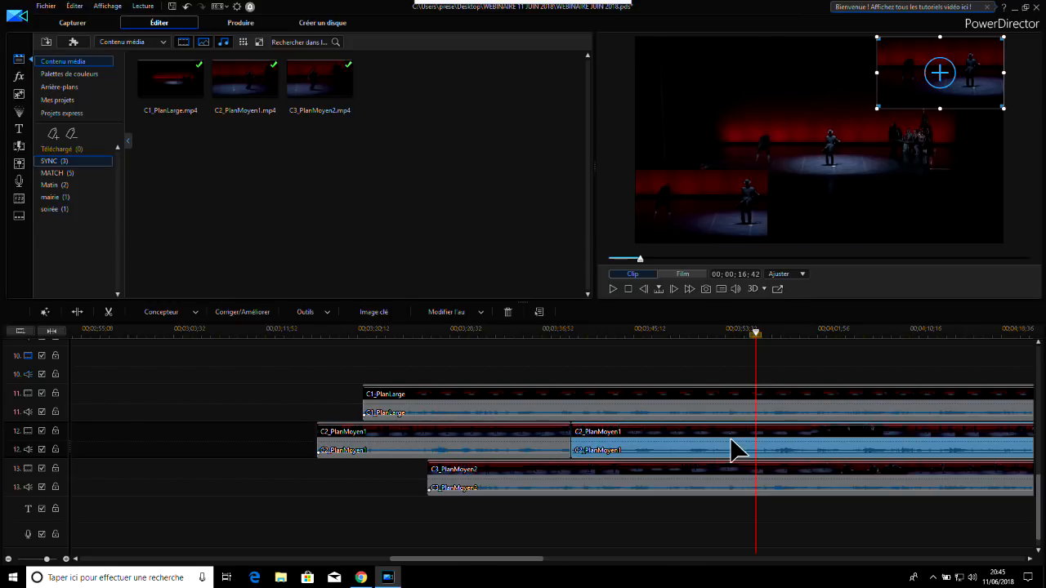
click(76, 311)
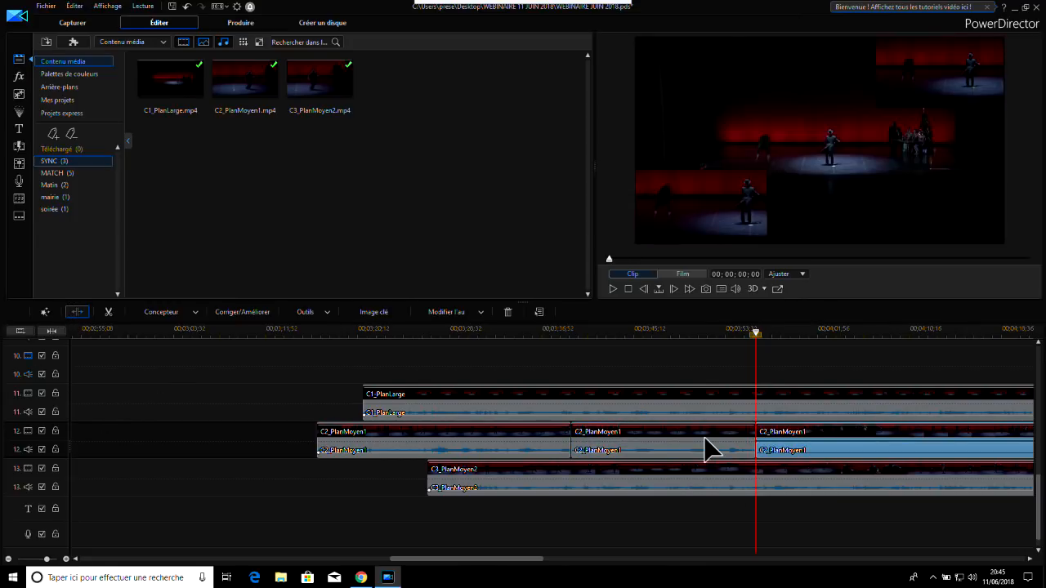
Delete the middle section of C2_PlanMoyen1, leaving the space, and play the film across the end of the gap
click(706, 445)
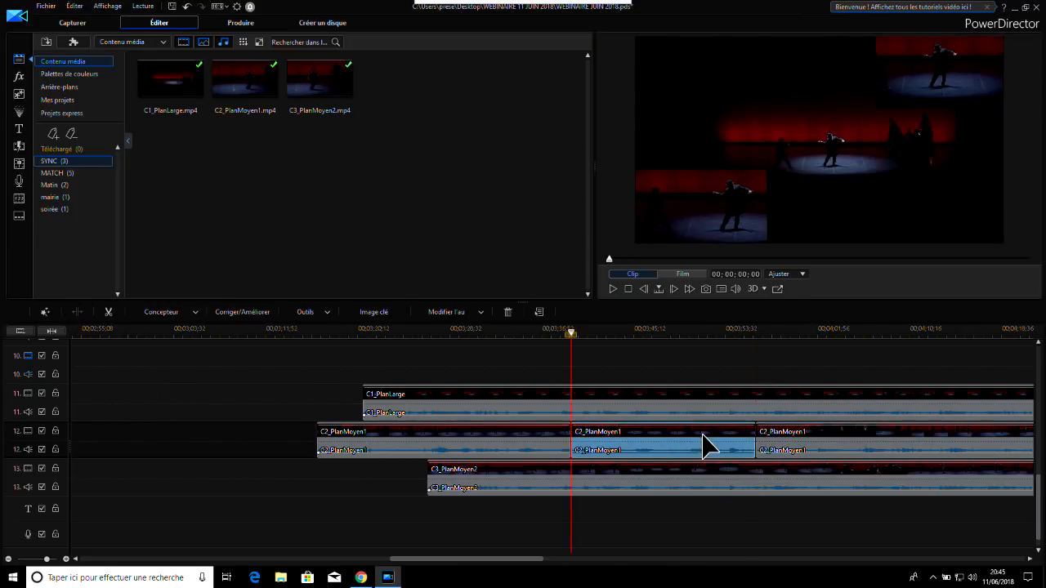
click(507, 313)
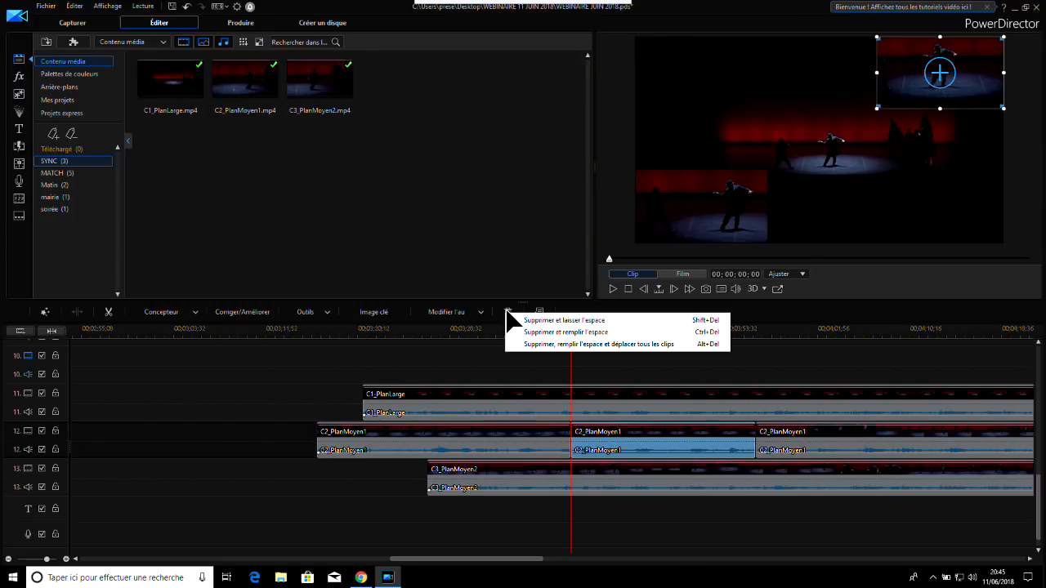
click(533, 322)
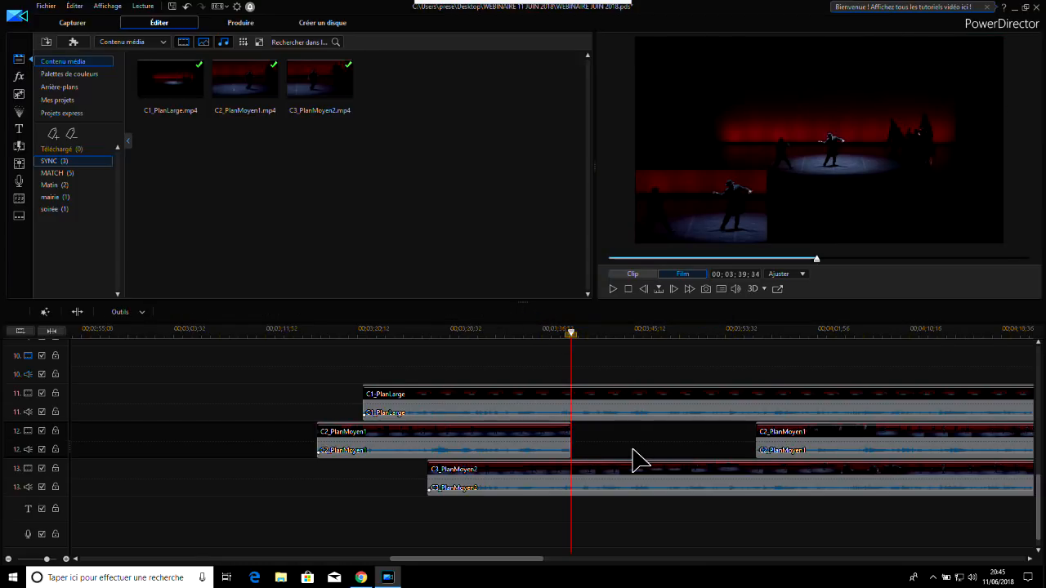
click(646, 486)
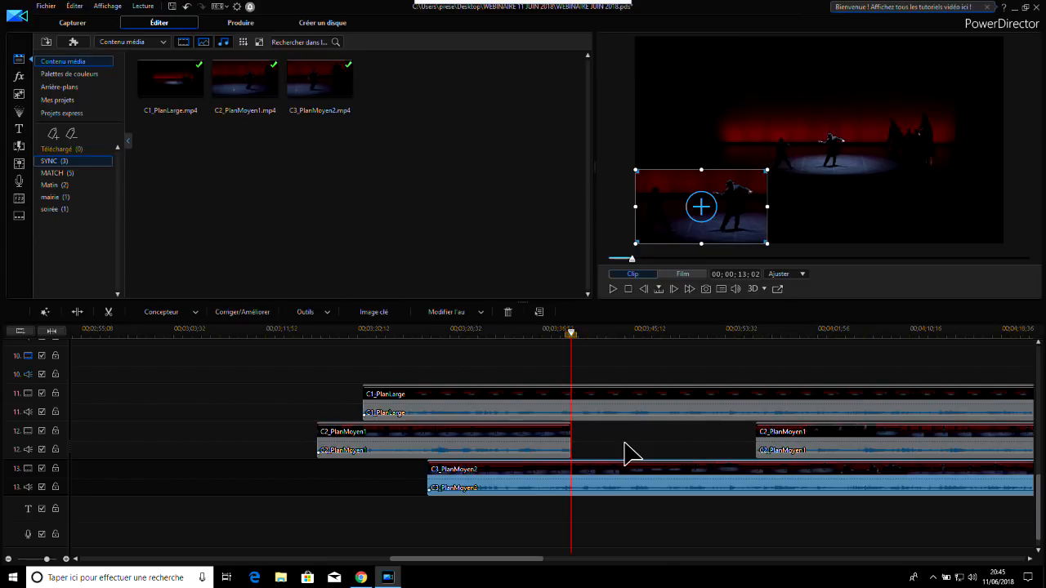
click(750, 332)
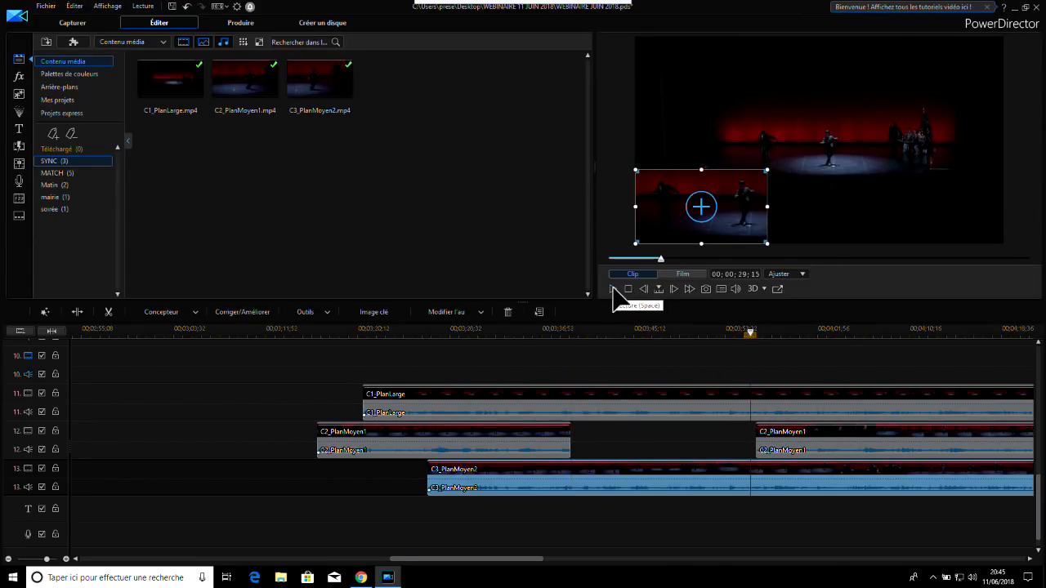
click(612, 289)
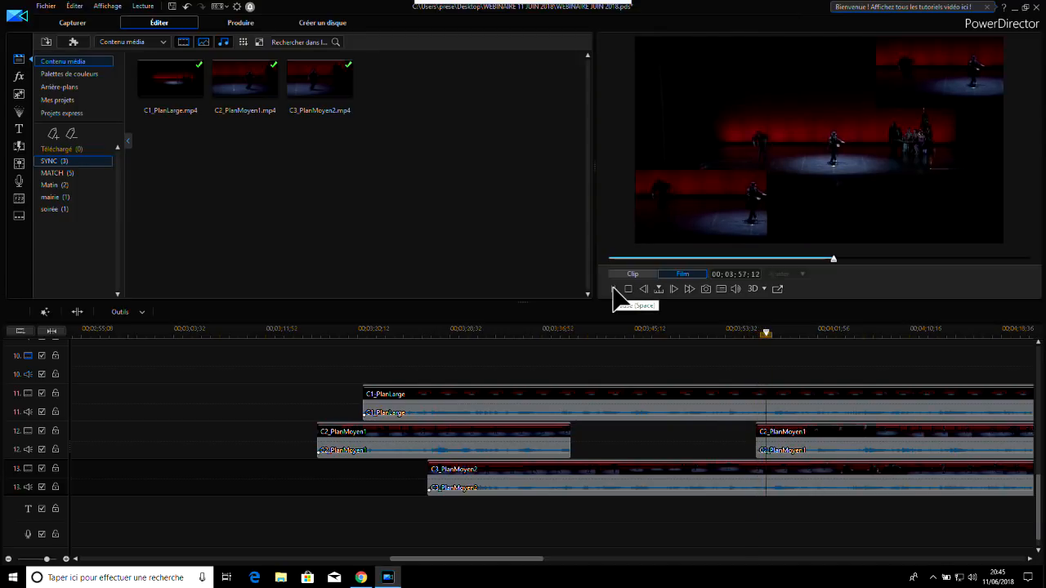
click(613, 289)
Find the Fondu transition, add it to the start of C2_PlanMoyen1's section after the gap, and play through it
click(831, 453)
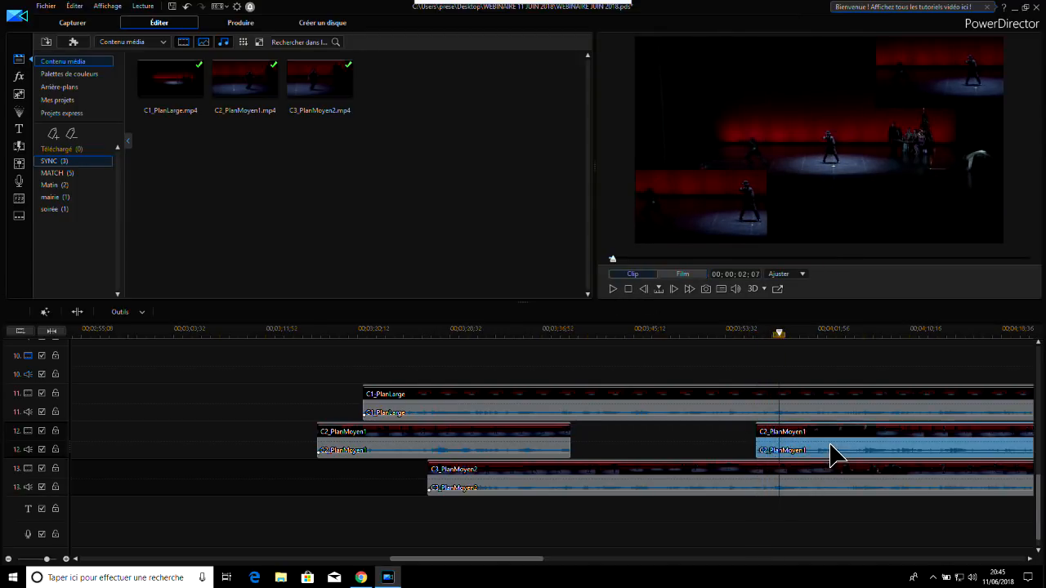
click(19, 145)
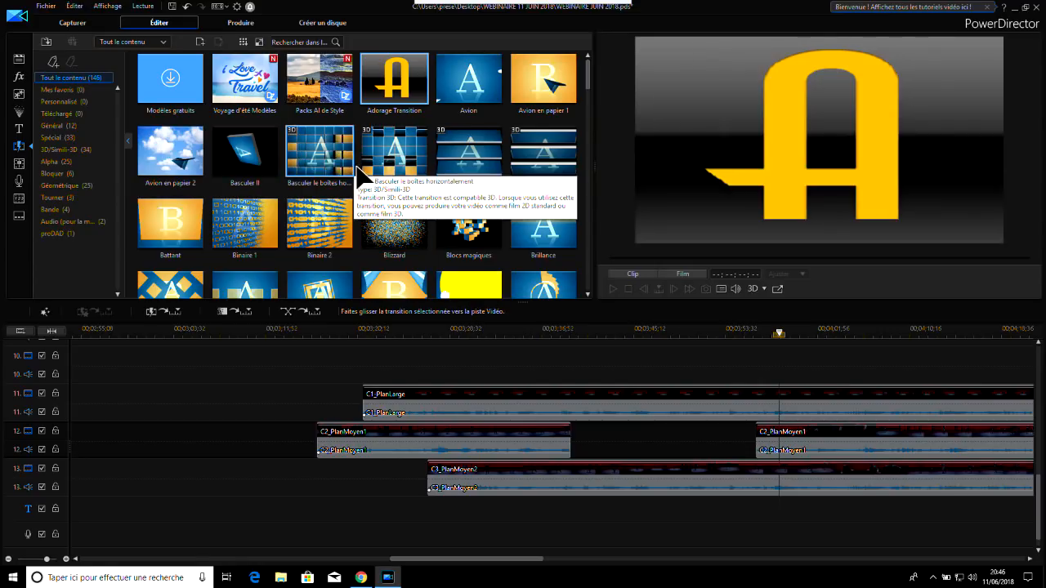
click(302, 45)
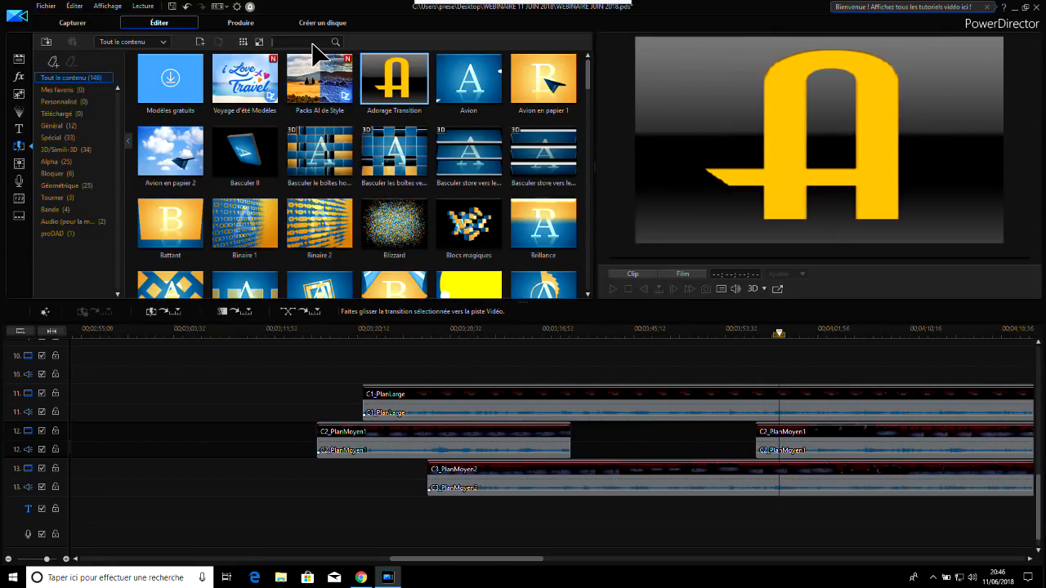
text(fondu)
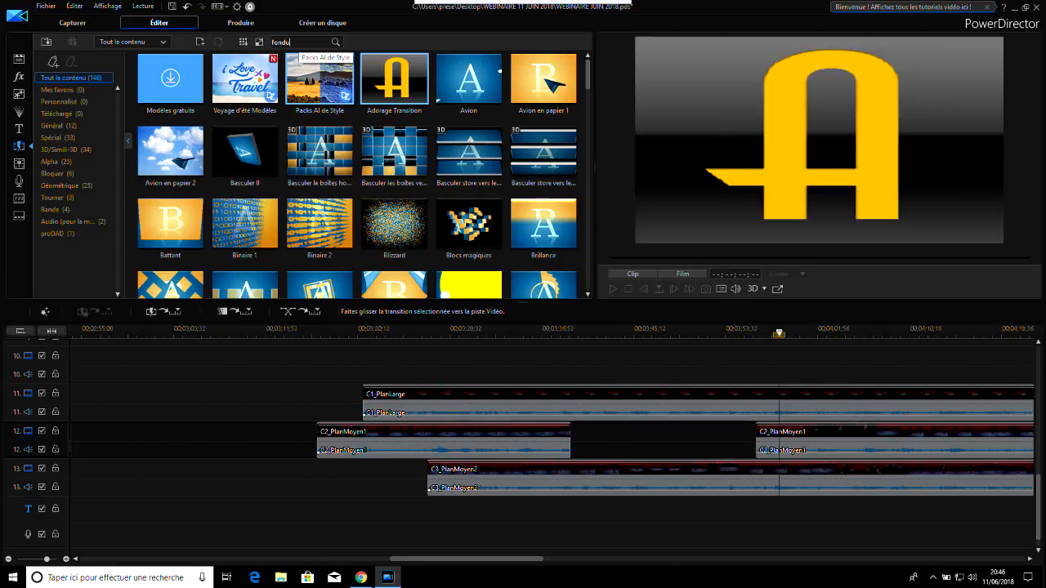
drag(260, 100, 768, 451)
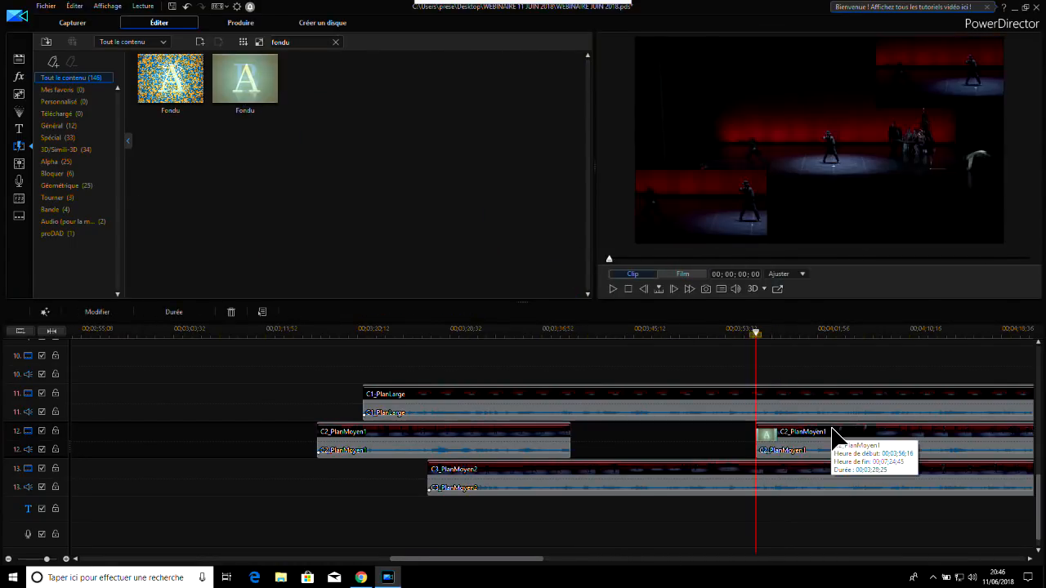
click(726, 335)
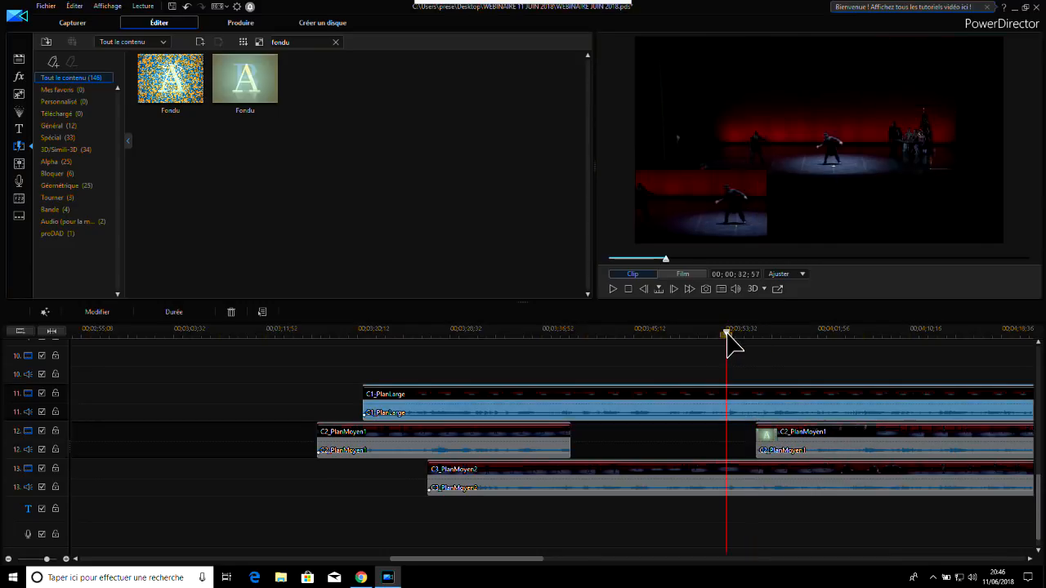
click(612, 289)
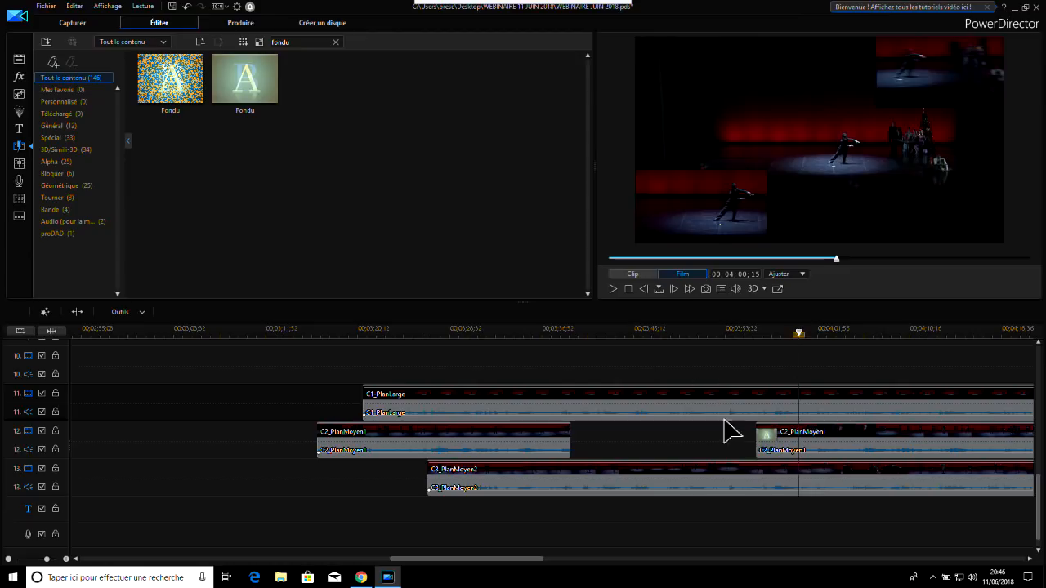
Undo the Fondu transition, the deleted section and both splits on C2_PlanMoyen1
click(727, 490)
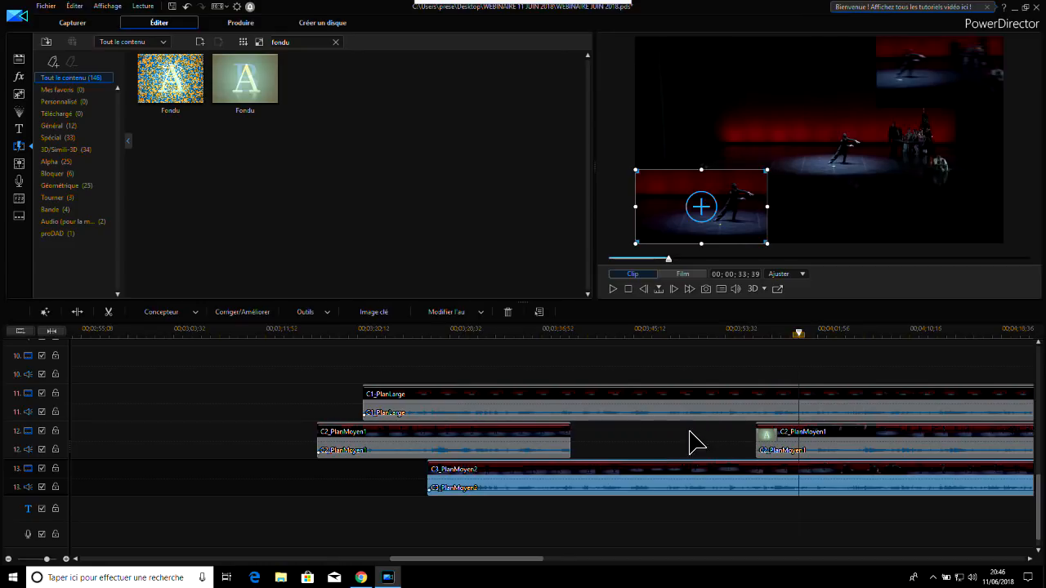
click(512, 413)
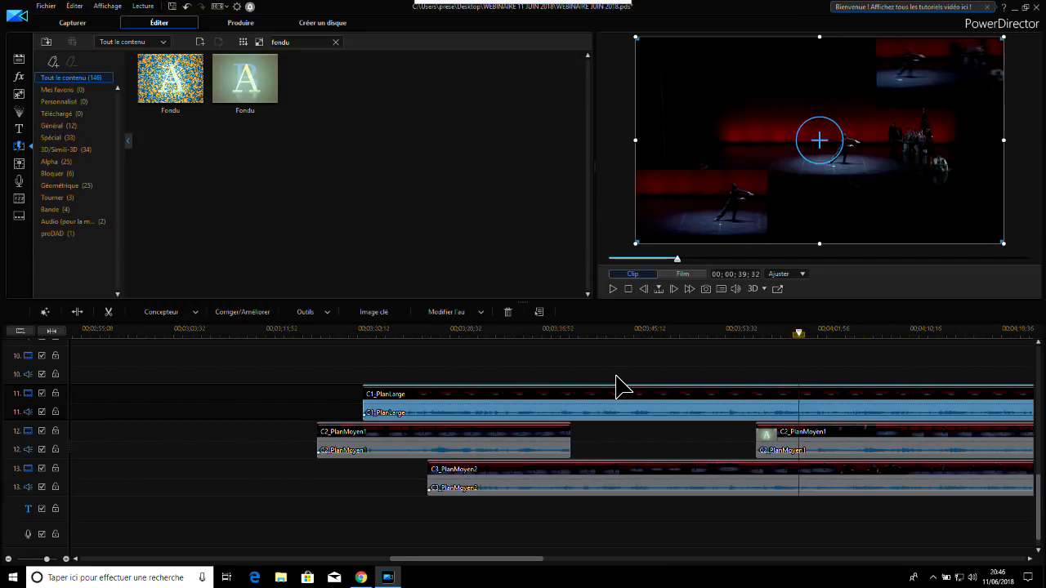
key(ctrl+z)
key(ctrl+z)
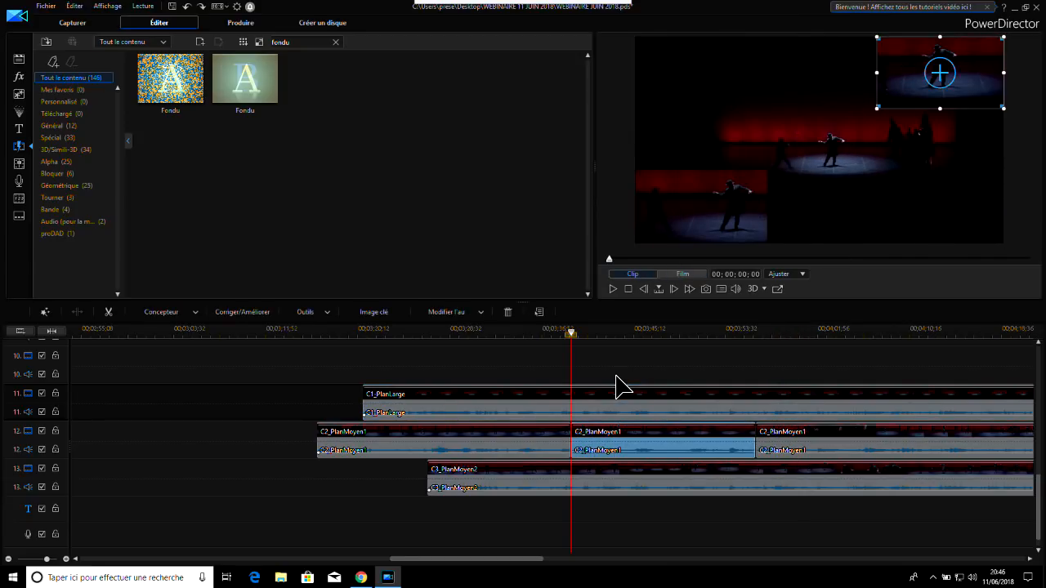
key(ctrl+z)
key(ctrl+z)
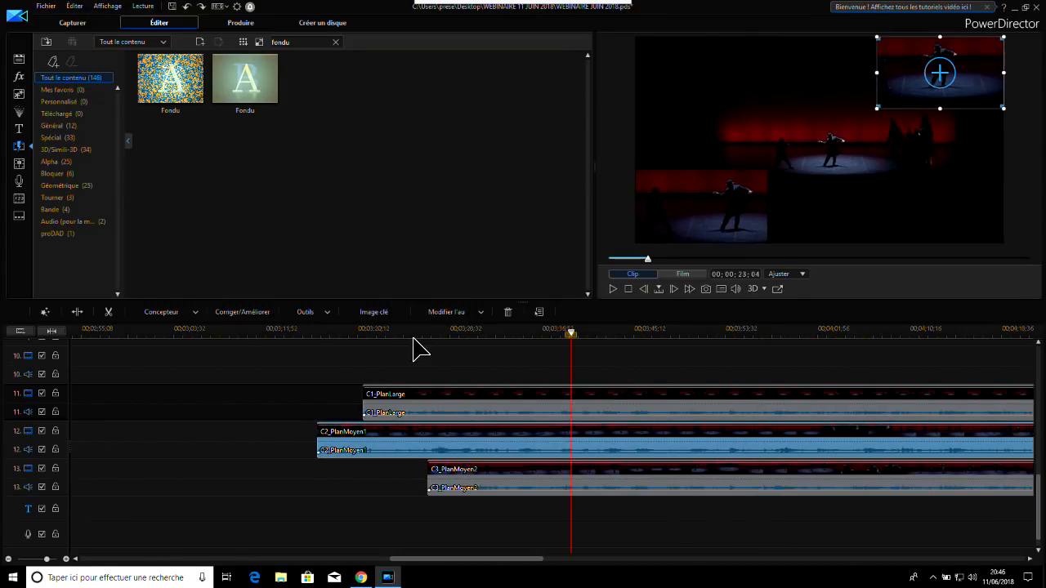
click(433, 402)
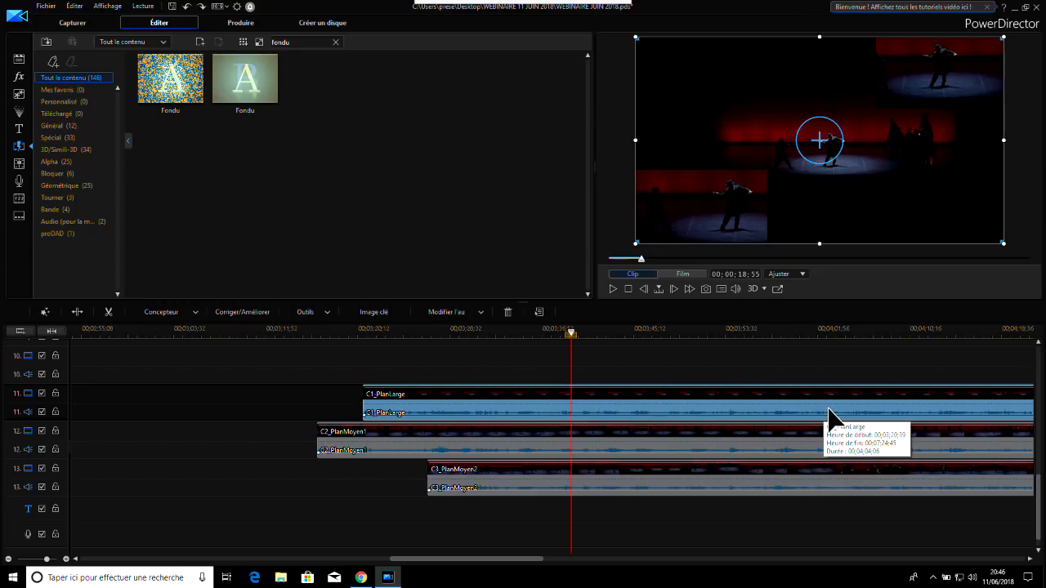
click(532, 448)
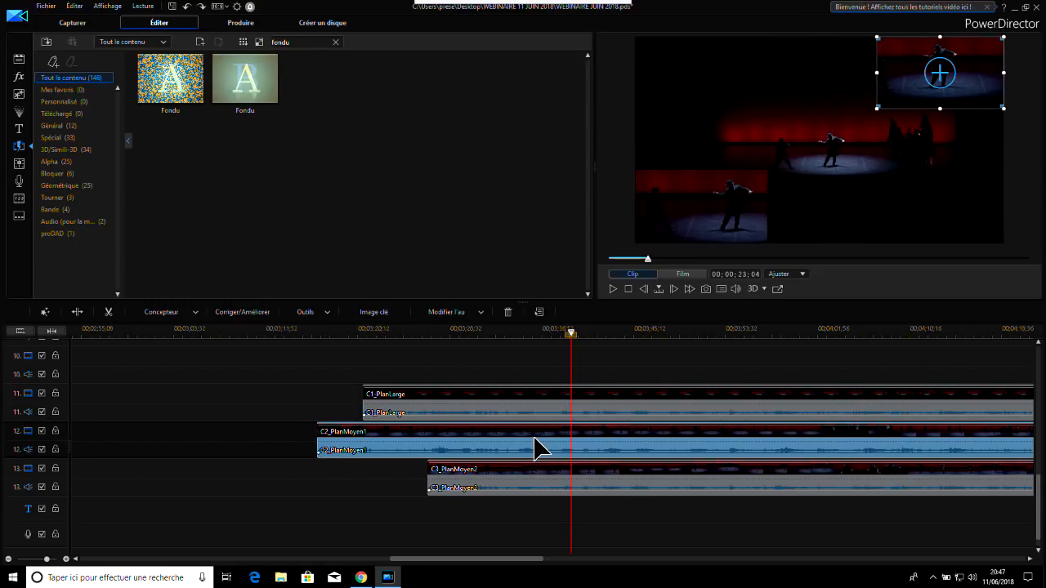
click(633, 408)
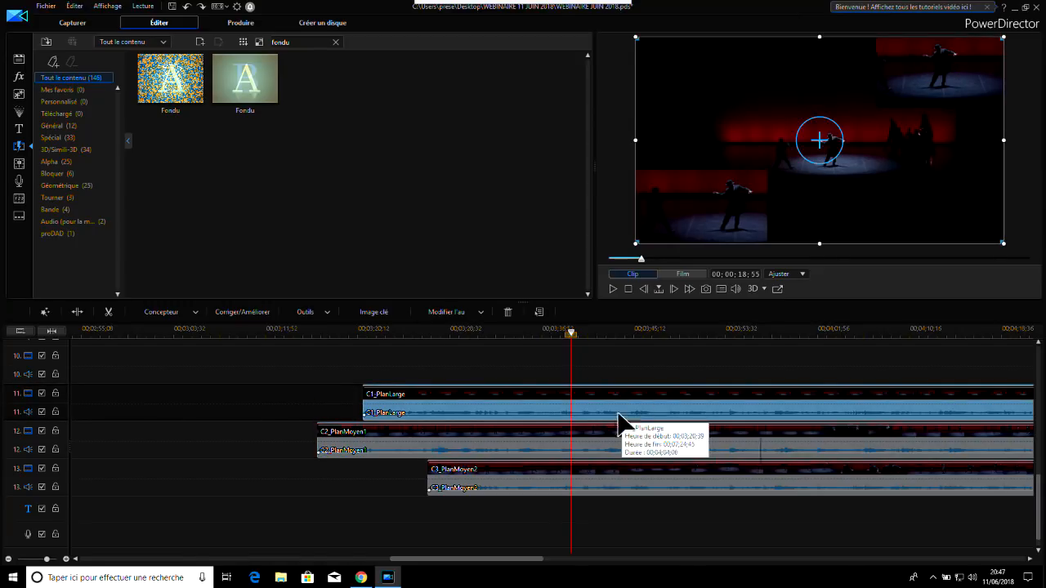
click(542, 449)
click(549, 484)
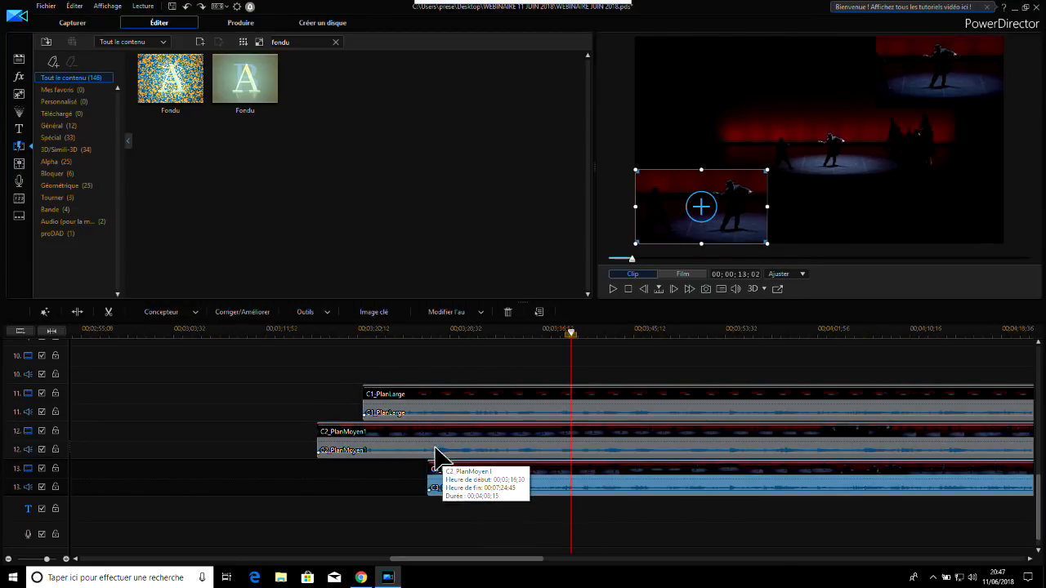
Mute the audio of the C2_PlanMoyen1 and C3_PlanMoyen2 clips on tracks 12 and 13
click(477, 448)
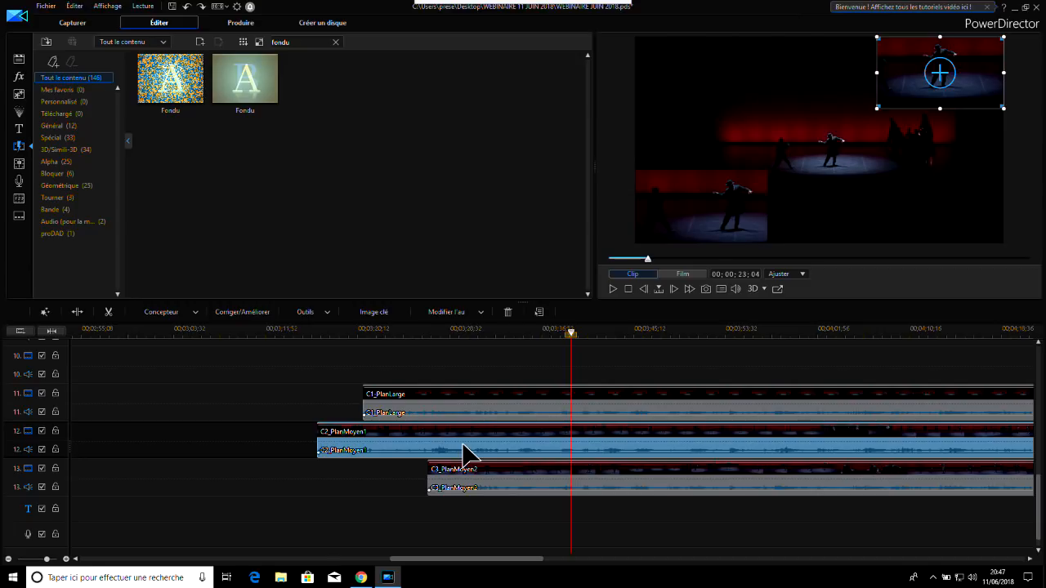
right_click(545, 444)
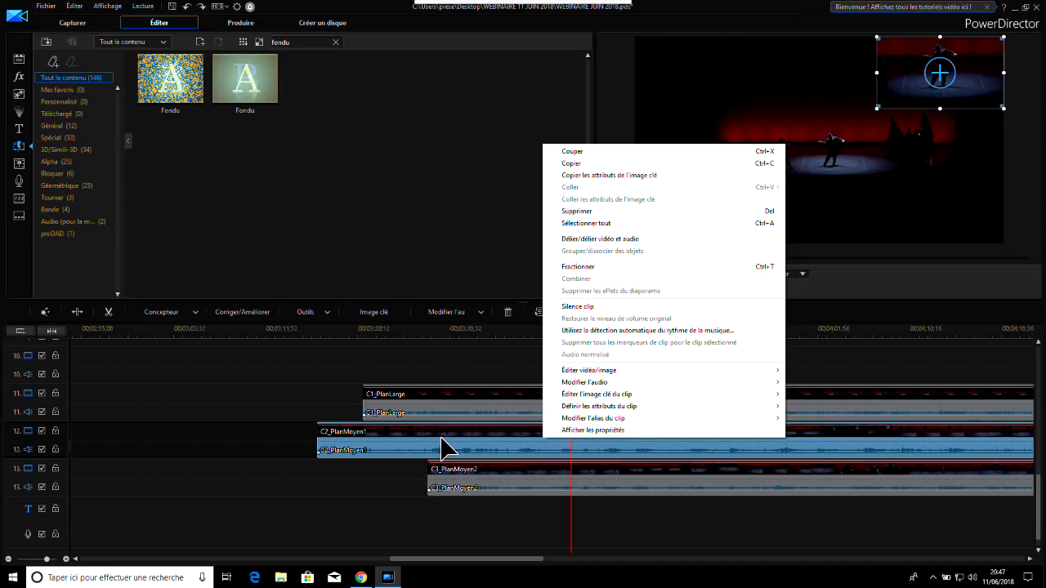
click(615, 307)
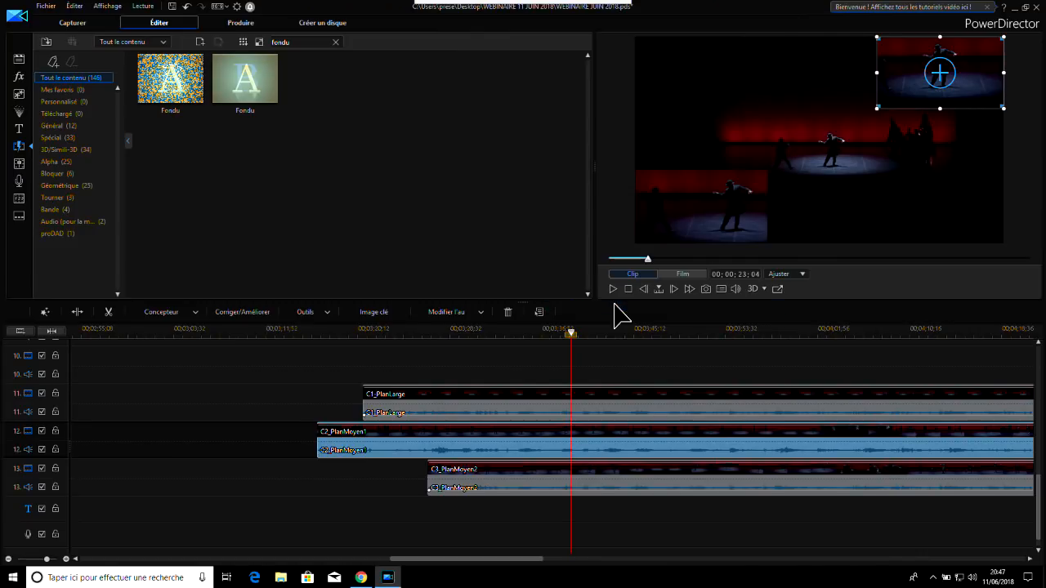
click(542, 478)
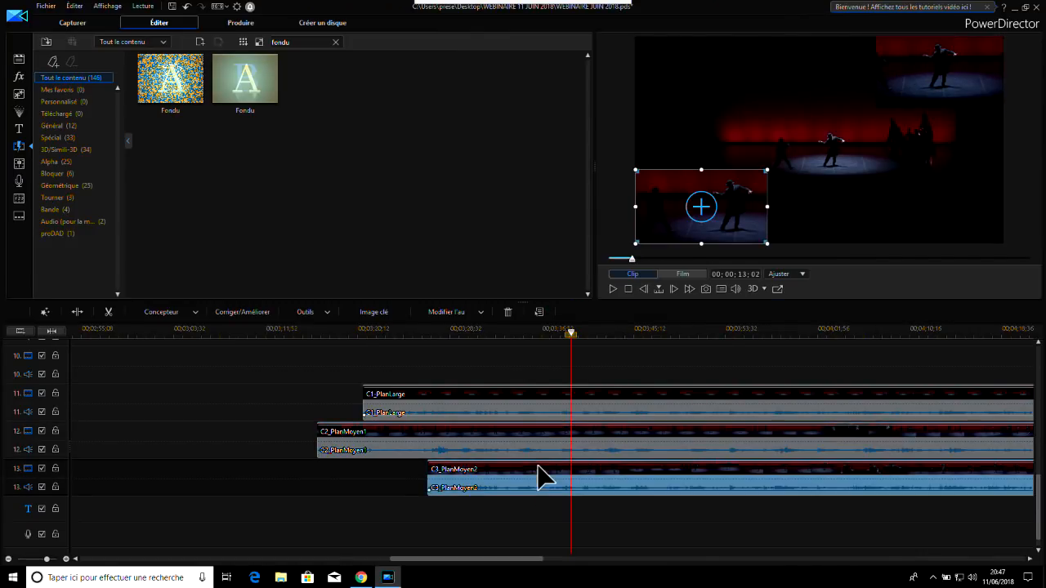
right_click(545, 476)
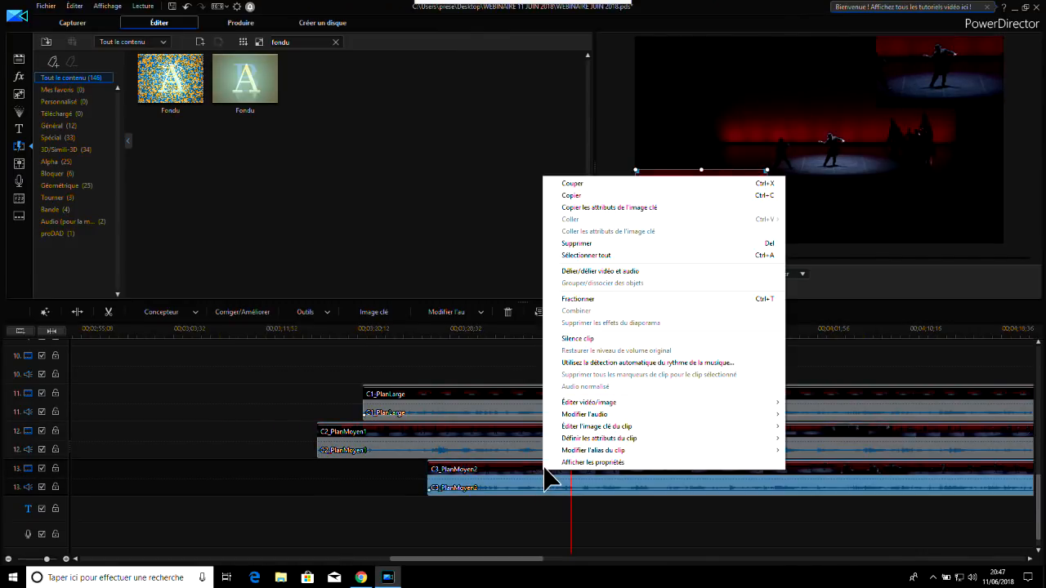
click(592, 343)
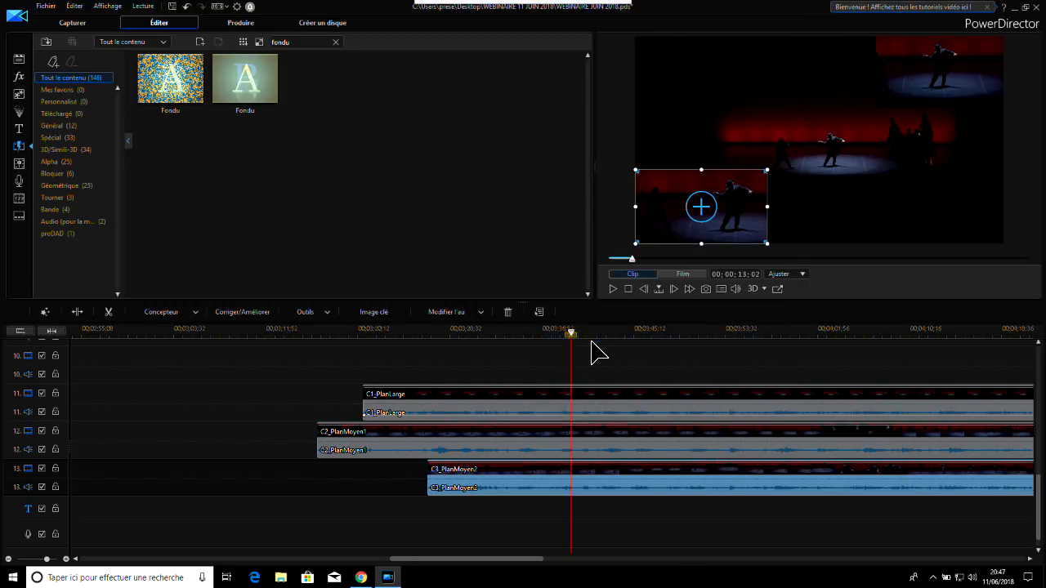
Unlink the video and audio of C1_PlanLarge on track 11 and select its audio part alone
click(532, 402)
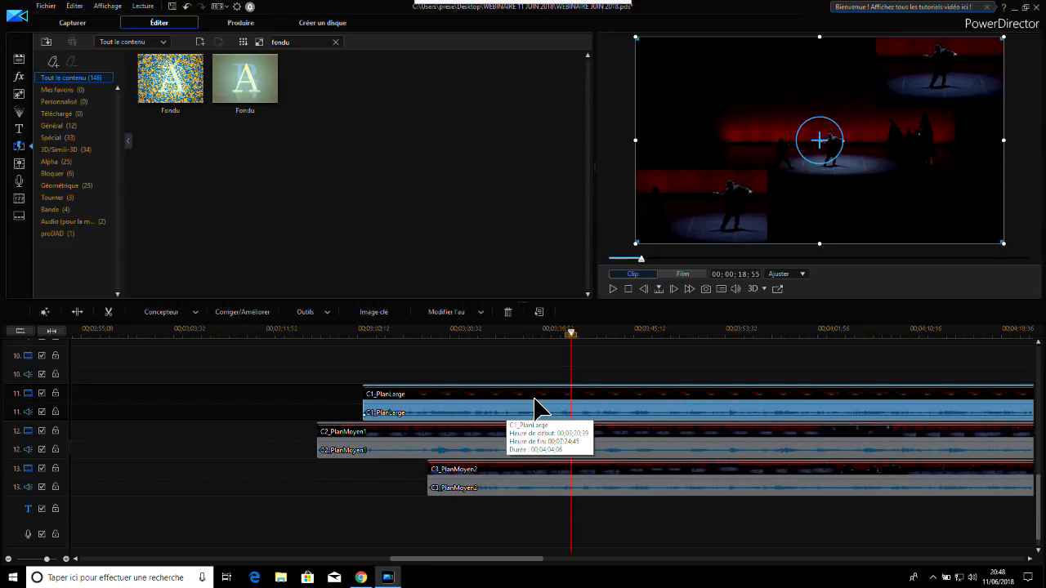
right_click(609, 399)
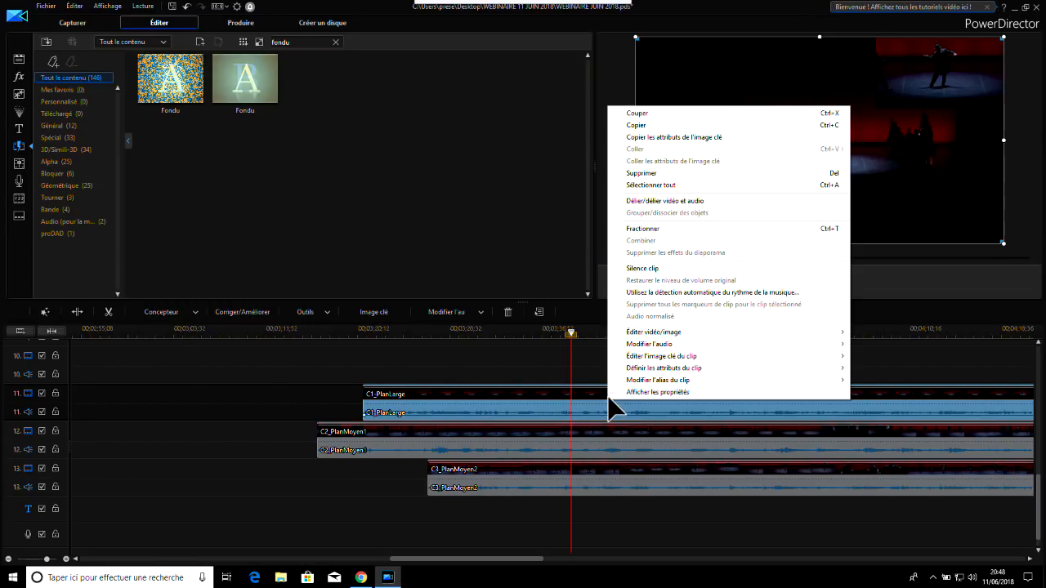
click(681, 200)
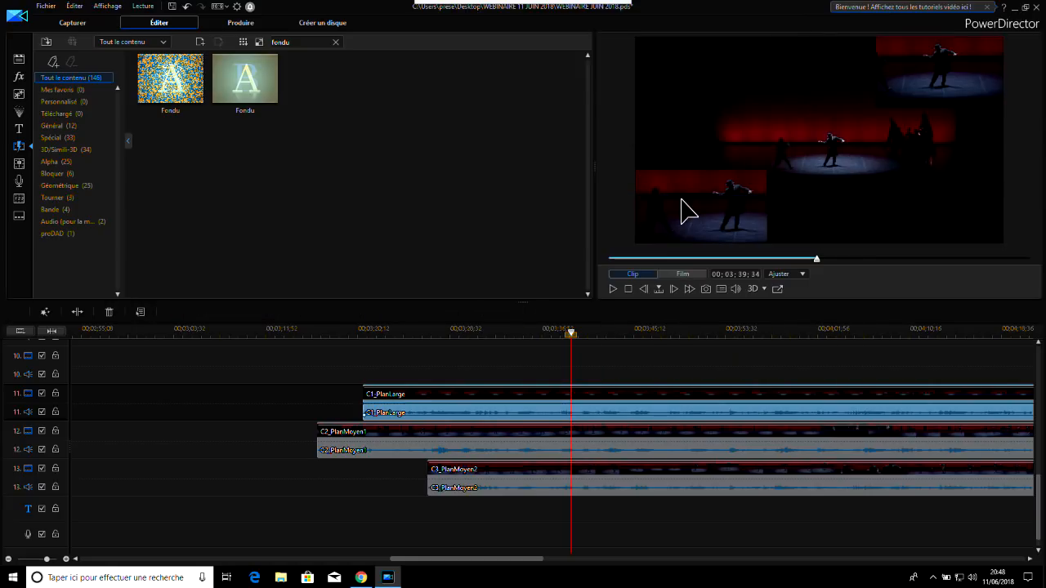
click(554, 413)
mouse_move(637, 413)
mouse_down()
mouse_move(564, 415)
mouse_move(637, 415)
mouse_up()
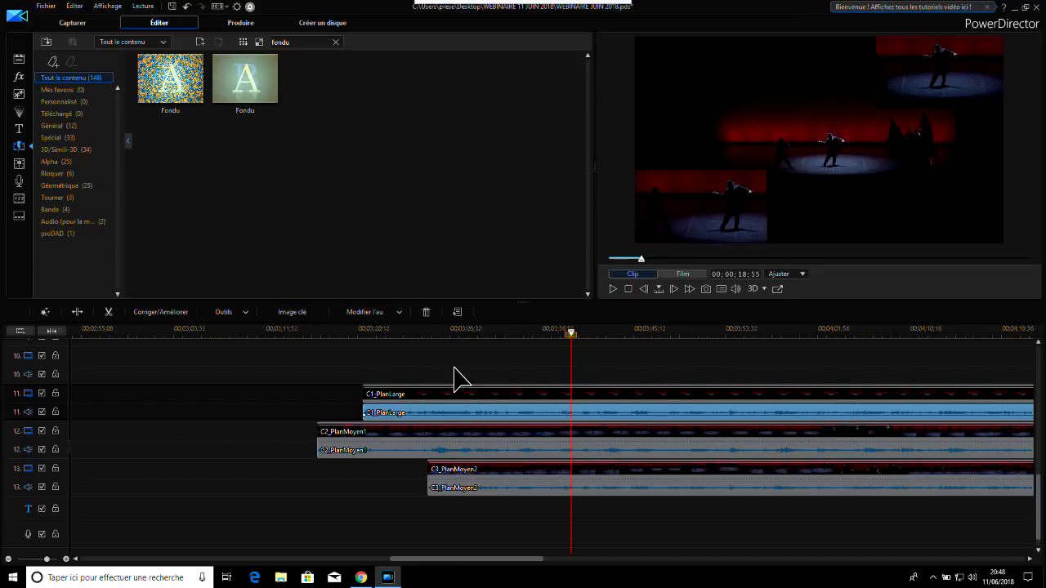
Add the Avion à réaction title to the title track, starting about two seconds before the playhead
click(19, 128)
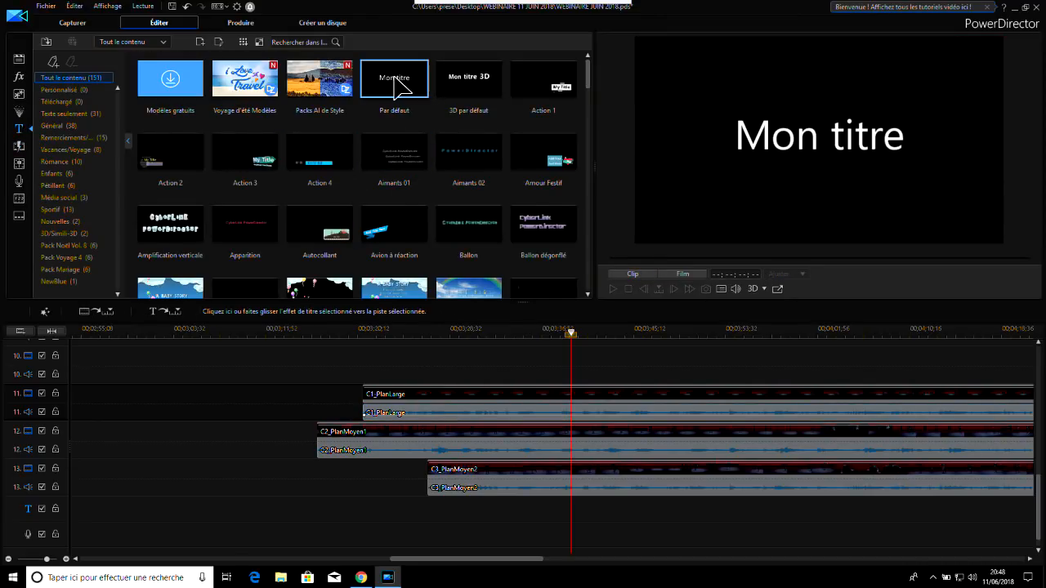
click(395, 236)
drag(461, 381, 548, 510)
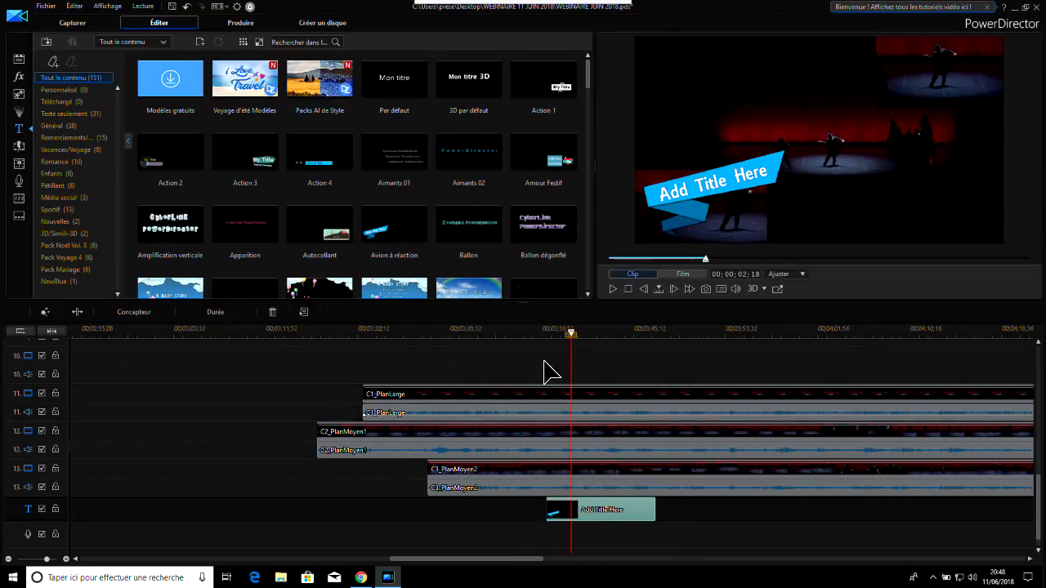
Move C3_PlanMoyen2's picture to the upper-left corner of the video frame and play the film through the title
click(536, 333)
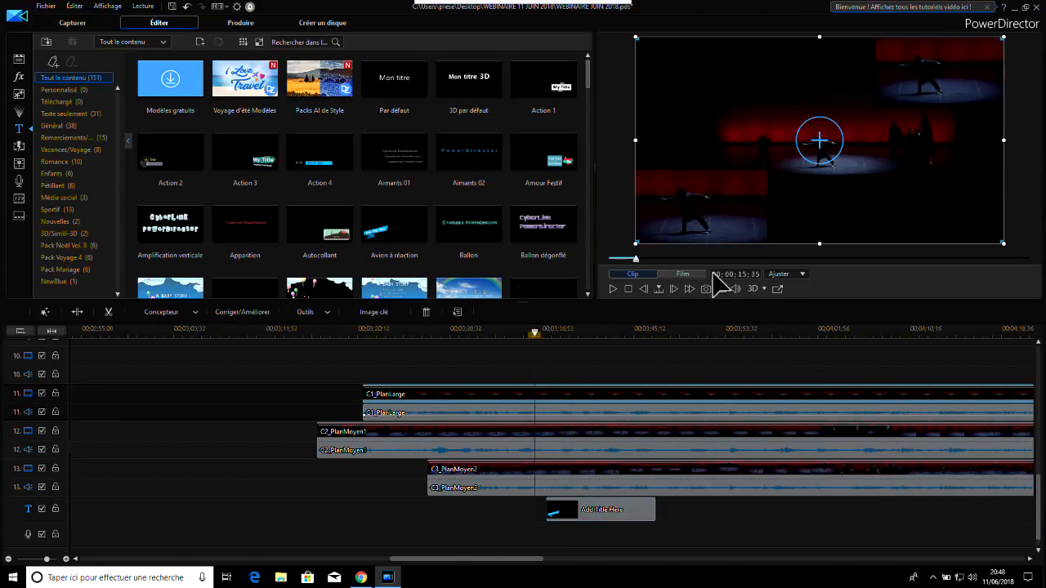
click(600, 486)
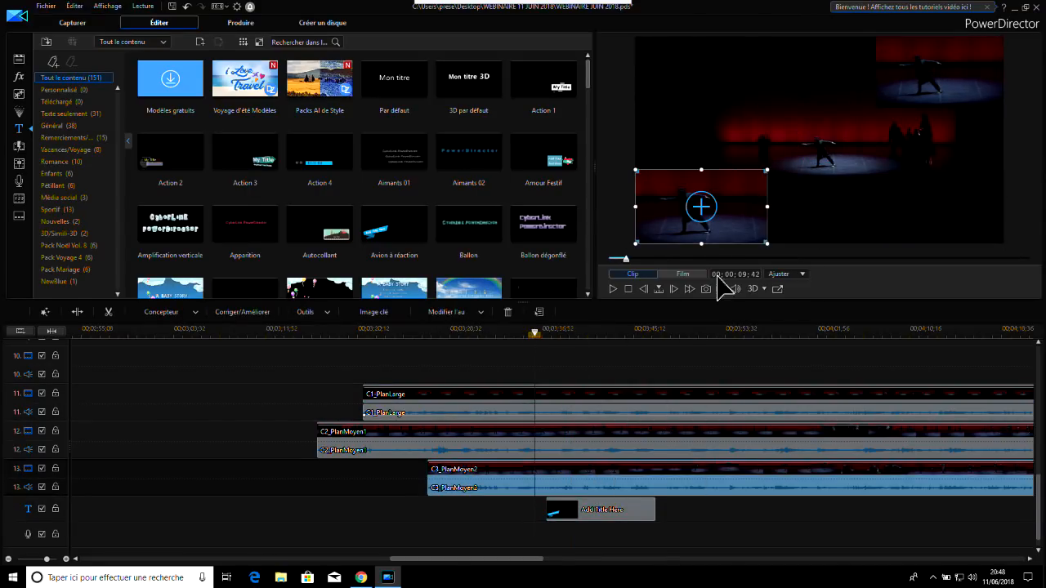
drag(738, 204, 744, 69)
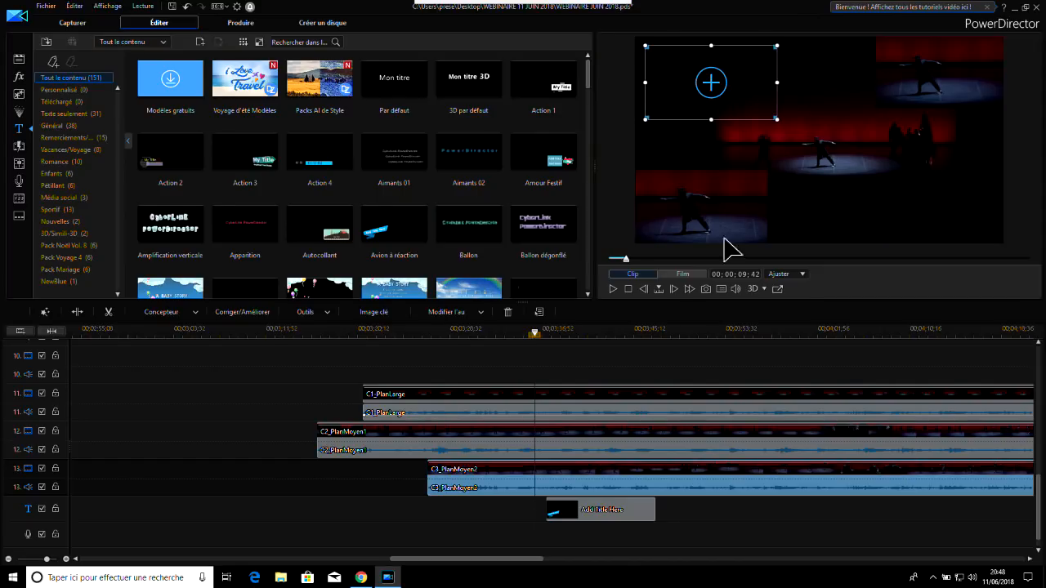
click(615, 289)
click(616, 289)
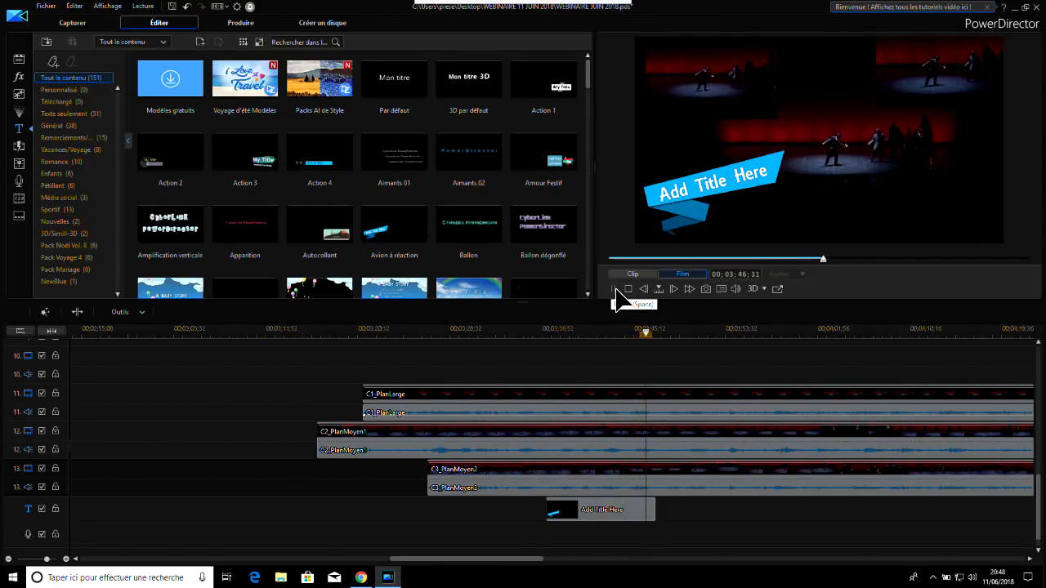
click(615, 289)
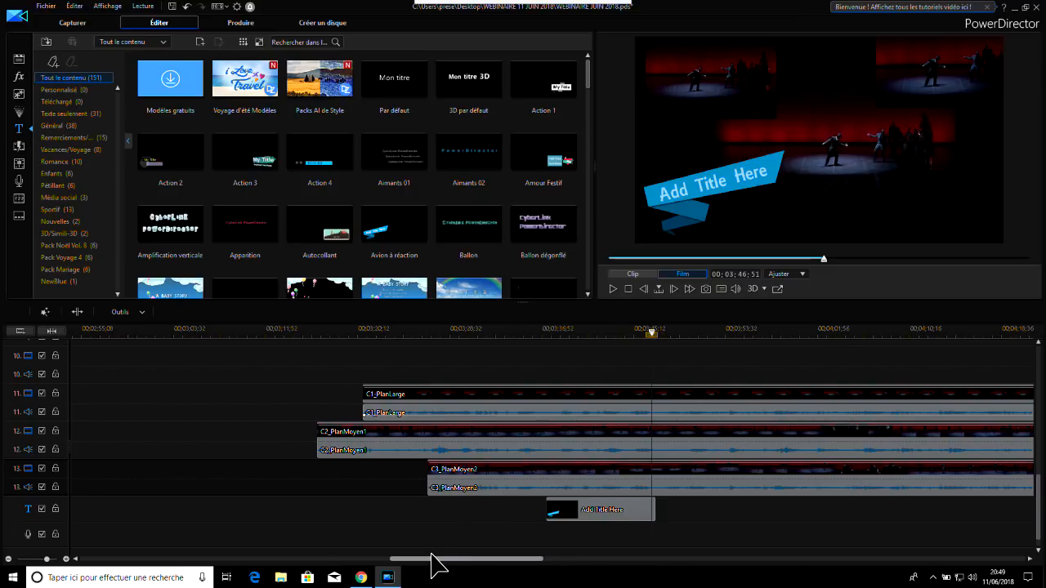
Show all the media content and place the playhead at the end of the multi-camera clips, 00;07;24;45
drag(435, 557, 896, 553)
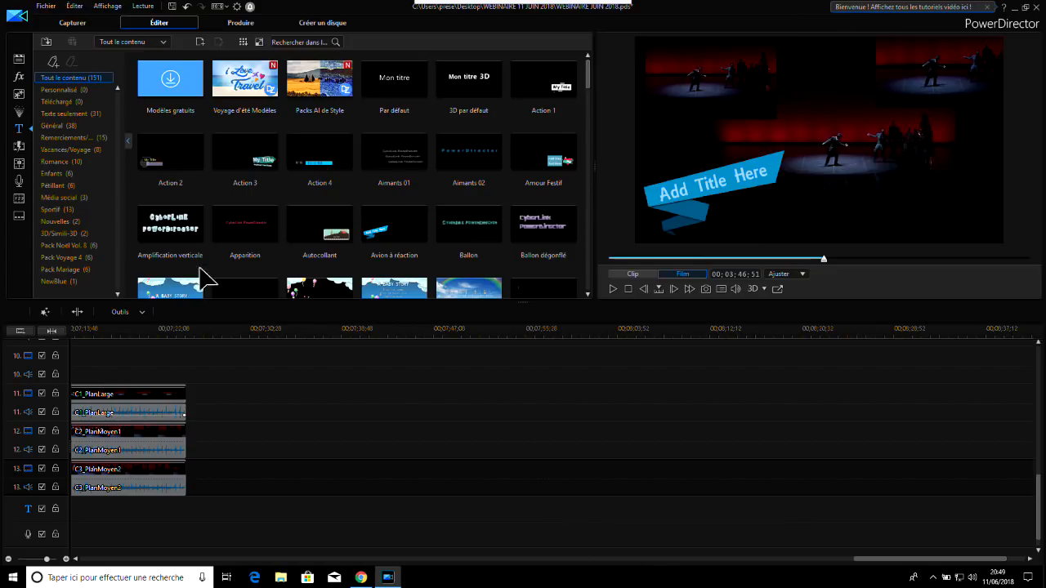
click(21, 60)
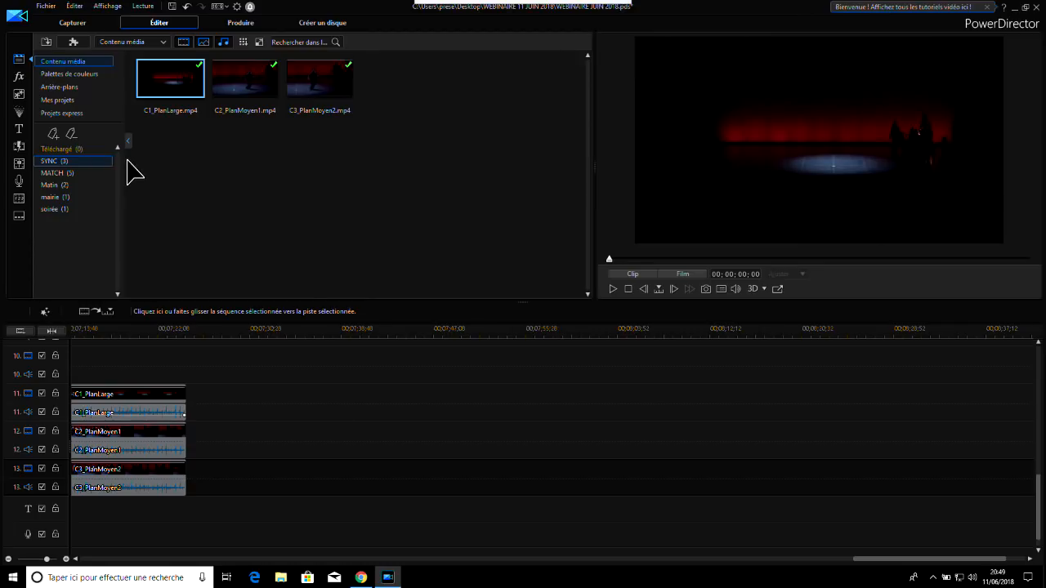
click(69, 61)
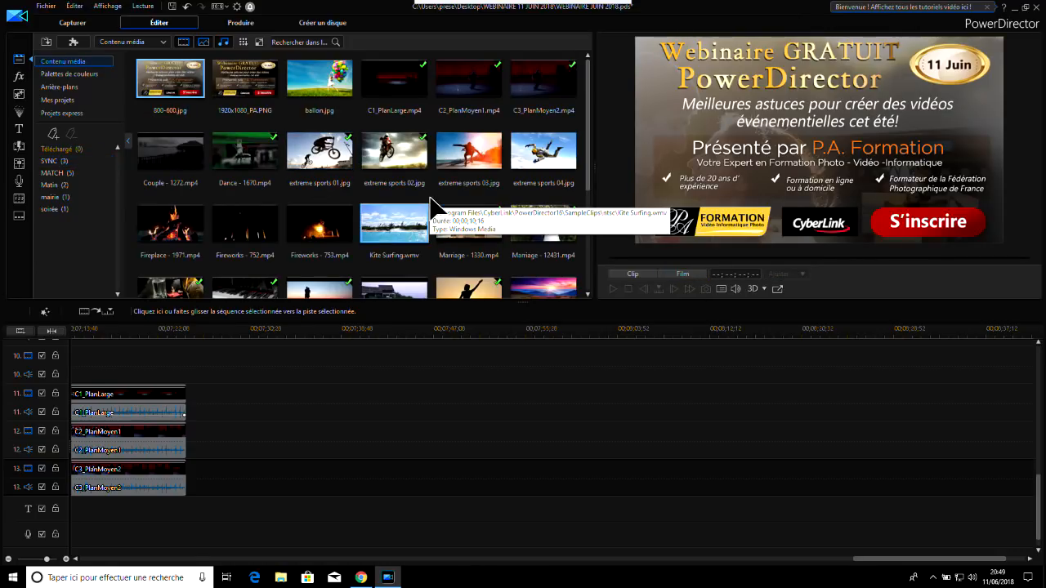
click(327, 339)
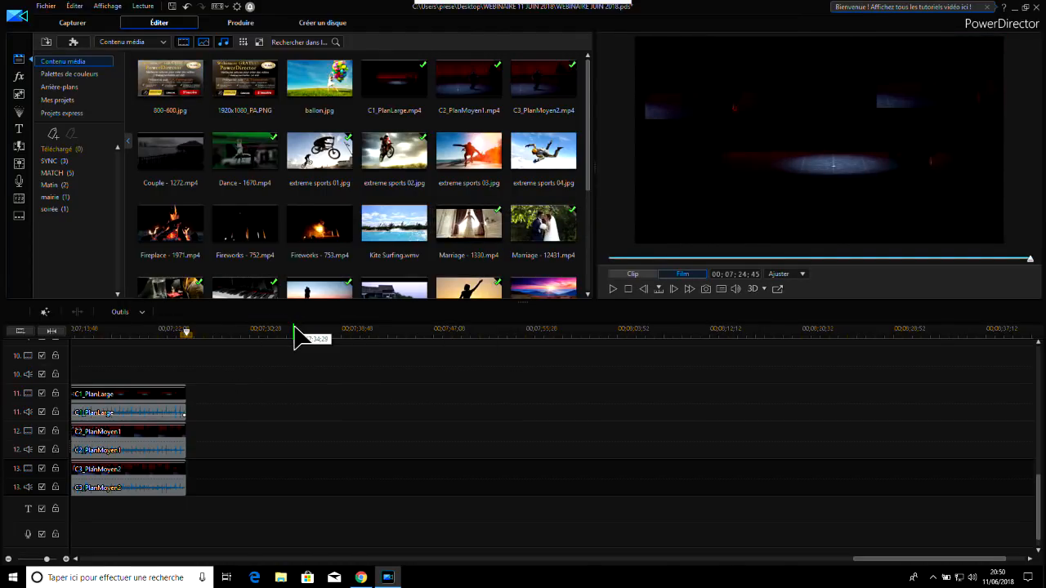
Open the video collage designer (Concepteur de collage vidéo)
click(71, 42)
click(80, 39)
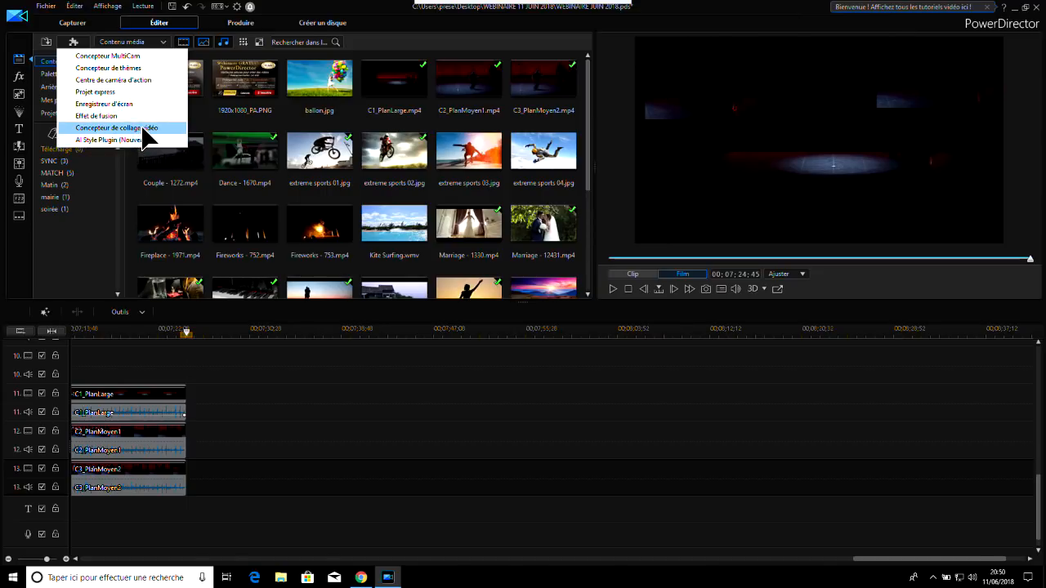
click(135, 134)
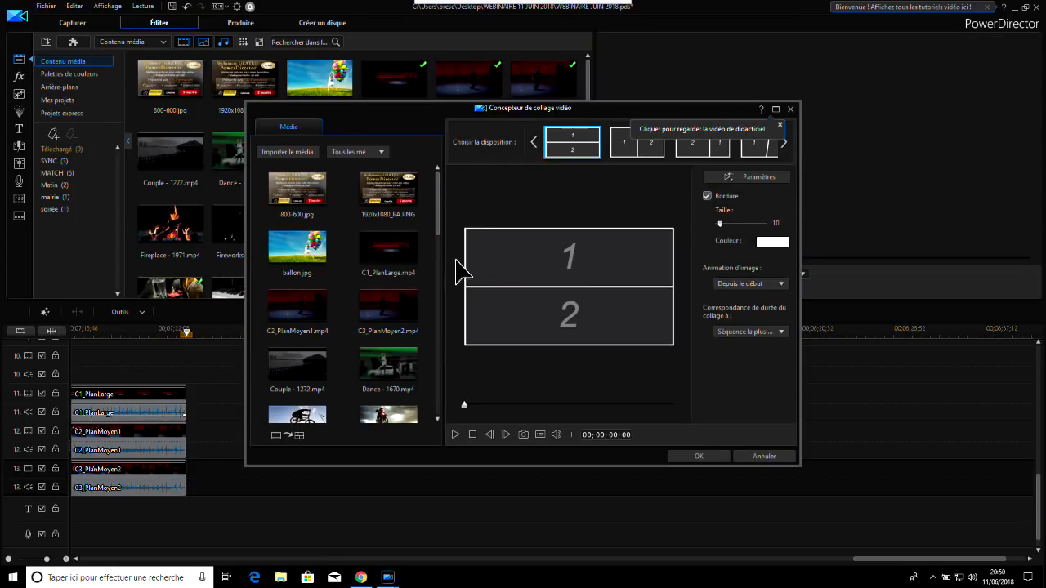
drag(566, 109, 652, 99)
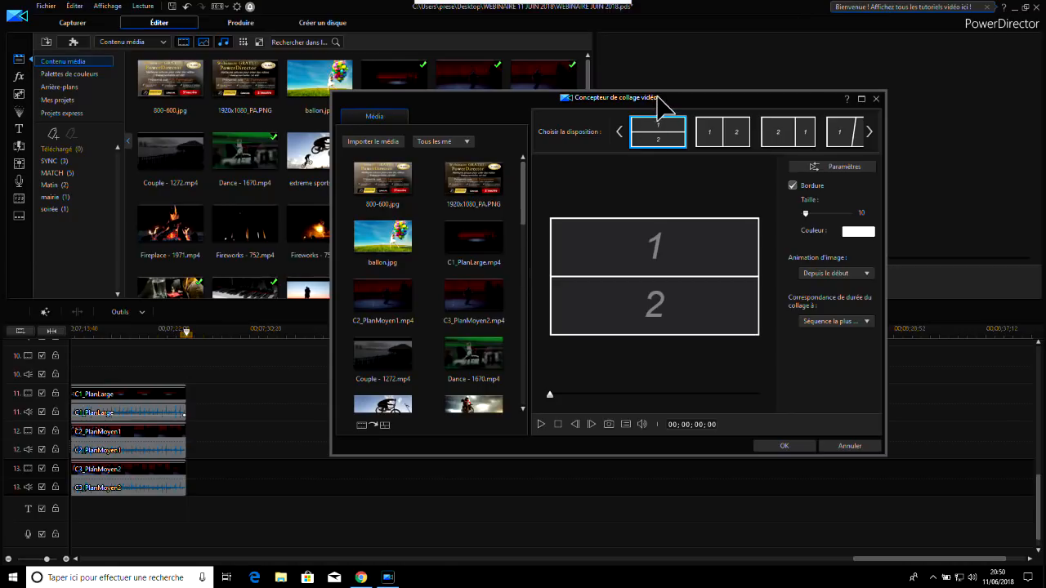
drag(659, 103, 577, 103)
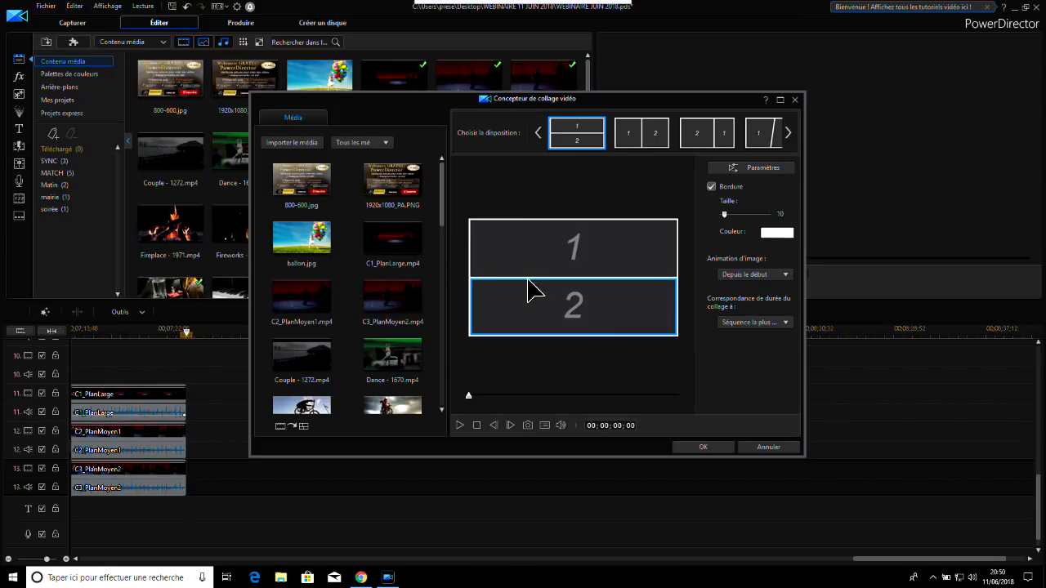
Choose the collage layout with two equal side-by-side frames and place Fireworks - 752.mp4 in frame 2
drag(443, 205, 446, 232)
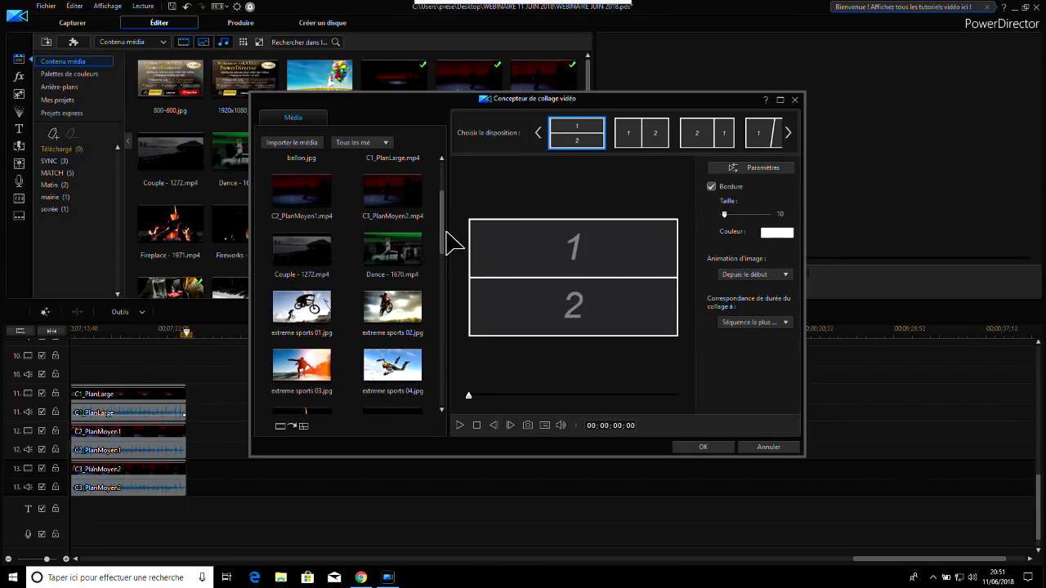
drag(447, 241, 449, 293)
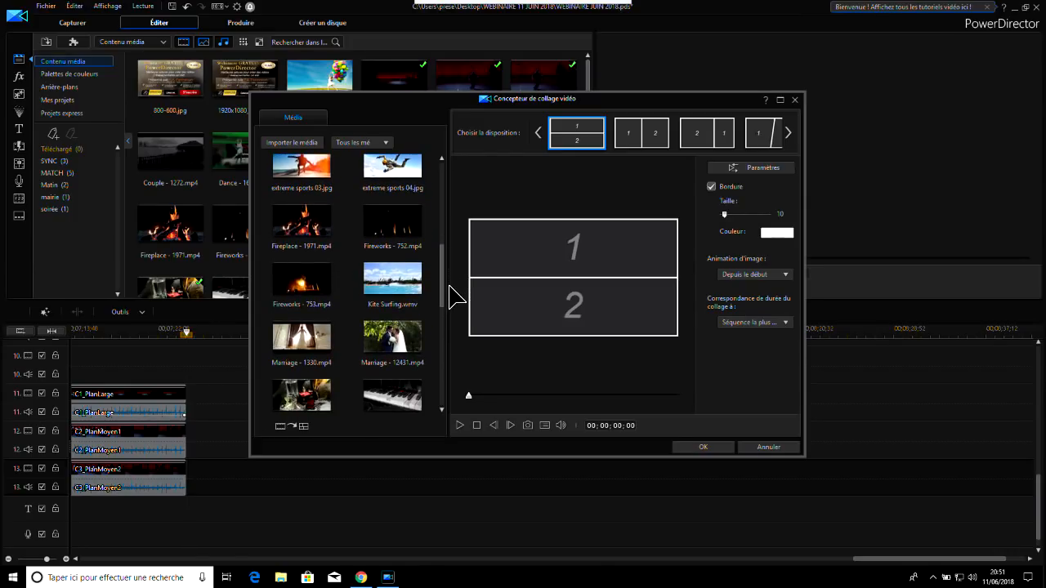
click(658, 136)
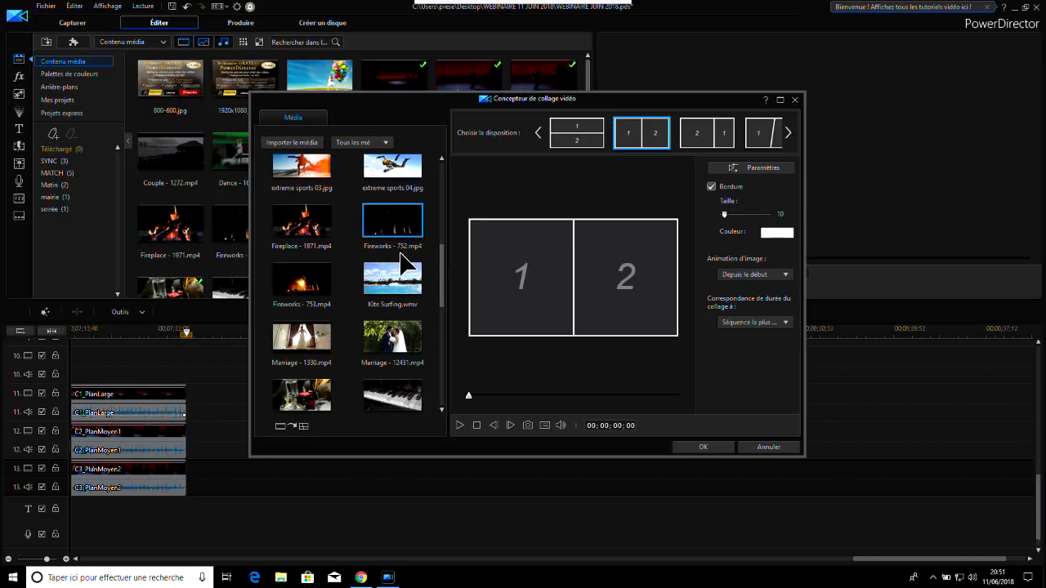
drag(398, 229, 624, 280)
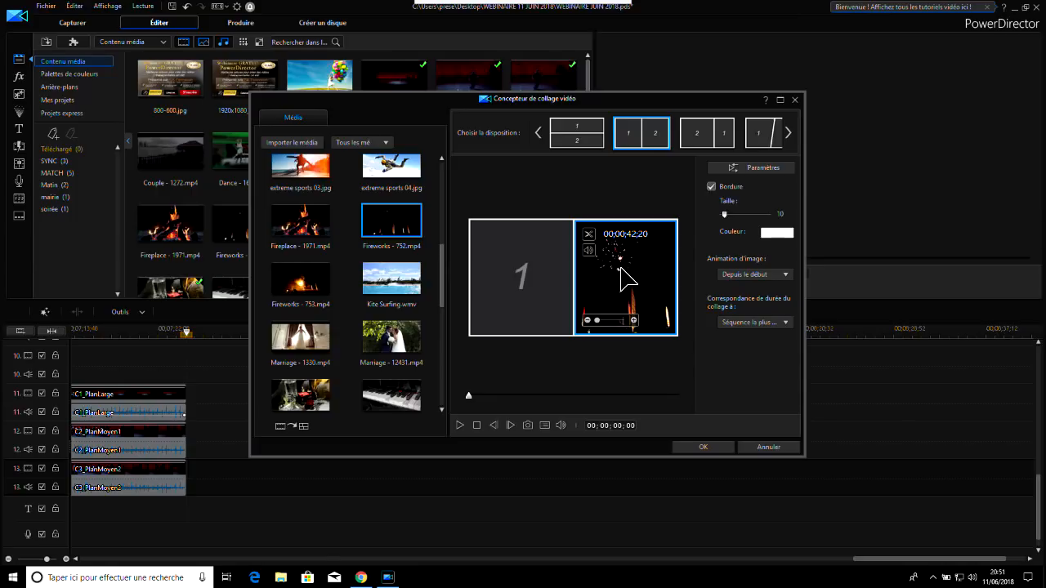
Place Music Box - 9471.mp4 in frame 1 of the two-frame collage
scroll(451, 286, down, 1)
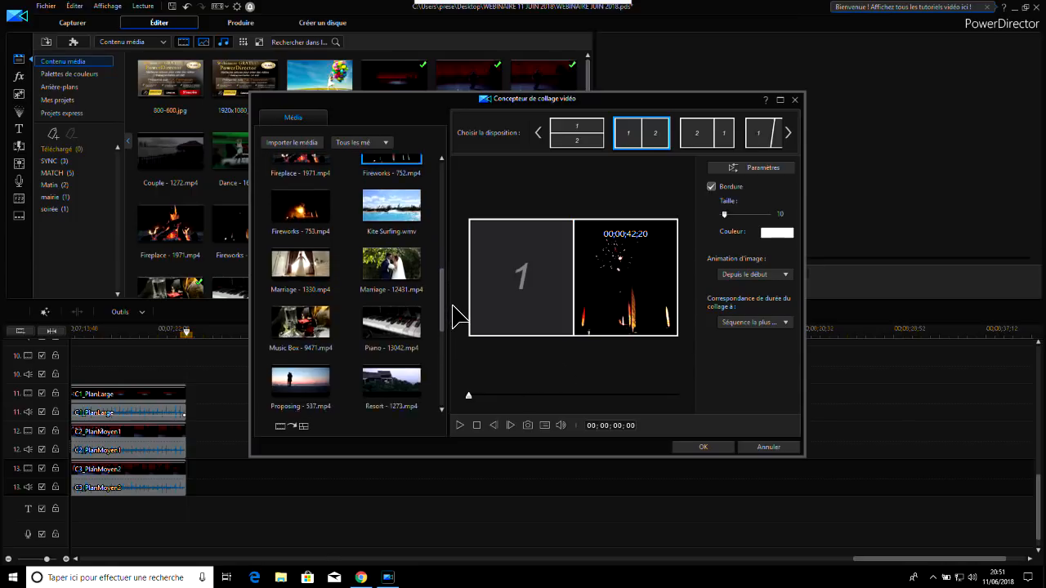
scroll(452, 308, down, 1)
scroll(454, 315, down, 2)
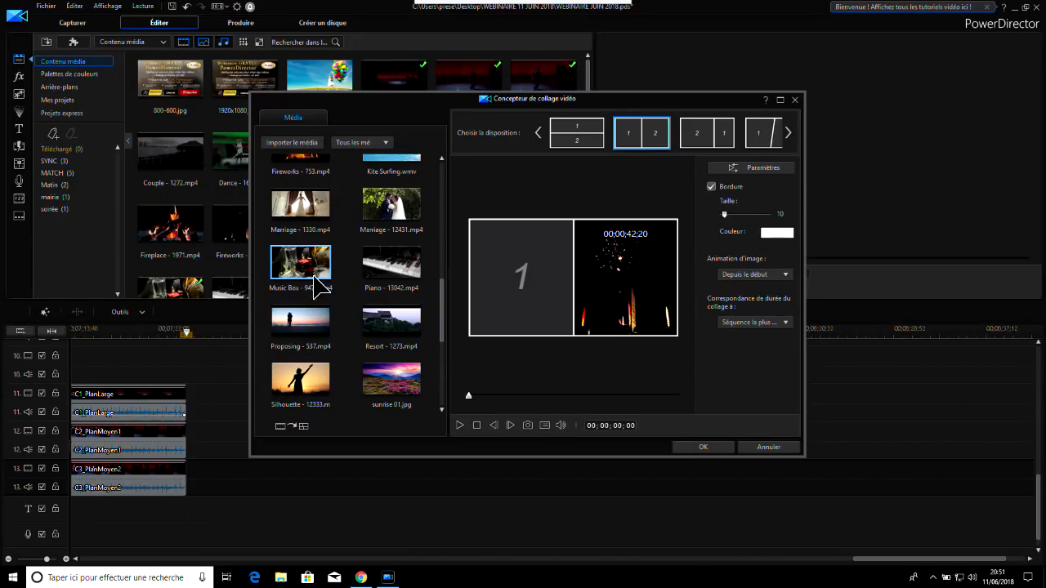
drag(301, 266, 517, 278)
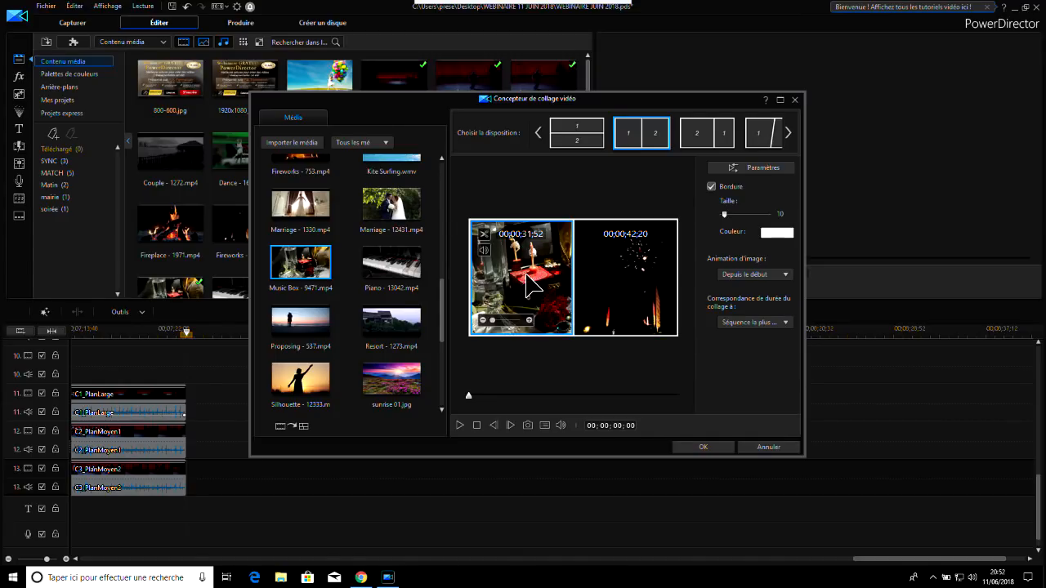
Enlarge and reposition the Music Box picture within frame 1 to centre the figurines, and mute its sound
drag(546, 274, 522, 276)
click(530, 319)
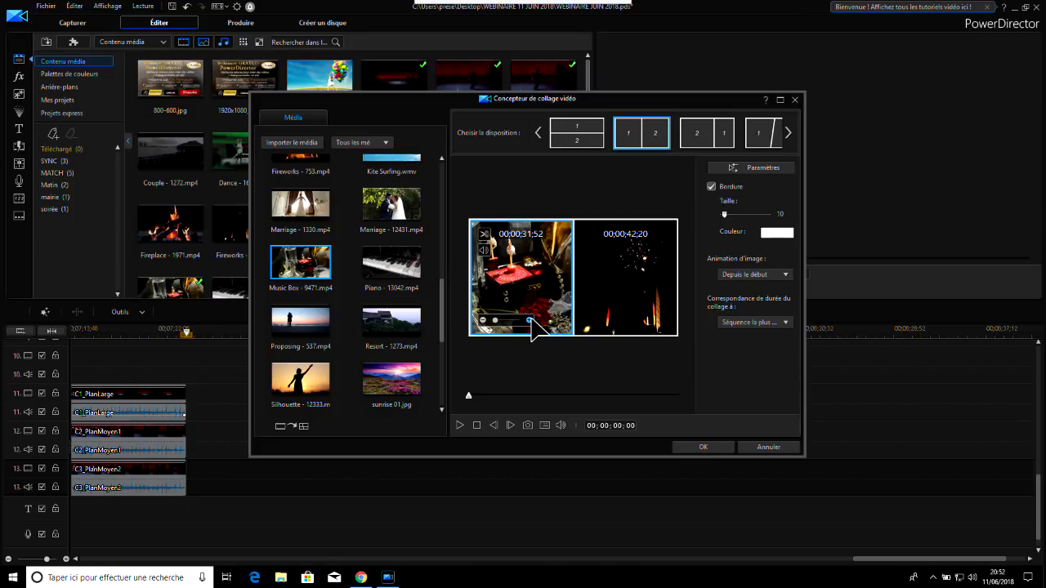
click(529, 319)
drag(521, 272, 525, 295)
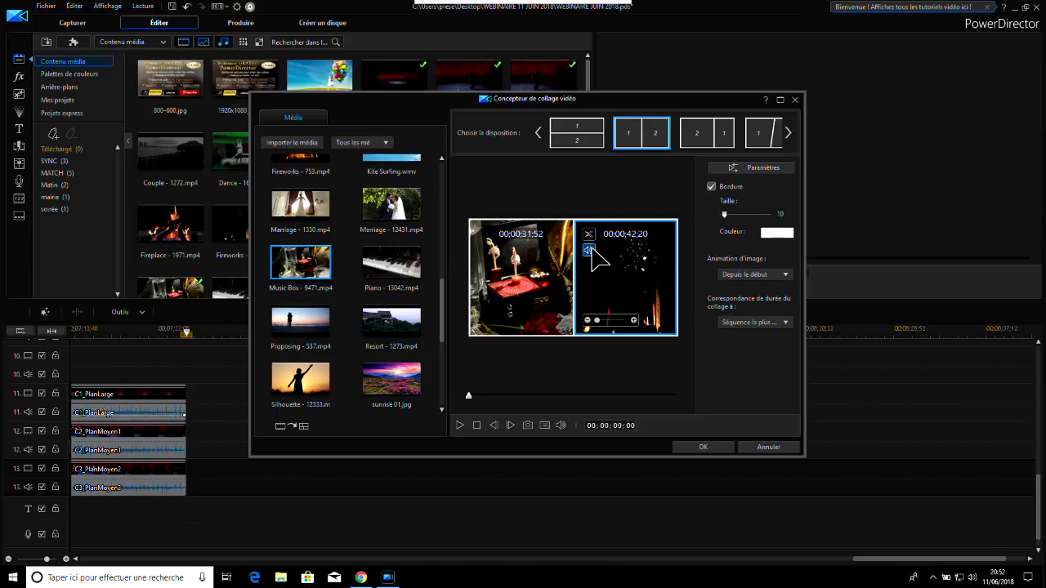
click(484, 249)
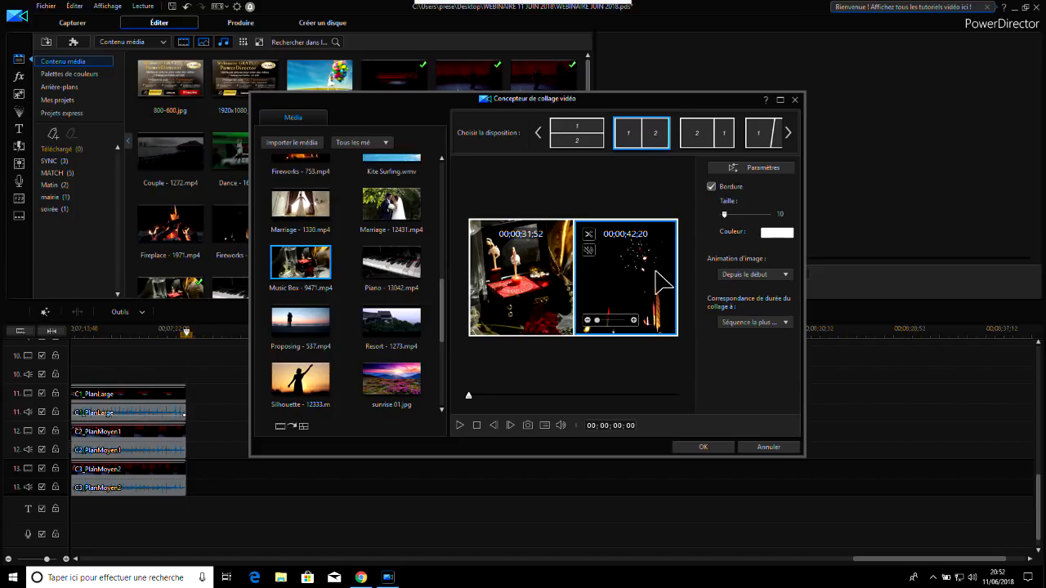
Examine the picture animation choices and the options for matching the collage duration to a sequence
click(757, 278)
click(740, 286)
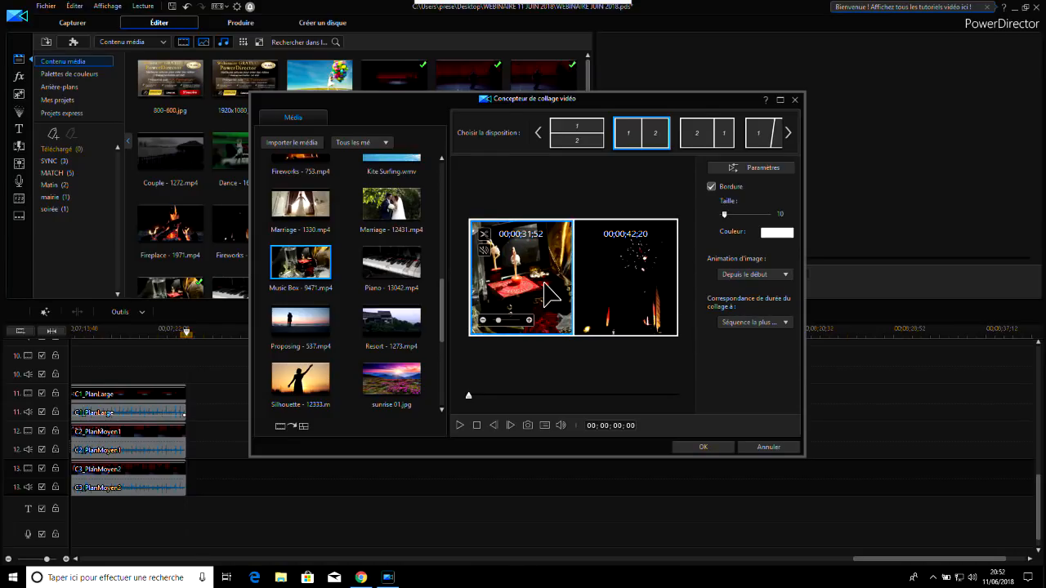
click(756, 324)
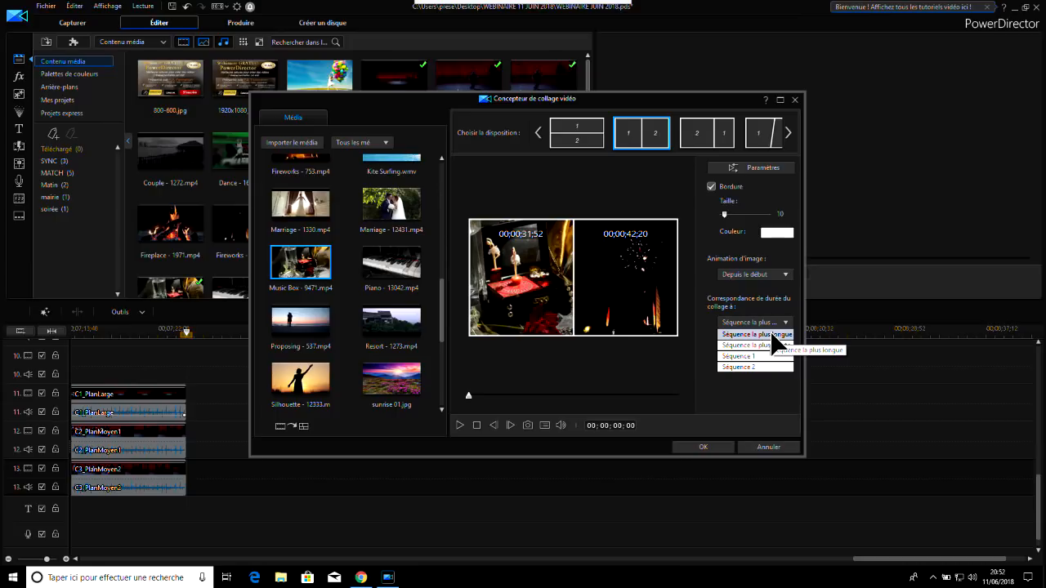
click(686, 199)
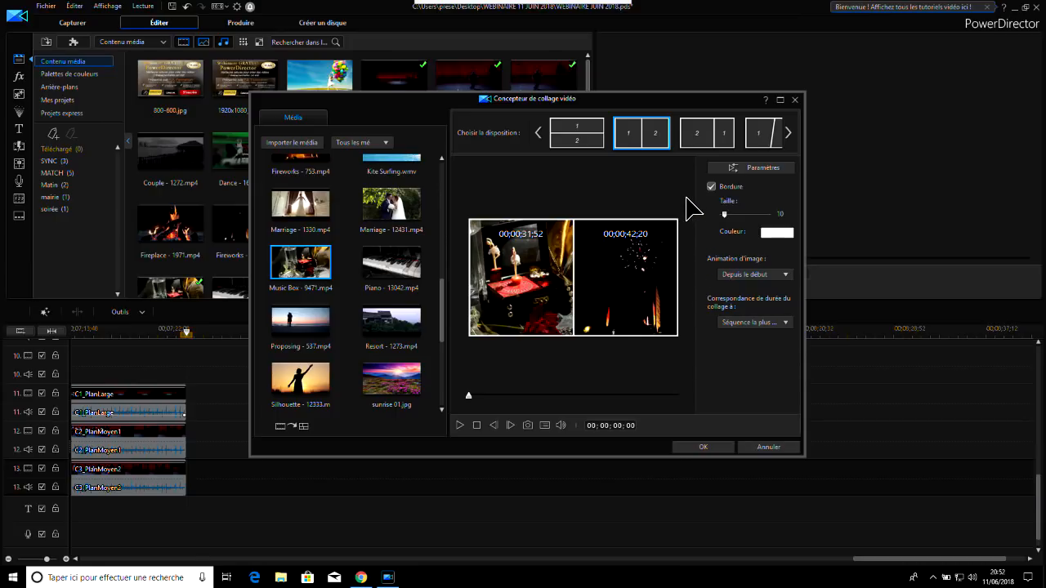
Play the two-frame collage preview for several seconds and return it to the start
click(459, 424)
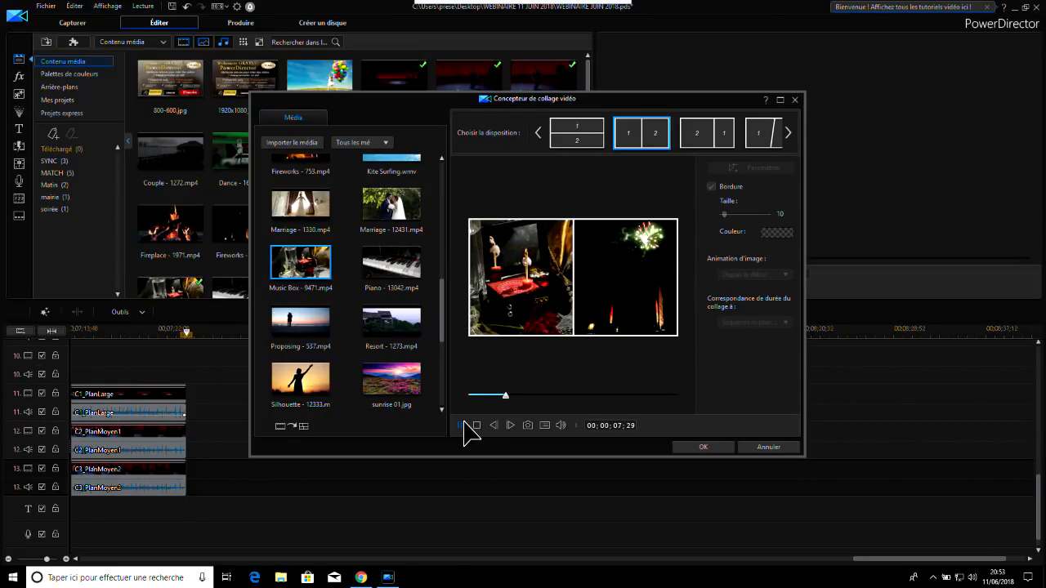
click(462, 425)
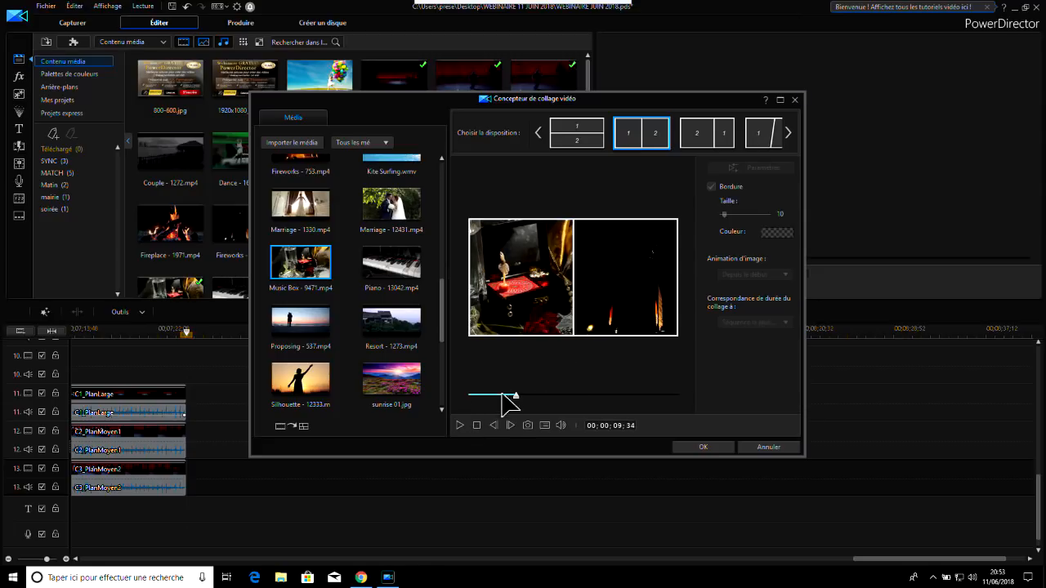
click(476, 425)
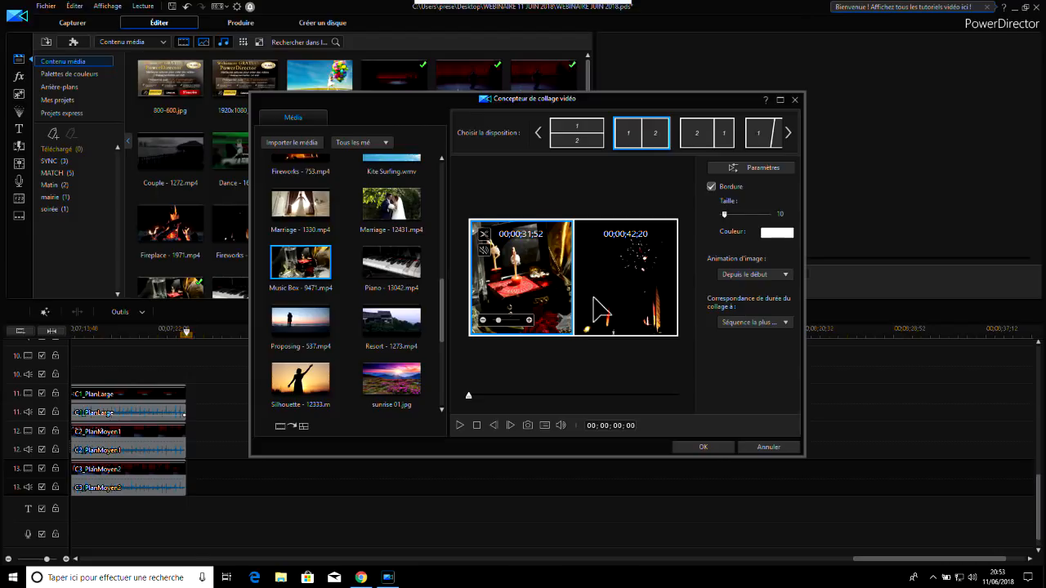
mouse_move(603, 306)
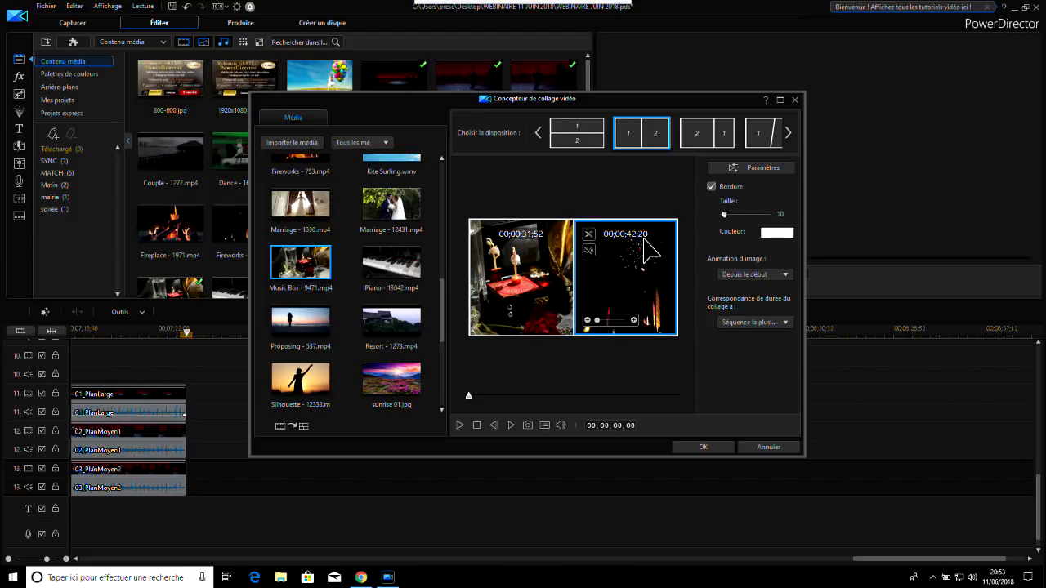
Review the collage playback settings, keeping Tout ensemble, Avec l'animation d'image and Geler la vidéo
click(752, 170)
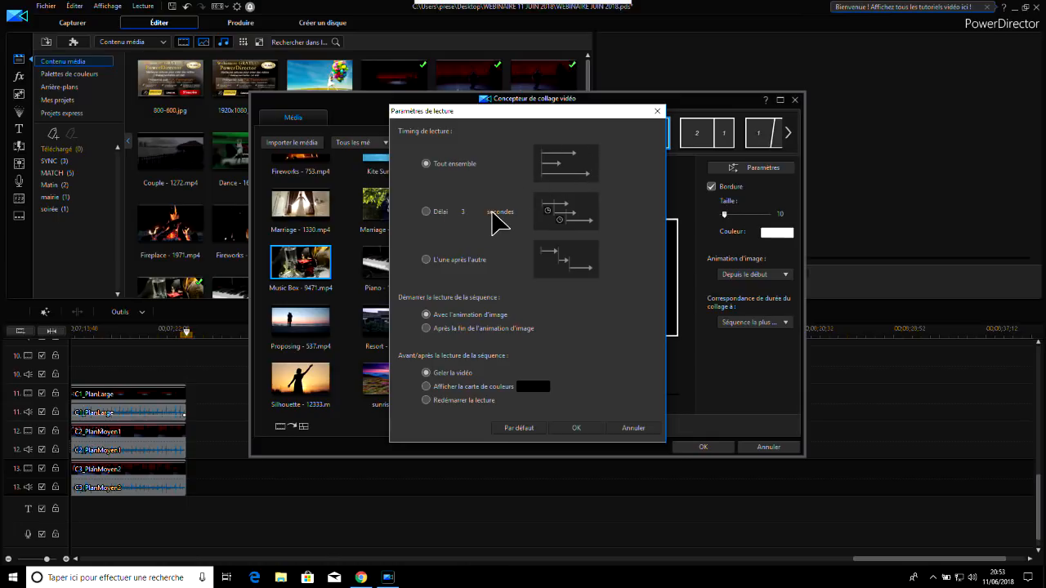
drag(543, 112, 535, 138)
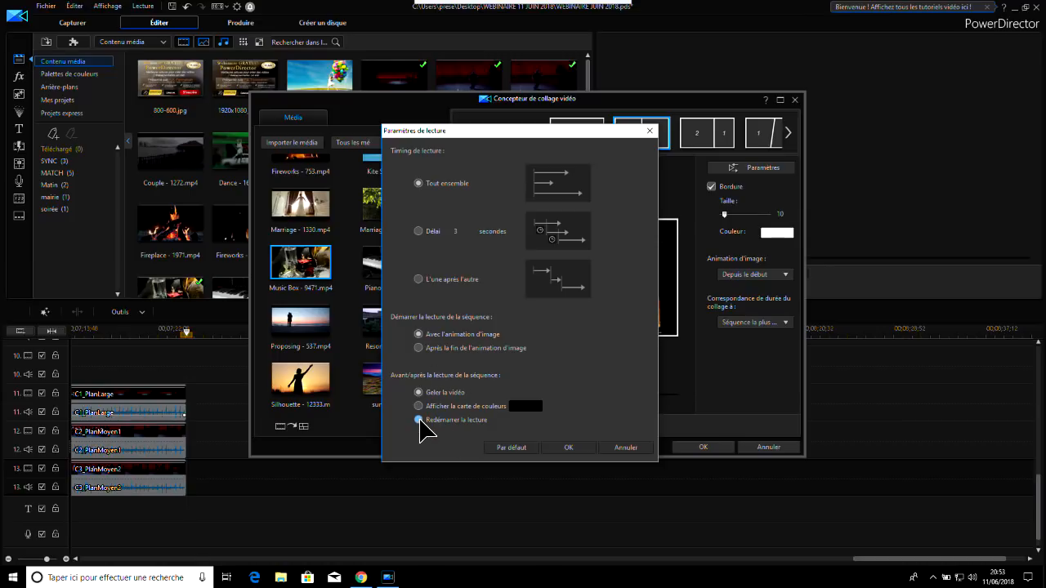
click(577, 448)
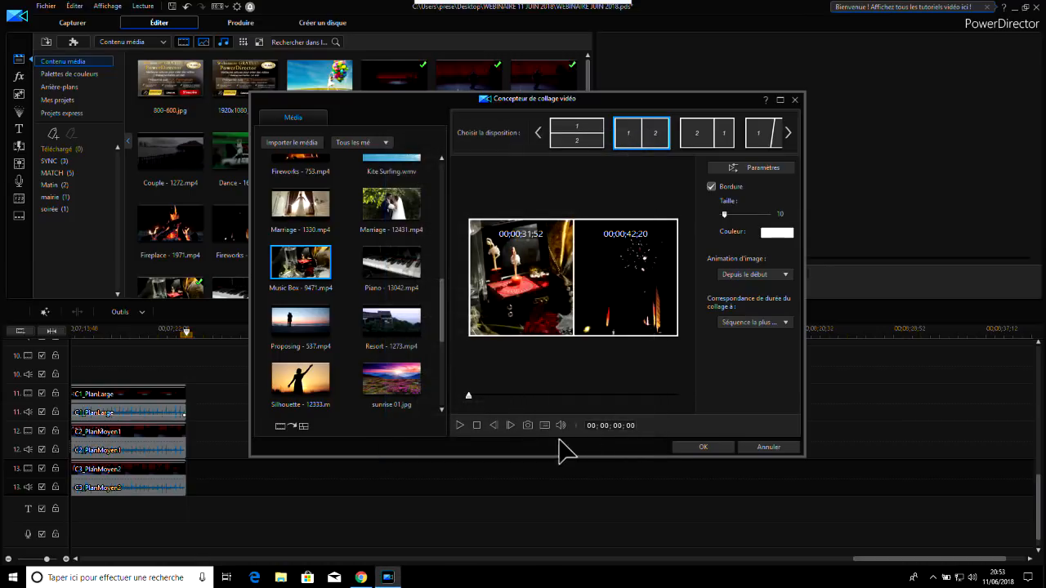
Switch to the three-frame layout with frames 2 and 3 above a wide frame 1, and move the Music Box clip to frame 3
click(788, 135)
click(789, 134)
click(789, 134)
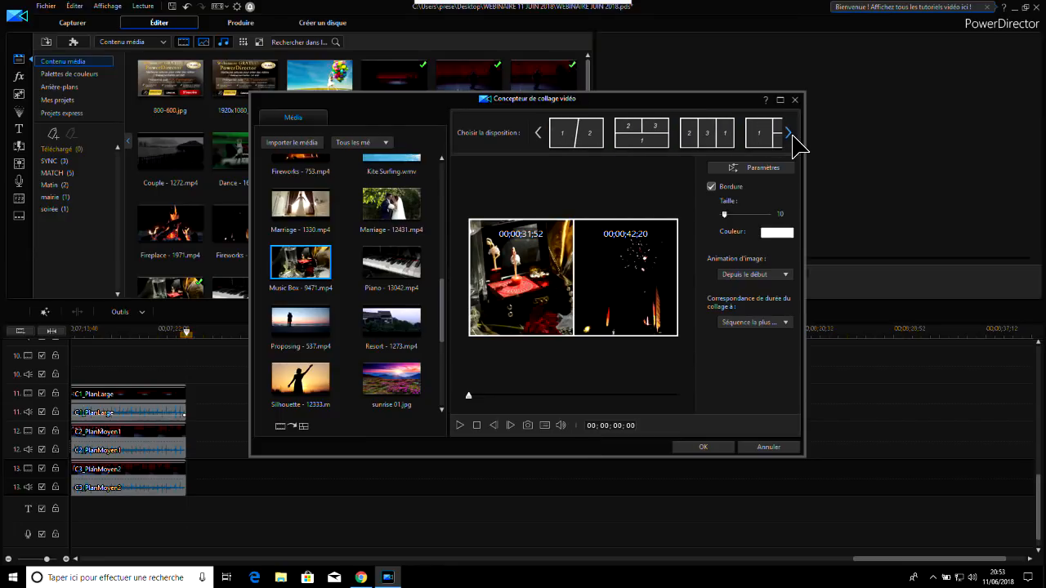
click(641, 135)
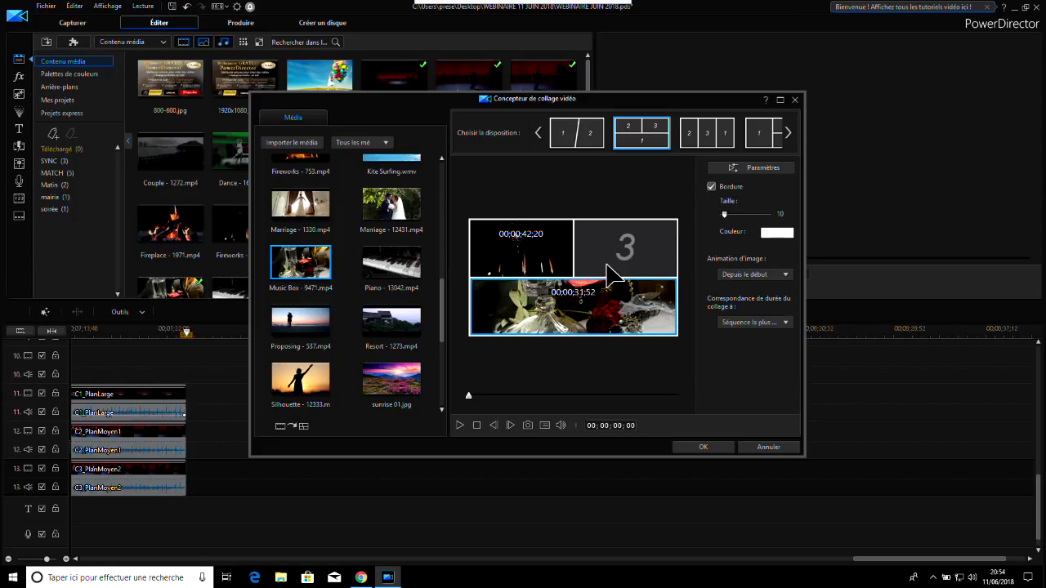
drag(639, 245, 639, 256)
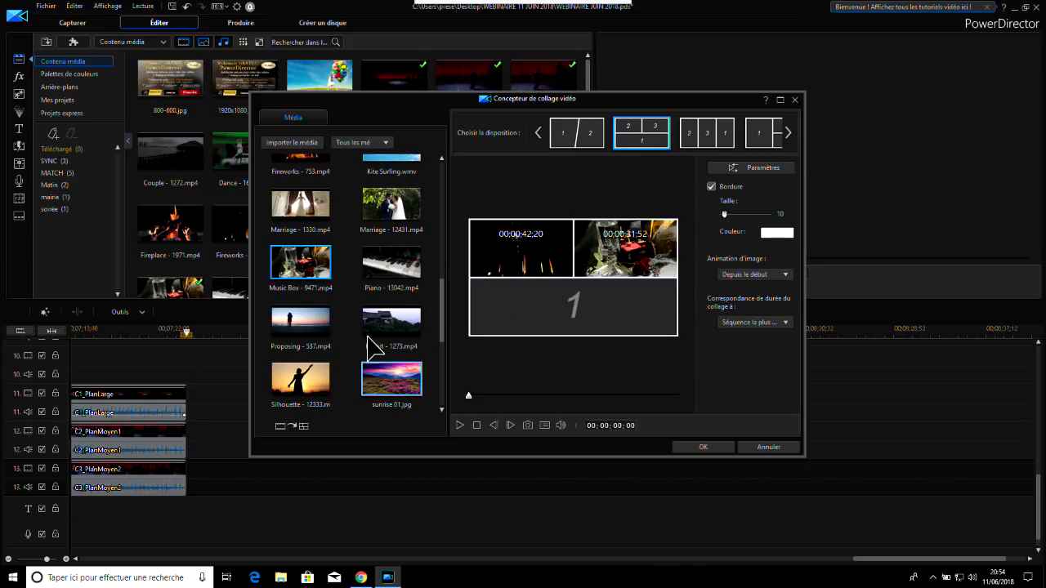
Place Resort - 1273.mp4 in the wide frame 1 and mute its sound
click(403, 324)
drag(406, 316, 662, 335)
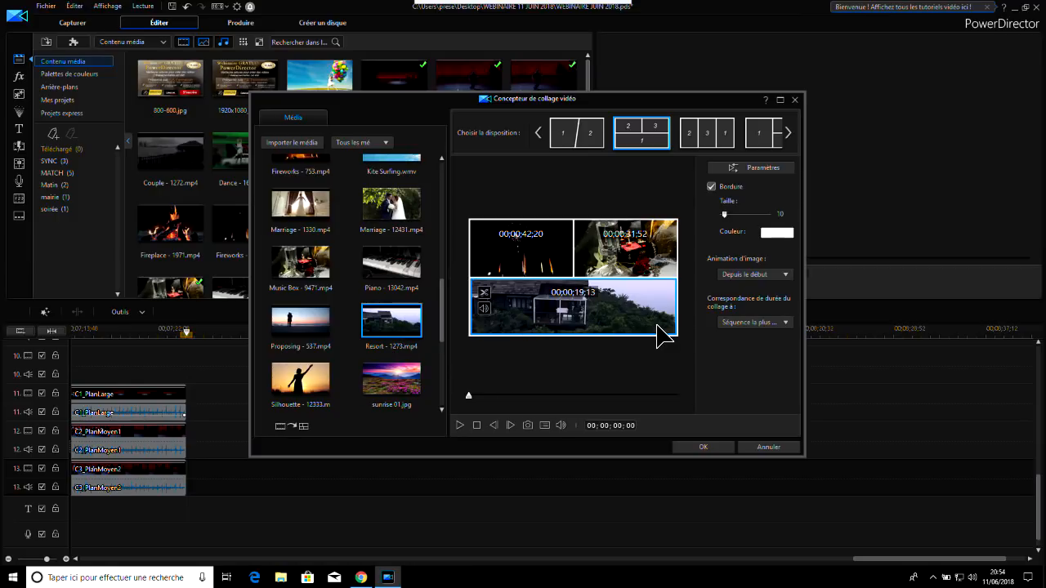
click(485, 311)
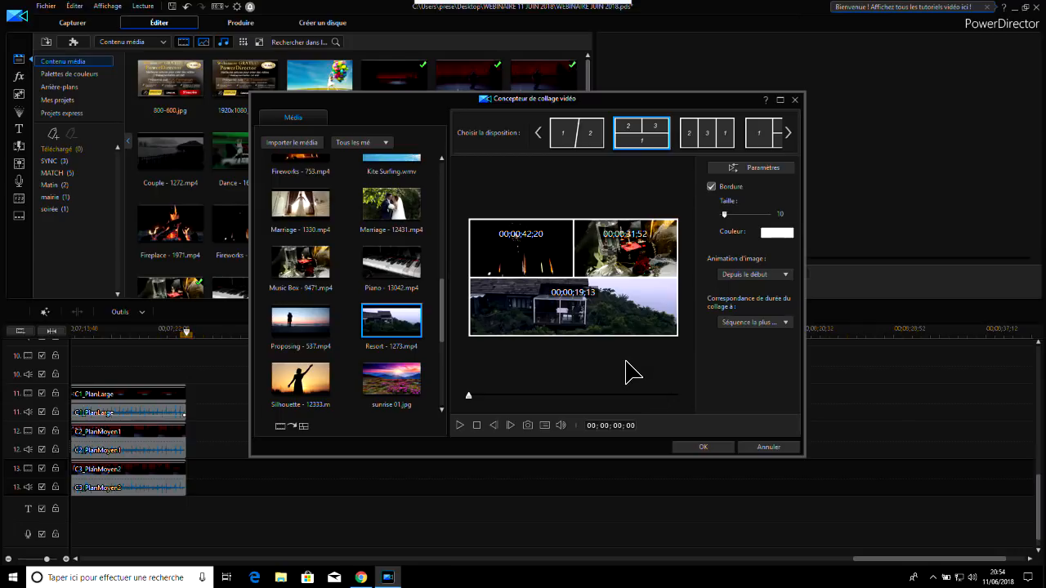
Play the three-clip collage preview for several seconds and pause it
click(460, 425)
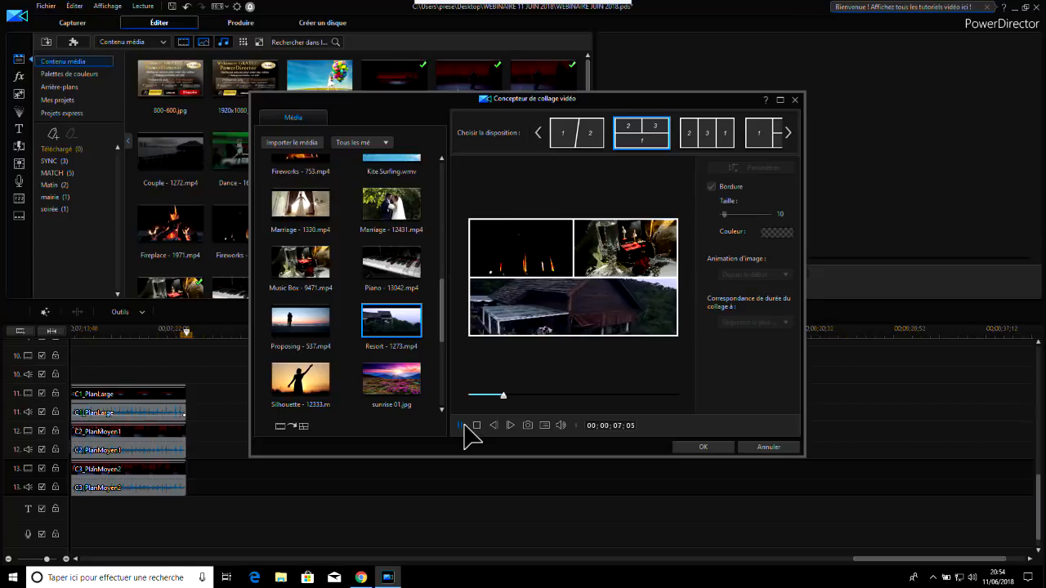
click(461, 426)
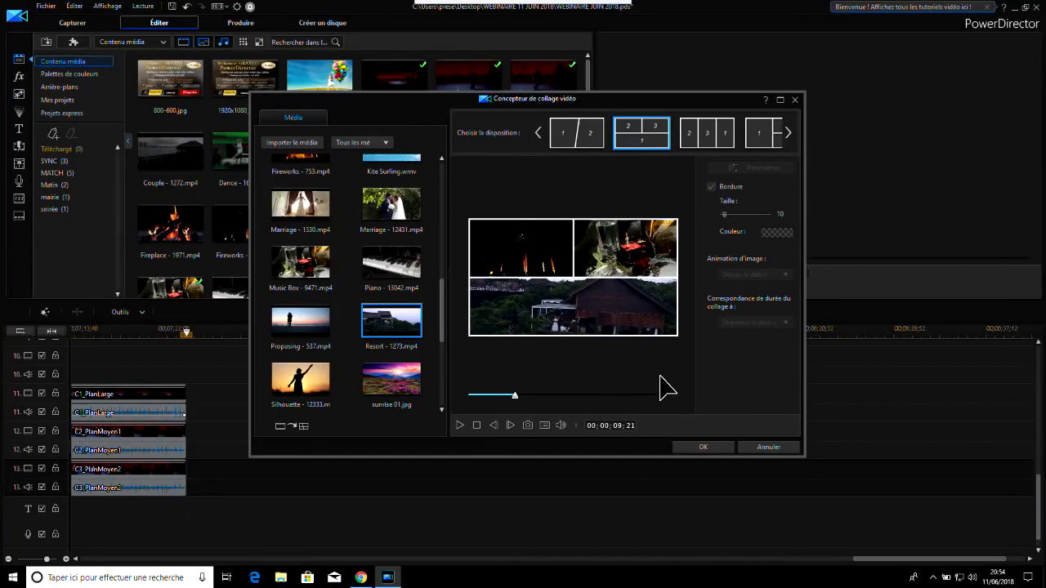
Switch to the slanted four-frame layout with frame 2 at full height, and place Piano - 13042.mp4 in frame 4
click(789, 134)
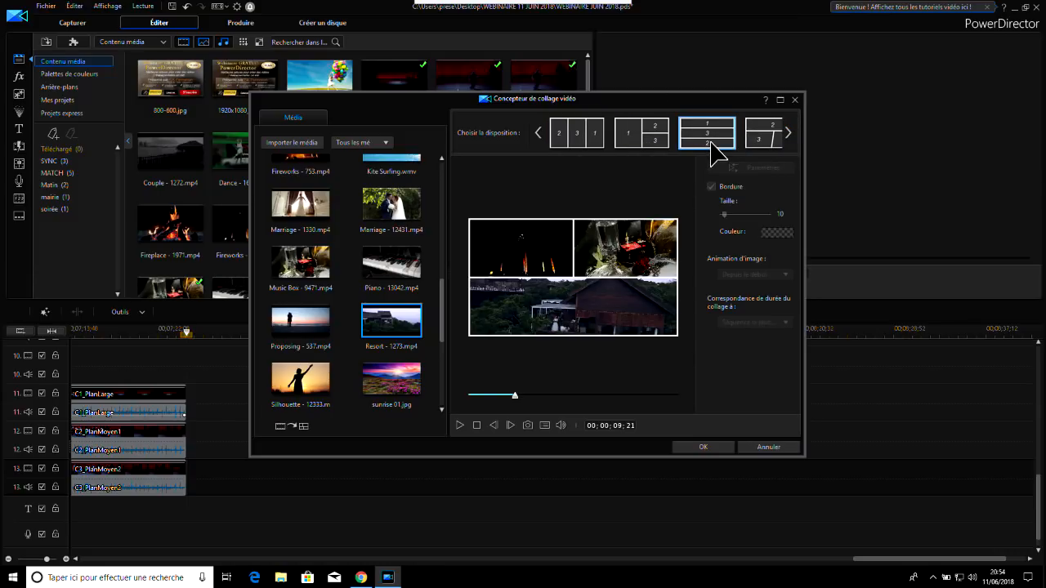
click(789, 133)
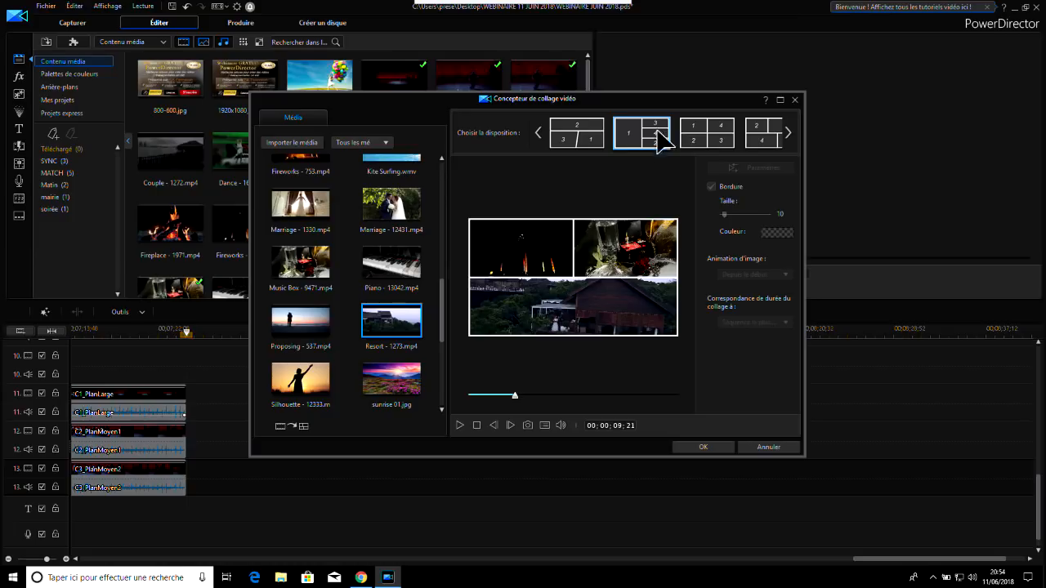
click(790, 132)
click(789, 132)
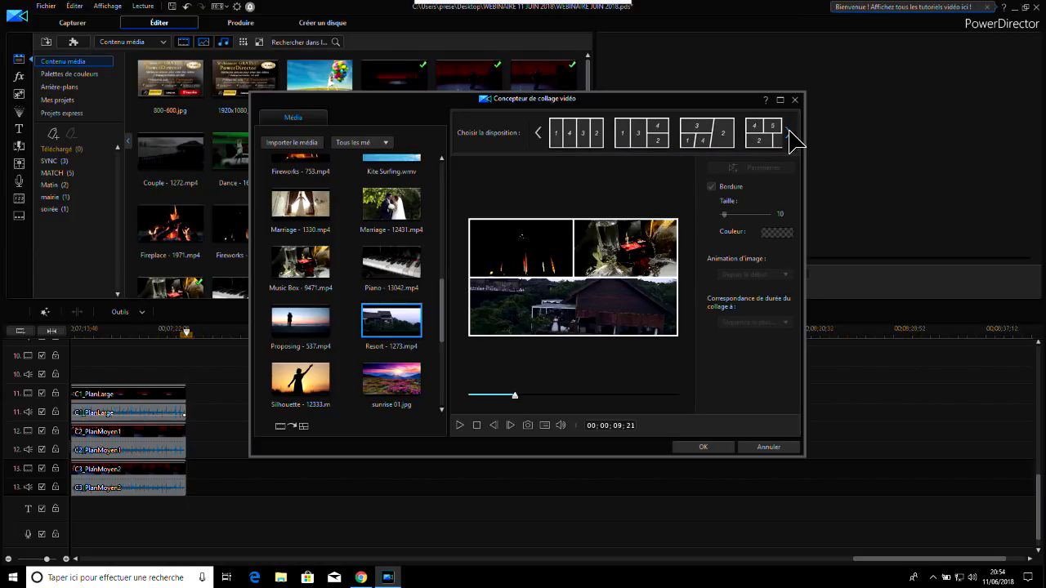
click(790, 133)
click(643, 145)
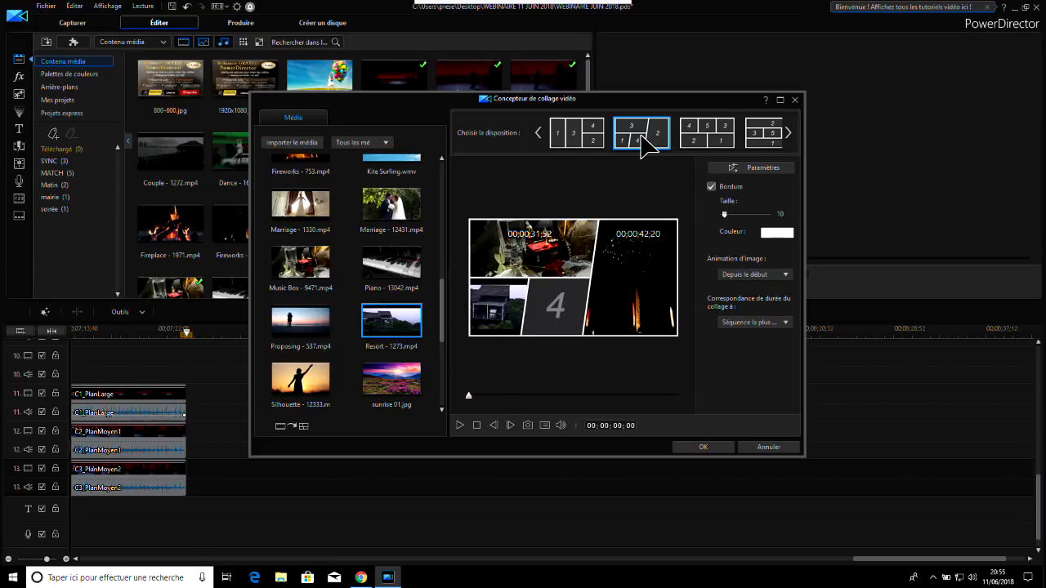
drag(391, 262, 563, 313)
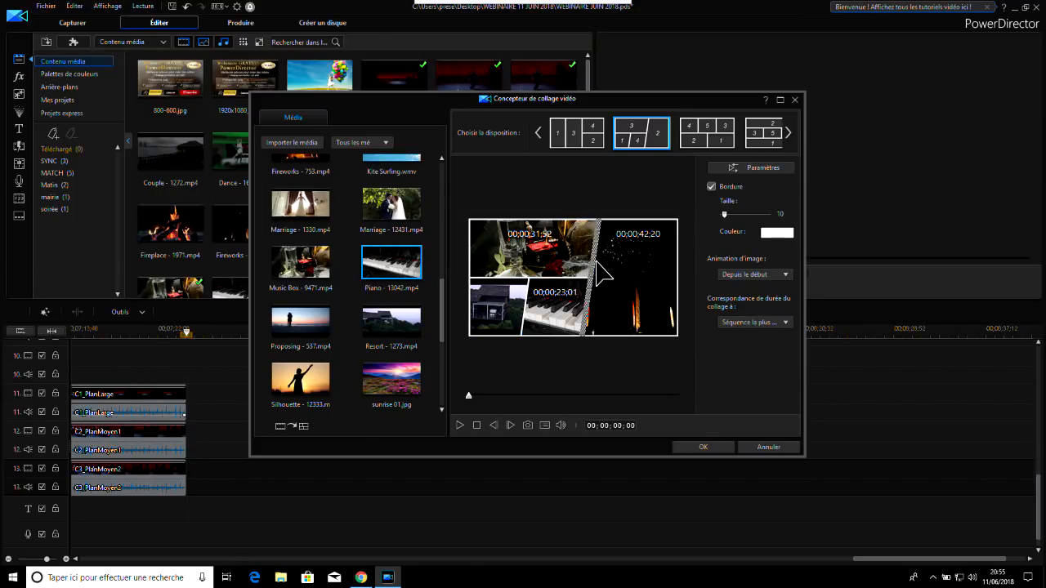
Preview the four-clip collage, insert it on track 13 after C3_PlanMoyen2 and play it within the film
click(459, 425)
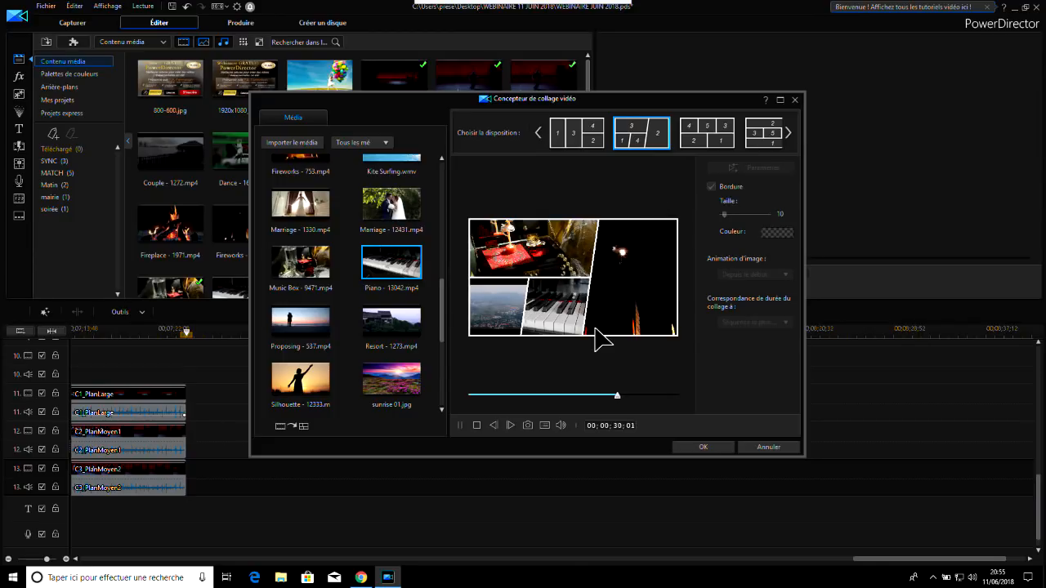
click(704, 448)
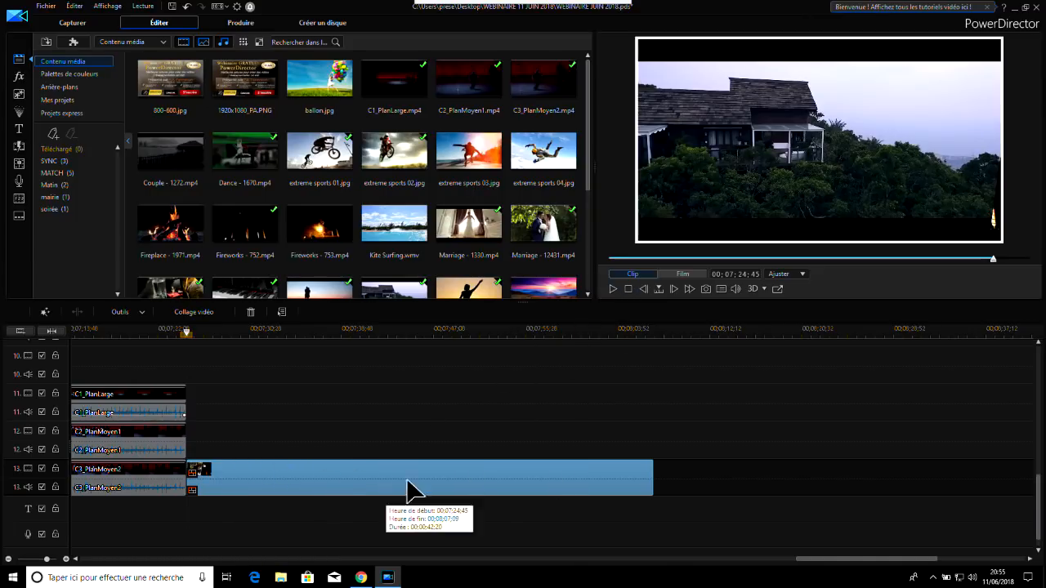
click(613, 288)
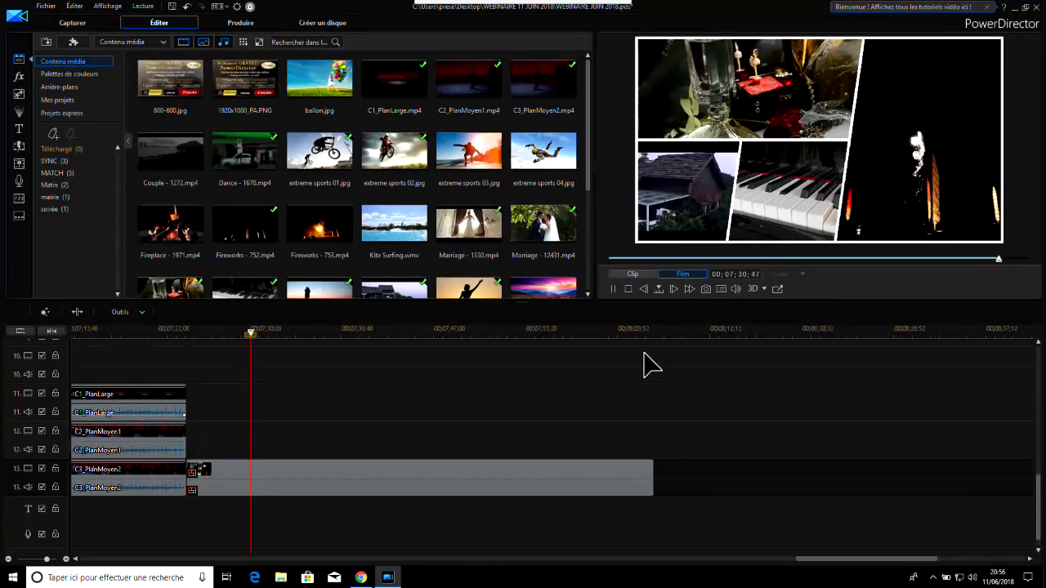
click(618, 290)
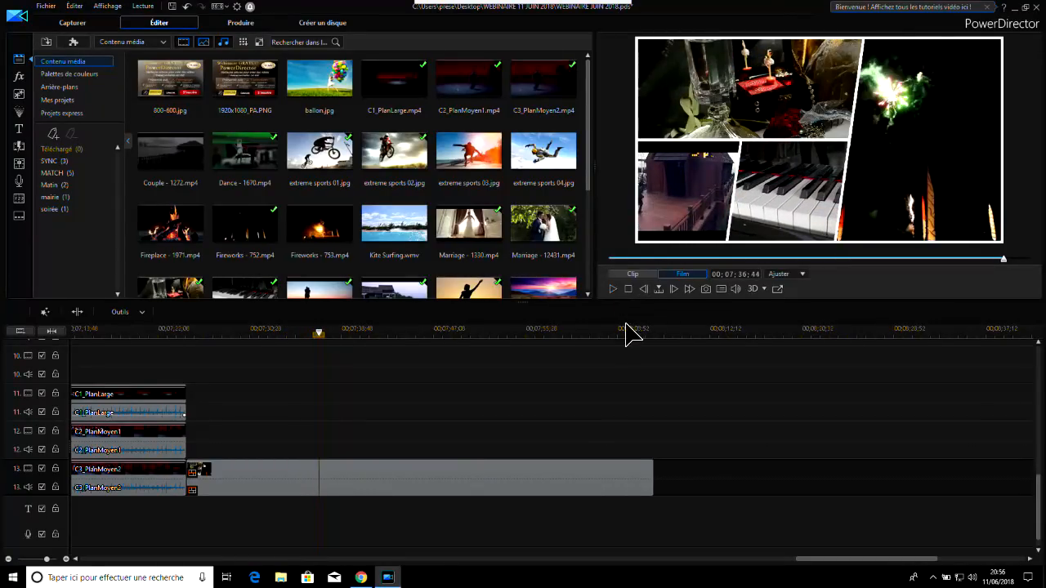
Reopen the inserted collage in the designer and choose the five-frame layout with frame 4 above frame 1 and a wide frame 5 below
click(467, 474)
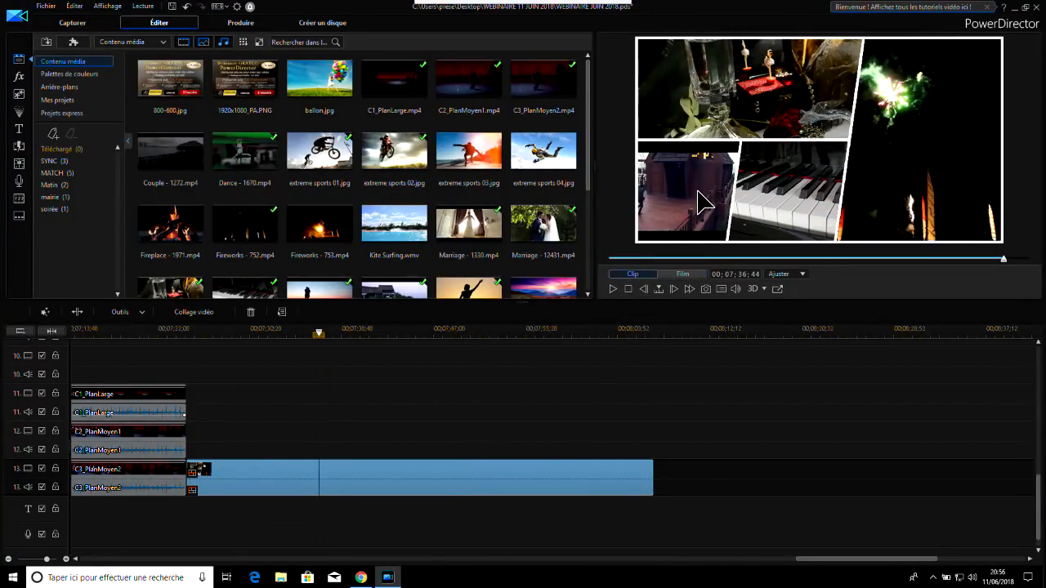
click(204, 311)
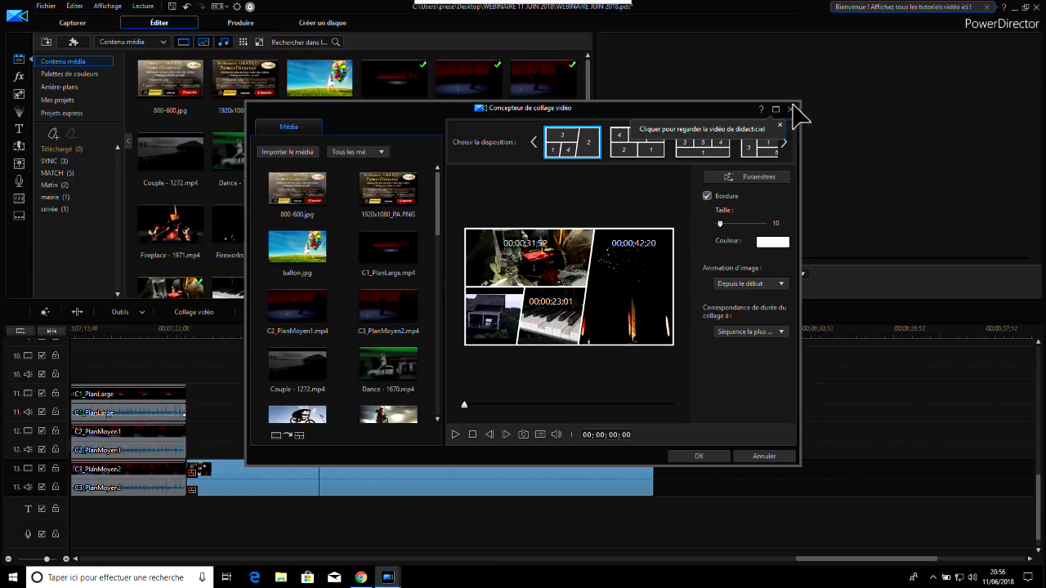
click(783, 142)
click(783, 142)
click(782, 142)
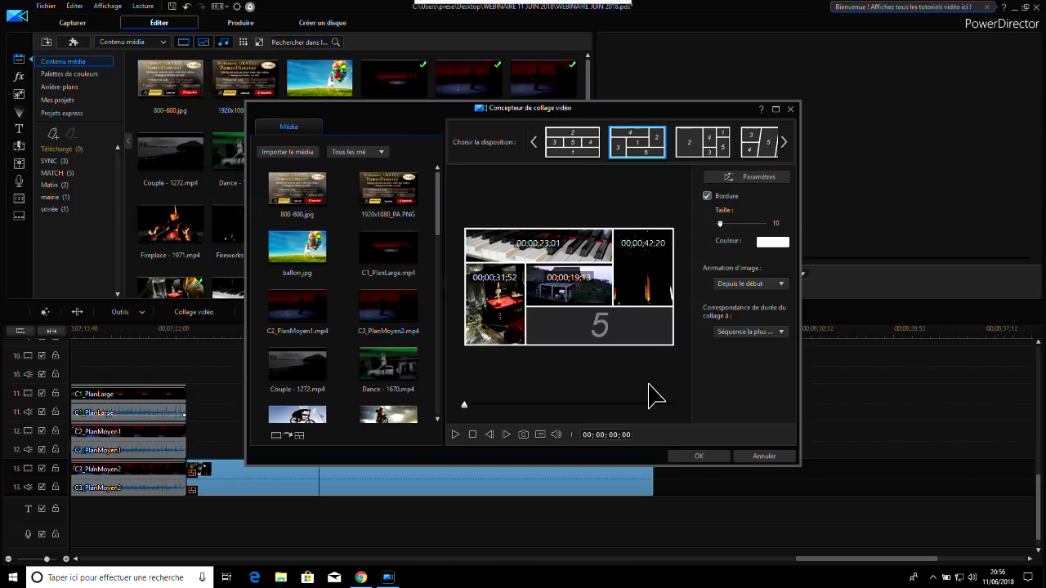
Place C3_PlanMoyen2.mp4 in frame 5 of the collage and apply the modified five-frame collage to the timeline
mouse_move(651, 274)
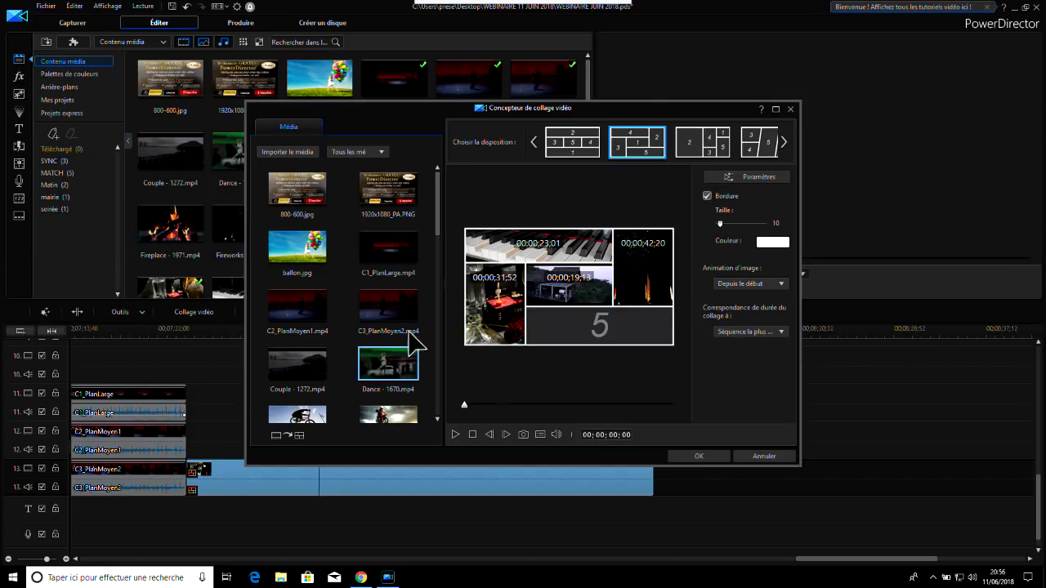
drag(387, 315, 605, 333)
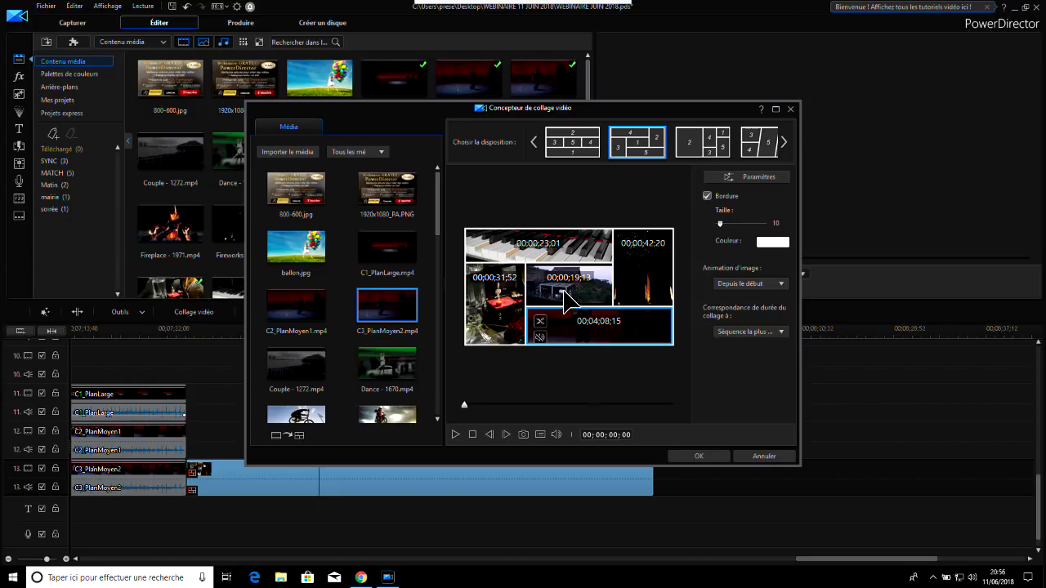
click(701, 457)
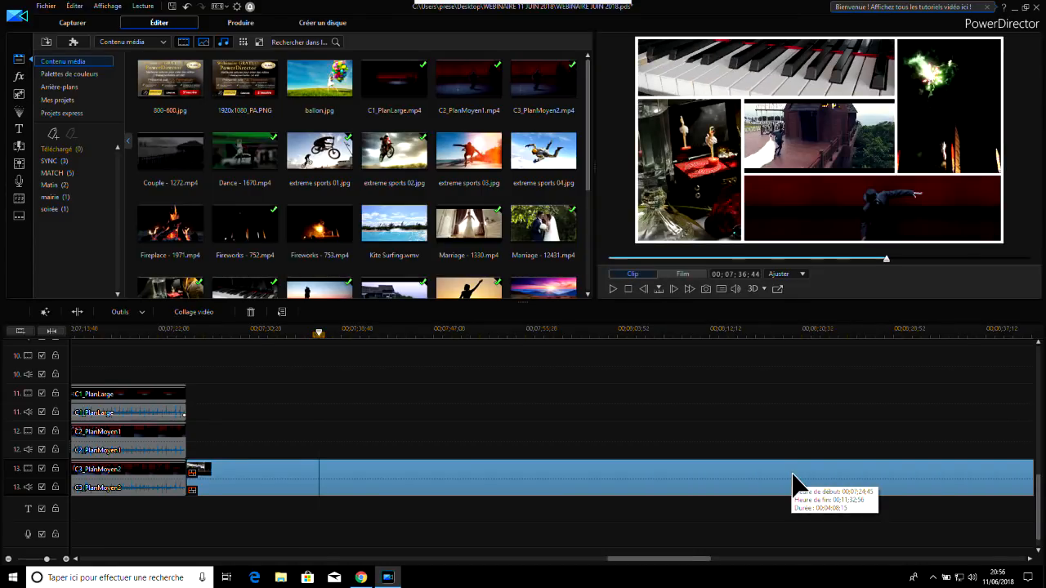
Play the modified five-frame collage on track 13 from shortly after its start, and pause it
click(200, 330)
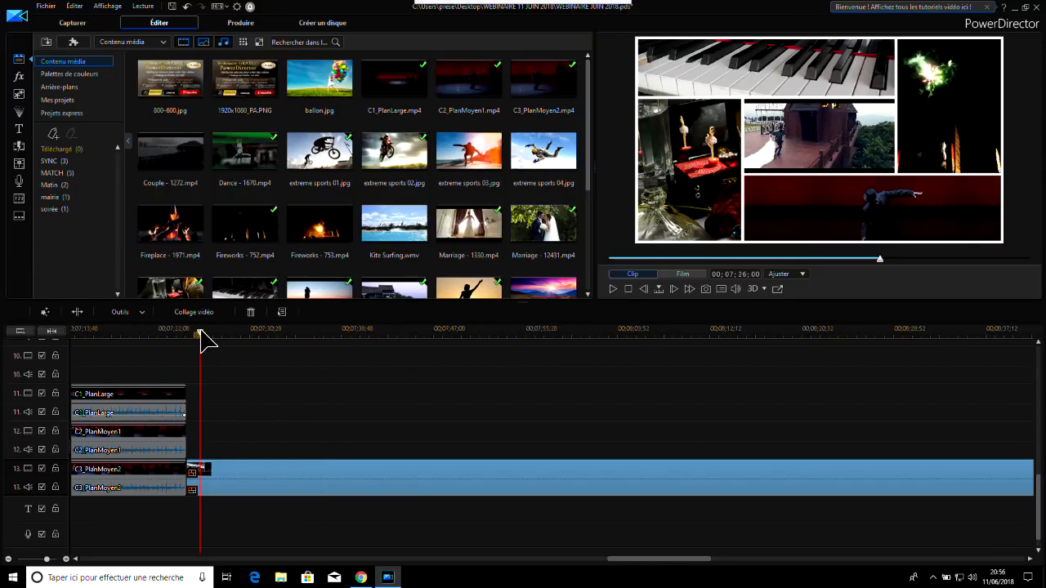
click(616, 284)
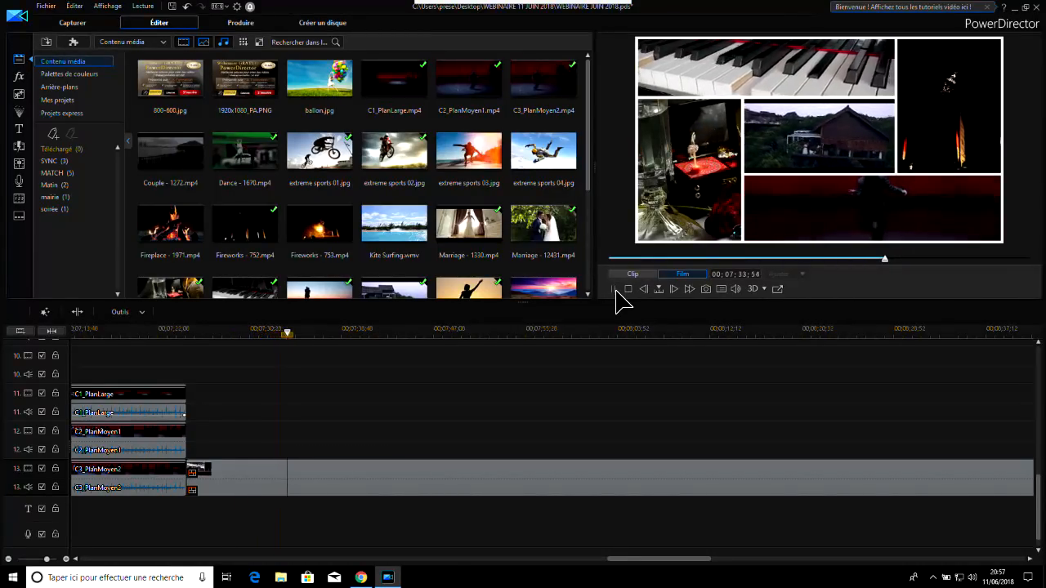
click(614, 289)
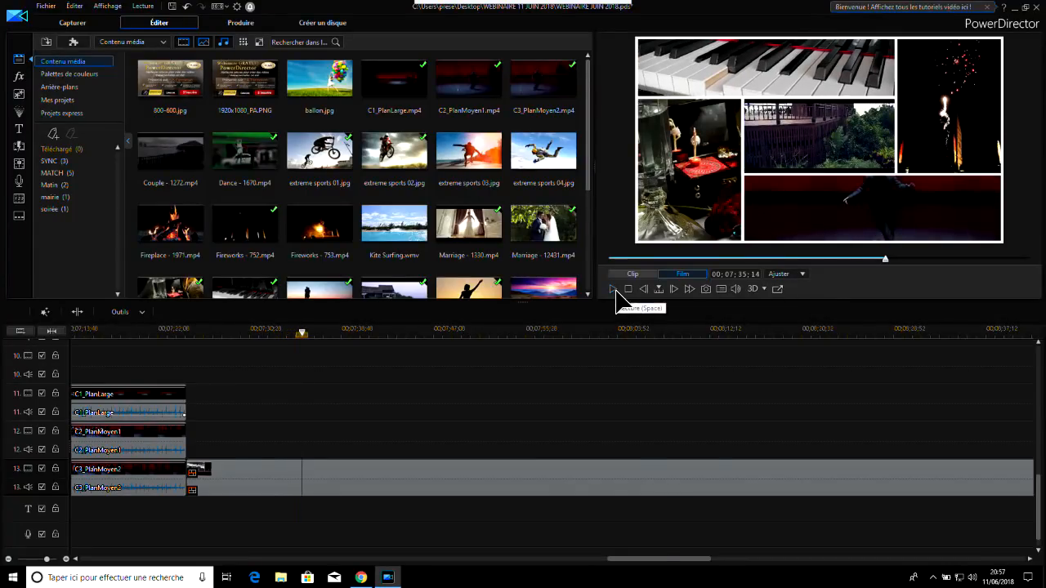
Play the collage at the very start of track 1 through to its end, and replay its first seconds
drag(672, 559, 59, 566)
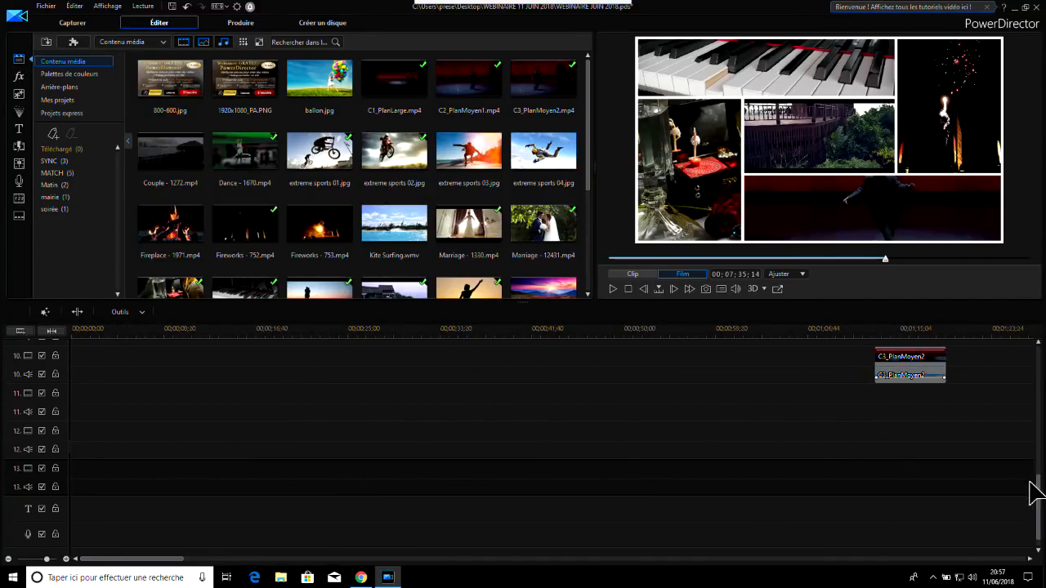
drag(1033, 490, 1038, 351)
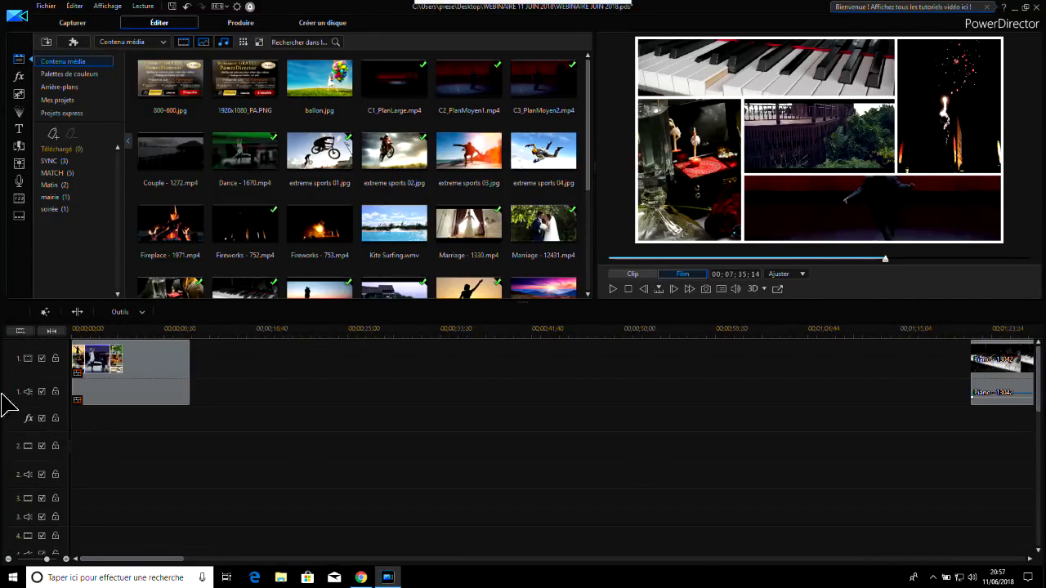
click(78, 329)
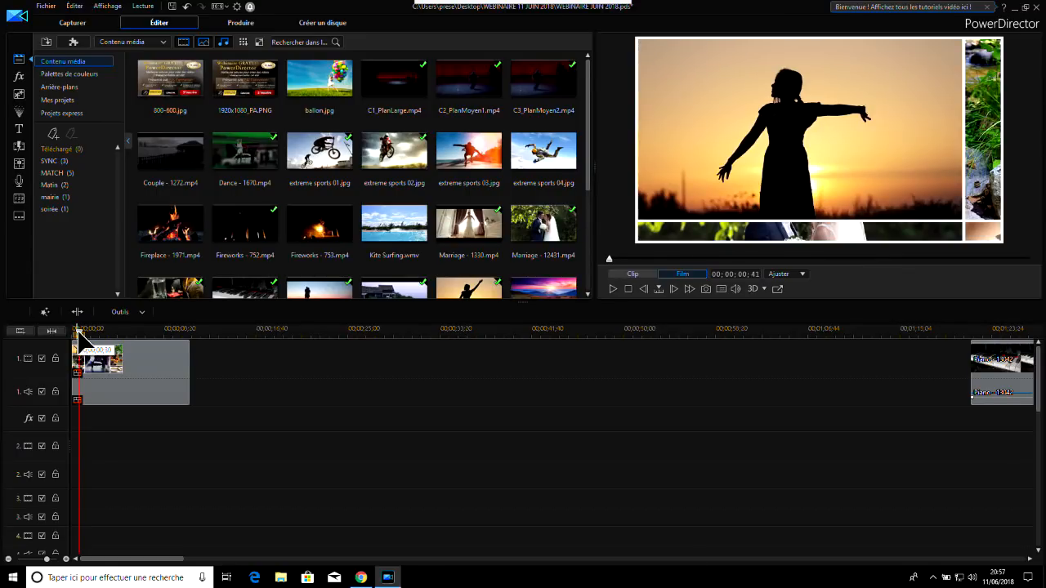
drag(81, 331, 57, 331)
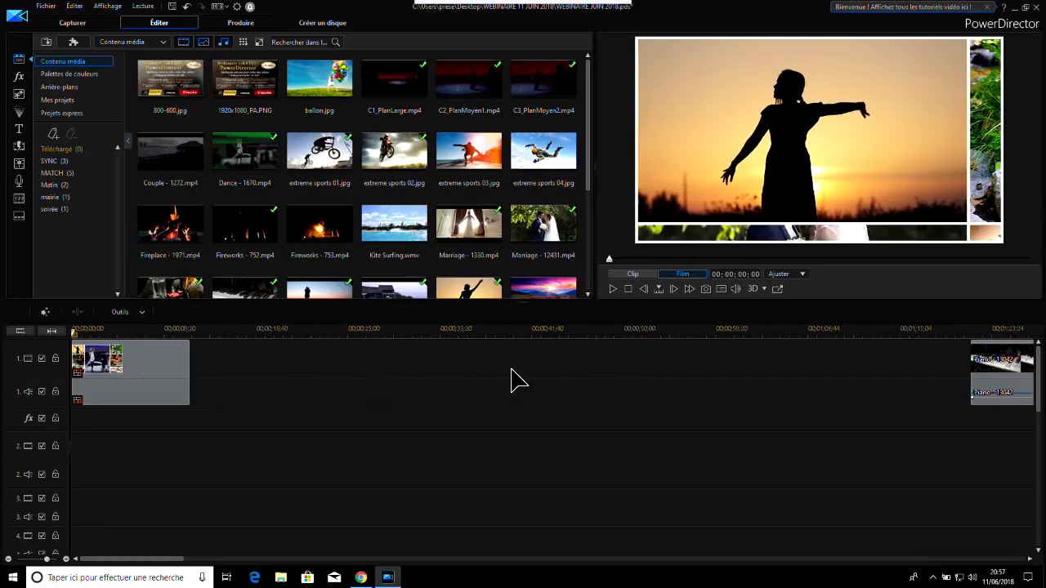
click(612, 287)
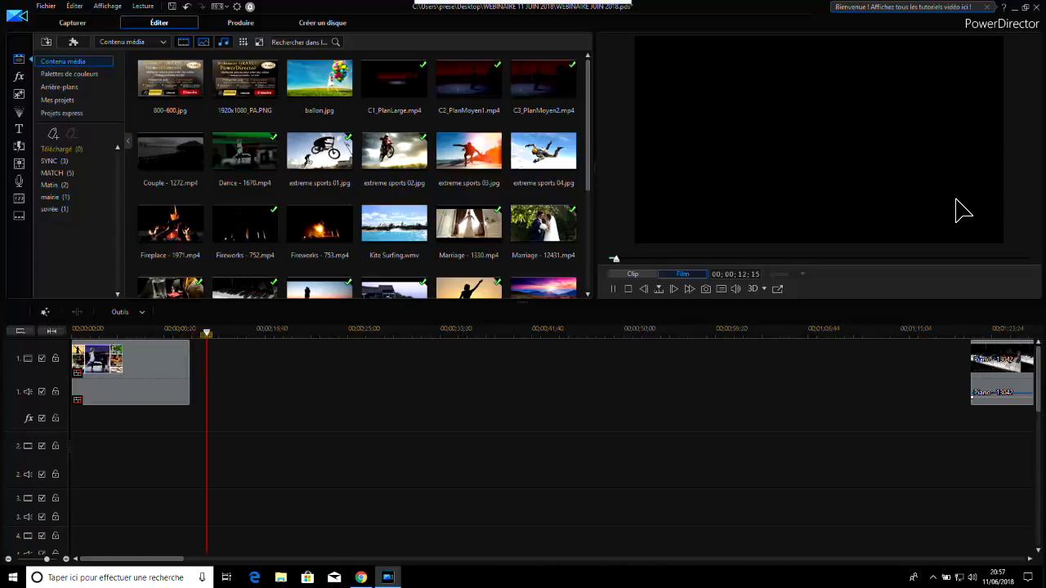
click(613, 289)
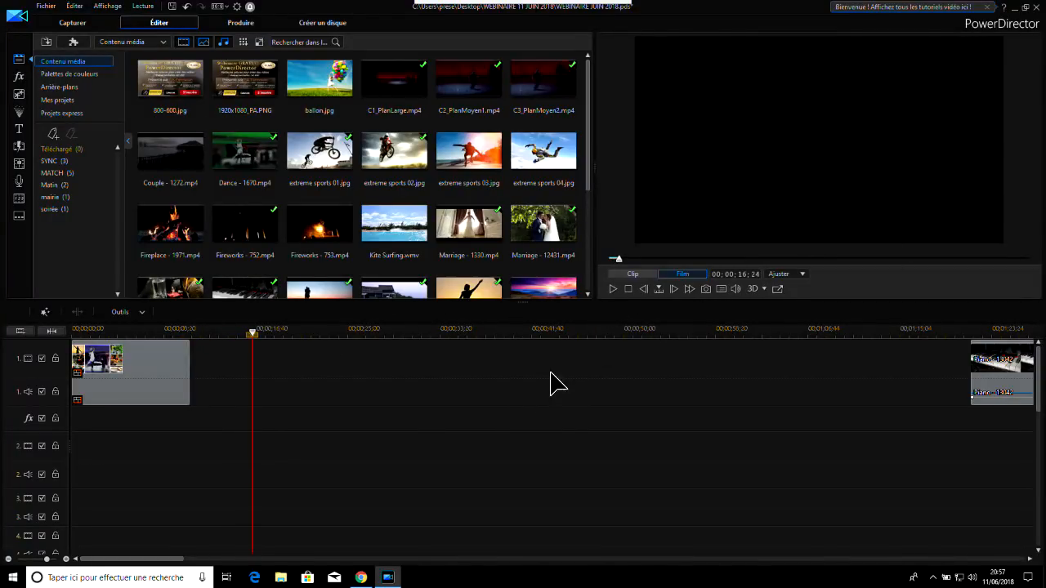
click(77, 330)
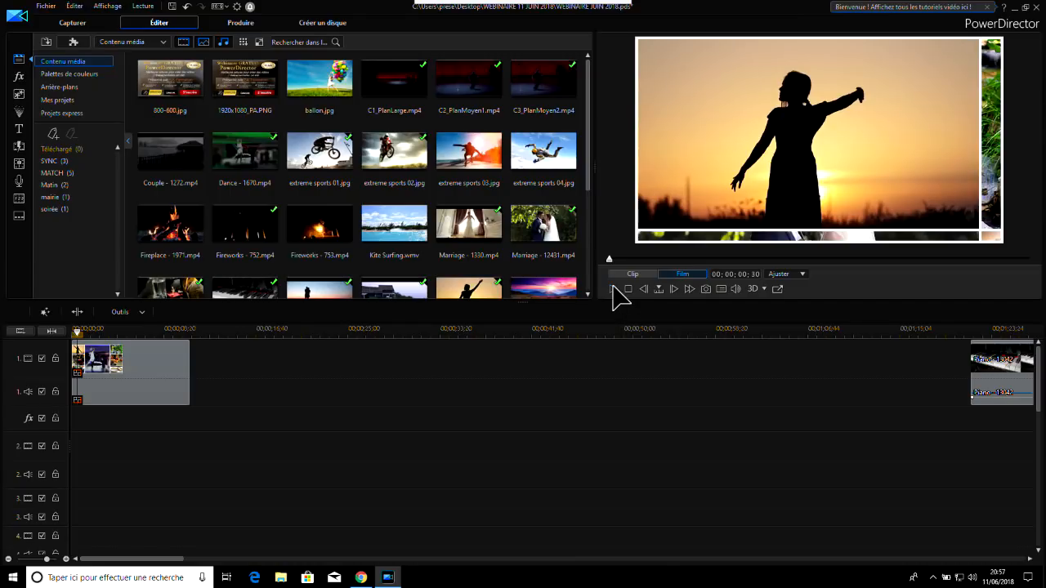
click(613, 288)
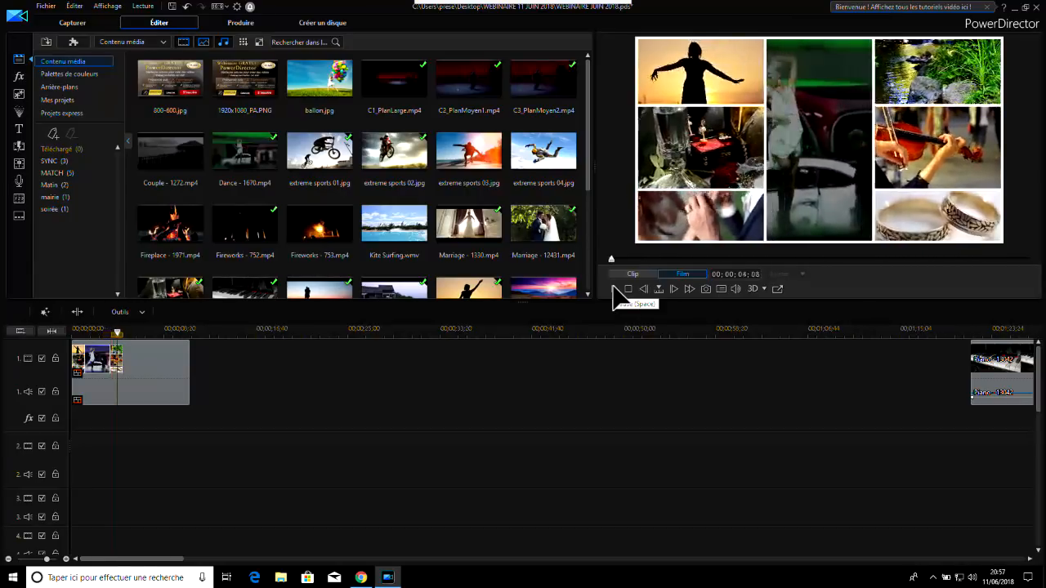
click(613, 288)
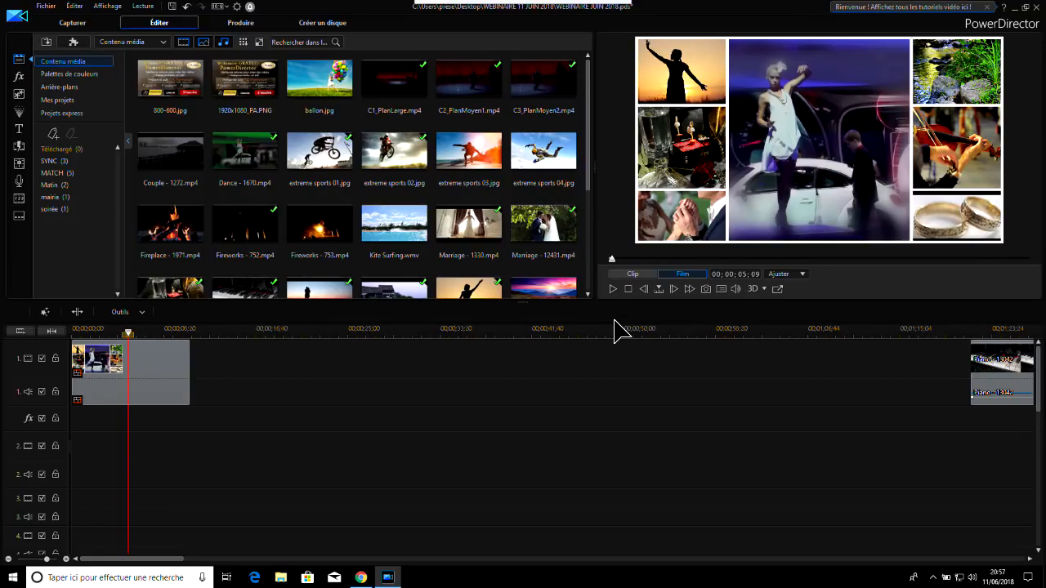
Start a new video collage at 00;00;15;06, in the gap after the first collage, using the three-column 2-3-1 layout
click(237, 333)
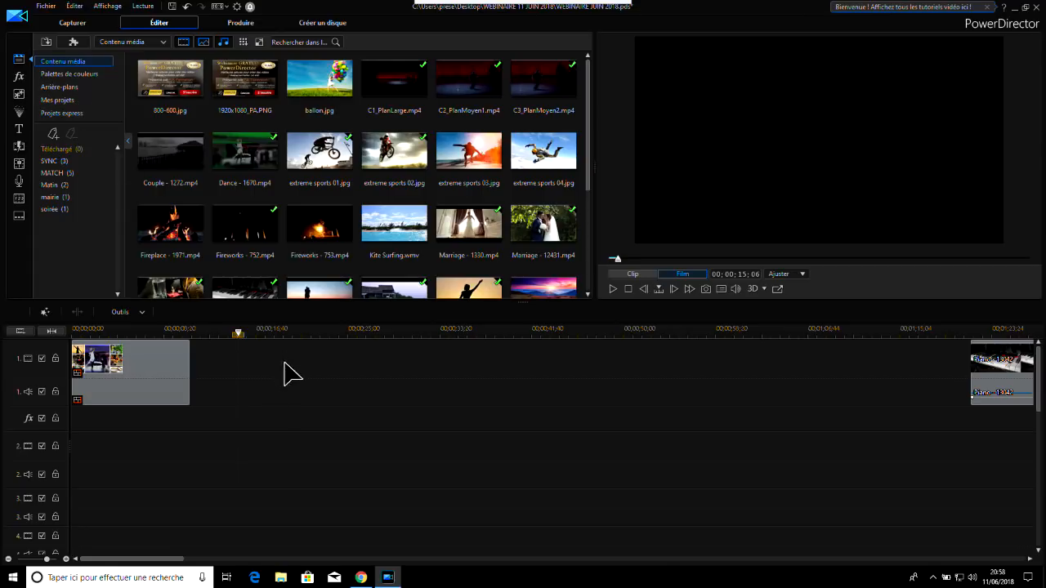
click(75, 42)
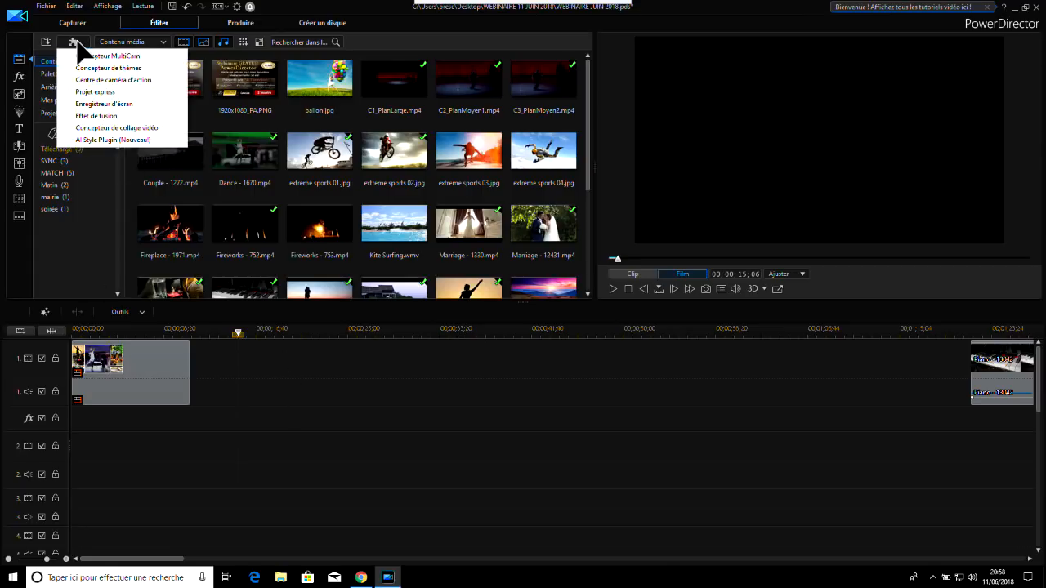
click(130, 128)
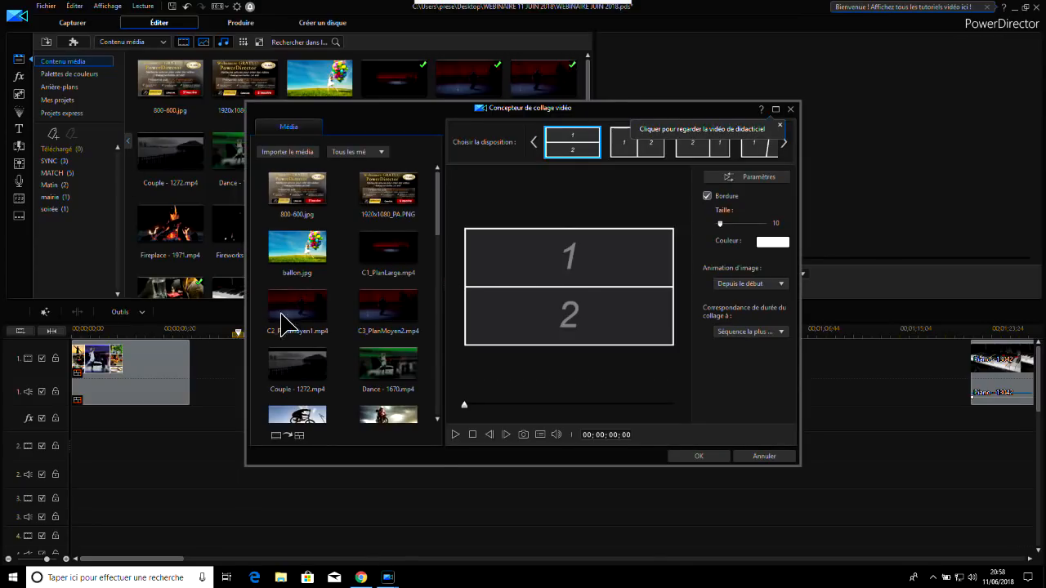
click(784, 142)
click(785, 142)
click(784, 143)
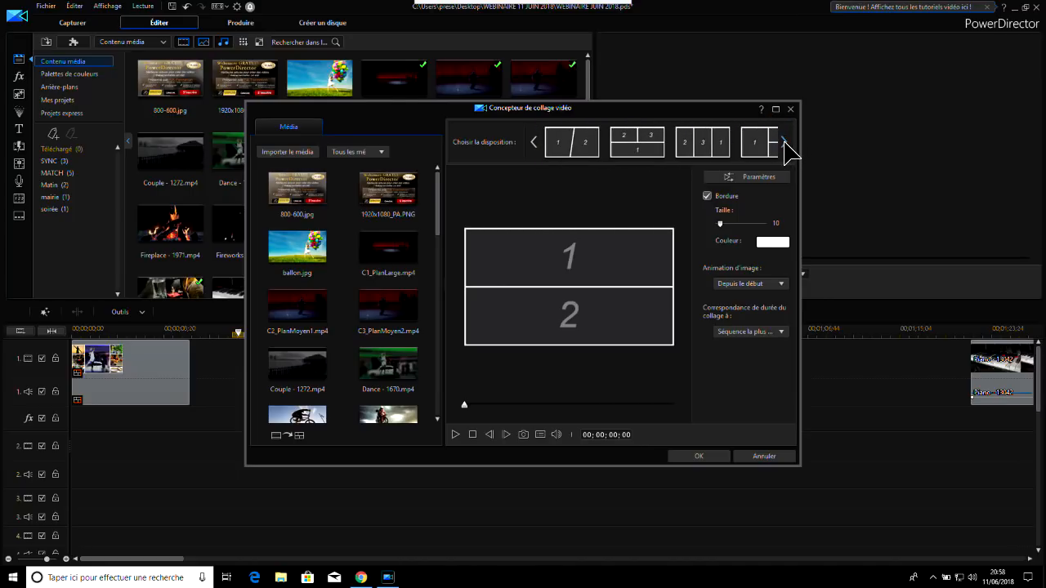
click(705, 152)
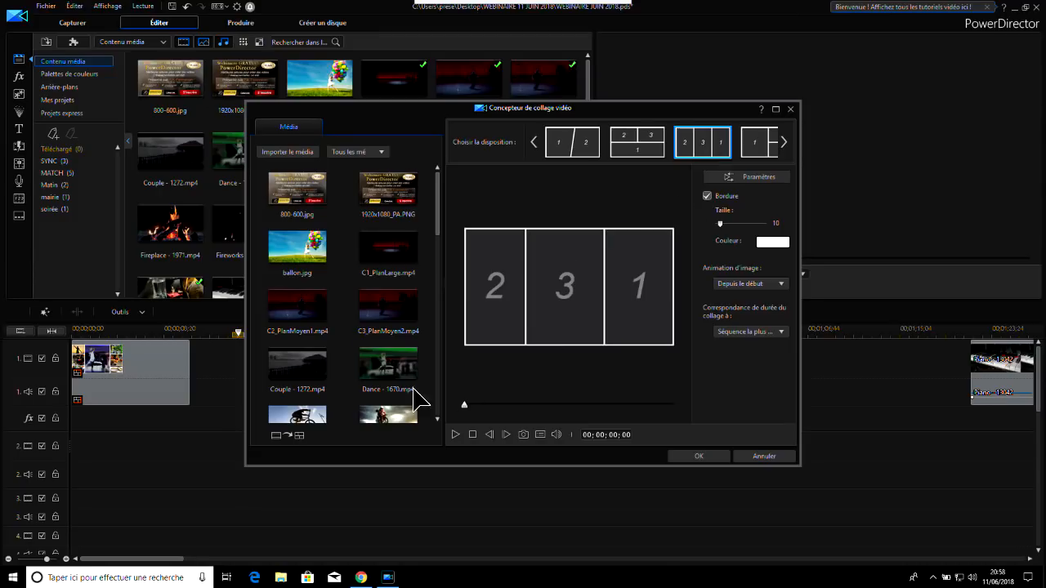
Fill the collage with Marriage - 1330.mp4 in frame 2, Marriage - 12431.mp4 in frame 3 and Wedding - 422.mp4 in frame 1
scroll(440, 220, down, 2)
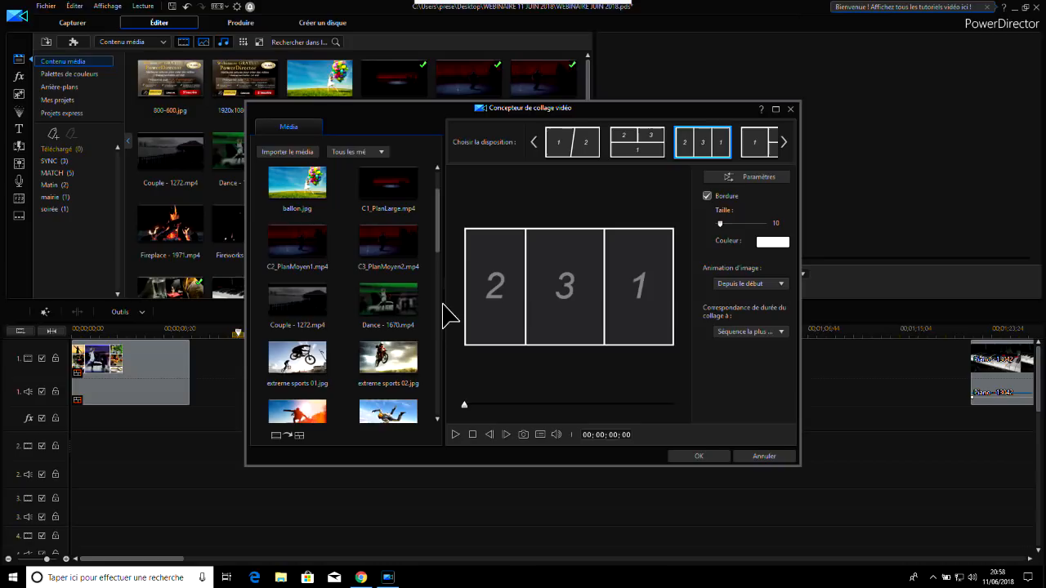
scroll(441, 245, down, 2)
scroll(441, 304, down, 4)
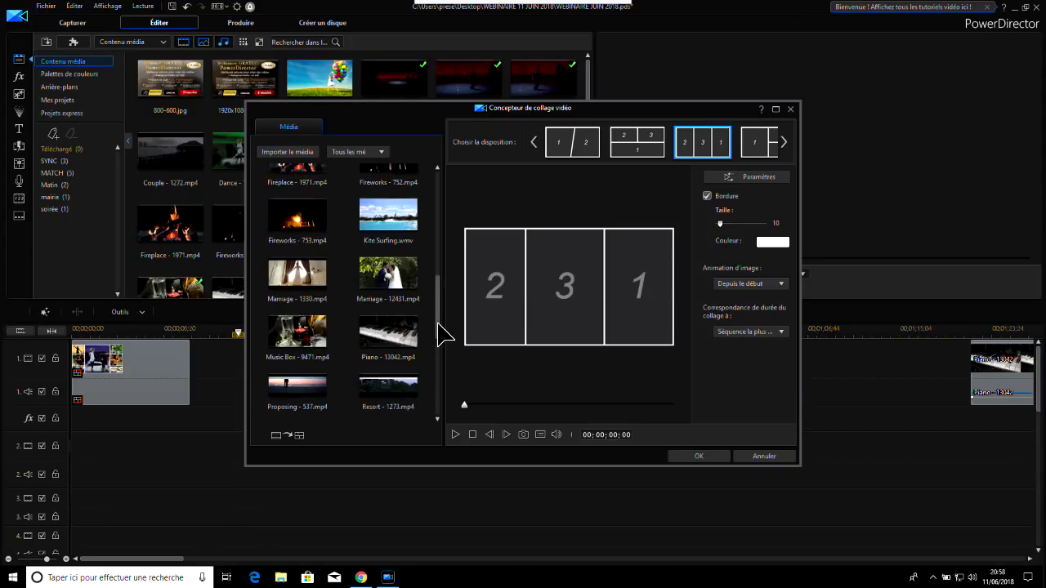
drag(296, 273, 496, 294)
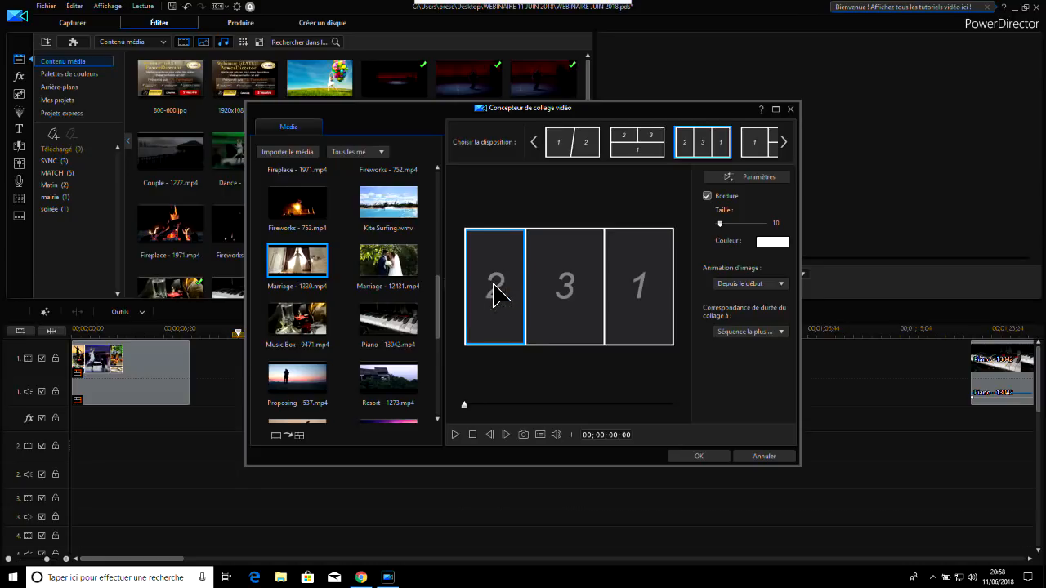
click(479, 259)
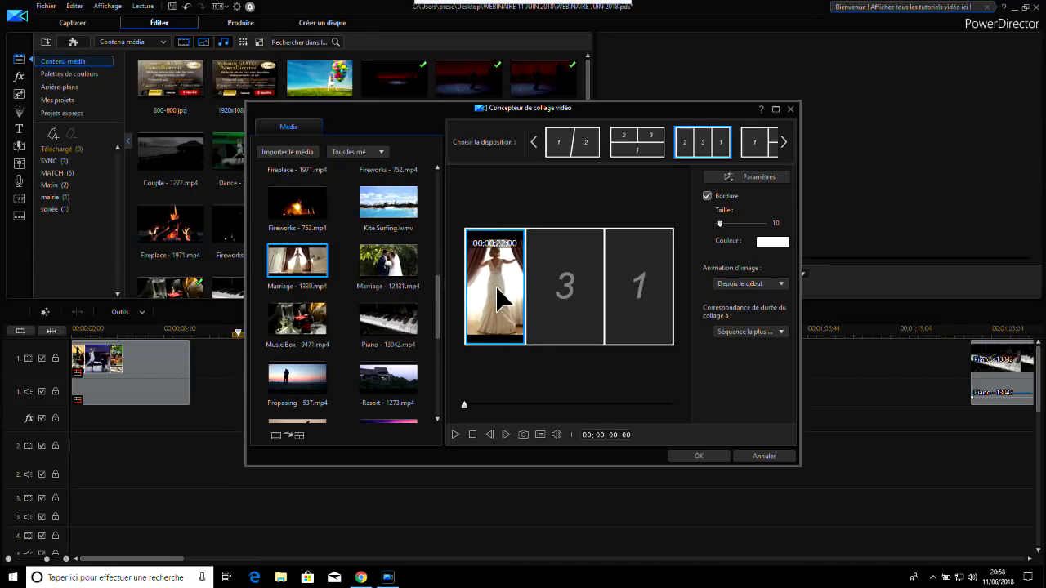
click(388, 271)
drag(395, 270, 564, 282)
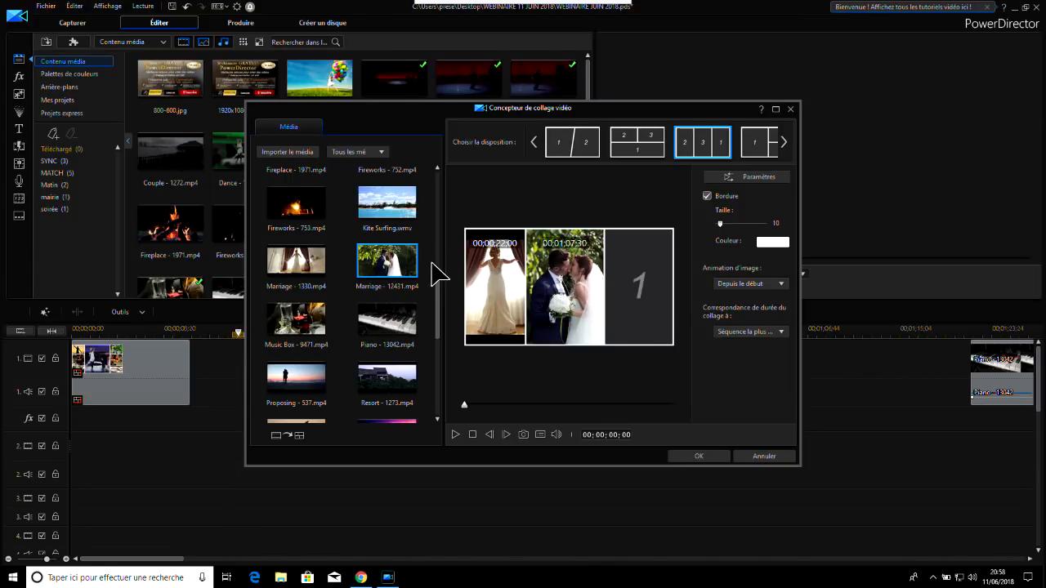
drag(440, 287, 441, 335)
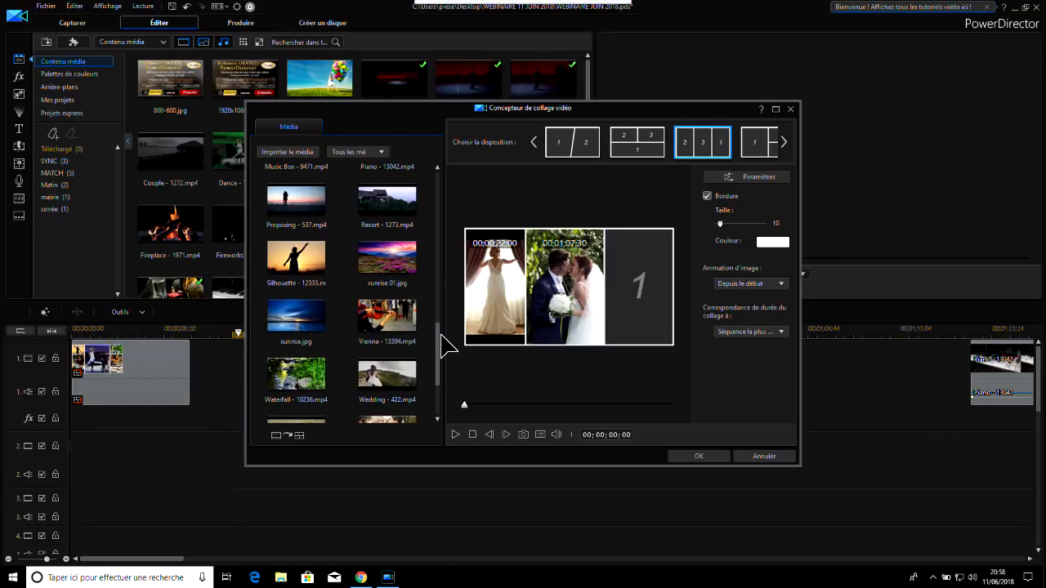
click(384, 374)
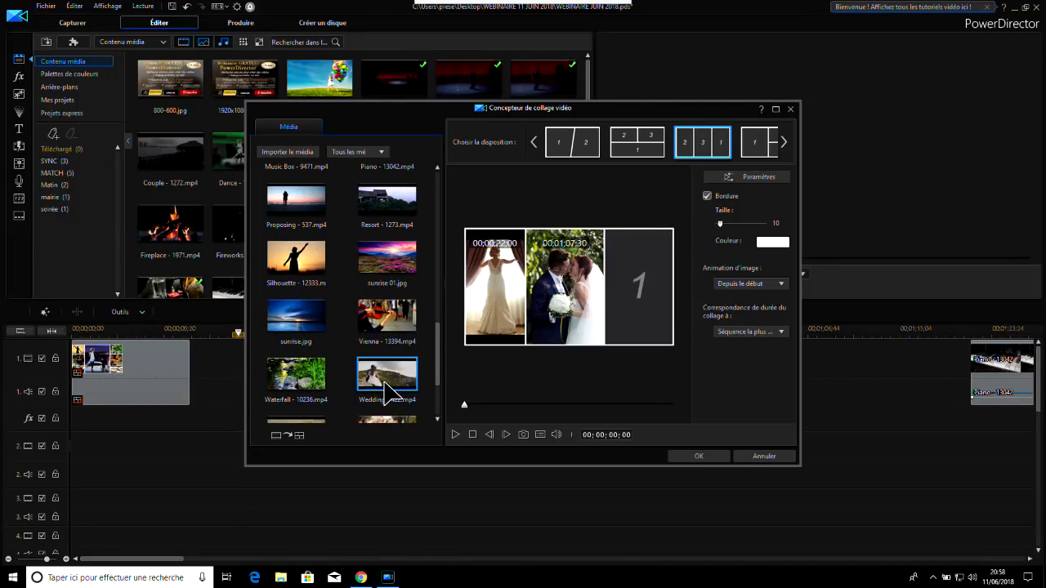
drag(387, 378, 666, 303)
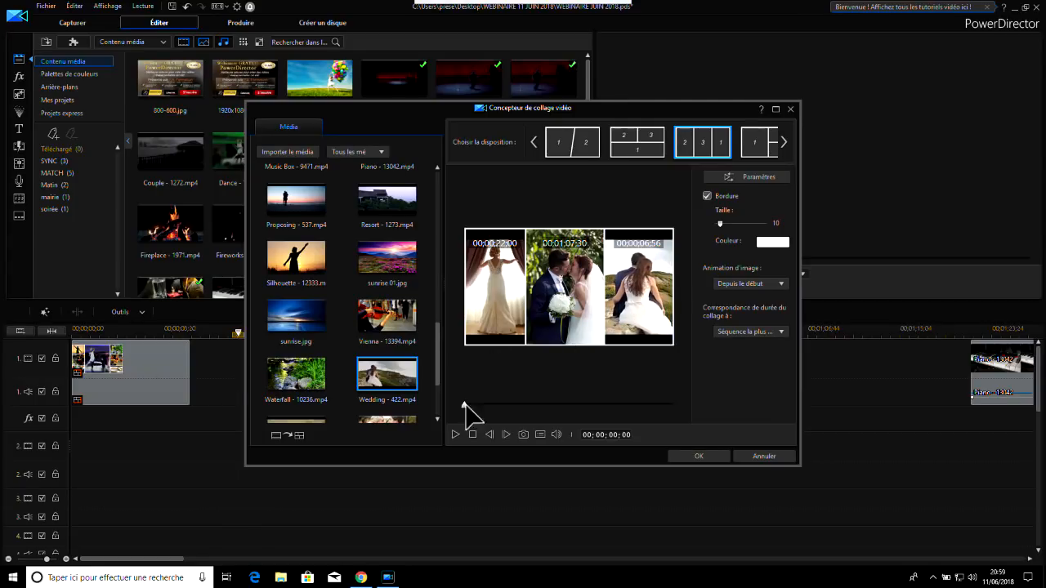
Preview the three-clip wedding collage for a few seconds and insert it on track 1 at the playhead
click(460, 433)
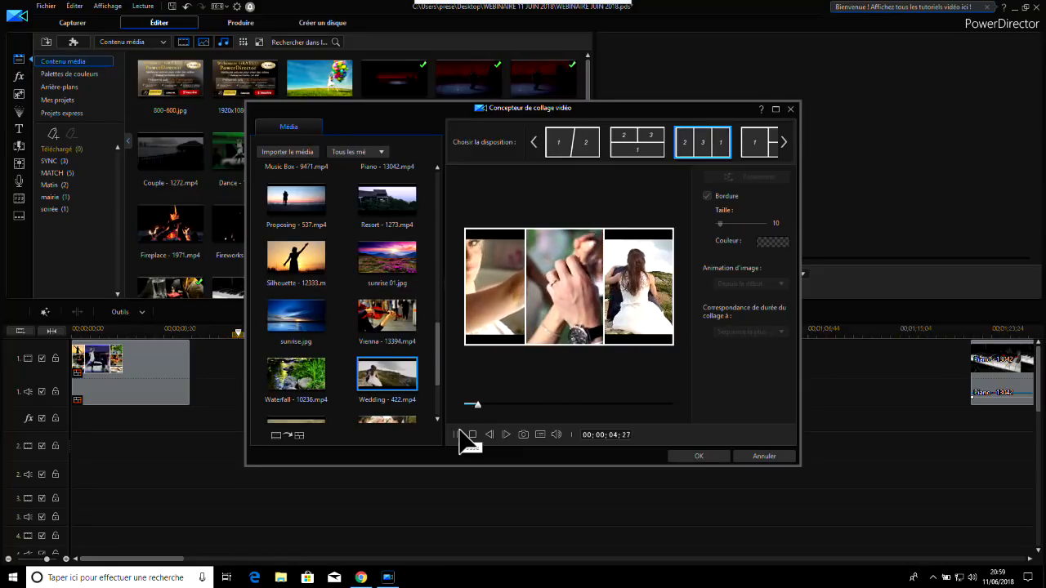
click(460, 435)
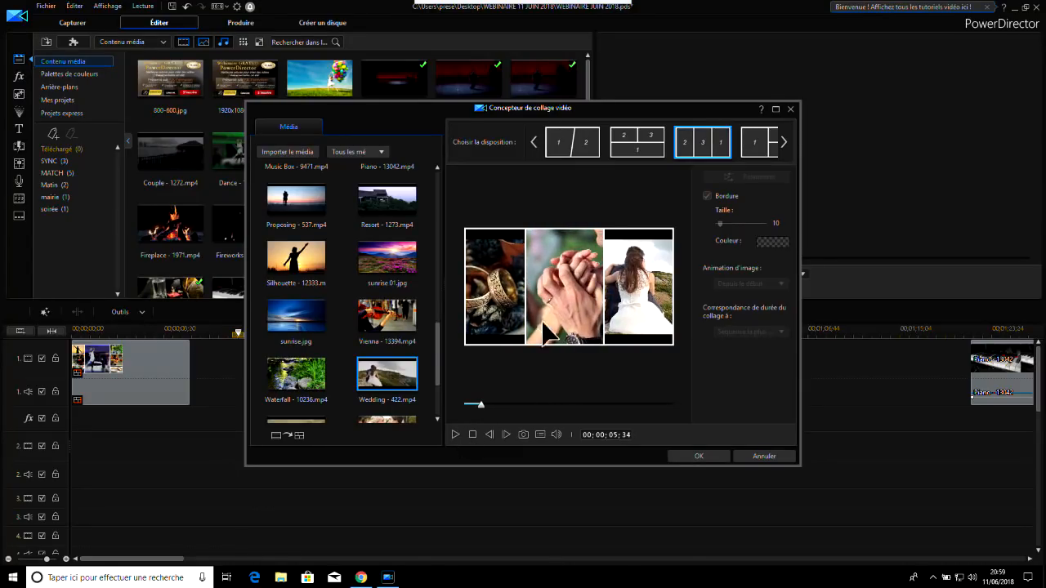
click(701, 457)
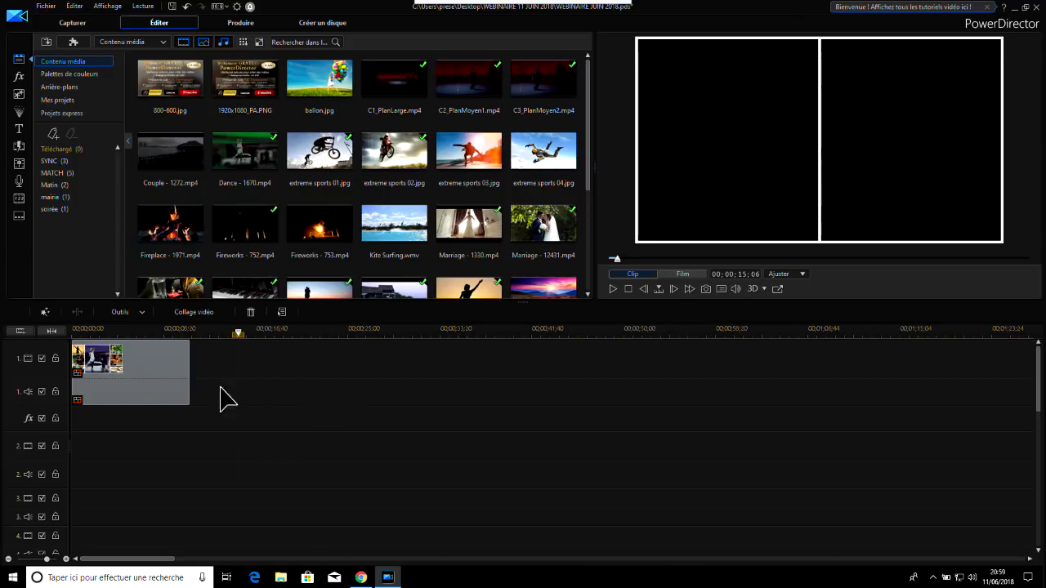
Check a frame of the first collage and one of the newly inserted wedding collage in the preview
click(161, 328)
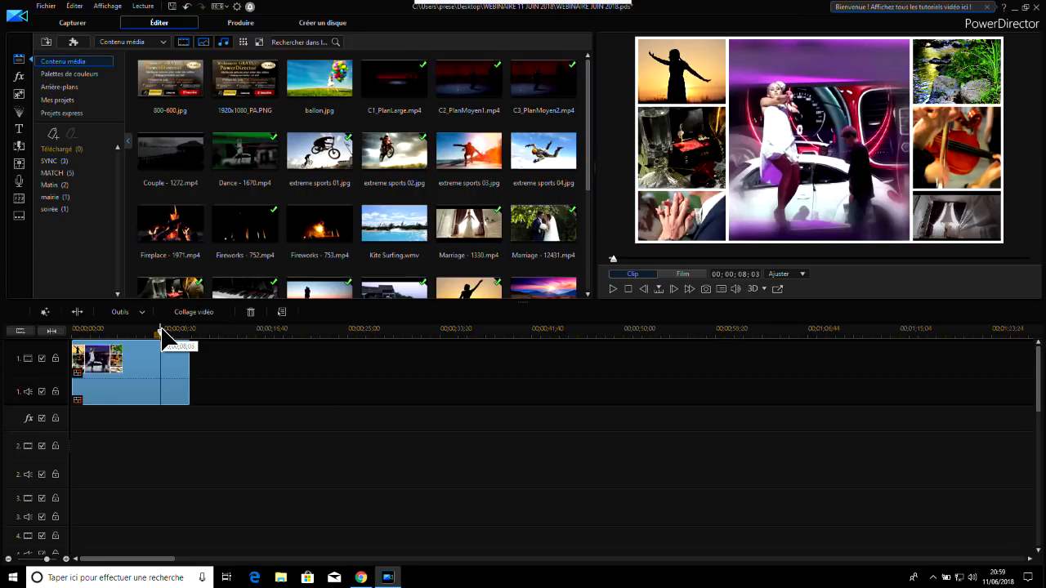
drag(1039, 354, 1029, 331)
click(259, 331)
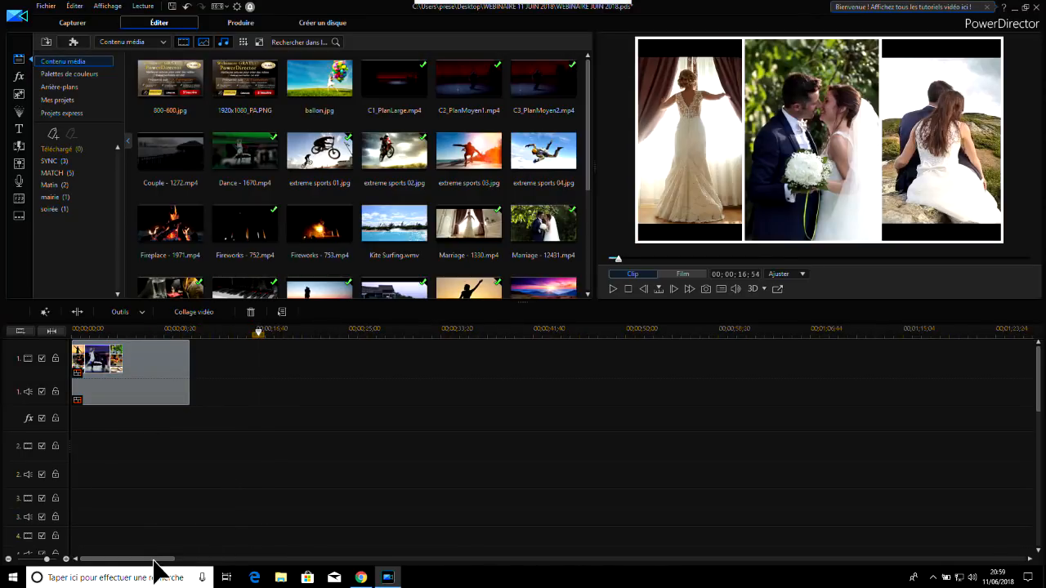
drag(156, 562, 446, 568)
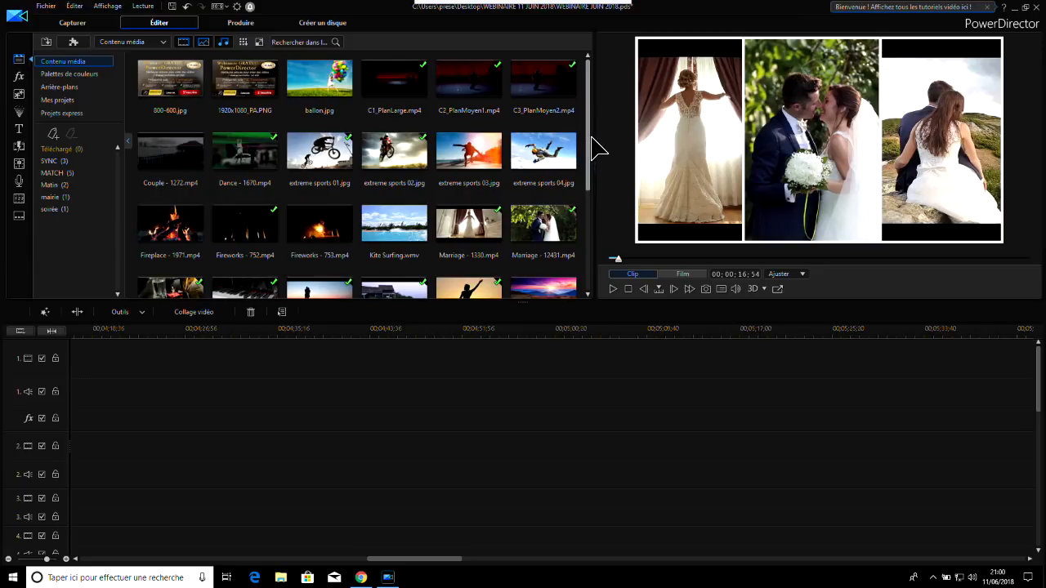
Filter the media library to the clips tagged MATCH
drag(588, 137, 590, 128)
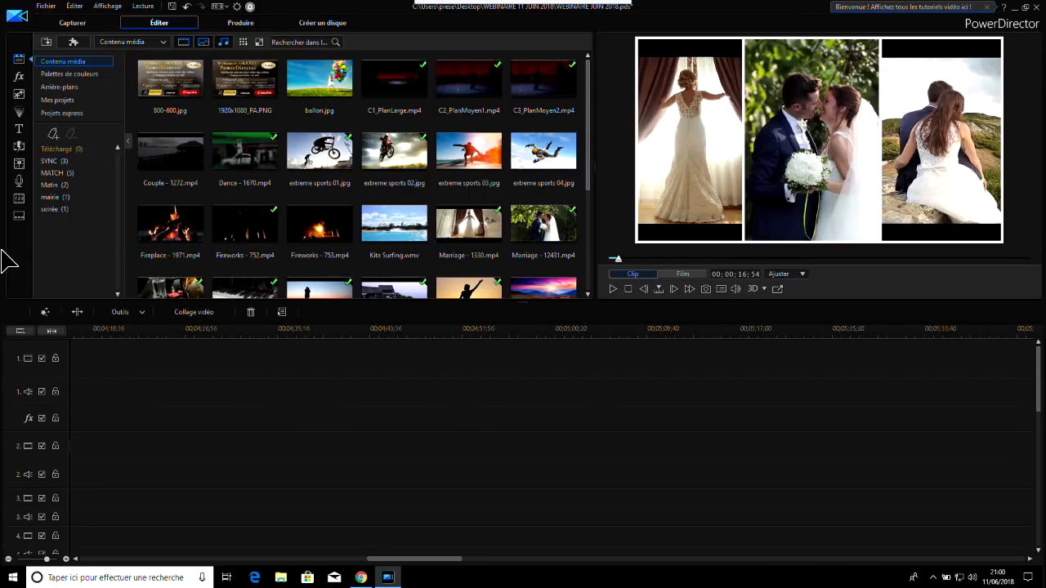
scroll(590, 160, down, 1)
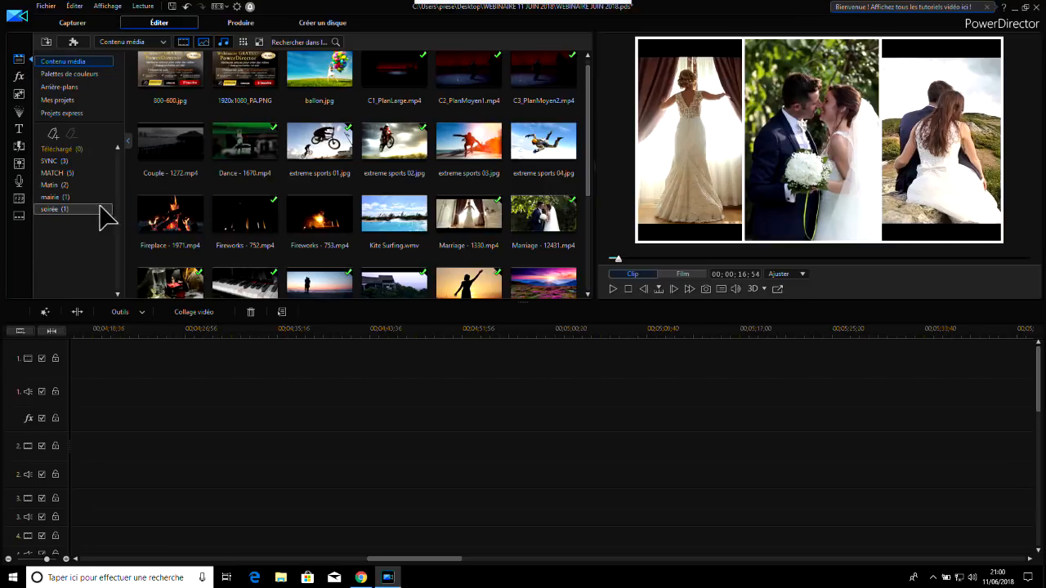
click(70, 174)
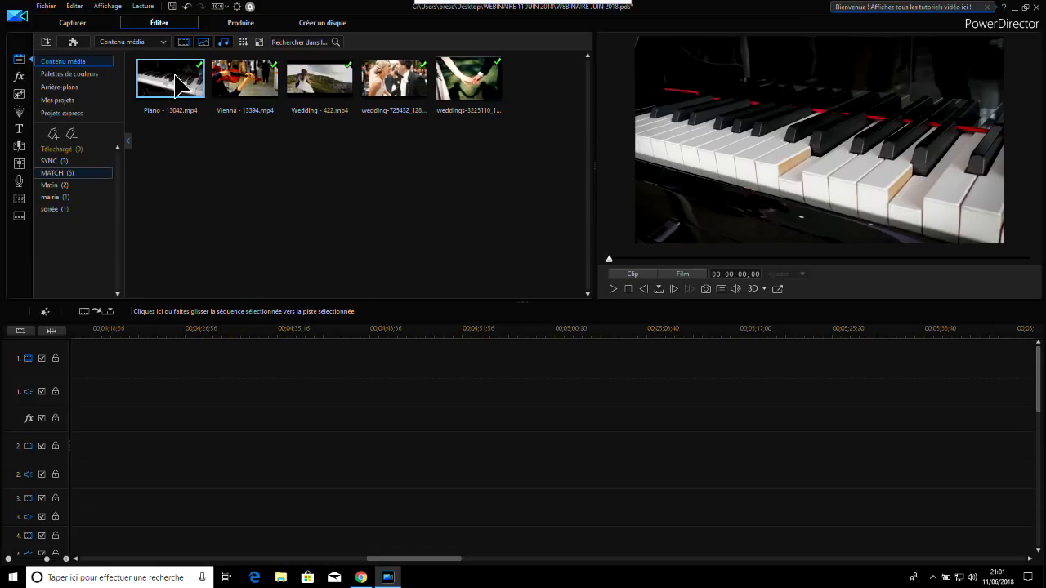
Place Piano - 13042.mp4 on track 1 at 00;04;20;16, in the empty stretch after the existing clips
drag(178, 82, 75, 372)
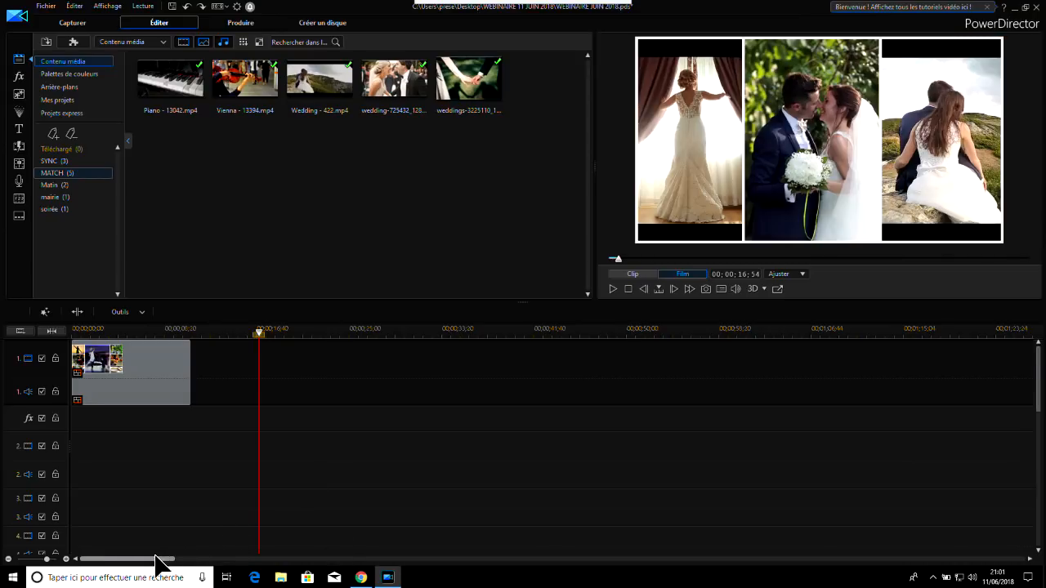
drag(156, 558, 420, 544)
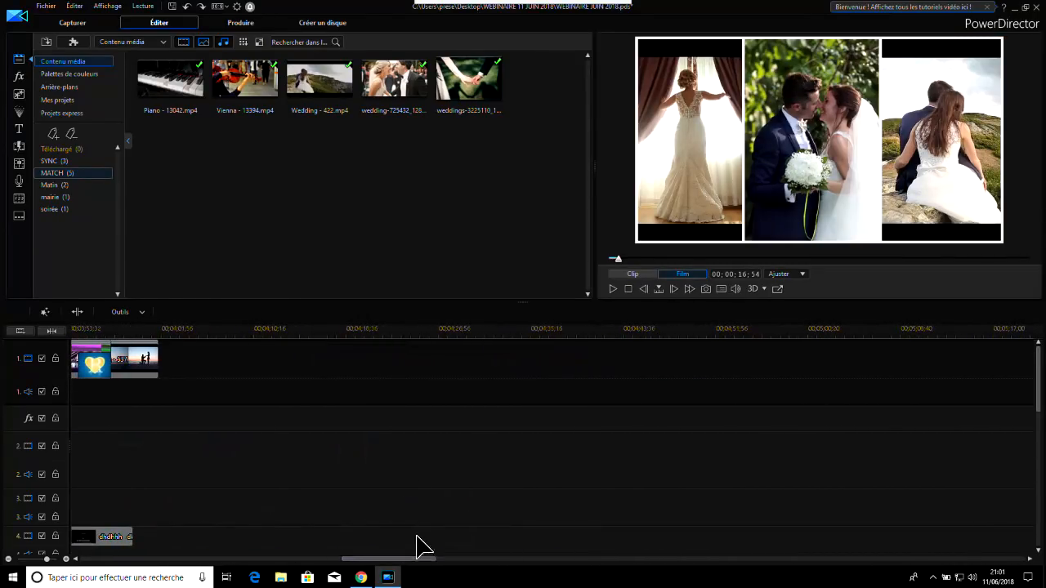
click(364, 328)
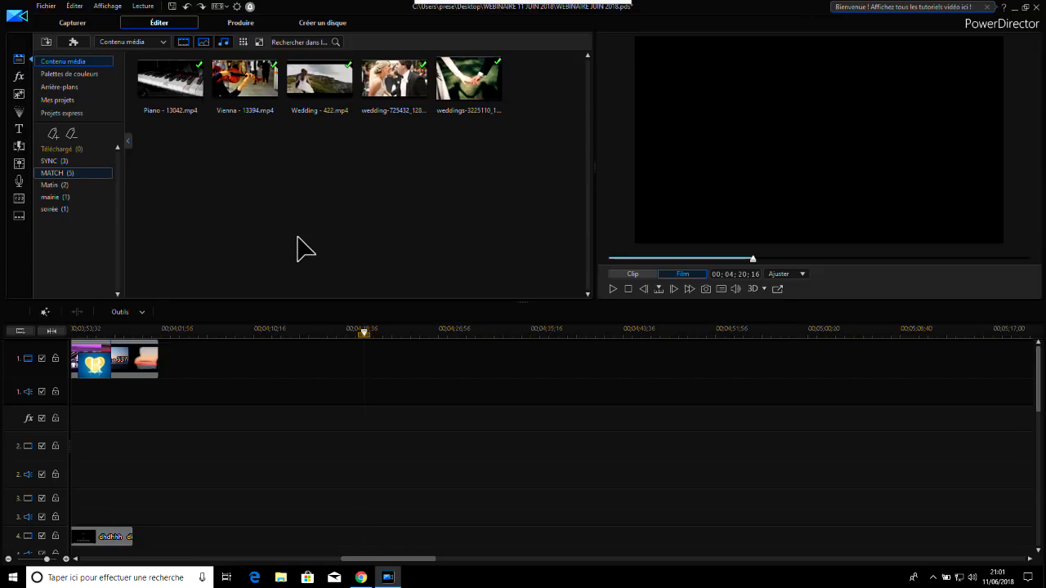
click(175, 85)
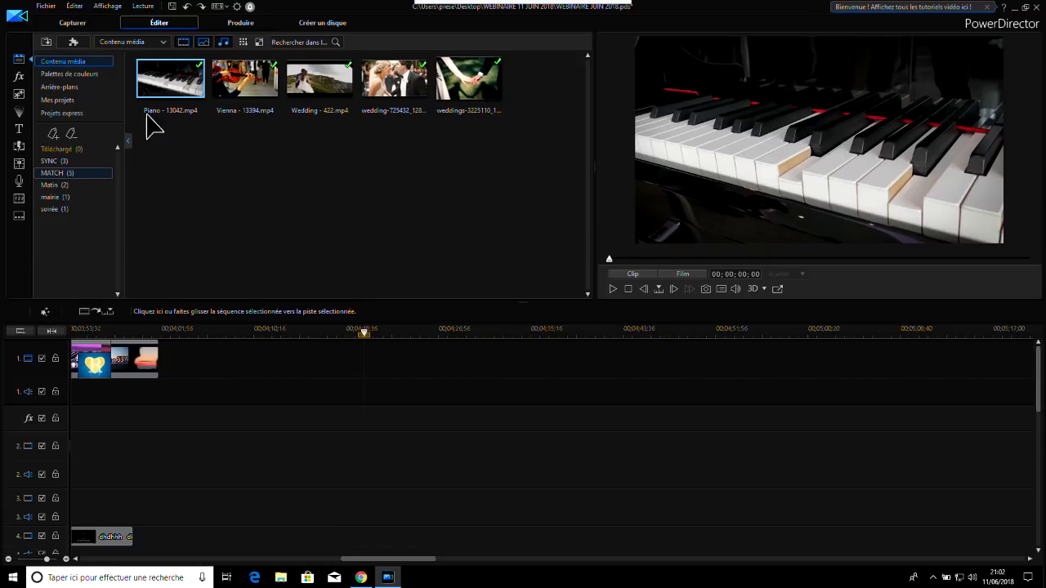
drag(173, 80, 364, 360)
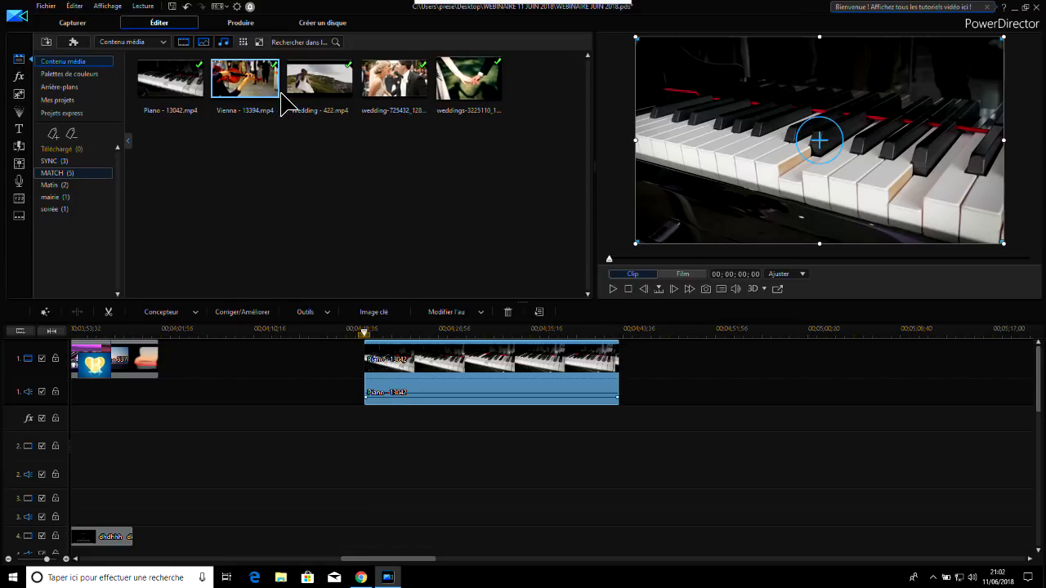
Add Vienna - 13394.mp4 and Wedding - 422.mp4 to track 1, end to end after the piano clip
drag(245, 82, 634, 387)
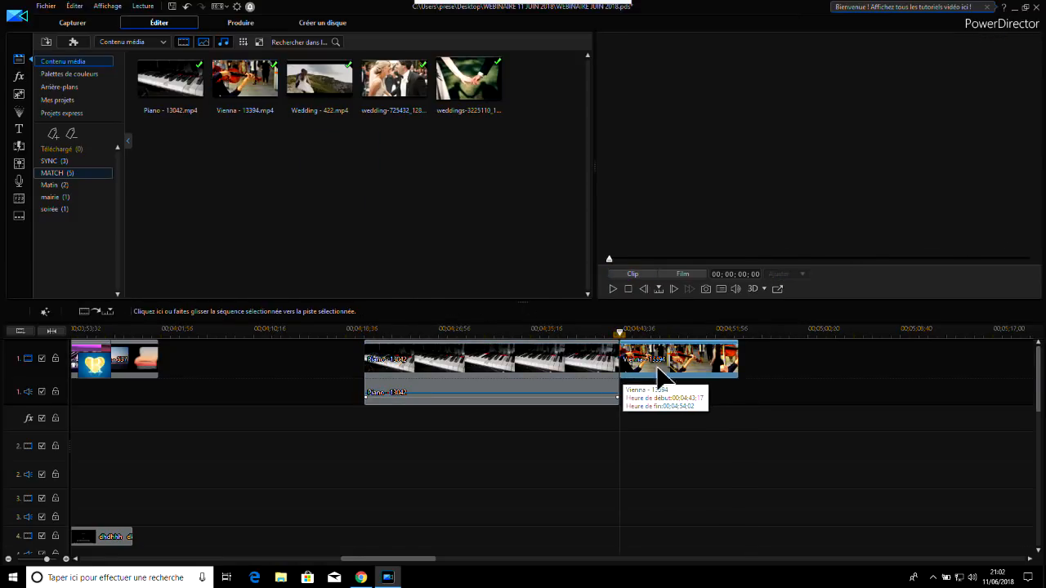
click(322, 114)
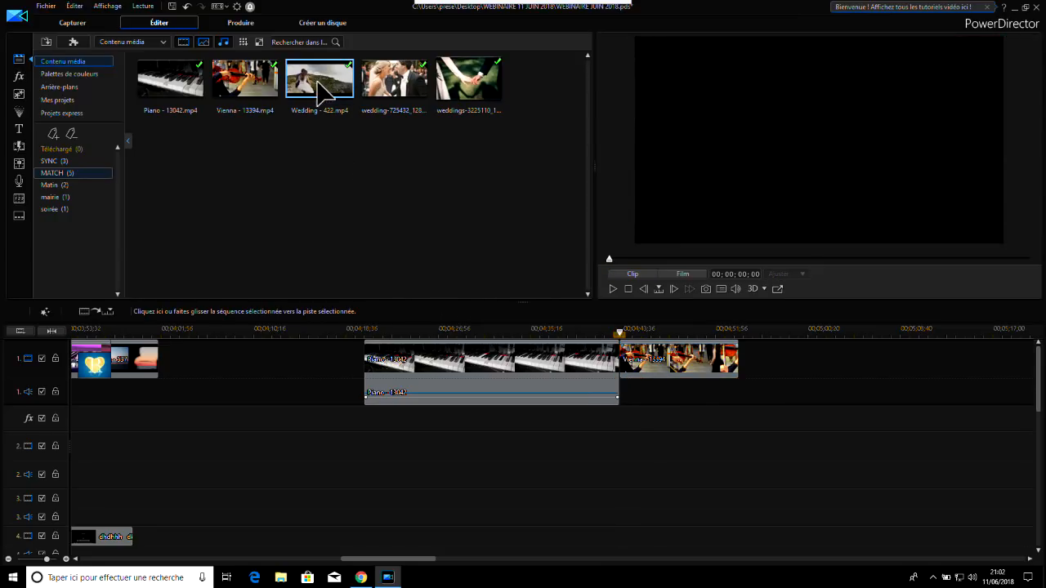
drag(324, 99, 781, 421)
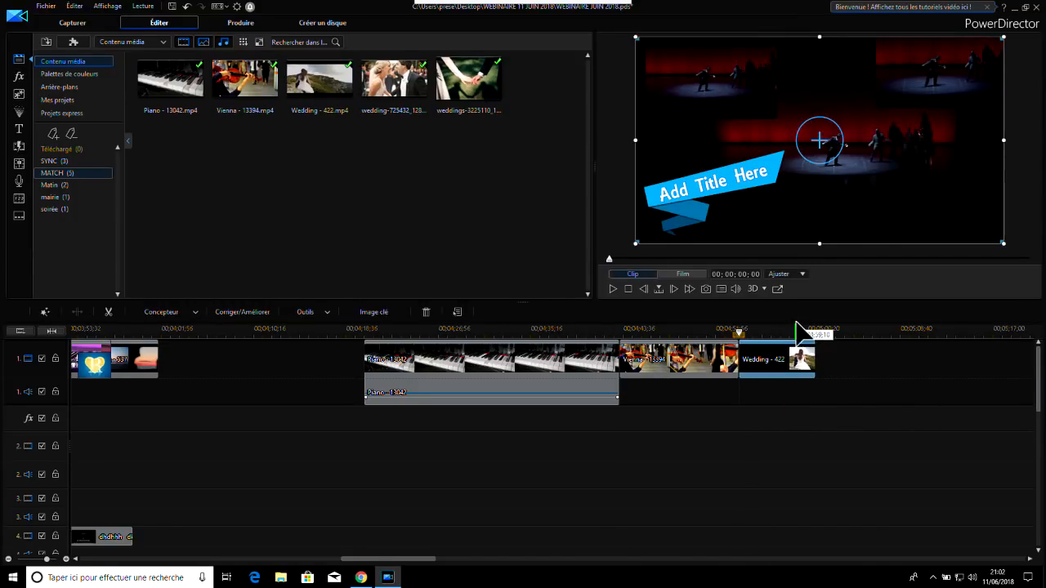
Delete the multi-camera clips on tracks 11 to 13 and the title below them, leaving the gap
drag(1039, 364, 1039, 498)
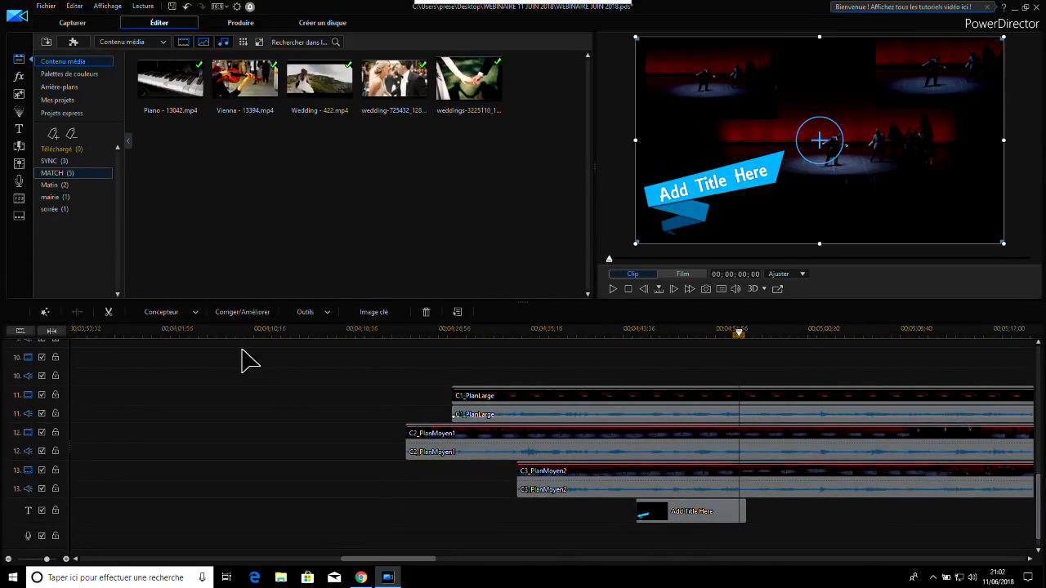
drag(388, 373, 821, 564)
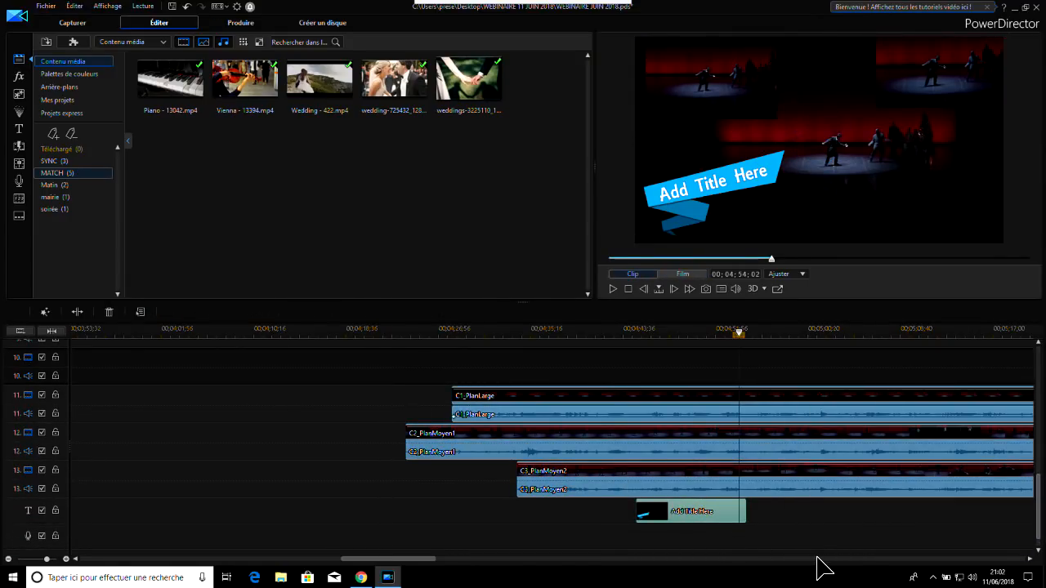
key(Delete)
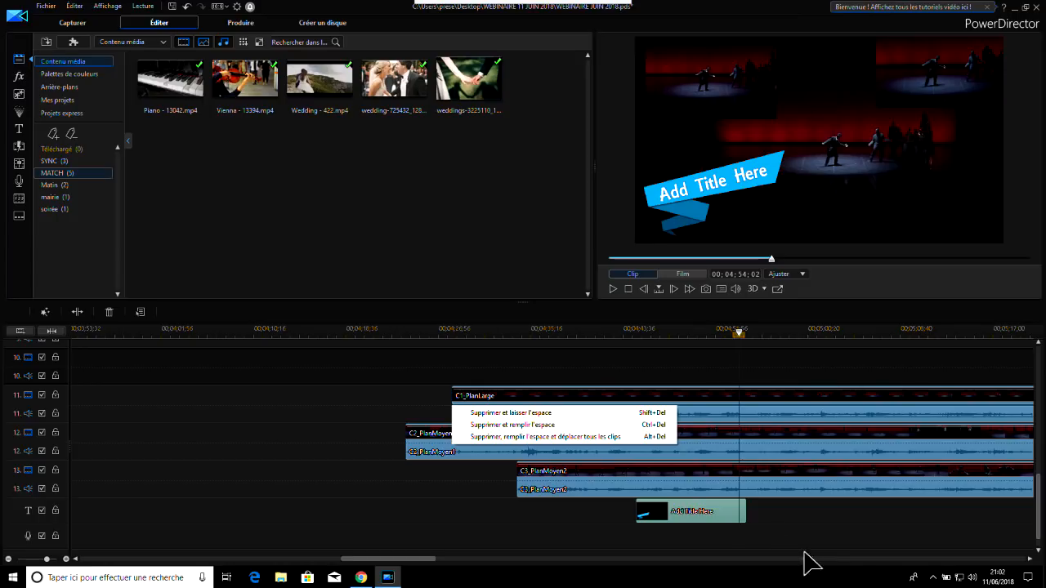
click(515, 413)
drag(1032, 471, 1032, 334)
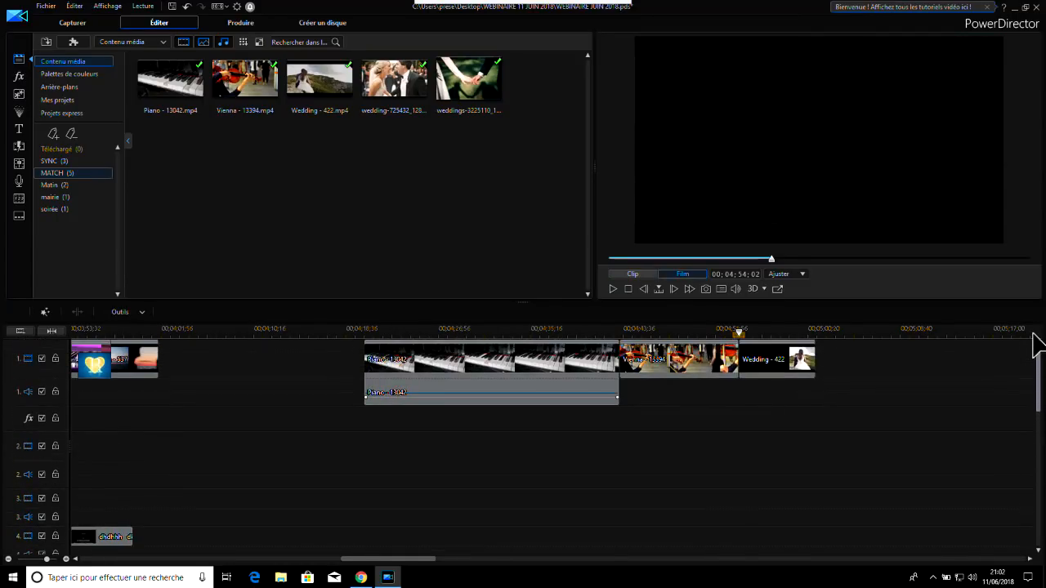
Split the Wedding - 422 clip at 00;04;55;44 and delete its first part, closing the gap
click(603, 337)
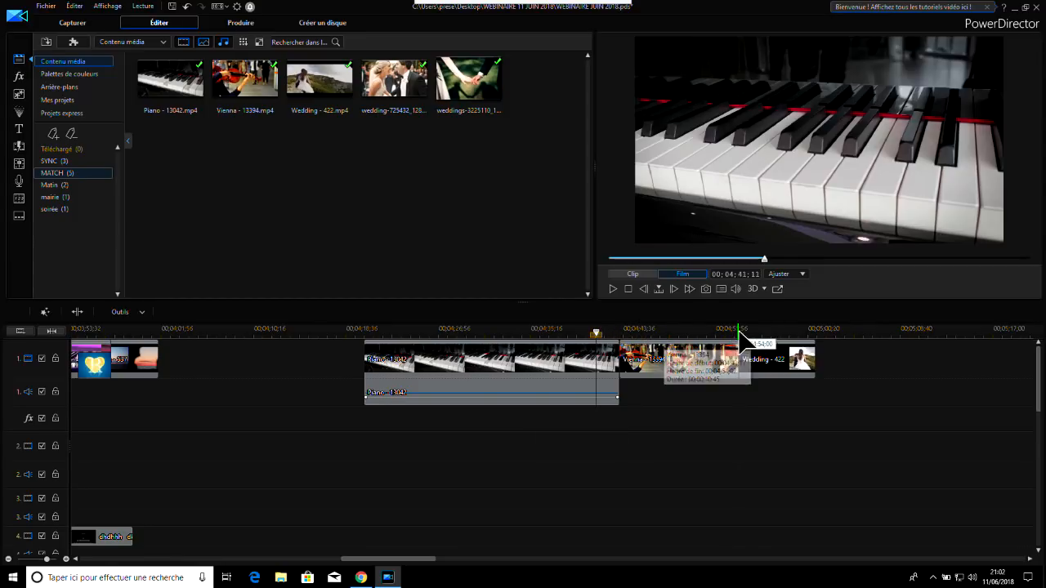
click(750, 336)
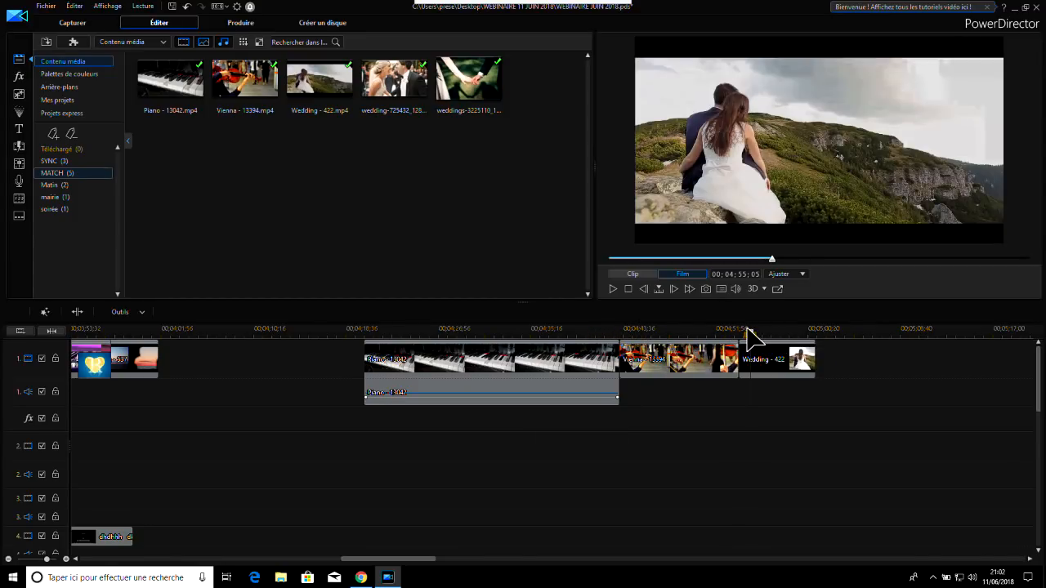
drag(751, 335, 758, 336)
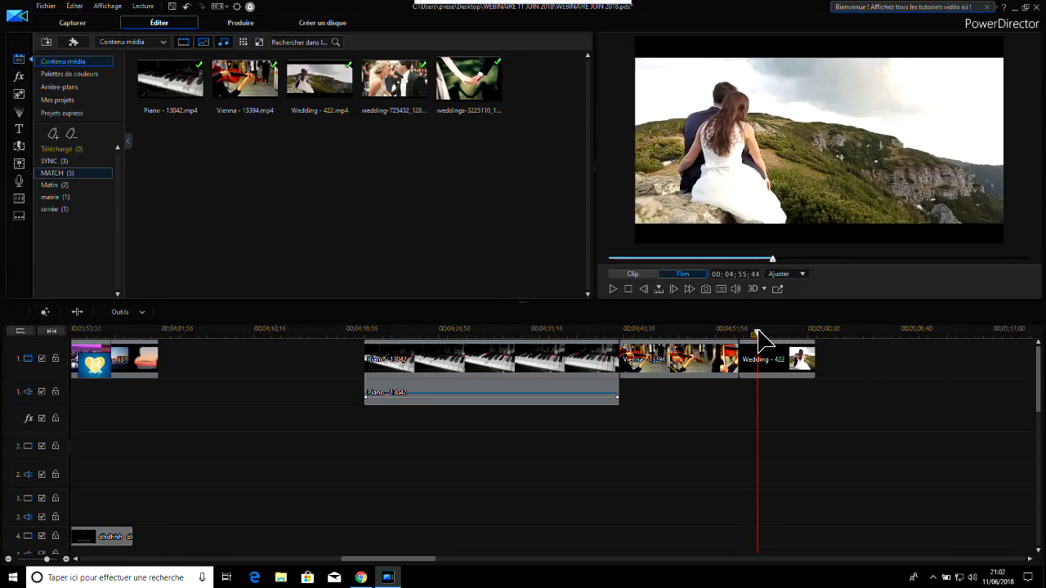
click(776, 372)
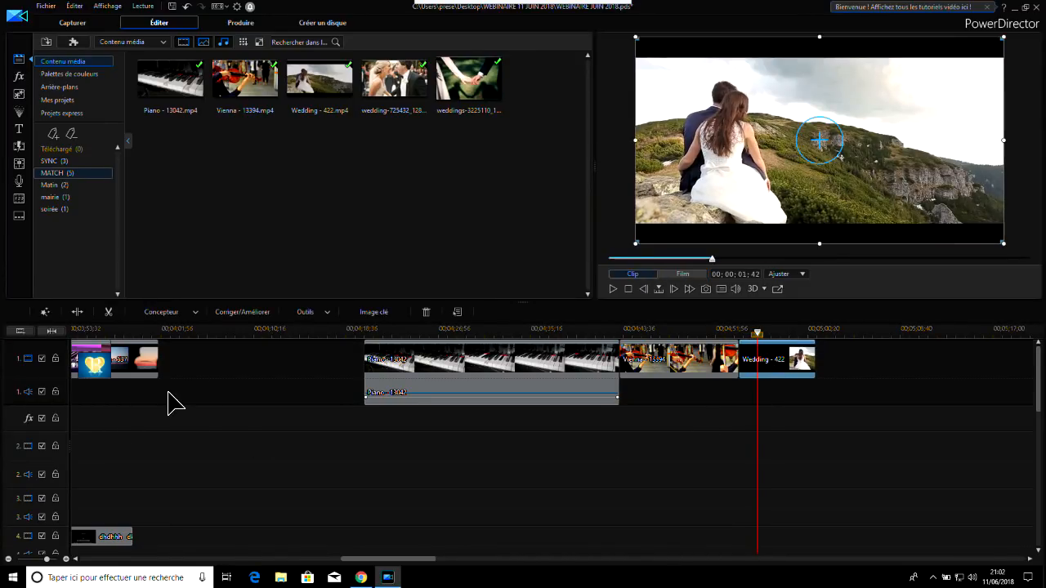
click(76, 311)
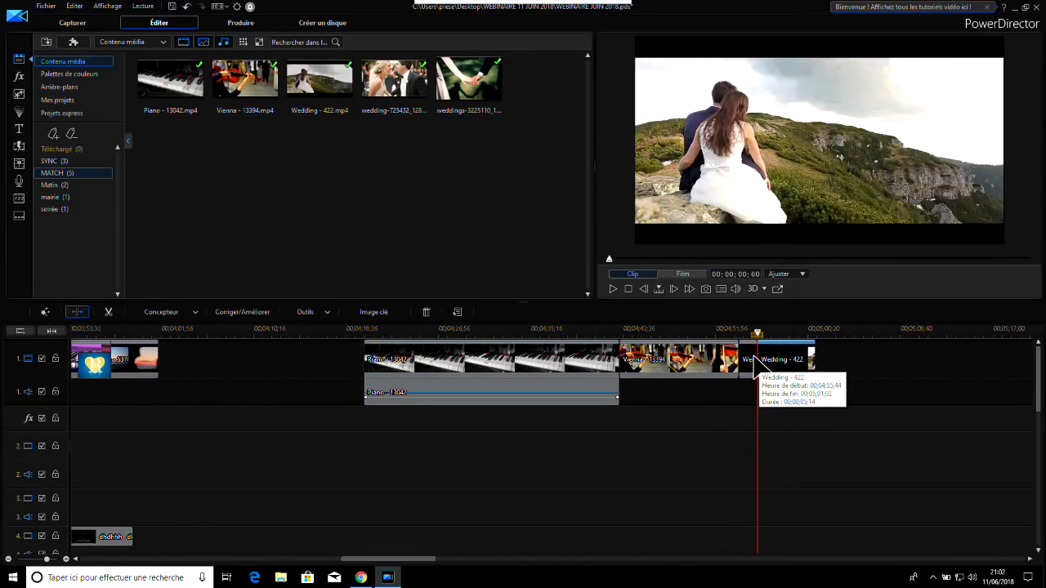
click(753, 368)
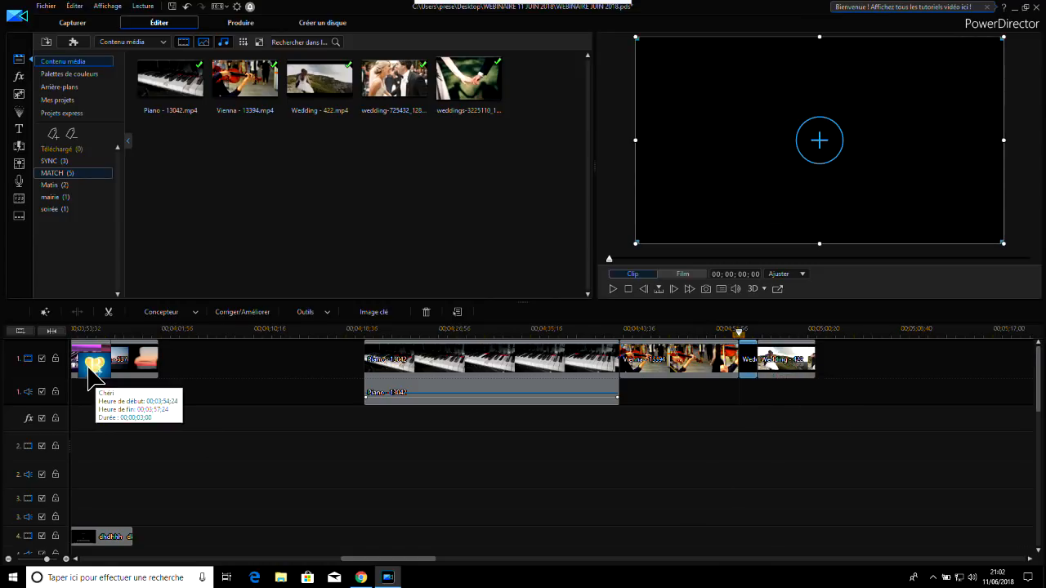
click(428, 310)
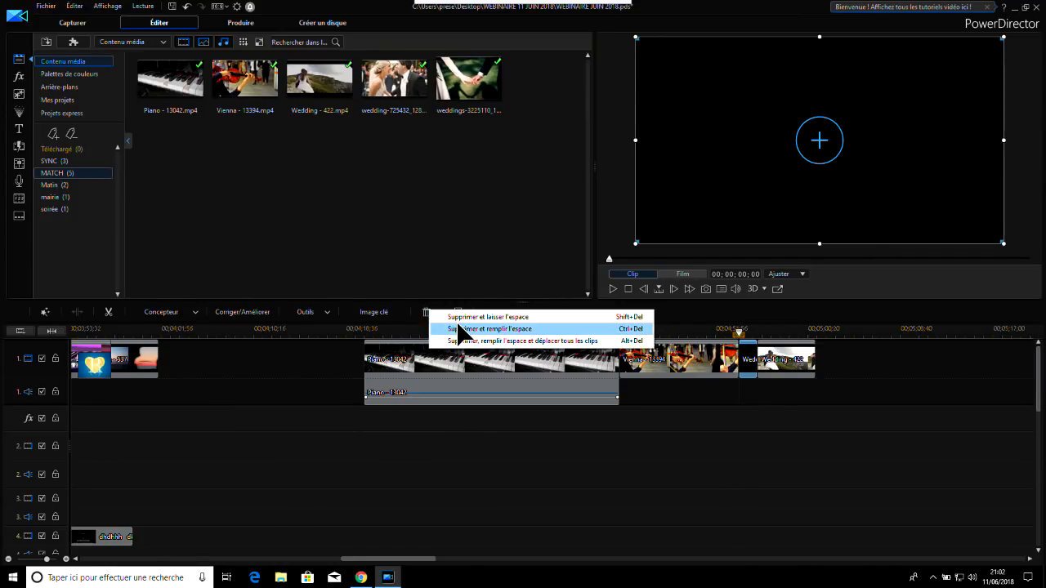
click(458, 328)
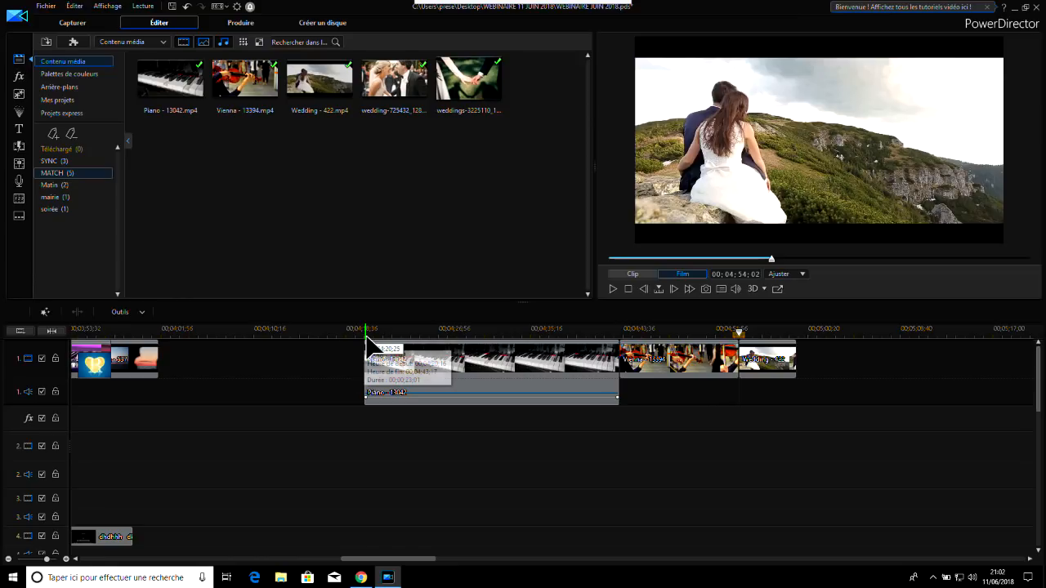
Examine the colours and lighting of the piano, violin and wedding clips at several points in the preview
drag(380, 335, 409, 337)
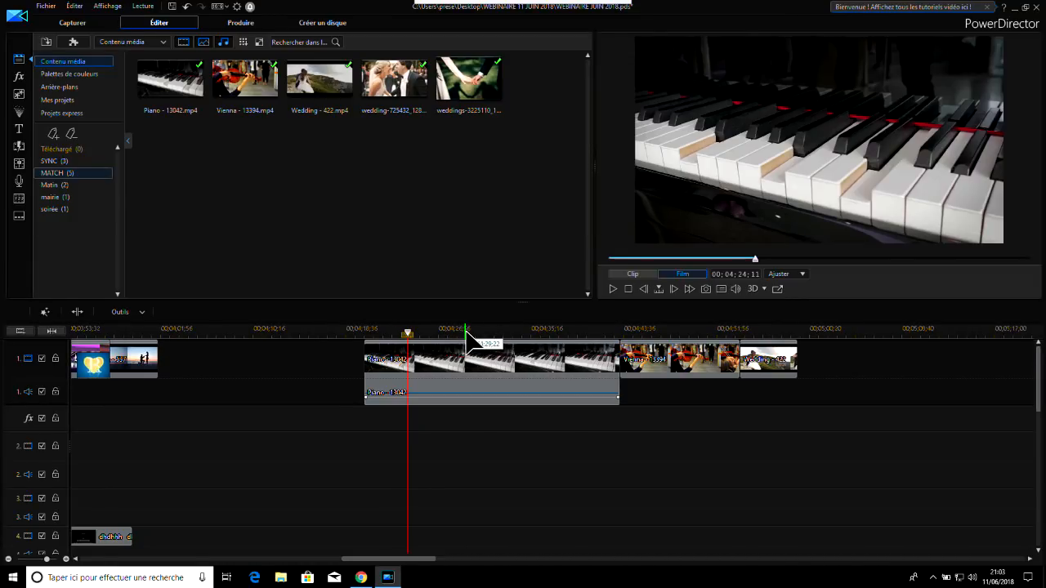
click(466, 335)
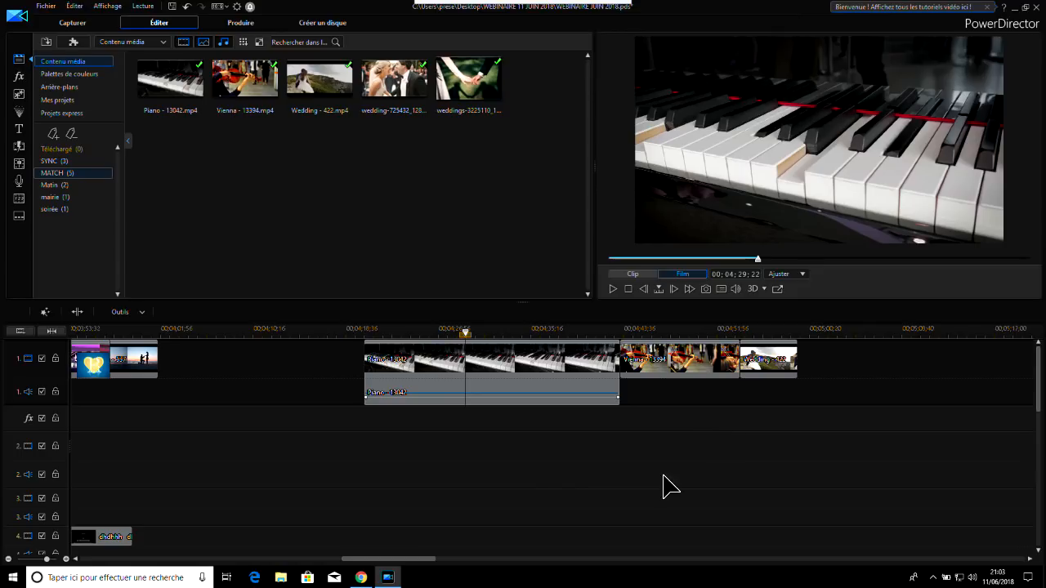
click(575, 383)
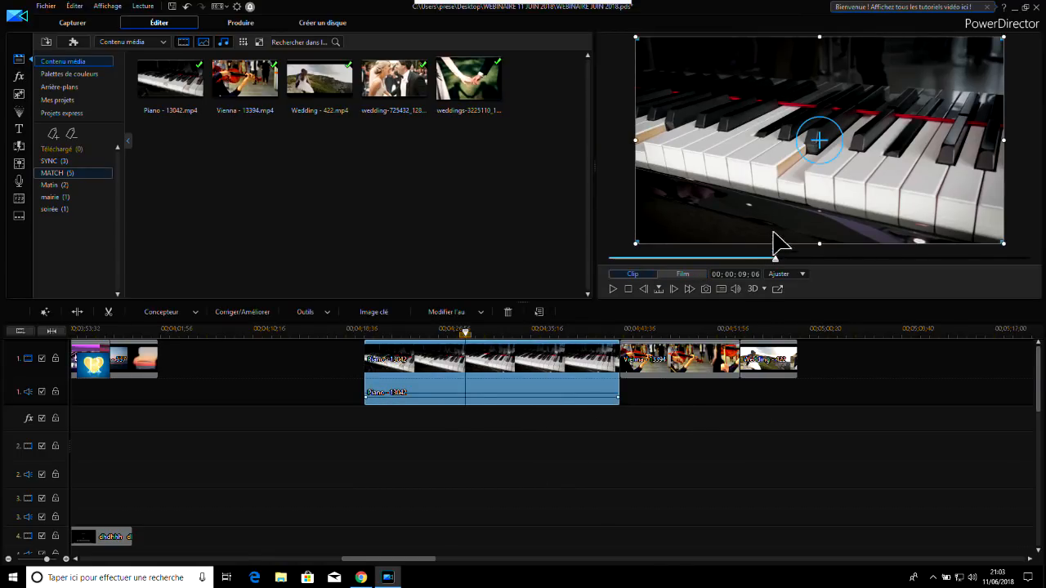
click(700, 368)
click(679, 337)
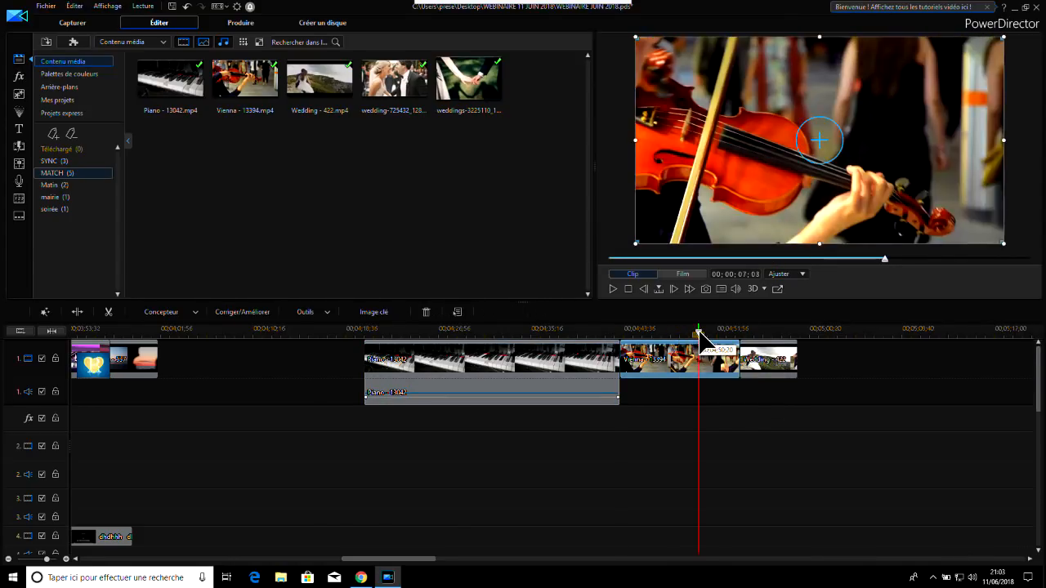
click(661, 334)
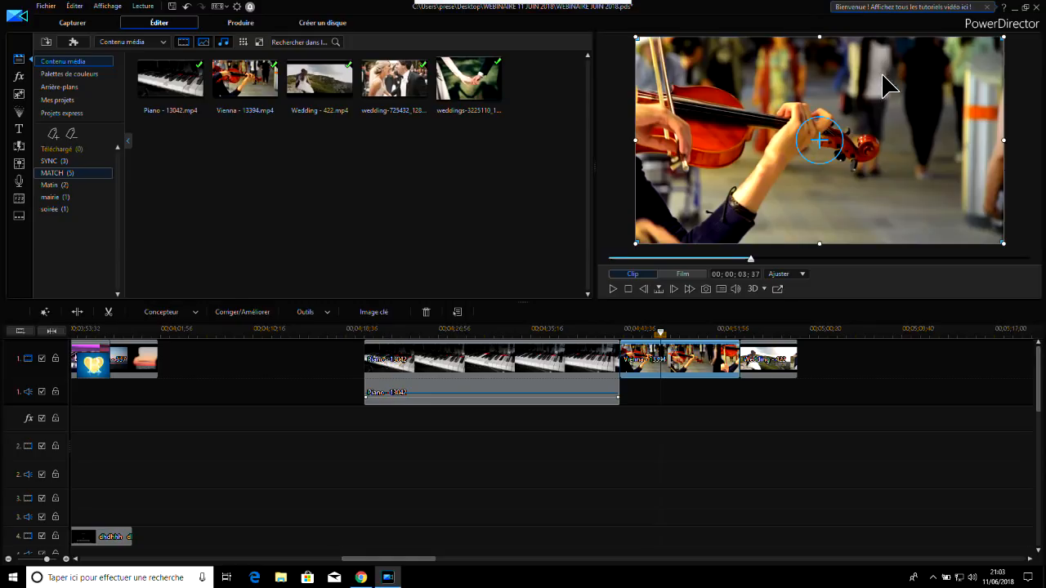
click(764, 331)
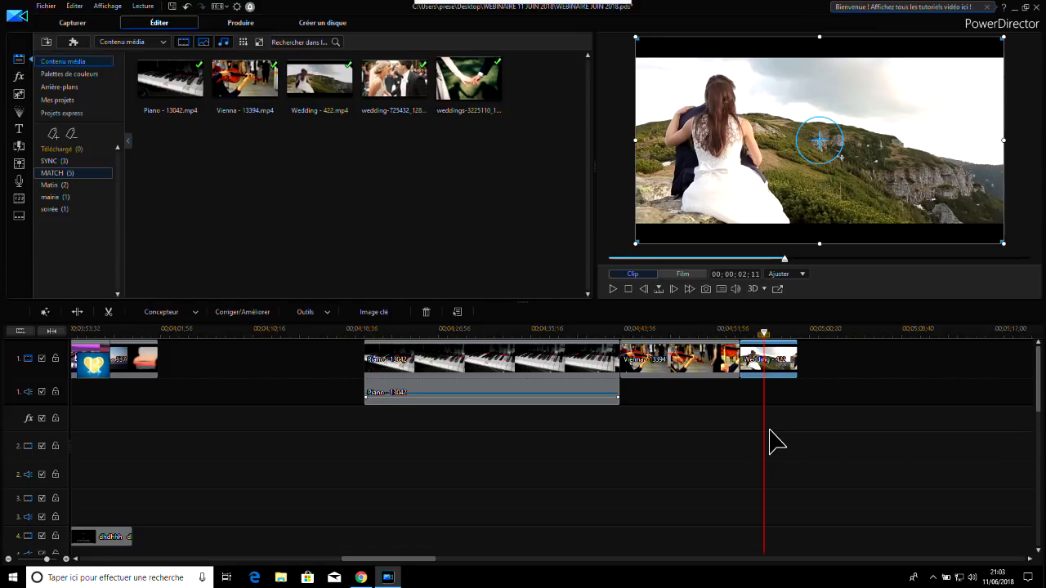
click(577, 330)
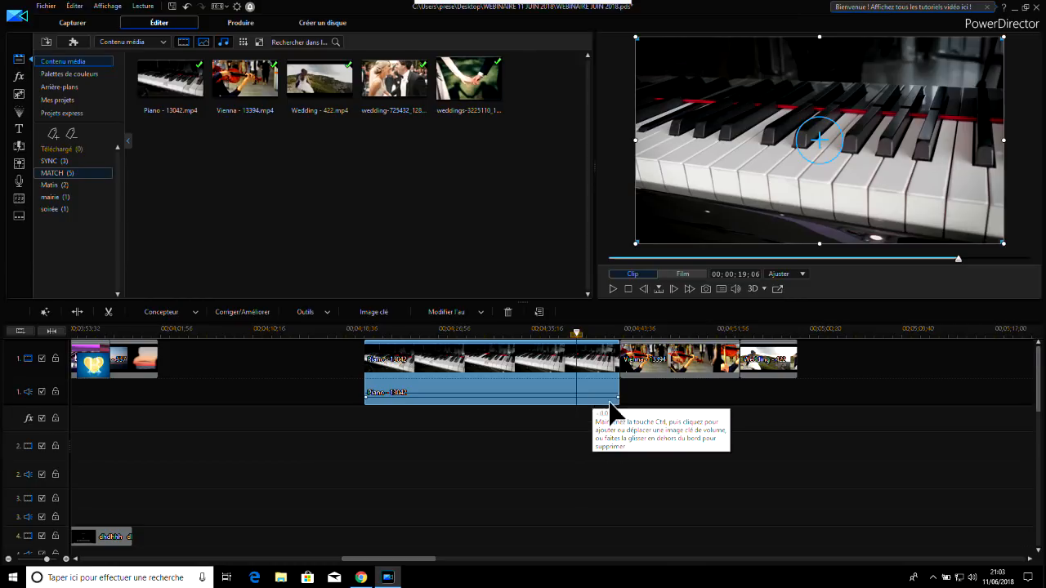
click(693, 413)
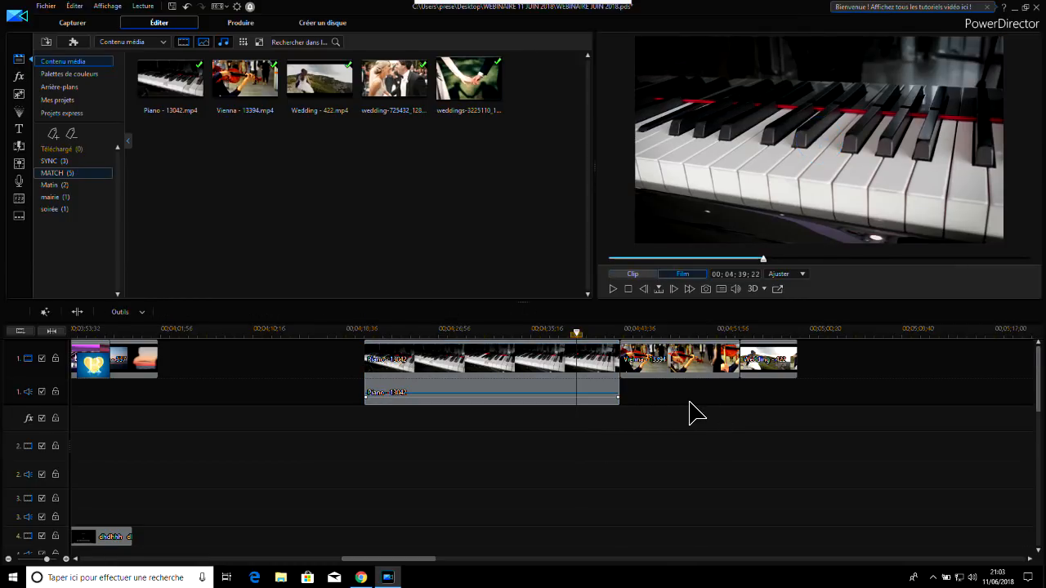
Compare the look of the violin clip with frames from the wedding and piano clips
drag(676, 360, 678, 338)
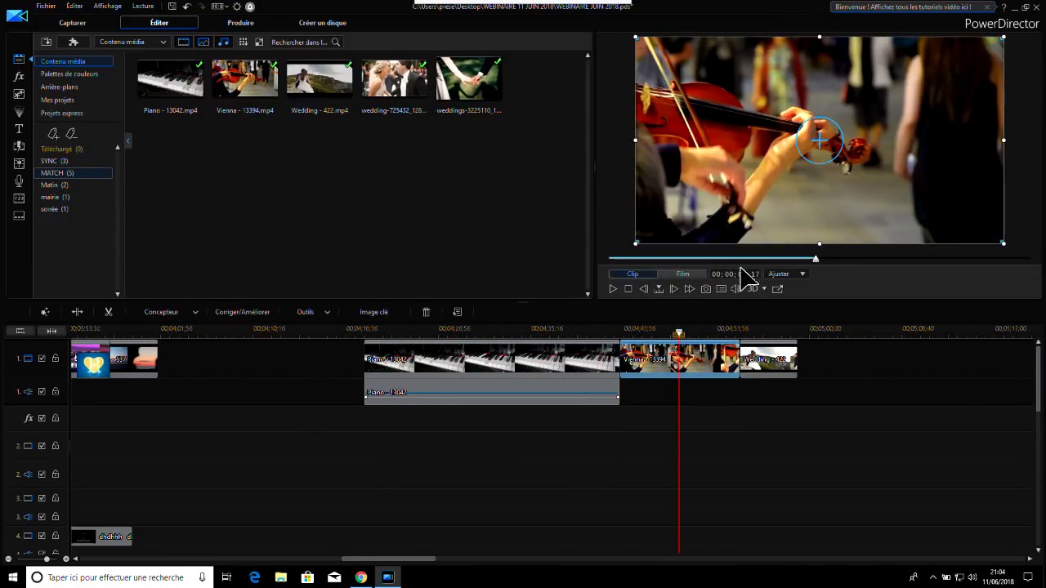
click(766, 336)
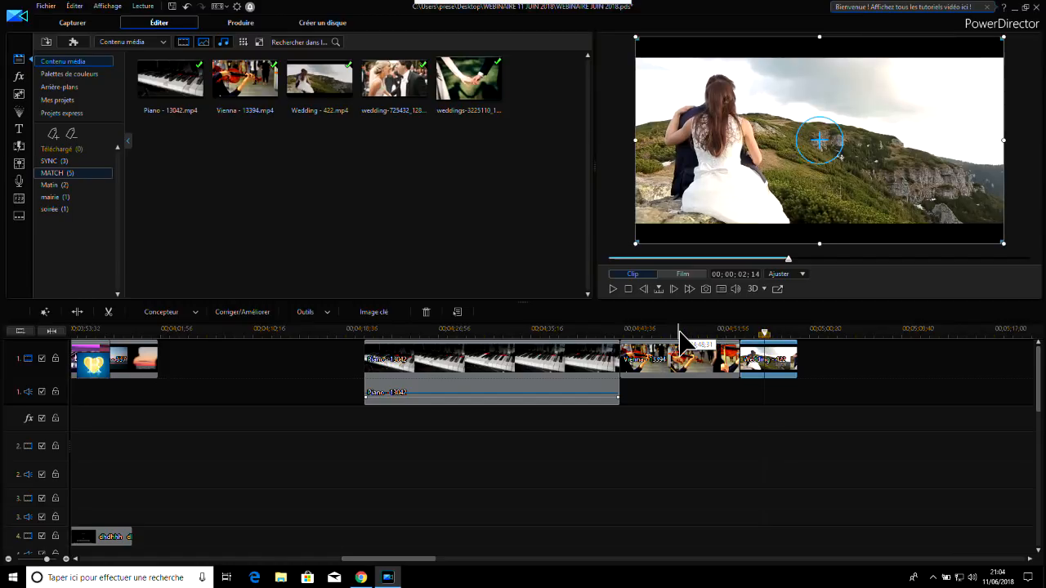
click(679, 337)
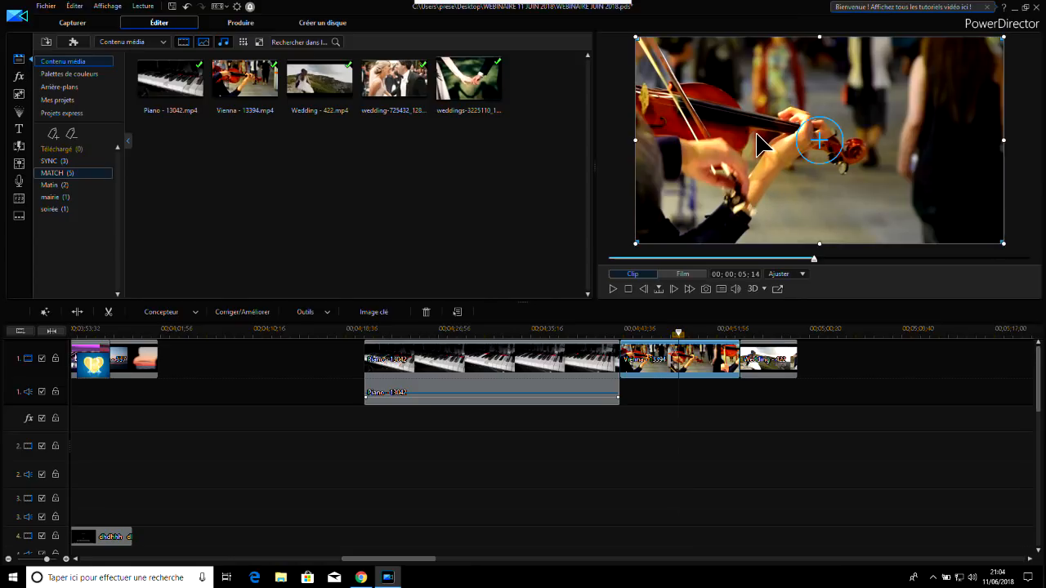
click(756, 335)
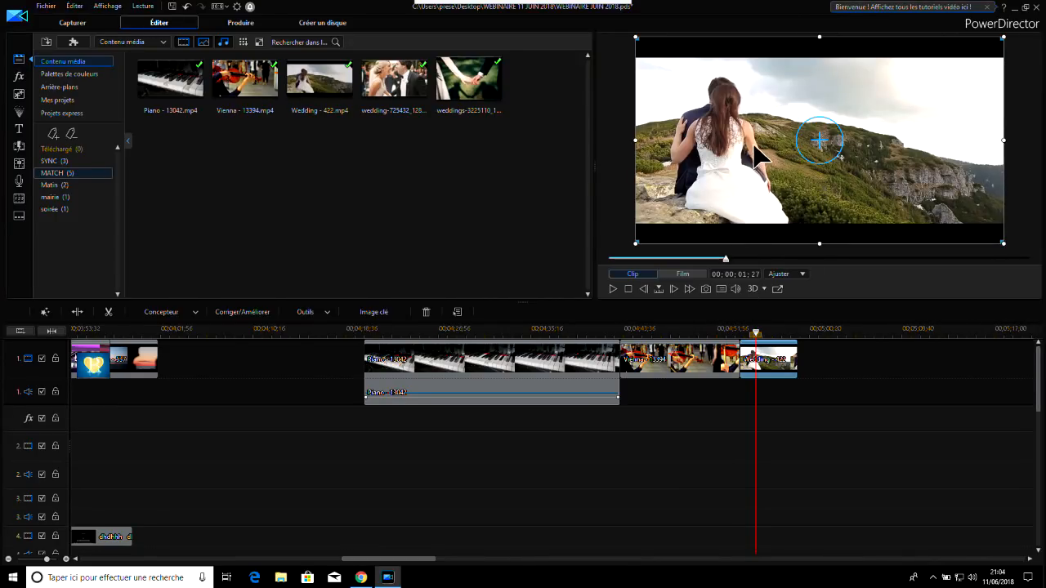
click(445, 340)
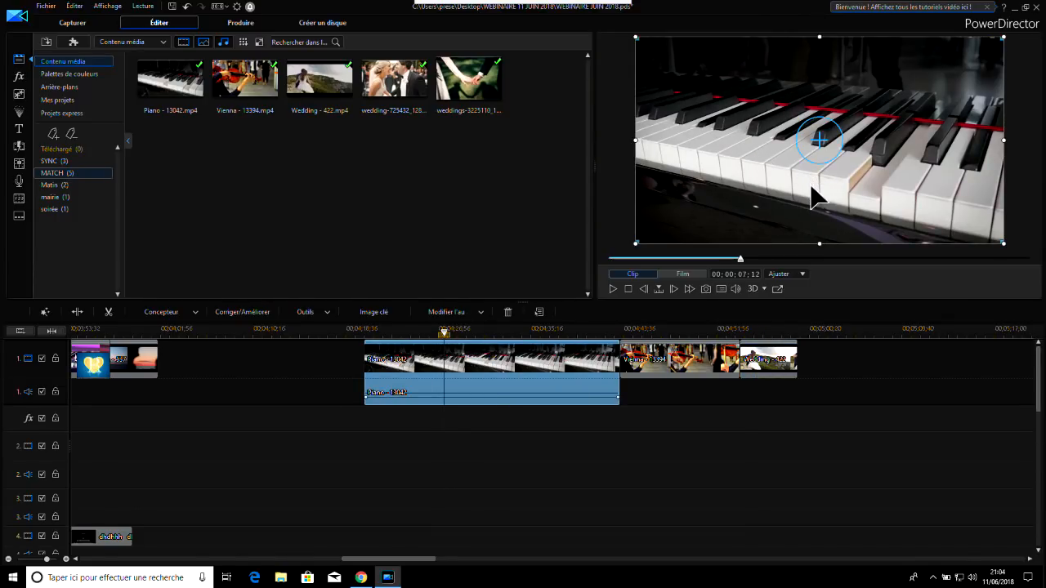
click(686, 375)
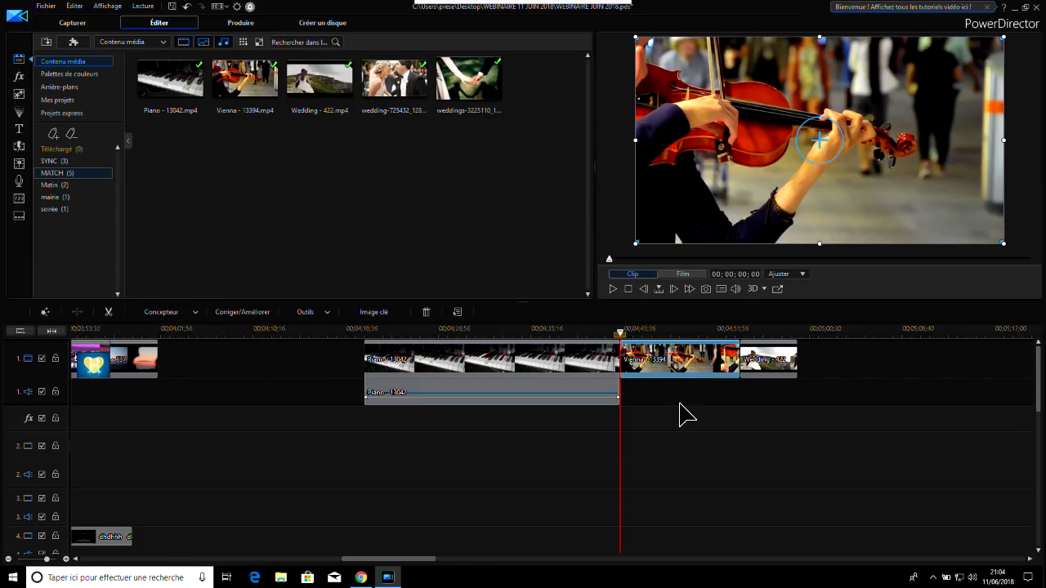
click(668, 410)
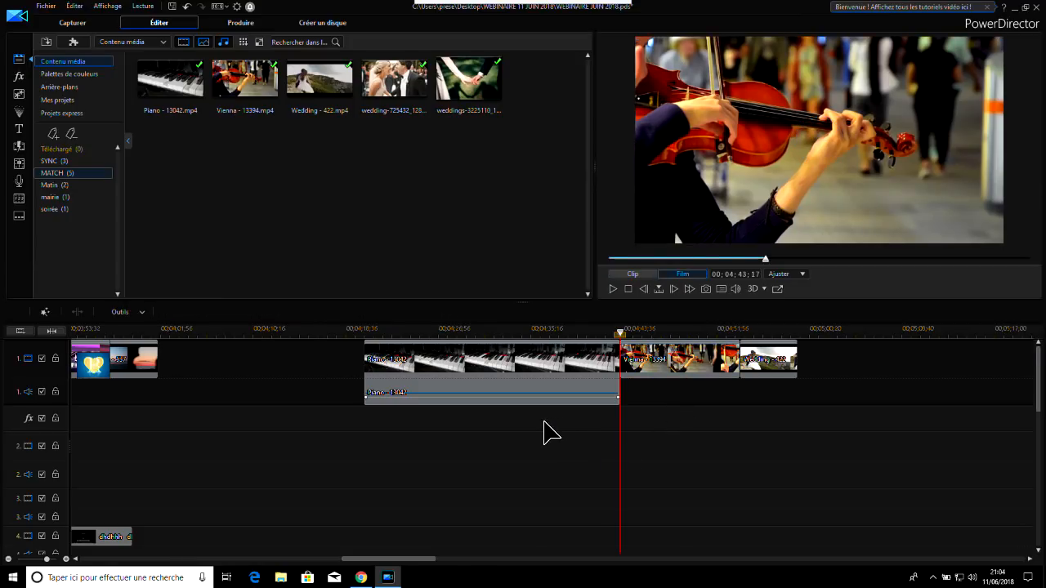
Colour-match the Piano - 13042 clip to the Vienna - 13394 violin clip at level 0.6 and apply it
drag(542, 423, 677, 354)
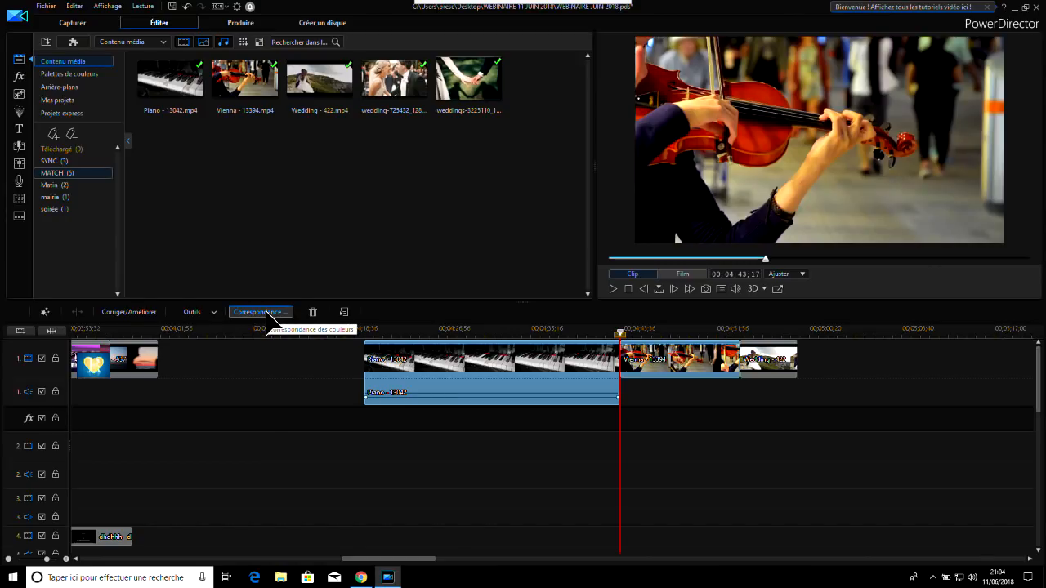
click(267, 316)
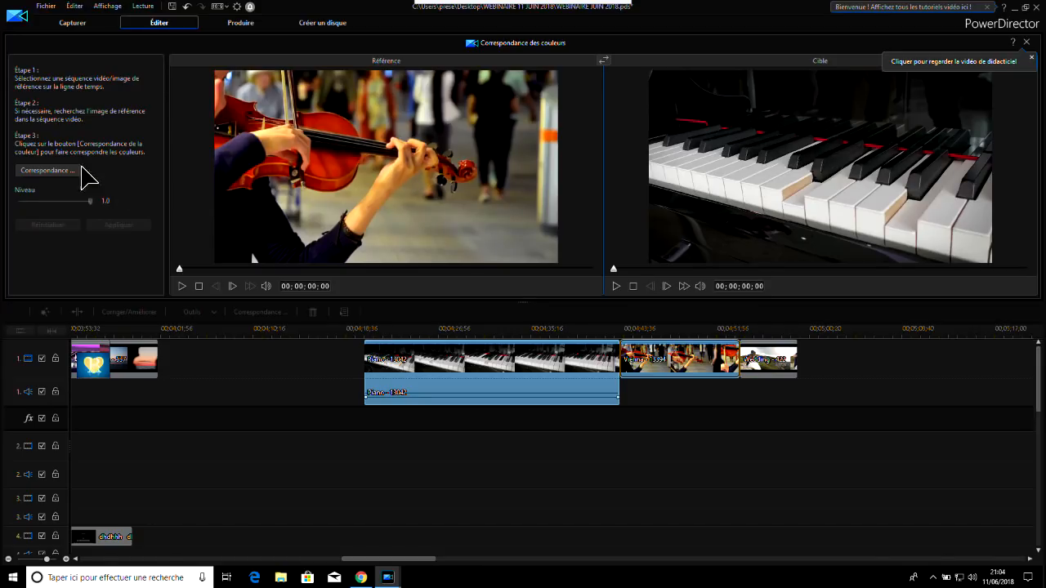
click(51, 171)
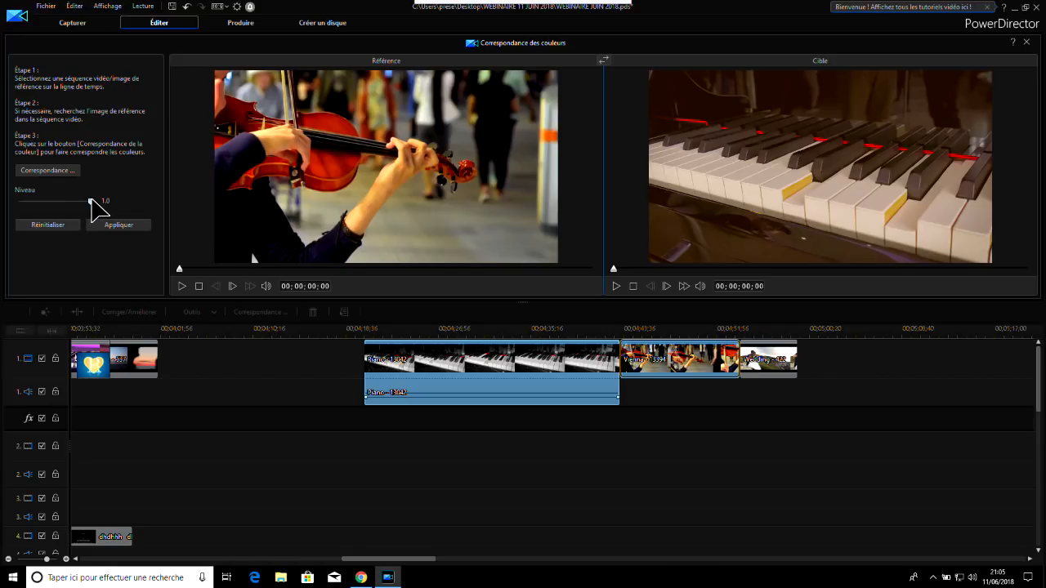
drag(85, 201, 64, 204)
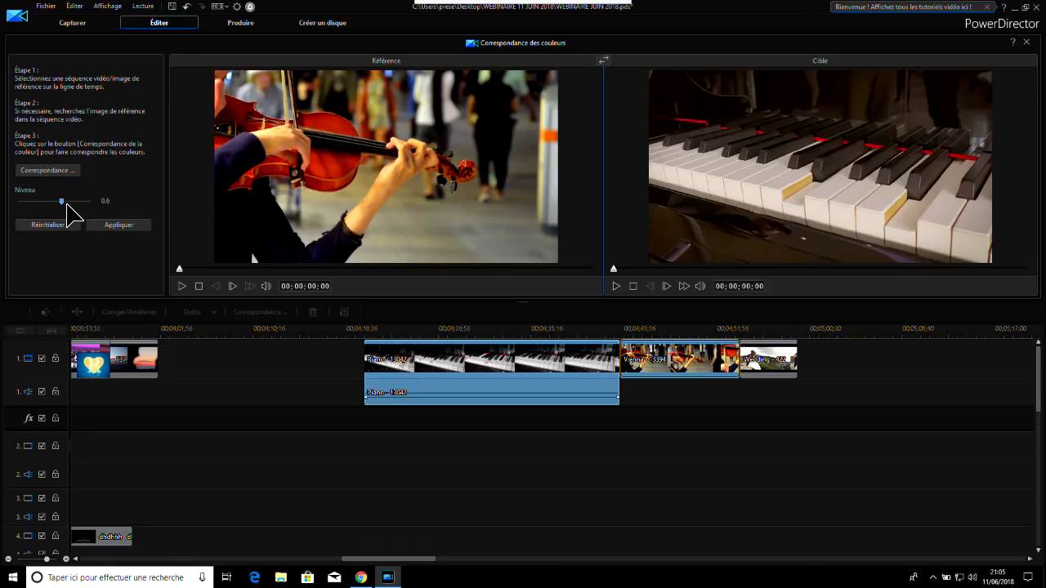
drag(66, 204, 1, 215)
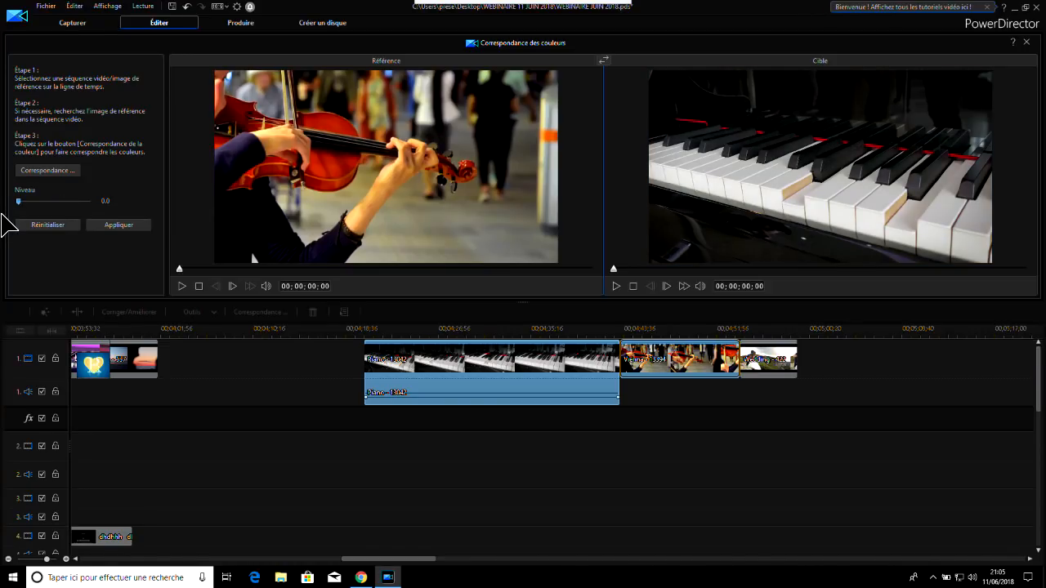
drag(2, 215, 56, 209)
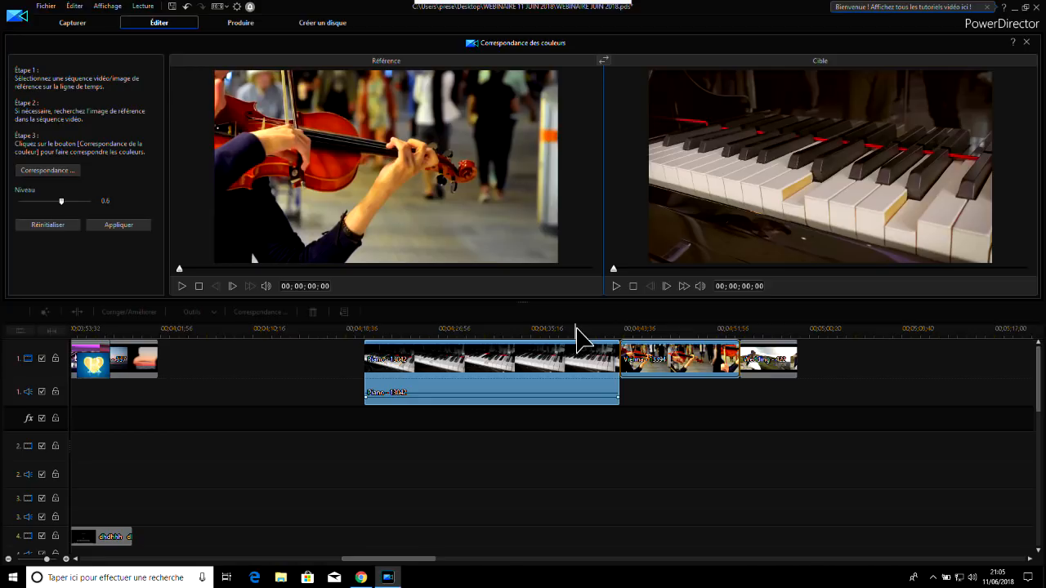
click(134, 227)
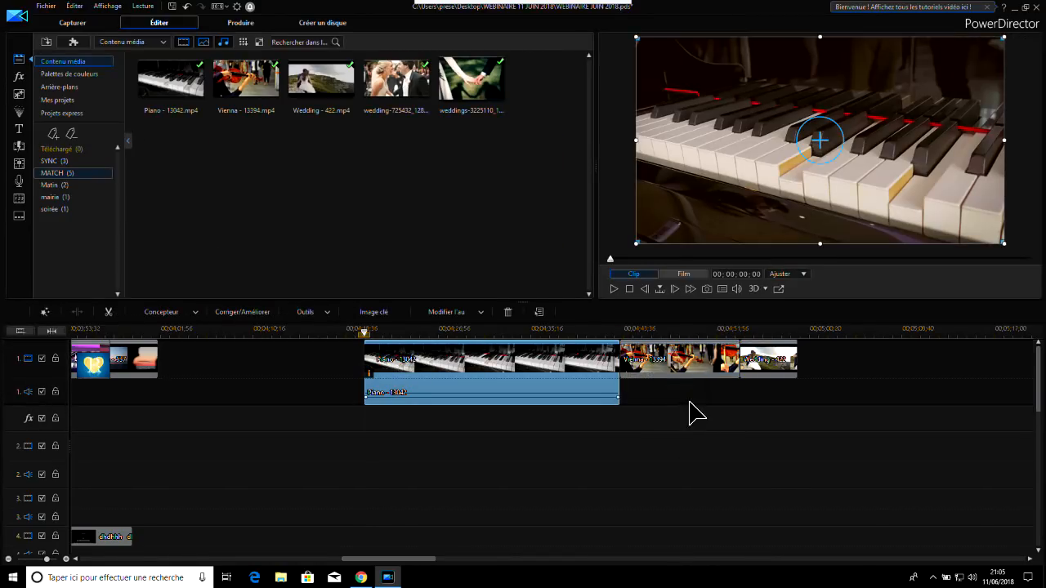
click(690, 402)
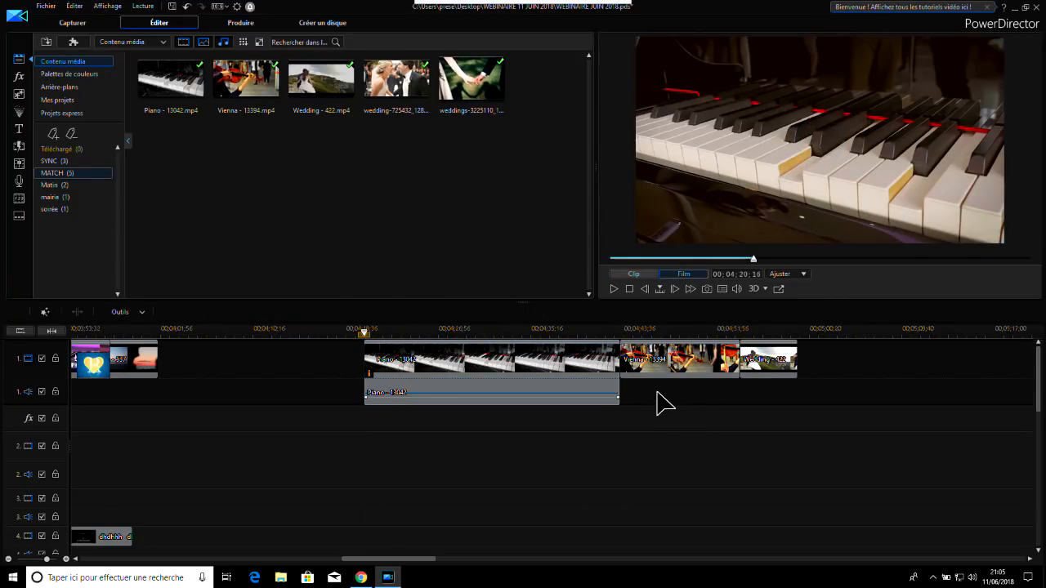
Colour-match the Wedding - 422 clip to the Vienna - 13394 clip as reference, at level 0.2, and apply it
drag(669, 402, 838, 364)
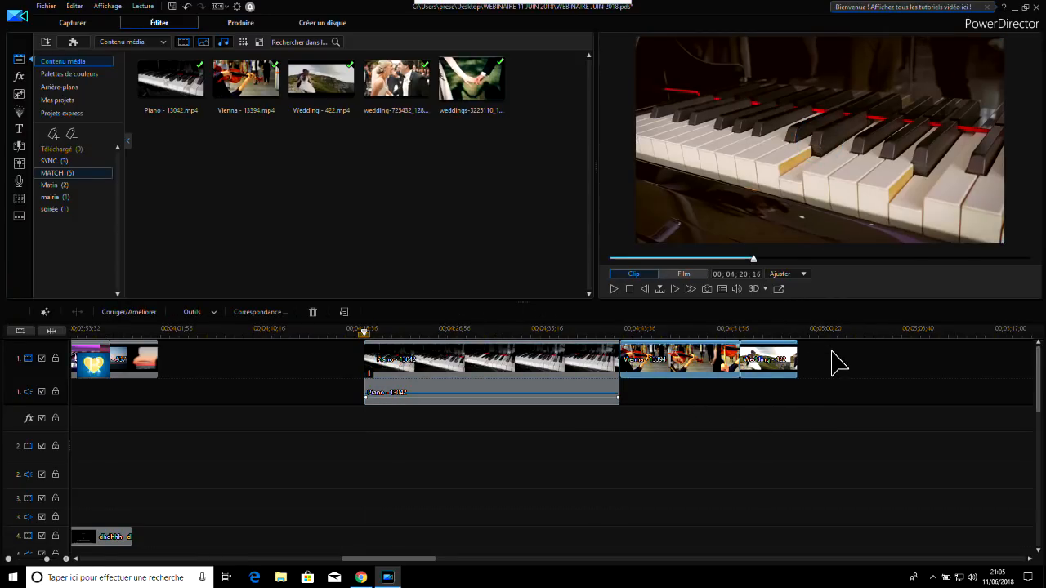
click(262, 312)
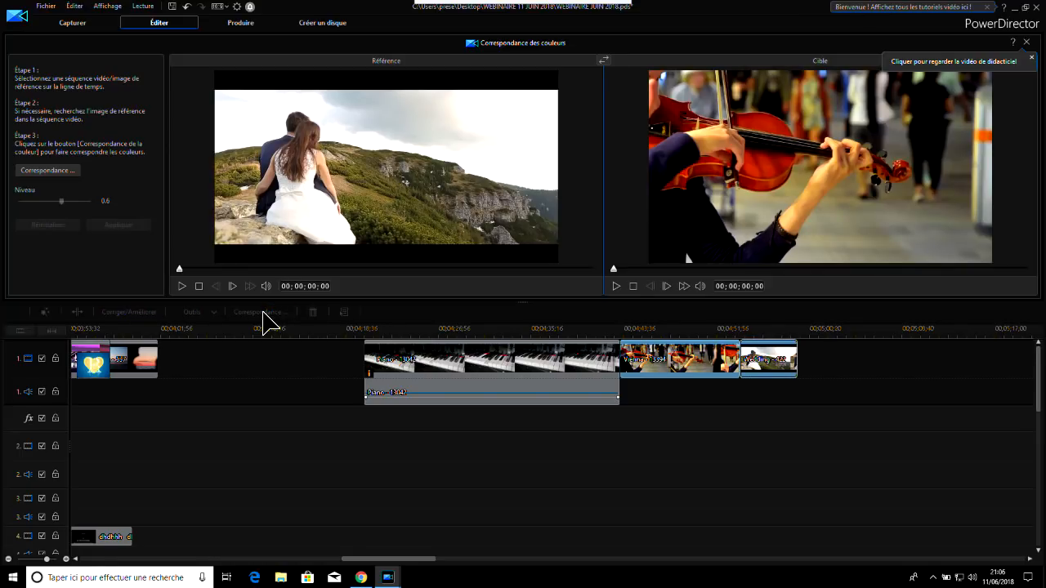
click(603, 59)
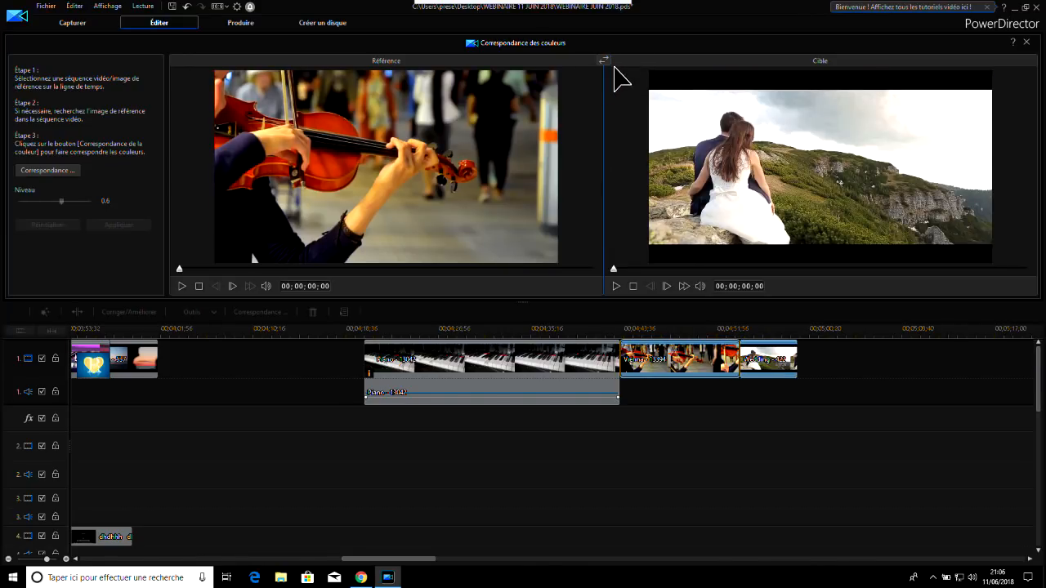
click(44, 171)
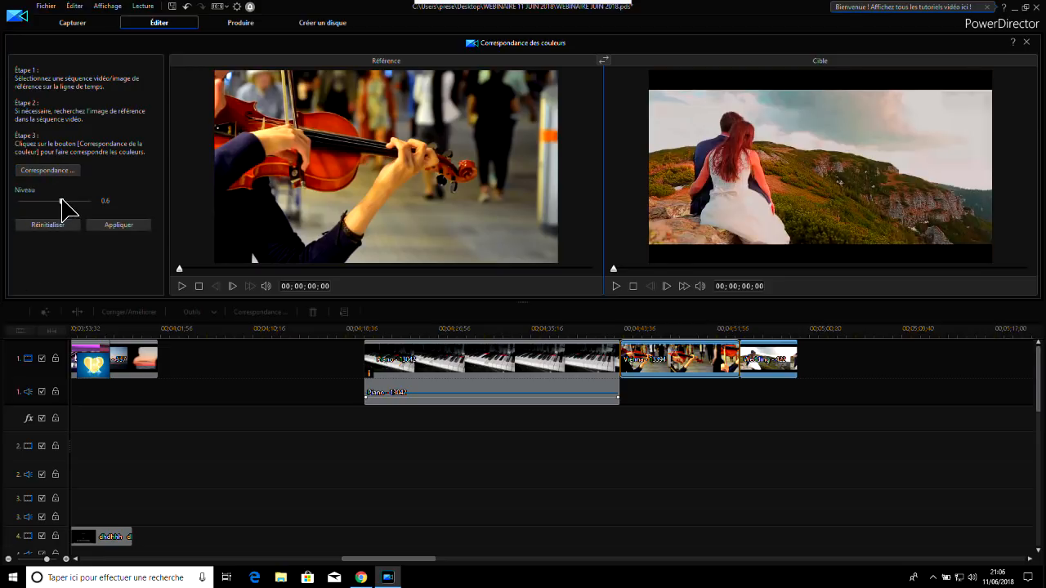
drag(63, 201, 2, 203)
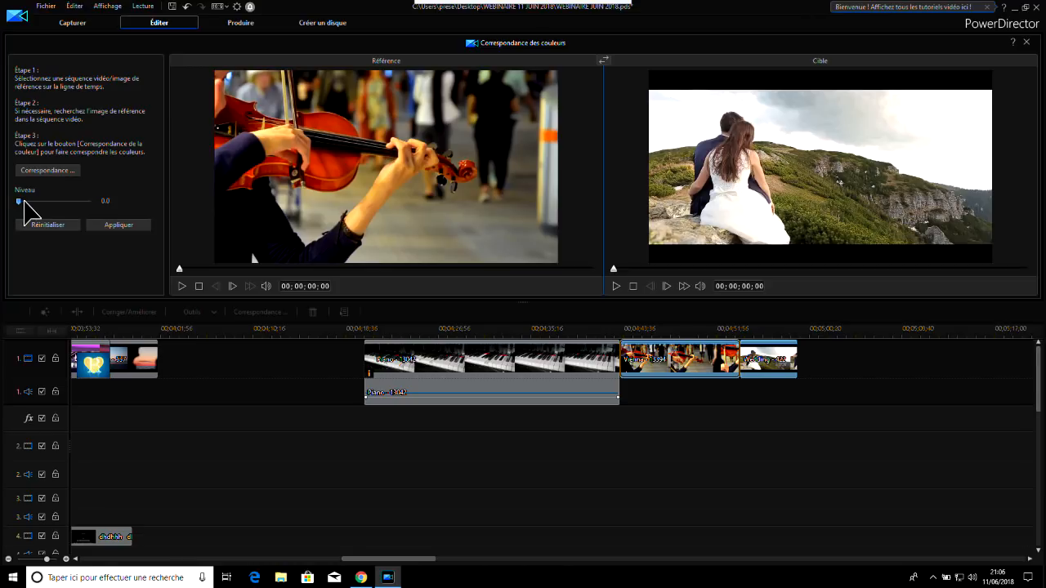
drag(23, 202, 33, 214)
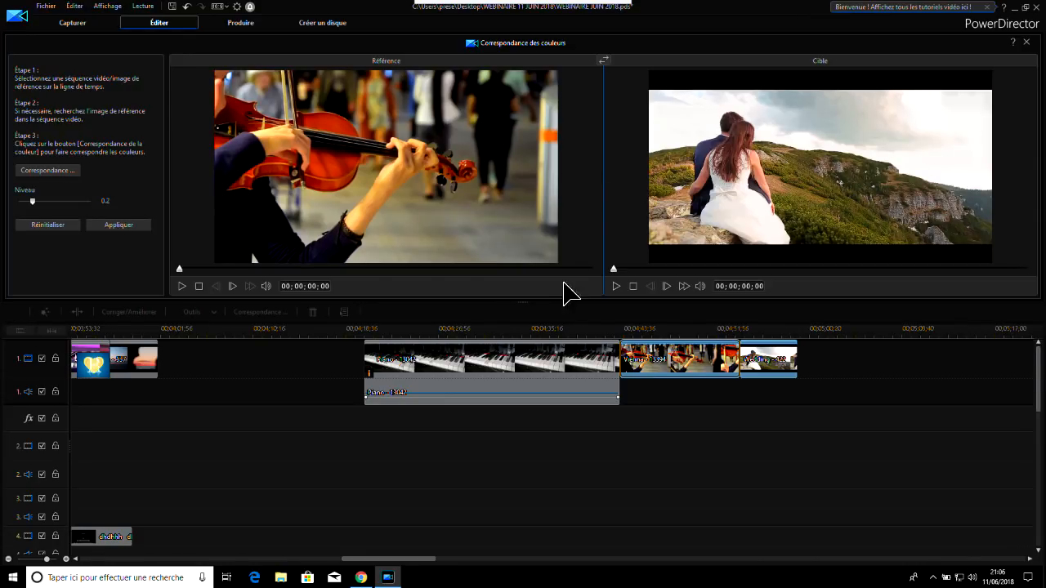
click(110, 226)
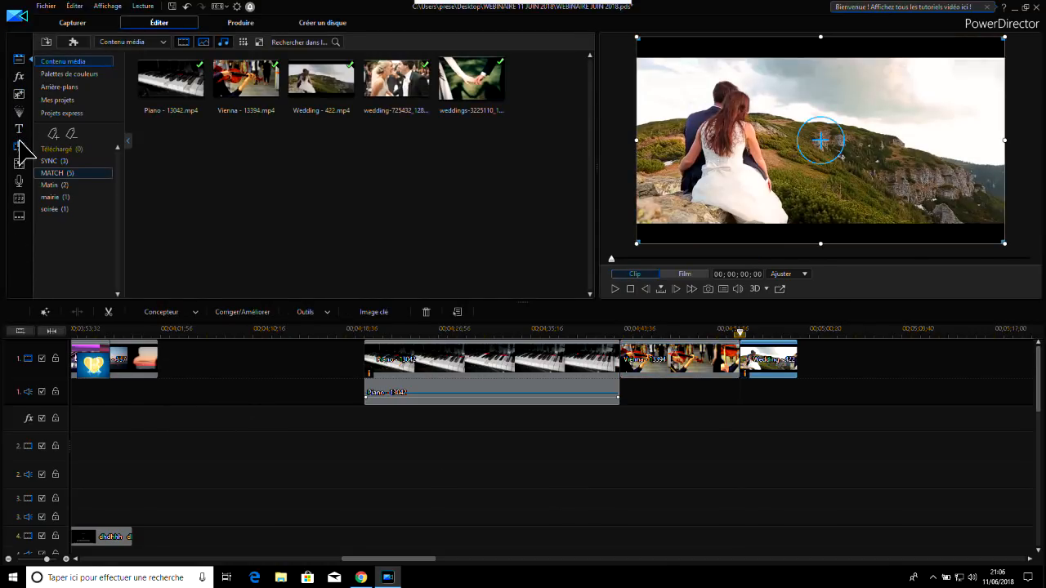
Add the cross-dissolve Fondu transition between the Vienna - 13394 and Wedding - 422 clips and play back the sequence
click(19, 145)
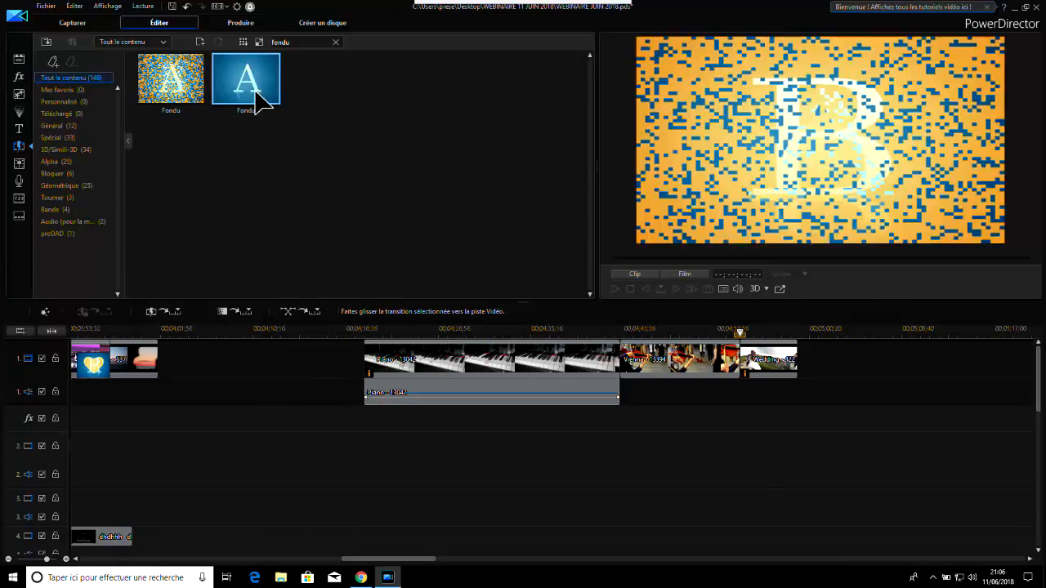
drag(250, 87, 754, 373)
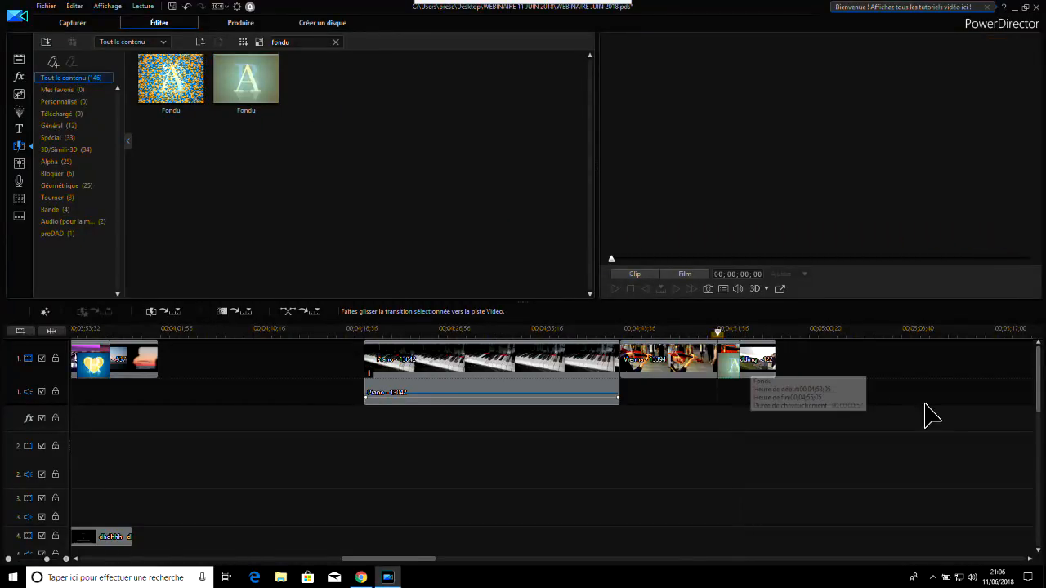
click(717, 330)
click(615, 287)
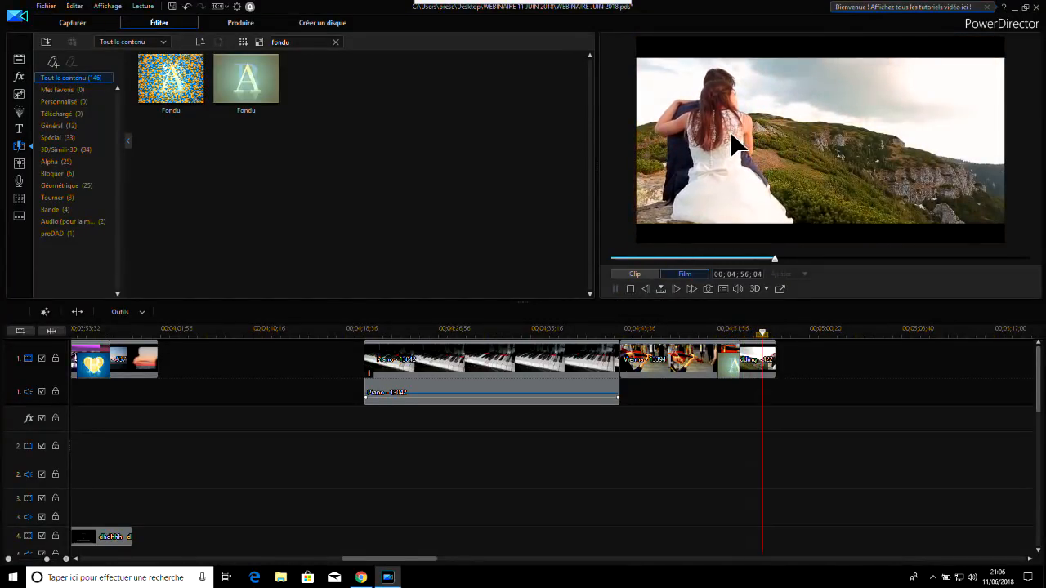
click(618, 292)
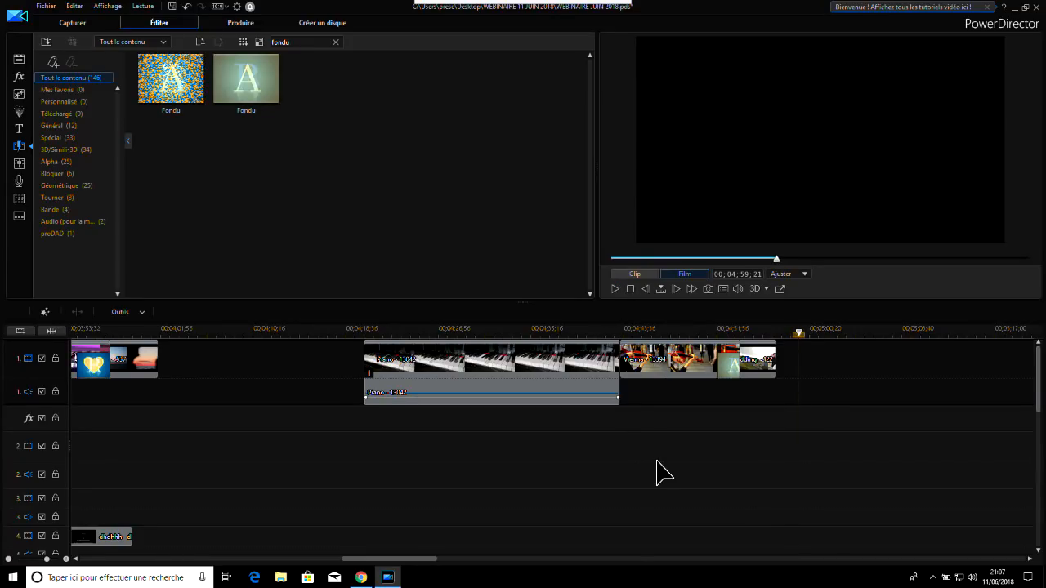
click(661, 332)
click(617, 291)
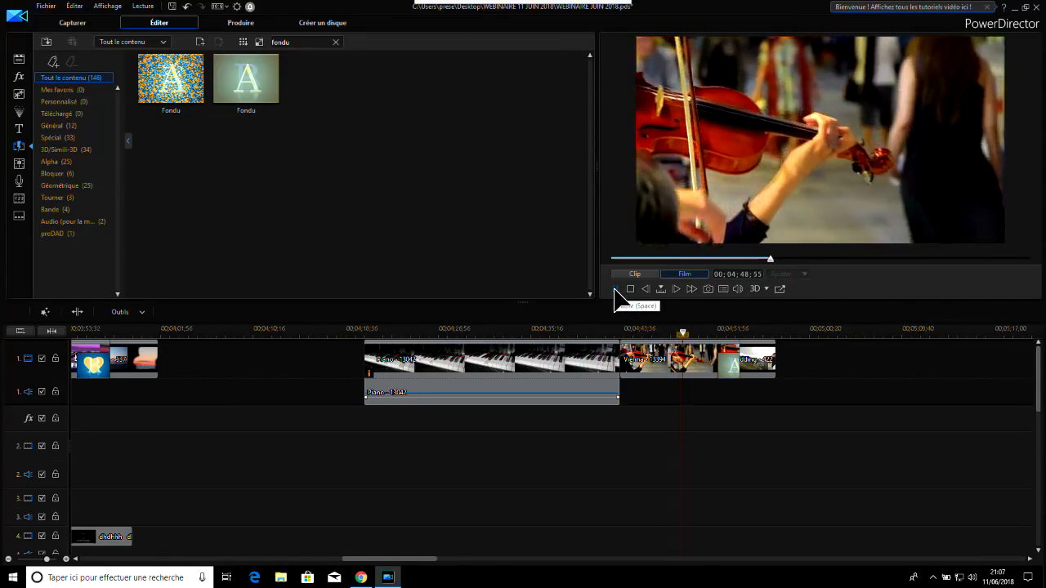
click(615, 289)
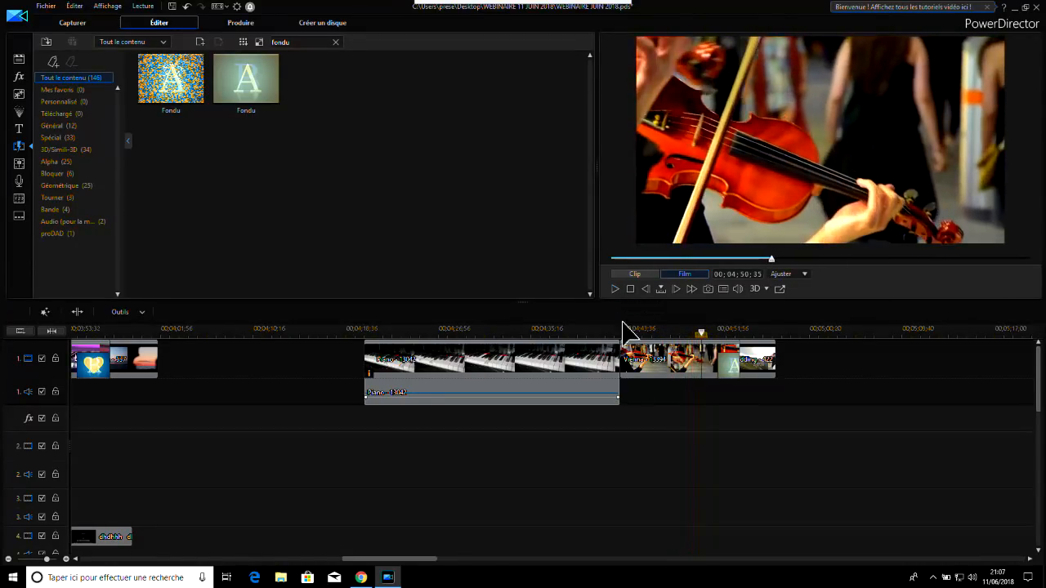
Place the MATCH photo weddings-3225110 on track 1 at about 00;05;09;06, with photo wedding-725432 directly after it
drag(401, 560, 418, 559)
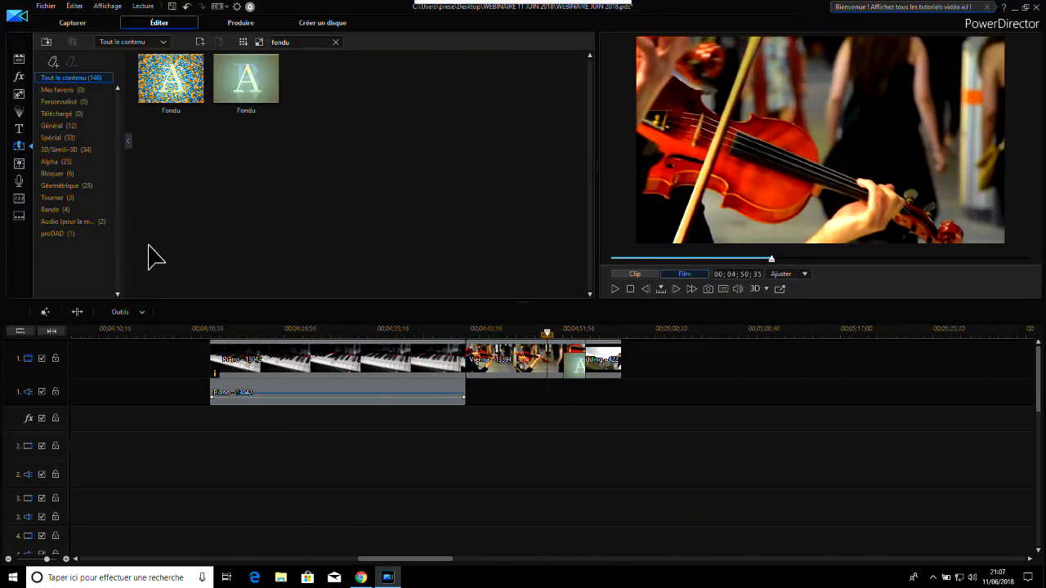
click(19, 61)
click(59, 161)
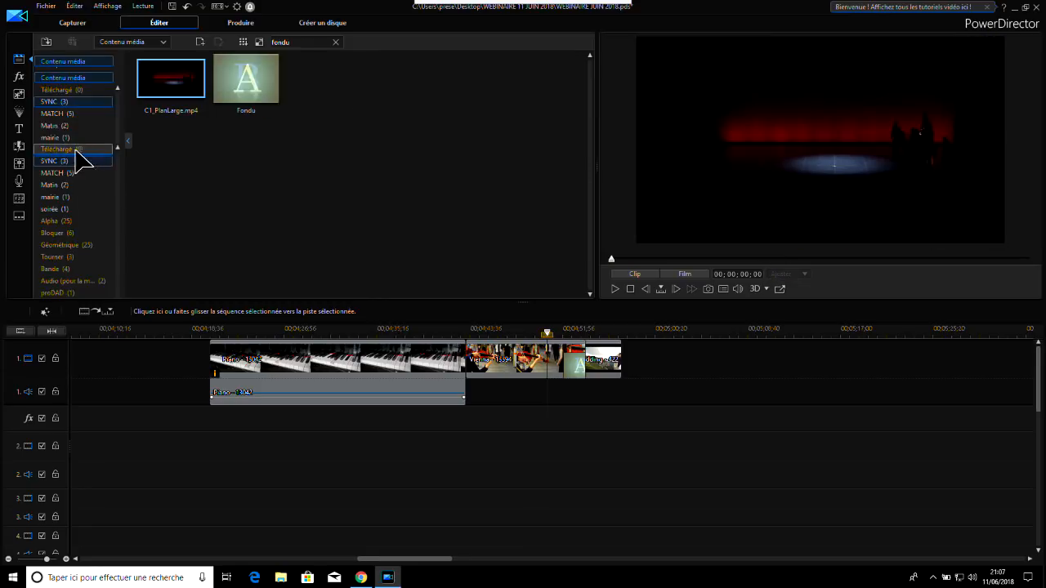
click(57, 173)
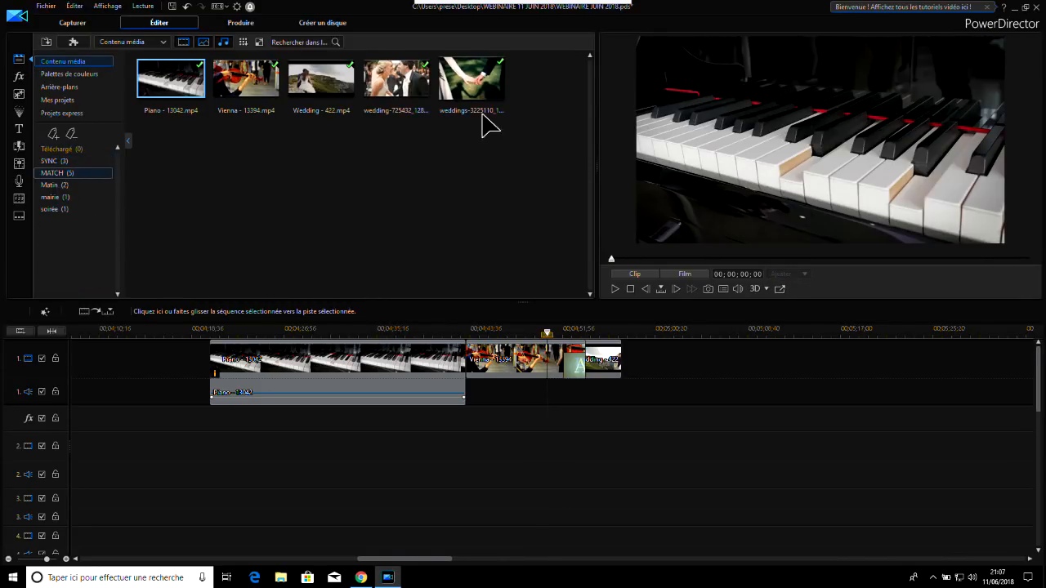
drag(477, 90, 759, 368)
click(772, 329)
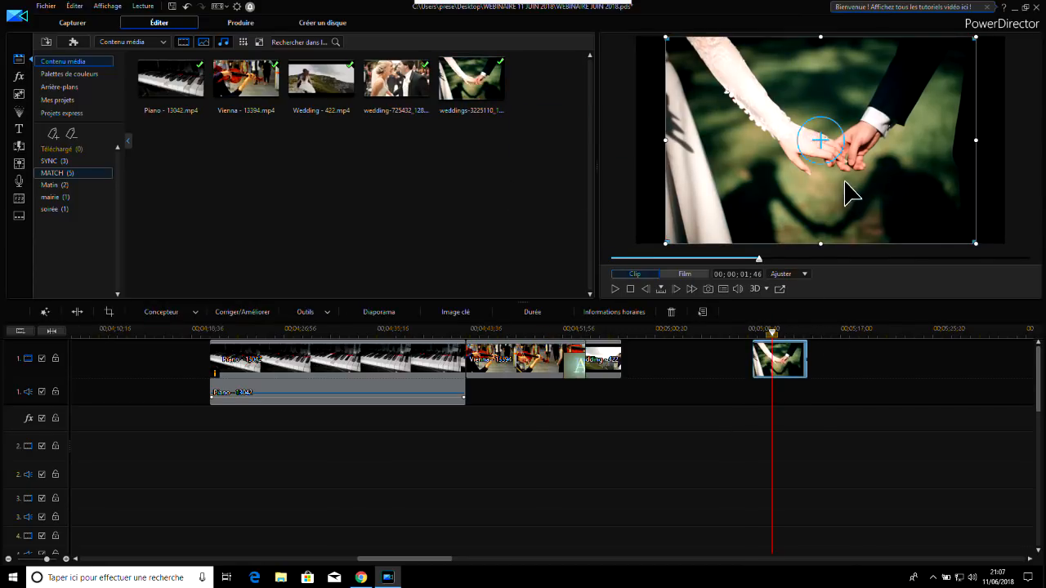
click(400, 82)
drag(400, 82, 811, 360)
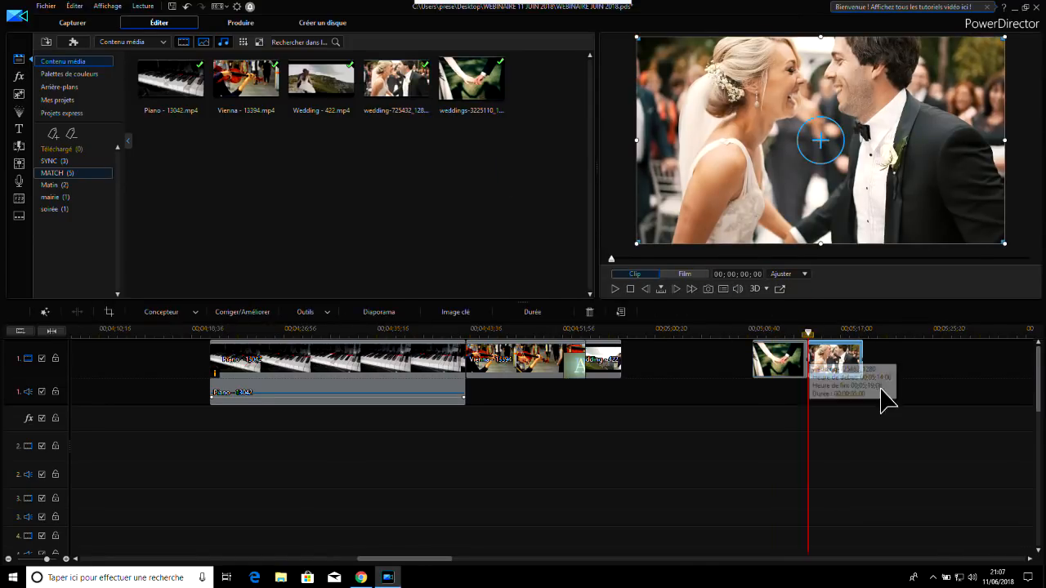
Play the cut between the holding-hands photo and the bride-and-groom photo to compare their colours
click(798, 331)
click(801, 359)
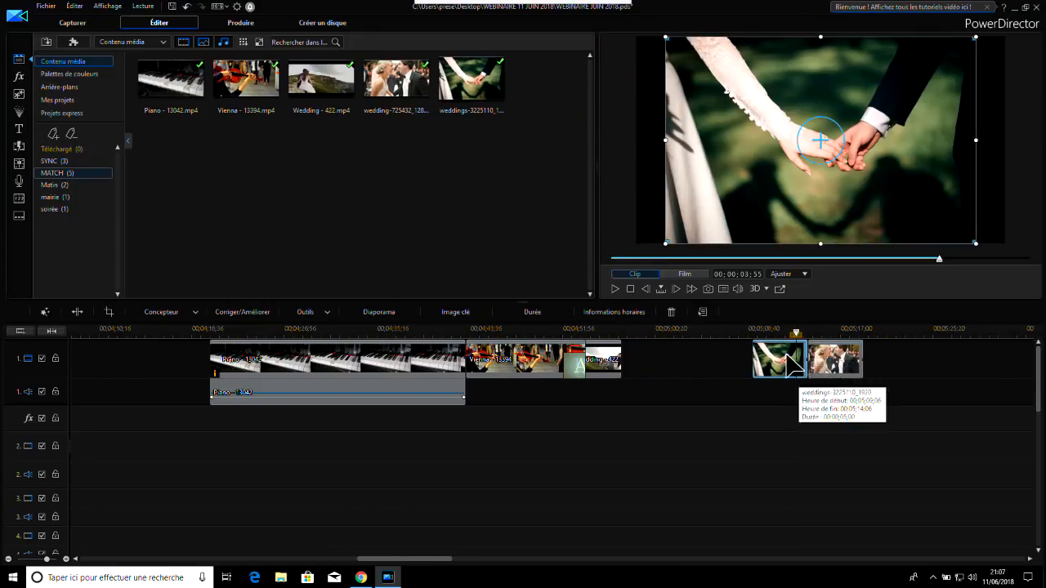
click(617, 288)
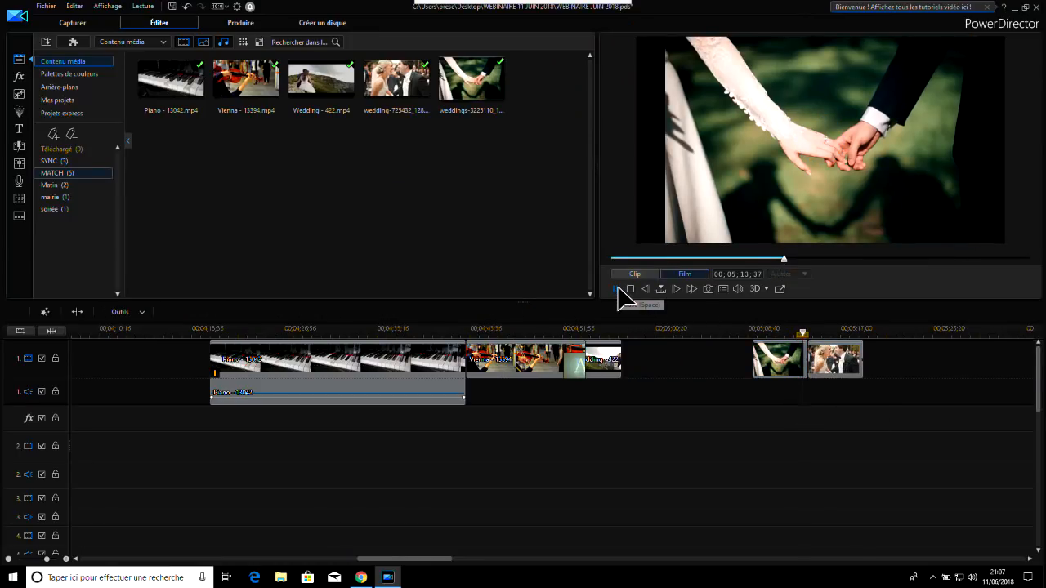
click(617, 288)
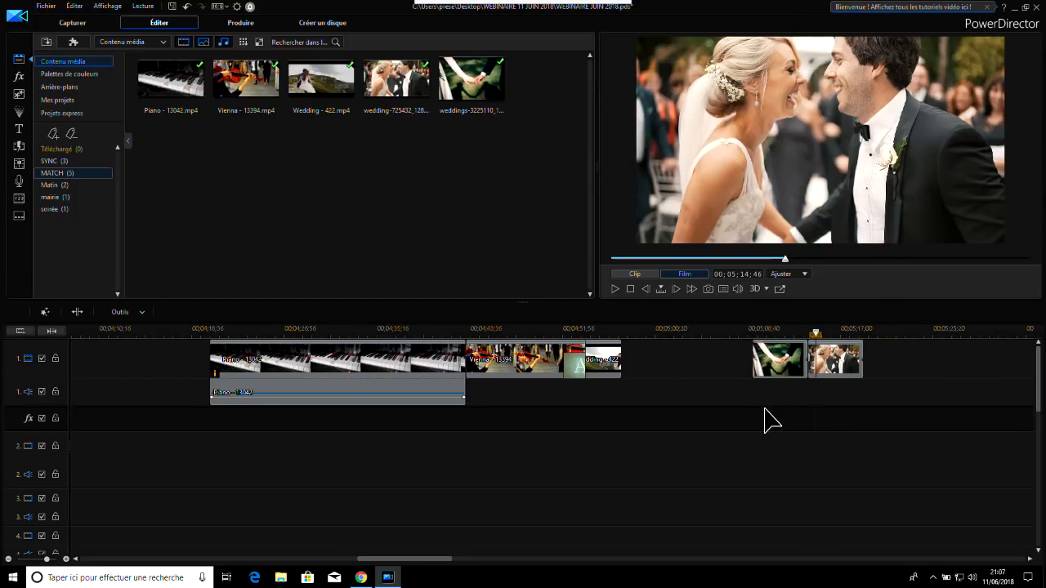
Colour-match the bride-and-groom photo to the holding-hands photo at level 1.0, apply it and select the holding-hands photo
drag(782, 391, 844, 354)
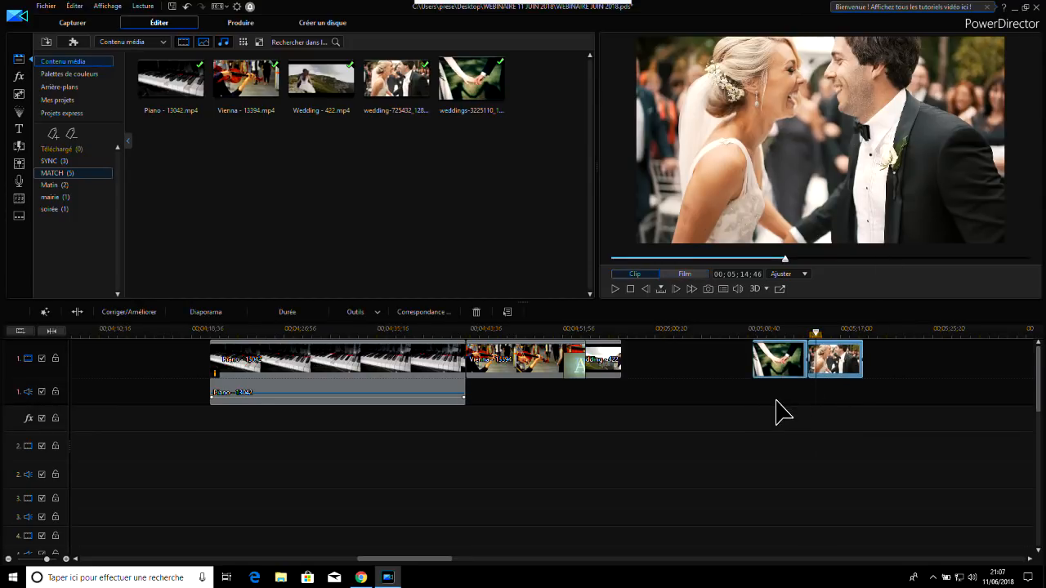
click(424, 311)
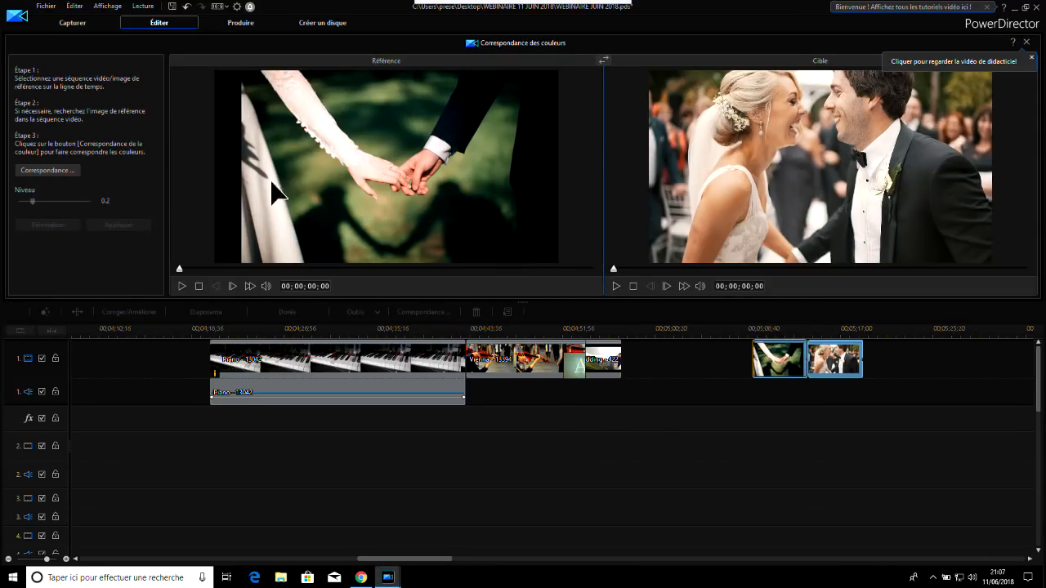
click(49, 172)
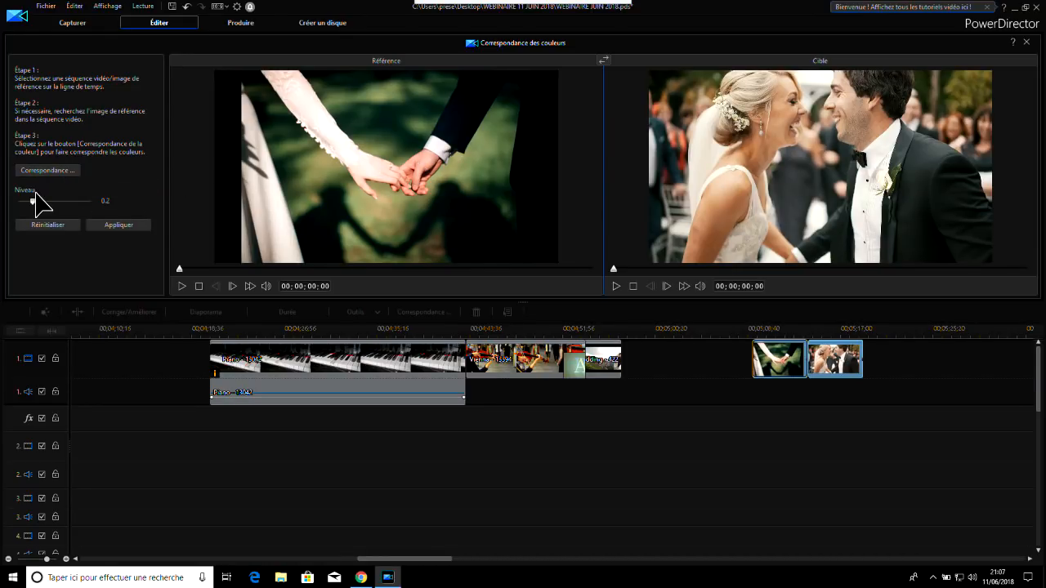
drag(32, 200, 92, 199)
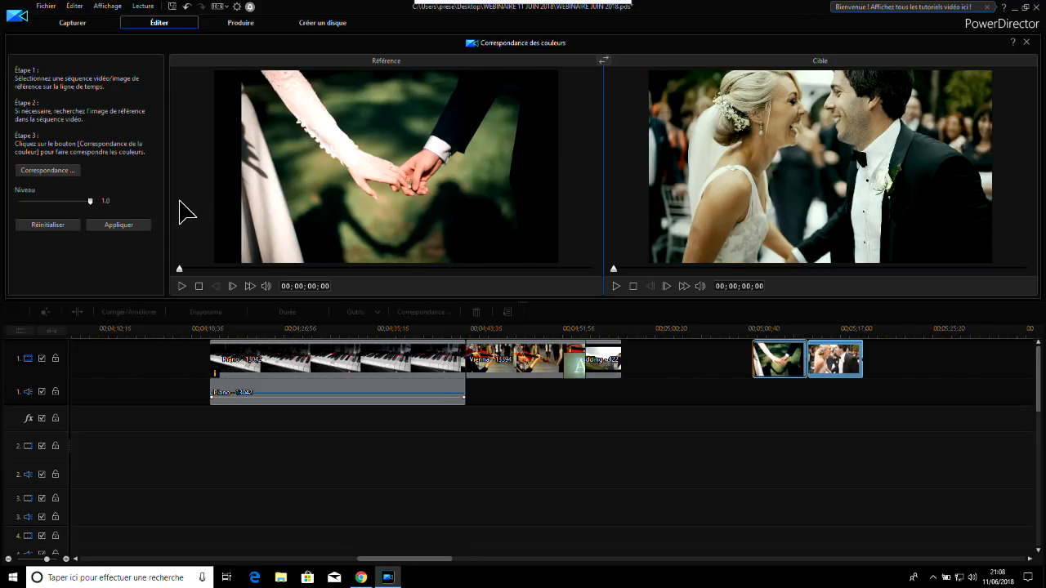
click(119, 225)
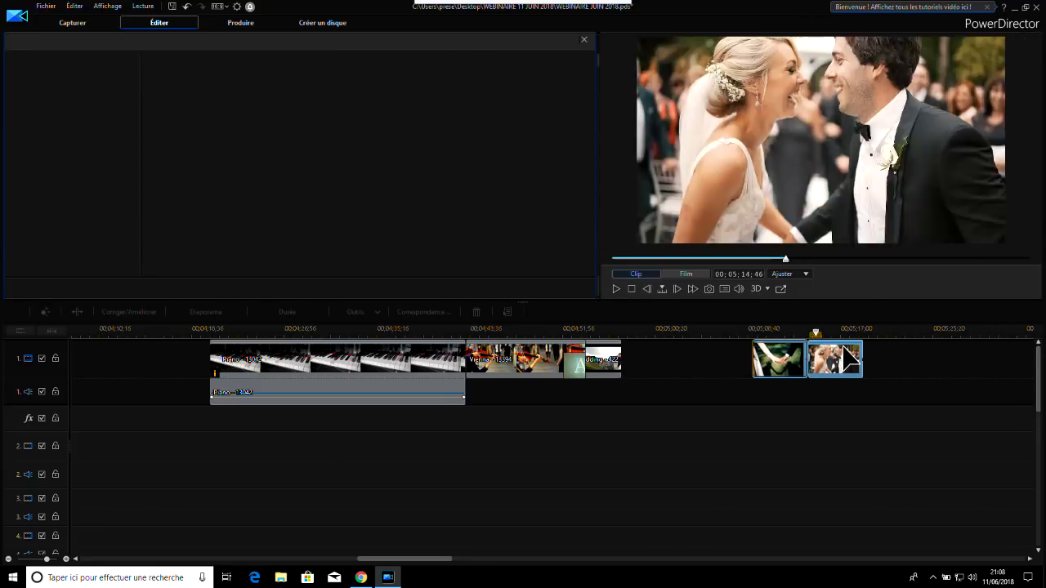
click(770, 351)
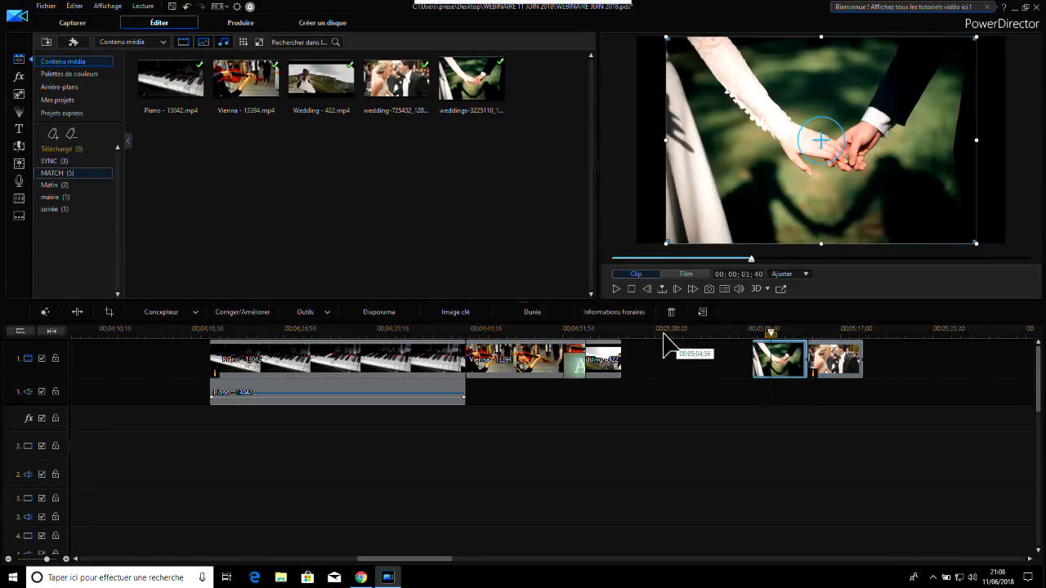
Add the cross-dissolve Fondu transition between the holding-hands and bride-and-groom photos and play it back twice
click(21, 147)
drag(255, 87, 809, 351)
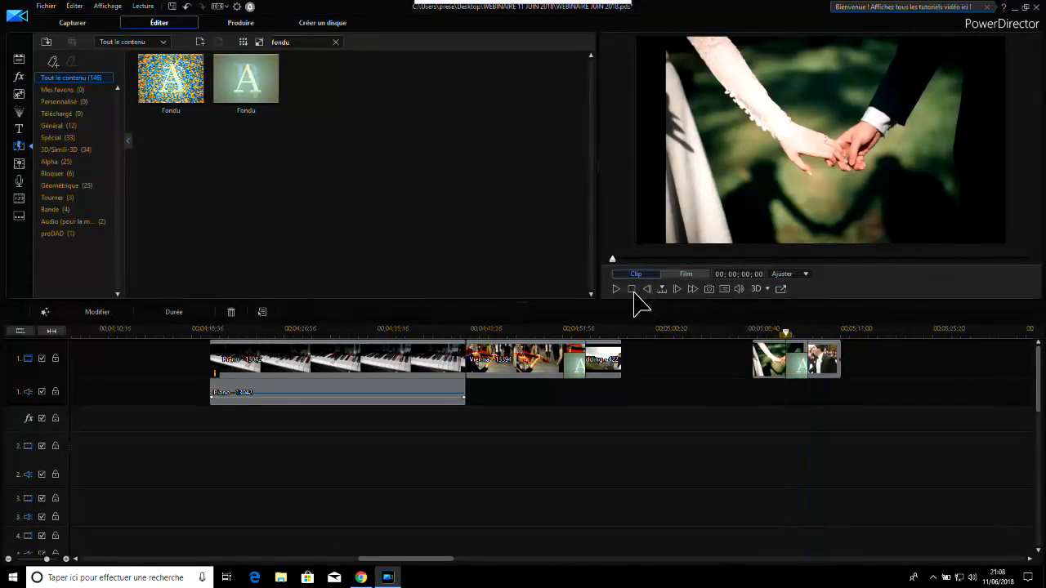
click(616, 289)
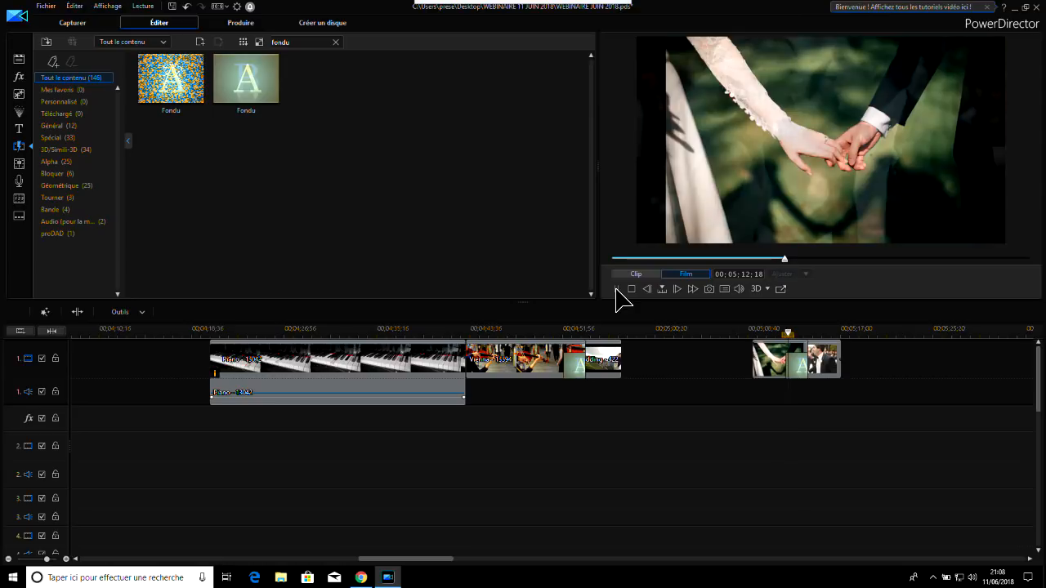
click(616, 288)
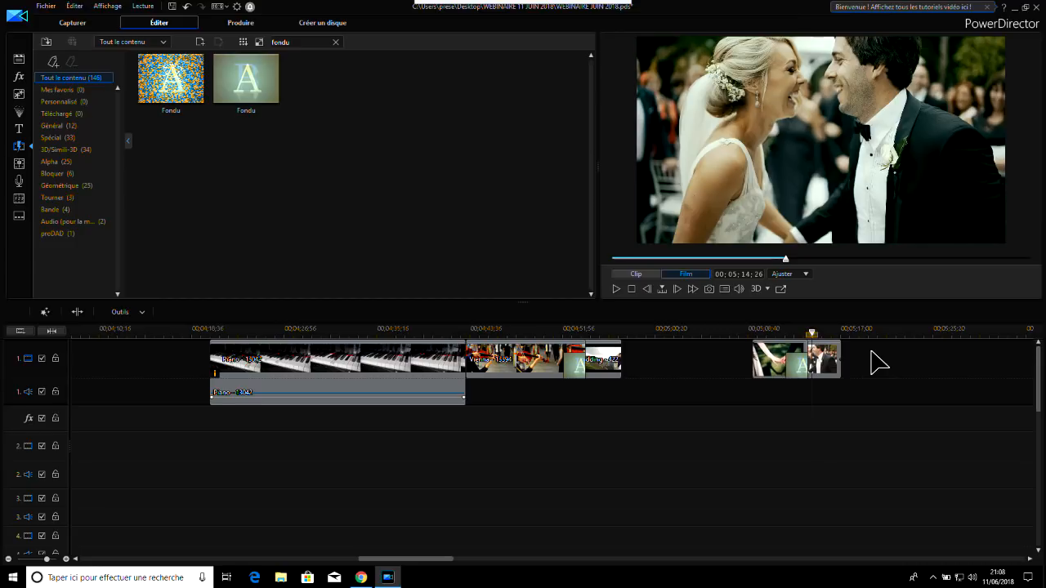
click(777, 329)
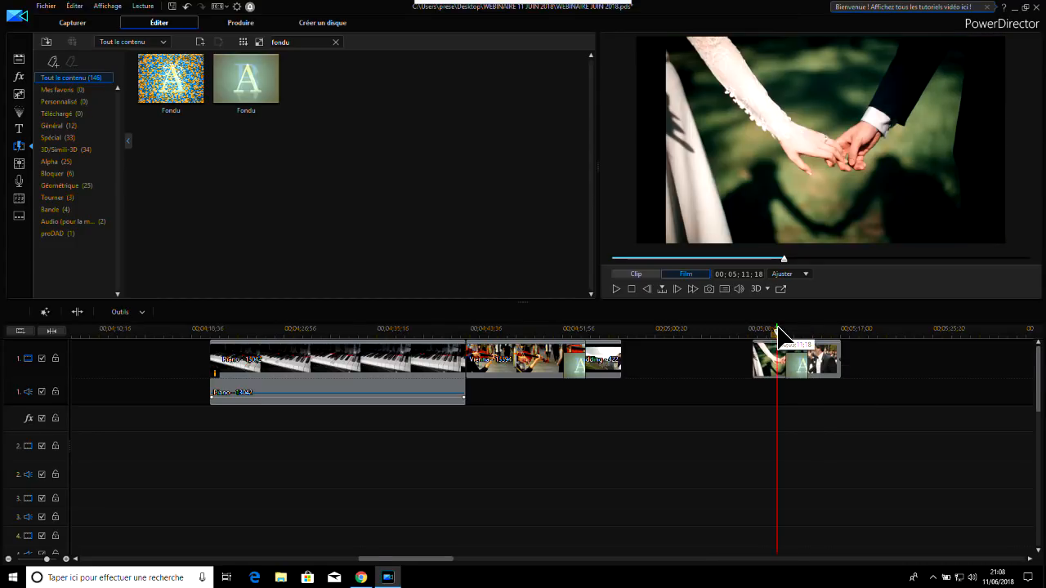
click(617, 288)
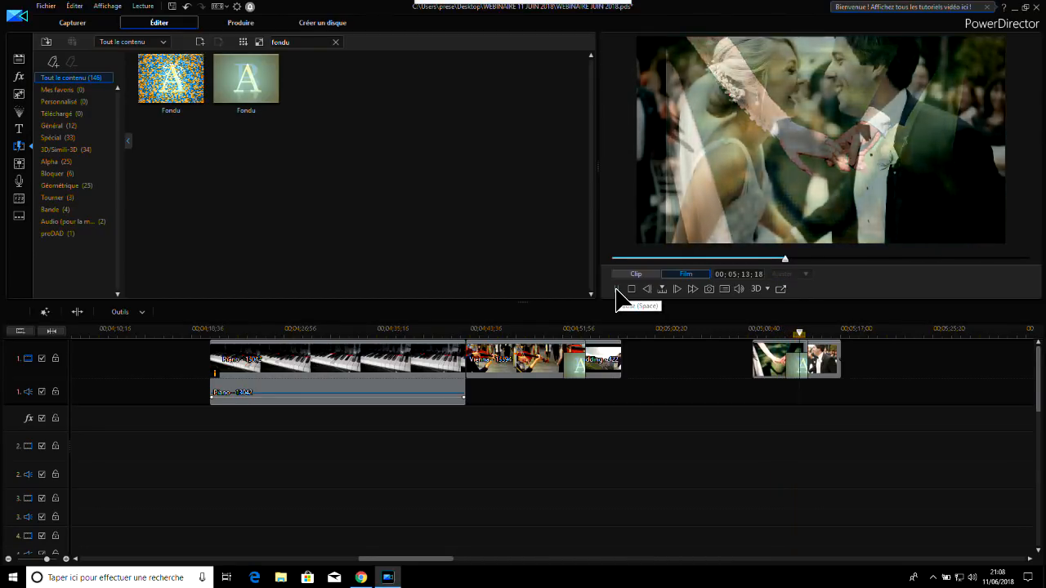
click(616, 288)
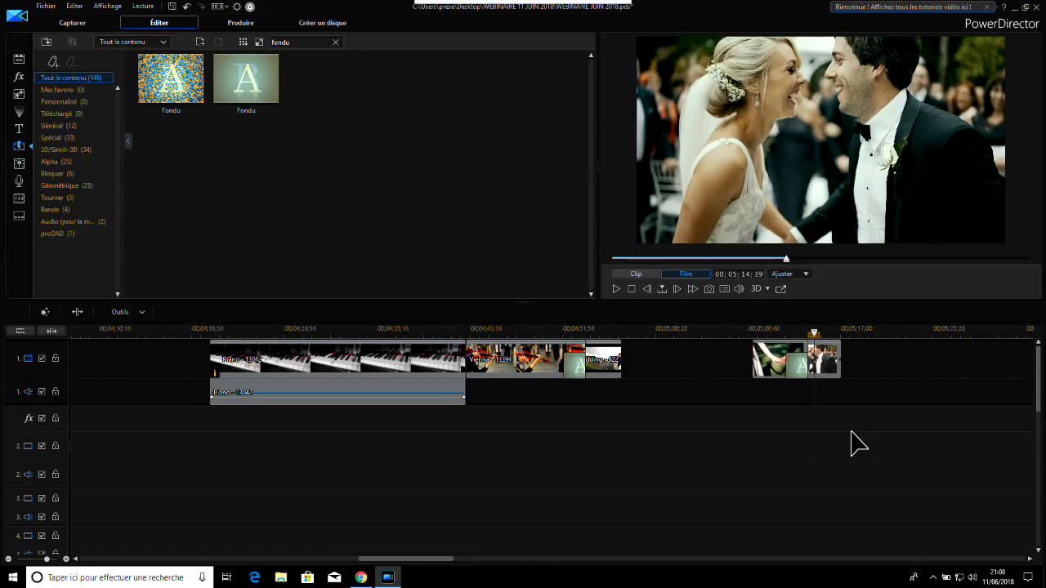
Delete the two wedding photos with their transition from track 1 and move the playhead to 00;05;04;39
drag(727, 349, 896, 434)
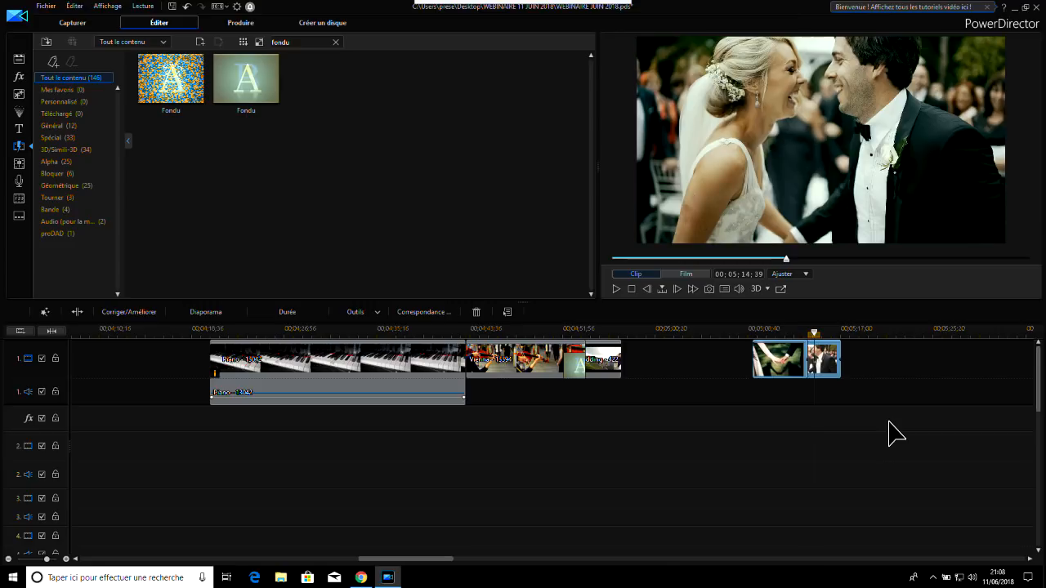
key(Delete)
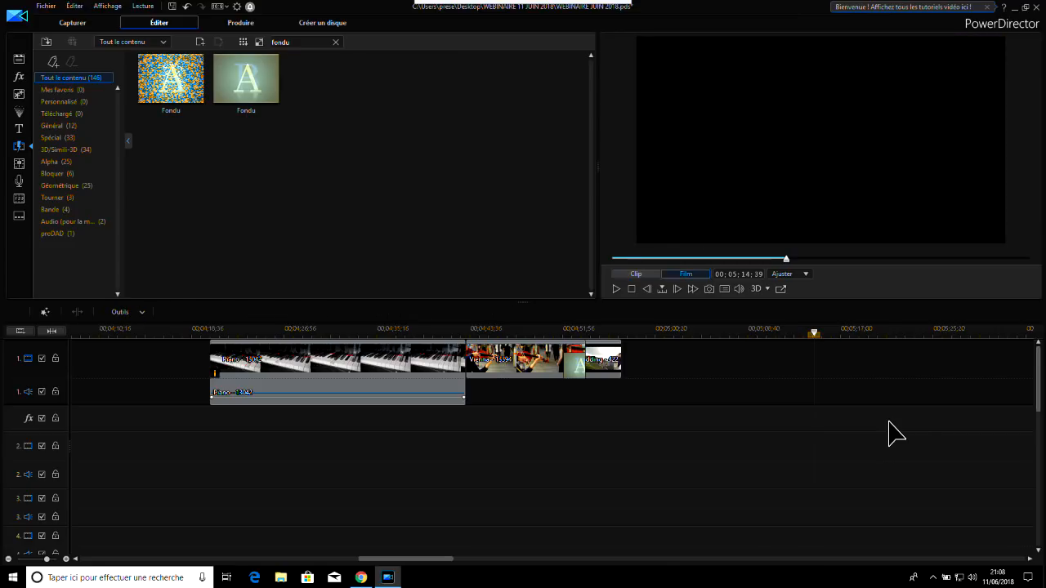
click(704, 332)
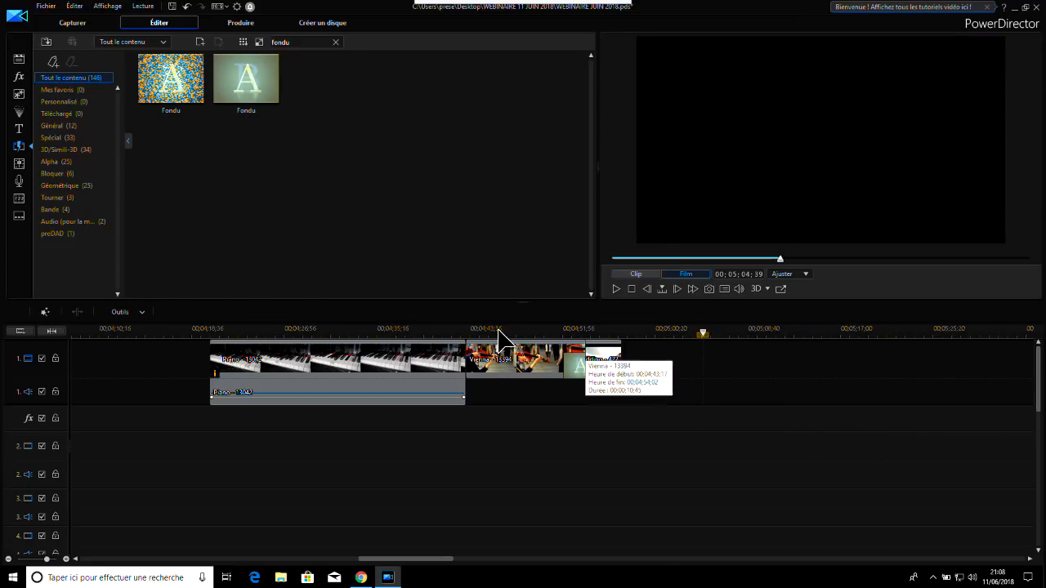
Place the MATCH photo weddings-3225110 on track 1 at about 00;05;04;18, with photo wedding-725432 directly after it
click(19, 60)
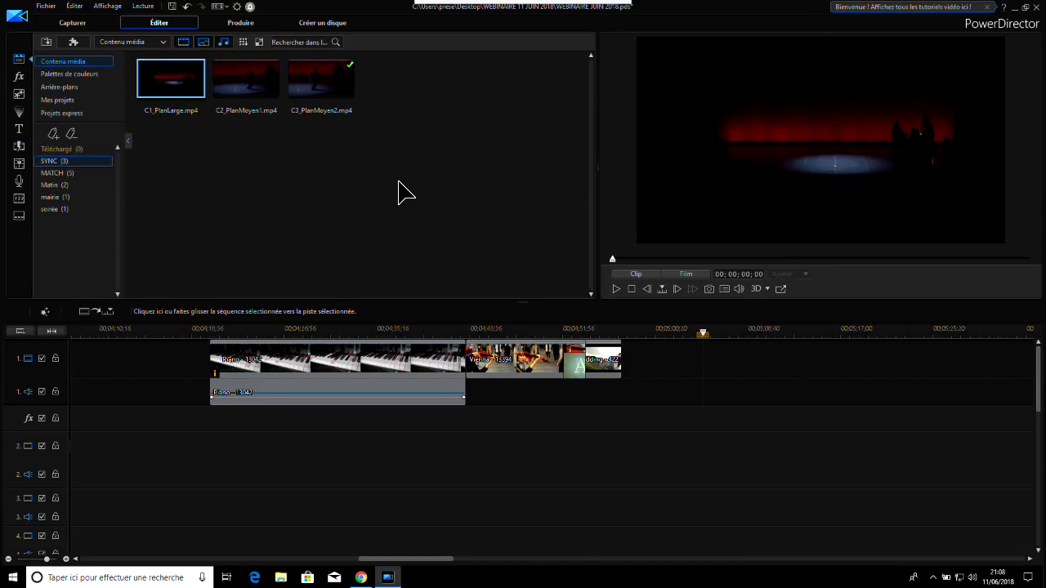
click(61, 172)
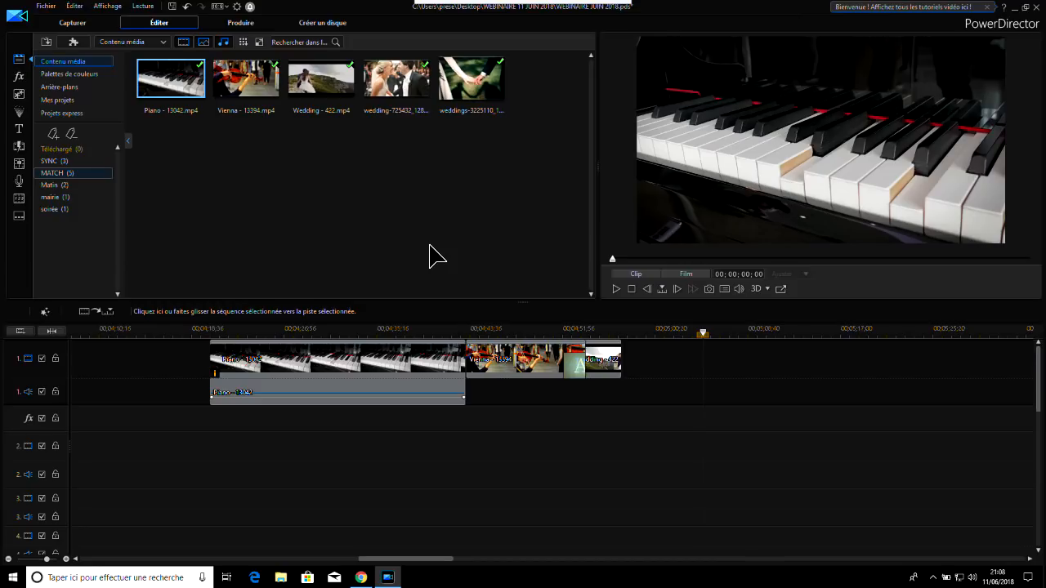
click(396, 82)
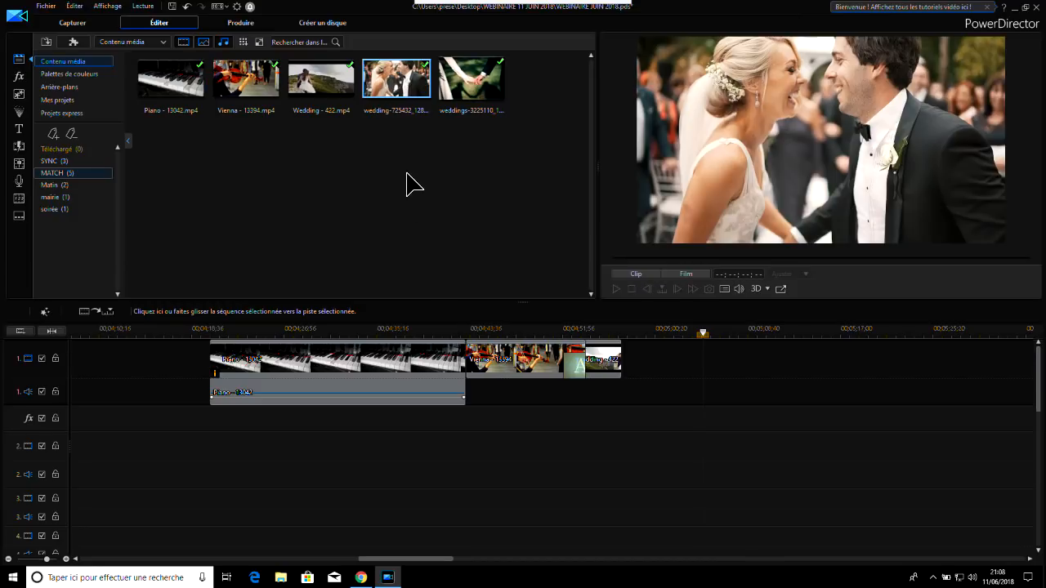
drag(471, 91, 704, 379)
click(390, 86)
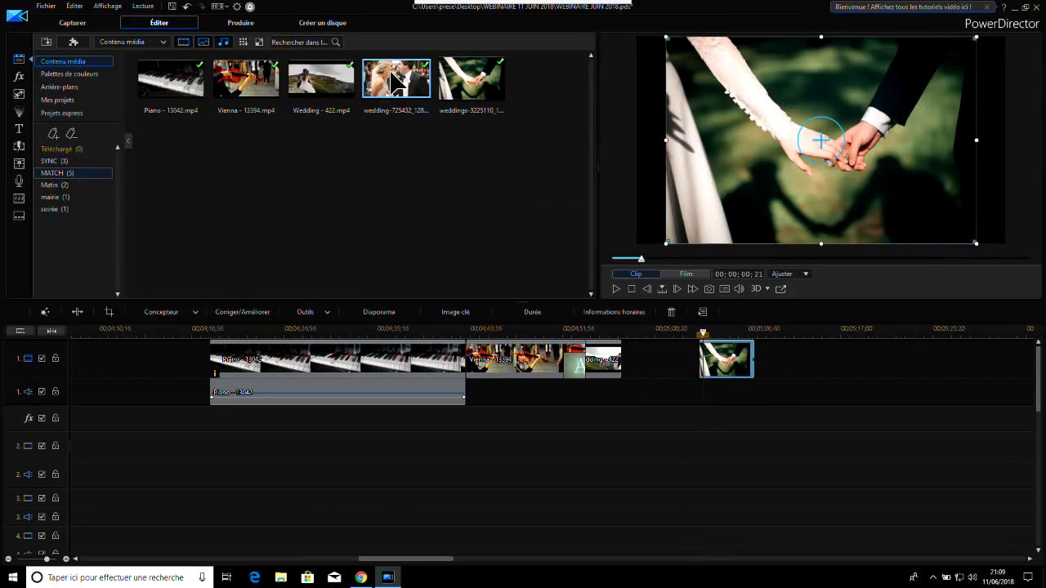
drag(391, 86, 764, 359)
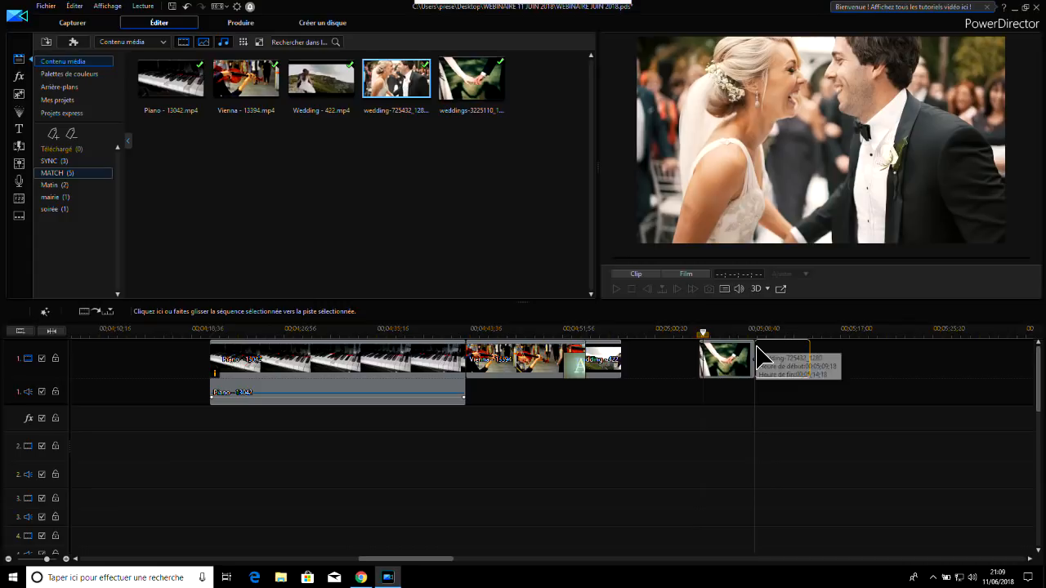
click(911, 376)
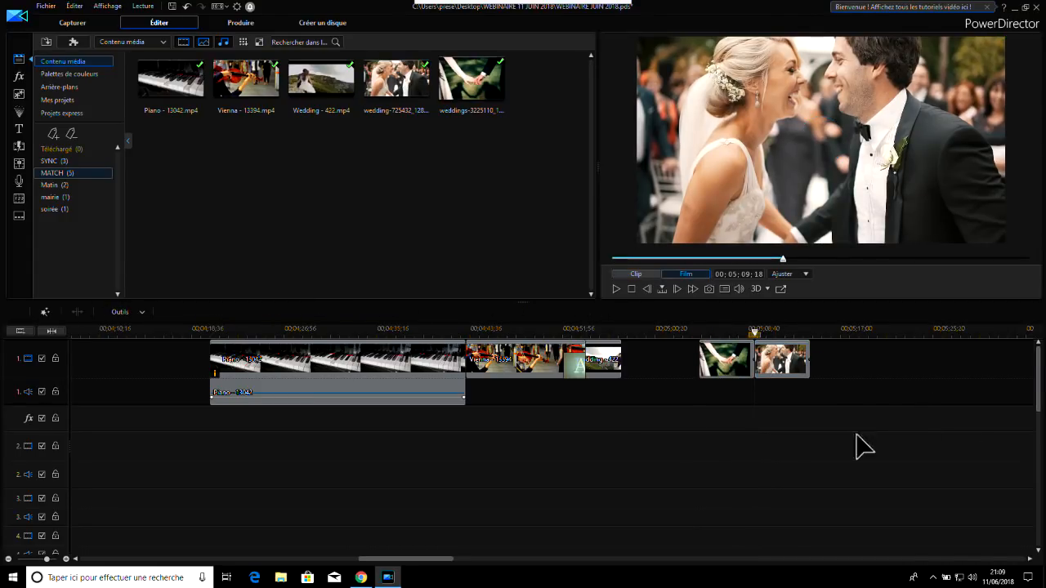
Colour-match the bride-and-groom photo to the holding-hands photo, lower the level to about 0.8 and apply it
drag(661, 407, 884, 339)
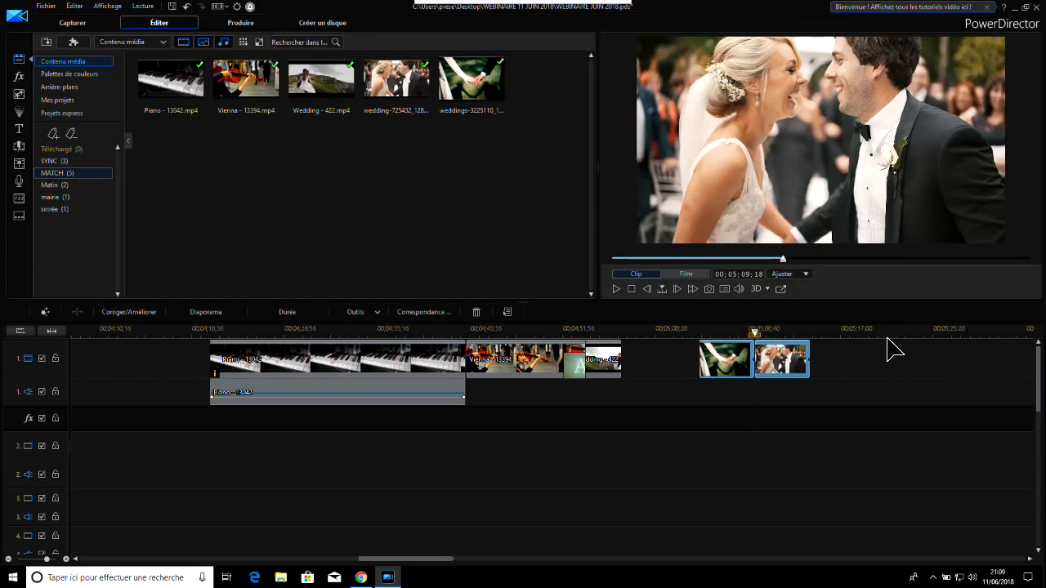
click(432, 313)
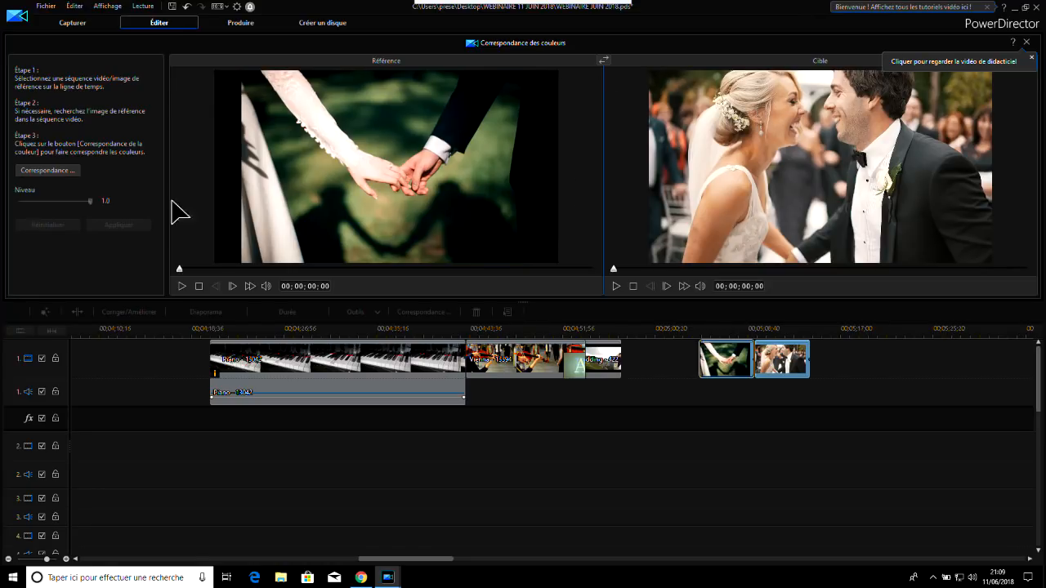
click(45, 171)
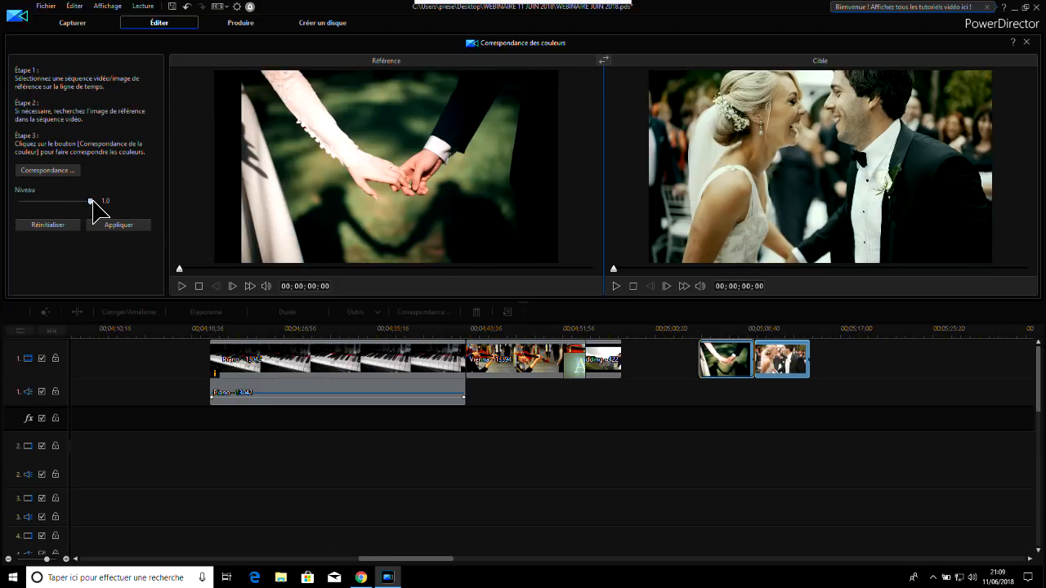
mouse_move(91, 201)
mouse_down()
mouse_move(3, 209)
mouse_move(100, 211)
mouse_move(102, 222)
mouse_move(44, 217)
mouse_move(52, 205)
mouse_move(87, 203)
mouse_up()
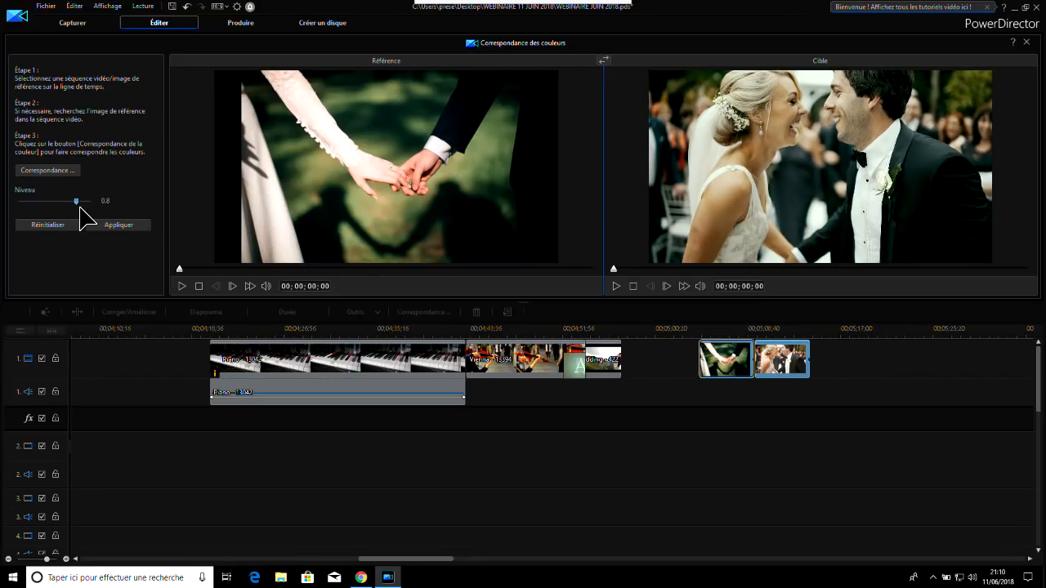
drag(81, 206, 78, 209)
click(118, 225)
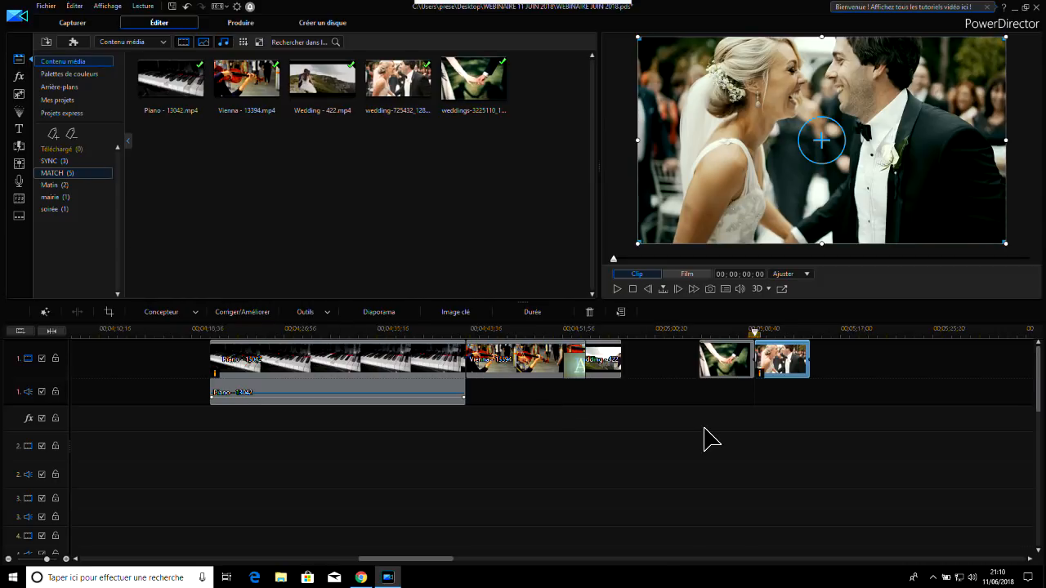
Insert the cross-dissolve Fondu transition at the cut between the two colour-matched photos and play it from the first photo
click(719, 330)
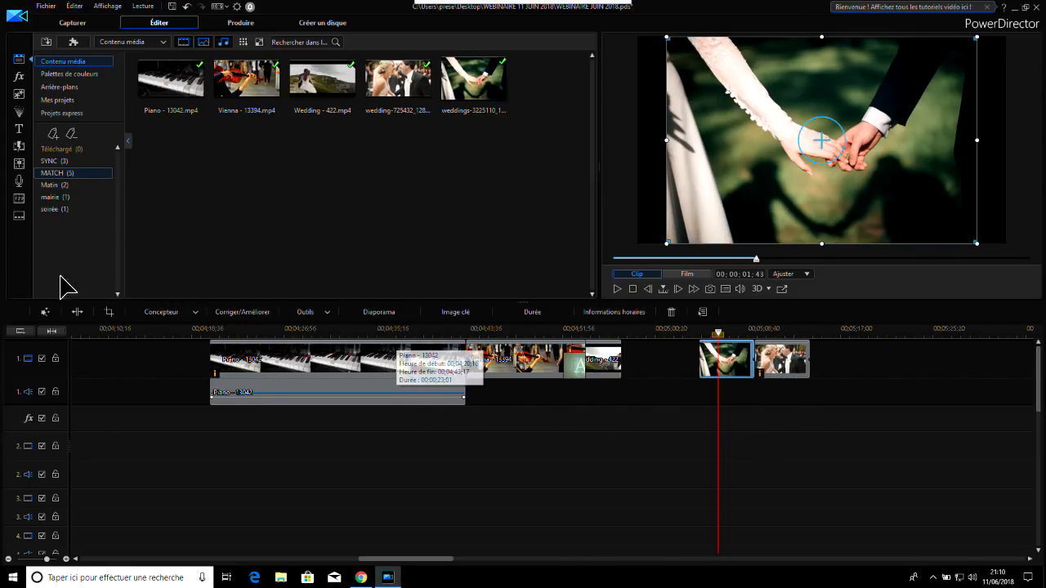
click(20, 146)
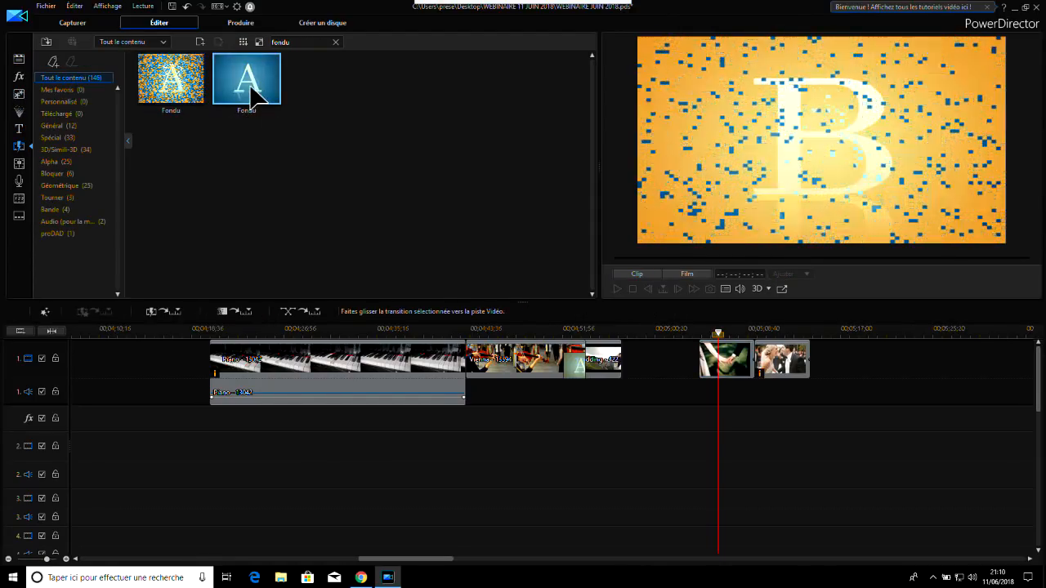
click(255, 89)
drag(273, 89, 748, 360)
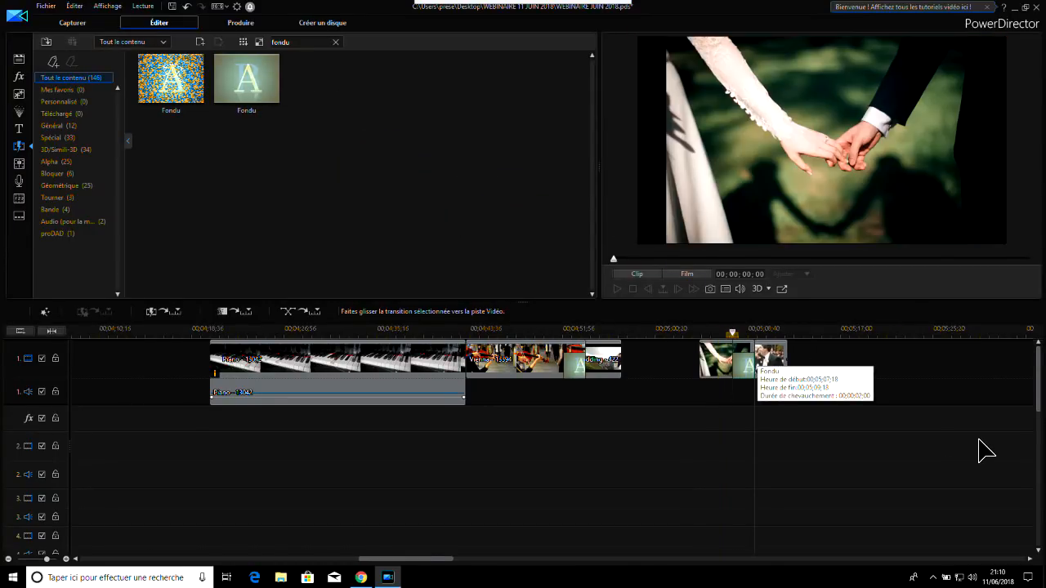
click(617, 289)
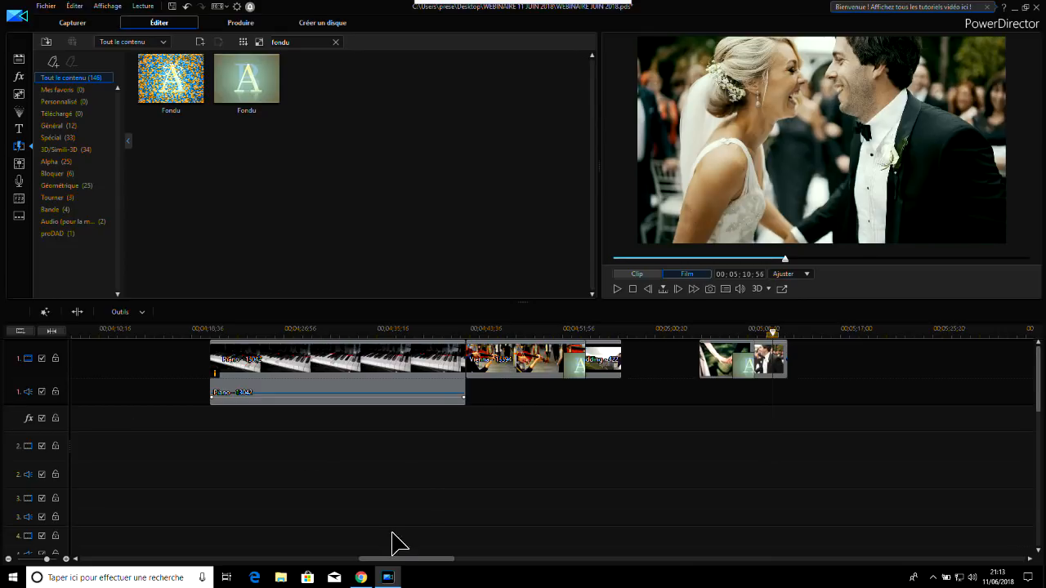
Move the playhead to 00;05;25;33 in the empty part of the timeline and open the video collage designer
drag(433, 564, 463, 565)
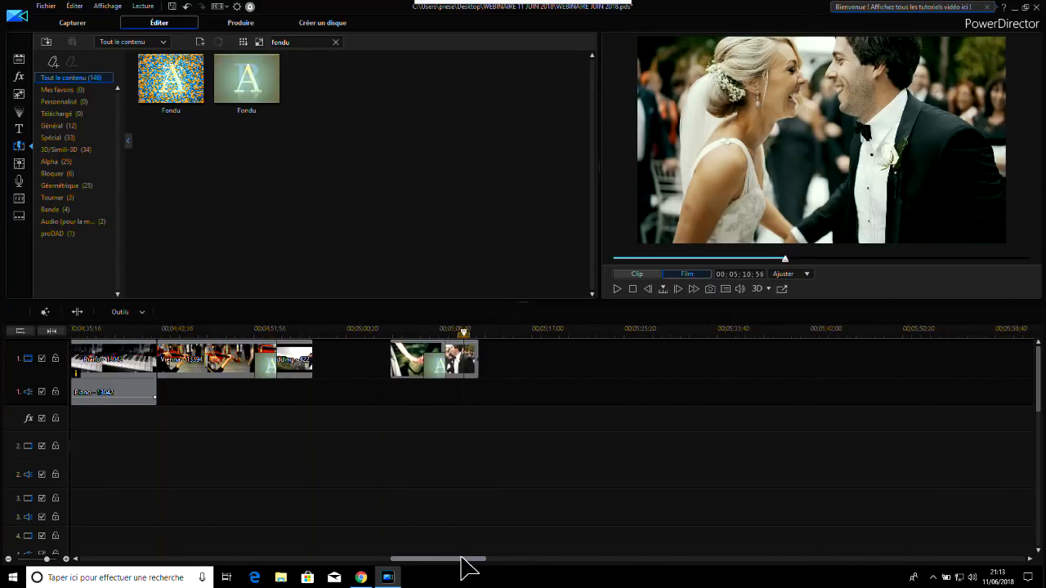
click(627, 332)
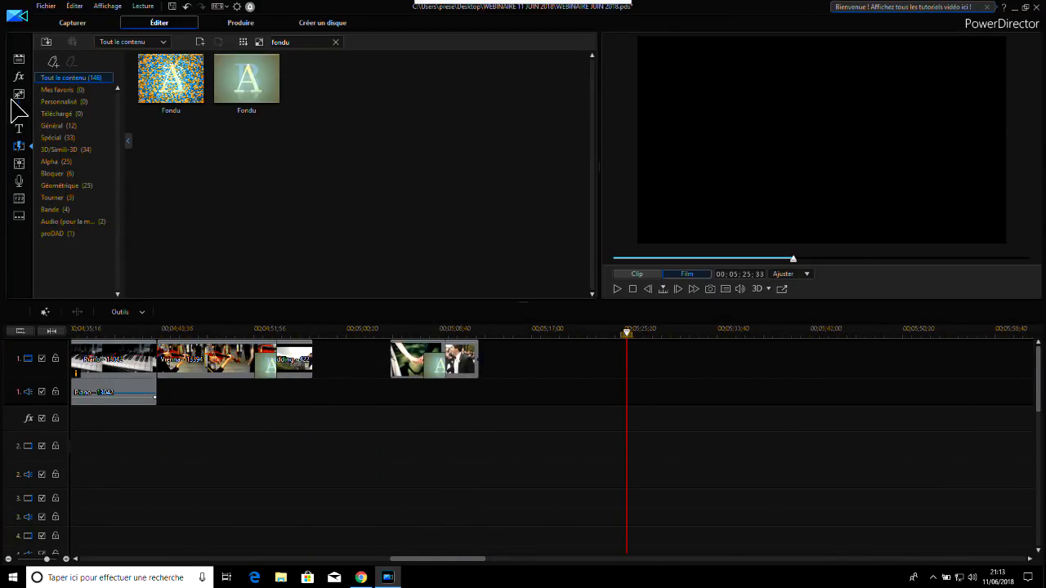
click(20, 59)
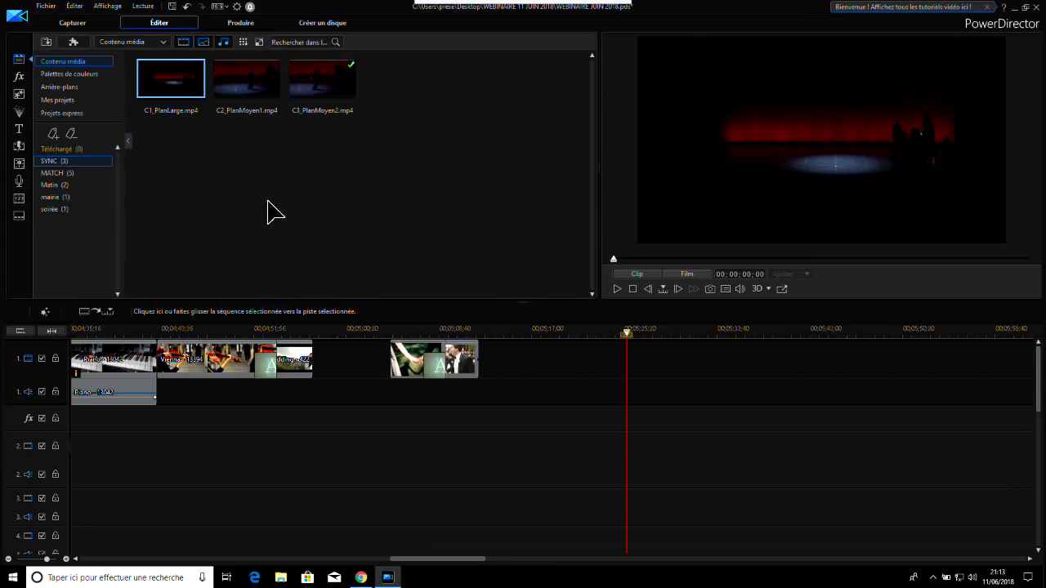
click(151, 45)
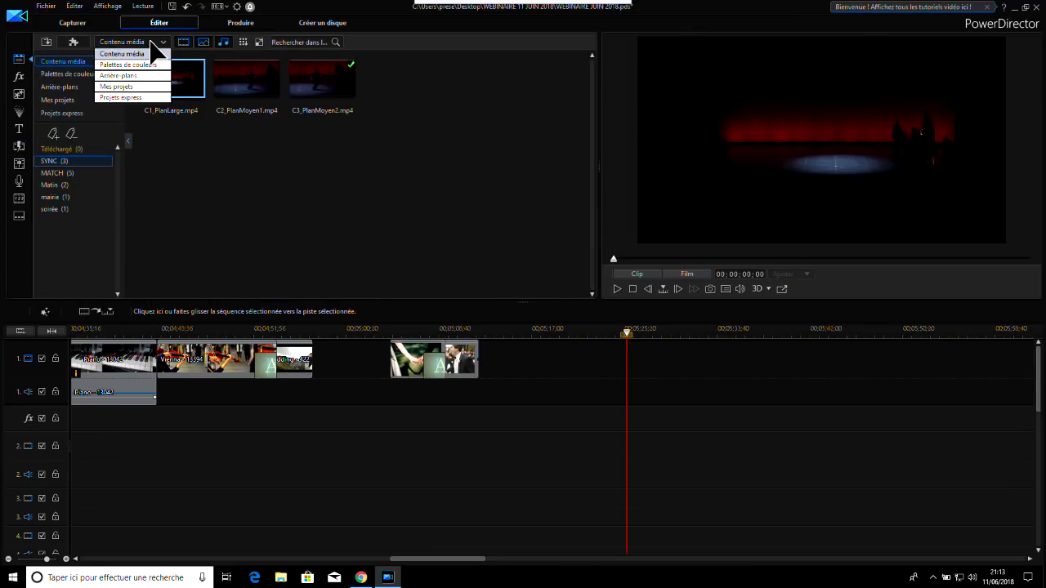
click(73, 42)
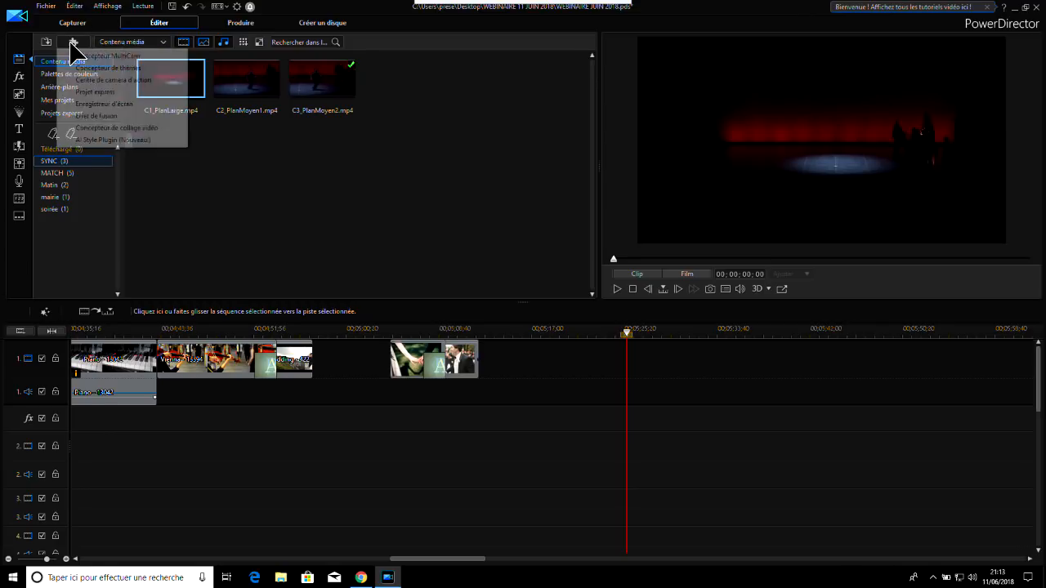
click(96, 128)
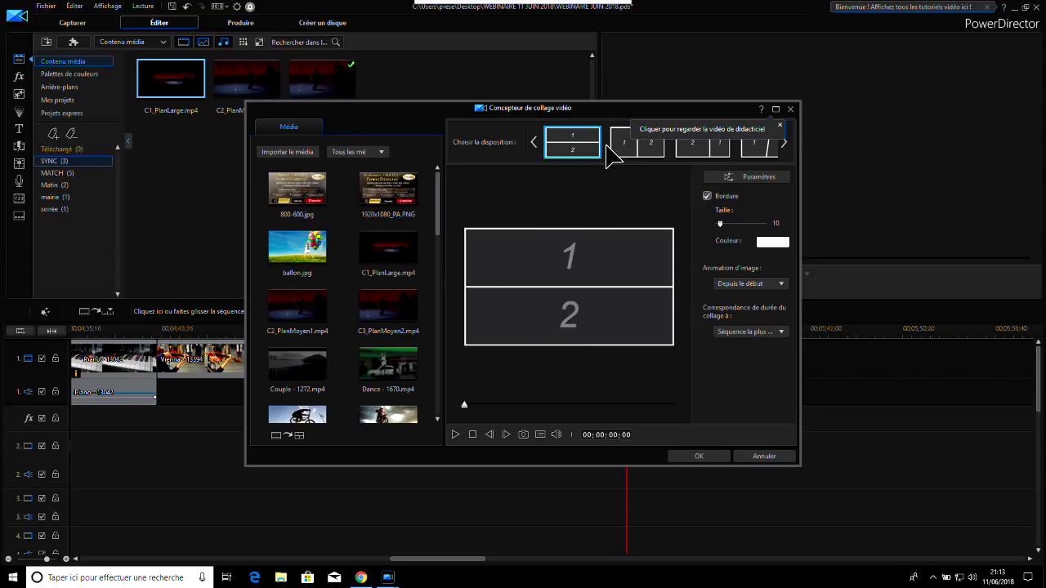
Fill collage area 1 with C1_PlanLarge.mp4 and area 2 with Dance - 1670.mp4, and reframe the dancer within area 2
click(387, 260)
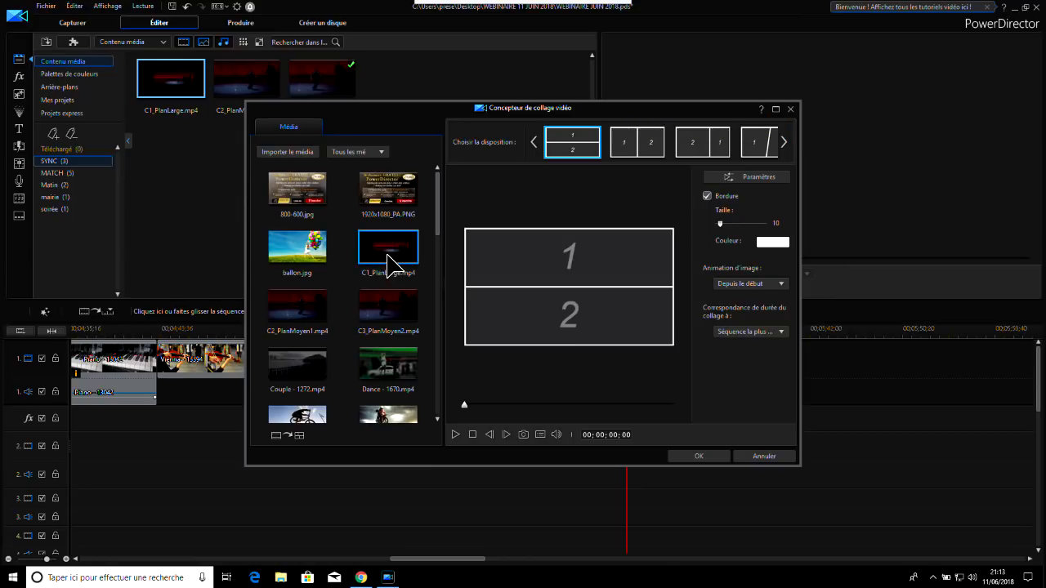
drag(391, 262, 556, 321)
click(382, 366)
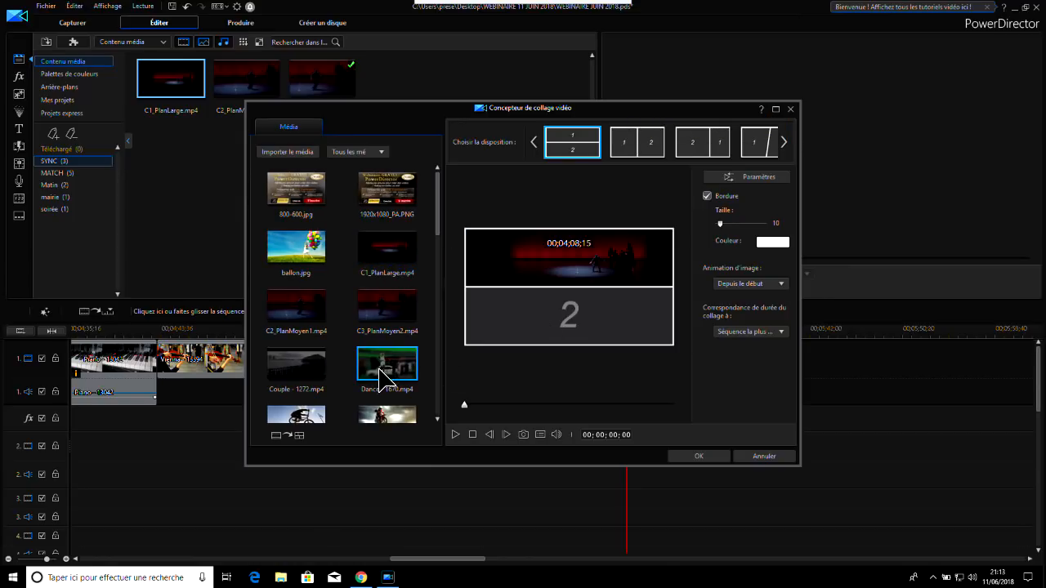
drag(385, 364, 615, 347)
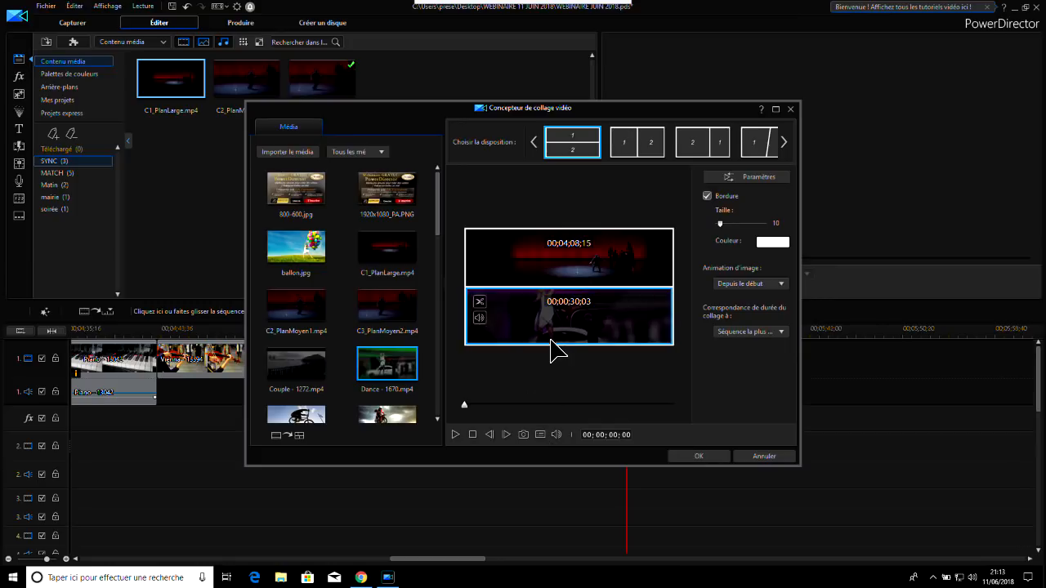
mouse_move(553, 327)
drag(577, 317, 617, 334)
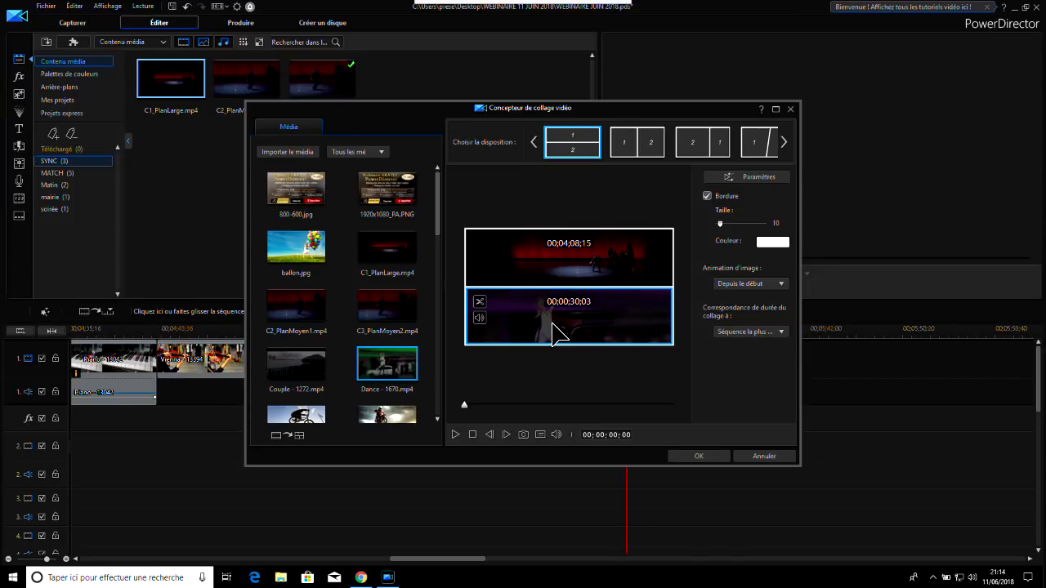
Trim the Dance - 1670 clip in collage area 2 to start at 00;00;05;13 and add the finished collage to the timeline
click(481, 301)
drag(289, 383, 343, 398)
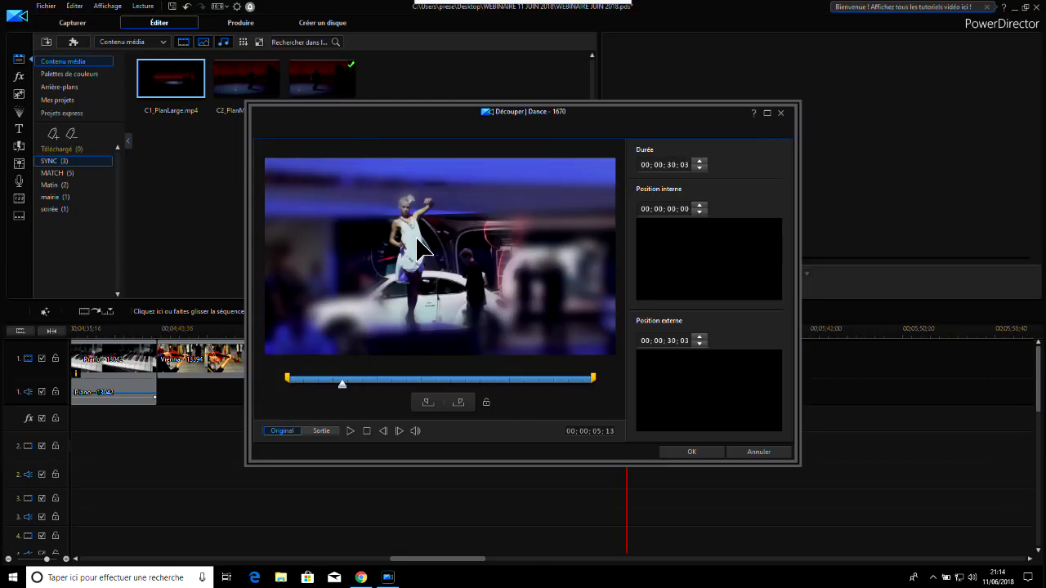
click(426, 402)
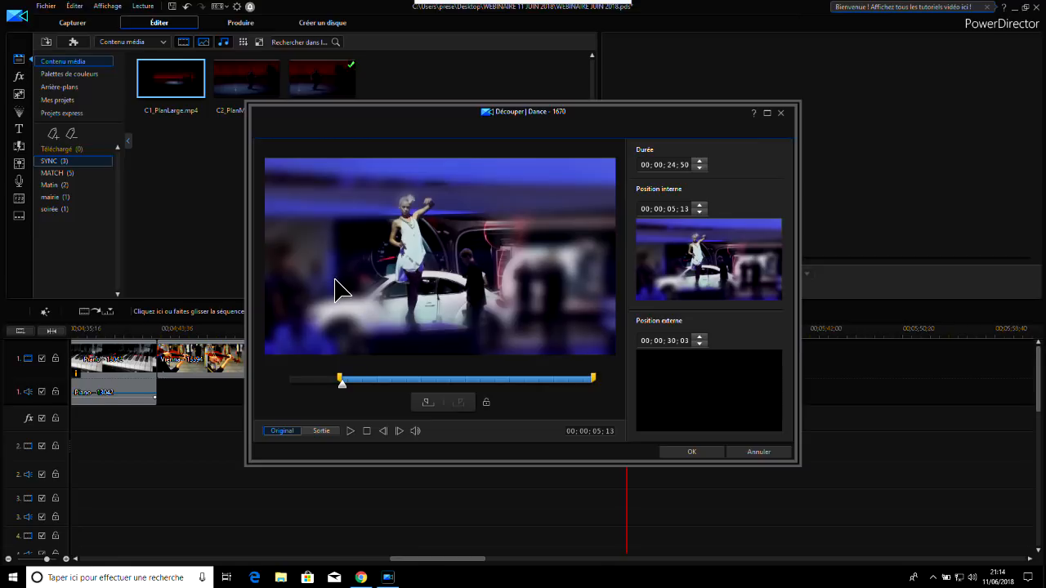
click(690, 453)
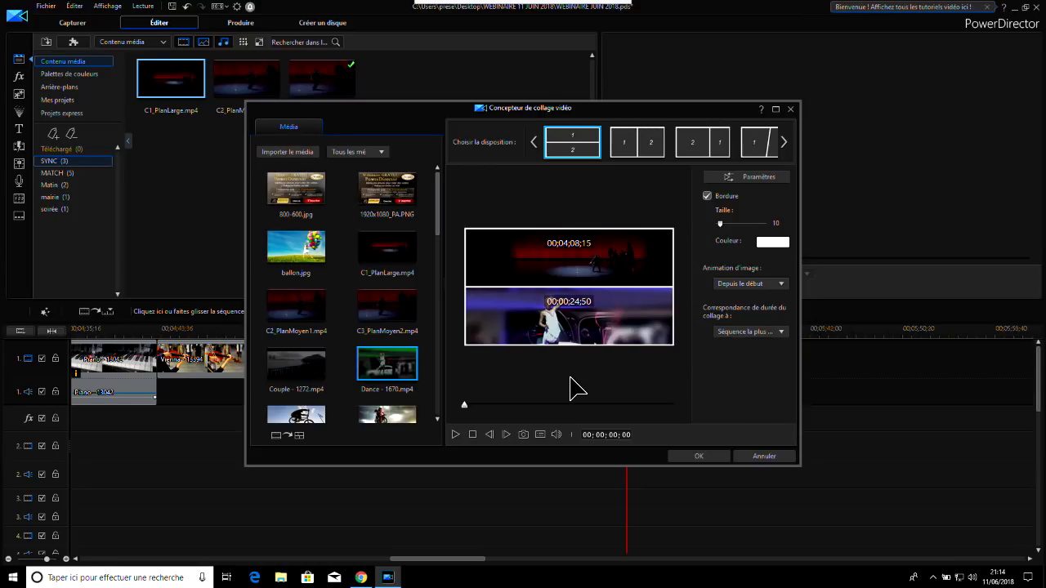
drag(672, 112, 680, 107)
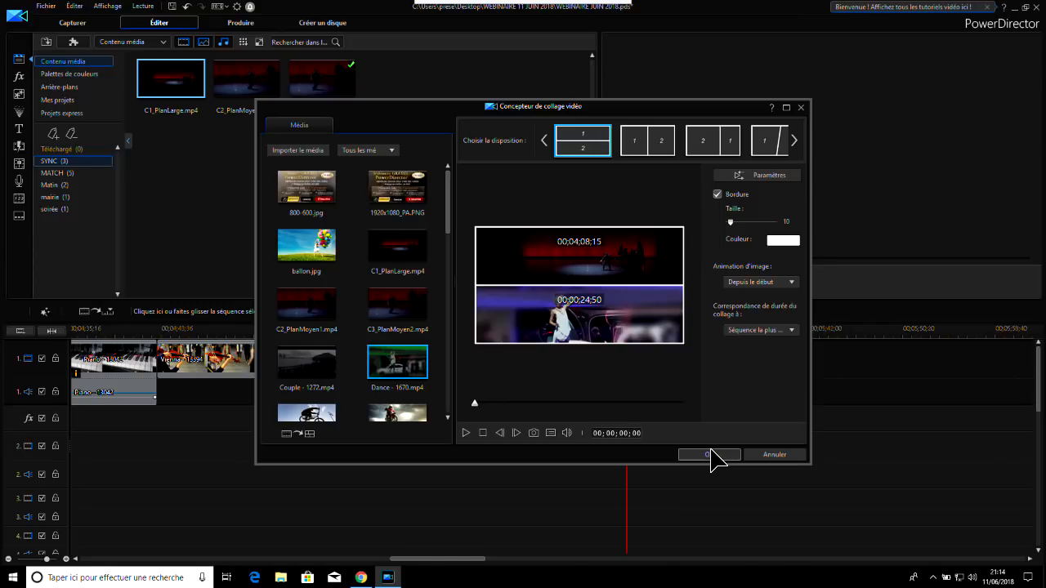
click(711, 456)
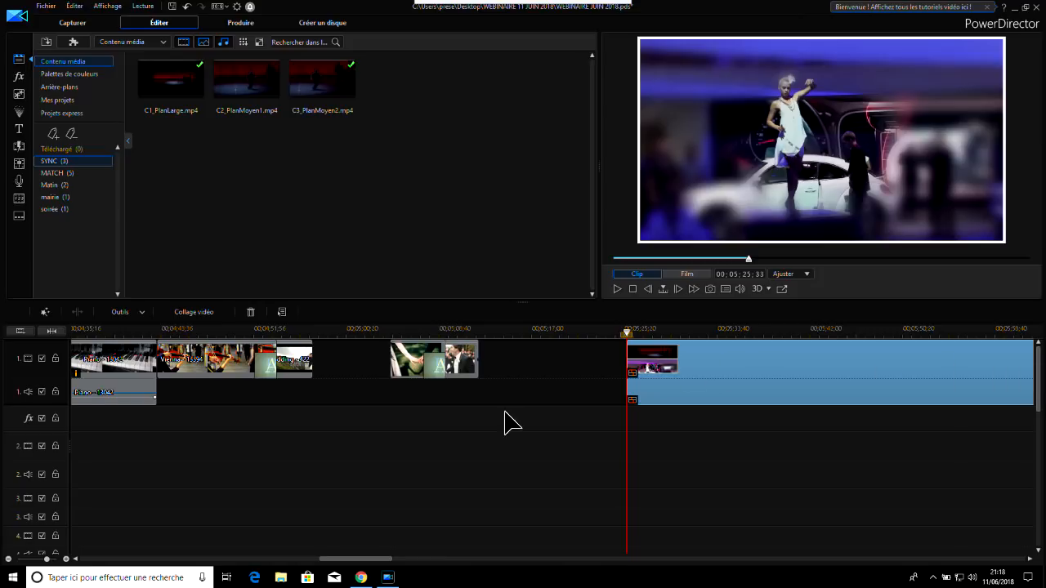
Place C3_PlanMoyen2.mp4 on video track 1 in the empty space after the collage, starting at about 00;09;55;47
drag(359, 559, 629, 582)
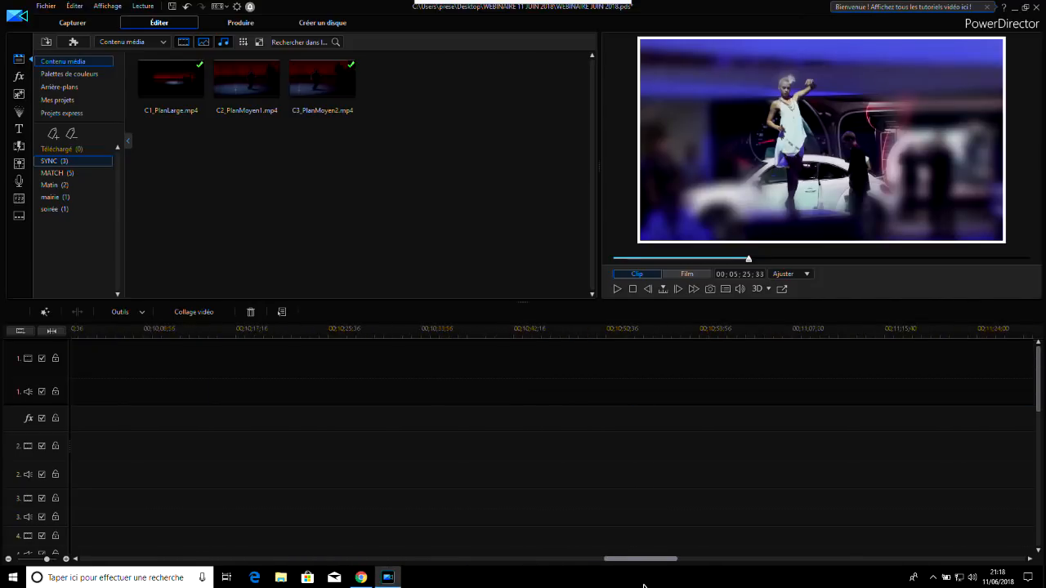
drag(331, 102, 402, 386)
drag(577, 382, 577, 382)
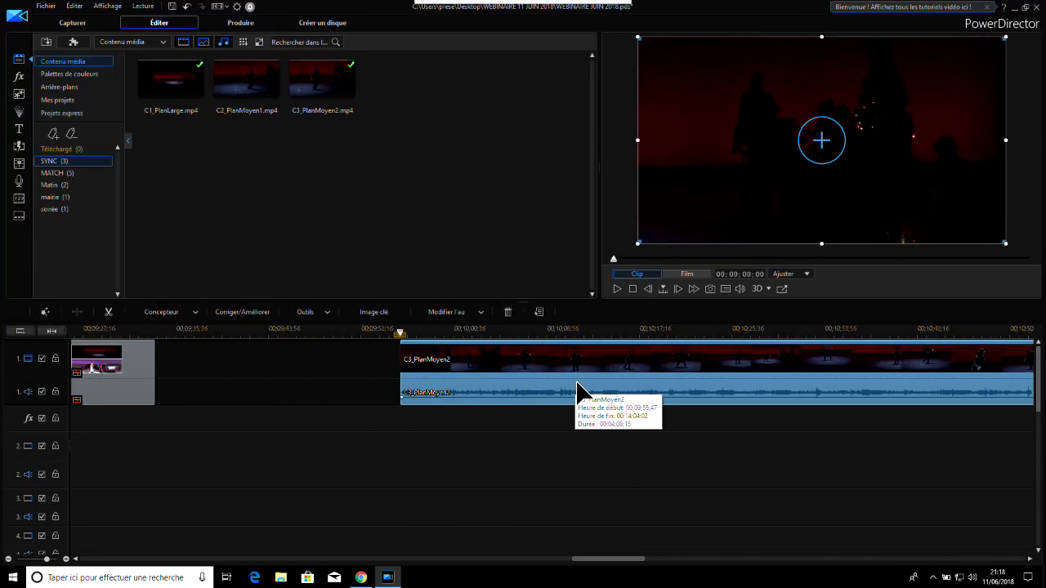
Split the C3_PlanMoyen2 clip on the timeline at about 00;00;18;28 into the clip and delete the part after the cut
click(607, 335)
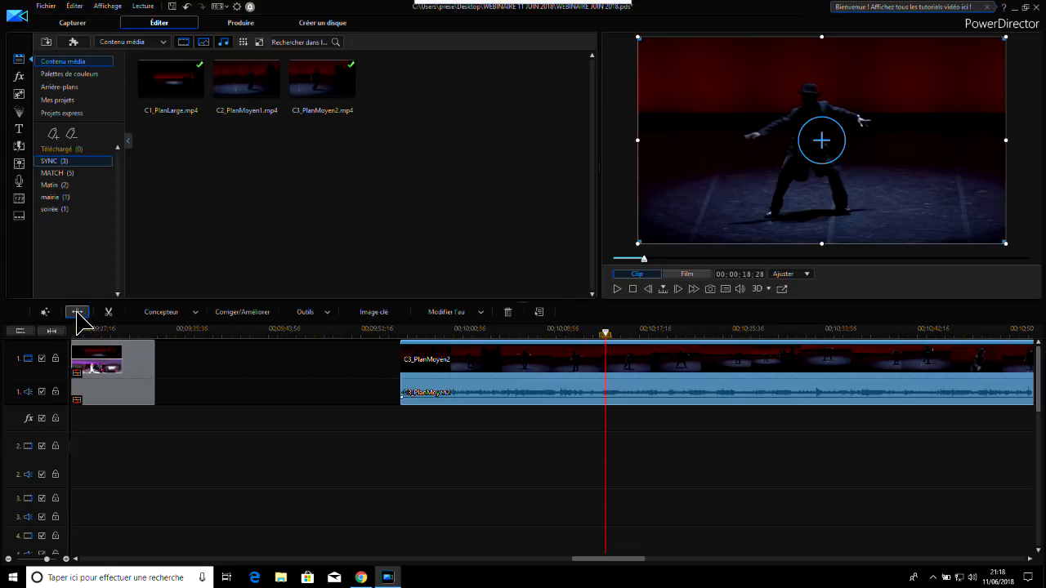
click(77, 311)
click(770, 374)
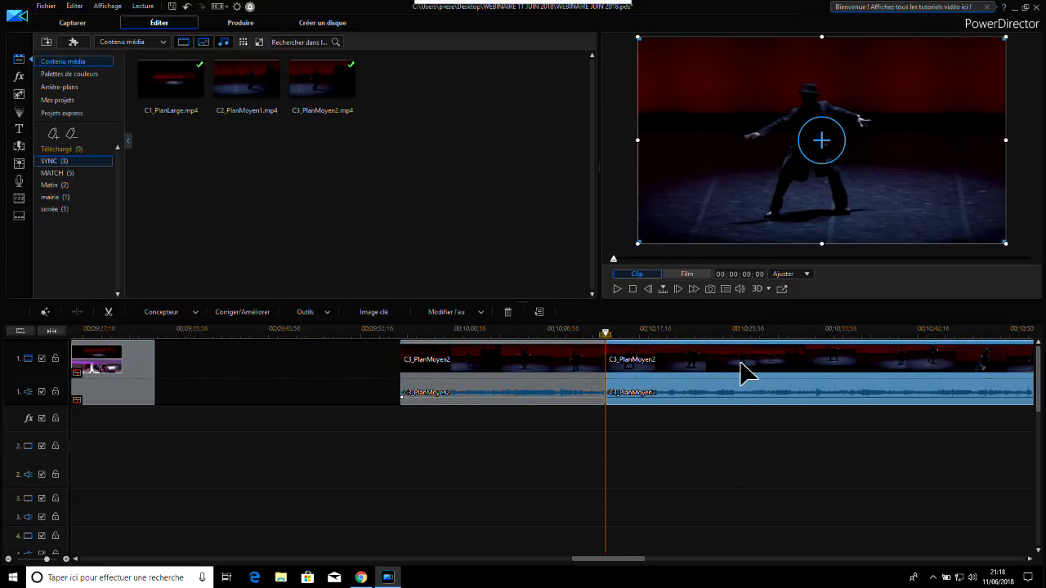
click(508, 312)
Extend the end of the shortened C3_PlanMoyen2 clip on the timeline to a duration of about 00;00;41;32
click(507, 376)
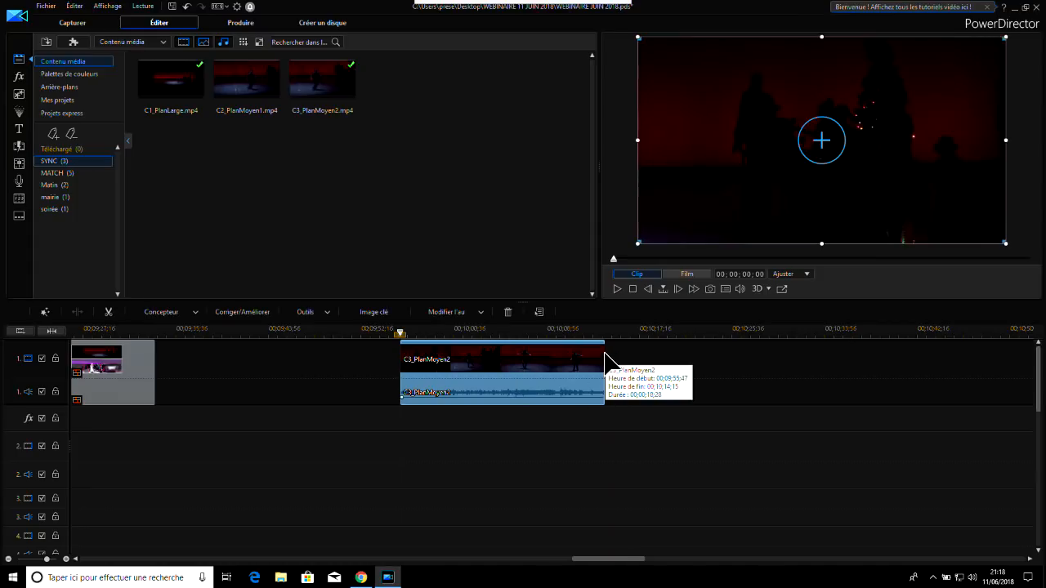
drag(607, 357, 861, 374)
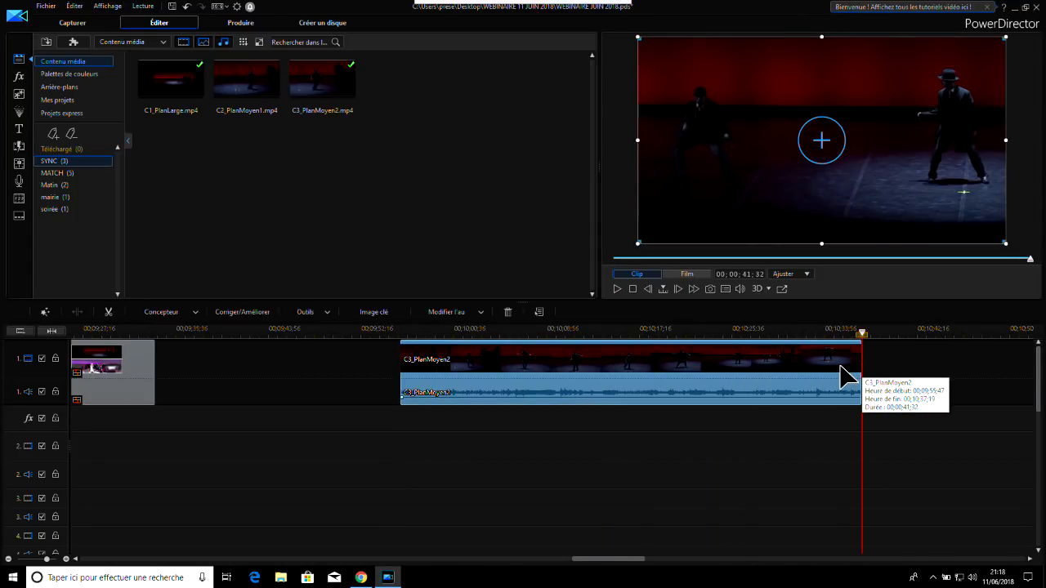
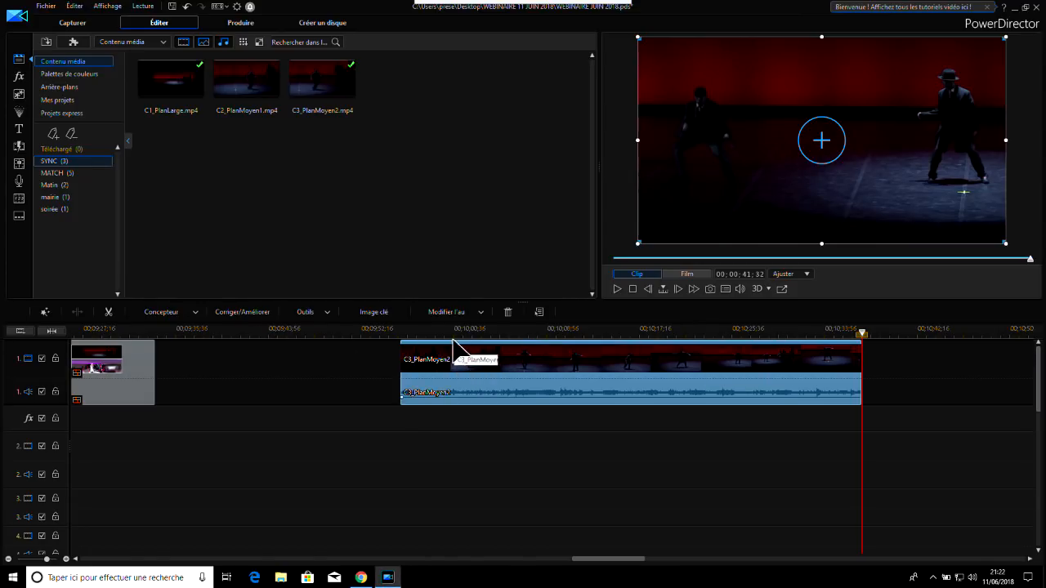
Examine the audio editing and designer options offered for the C3_PlanMoyen2 clip, and the title templates
click(467, 312)
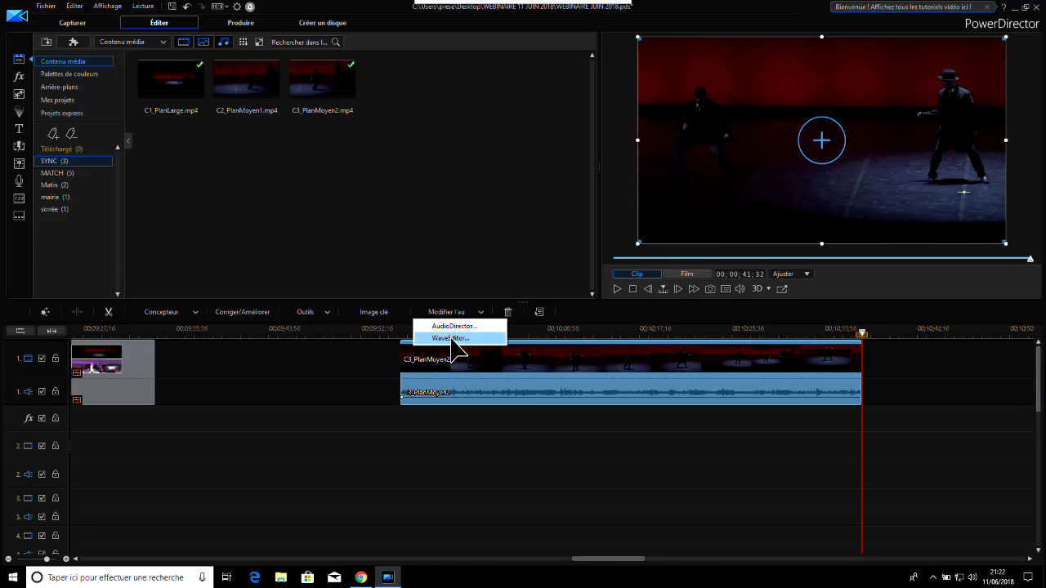
click(780, 363)
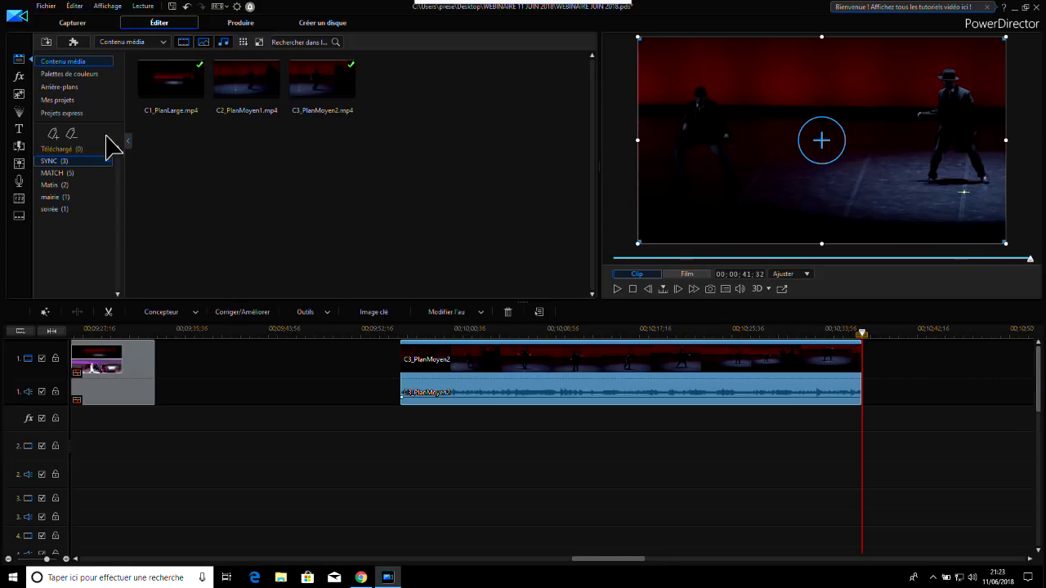
click(20, 129)
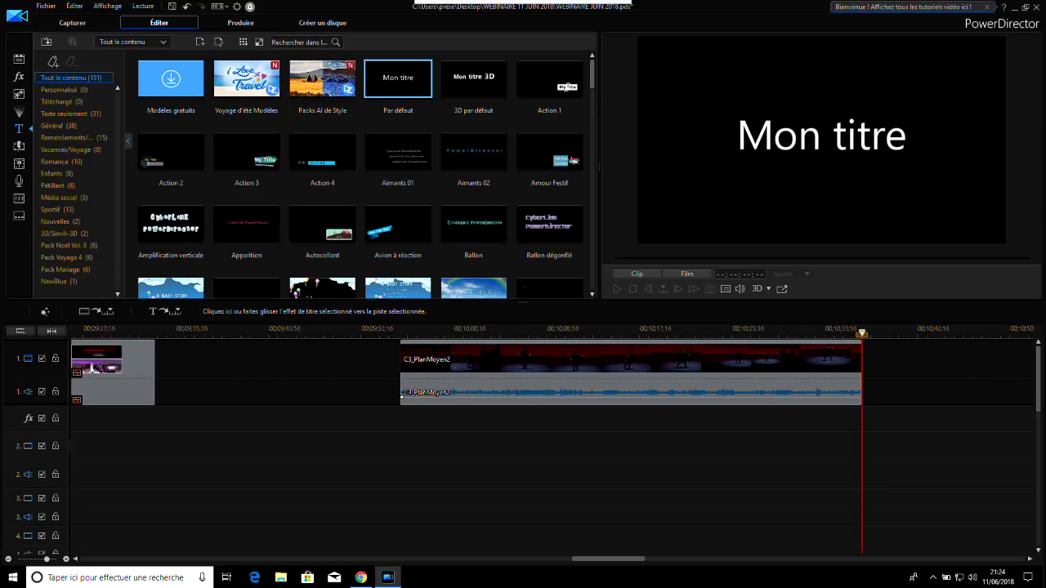
click(670, 334)
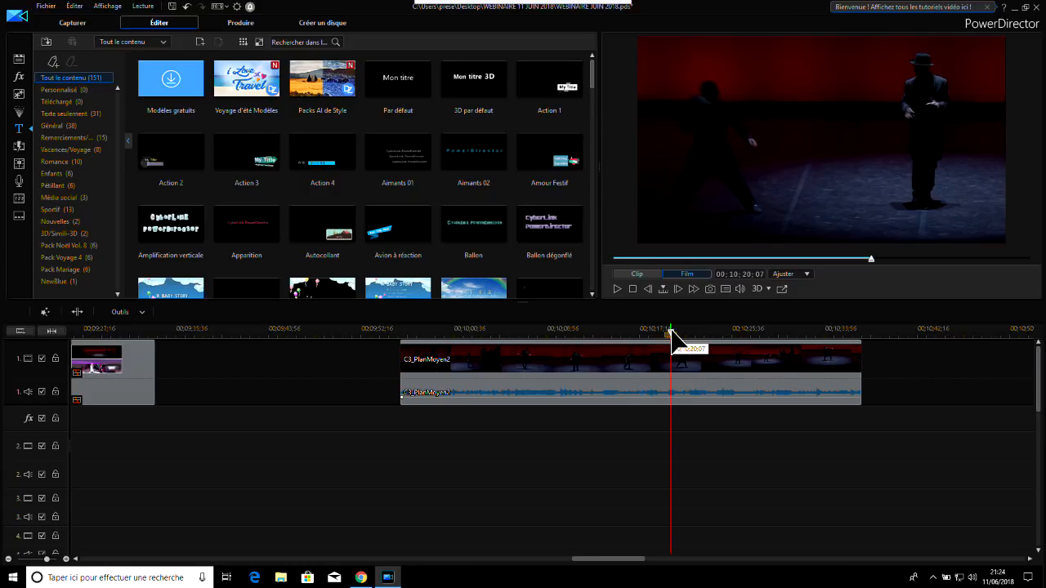
click(635, 362)
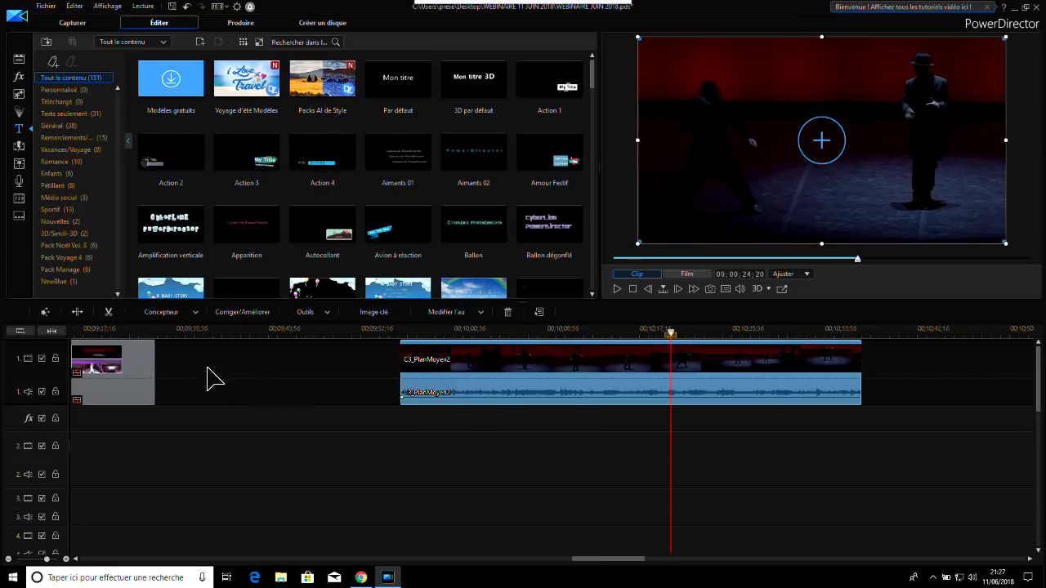
click(159, 313)
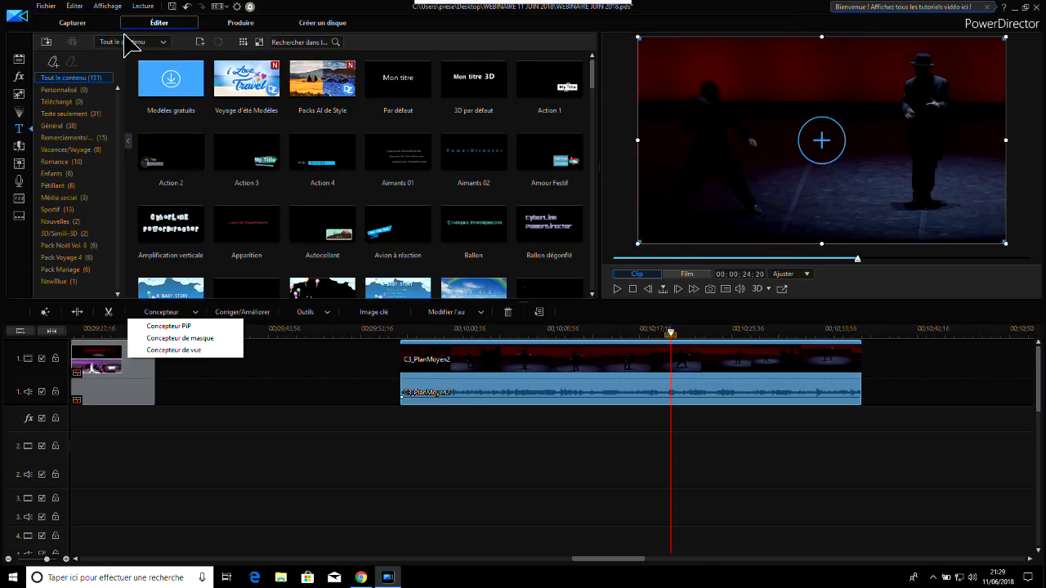
click(515, 373)
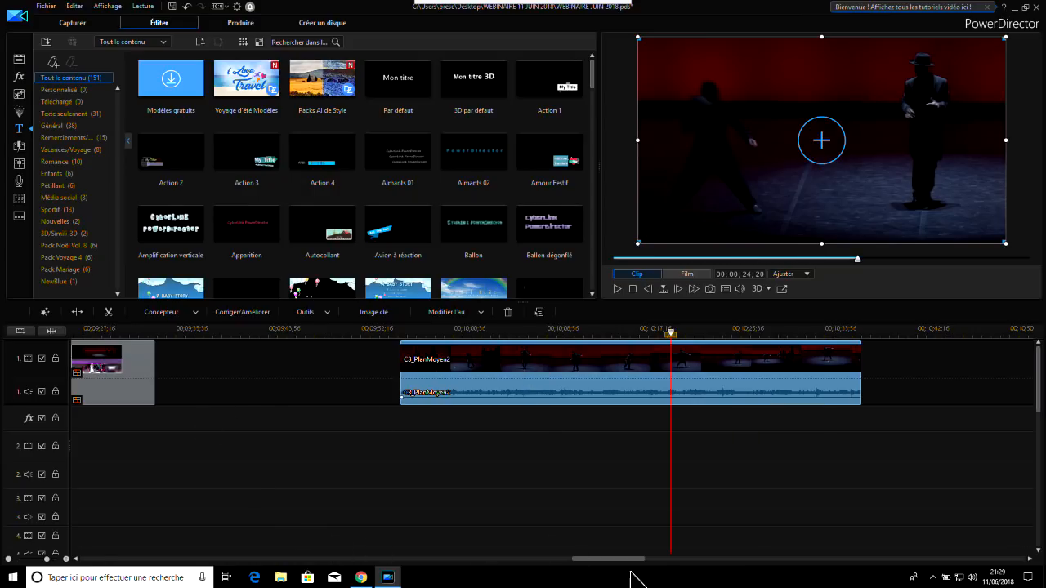
Examine the colour matching option for the Piano - 13042 clip and its following clip selected together, finishing with only the Piano clip selected
drag(625, 558, 250, 555)
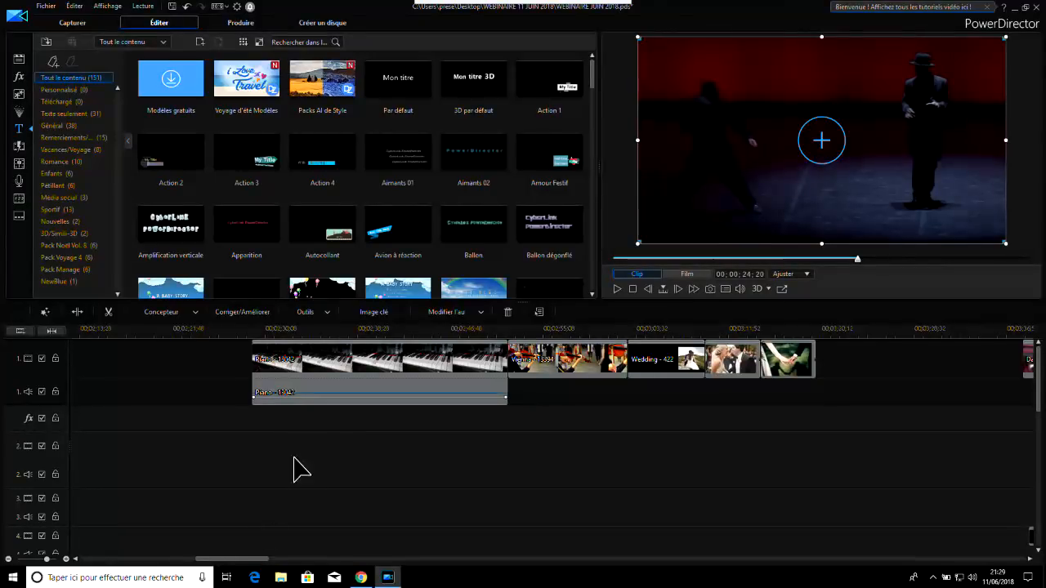
drag(346, 434, 545, 345)
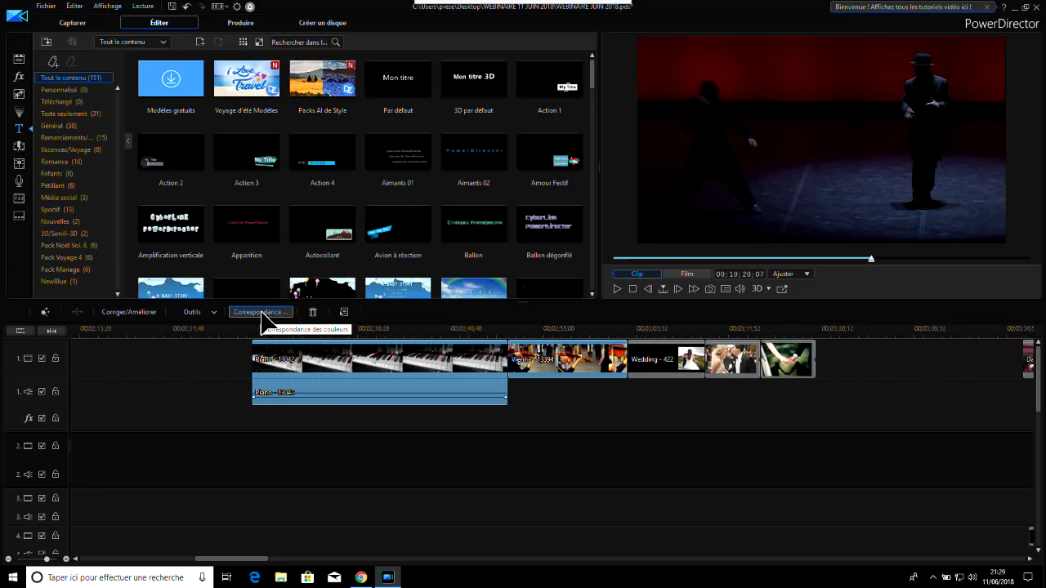
click(350, 386)
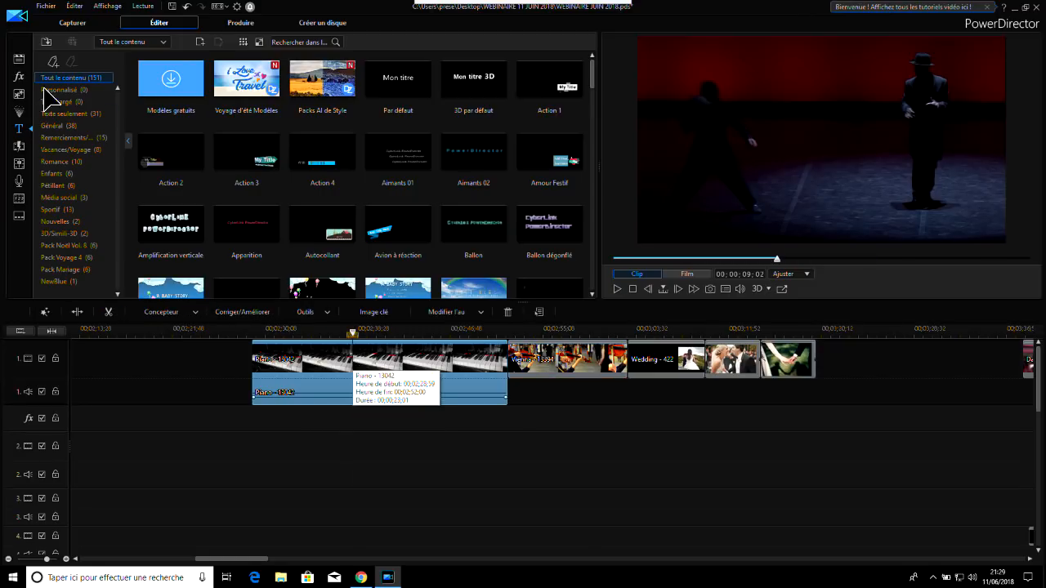
Examine the plug-in list of the media library, including the MultiCam and video collage designers
click(19, 60)
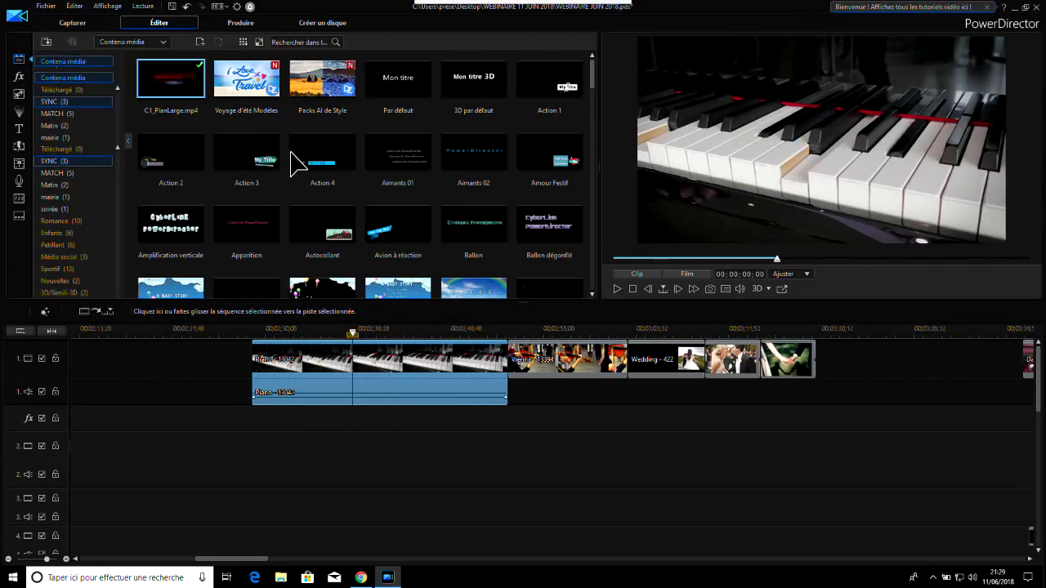
click(72, 43)
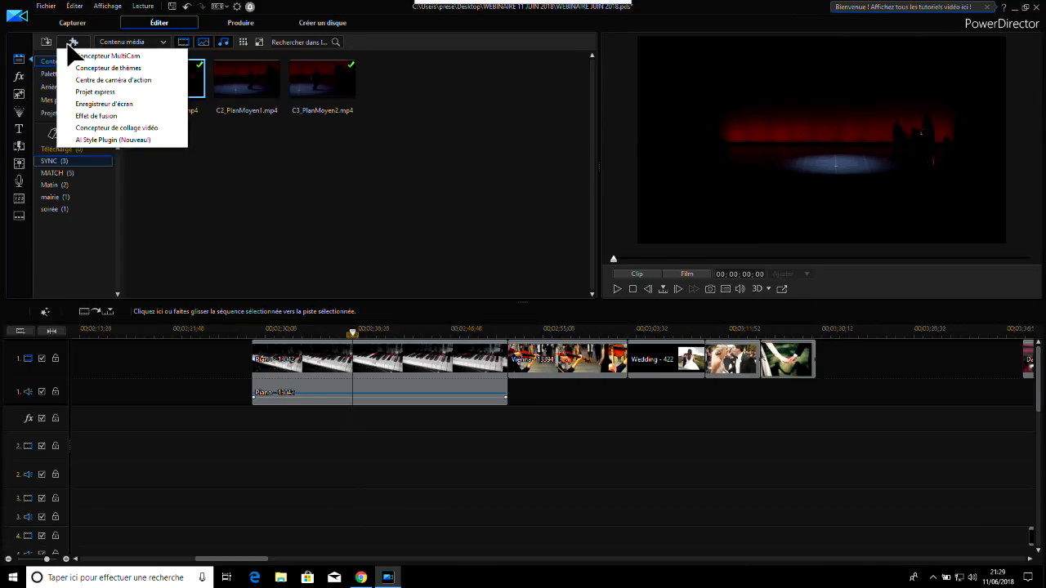
click(327, 223)
Select the Piano - 13042 clip together with the clip that follows it on video track 1
click(308, 361)
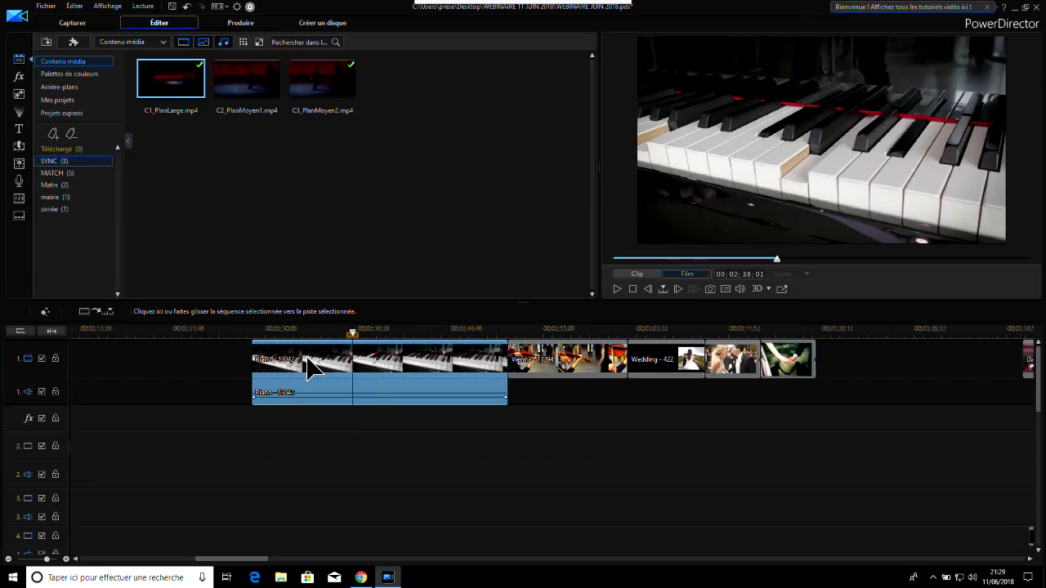
click(479, 483)
drag(439, 448, 572, 360)
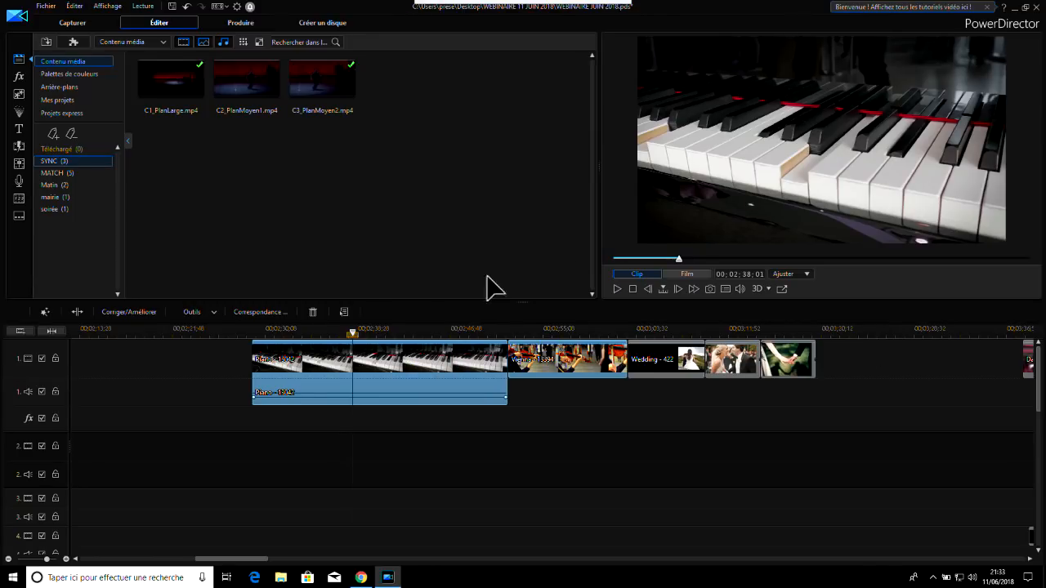
Examine the audio editors available for the Piano - 13042 clip, and leave the clip deselected
click(414, 376)
click(467, 314)
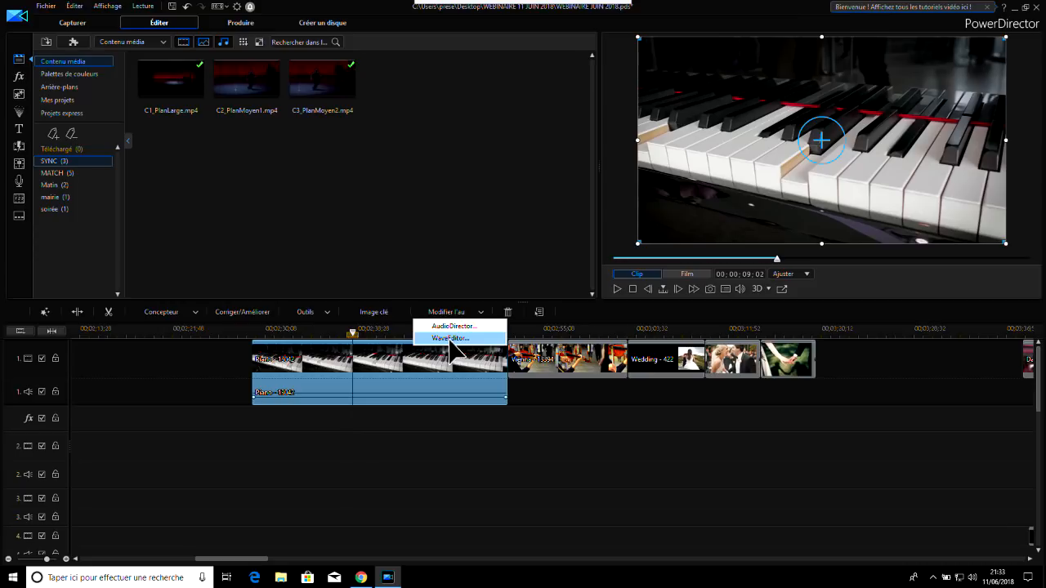
click(918, 379)
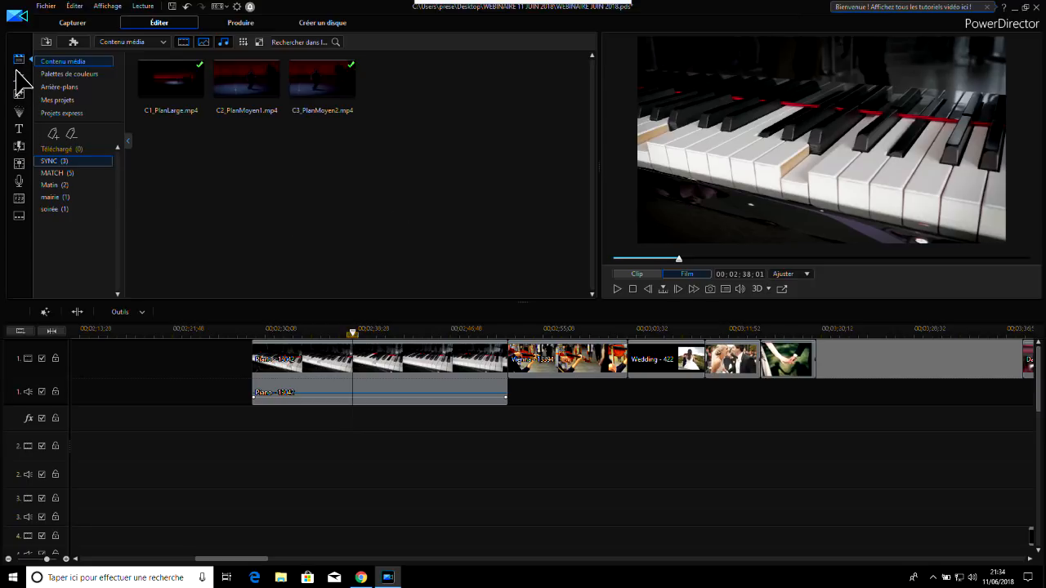
Browse the PiP objects and title templates, and search the transitions for "fondu", clearing the search when done
click(19, 95)
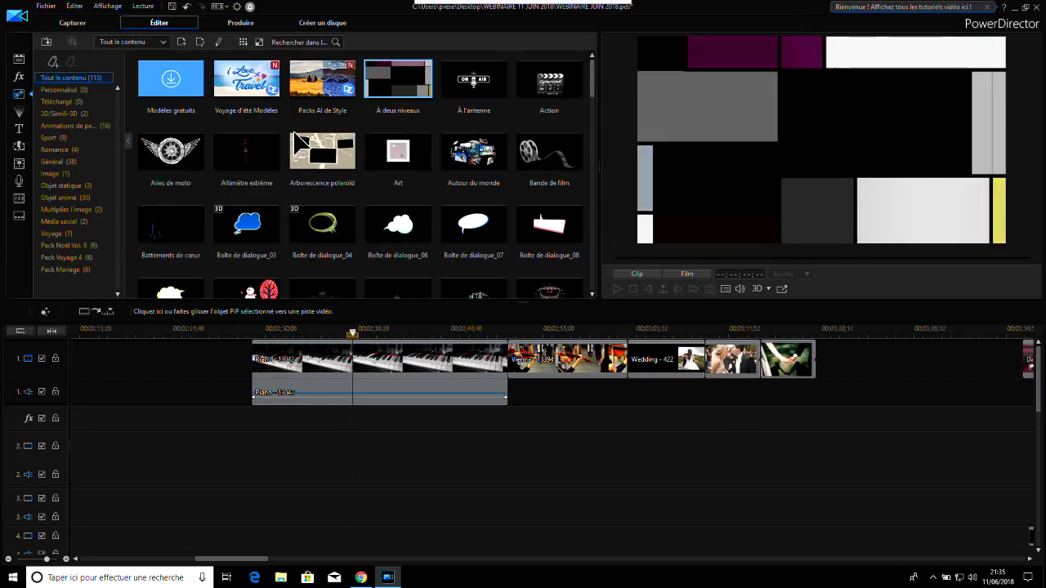
click(21, 129)
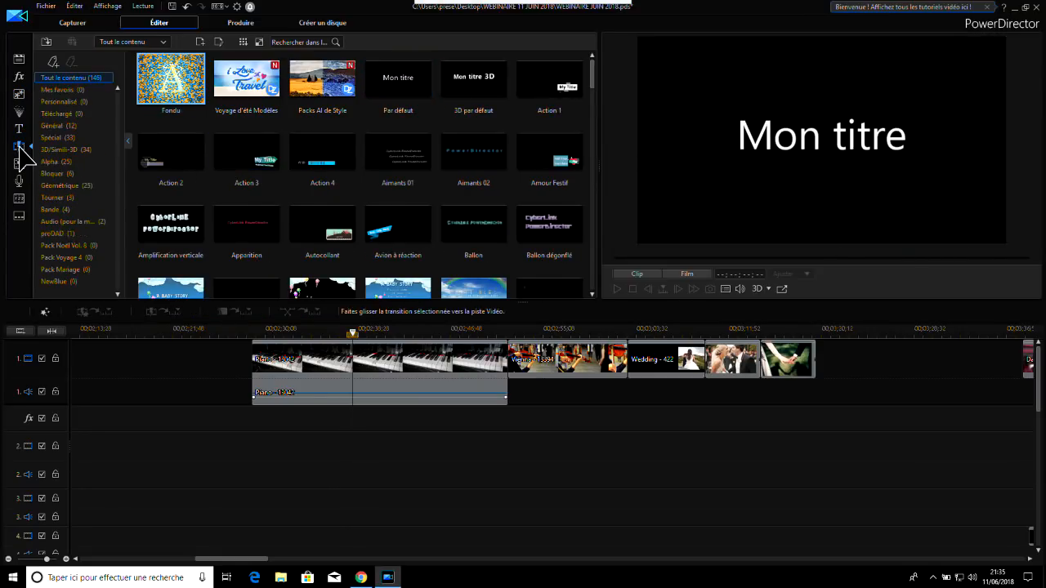
click(19, 146)
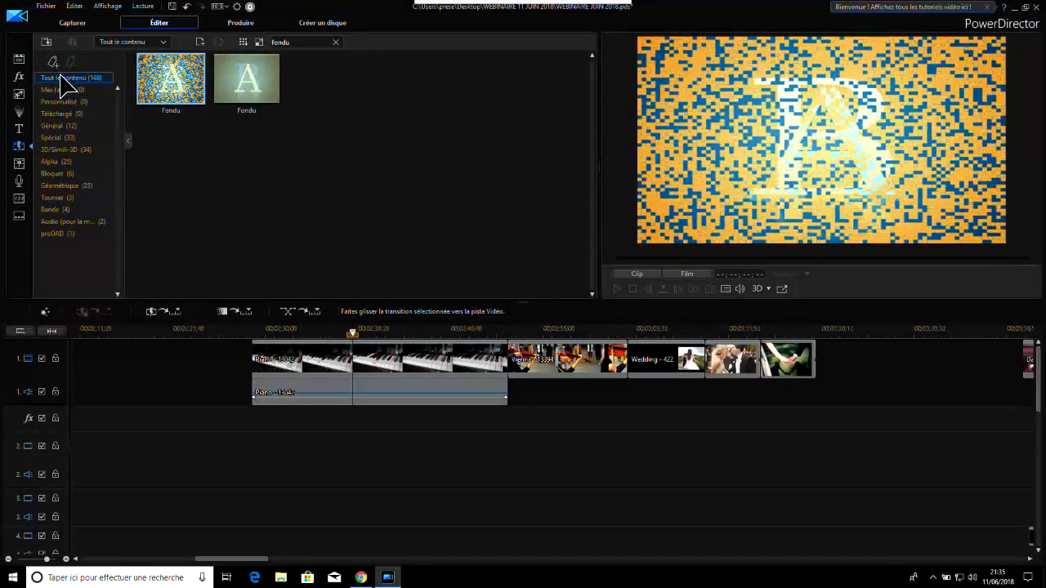
click(334, 42)
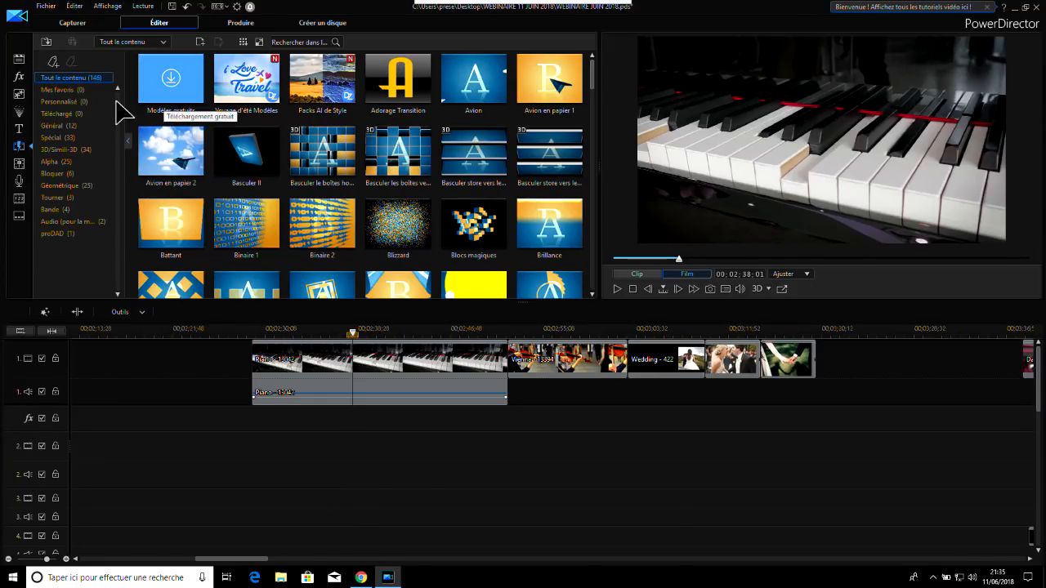
Compare the title templates with the PiP objects, and place the playhead in the empty timeline space at 00;03;26;28
click(19, 128)
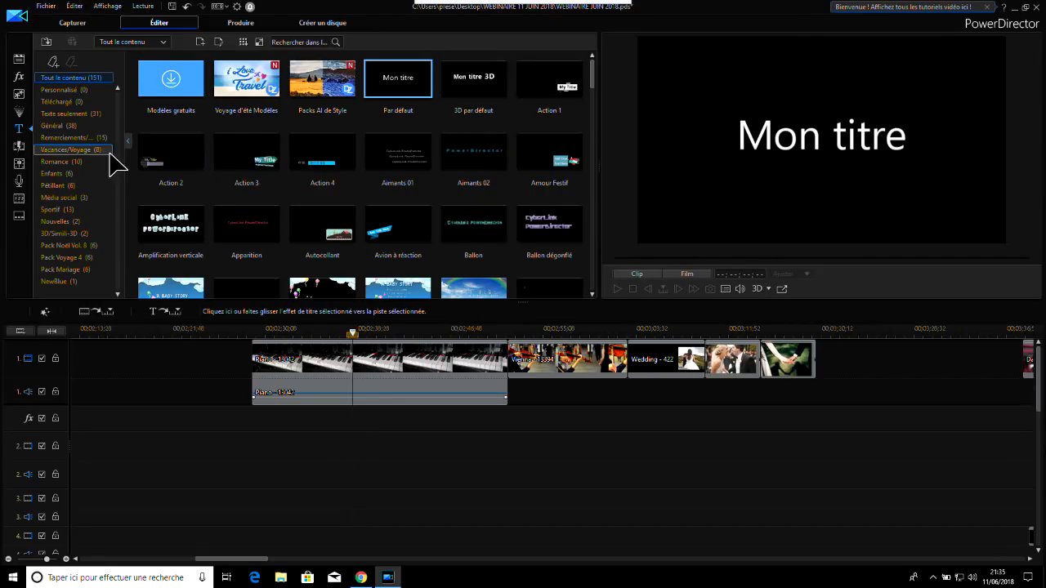
click(20, 95)
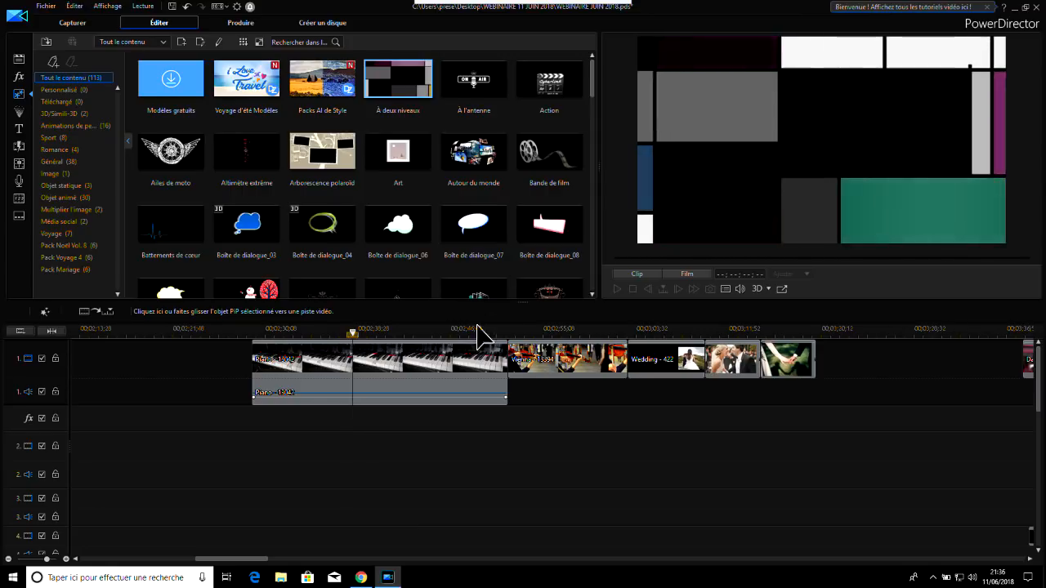
click(890, 333)
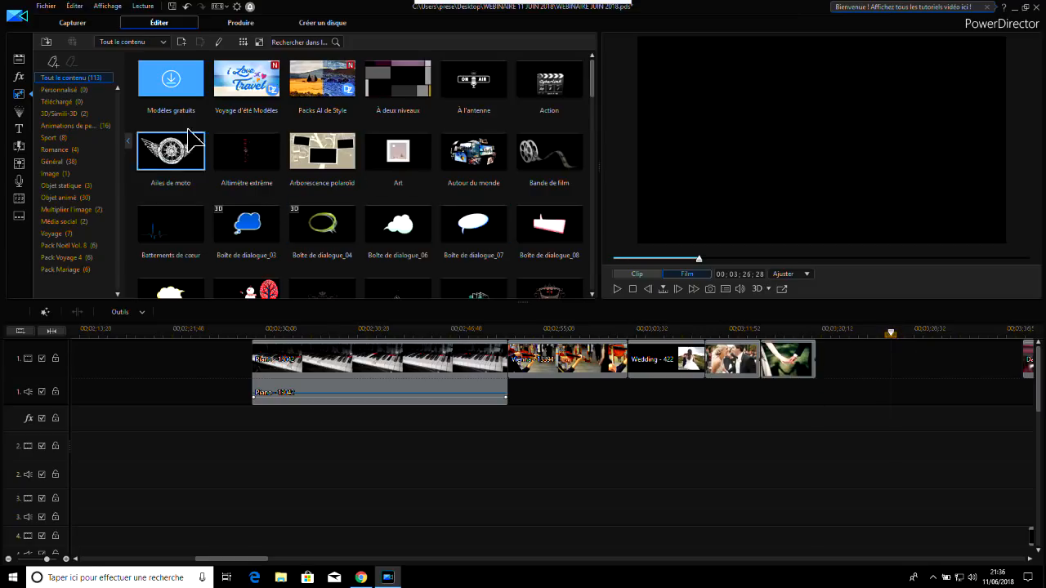
click(18, 129)
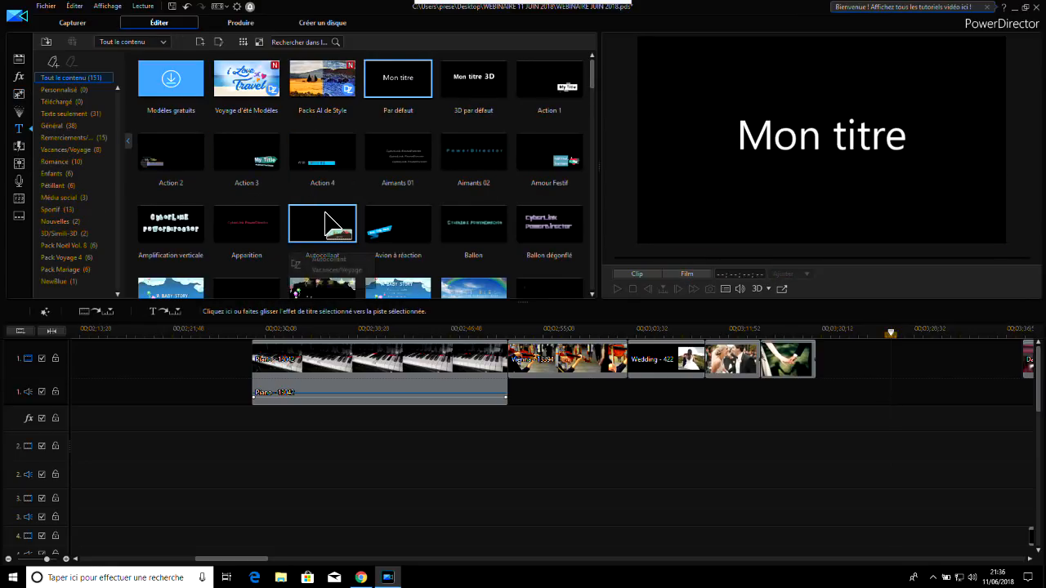
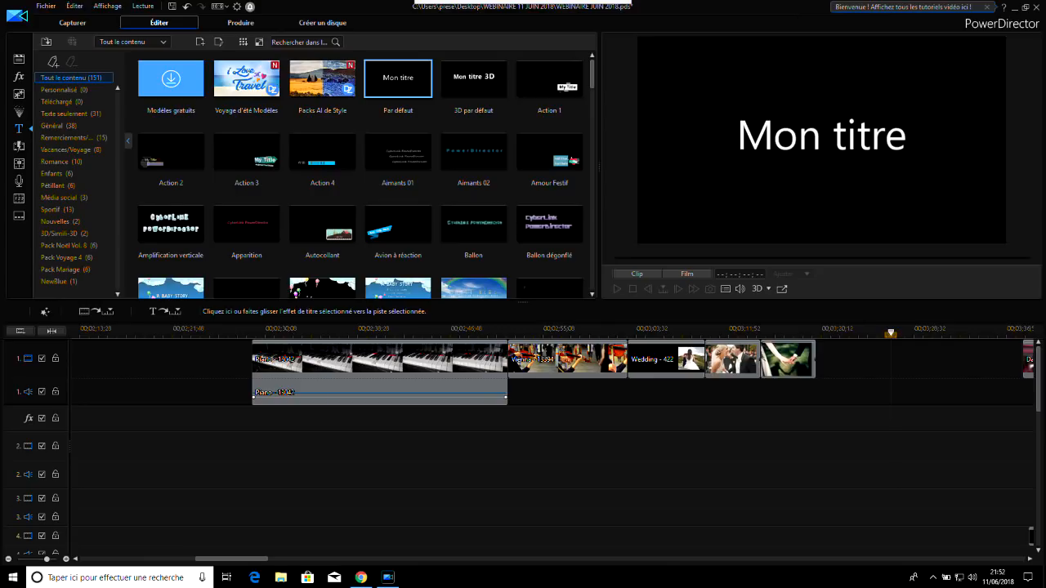
mouse_move(532, 11)
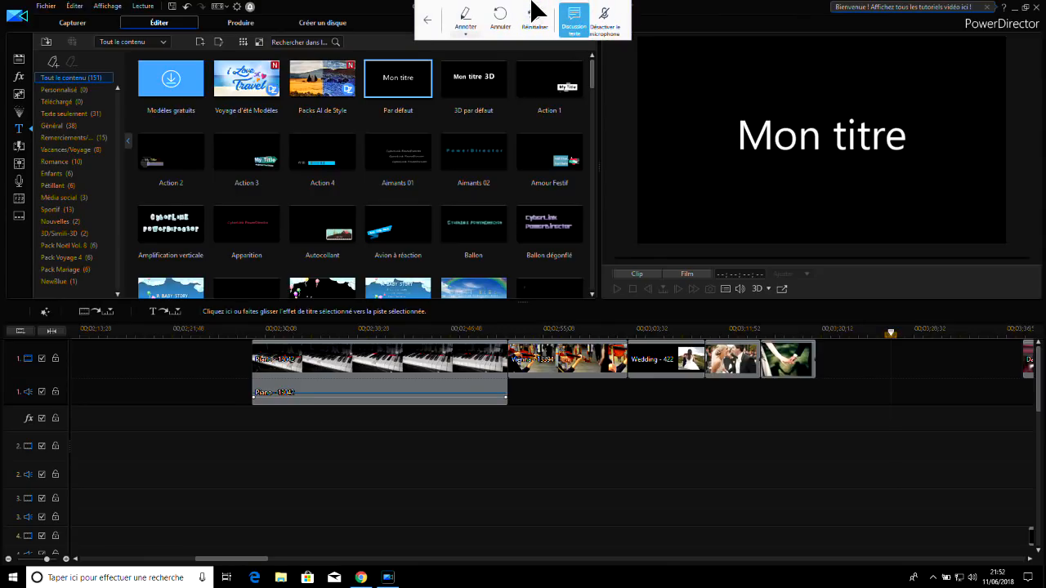
click(432, 22)
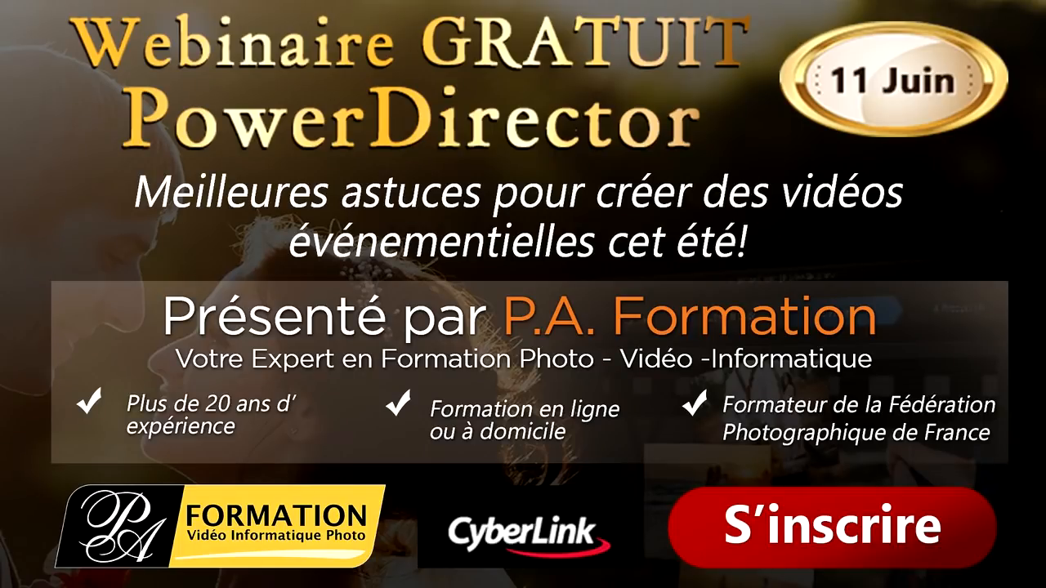